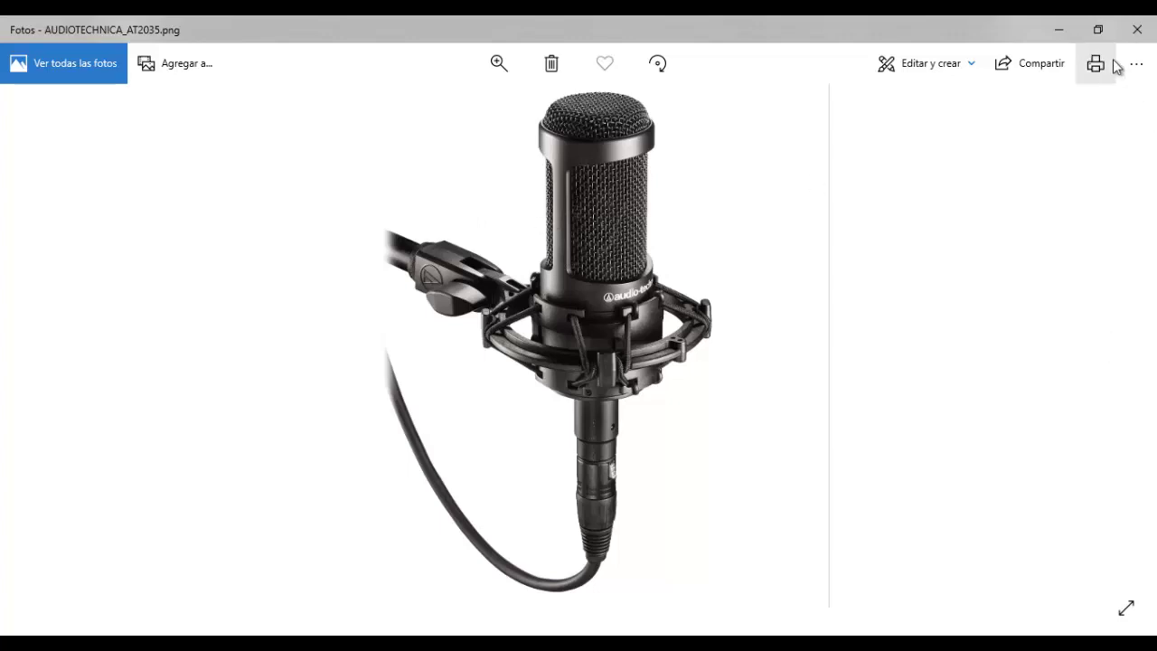
pyautogui.click(1137, 29)
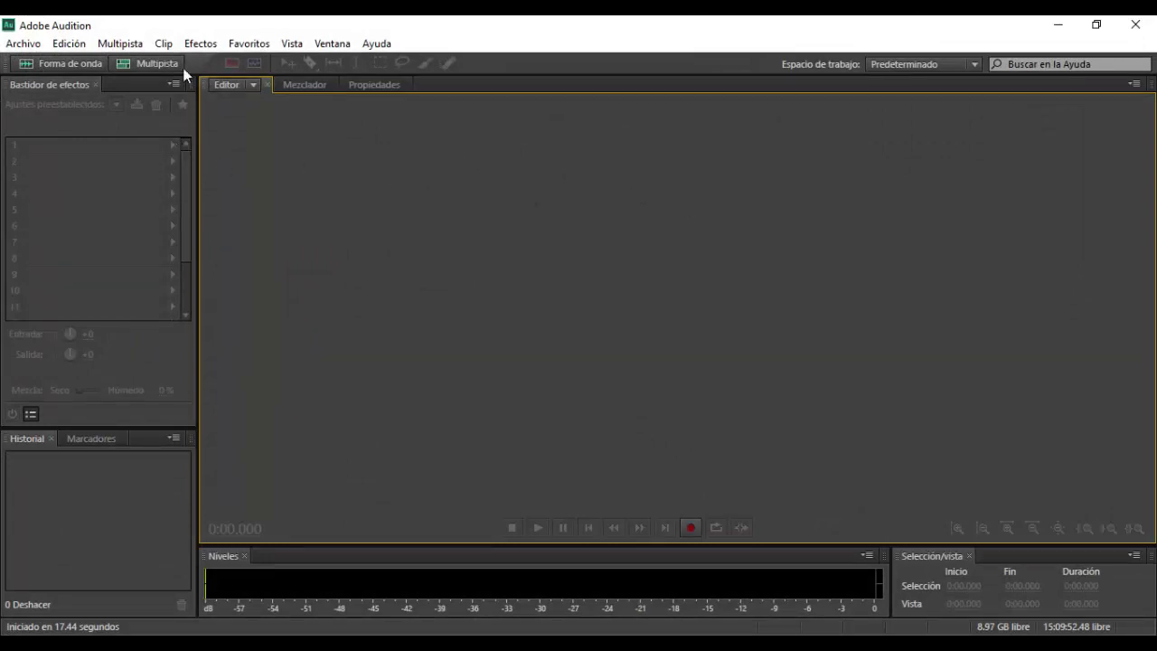
pyautogui.click(23, 44)
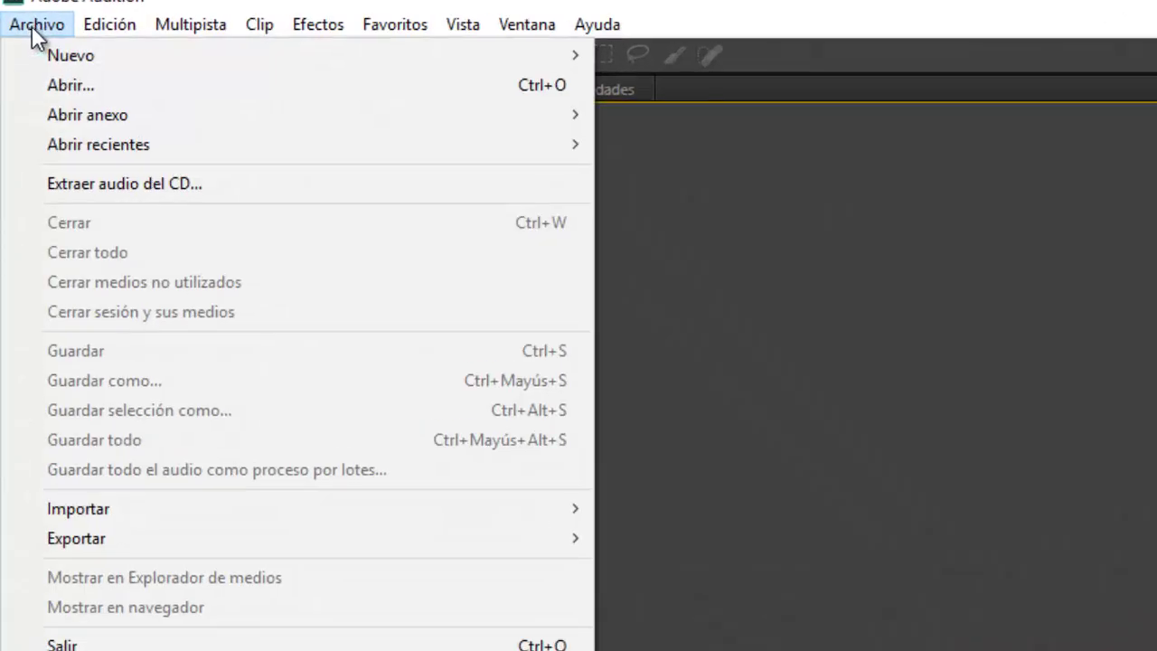
pyautogui.click(82, 81)
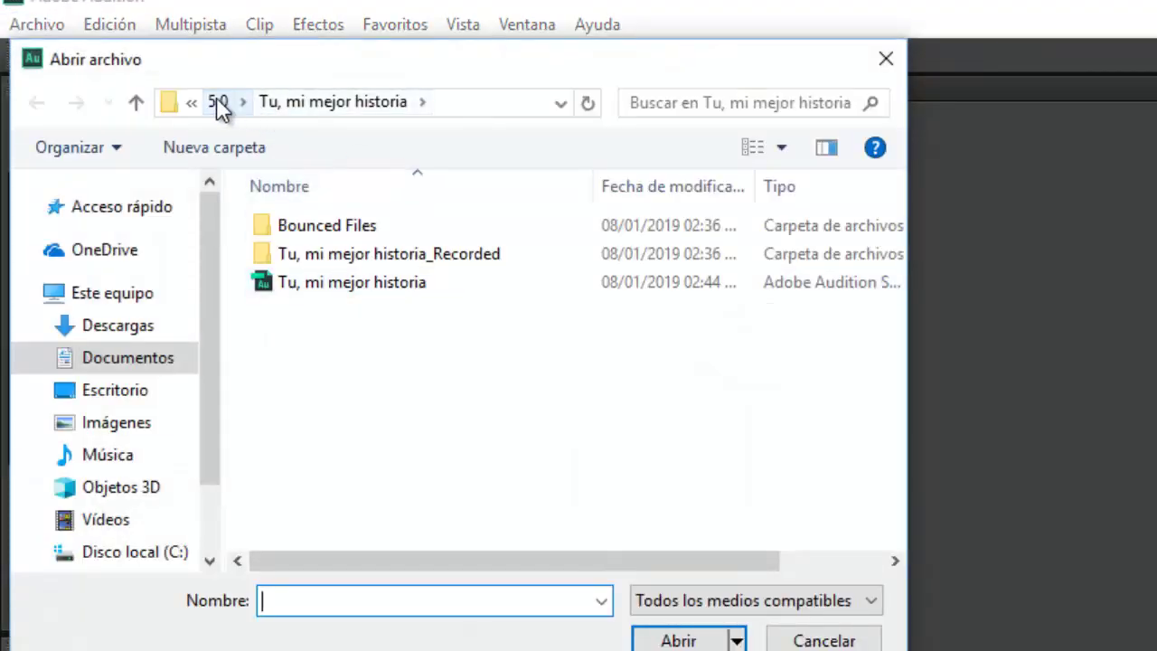
pyautogui.click(218, 102)
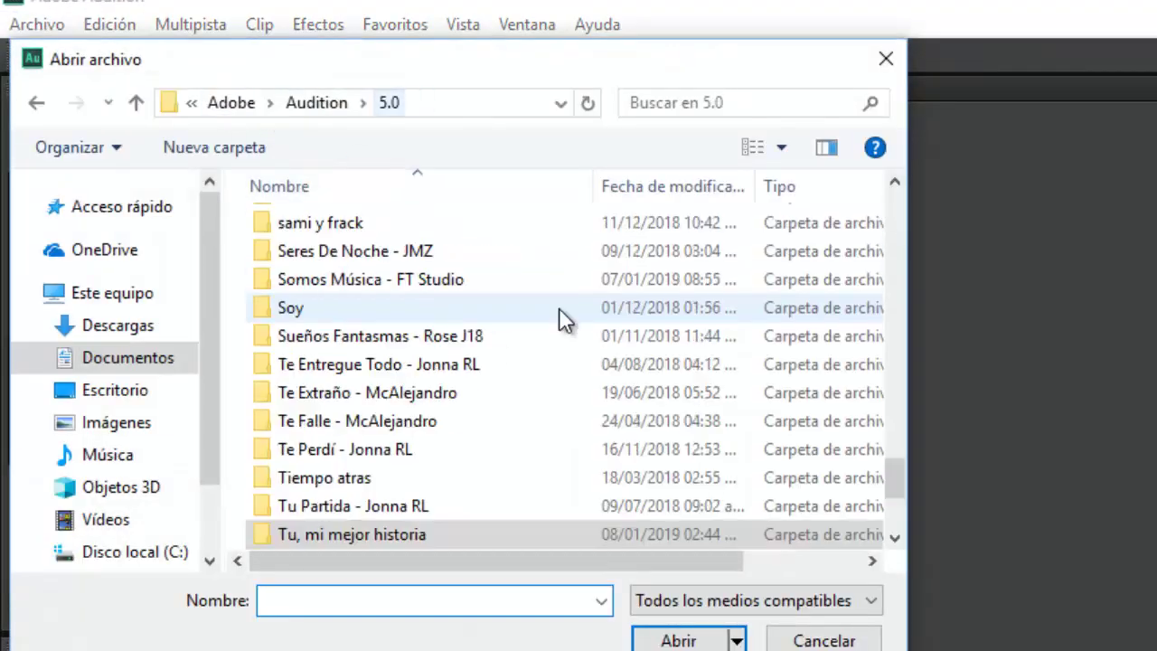
pyautogui.moveTo(904, 472); pyautogui.dragTo(871, 253)
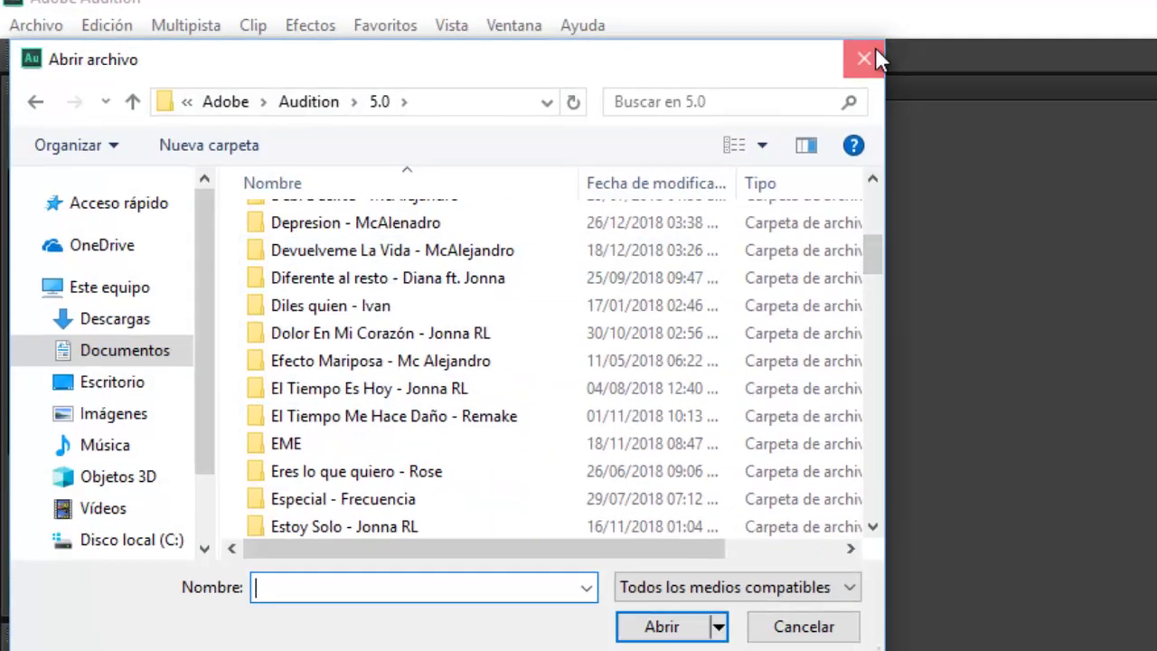
pyautogui.click(886, 59)
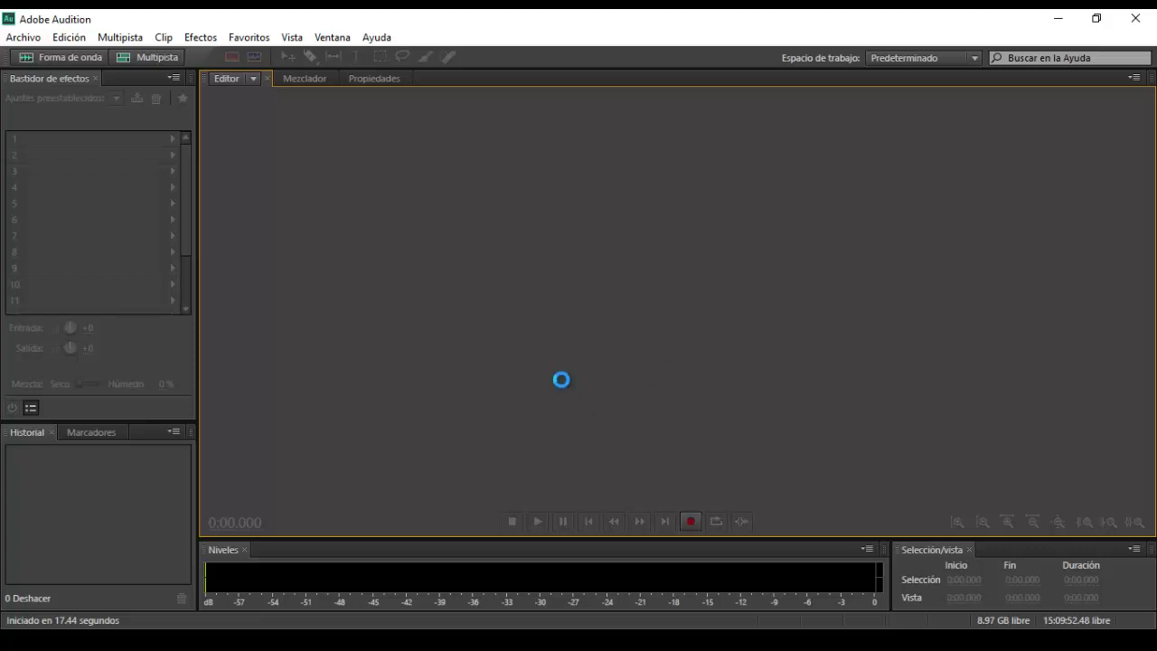
pyautogui.hotkey('ctrl', 'o')
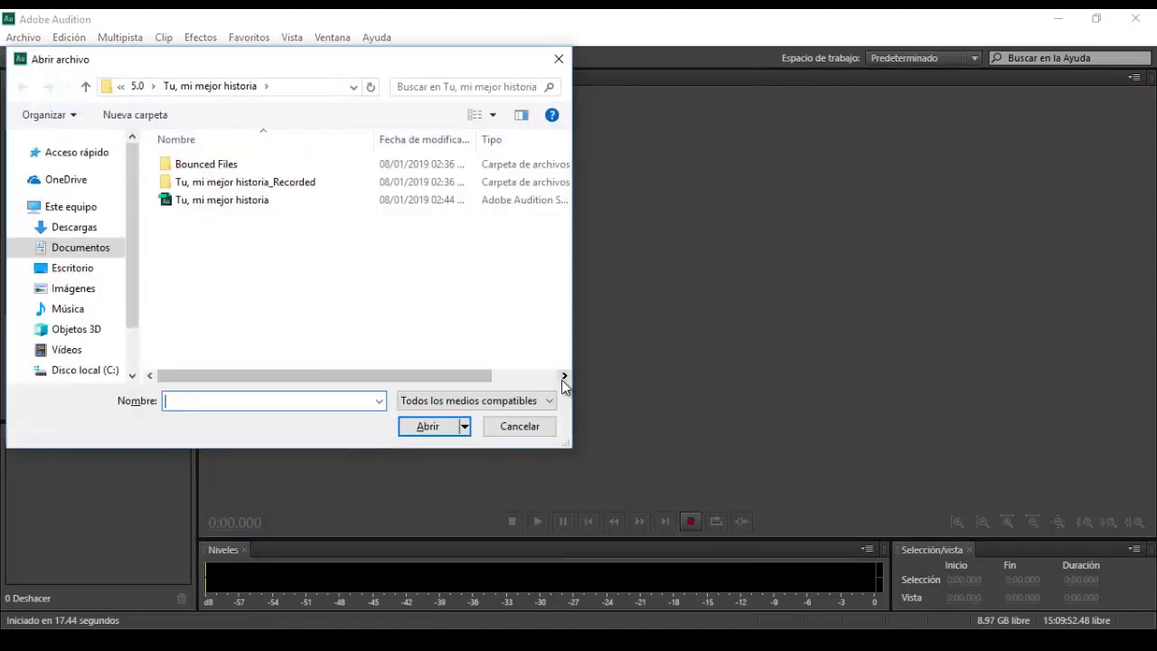
pyautogui.click(559, 59)
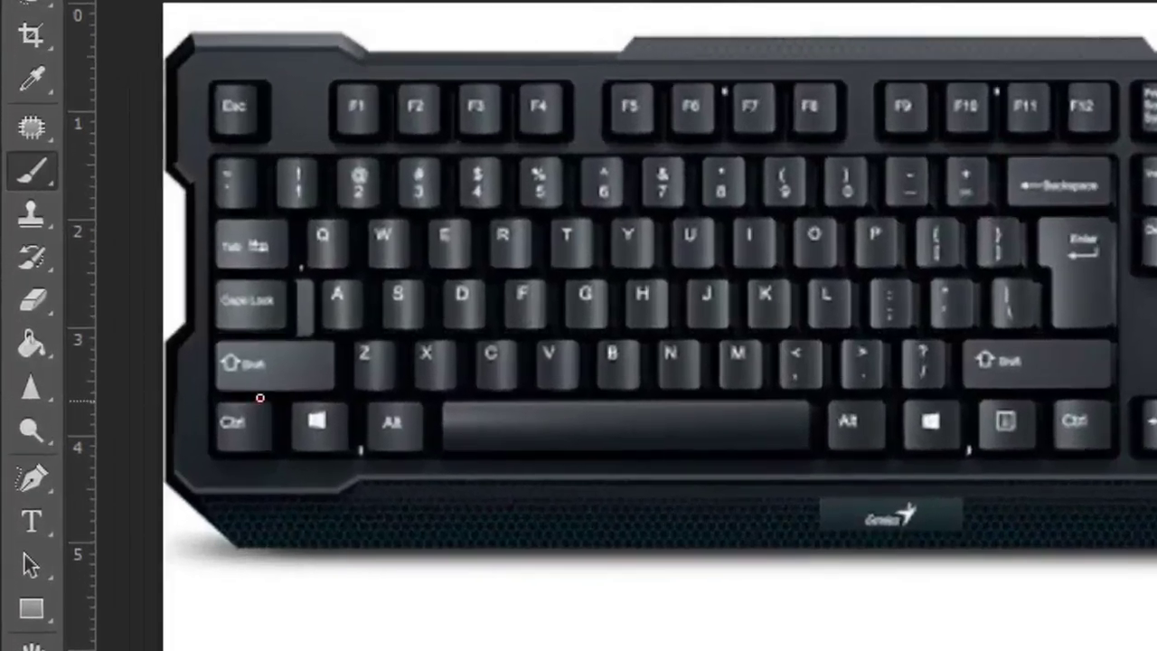
# Step: Circle the Ctrl and O keys in red on the keyboard image with the Brush tool
pyautogui.moveTo(133, 371)
pyautogui.mouseDown()
pyautogui.moveTo(115, 369)
pyautogui.moveTo(103, 401)
pyautogui.mouseUp()
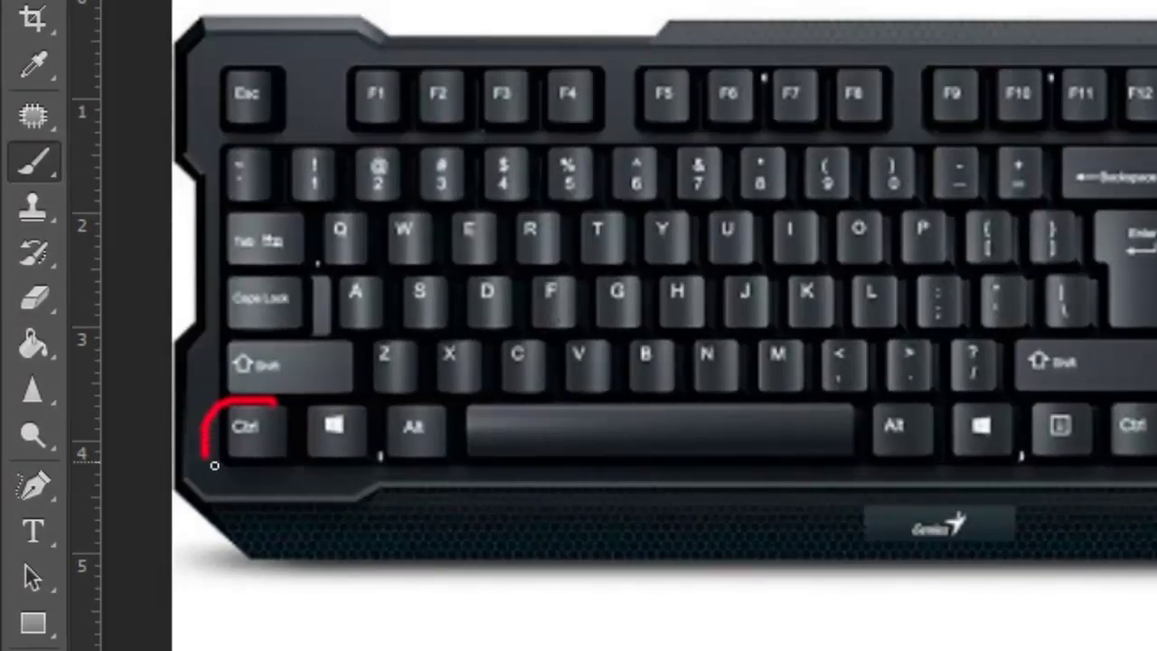
pyautogui.moveTo(214, 465)
pyautogui.mouseDown()
pyautogui.moveTo(279, 459)
pyautogui.moveTo(284, 413)
pyautogui.moveTo(266, 404)
pyautogui.mouseUp()
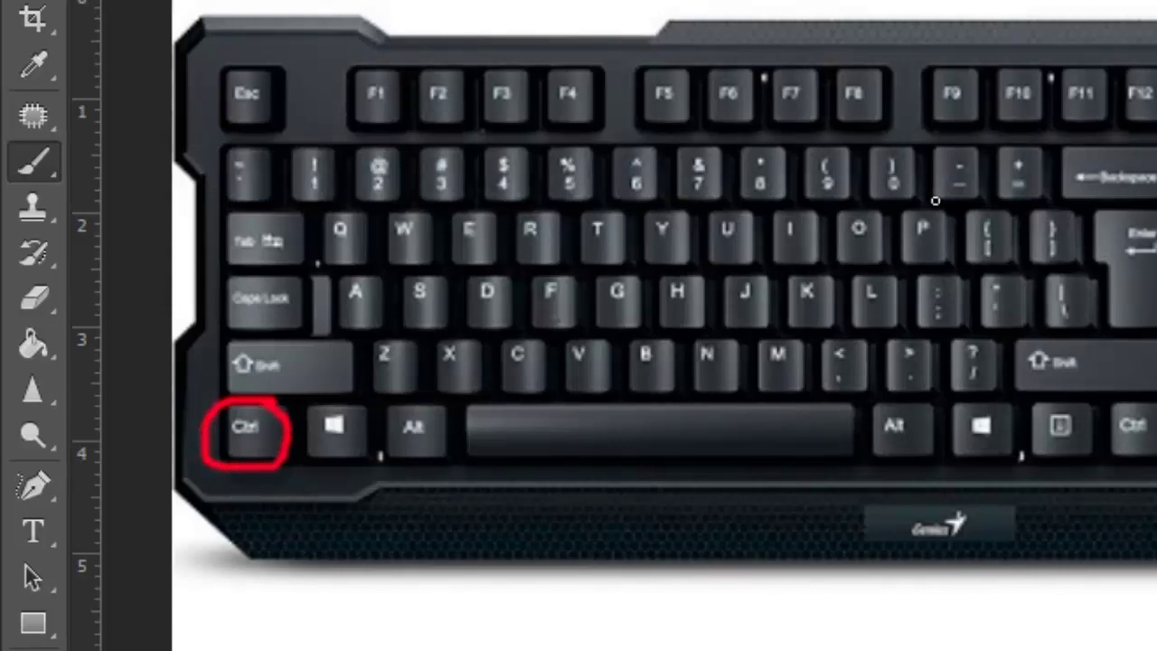
pyautogui.moveTo(871, 209)
pyautogui.mouseDown()
pyautogui.moveTo(860, 205)
pyautogui.moveTo(839, 259)
pyautogui.moveTo(866, 259)
pyautogui.moveTo(889, 220)
pyautogui.moveTo(871, 207)
pyautogui.mouseUp()
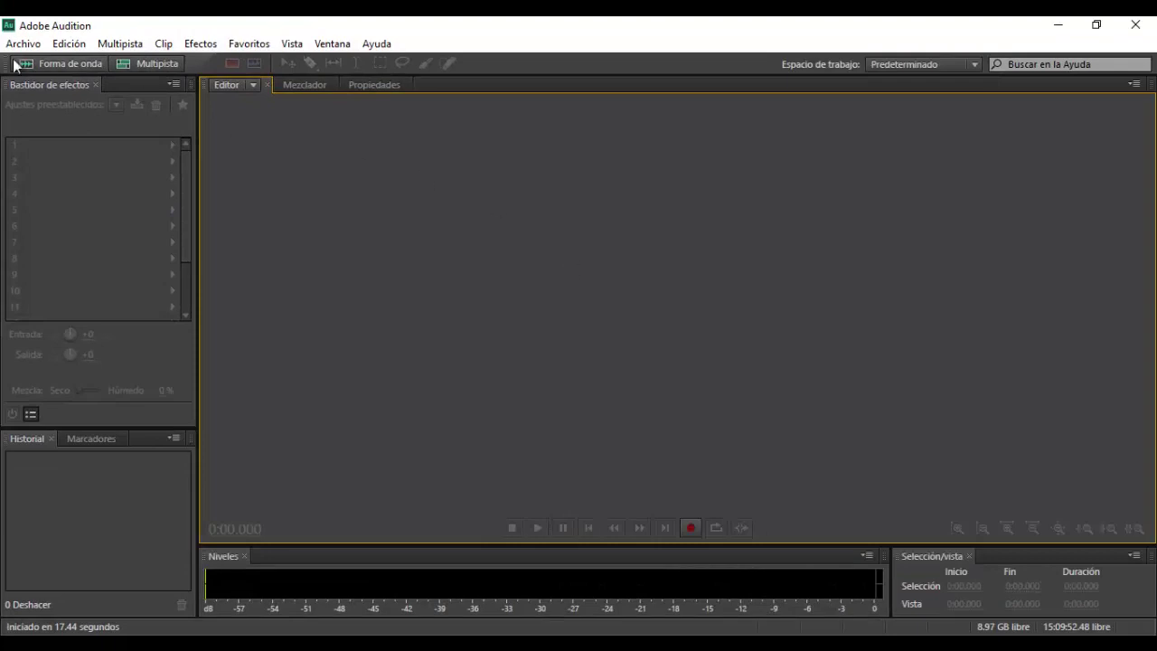
# Step: Open the Tutorial session from the Tutorial folder inside Audition's 5.0 project folder
pyautogui.click(22, 43)
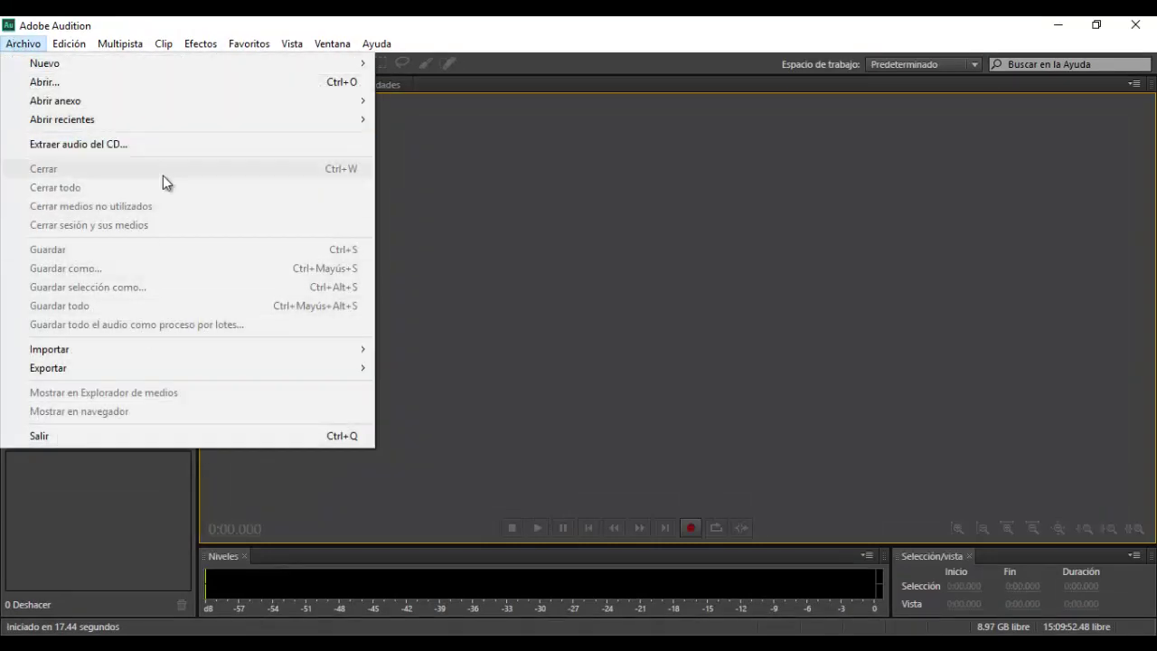
pyautogui.click(583, 217)
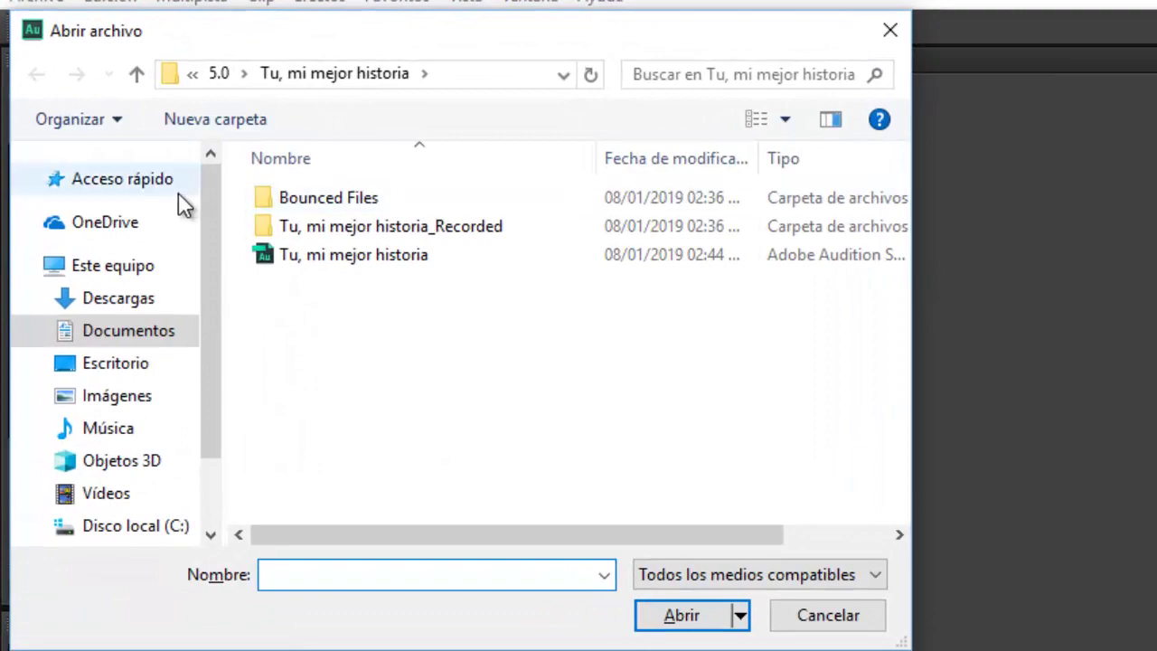
pyautogui.click(220, 73)
pyautogui.moveTo(904, 455); pyautogui.dragTo(893, 275)
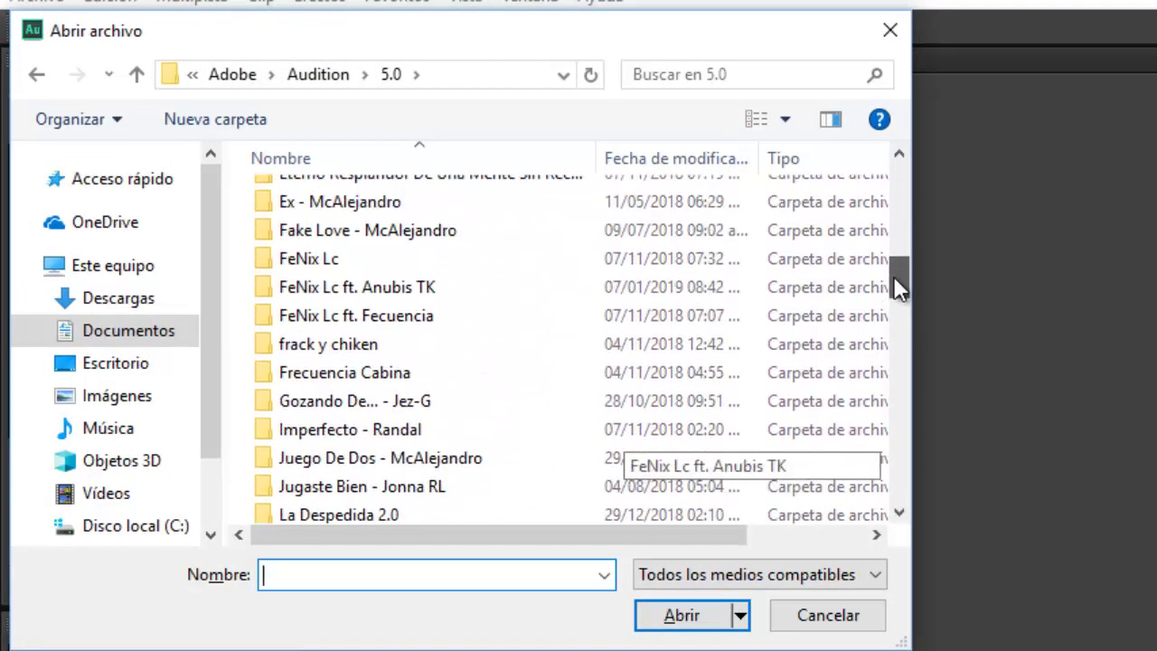
pyautogui.click(441, 383)
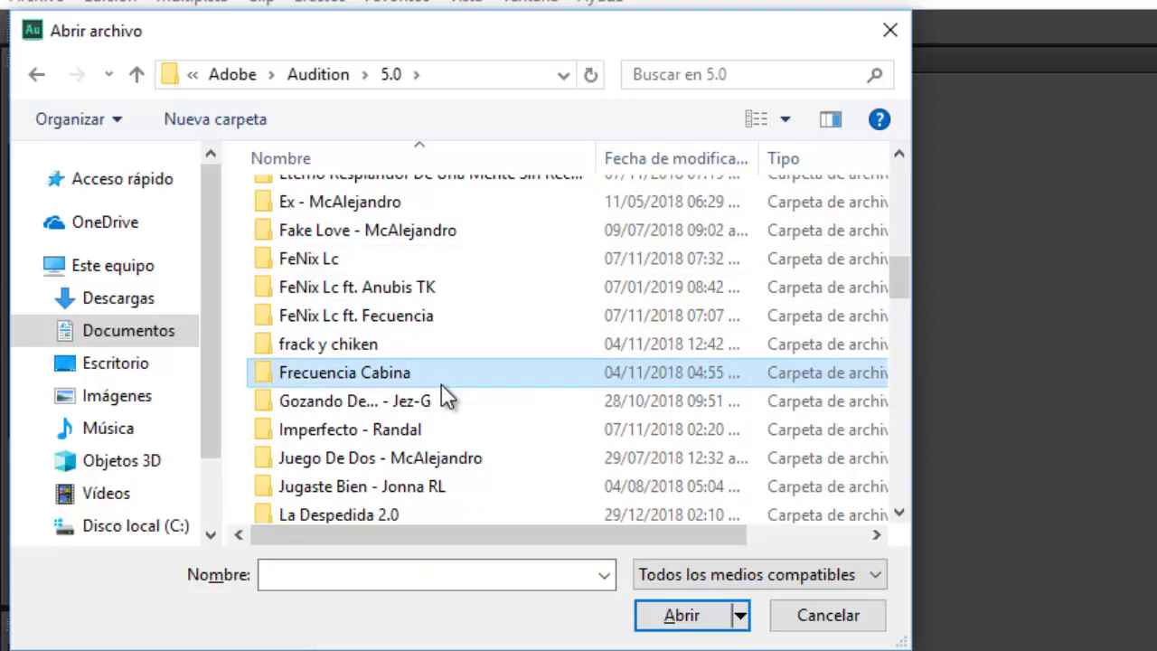
pyautogui.press('o')
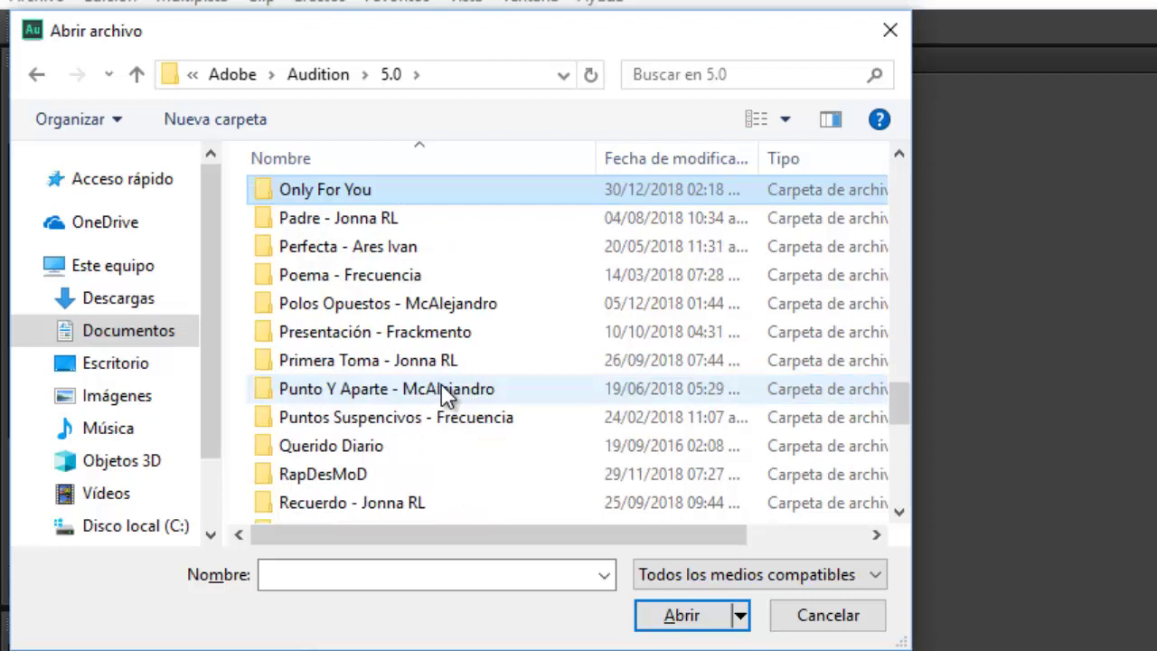
pyautogui.press('a')
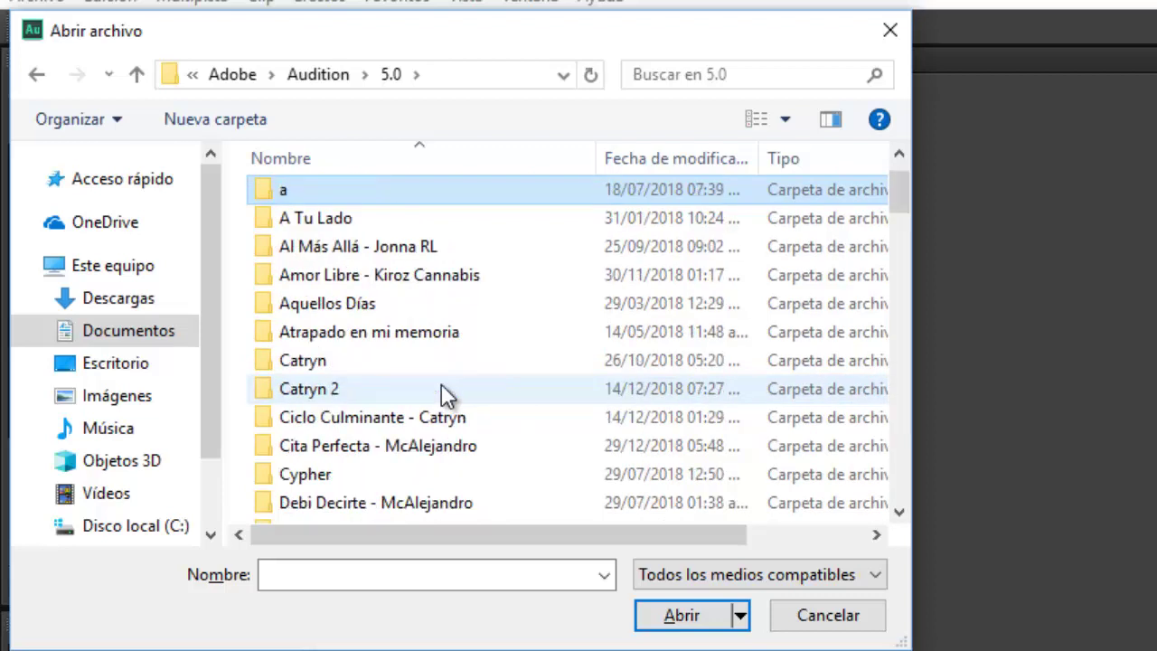
pyautogui.press('t')
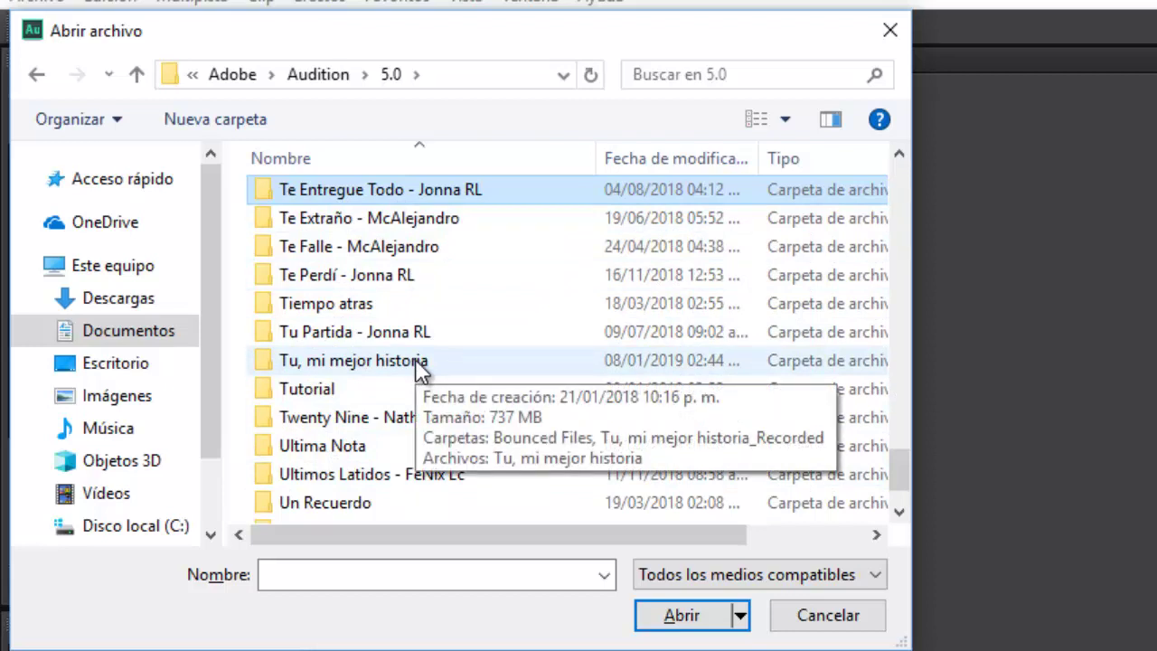
pyautogui.click(397, 443)
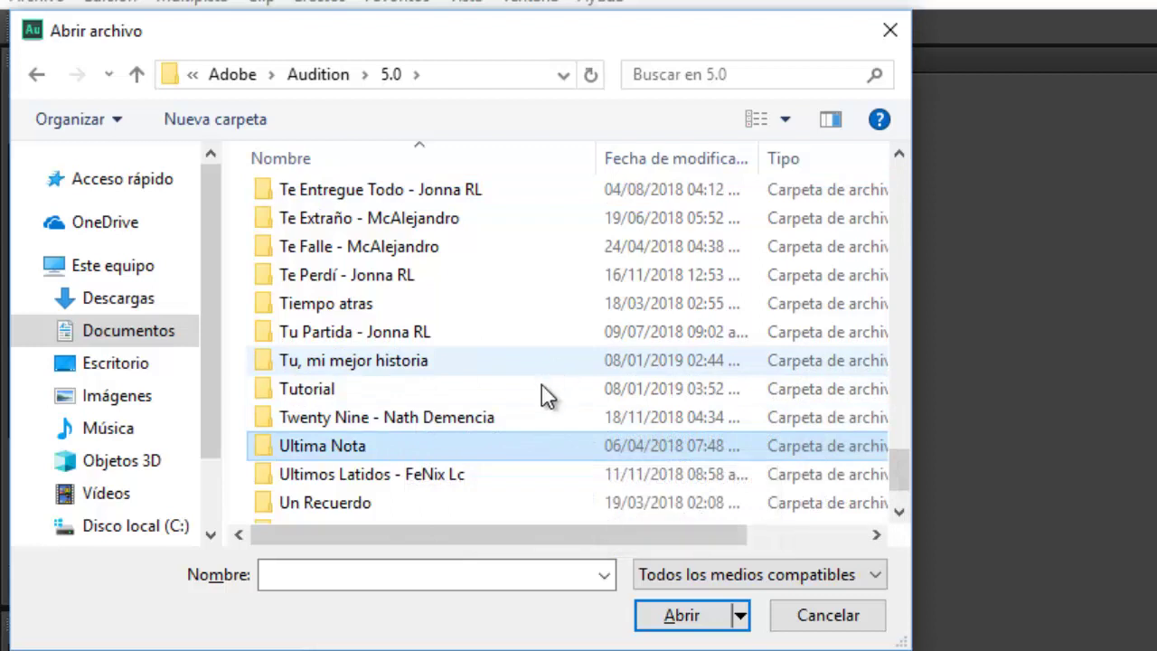
pyautogui.moveTo(401, 391)
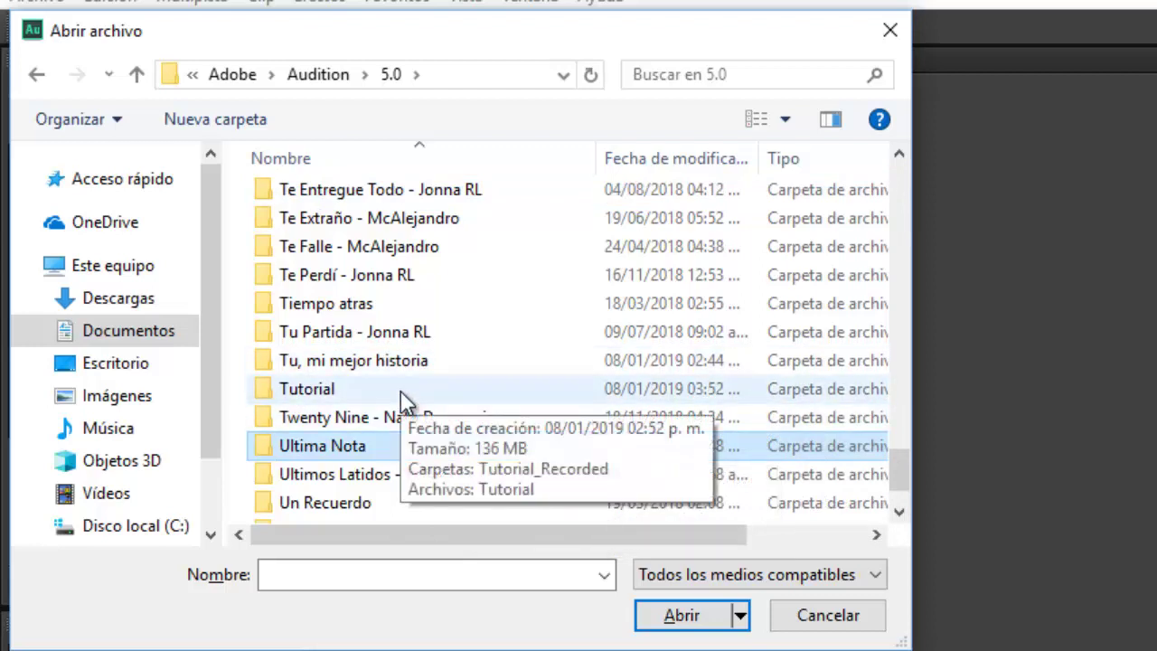
pyautogui.doubleClick(400, 391)
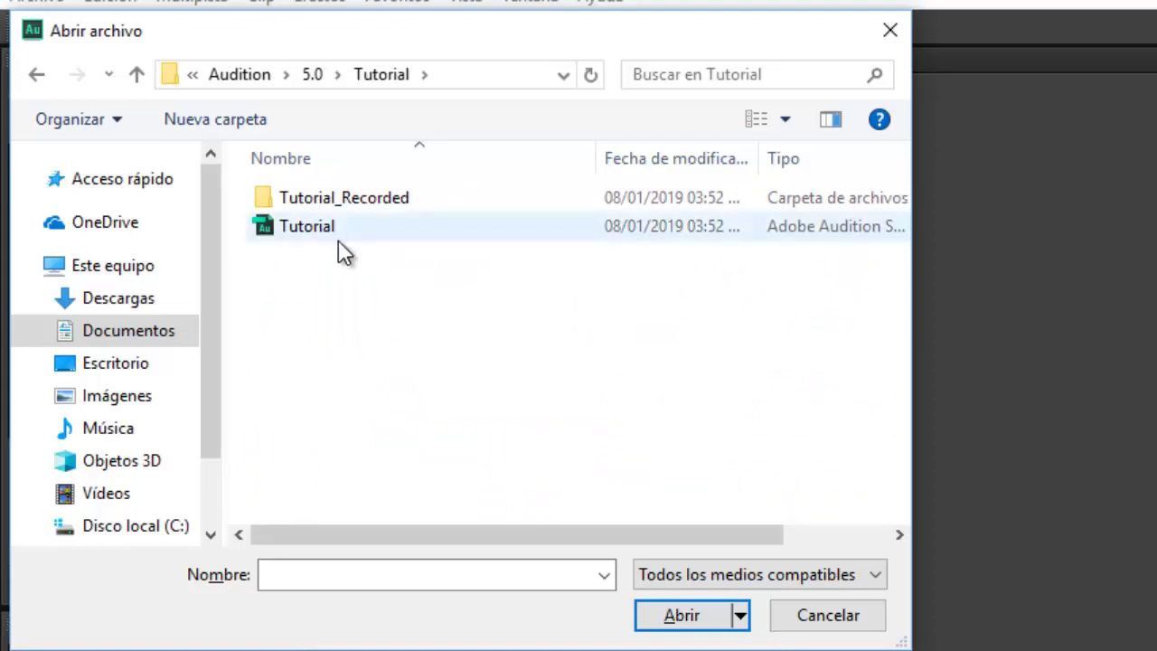
pyautogui.doubleClick(330, 226)
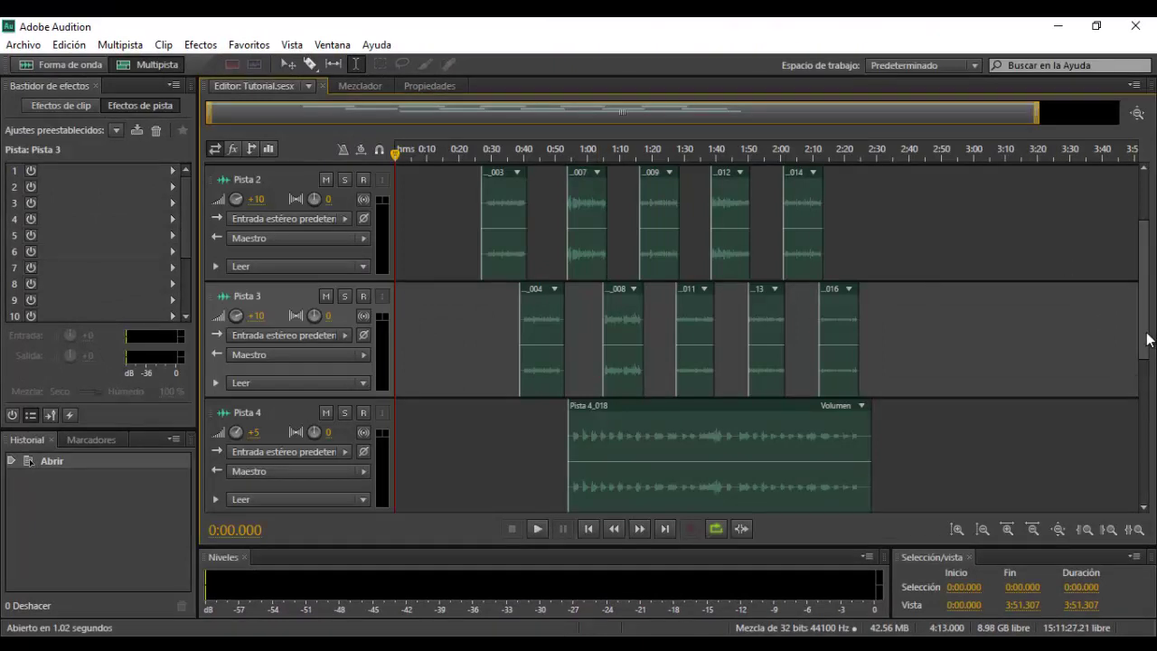
# Step: Add the Jazz Piano audio file from the Escritorio folder to the start of Pista 2 in the multitrack session
pyautogui.scroll(3, 1147, 336)
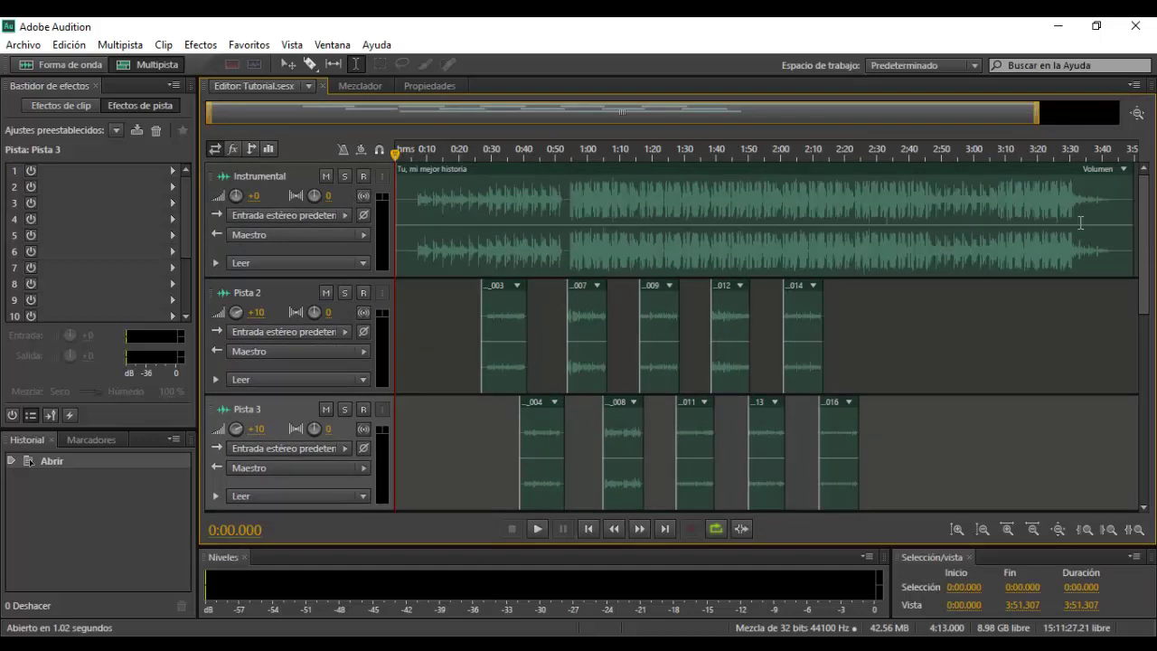
pyautogui.moveTo(1038, 113)
pyautogui.mouseDown()
pyautogui.moveTo(1046, 123)
pyautogui.moveTo(1036, 114)
pyautogui.mouseUp()
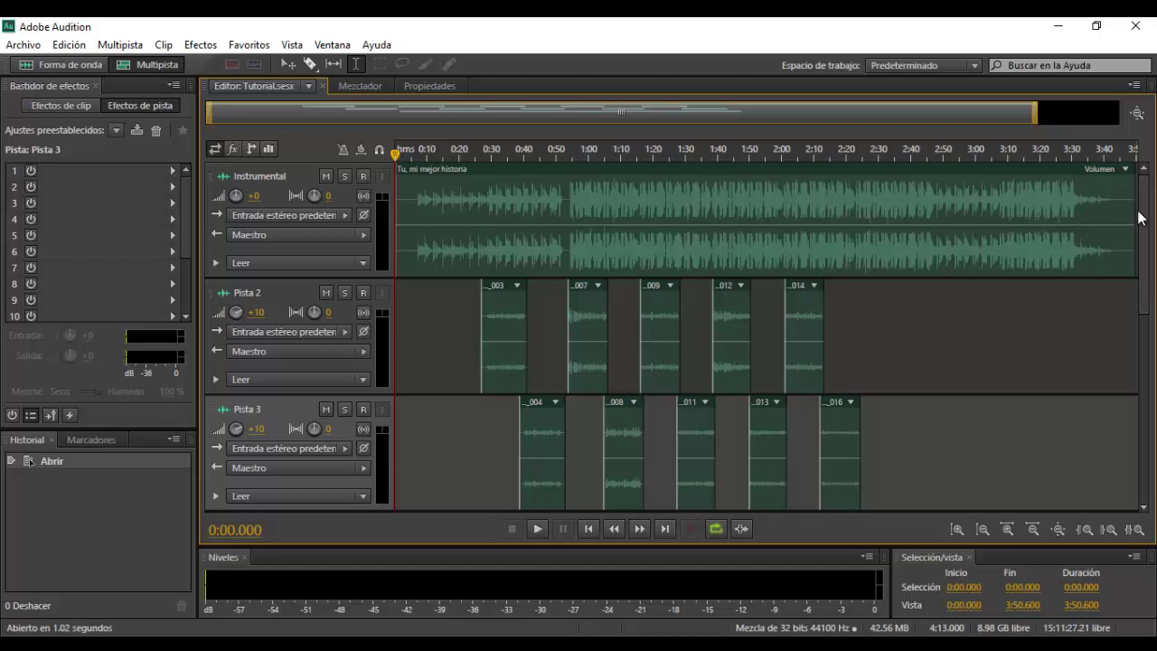
pyautogui.moveTo(1148, 227)
pyautogui.mouseDown()
pyautogui.moveTo(1154, 394)
pyautogui.moveTo(1154, 206)
pyautogui.mouseUp()
pyautogui.click(454, 246)
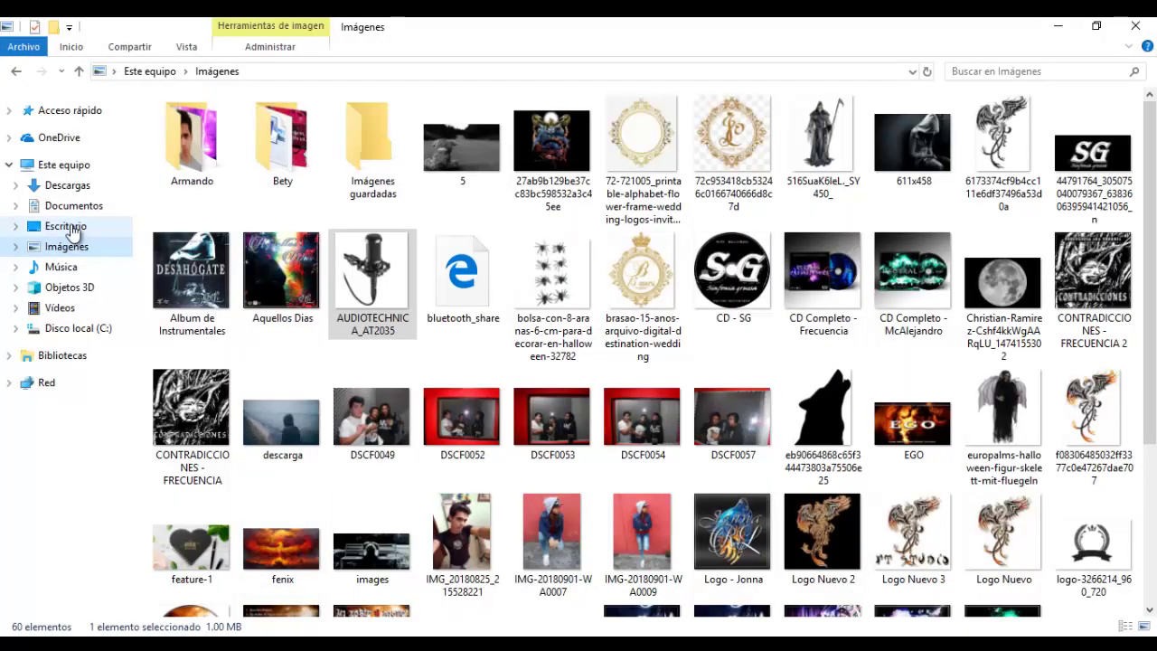
pyautogui.click(68, 227)
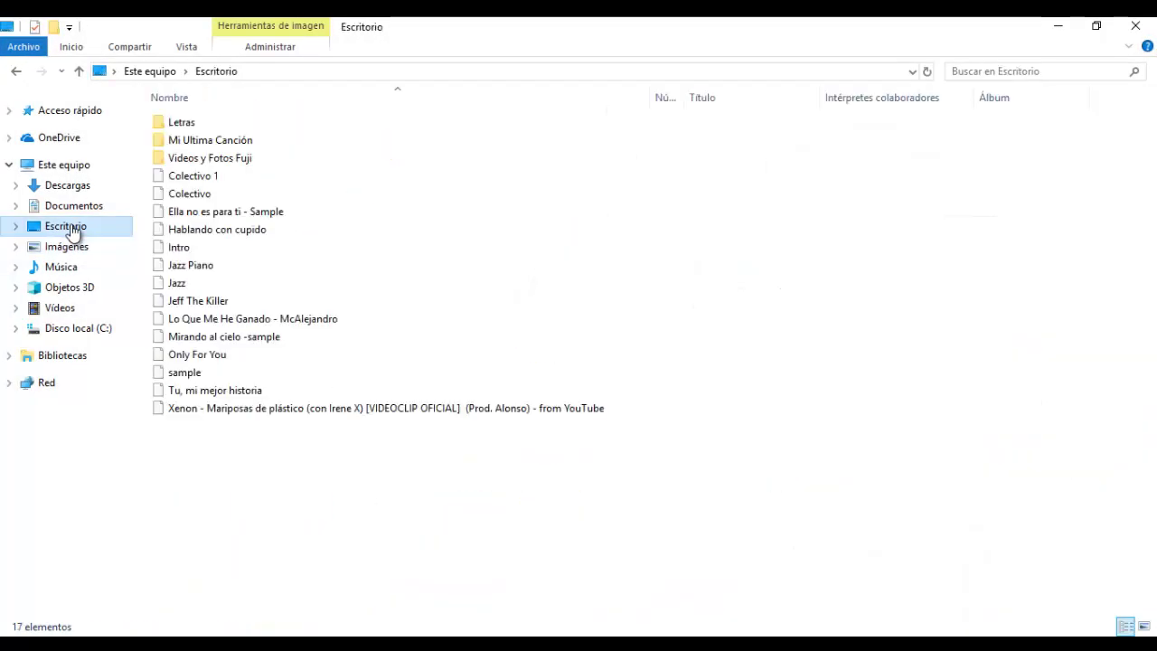
pyautogui.click(188, 272)
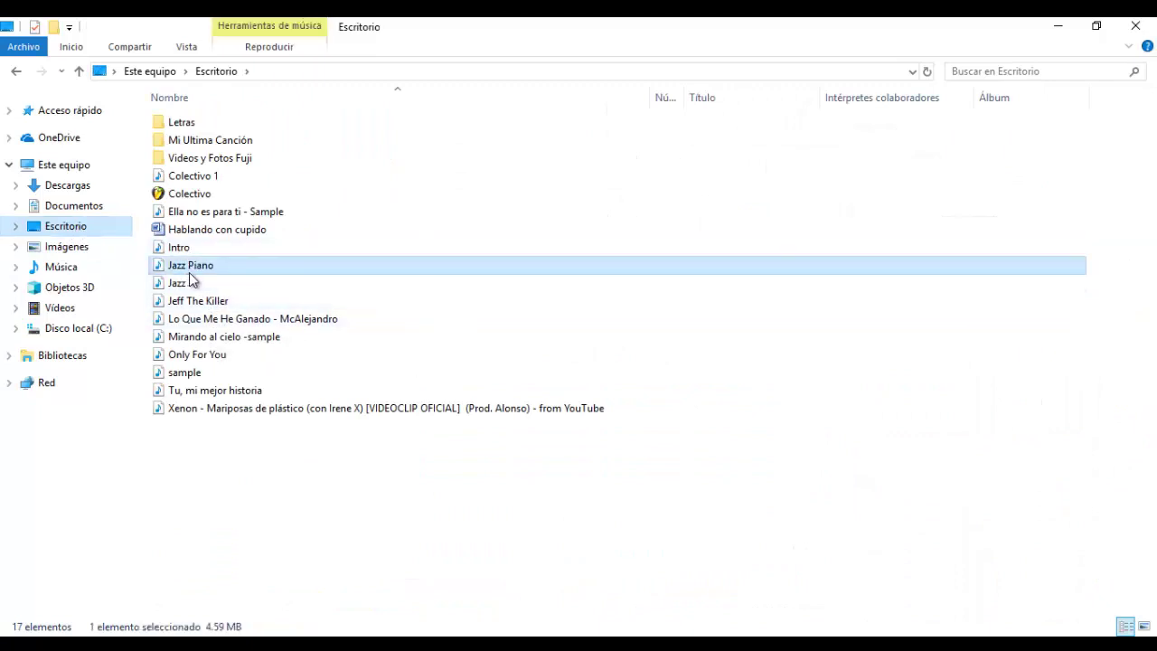
pyautogui.moveTo(189, 273); pyautogui.dragTo(380, 344)
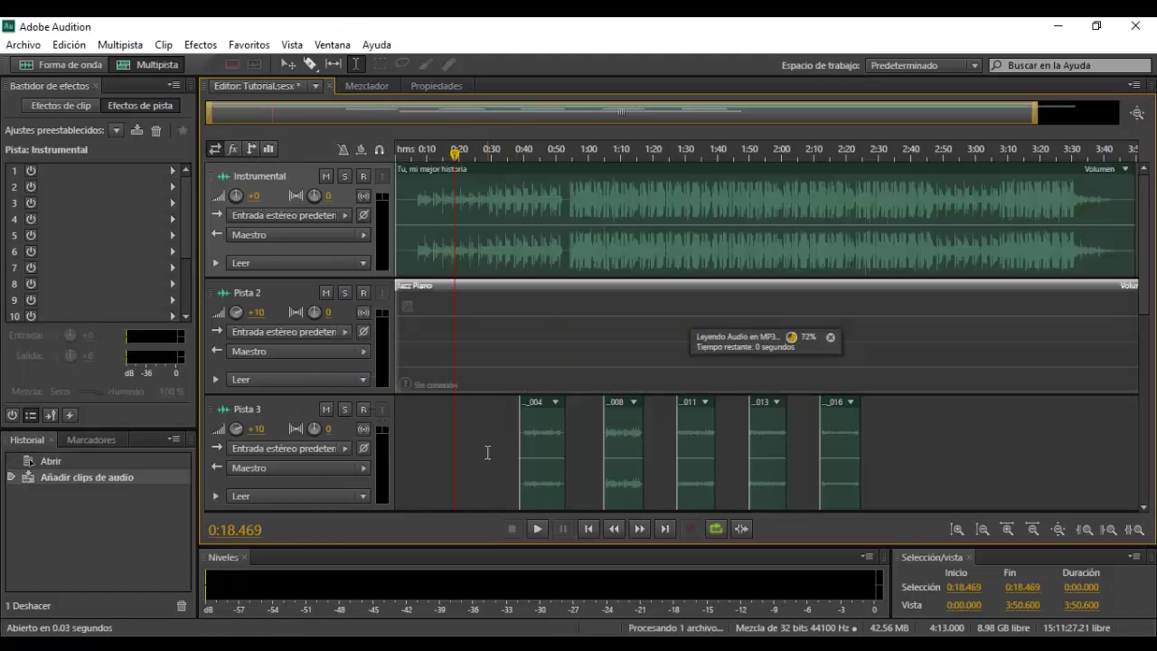
pyautogui.moveTo(549, 300); pyautogui.dragTo(434, 351)
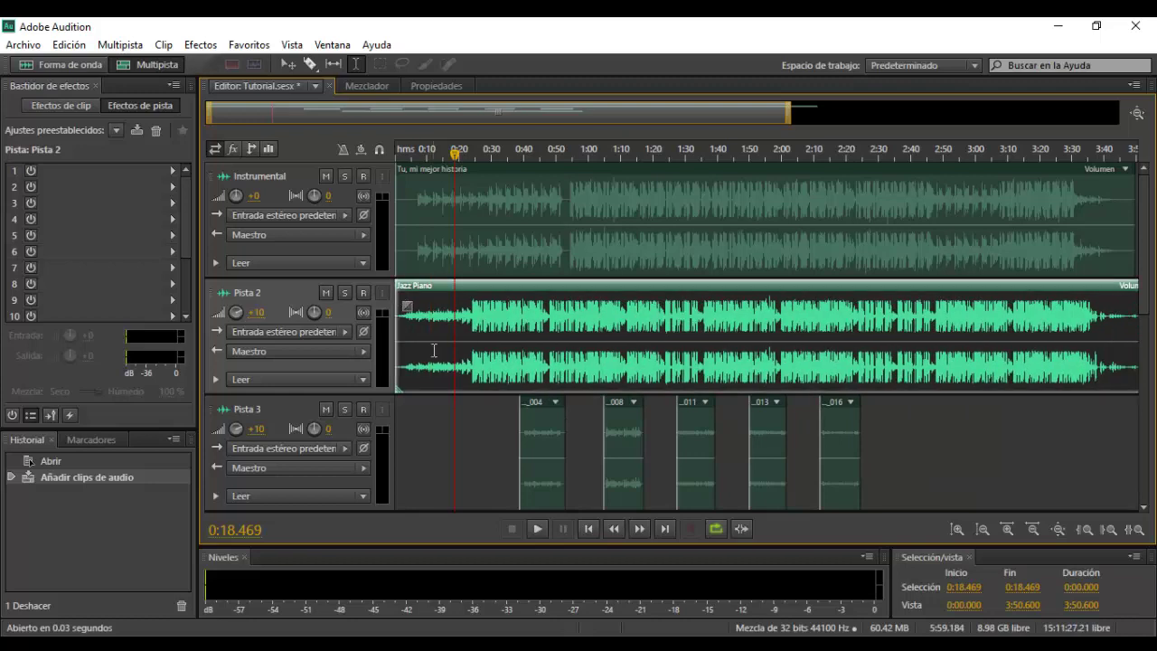
pyautogui.click(417, 366)
pyautogui.click(22, 44)
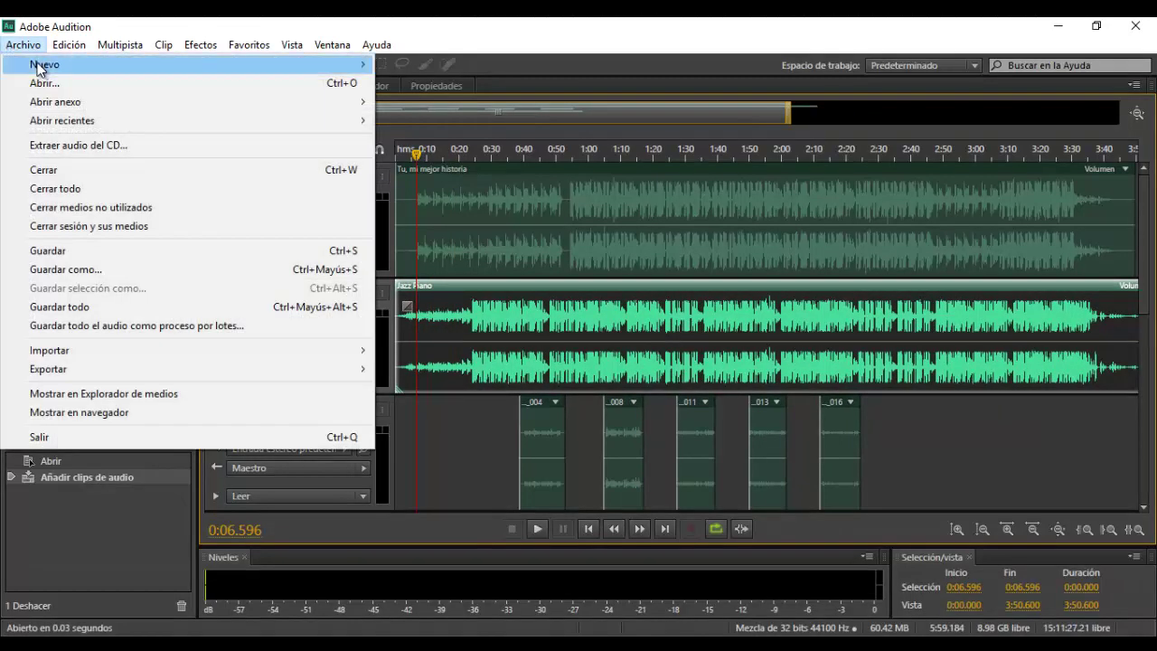
pyautogui.click(45, 83)
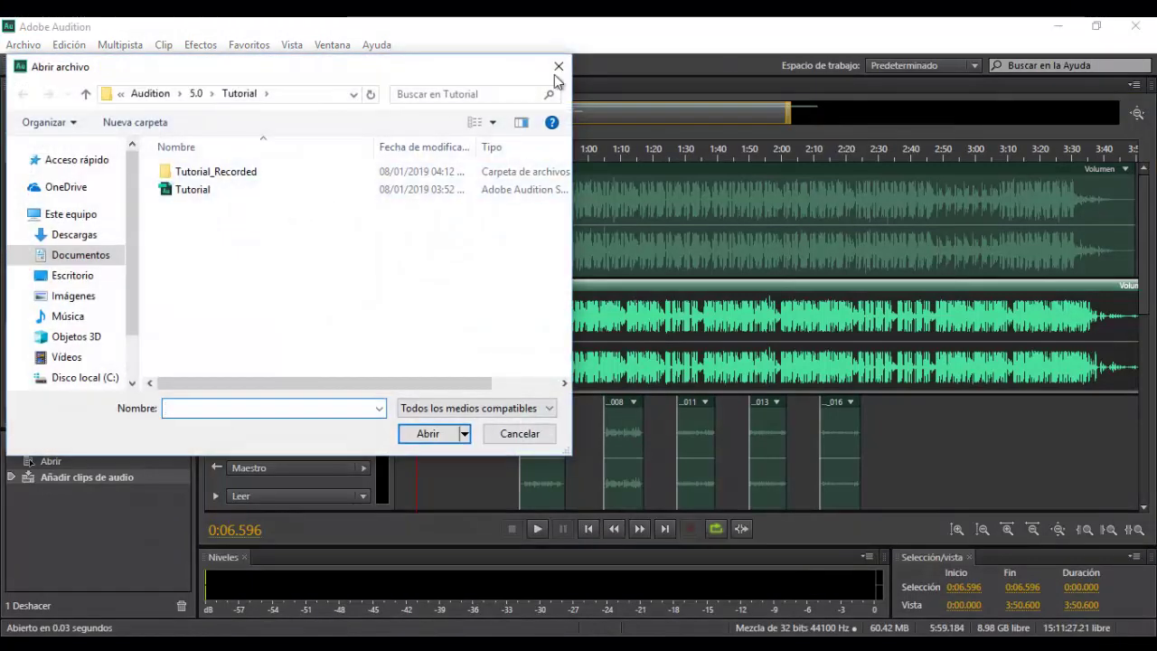
pyautogui.click(558, 67)
# Step: Move the Jazz Piano clip on Pista 2 to about 0:46 and back to the start of the track
pyautogui.click(417, 371)
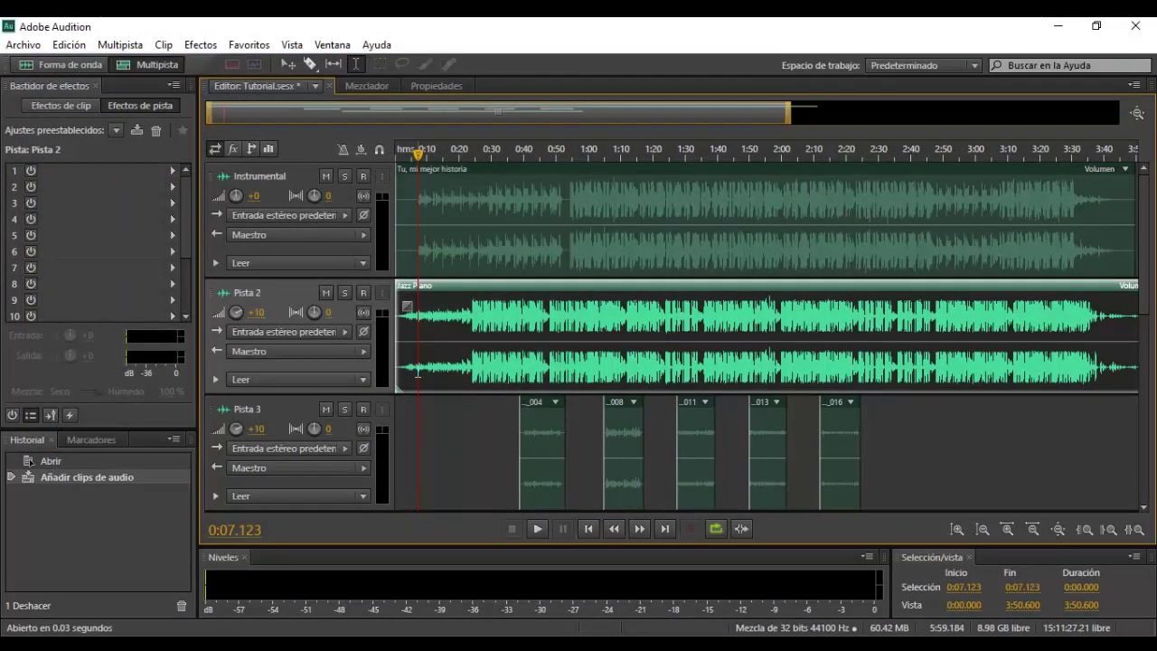
pyautogui.moveTo(747, 295); pyautogui.dragTo(878, 295)
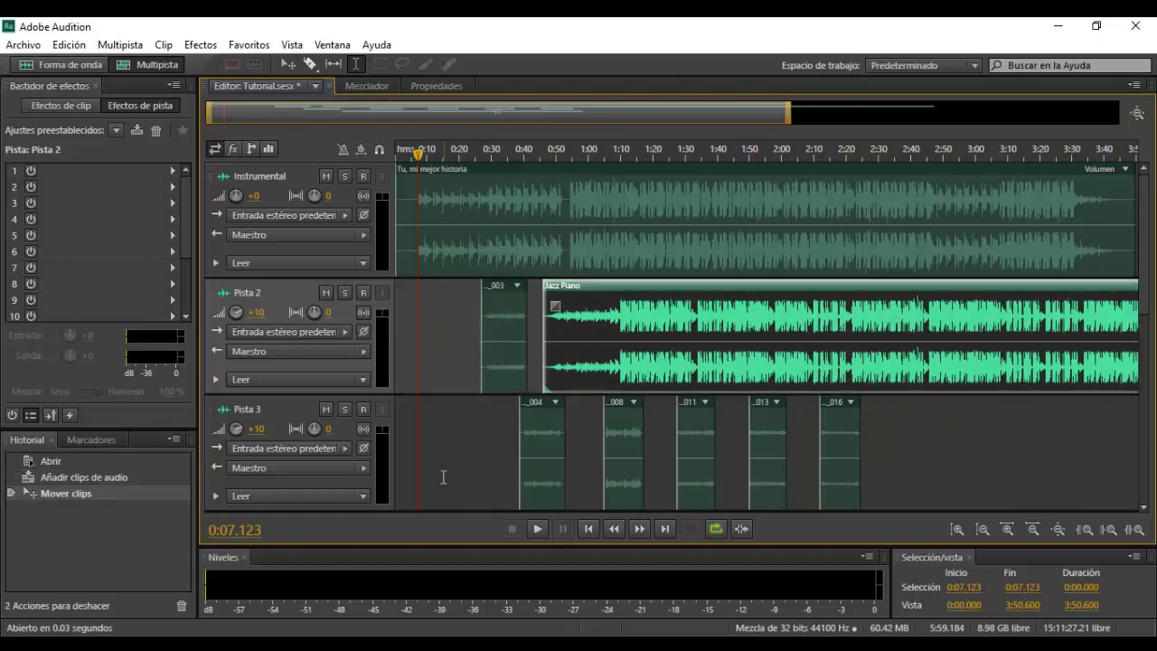
pyautogui.moveTo(612, 294); pyautogui.dragTo(425, 292)
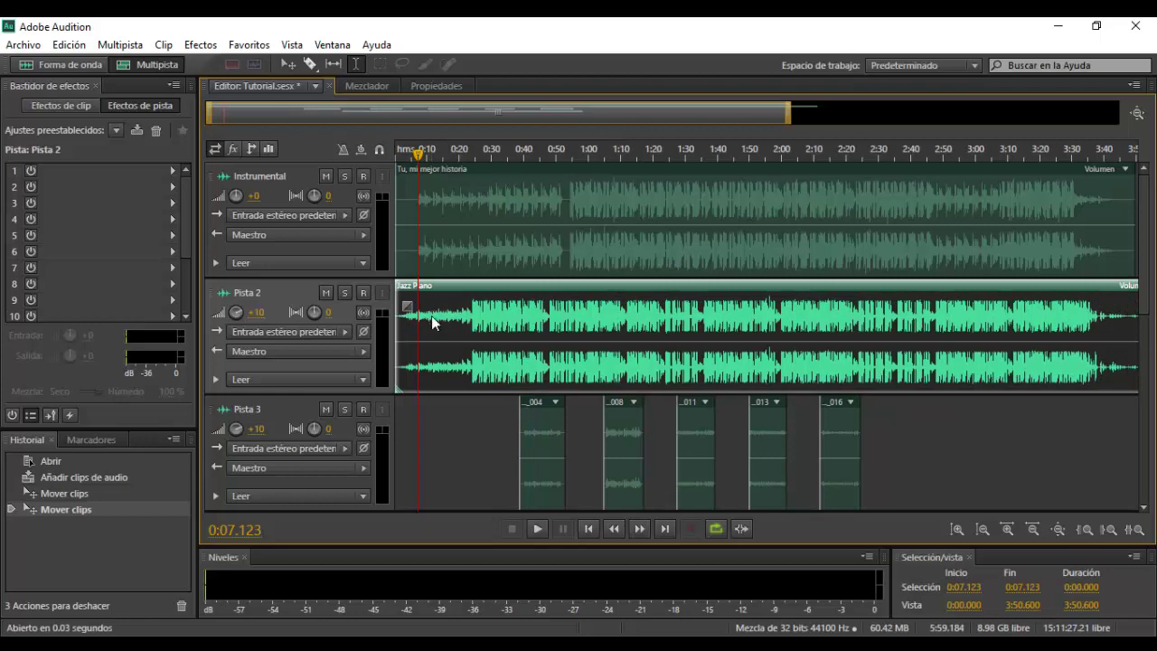
# Step: Delete the Jazz Piano clip from Pista 2
pyautogui.rightClick(432, 315)
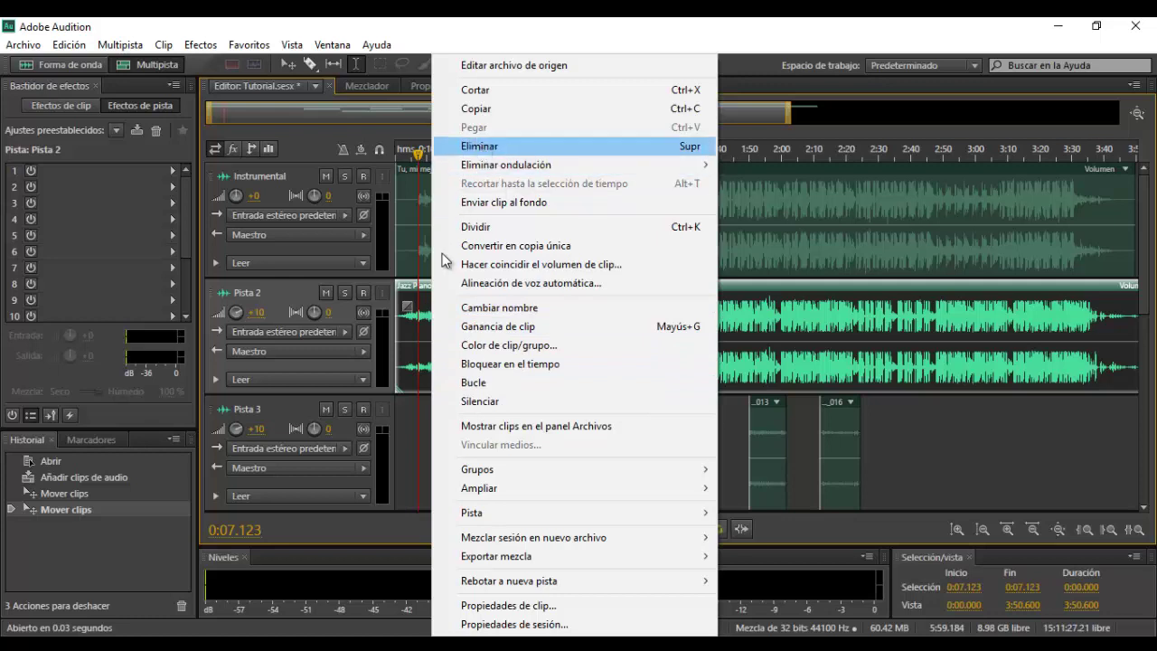
pyautogui.click(411, 382)
pyautogui.click(429, 376)
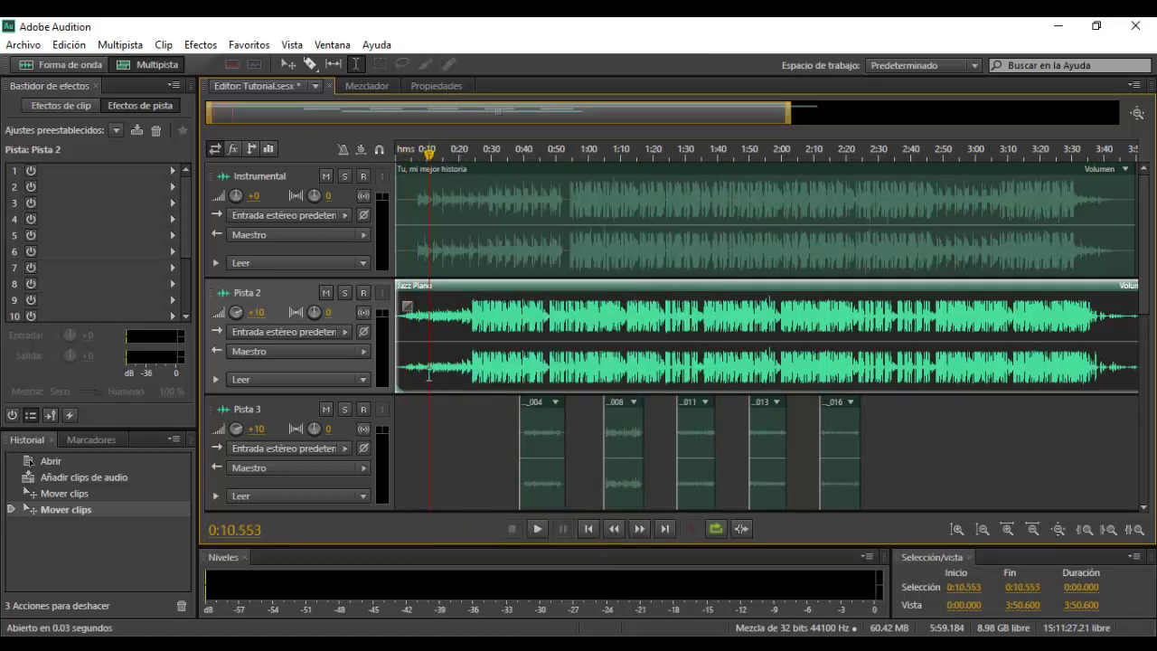
pyautogui.press('Delete')
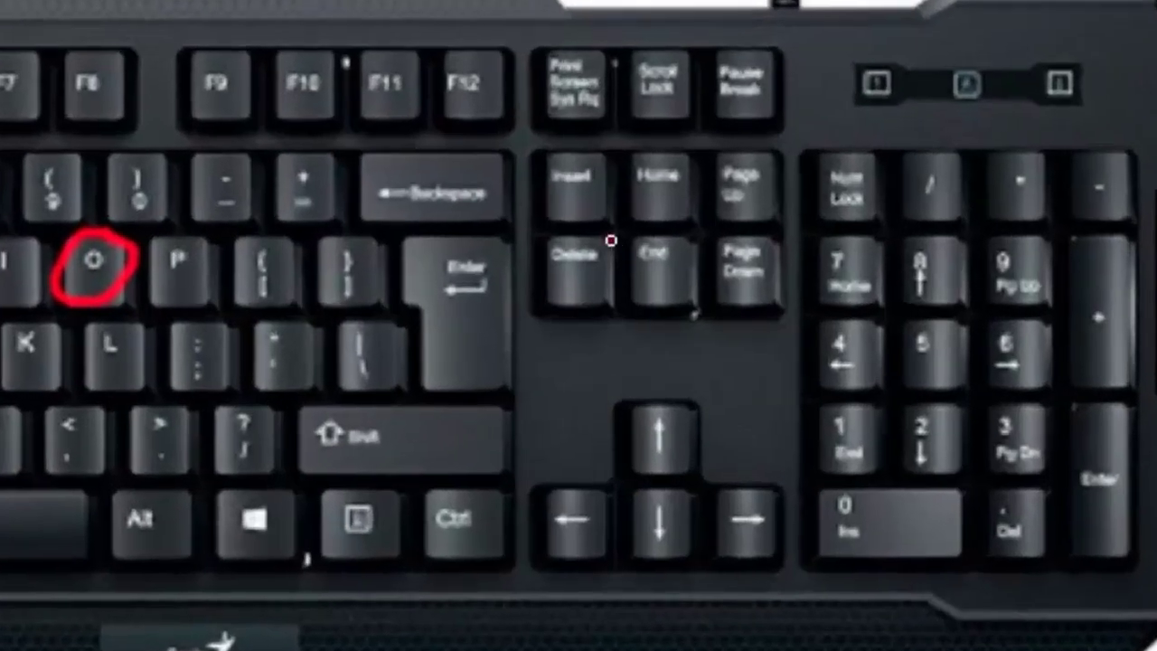
# Step: Switch to the keyboard image in Photoshop and circle the Delete key in red with the Brush tool
pyautogui.moveTo(583, 234)
pyautogui.mouseDown()
pyautogui.moveTo(533, 259)
pyautogui.moveTo(558, 316)
pyautogui.moveTo(599, 312)
pyautogui.moveTo(618, 270)
pyautogui.moveTo(589, 255)
pyautogui.mouseUp()
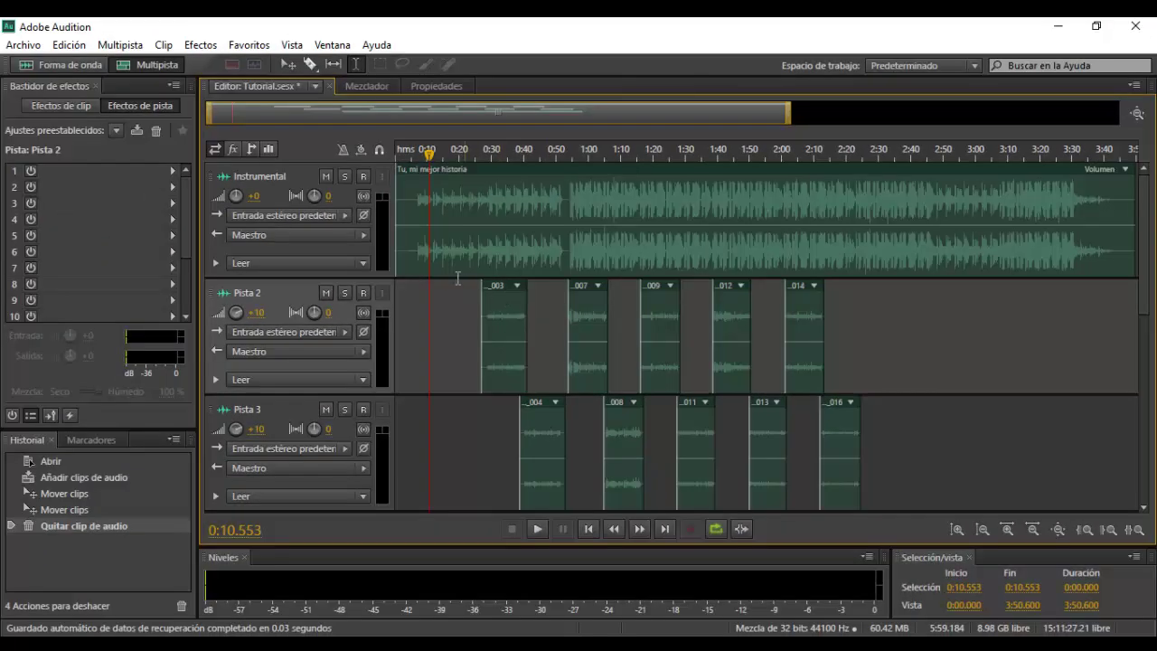
# Step: Add 13 new audio tracks to the Audition session below the empty Pista 6 track
pyautogui.click(407, 260)
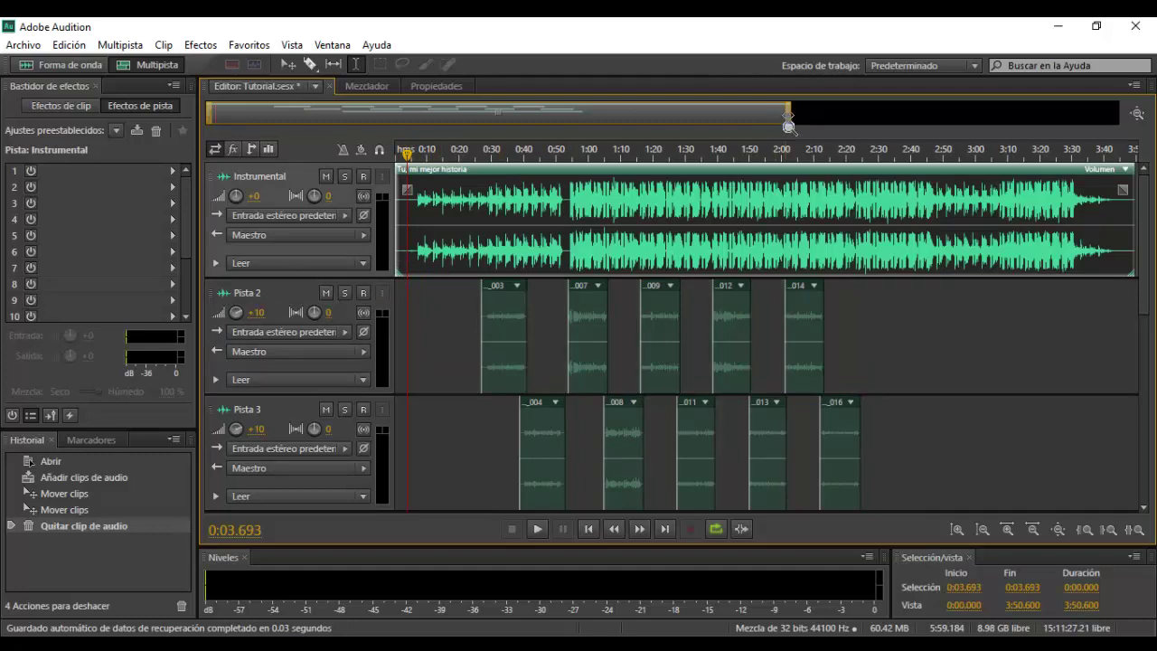
pyautogui.moveTo(790, 113); pyautogui.dragTo(796, 119)
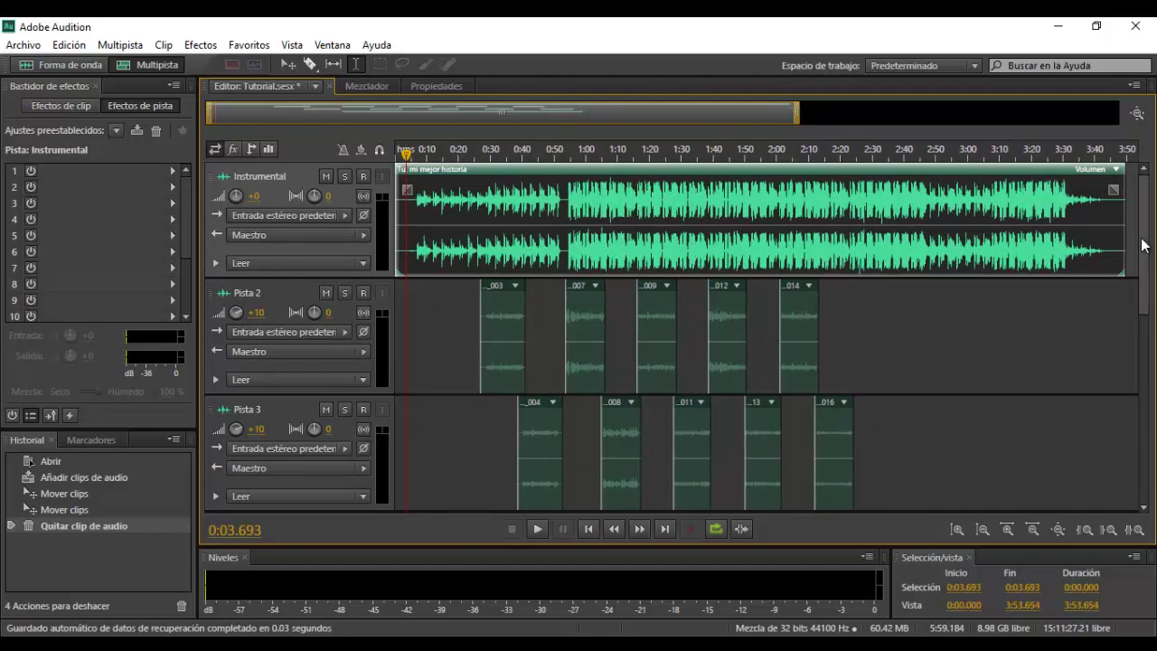
pyautogui.moveTo(1141, 240); pyautogui.dragTo(1141, 412)
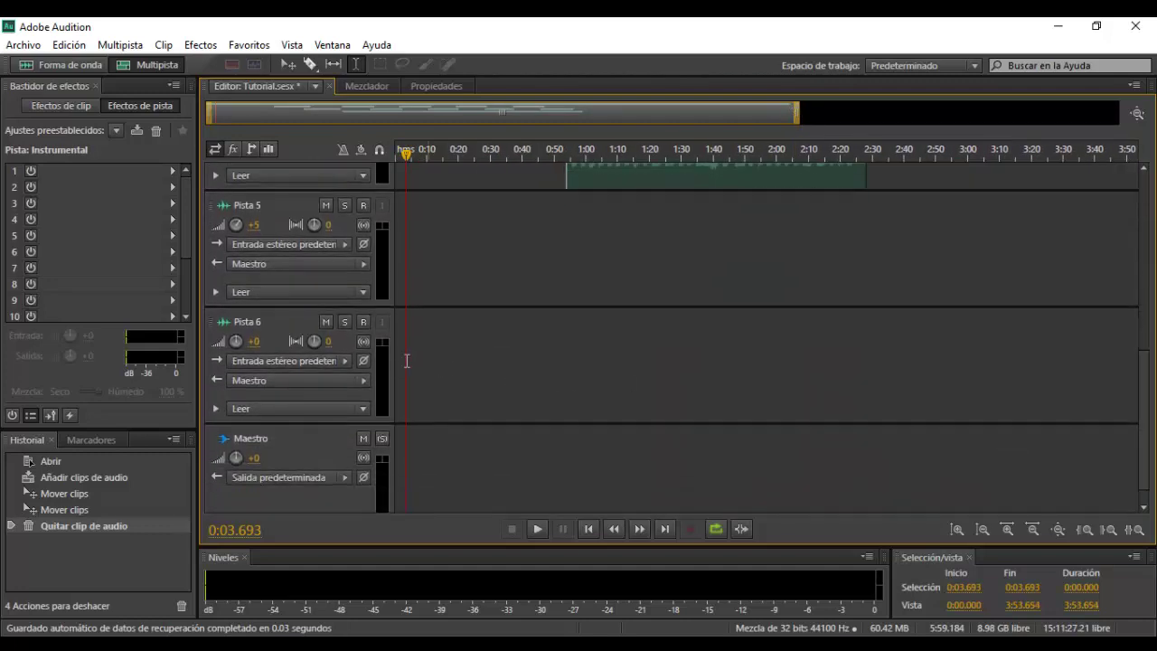
pyautogui.click(406, 360)
pyautogui.click(396, 359)
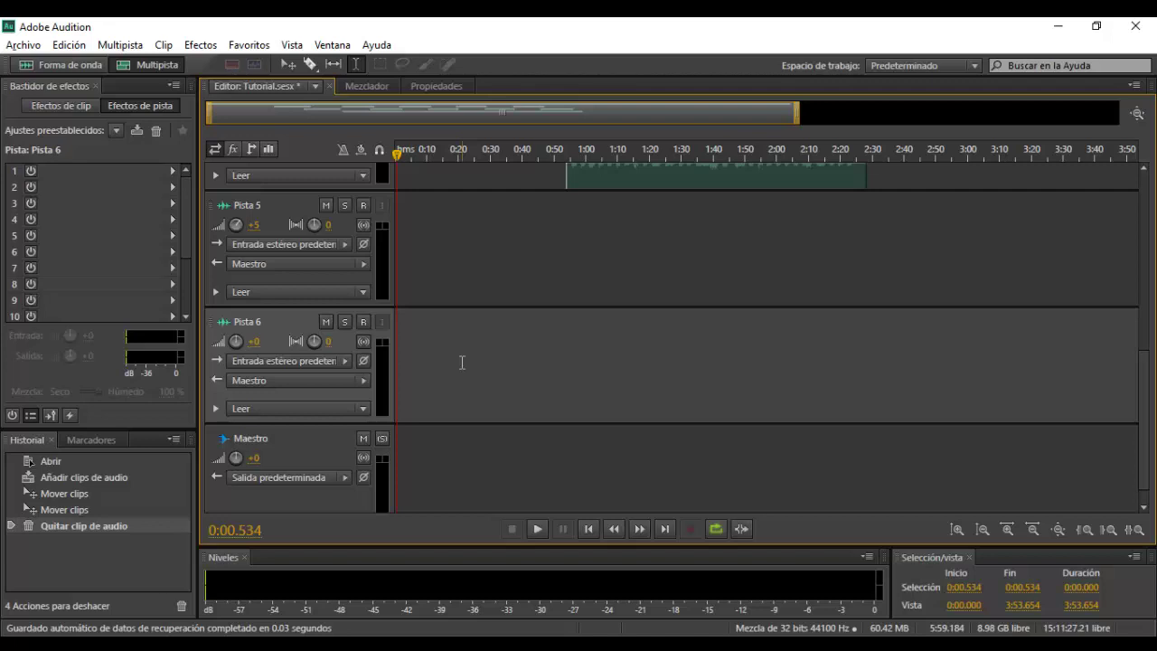
pyautogui.hotkey('alt', 'a')
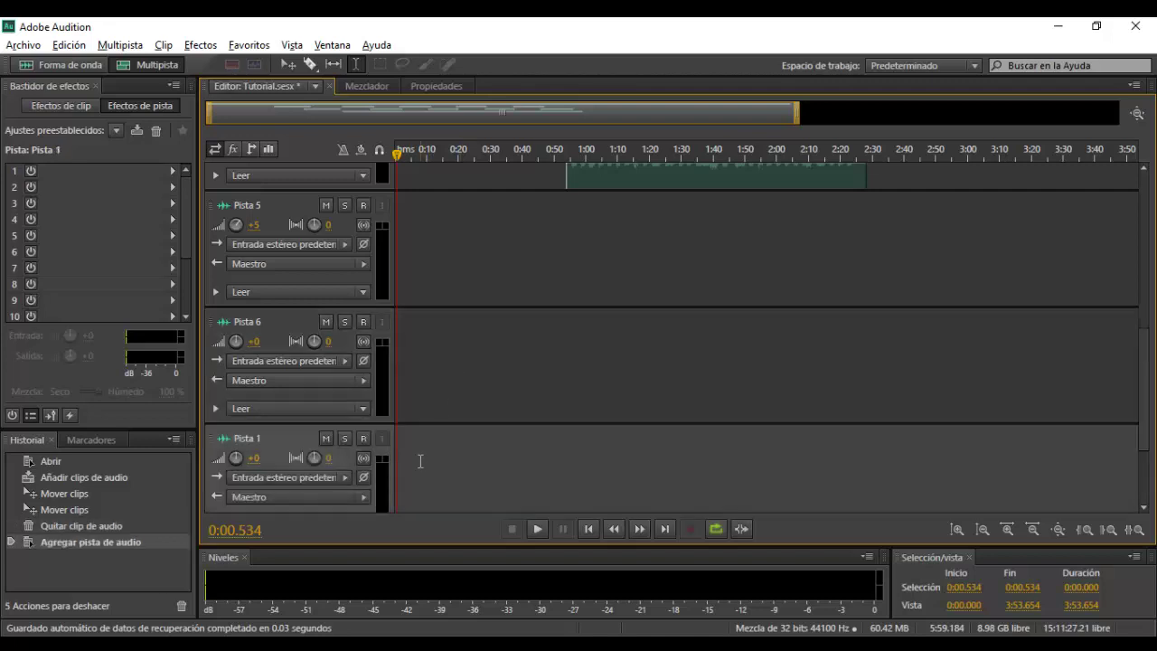
pyautogui.hotkey('alt', 'a')
pyautogui.hotkey('alt', 'a')
pyautogui.hotkey('alt', 'a')
pyautogui.hotkey('alt', 'a')
pyautogui.hotkey('alt', 'a')
pyautogui.hotkey('alt', 'a')
pyautogui.hotkey('alt', 'a')
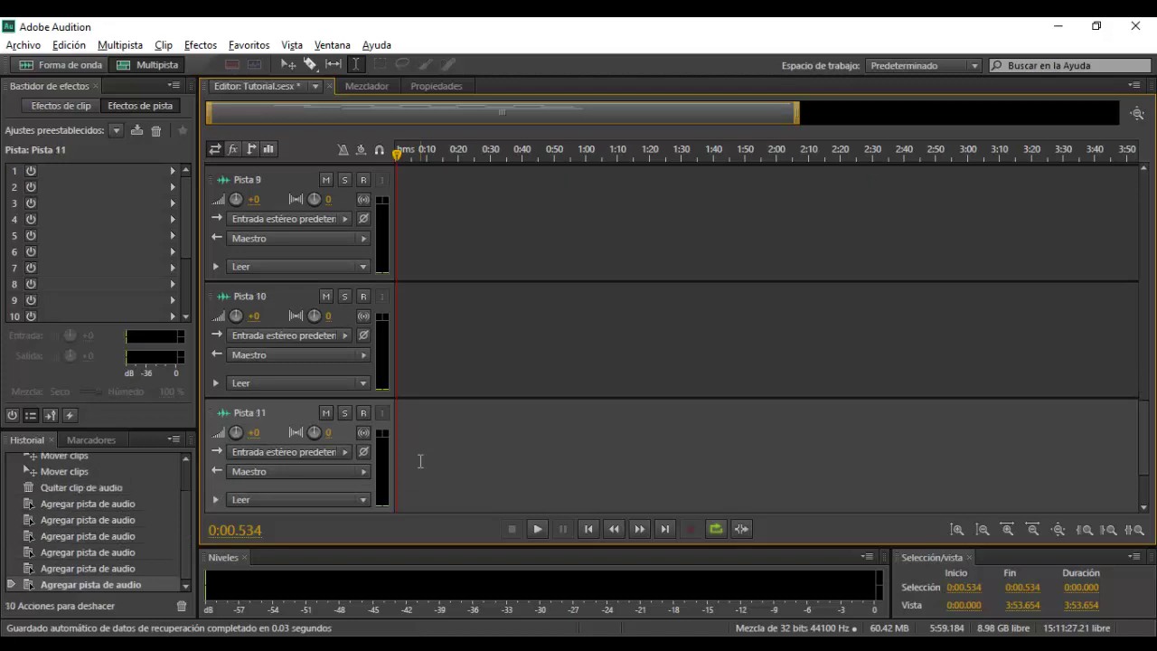
pyautogui.hotkey('alt', 'a')
pyautogui.hotkey('alt', 'a')
pyautogui.hotkey('alt', 'a')
pyautogui.hotkey('alt', 'a')
pyautogui.hotkey('alt', 'a')
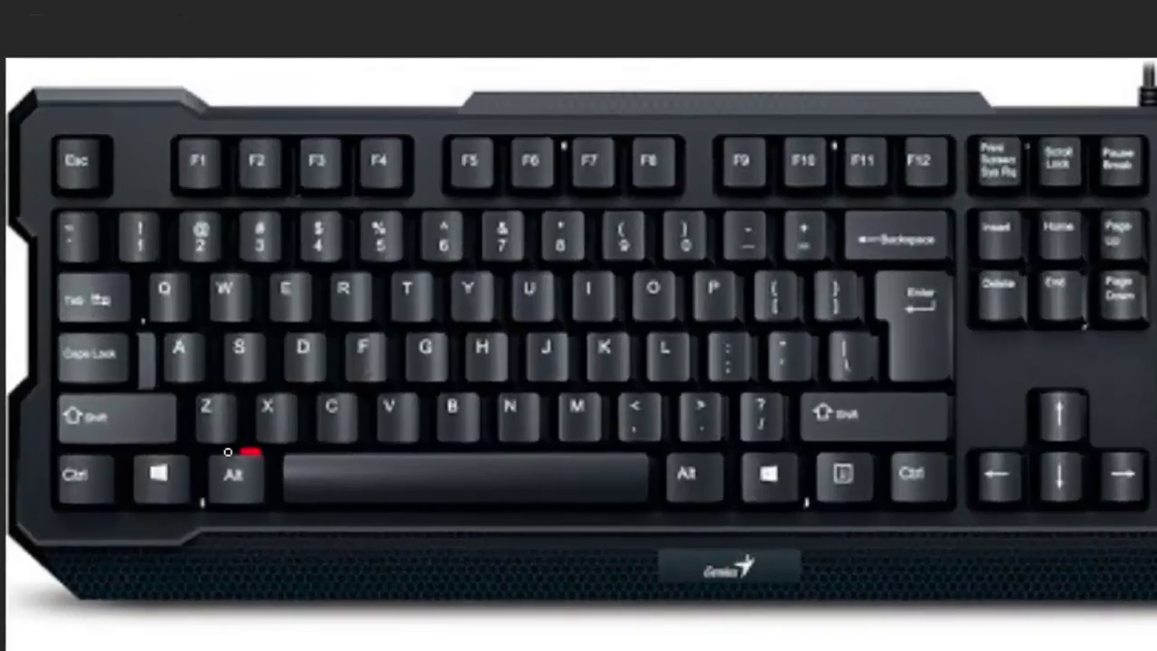
# Step: Circle the Alt and A keys in red on Photoshop's keyboard image with the Brush tool and restore the unmarked image
pyautogui.moveTo(228, 452)
pyautogui.mouseDown()
pyautogui.moveTo(220, 506)
pyautogui.moveTo(287, 513)
pyautogui.moveTo(259, 456)
pyautogui.mouseUp()
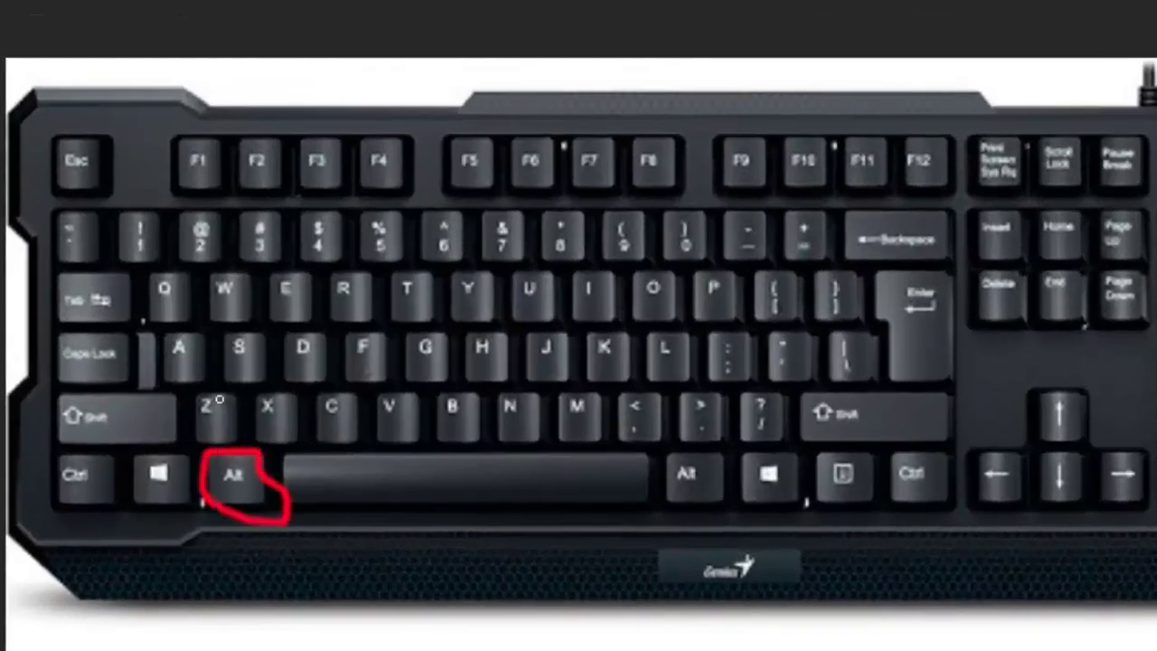
pyautogui.moveTo(186, 334)
pyautogui.mouseDown()
pyautogui.moveTo(171, 384)
pyautogui.moveTo(210, 361)
pyautogui.moveTo(182, 336)
pyautogui.mouseUp()
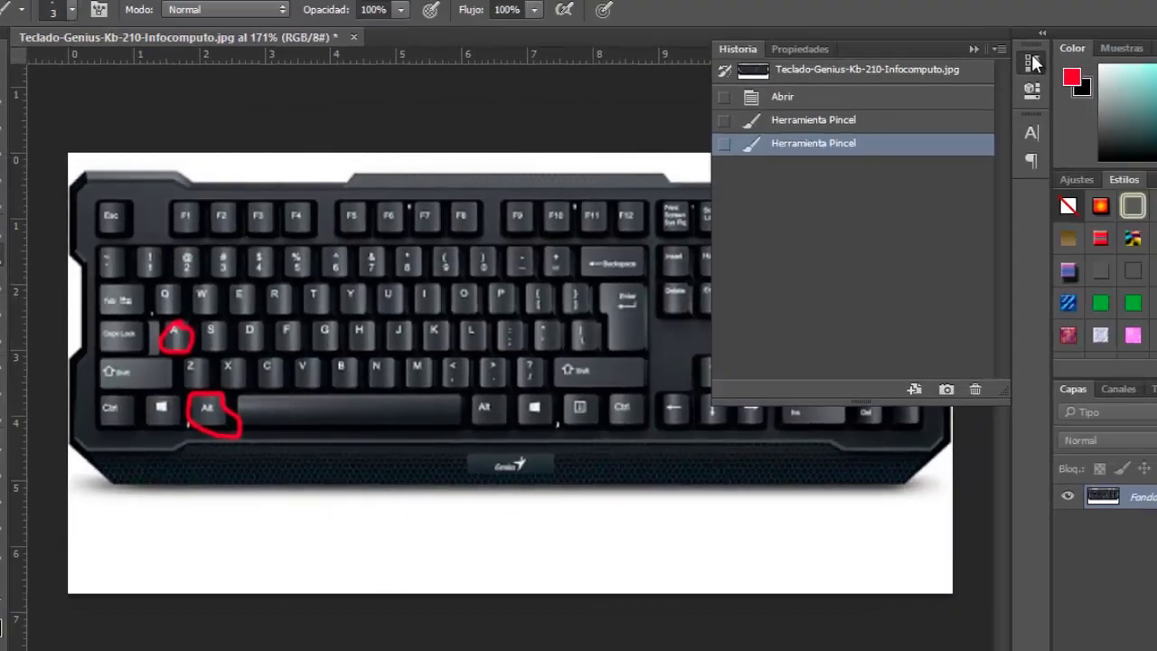
pyautogui.click(705, 131)
pyautogui.click(420, 398)
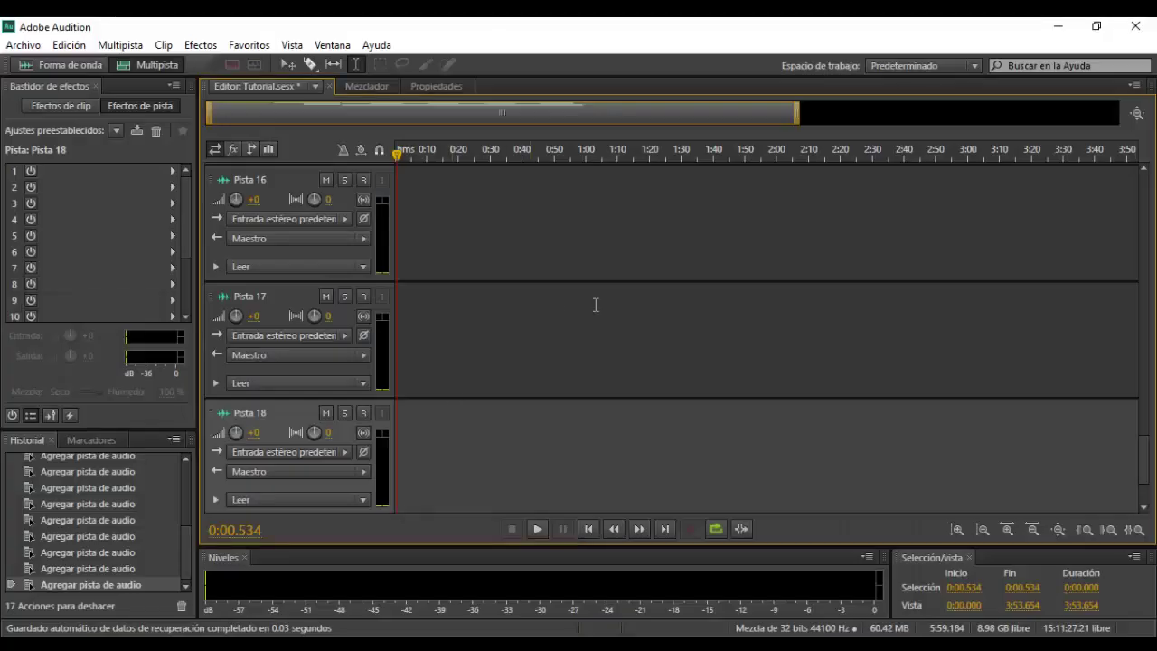
# Step: Delete the empty tracks Pista 5, Pista 6, Pista 1 and Pista 7 through Pista 14 from the Audition session
pyautogui.moveTo(1152, 453); pyautogui.dragTo(1134, 230)
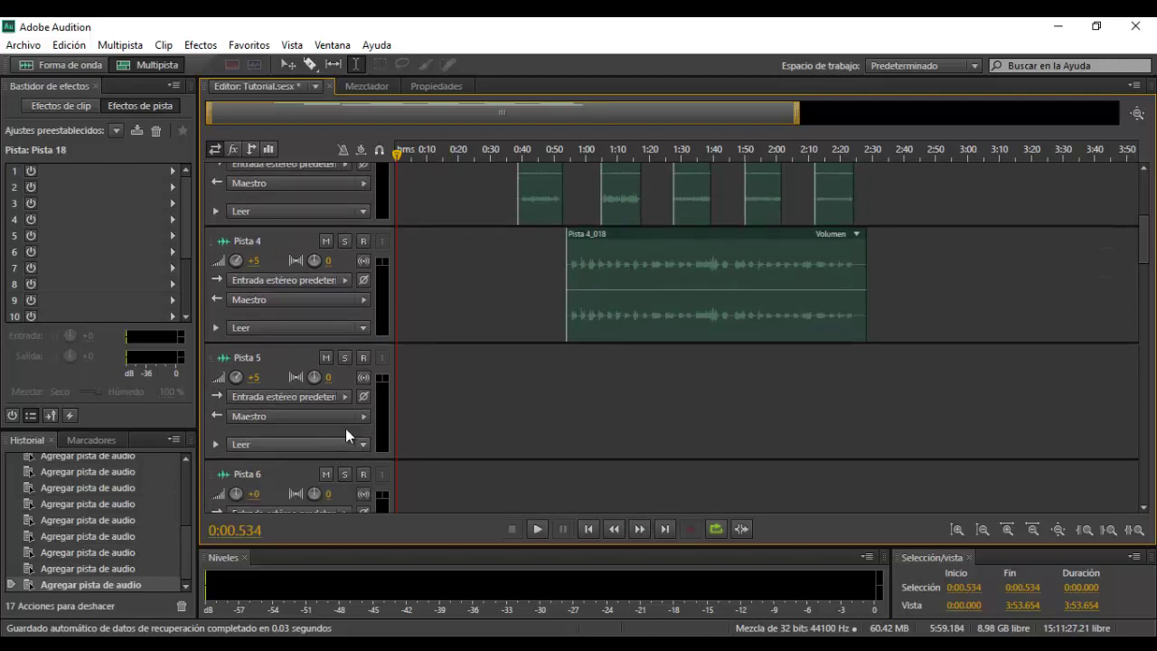
pyautogui.click(466, 388)
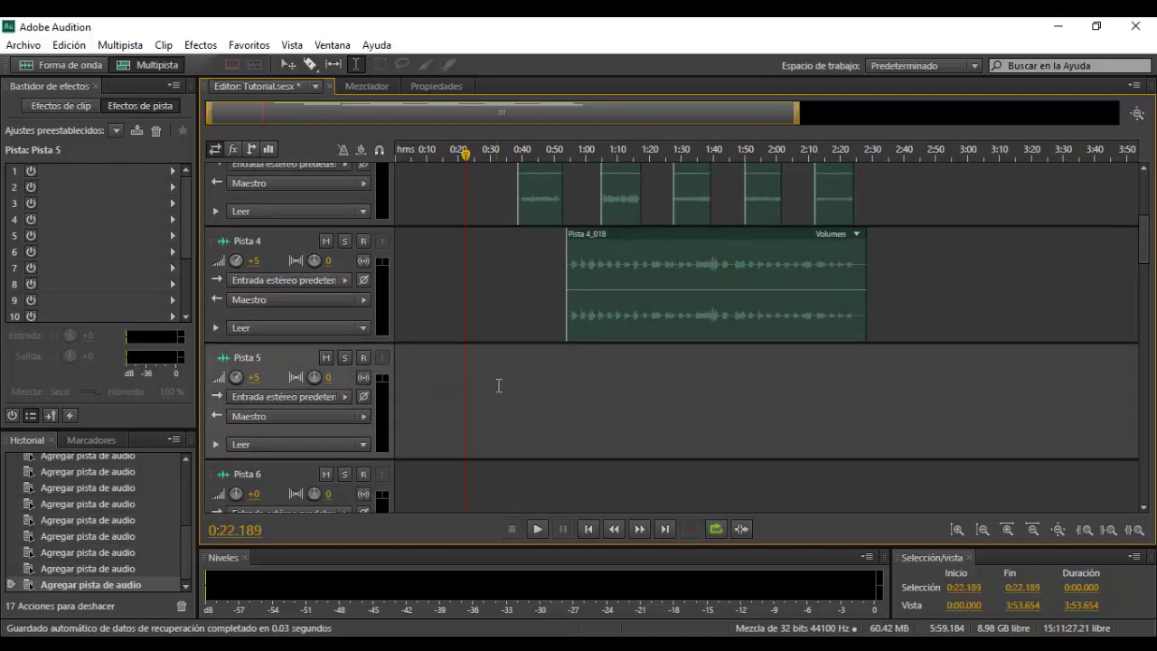
pyautogui.click(470, 300)
pyautogui.click(452, 387)
pyautogui.click(454, 304)
pyautogui.click(455, 392)
pyautogui.click(452, 320)
pyautogui.click(456, 389)
pyautogui.click(604, 389)
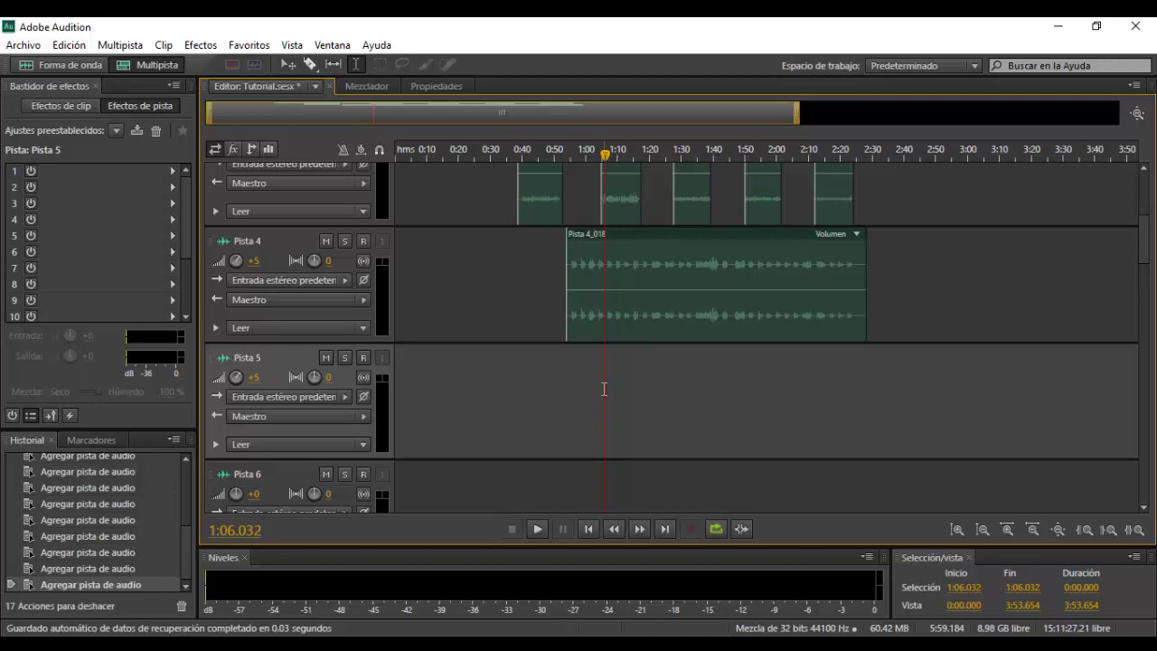
pyautogui.press('Delete')
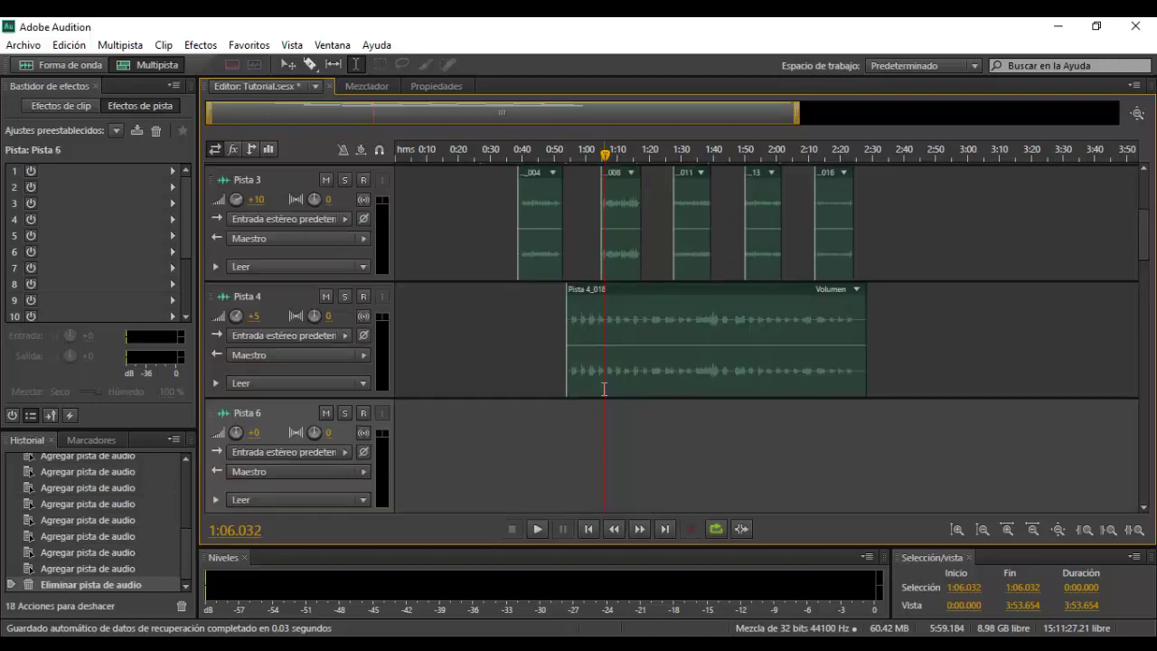
pyautogui.press('Delete')
pyautogui.press('Delete')
pyautogui.press('Delete')
pyautogui.press('Delete')
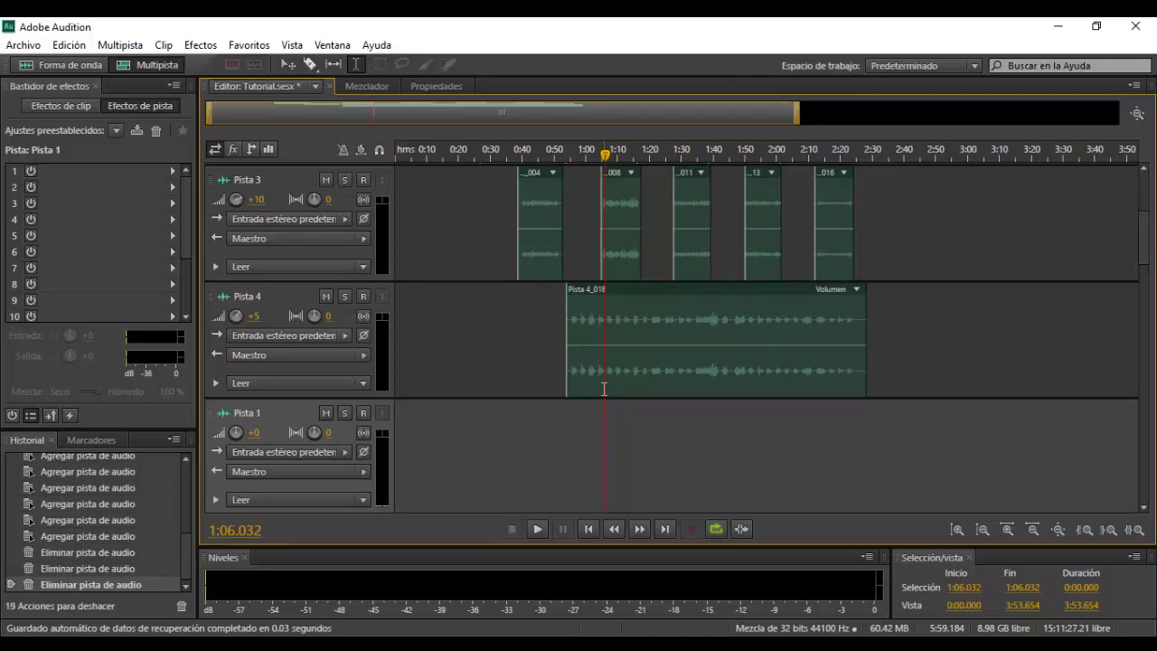
pyautogui.press('Delete')
pyautogui.press('Delete')
pyautogui.press('Delete')
pyautogui.press('Delete')
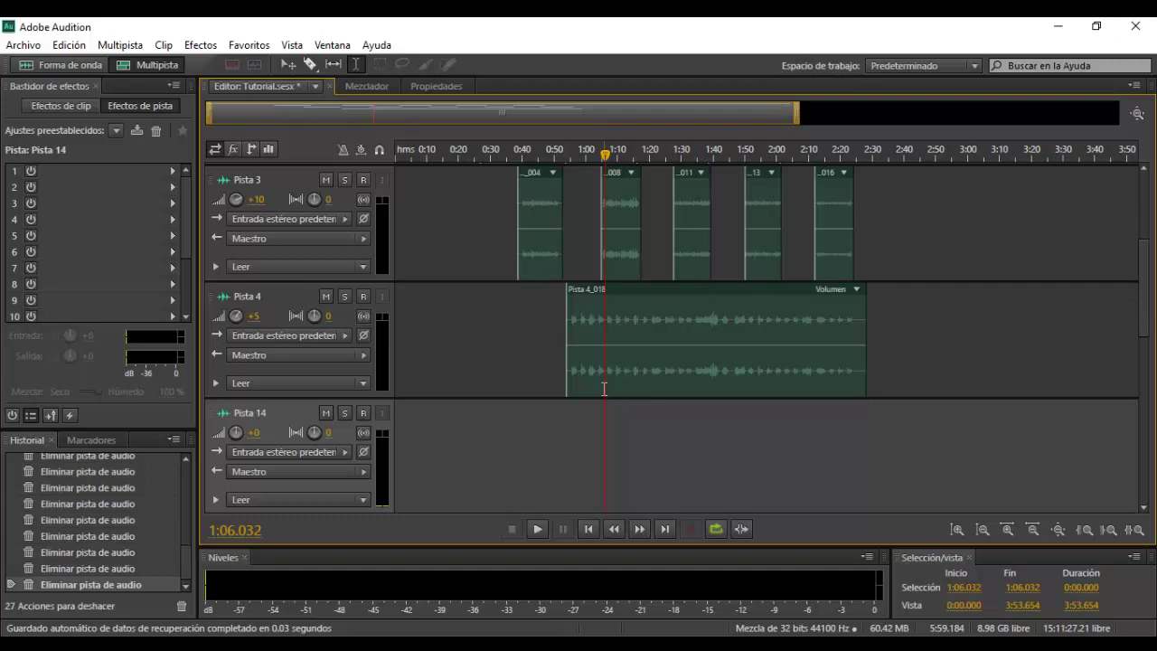
pyautogui.press('Delete')
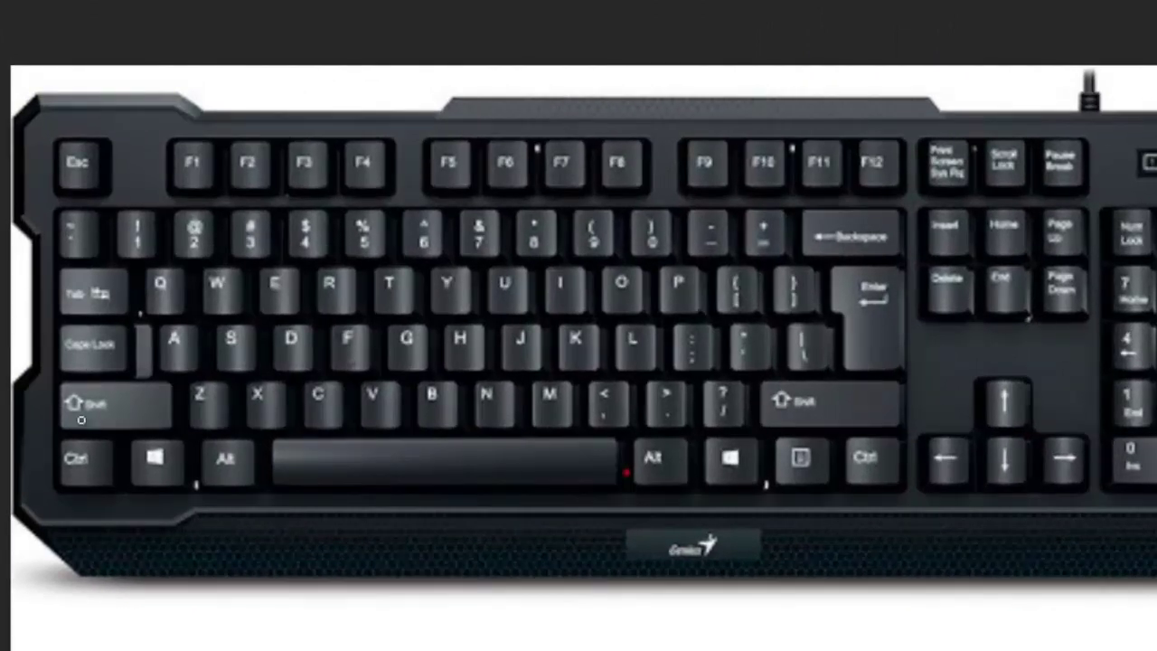
# Step: Circle the Ctrl, Alt and Backspace keys in red on Photoshop's keyboard image and revert it to its opened state
pyautogui.moveTo(98, 440)
pyautogui.mouseDown()
pyautogui.moveTo(63, 440)
pyautogui.moveTo(45, 480)
pyautogui.moveTo(82, 498)
pyautogui.moveTo(90, 444)
pyautogui.mouseUp()
pyautogui.moveTo(233, 442)
pyautogui.mouseDown()
pyautogui.moveTo(190, 459)
pyautogui.moveTo(215, 492)
pyautogui.moveTo(251, 496)
pyautogui.moveTo(260, 462)
pyautogui.moveTo(241, 442)
pyautogui.mouseUp()
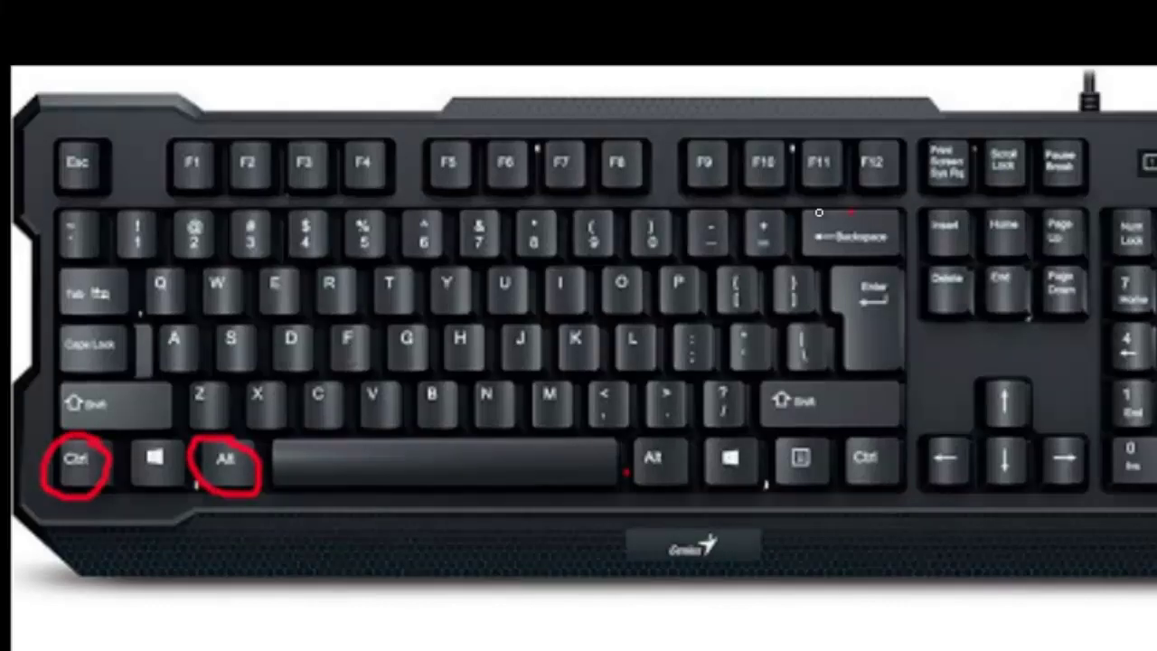
pyautogui.moveTo(855, 215)
pyautogui.mouseDown()
pyautogui.moveTo(800, 254)
pyautogui.moveTo(892, 261)
pyautogui.moveTo(873, 221)
pyautogui.moveTo(839, 210)
pyautogui.mouseUp()
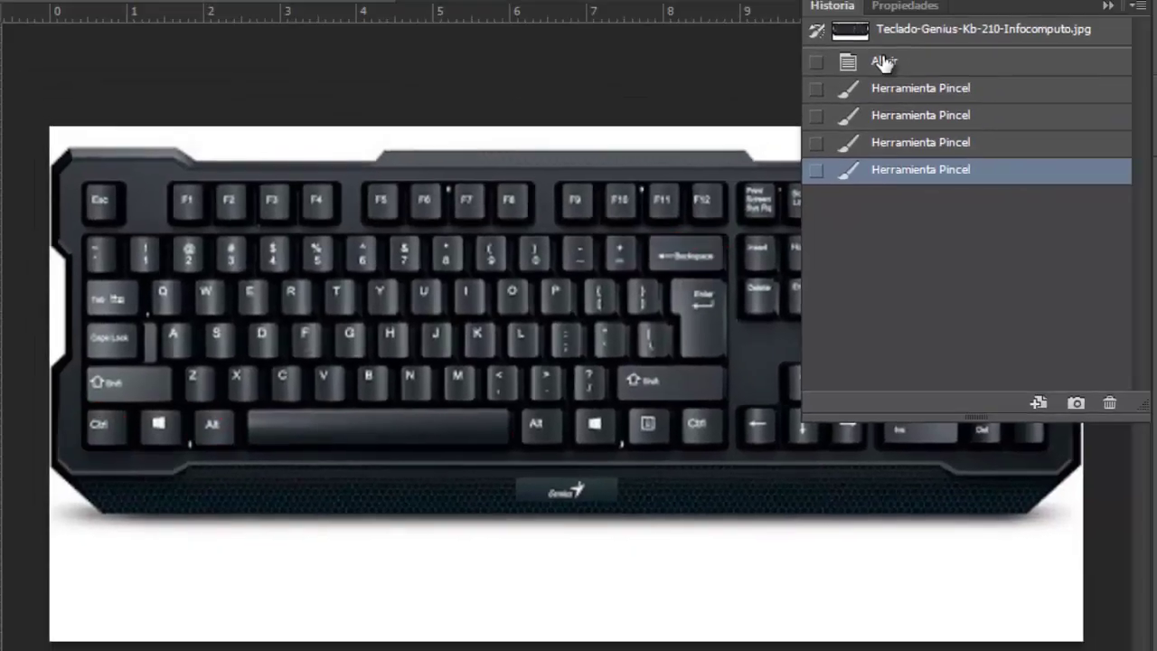
pyautogui.click(886, 91)
pyautogui.click(847, 92)
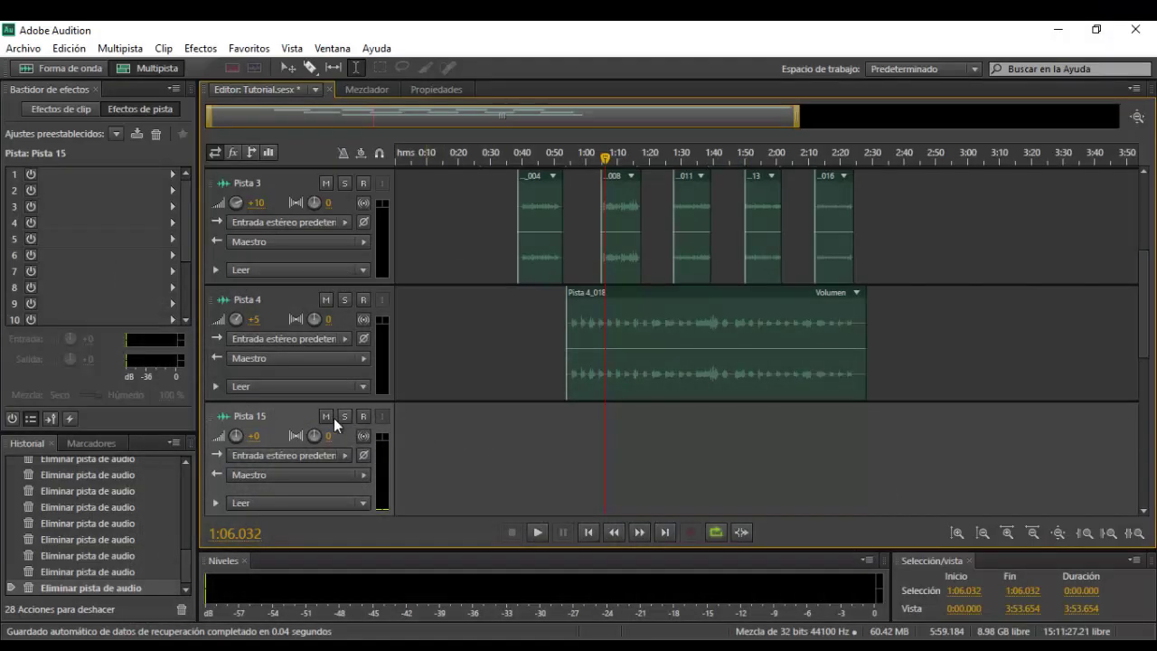
# Step: Select the time range from about 0:32 to 2:26 on Pista 15 in Audition and clear the selection
pyautogui.click(484, 441)
pyautogui.moveTo(500, 452); pyautogui.dragTo(863, 454)
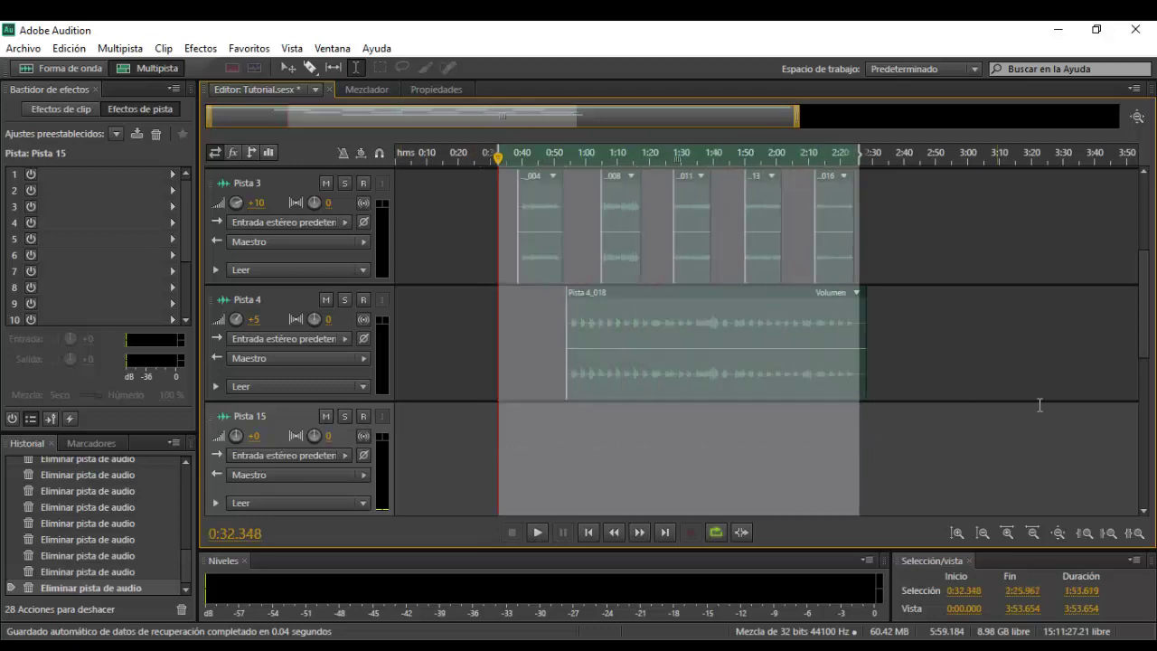
pyautogui.click(1110, 402)
# Step: Move the Pista 15 track above Pista 4 and further up between Pista 2 and Pista 3
pyautogui.scroll(5, 1148, 341)
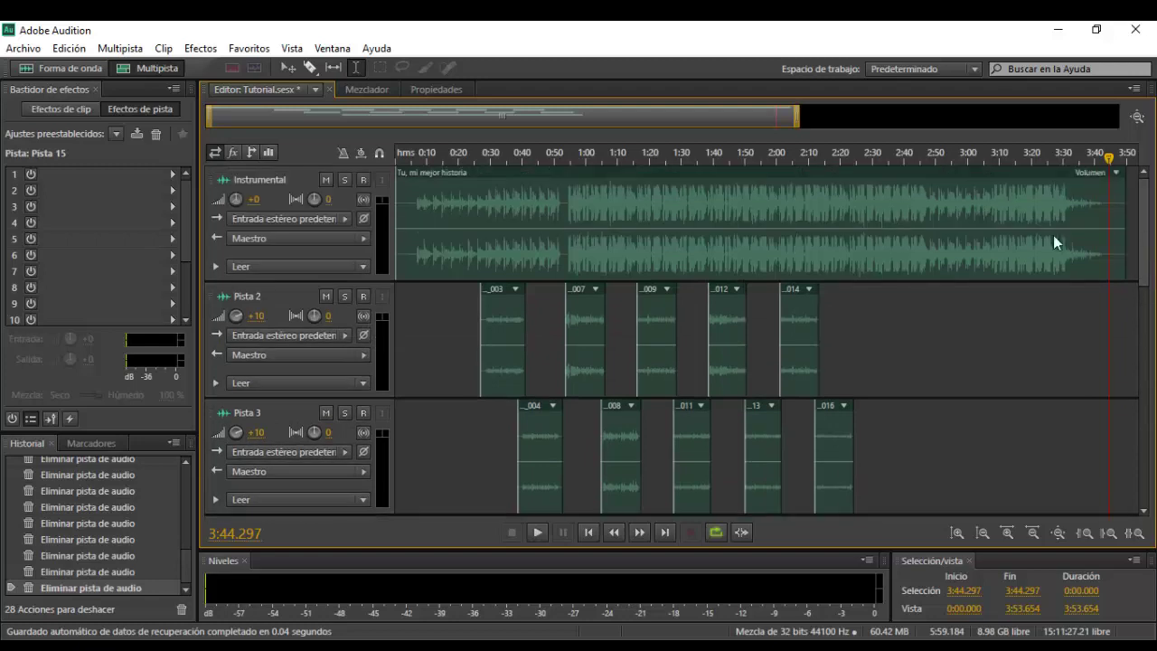
pyautogui.click(505, 258)
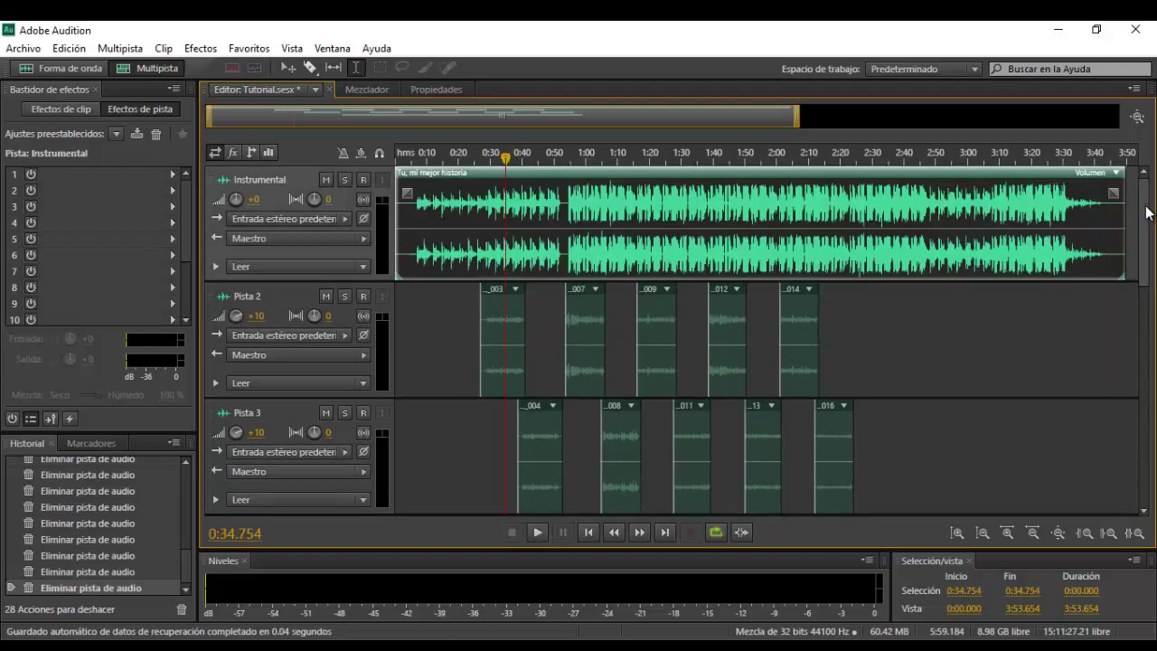
pyautogui.moveTo(1145, 207); pyautogui.dragTo(1141, 302)
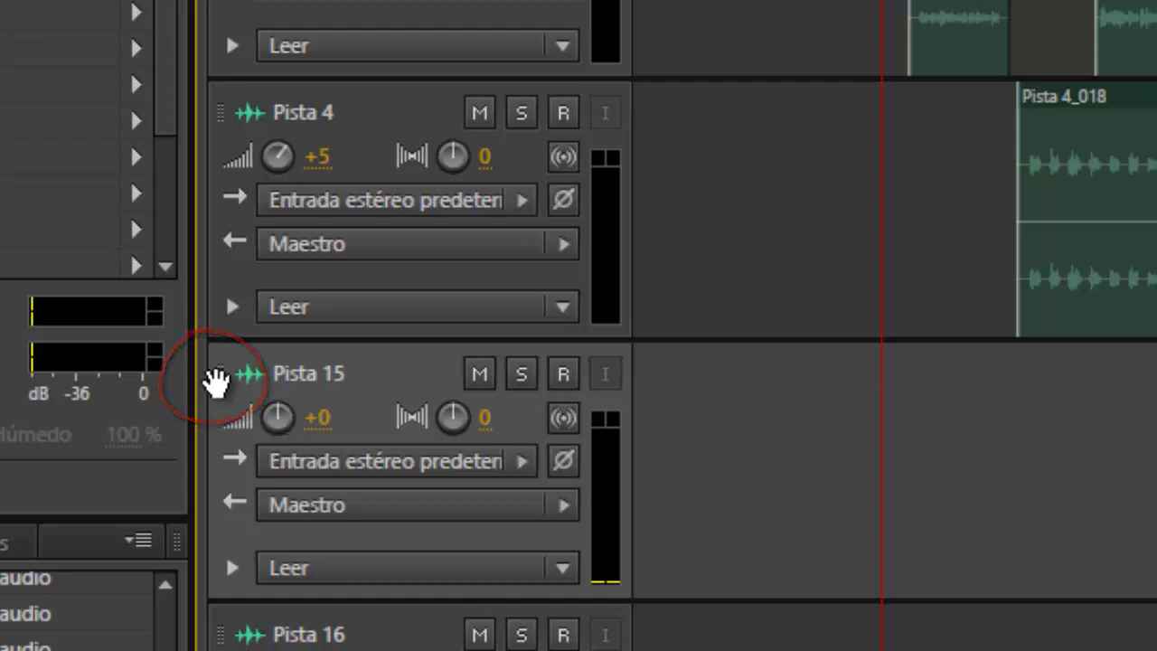
pyautogui.moveTo(223, 353); pyautogui.dragTo(238, 150)
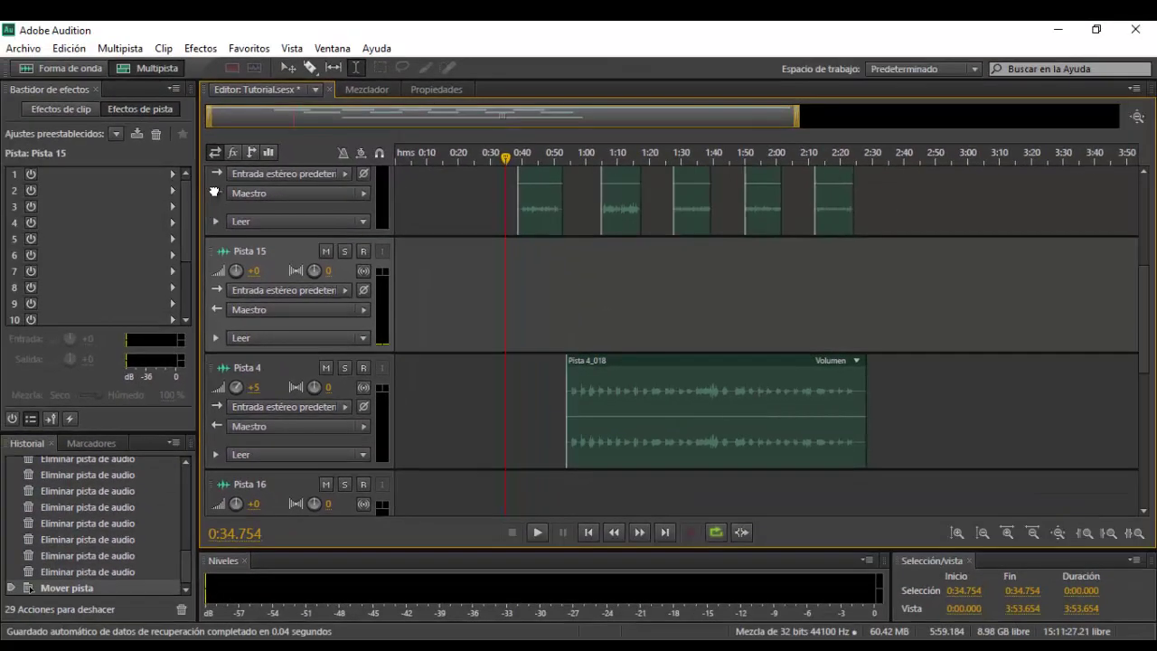
pyautogui.moveTo(209, 210); pyautogui.dragTo(226, 179)
pyautogui.moveTo(218, 230); pyautogui.dragTo(218, 230)
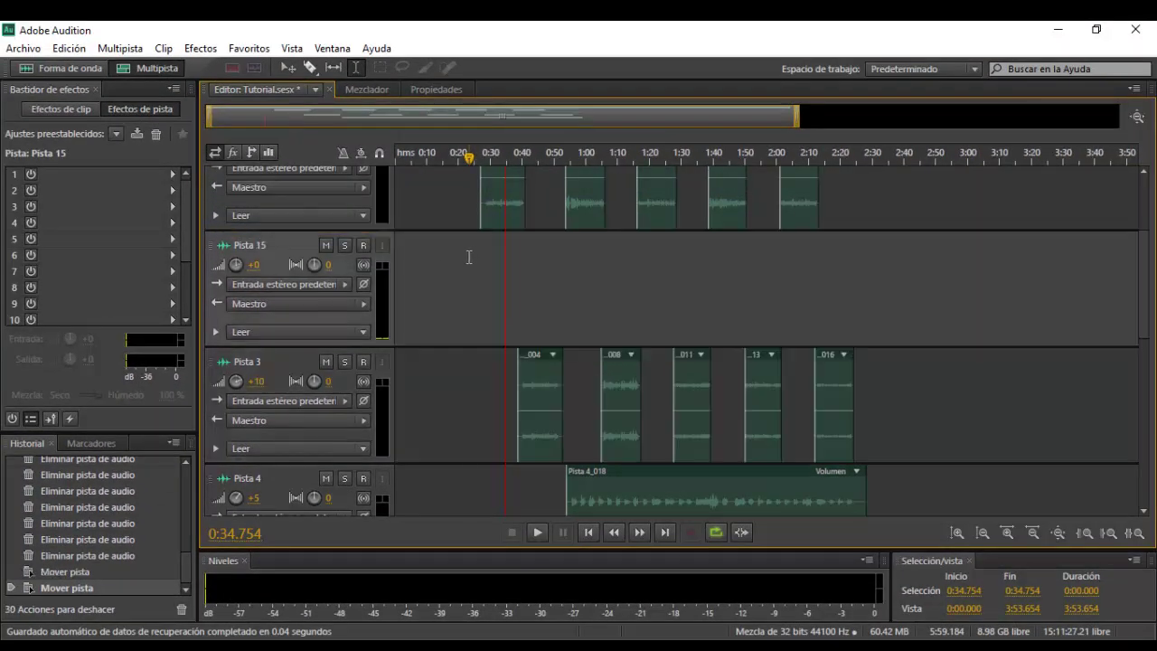
# Step: Try moving the Pista 4_018 clip onto Pista 15 at about 0:53 and undo the move
pyautogui.click(570, 443)
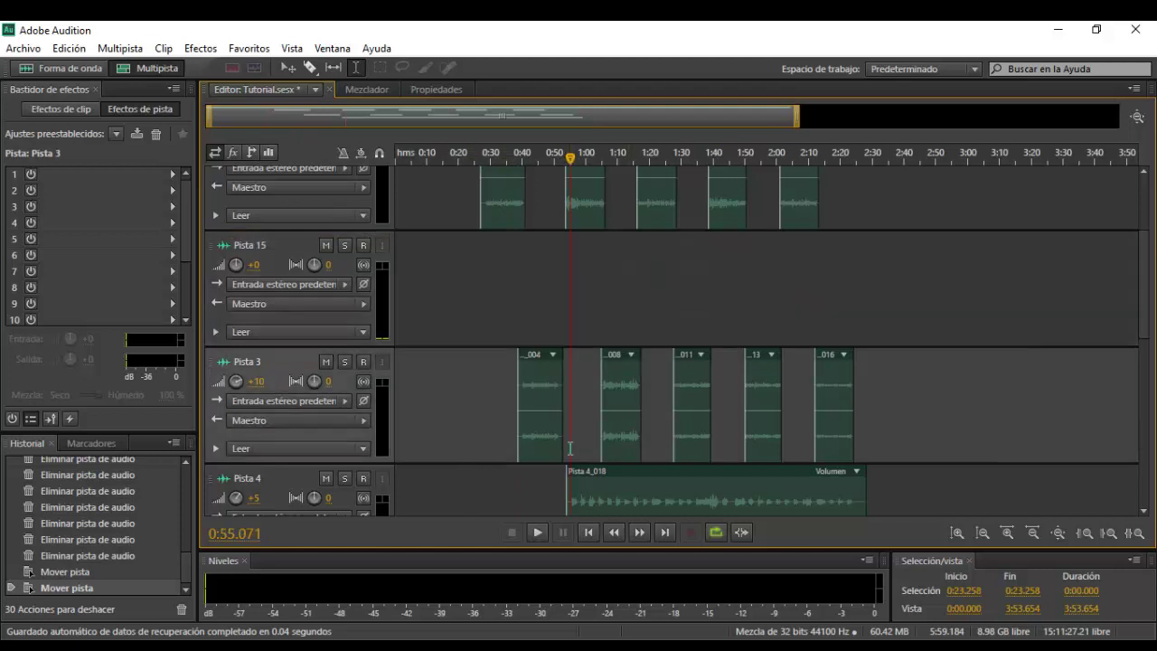
pyautogui.click(572, 473)
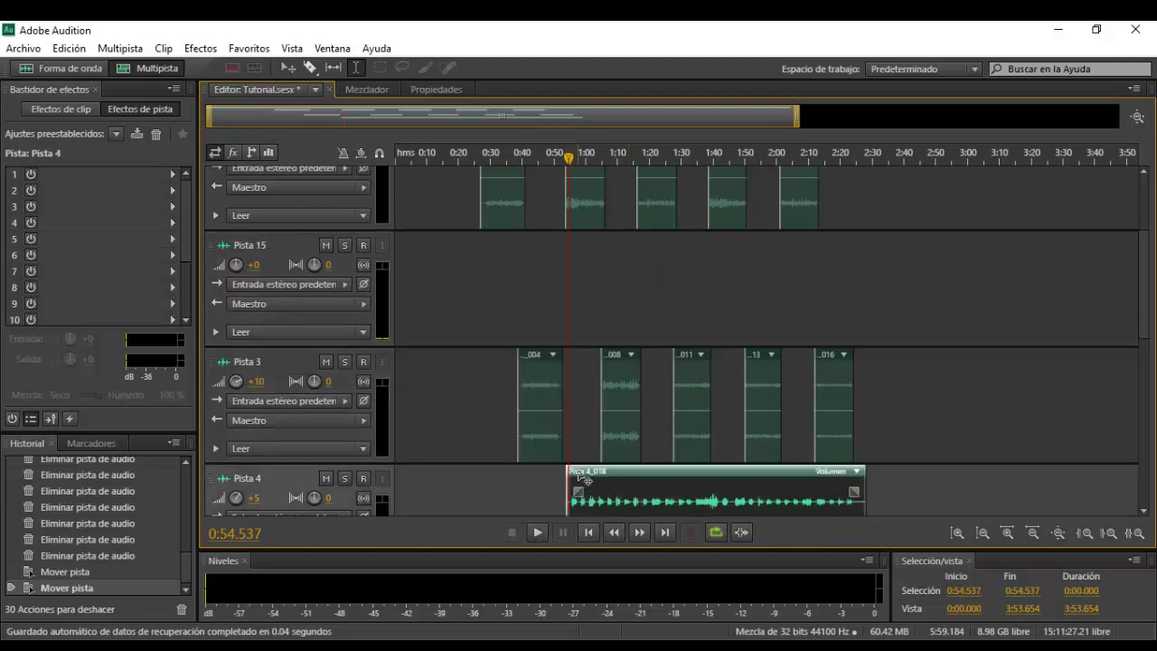
pyautogui.moveTo(582, 477); pyautogui.dragTo(571, 304)
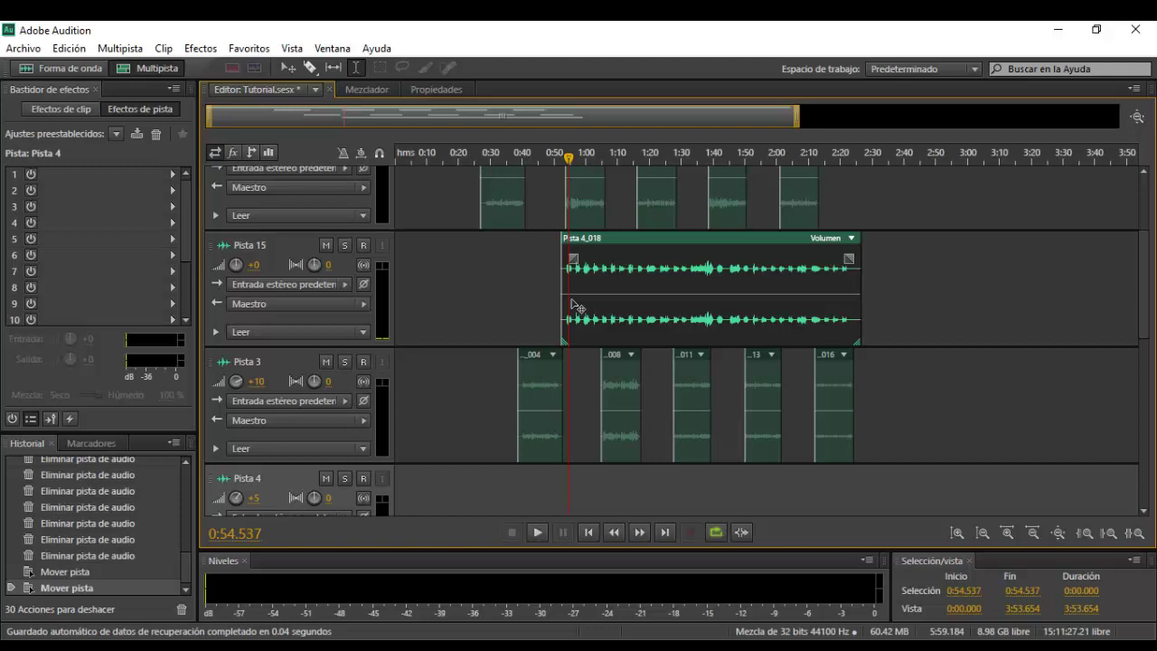
pyautogui.moveTo(572, 299); pyautogui.dragTo(568, 299)
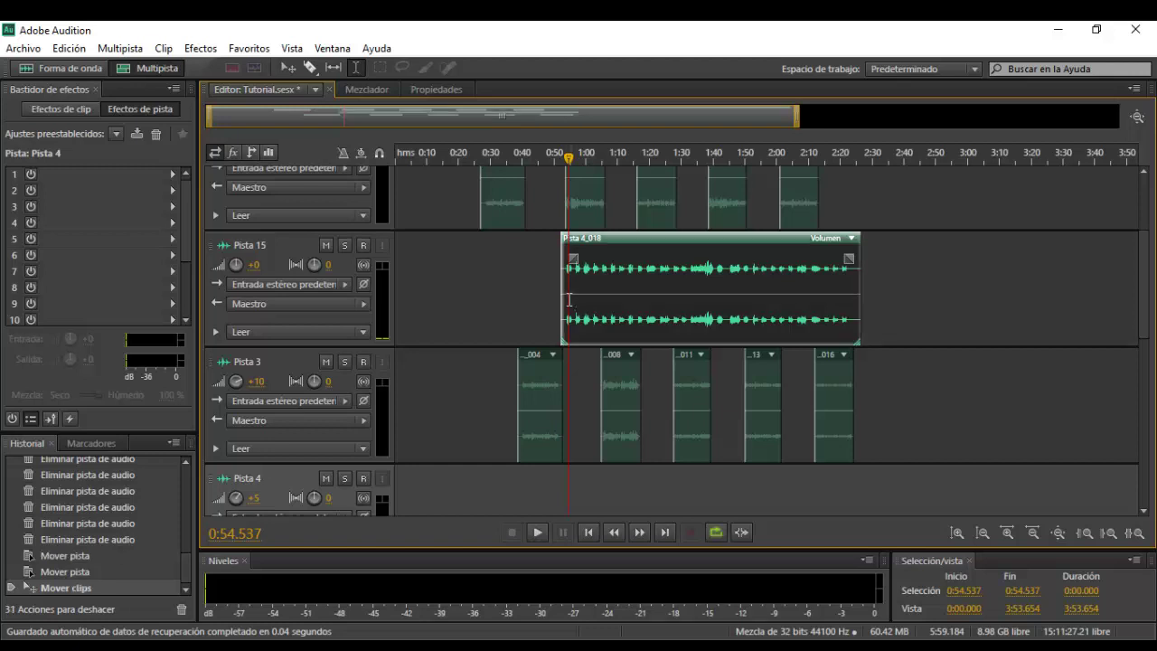
pyautogui.hotkey('ctrl', 'z')
pyautogui.click(528, 296)
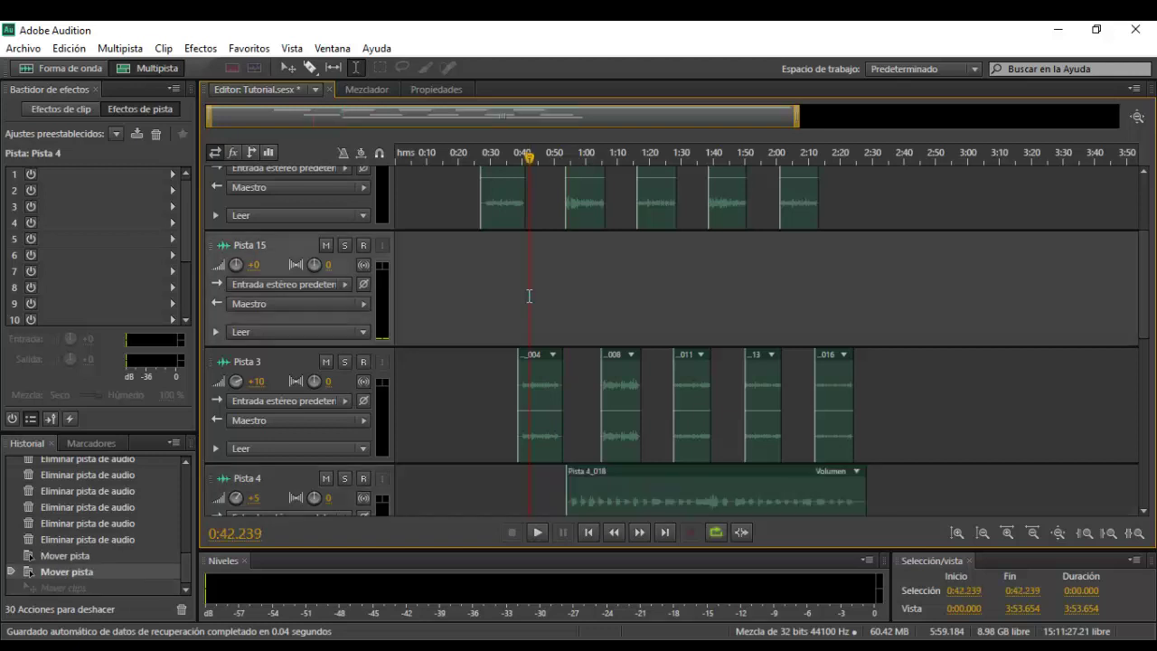
# Step: Move the Pista 3 track above Pista 15 and delete the empty Pista 15 track
pyautogui.click(217, 361)
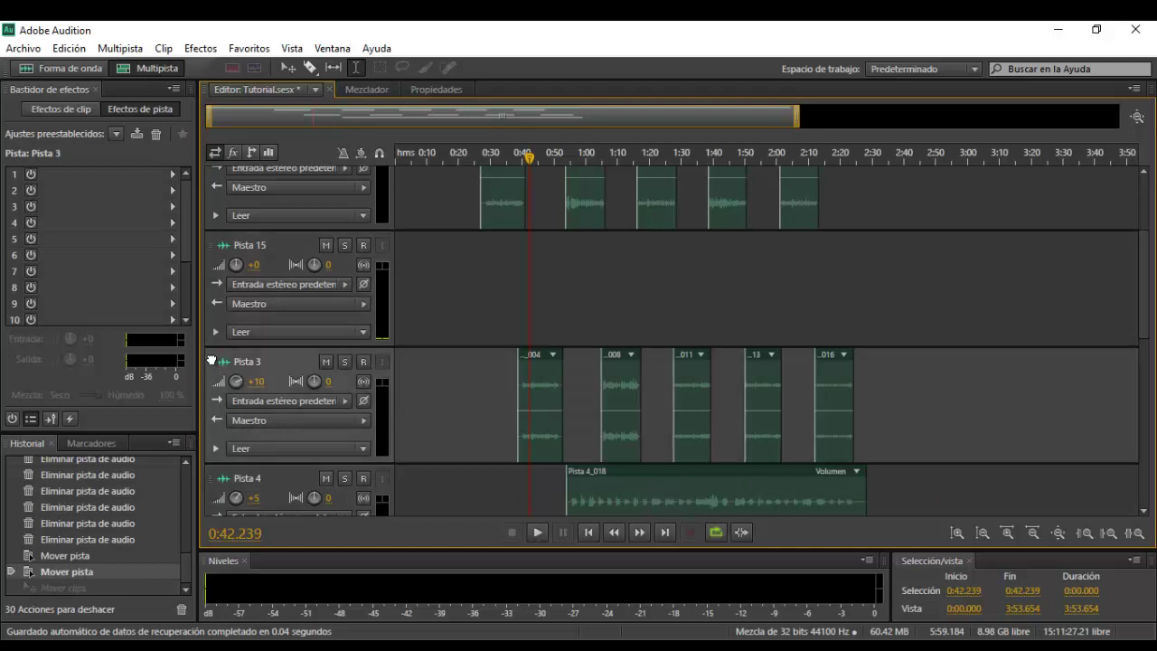
pyautogui.moveTo(222, 284); pyautogui.dragTo(226, 254)
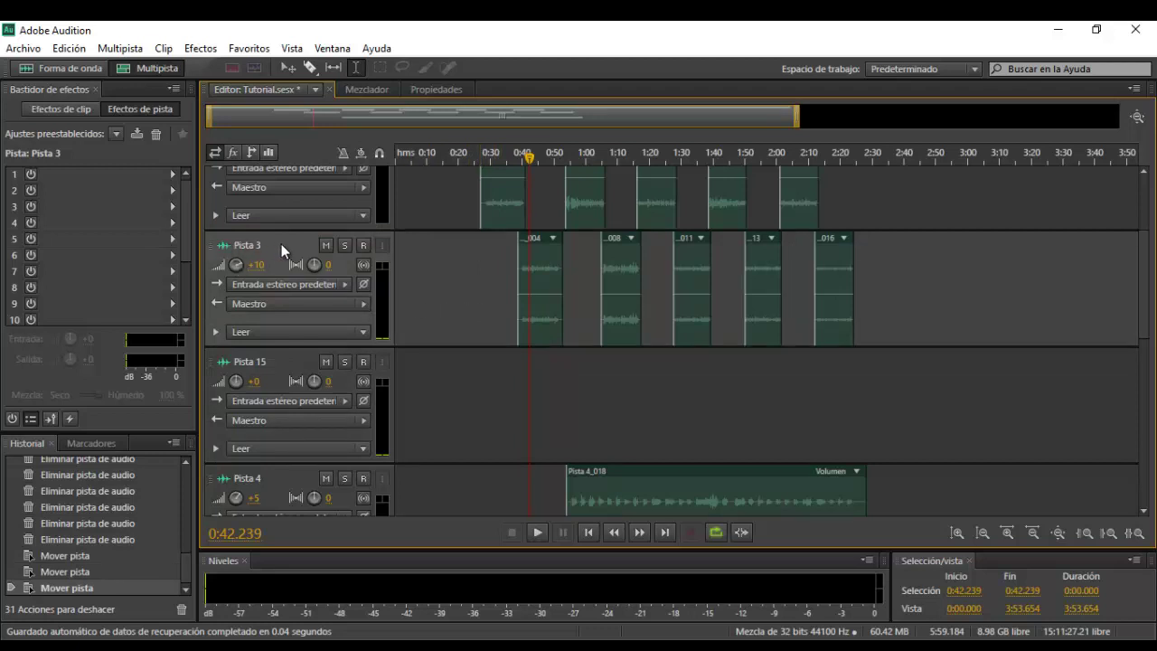
pyautogui.click(522, 378)
pyautogui.hotkey('ctrl', 'alt', 'BackSpace')
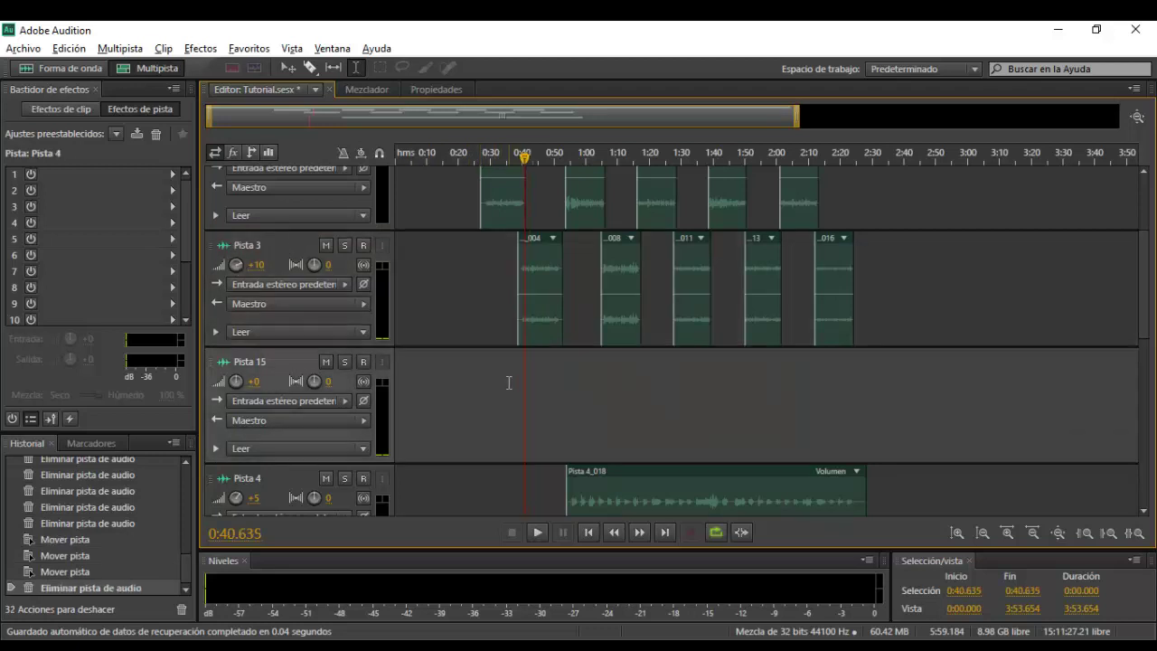
# Step: Solo Pista 16, arm it for recording and record a short clip starting at about 0:00.5
pyautogui.scroll(2, 1143, 309)
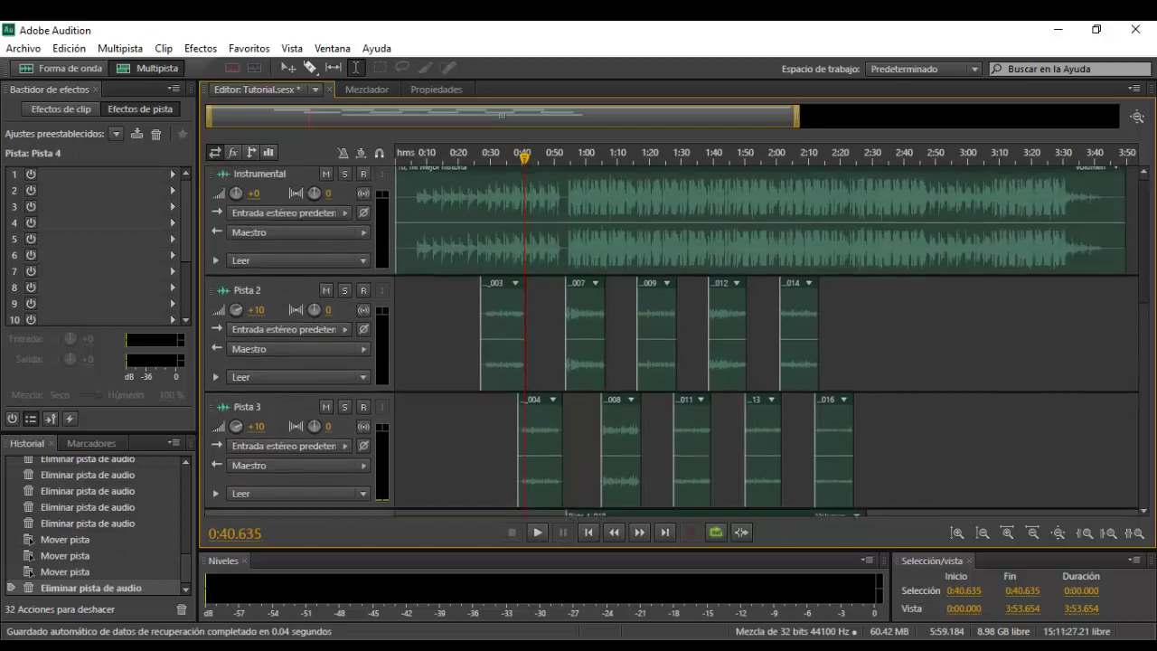
pyautogui.moveTo(801, 118); pyautogui.dragTo(796, 118)
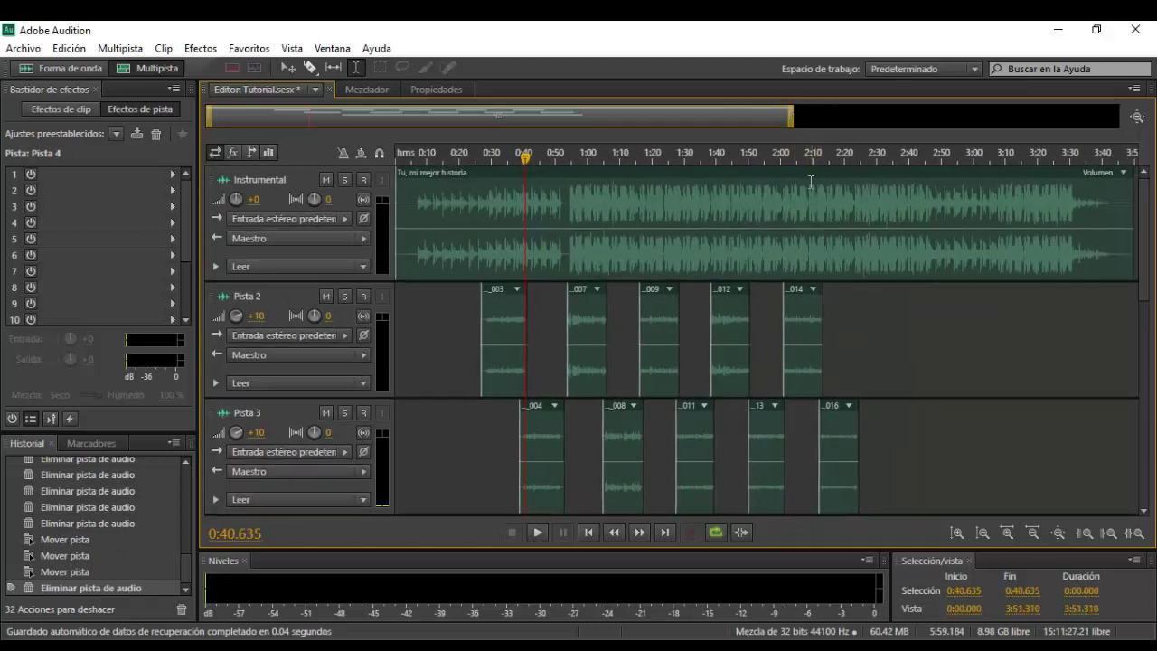
pyautogui.moveTo(1148, 217); pyautogui.dragTo(1143, 307)
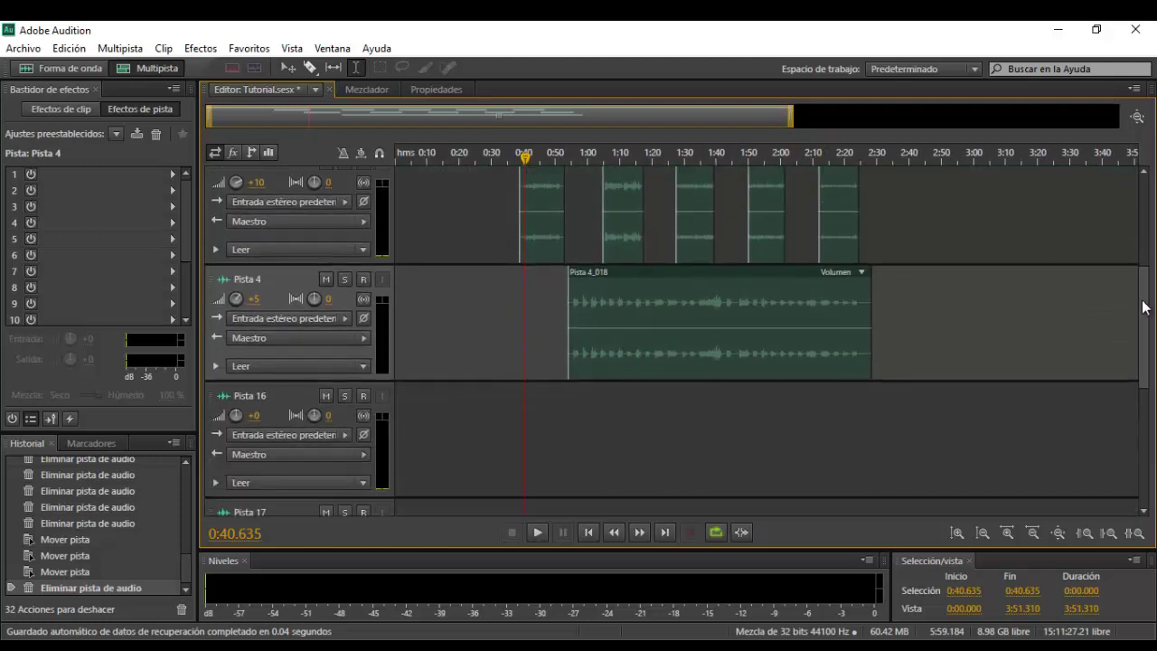
pyautogui.click(397, 417)
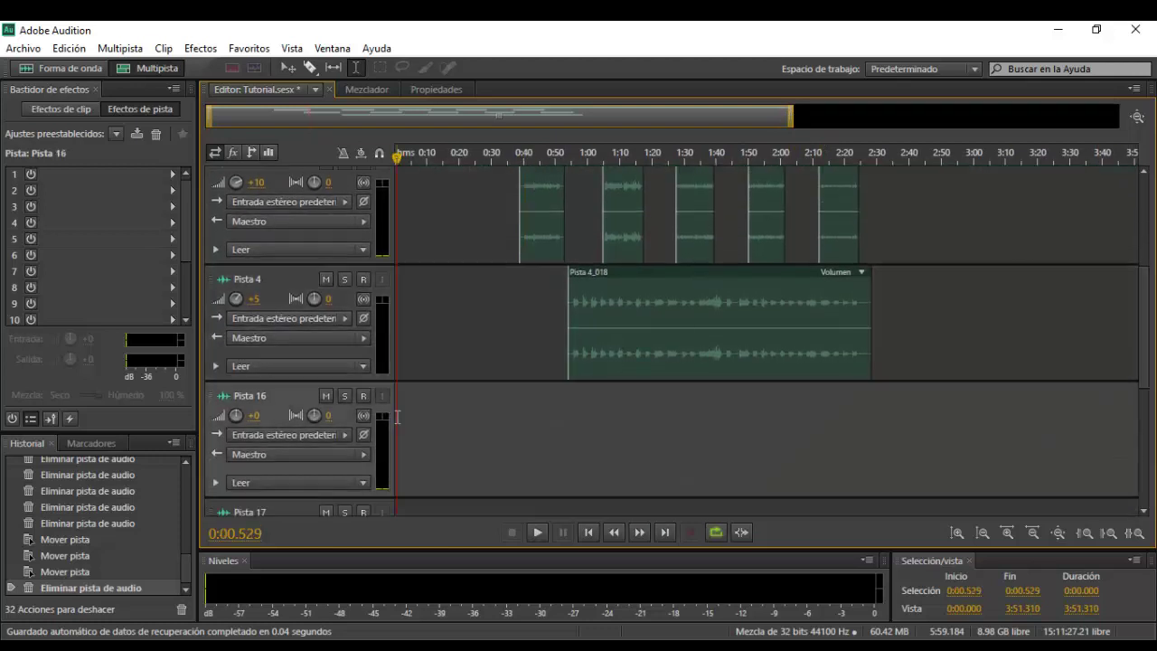
pyautogui.click(344, 396)
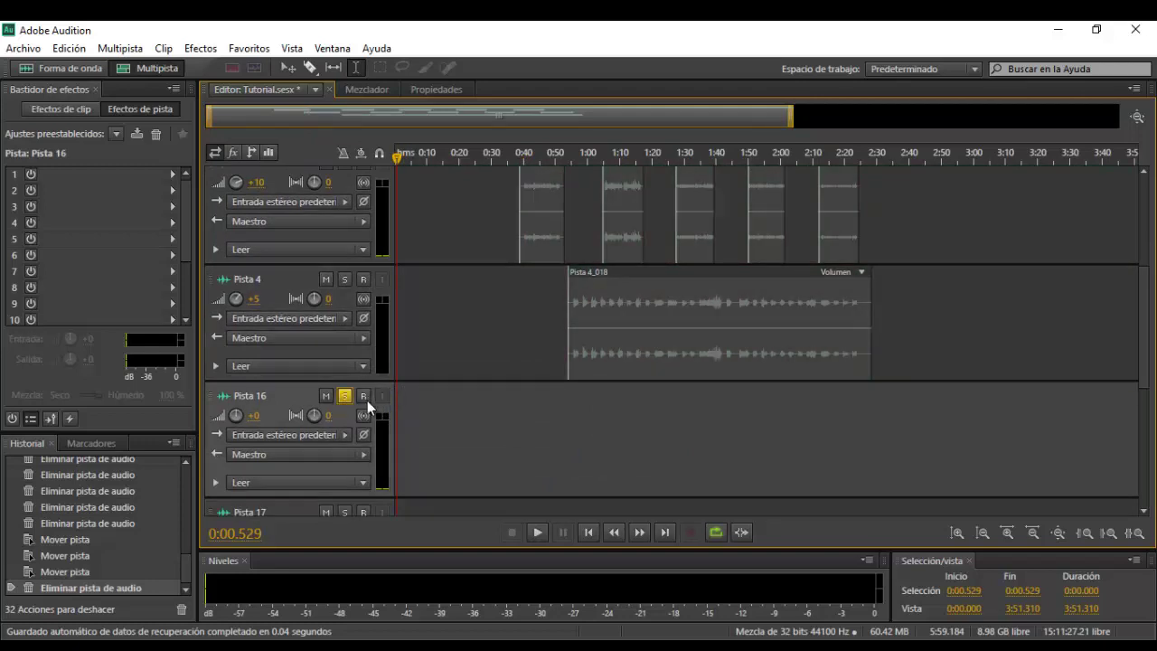
pyautogui.click(364, 397)
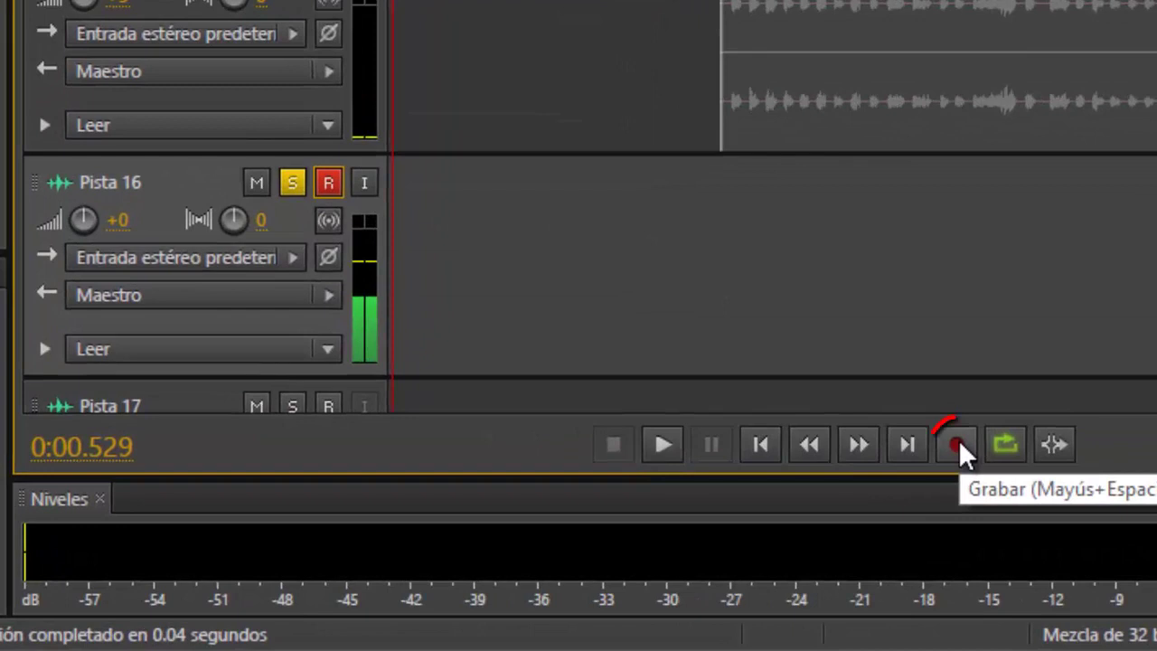
pyautogui.click(690, 532)
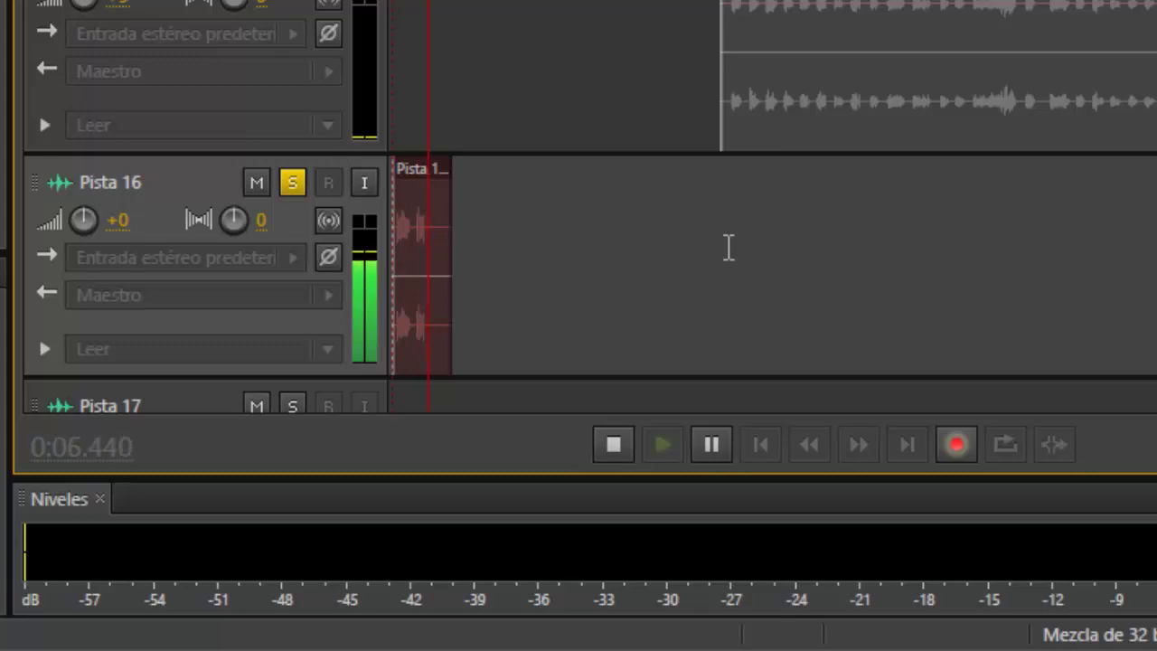
pyautogui.press('space')
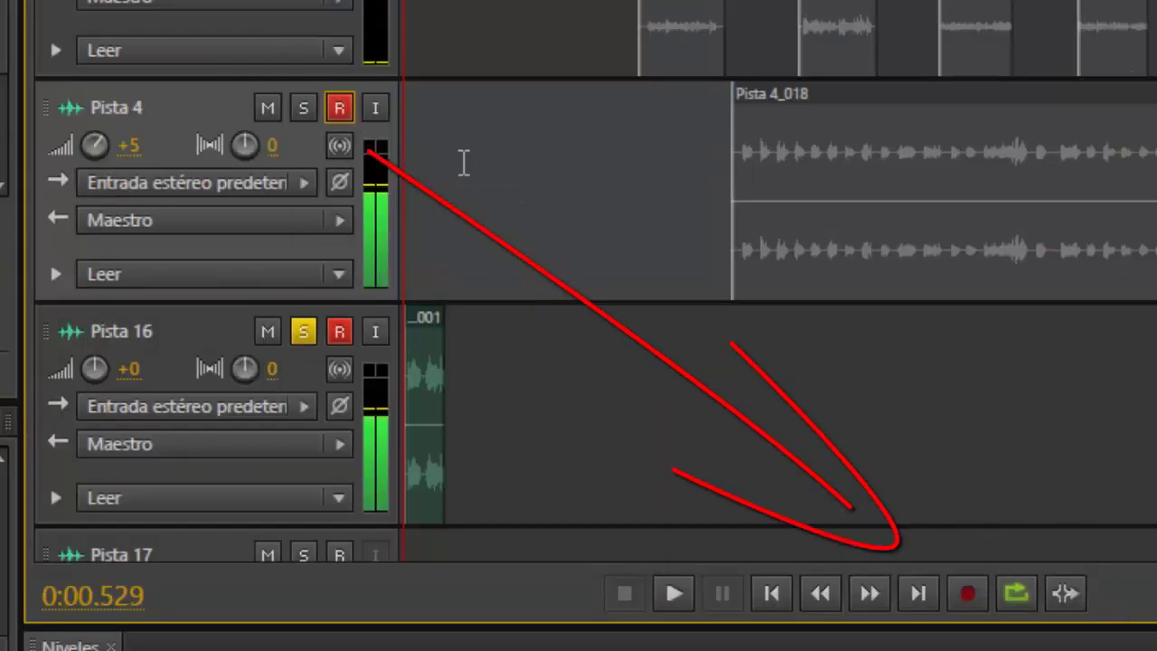
# Step: Disarm Pista 4 for recording and delete the recorded clip at the start of Pista 16
pyautogui.click(339, 107)
pyautogui.click(409, 370)
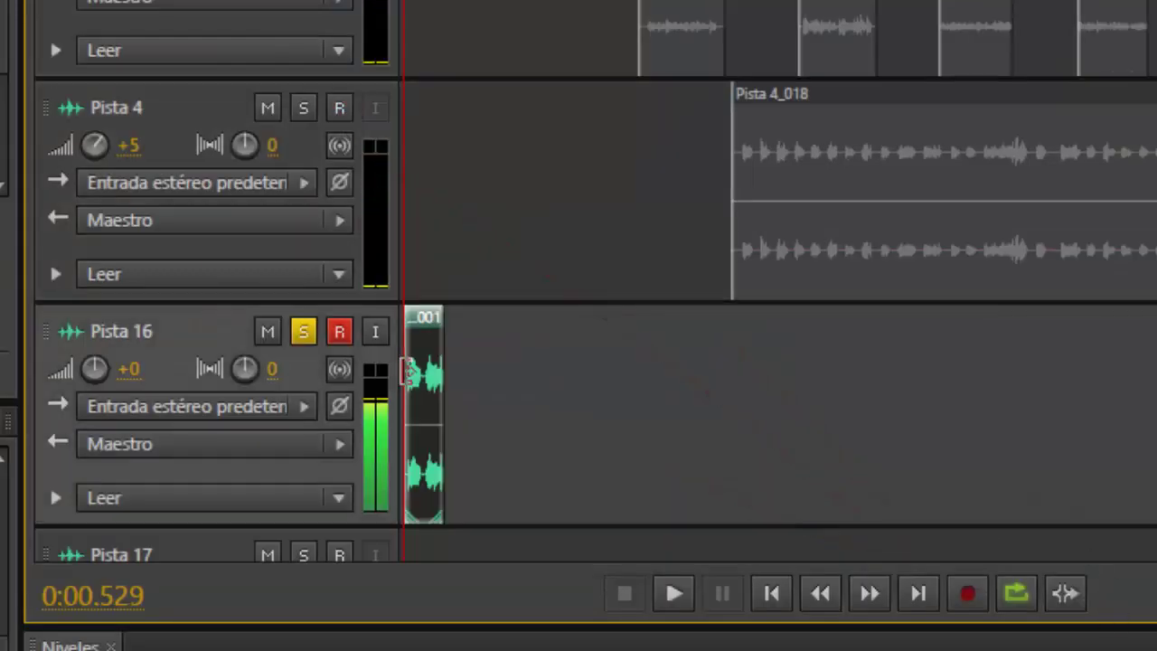
pyautogui.press('Delete')
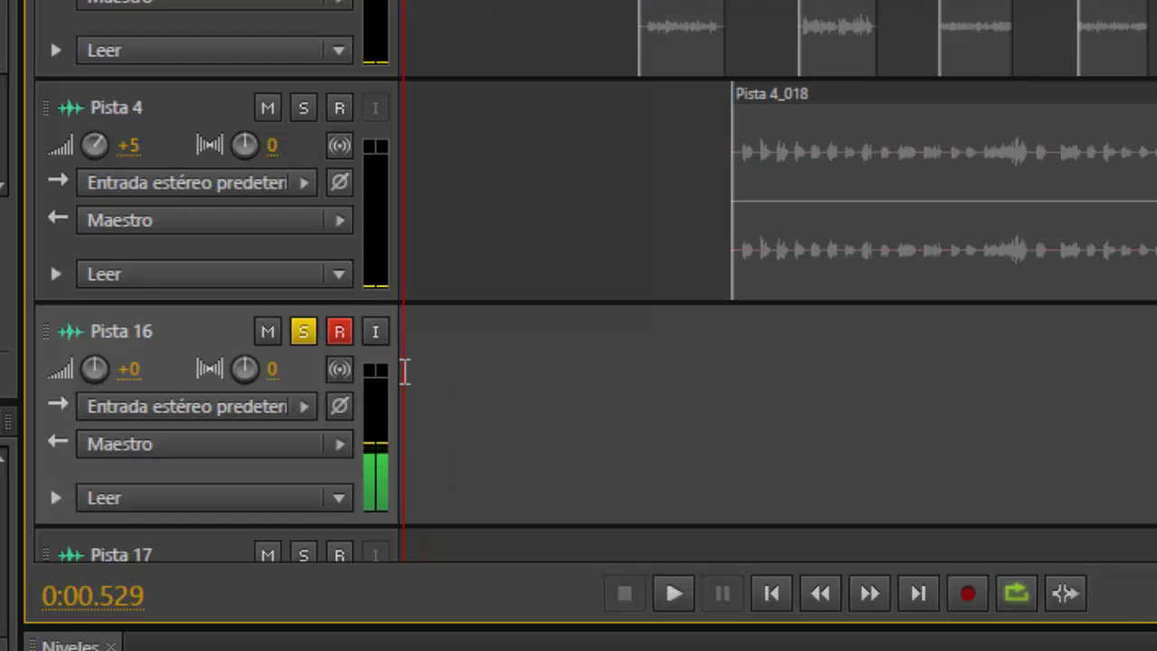
# Step: Circle the Shift key and the space bar in red on Photoshop's keyboard image
pyautogui.click(491, 353)
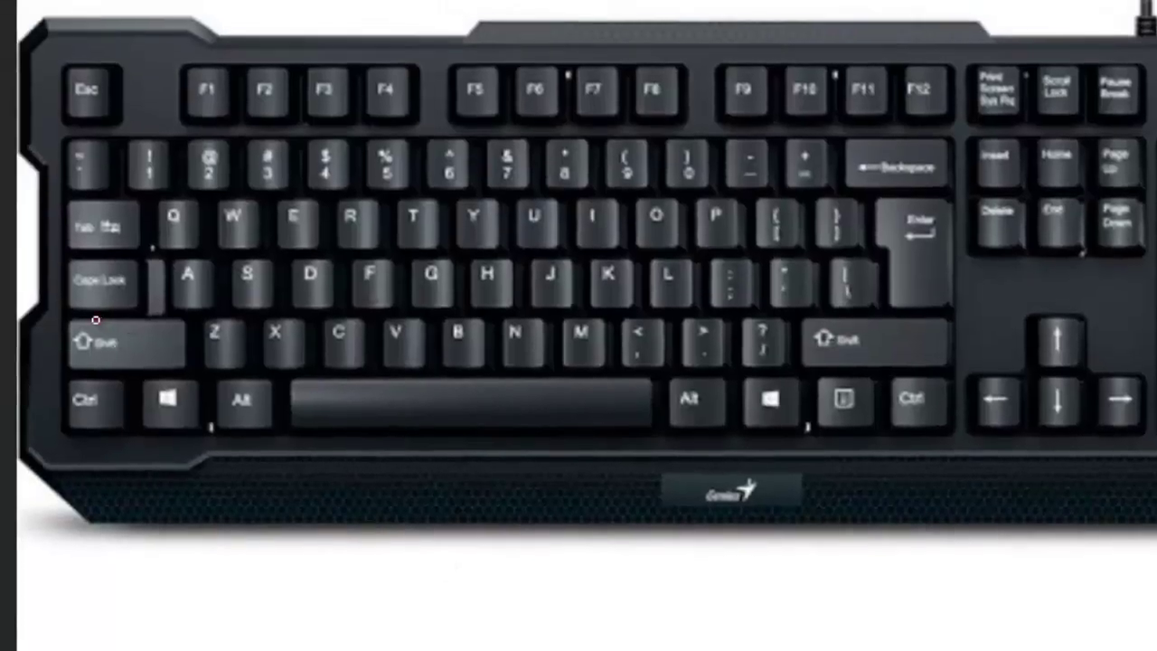
pyautogui.moveTo(95, 320)
pyautogui.mouseDown()
pyautogui.moveTo(57, 338)
pyautogui.moveTo(57, 366)
pyautogui.moveTo(78, 380)
pyautogui.moveTo(158, 380)
pyautogui.moveTo(168, 323)
pyautogui.moveTo(80, 321)
pyautogui.mouseUp()
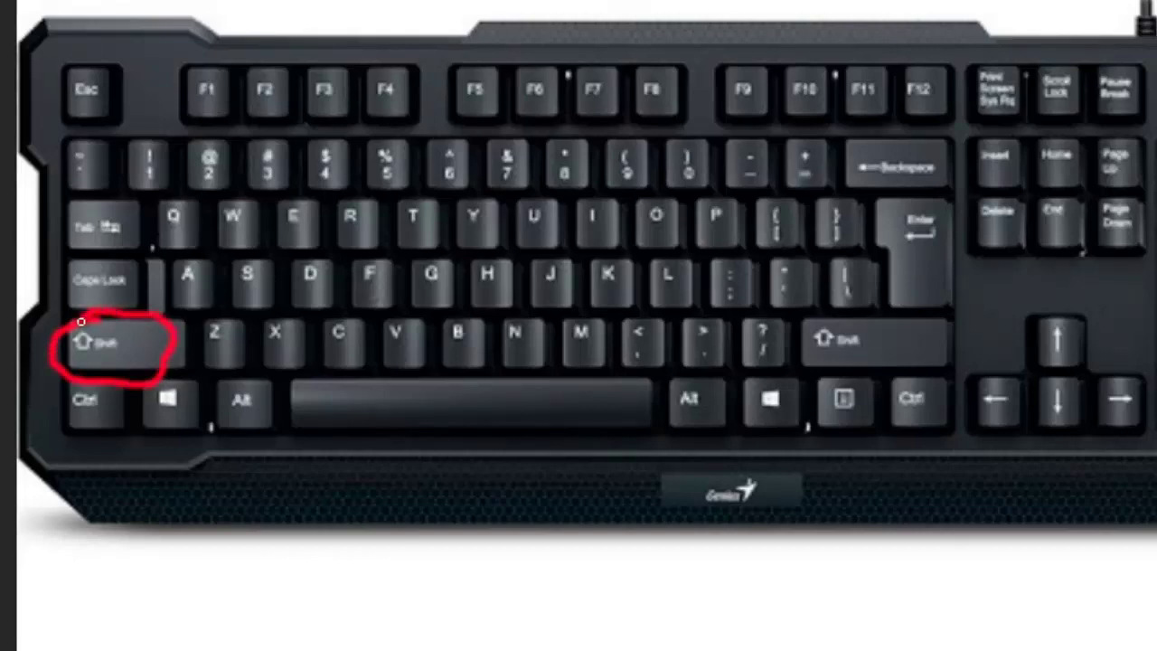
pyautogui.moveTo(499, 371)
pyautogui.mouseDown()
pyautogui.moveTo(416, 374)
pyautogui.moveTo(398, 426)
pyautogui.moveTo(532, 444)
pyautogui.moveTo(509, 380)
pyautogui.mouseUp()
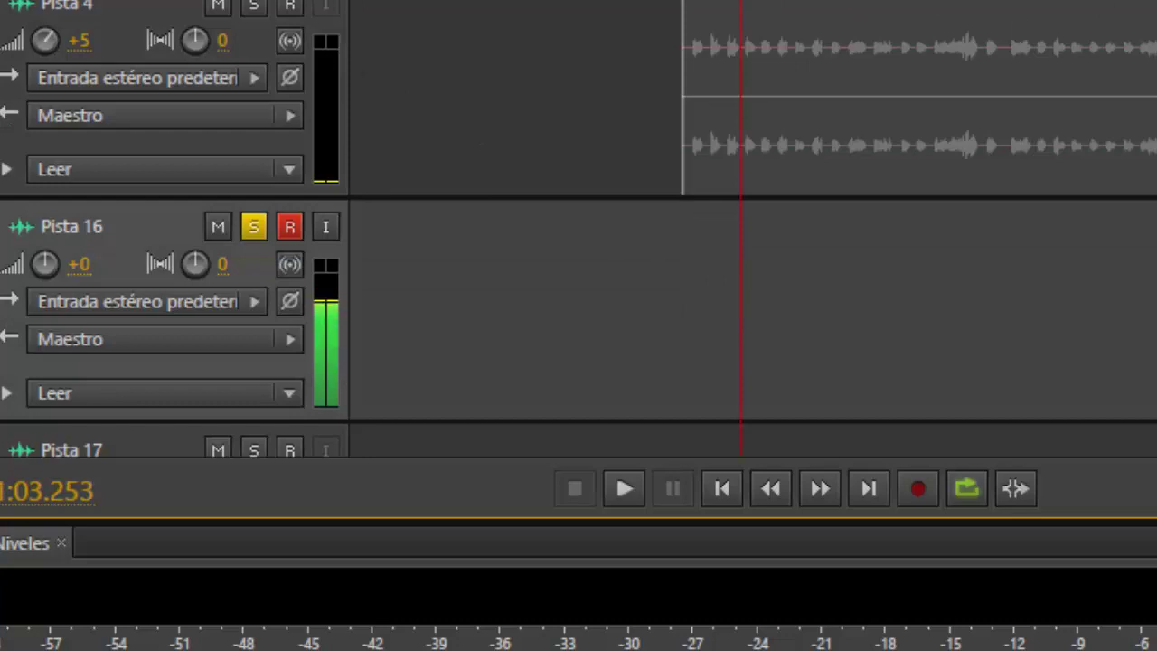
# Step: Record two short clips on Pista 16 in Audition, one starting at about 1:03 and one at about 1:16
pyautogui.hotkey('shift', 'space')
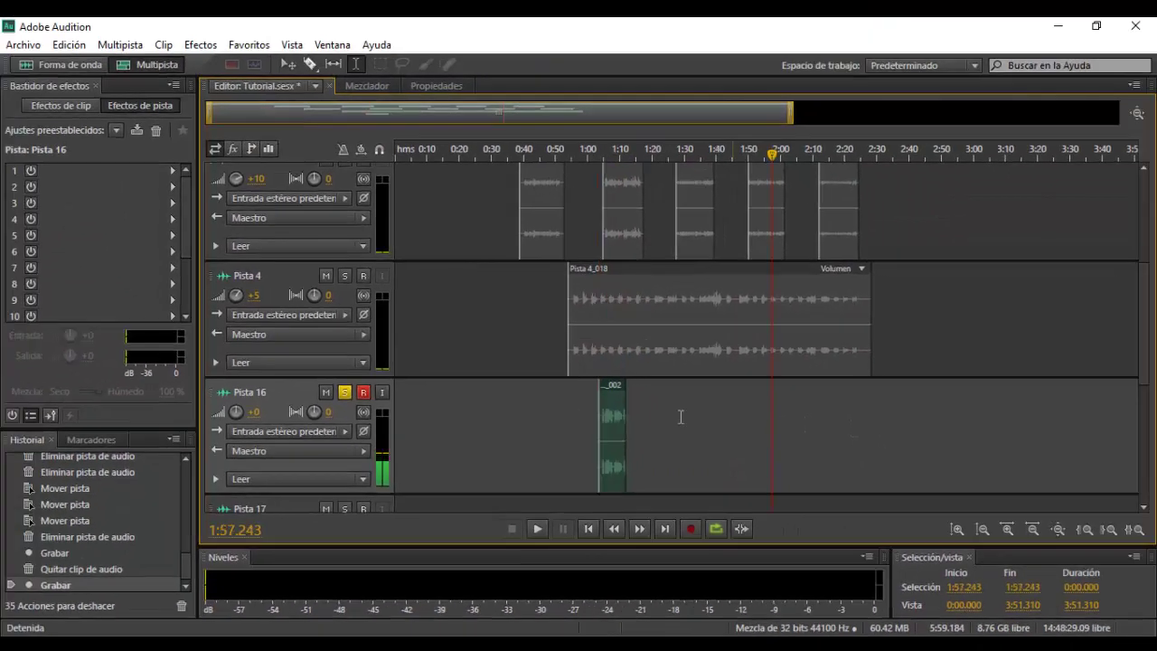
pyautogui.click(640, 408)
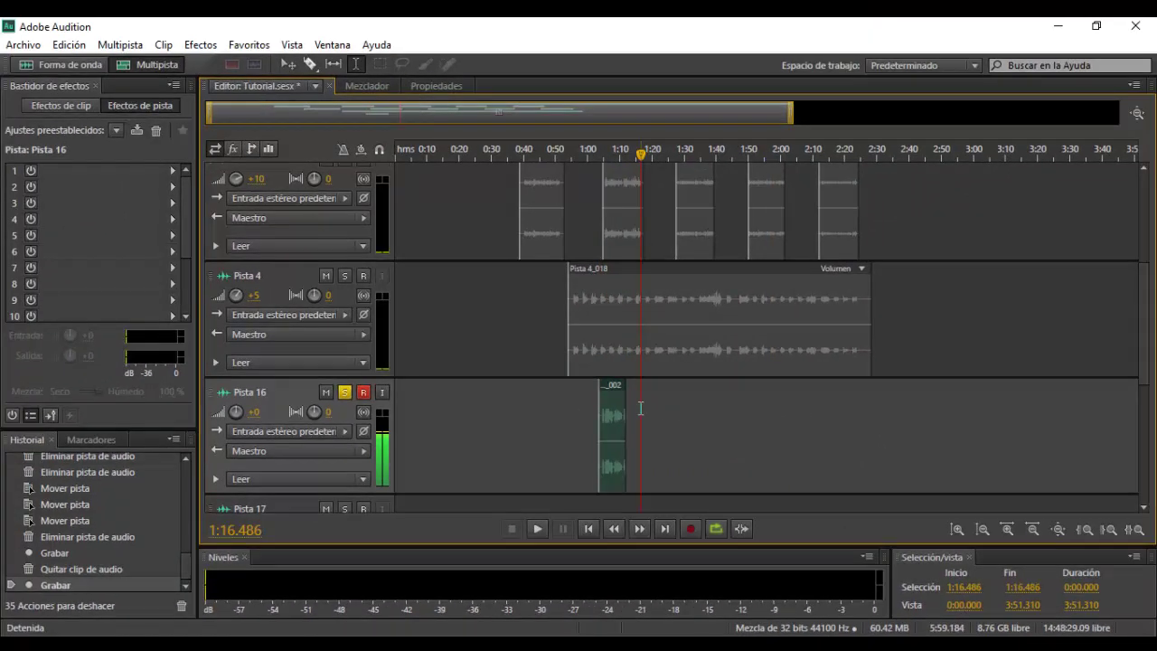
pyautogui.hotkey('shift', 'space')
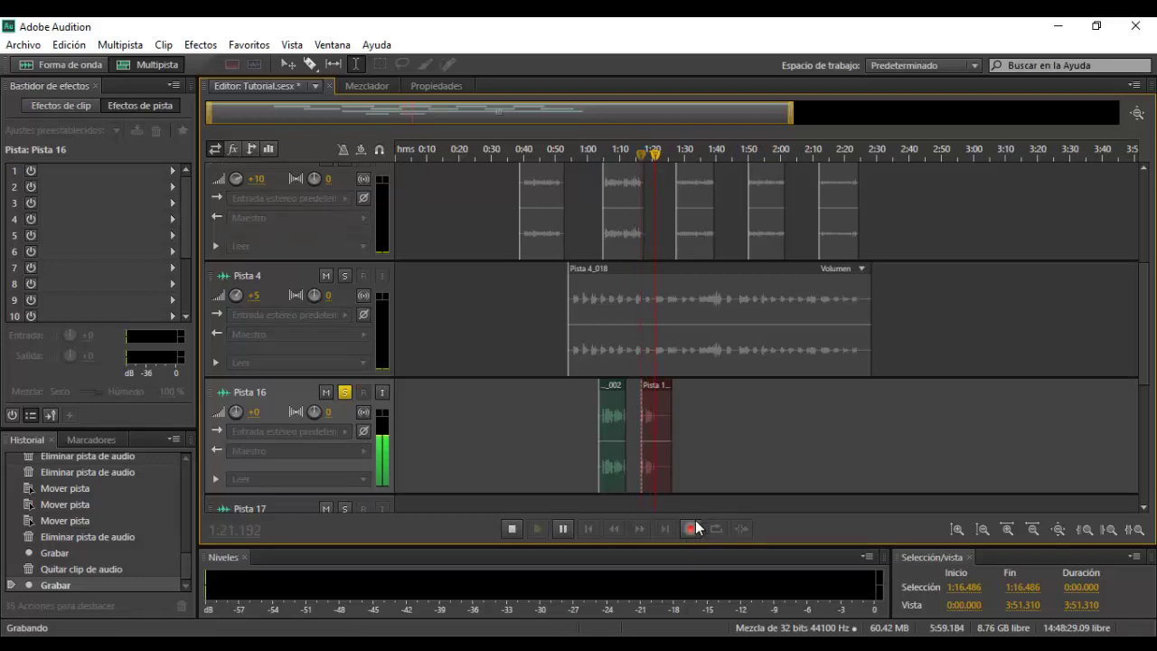
pyautogui.press('space')
# Step: Delete the Pista 16 track together with its recorded clips
pyautogui.click(697, 452)
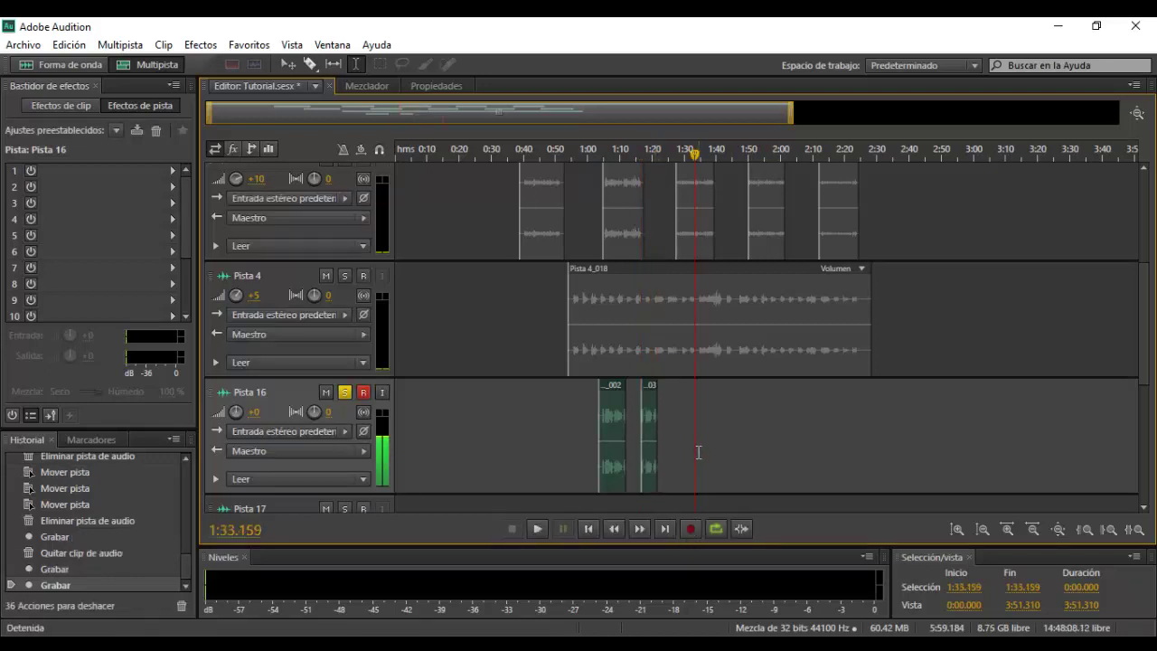
pyautogui.press('Delete')
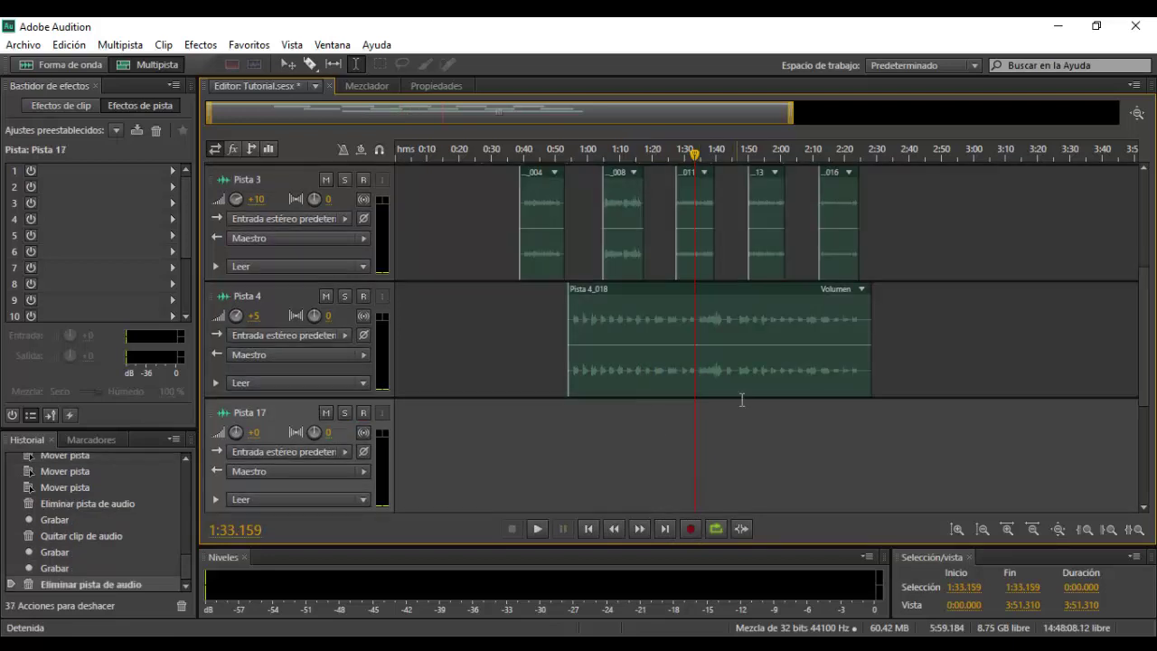
# Step: Open the first clip on Pista 2 in the waveform editor and show its recording from about 0:16 to the end
pyautogui.moveTo(1149, 361); pyautogui.dragTo(1147, 258)
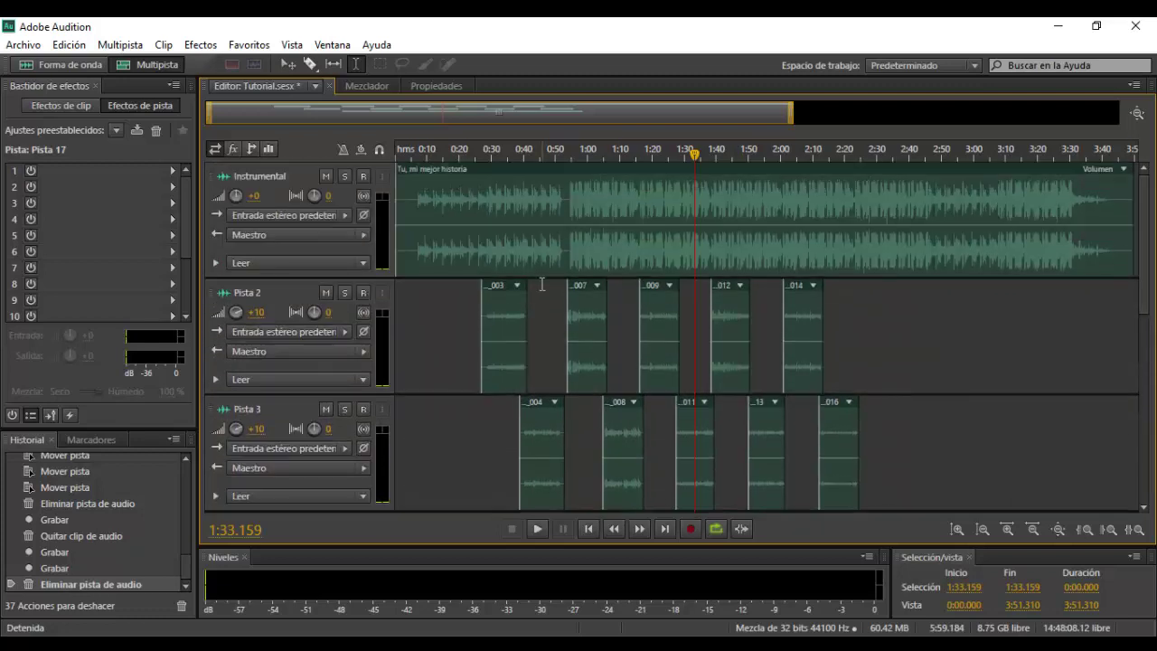
pyautogui.click(489, 325)
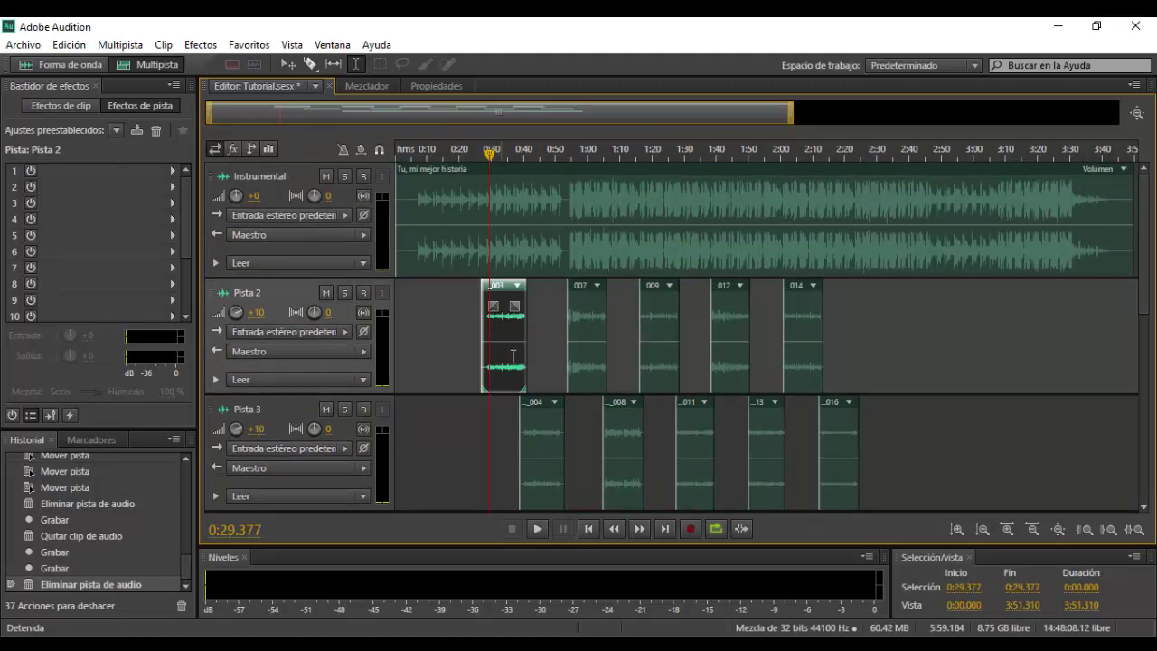
pyautogui.doubleClick(493, 361)
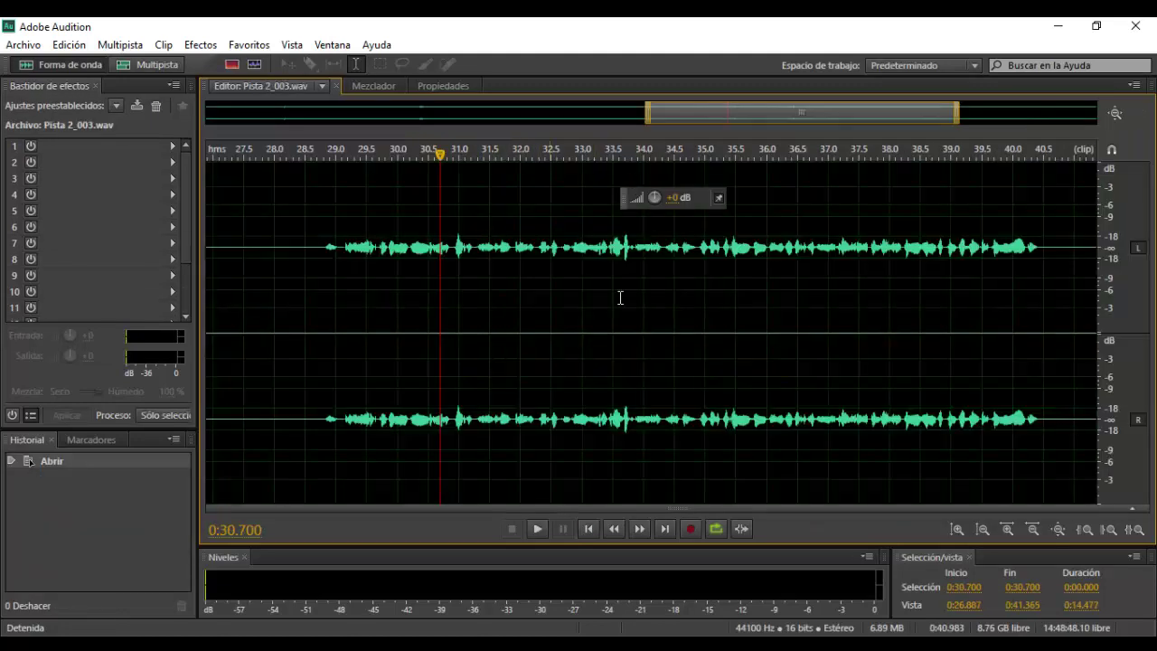
pyautogui.doubleClick(805, 115)
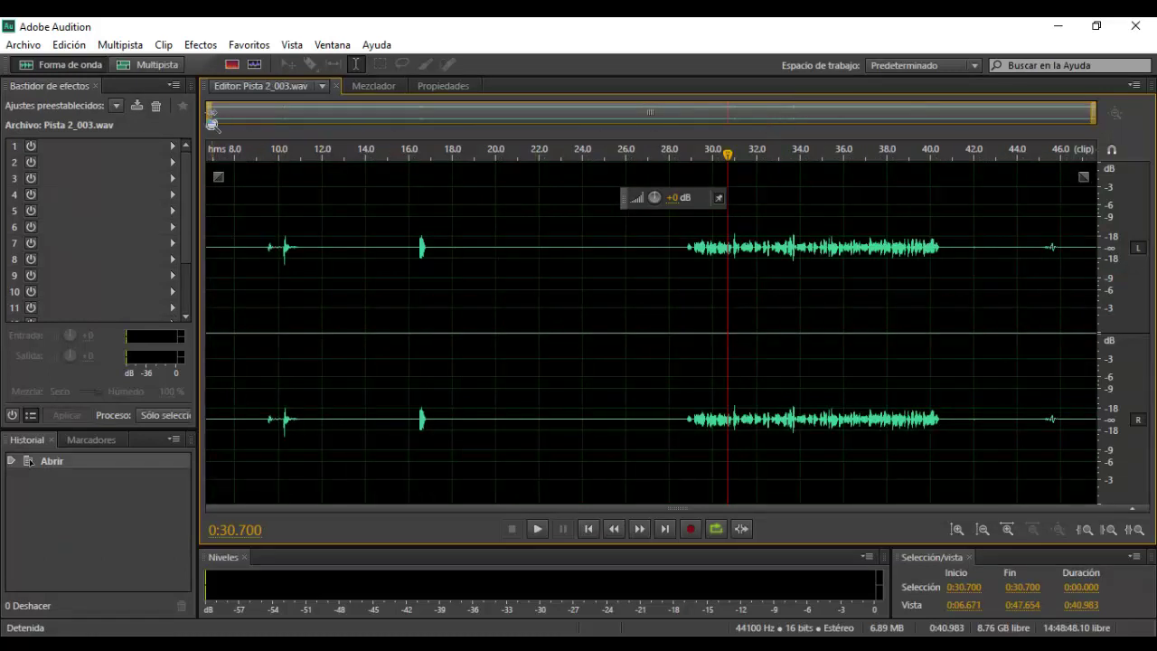
pyautogui.moveTo(212, 125); pyautogui.dragTo(405, 118)
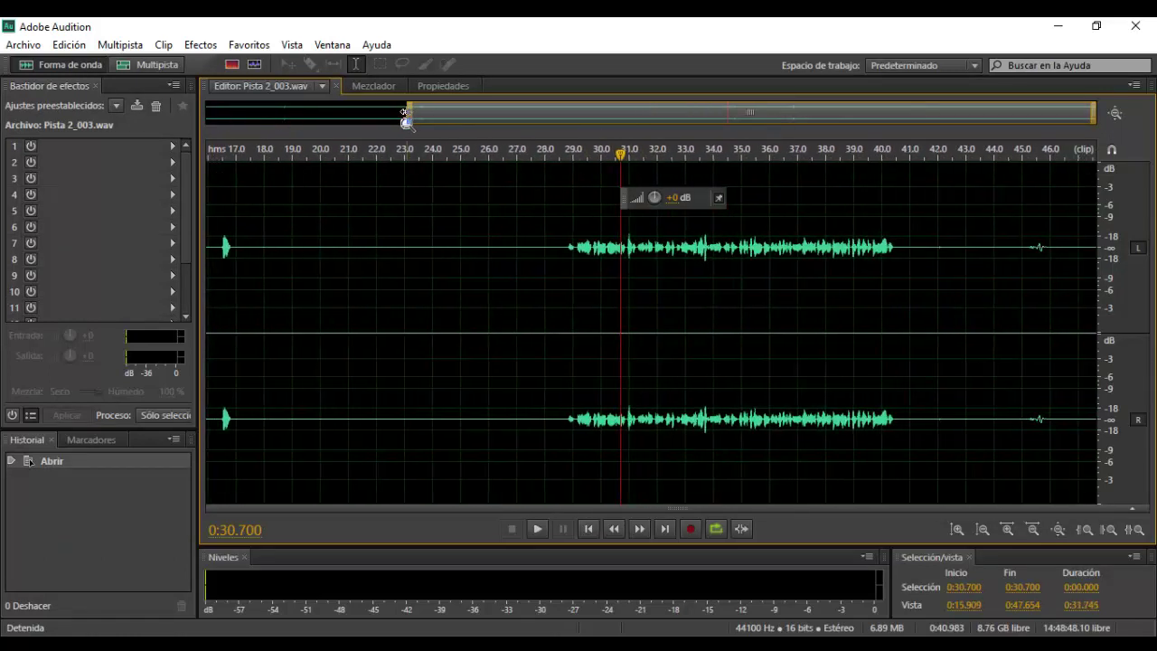
# Step: Show the spectral frequency display and select the voice from about 0:28 to 0:41, followed by the quiet part from about 0:21 to 0:25
pyautogui.click(544, 259)
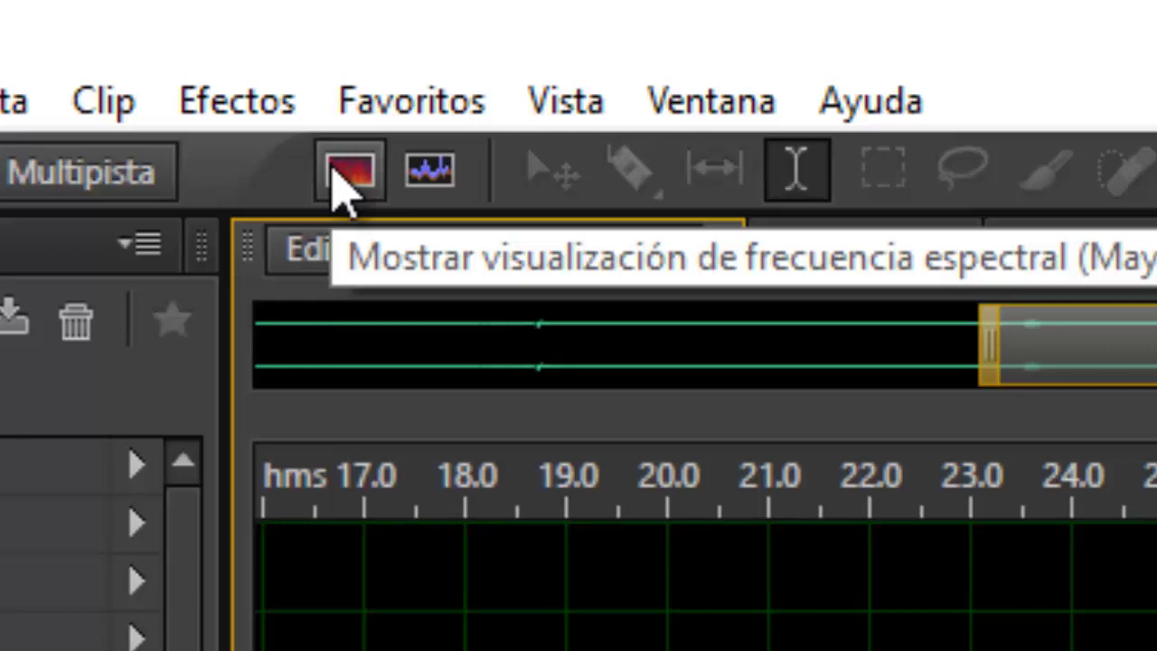
pyautogui.click(346, 174)
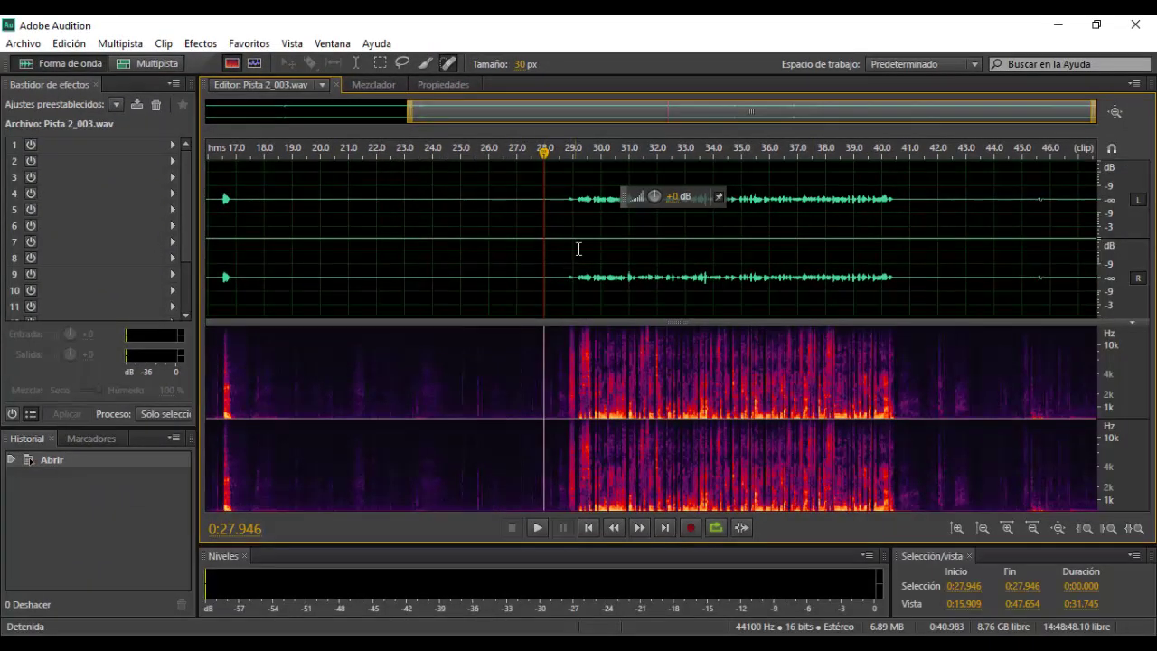
pyautogui.moveTo(544, 247); pyautogui.dragTo(907, 244)
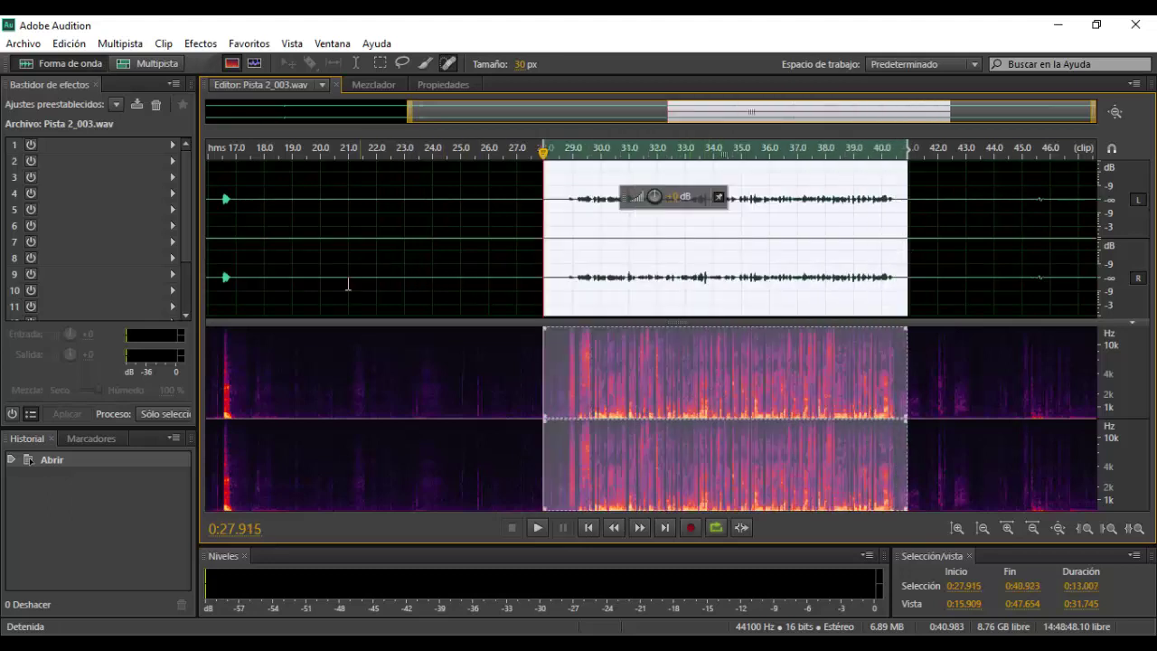
pyautogui.moveTo(348, 284); pyautogui.dragTo(465, 271)
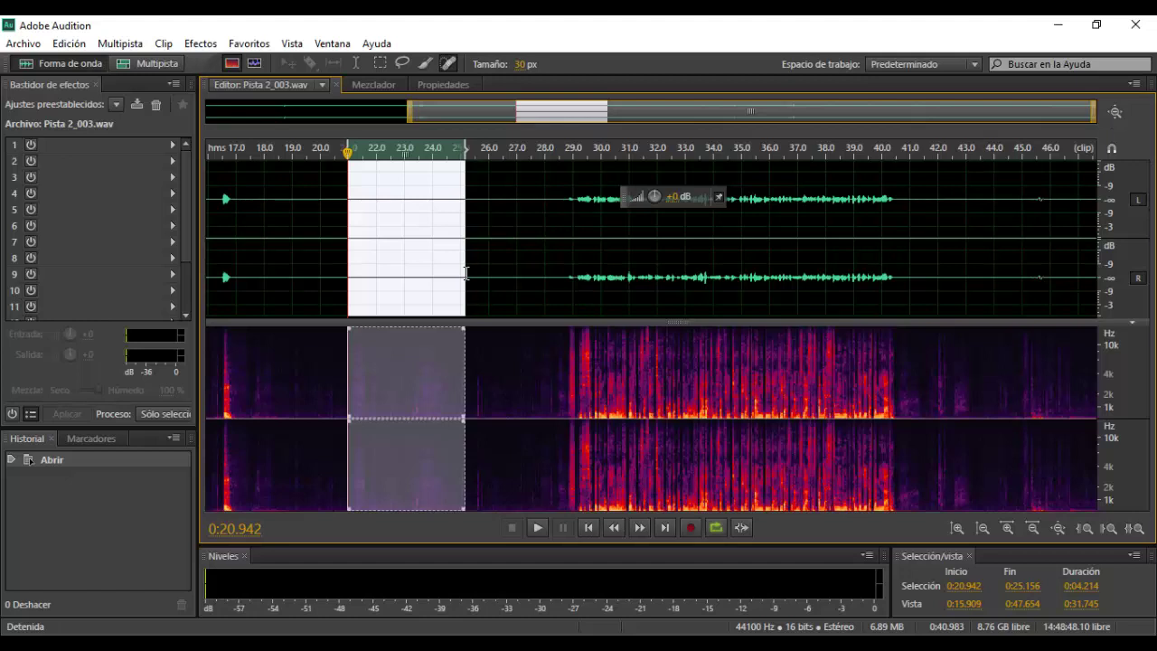
pyautogui.moveTo(466, 272); pyautogui.dragTo(468, 269)
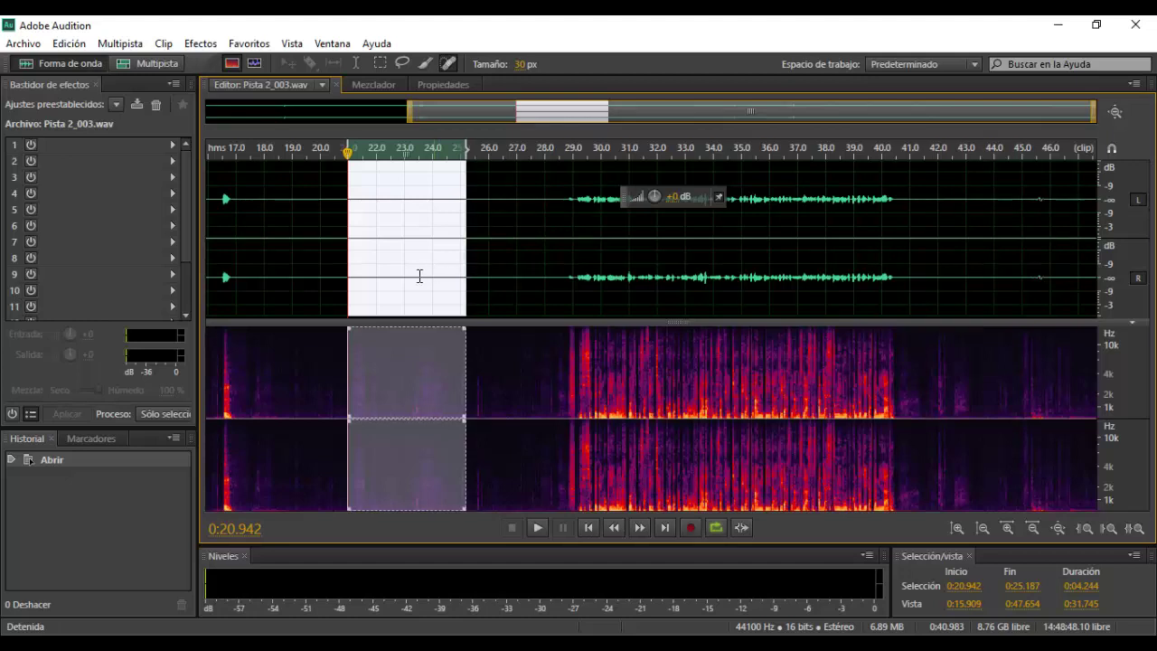
# Step: Clear the selection, play the quiet passage from about 0:22 and hide the spectral frequency display
pyautogui.click(386, 280)
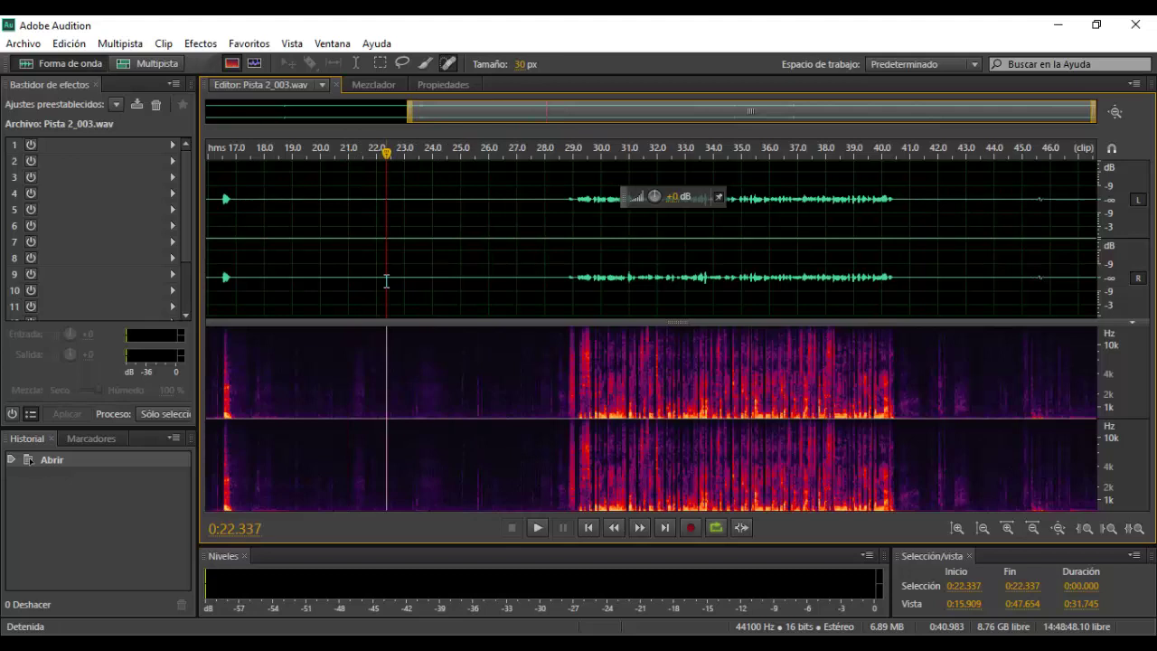
pyautogui.press('space')
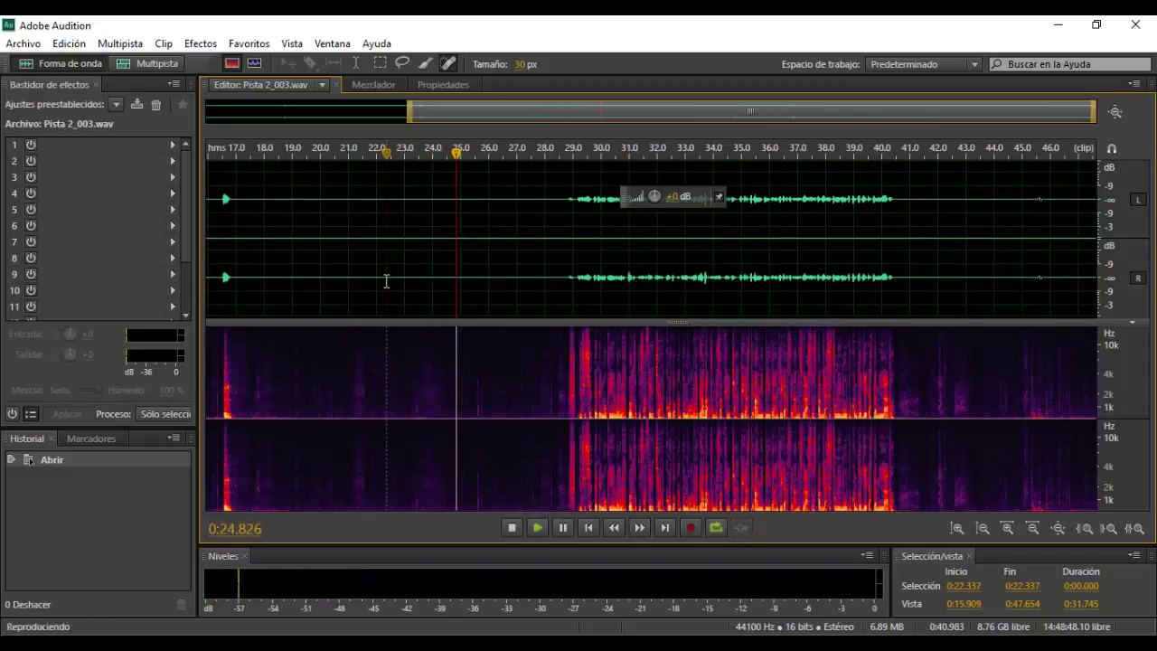
pyautogui.press('space')
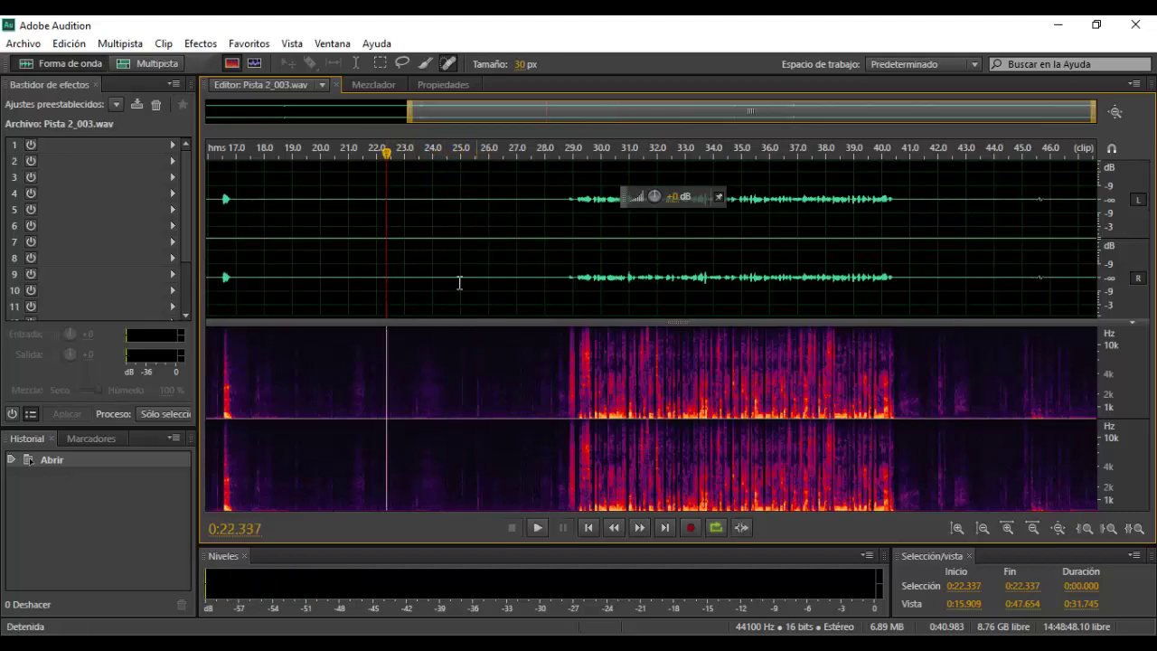
pyautogui.click(231, 64)
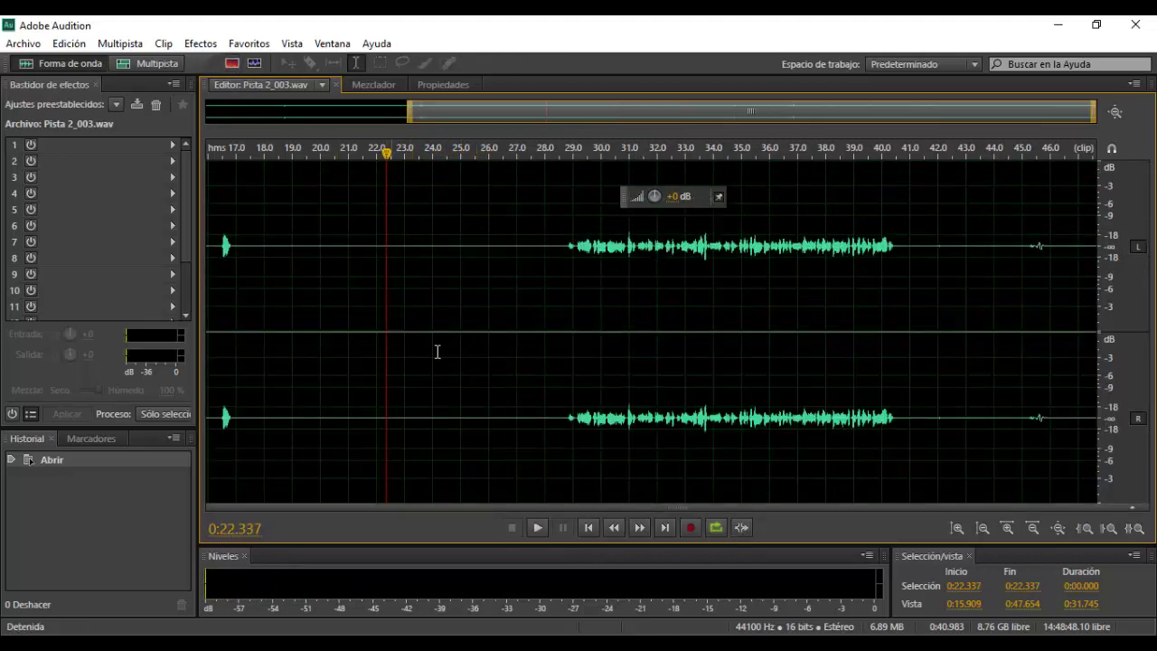
# Step: Select the quiet part from about 0:22 to 0:27.7, clear the selection and show the spectral frequency display
pyautogui.moveTo(378, 281); pyautogui.dragTo(537, 285)
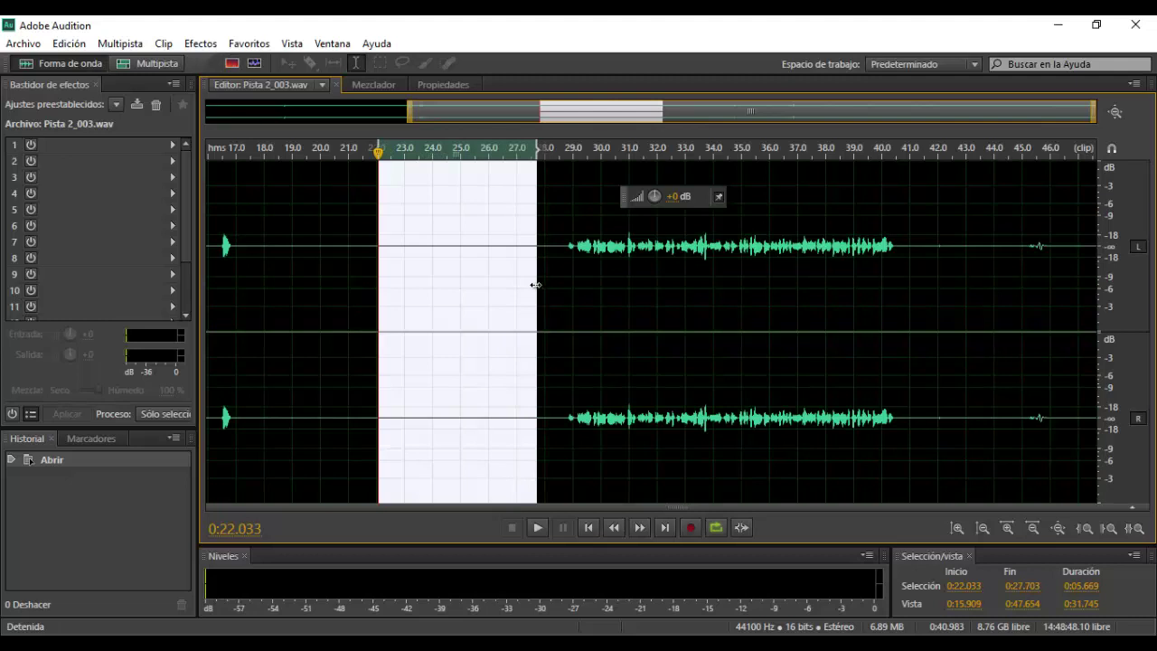
pyautogui.click(397, 211)
pyautogui.click(232, 65)
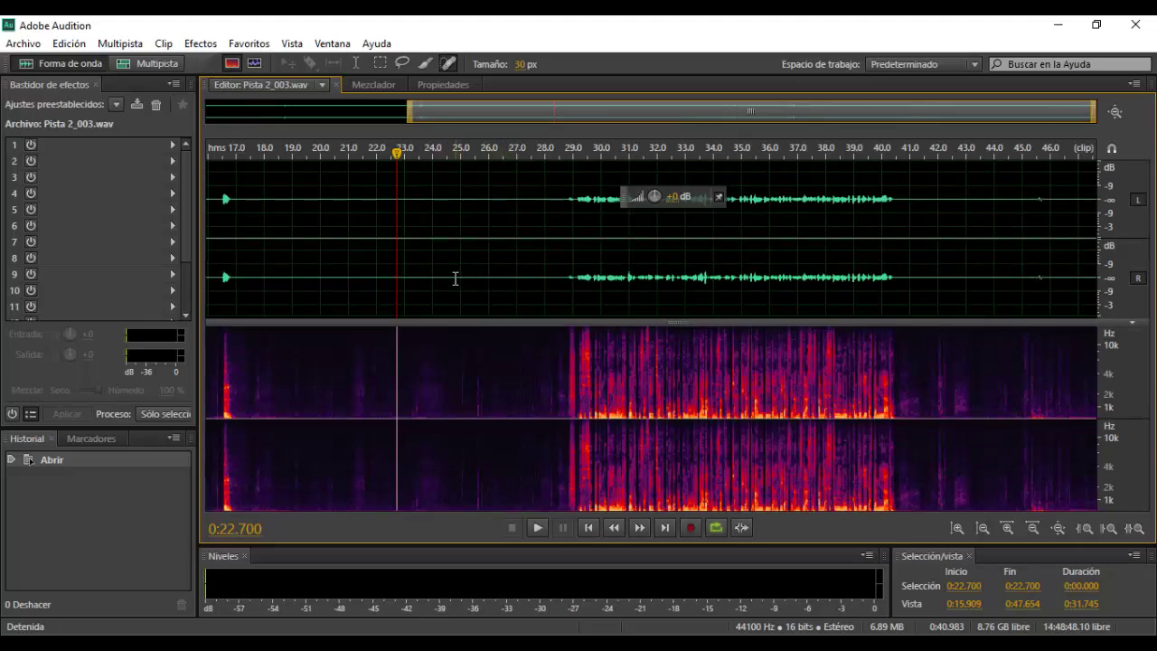
# Step: Capture a noise print from the quiet part between about 0:25 and 0:27
pyautogui.moveTo(456, 280); pyautogui.dragTo(516, 284)
pyautogui.rightClick(498, 274)
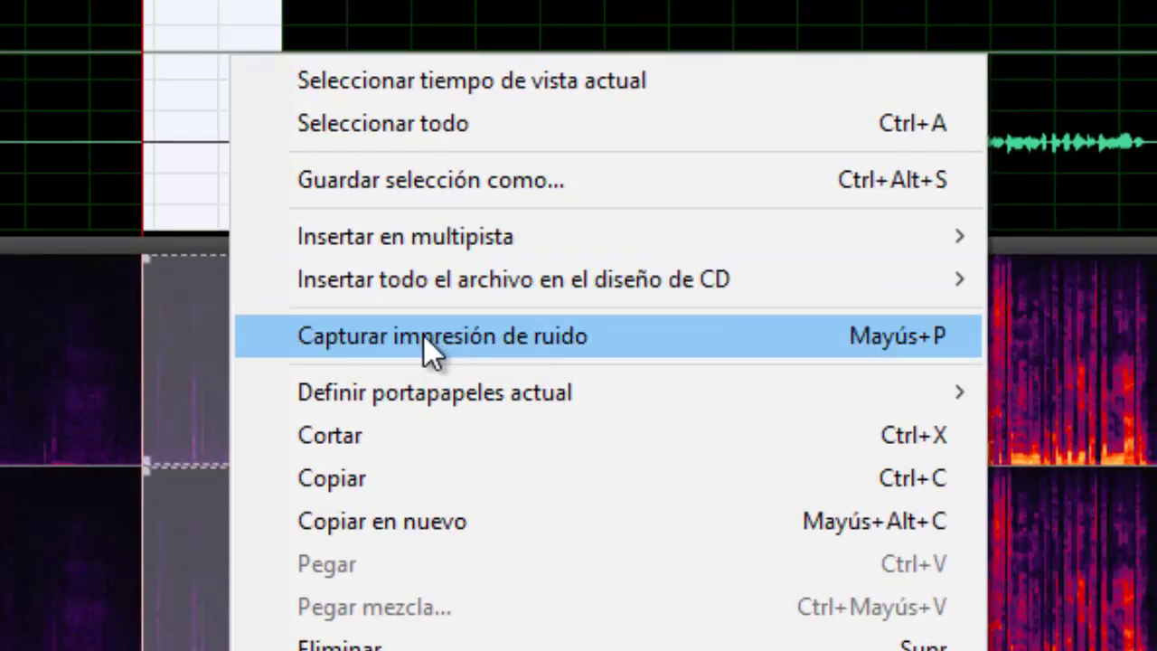
pyautogui.click(424, 336)
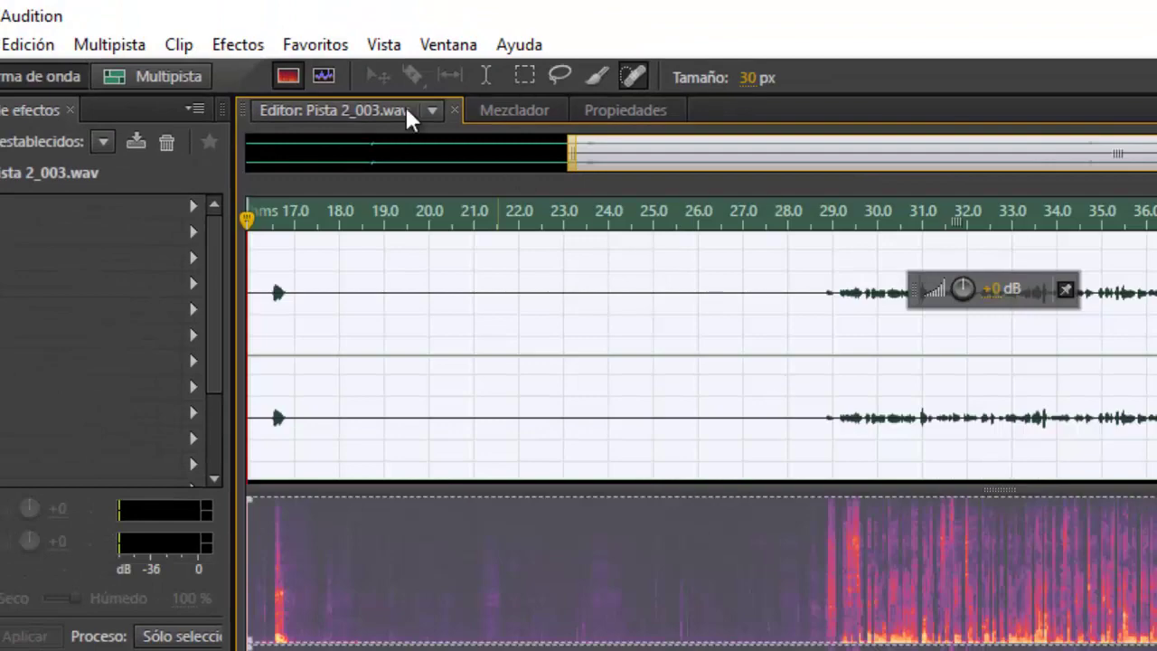
# Step: Open the Noise Reduction process for the selected range, choose the Masterización preset and close the dialog without applying it
pyautogui.click(245, 47)
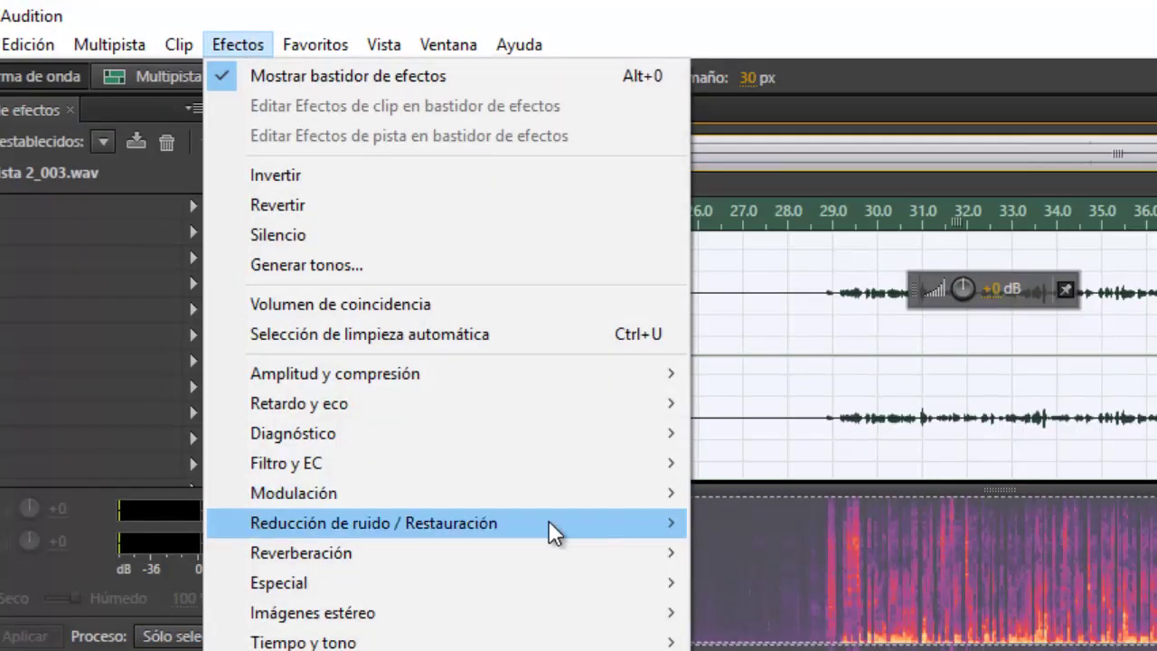
pyautogui.moveTo(549, 527)
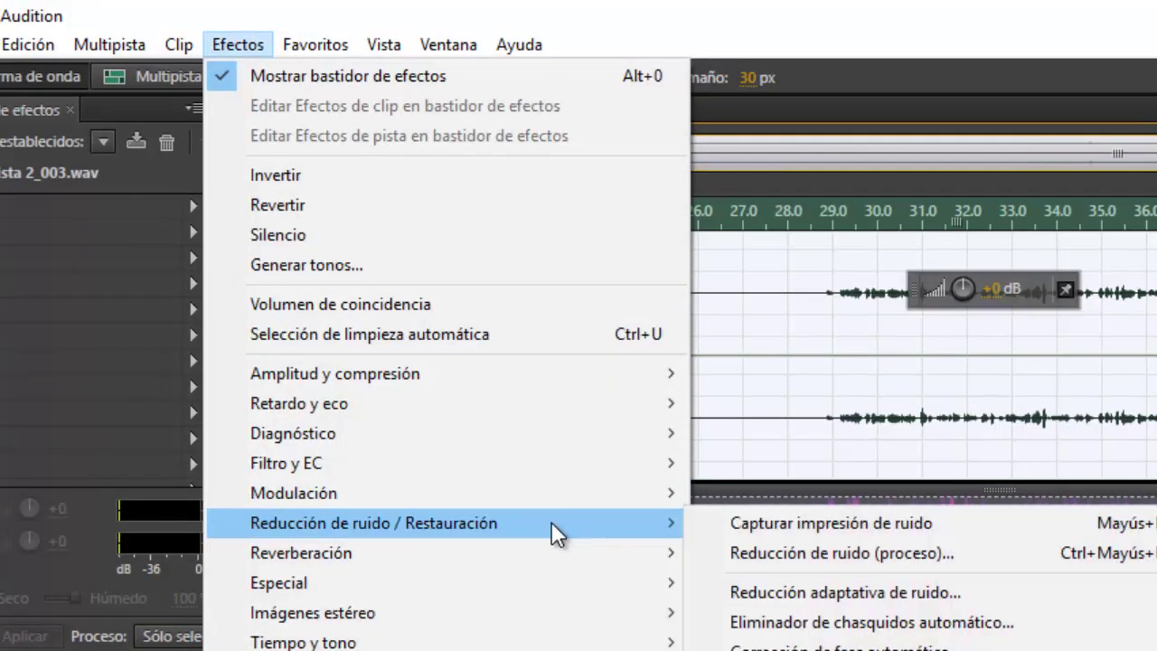
pyautogui.click(869, 553)
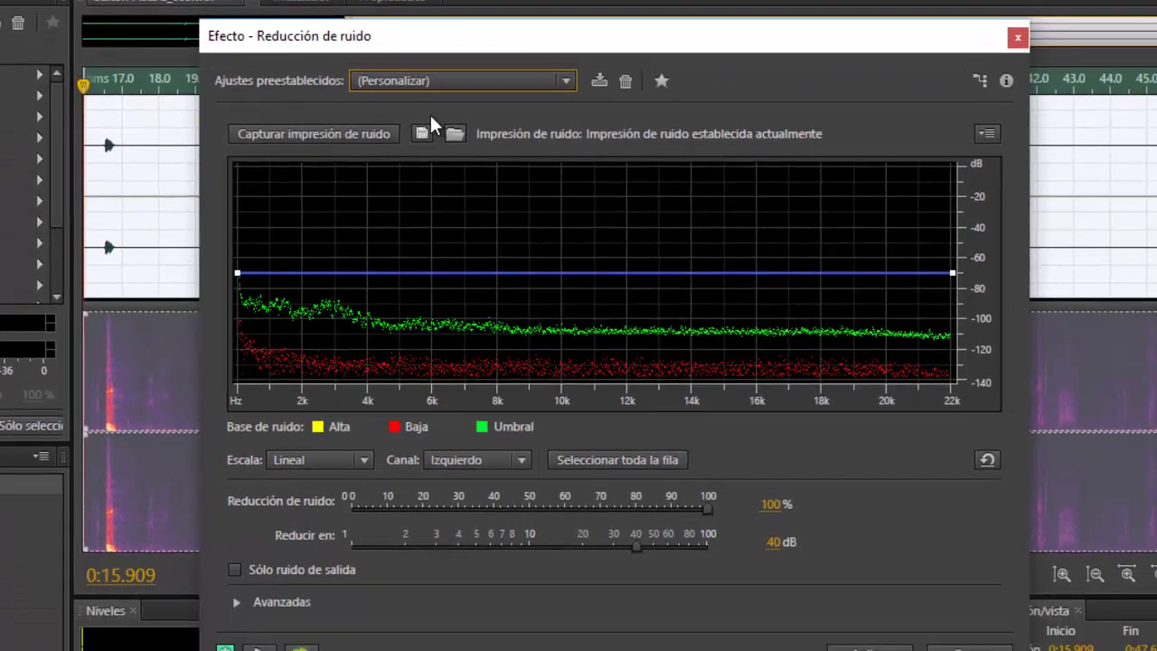
pyautogui.click(520, 83)
pyautogui.click(477, 133)
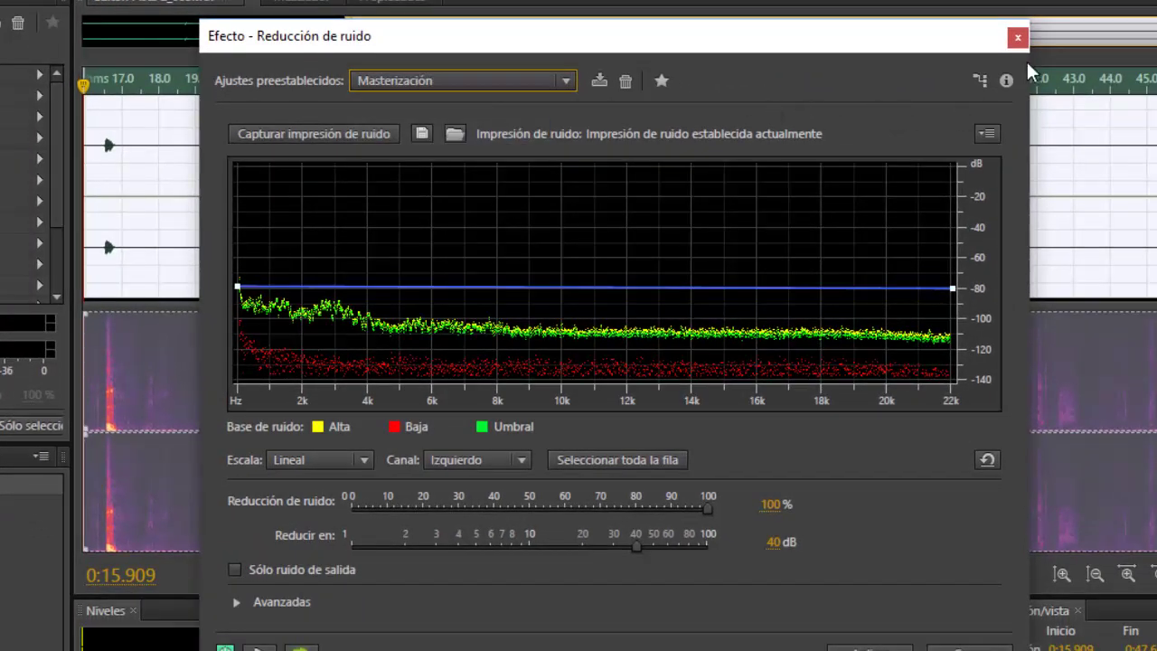
pyautogui.click(1017, 37)
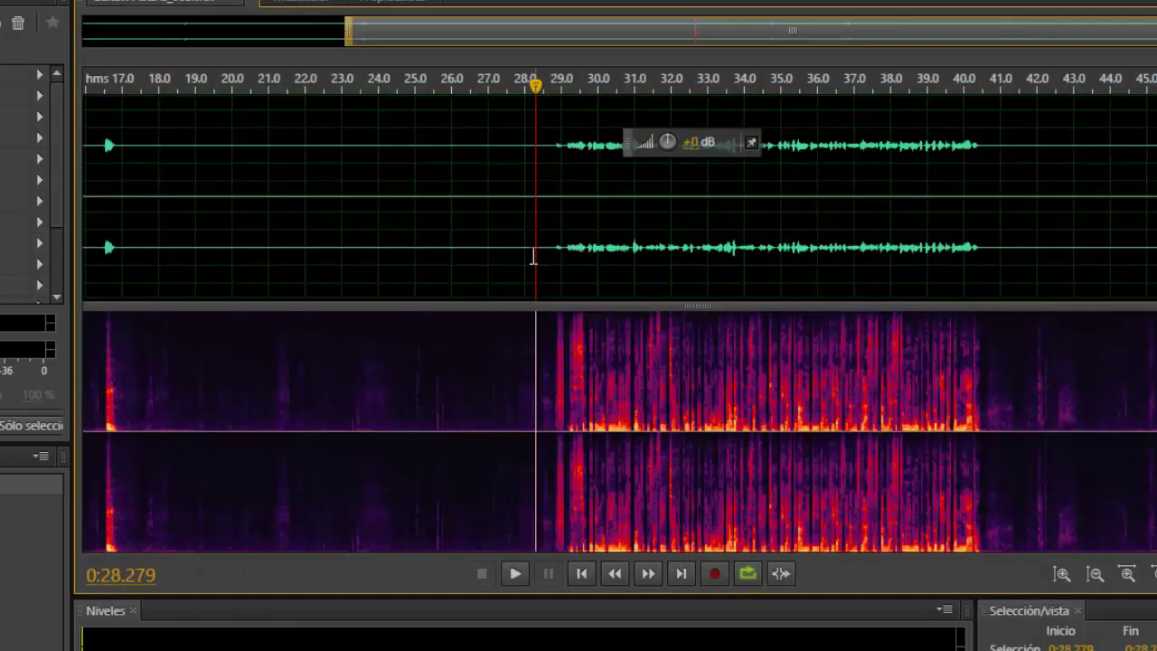
# Step: Clear the selection and select the quiet part from about 0:24.6 to 0:26.5
pyautogui.click(534, 255)
pyautogui.moveTo(401, 254); pyautogui.dragTo(471, 255)
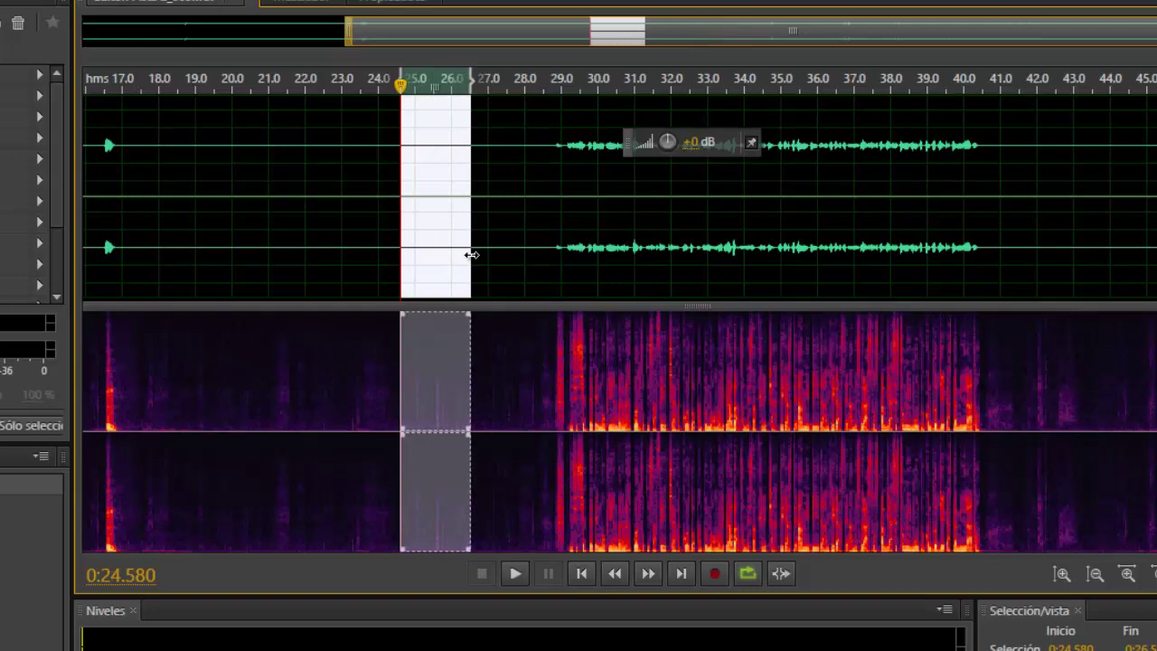
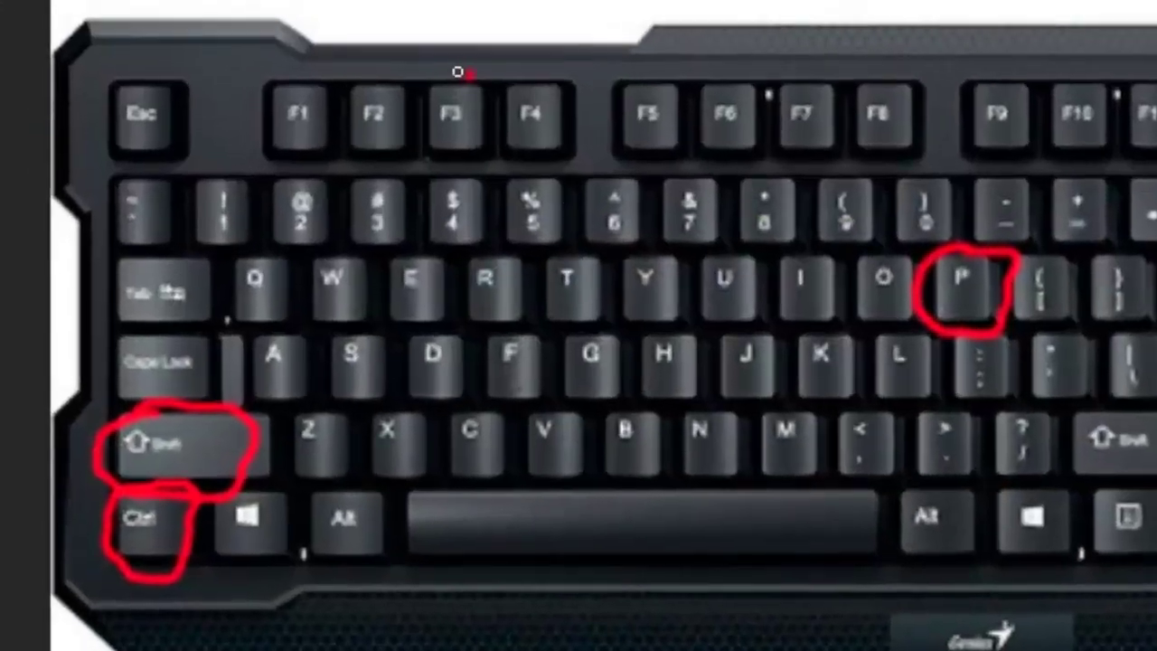
# Step: Circle the F3 key in red on the keyboard picture
pyautogui.moveTo(458, 72)
pyautogui.mouseDown()
pyautogui.moveTo(426, 137)
pyautogui.moveTo(438, 162)
pyautogui.moveTo(466, 155)
pyautogui.moveTo(479, 82)
pyautogui.mouseUp()
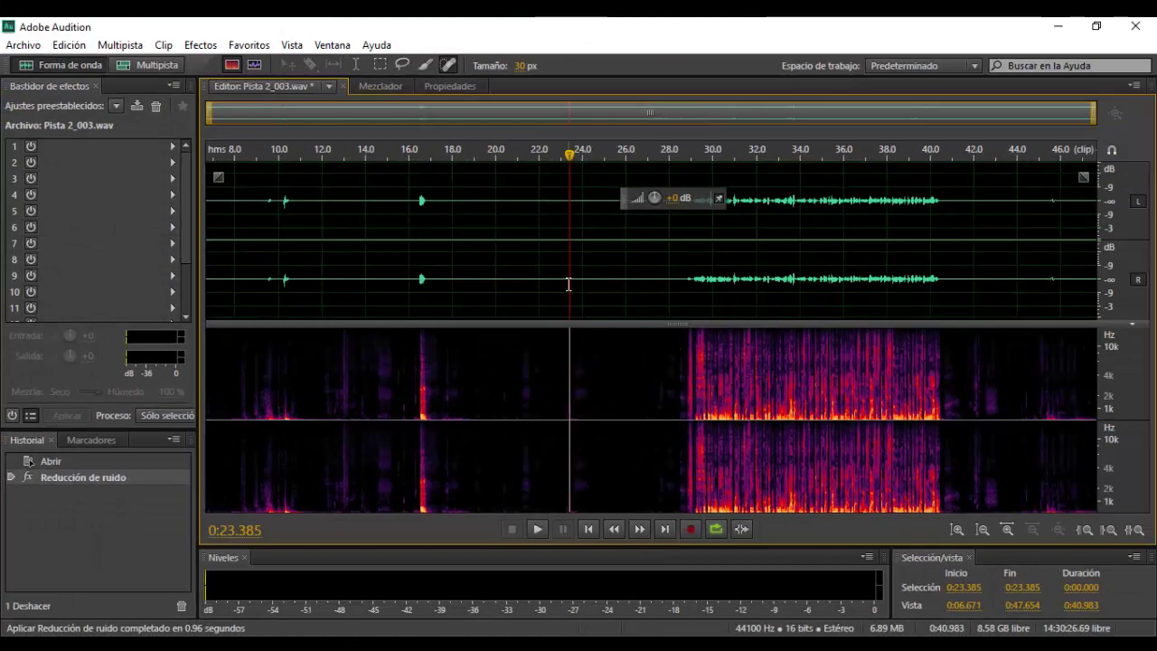
# Step: Repeat the noise reduction on the whole clip and check the quiet part from about 0:19.5 to 0:24.8
pyautogui.press('F3')
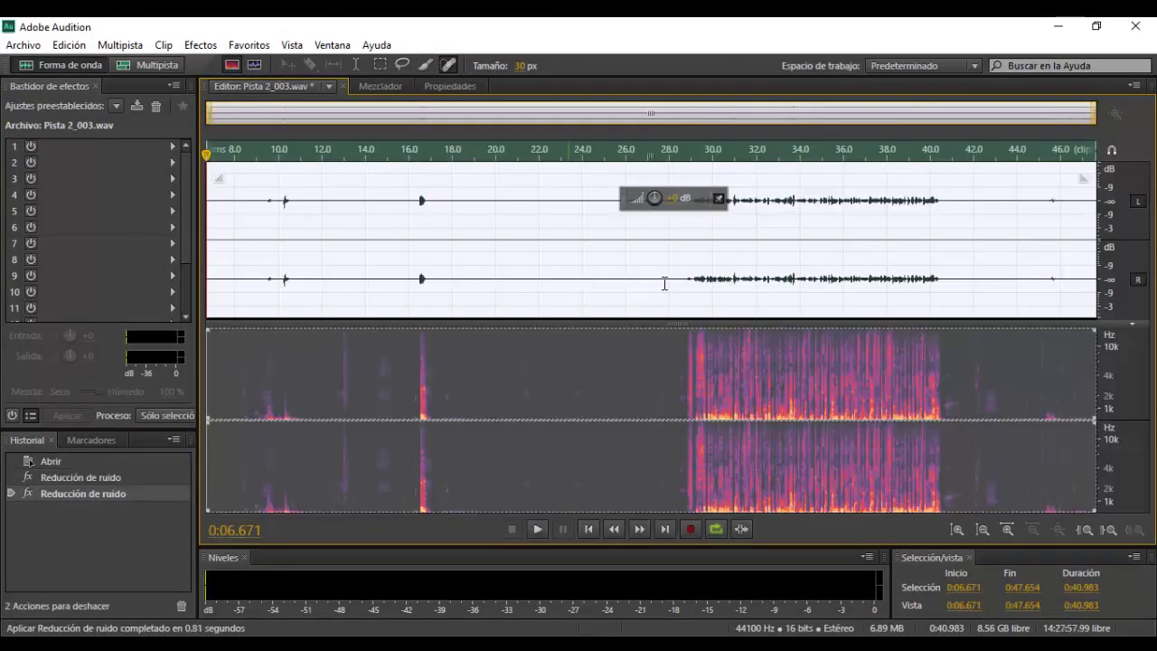
pyautogui.click(668, 281)
pyautogui.moveTo(486, 295); pyautogui.dragTo(598, 295)
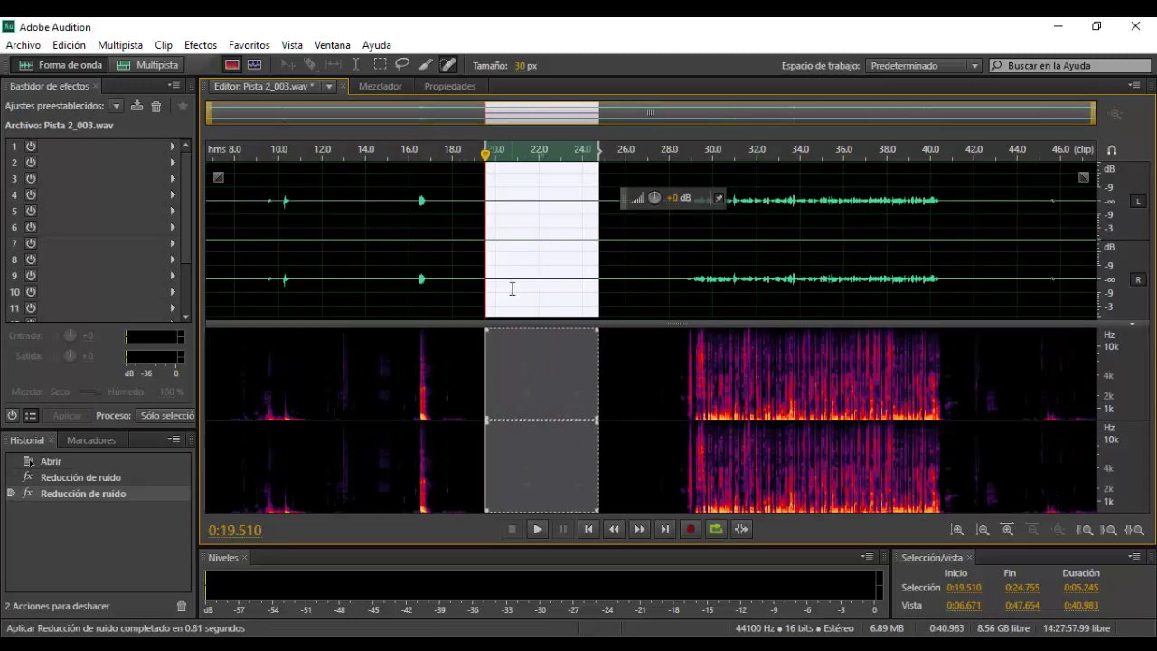
pyautogui.click(683, 287)
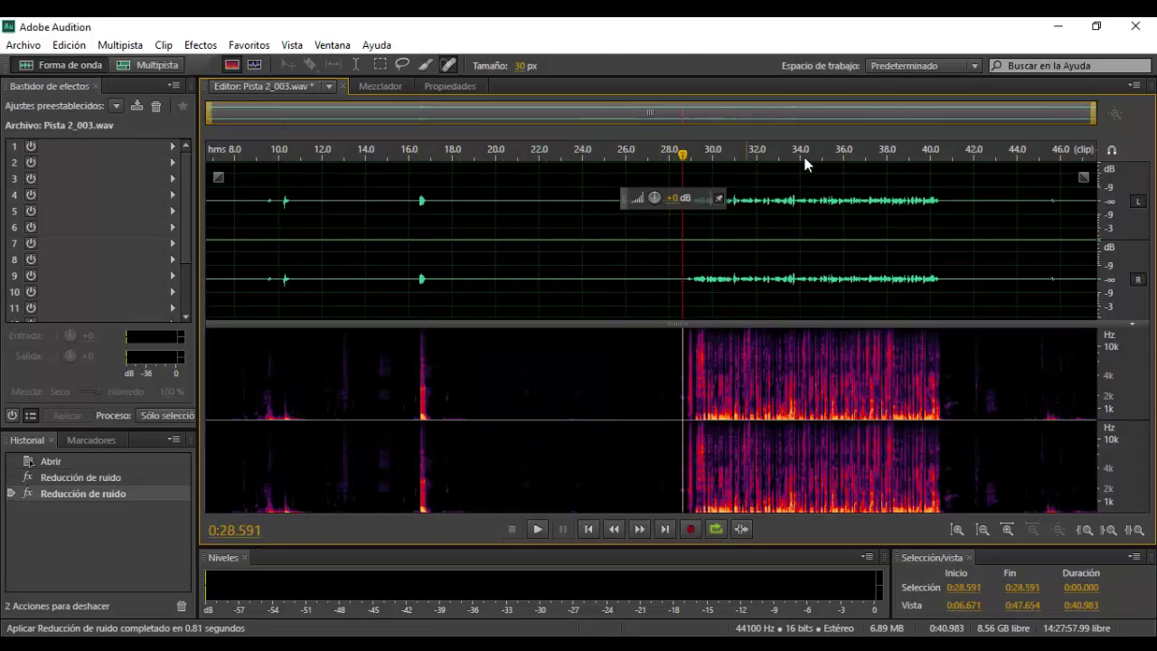
# Step: Silence the recording from its start up to the beginning of the voice at about 0:29.1
pyautogui.moveTo(1095, 124); pyautogui.dragTo(940, 116)
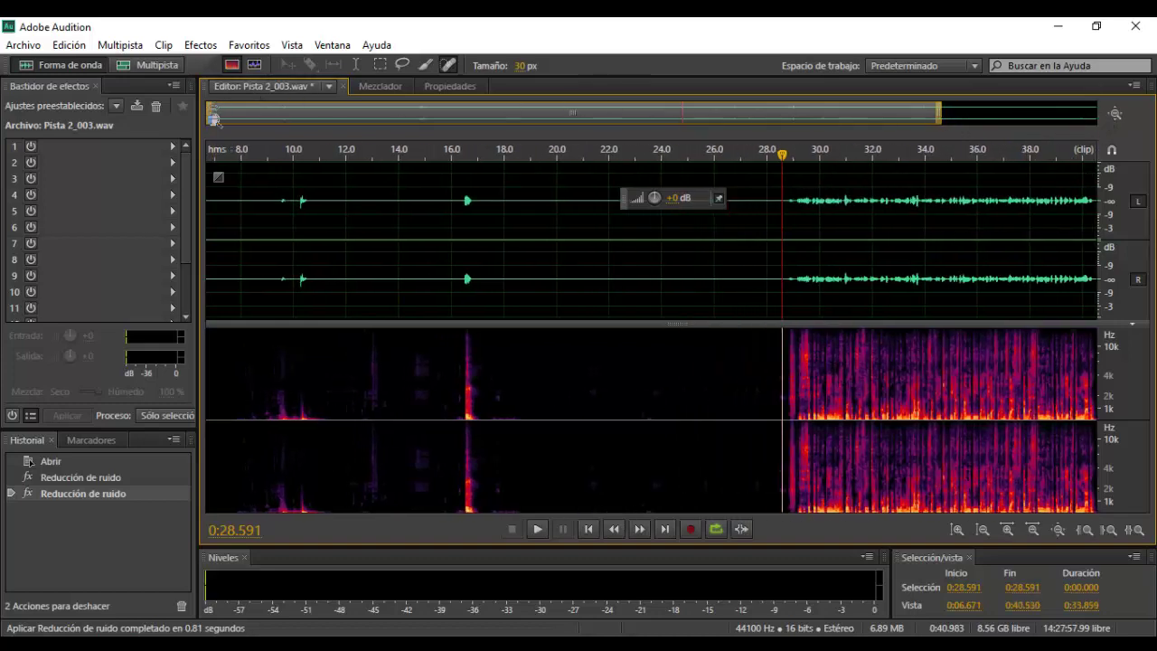
pyautogui.moveTo(213, 118); pyautogui.dragTo(577, 129)
pyautogui.click(794, 298)
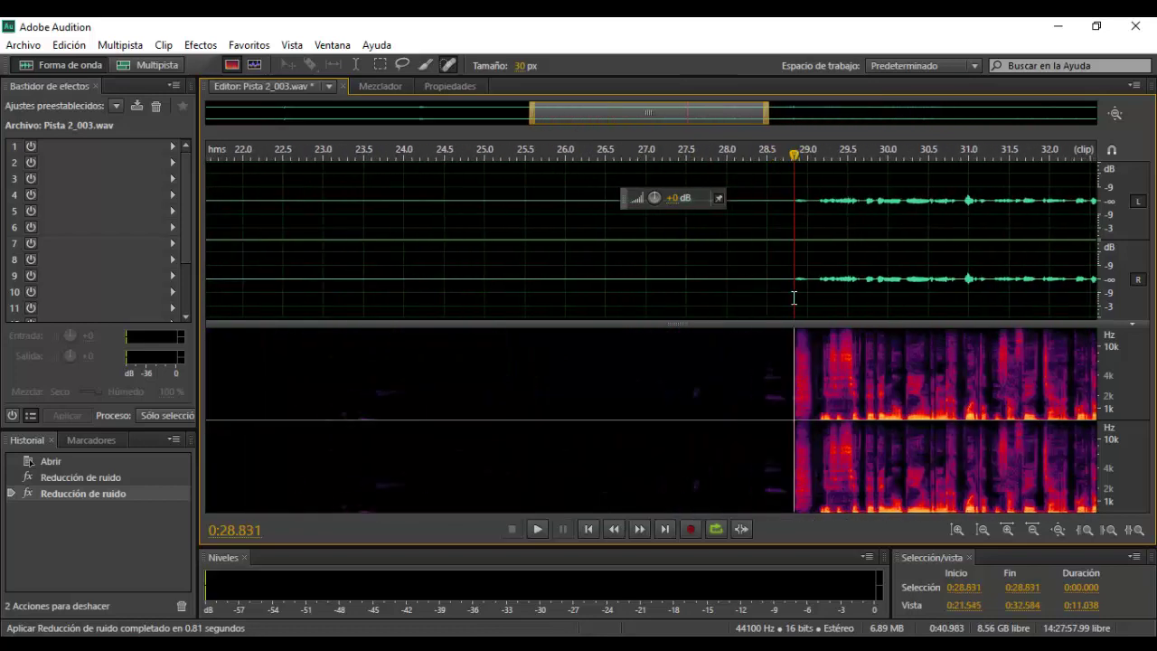
pyautogui.click(815, 293)
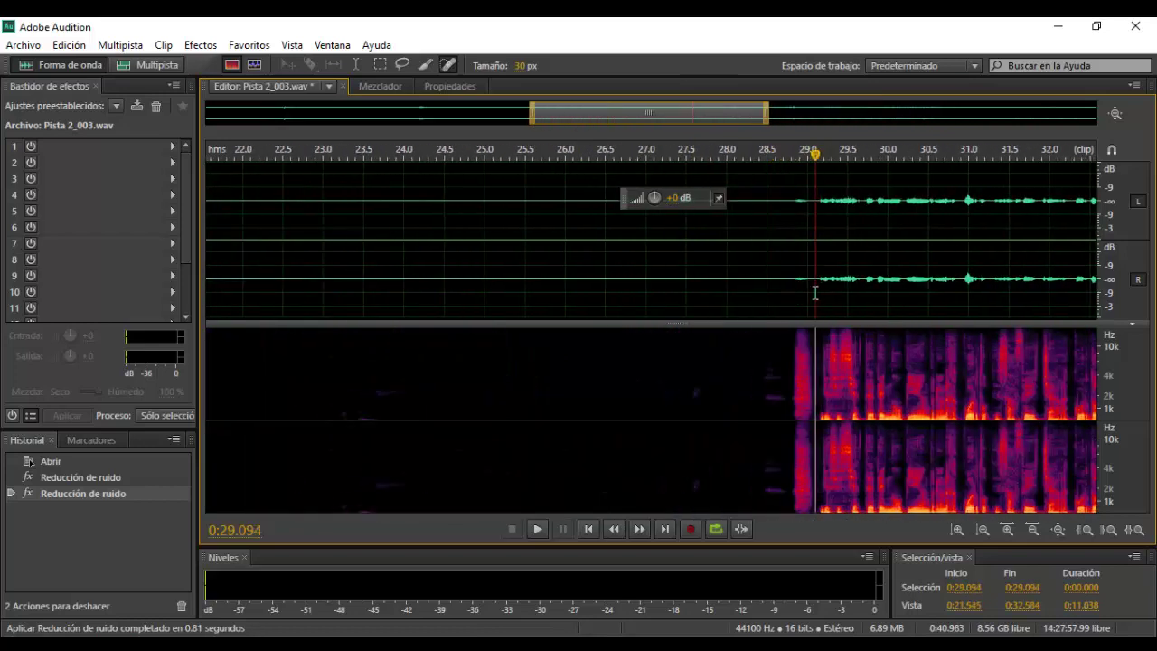
pyautogui.moveTo(810, 293); pyautogui.dragTo(45, 264)
pyautogui.press('space')
pyautogui.moveTo(413, 111); pyautogui.dragTo(720, 115)
pyautogui.rightClick(809, 303)
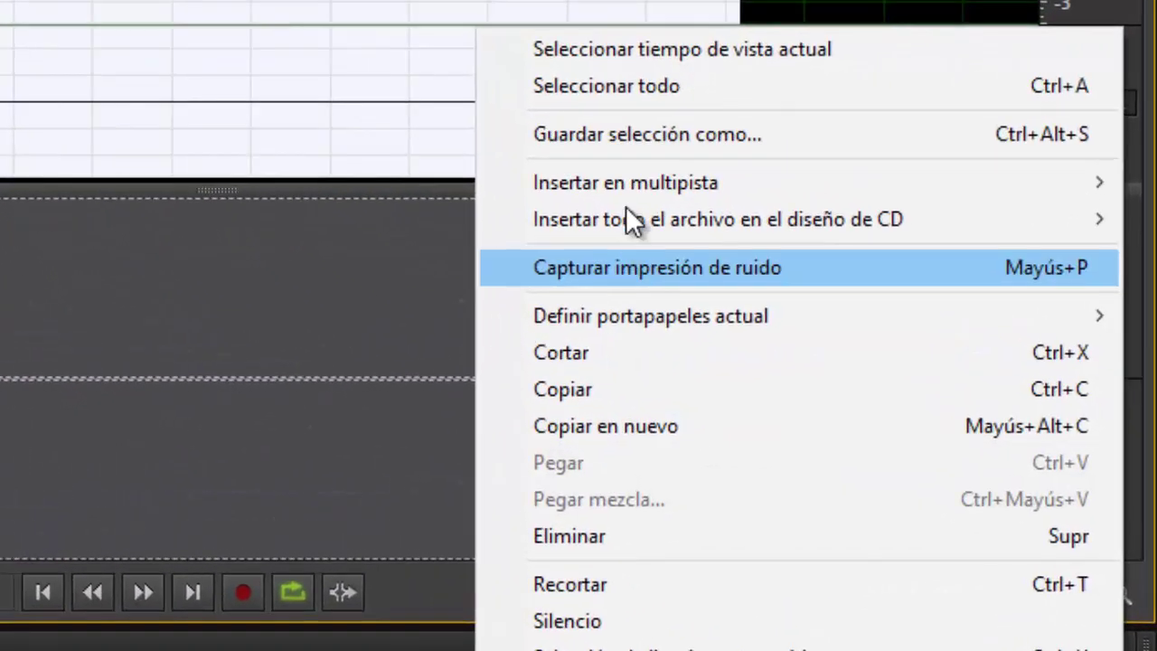
pyautogui.click(604, 629)
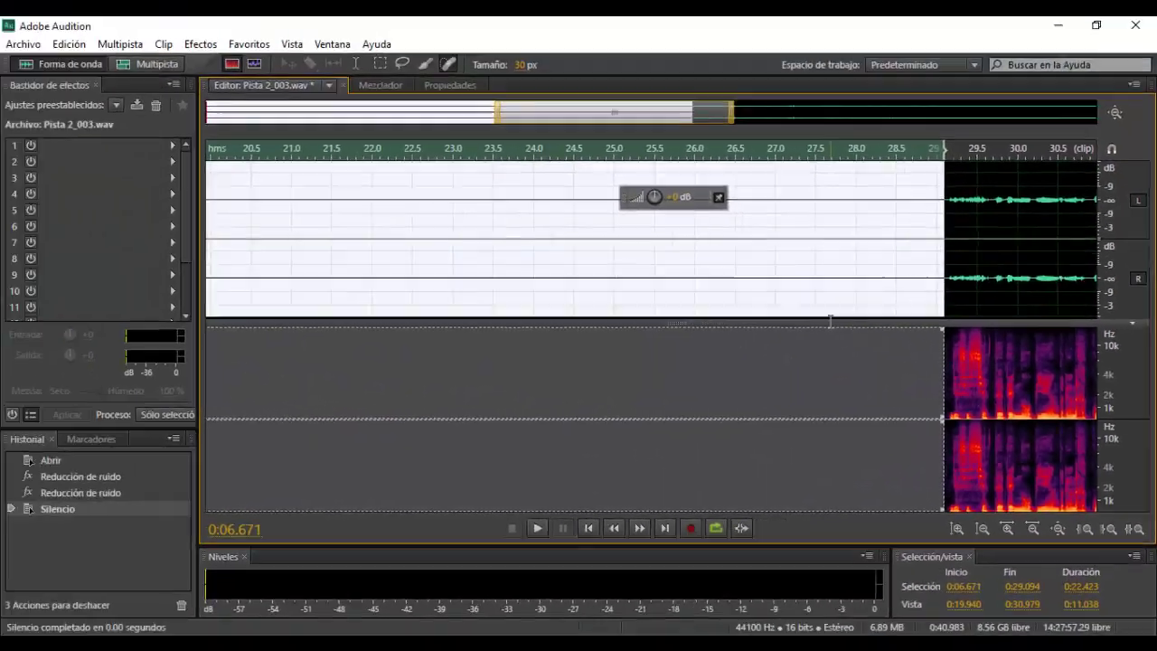
# Step: Silence the recording from the end of the voice at about 0:40.4 to the end of the clip
pyautogui.click(835, 314)
pyautogui.moveTo(669, 116); pyautogui.dragTo(1027, 120)
pyautogui.moveTo(524, 291); pyautogui.dragTo(1153, 319)
pyautogui.hotkey('shift', 'r')
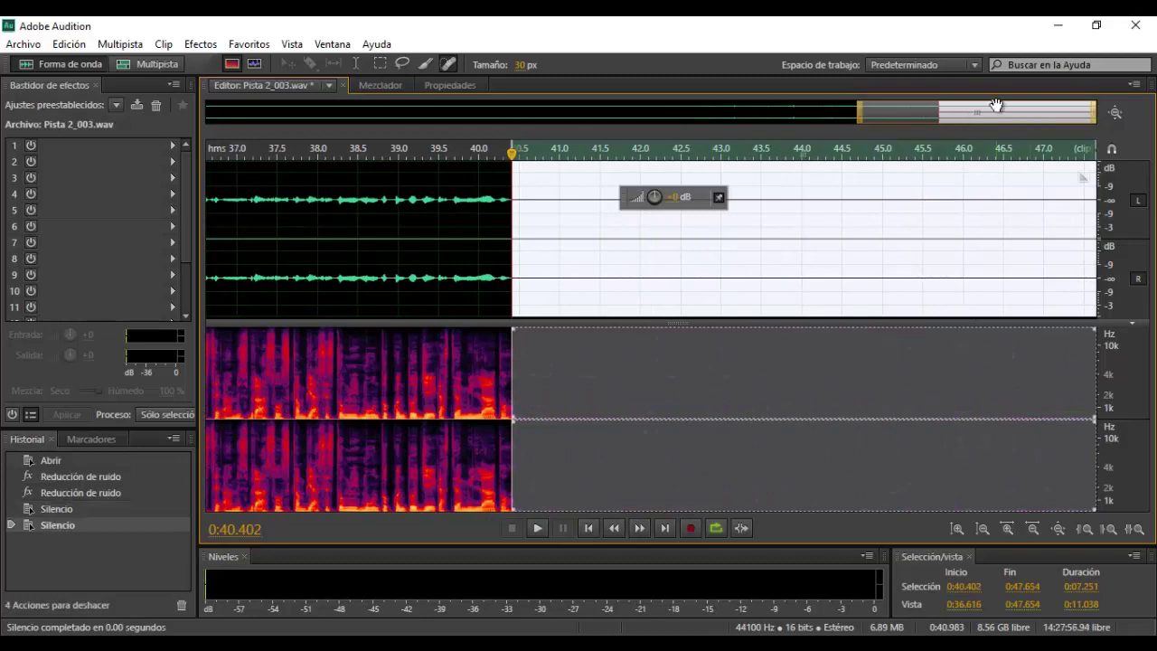
# Step: Show the voice from about 0:27.4 to 0:41.5 and play it from about 0:28.9
pyautogui.scroll(-5, 868, 115)
pyautogui.click(698, 250)
pyautogui.click(682, 253)
pyautogui.moveTo(214, 114); pyautogui.dragTo(501, 127)
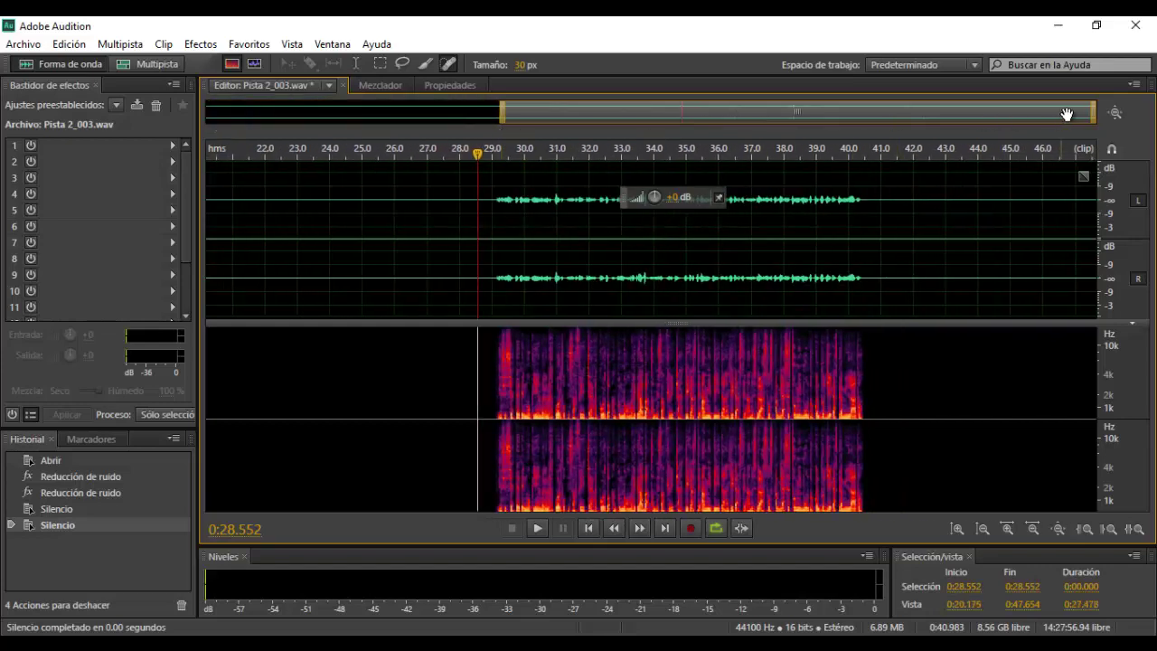
pyautogui.moveTo(941, 123); pyautogui.dragTo(915, 114)
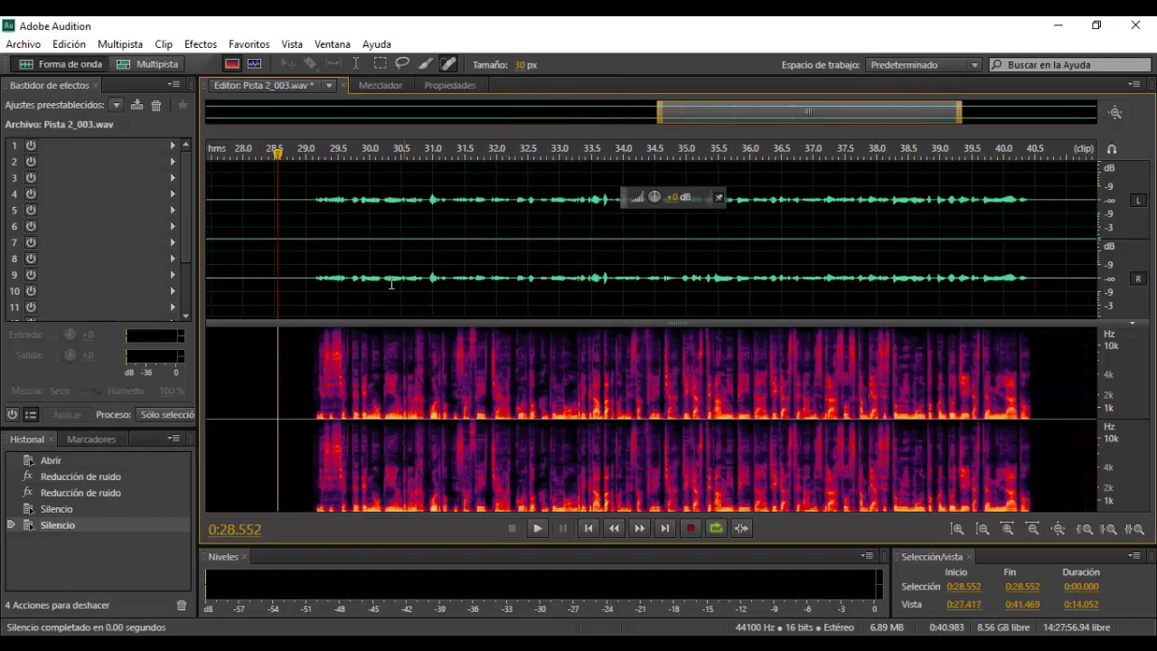
pyautogui.click(301, 267)
pyautogui.press('space')
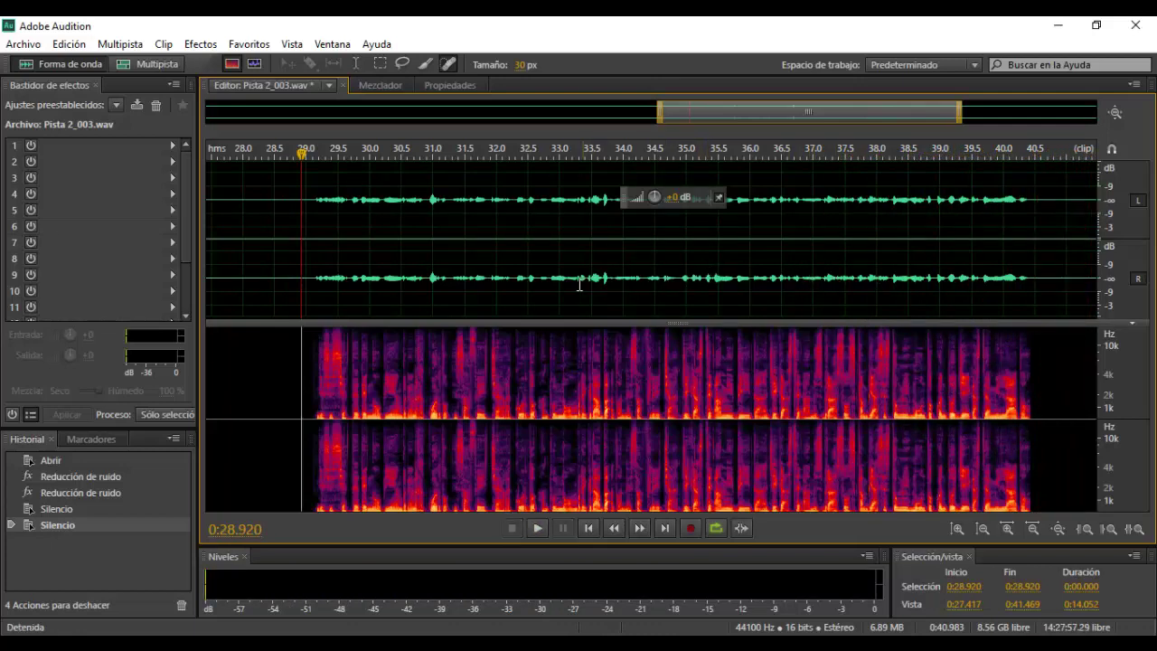
# Step: Play the voice near 0:29.5, examine the short gap between words up close with trial selections, and clear the selection
pyautogui.click(336, 296)
pyautogui.click(340, 298)
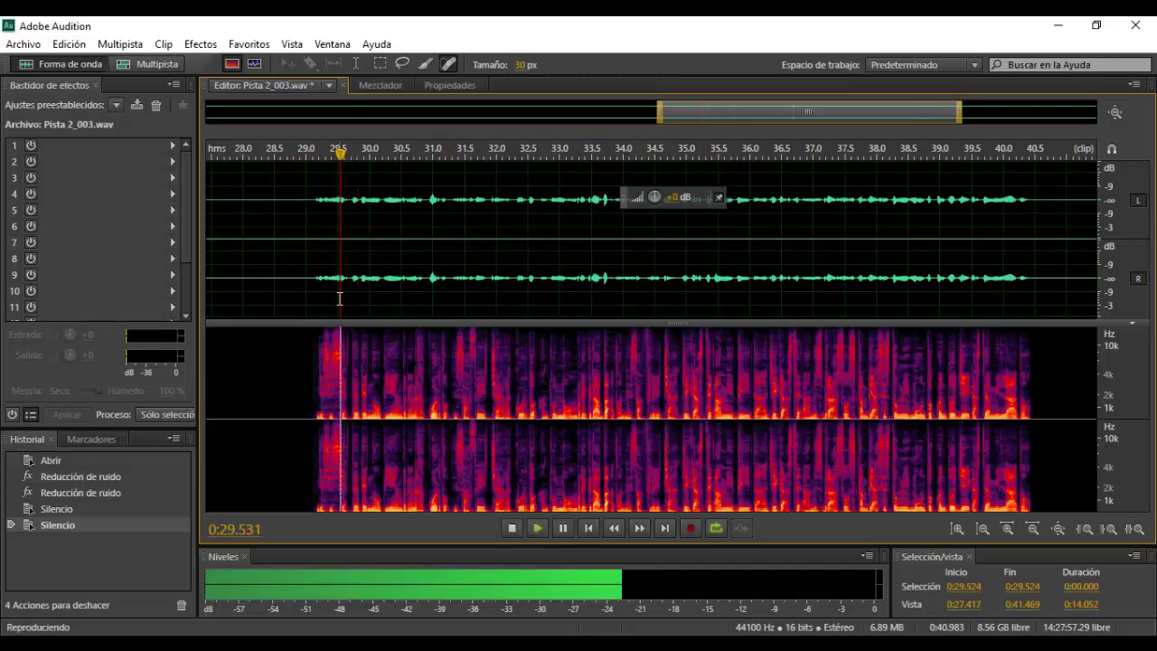
pyautogui.moveTo(340, 299); pyautogui.dragTo(349, 296)
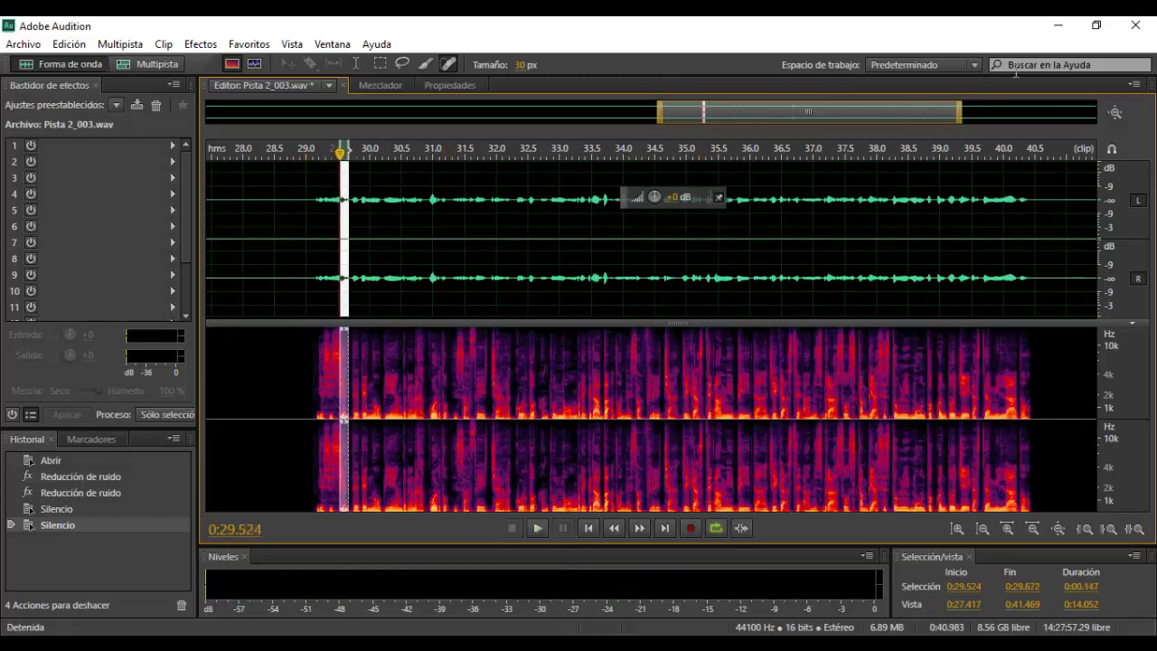
pyautogui.moveTo(955, 110); pyautogui.dragTo(717, 110)
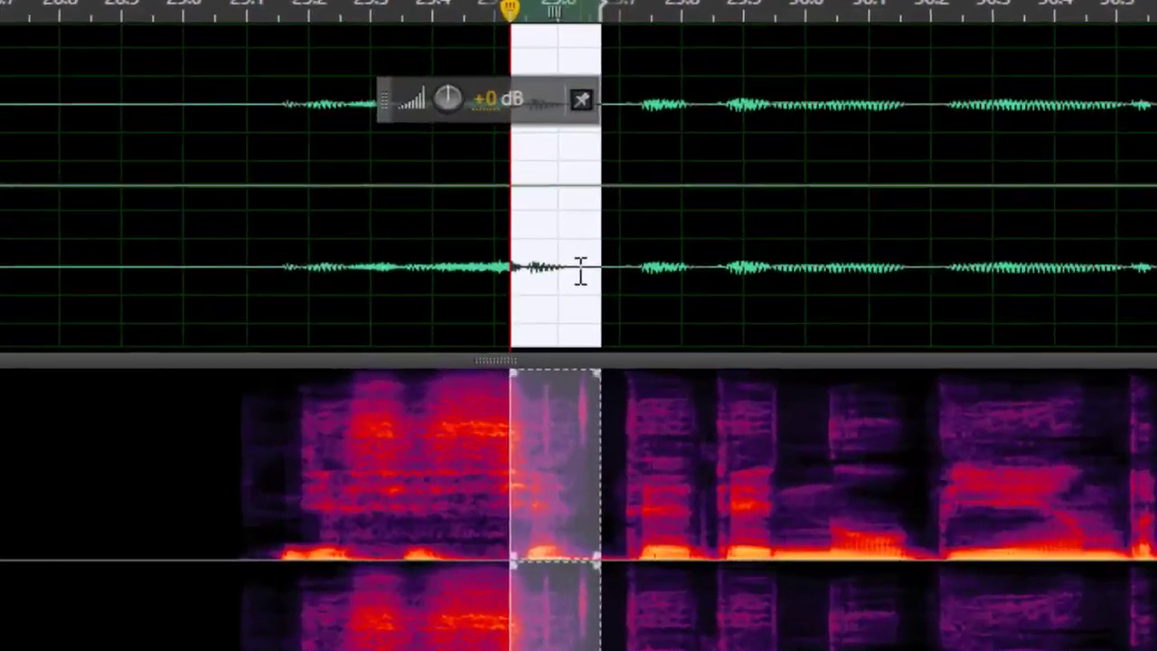
pyautogui.moveTo(641, 277); pyautogui.dragTo(660, 277)
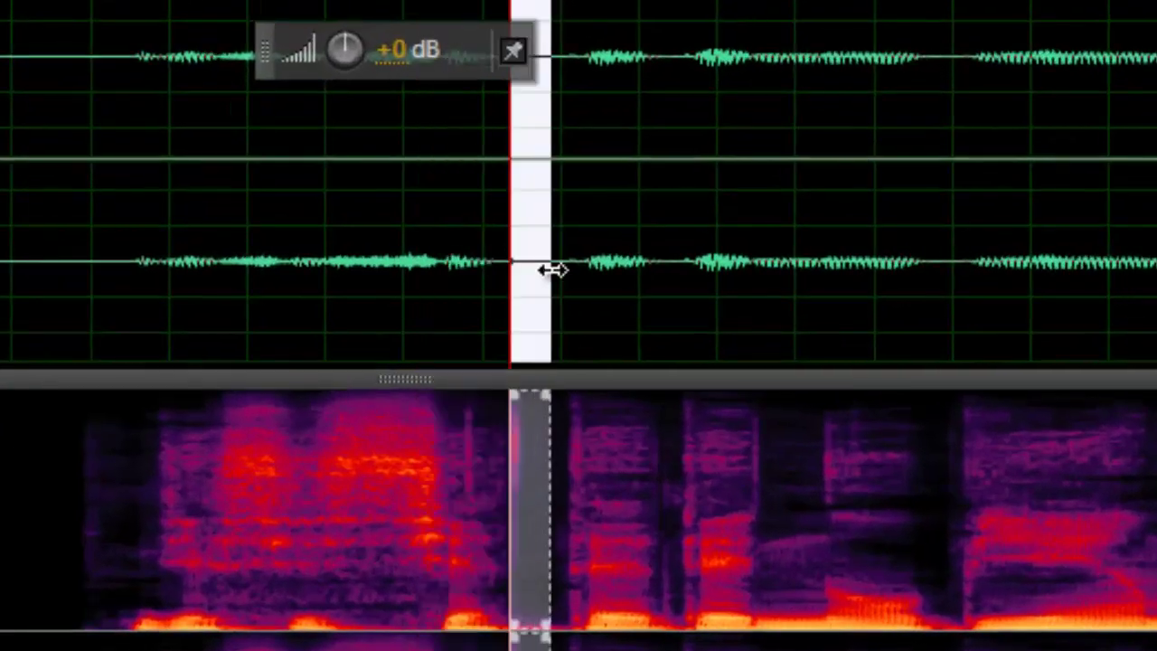
pyautogui.moveTo(513, 269); pyautogui.dragTo(484, 284)
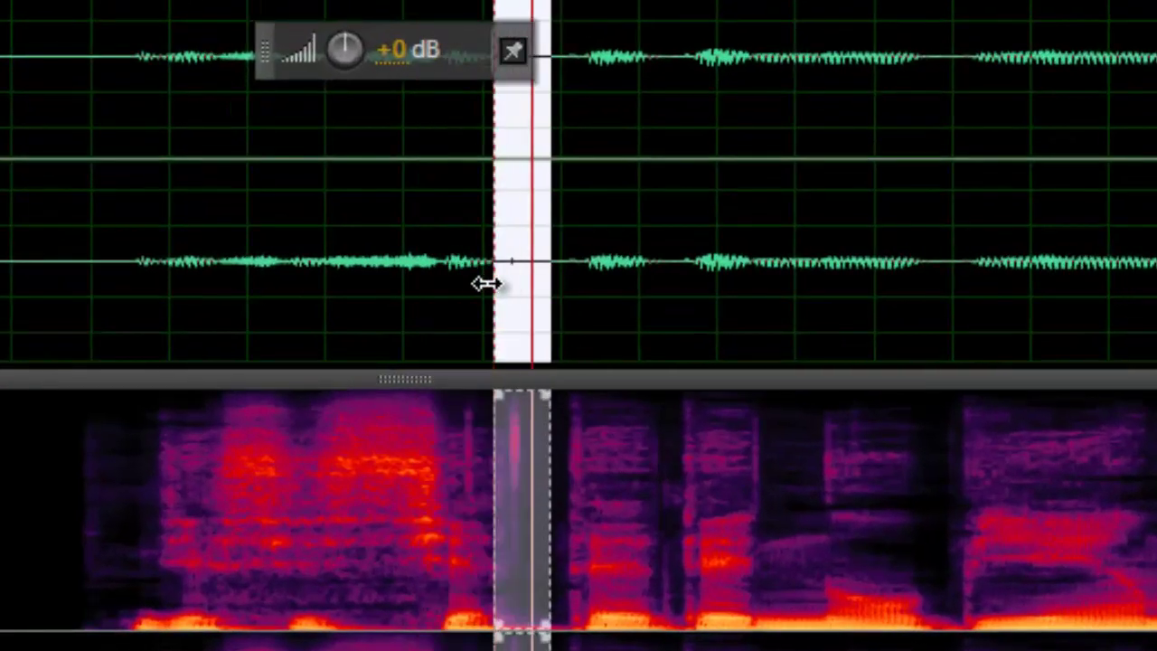
pyautogui.click(113, 252)
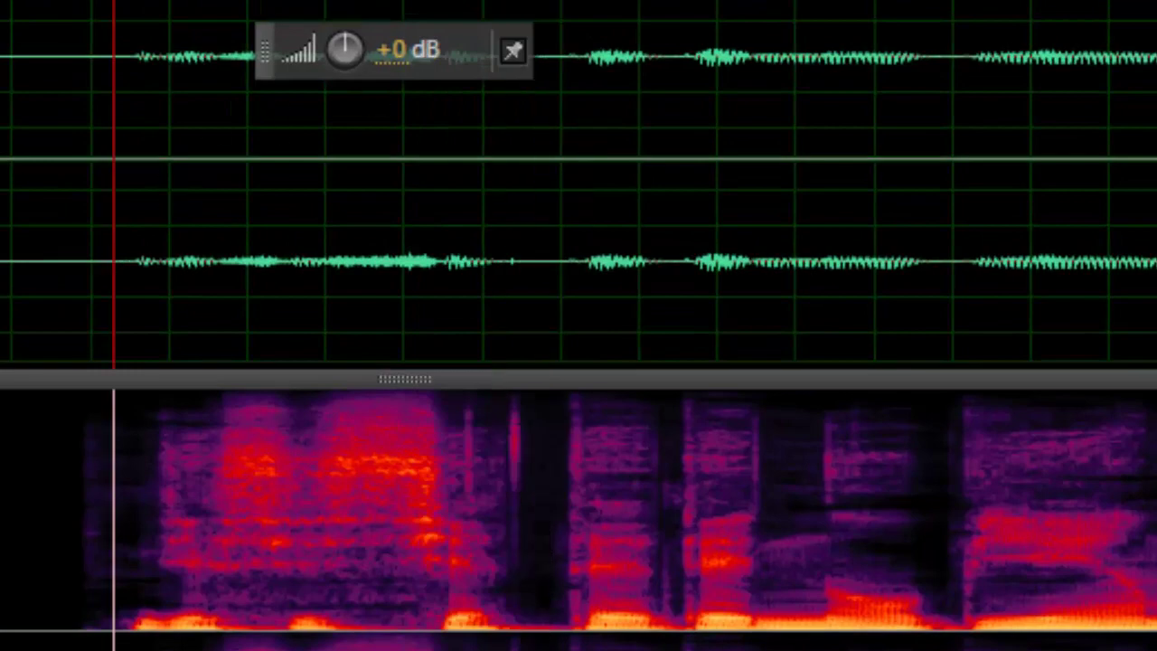
# Step: Silence the short noise between words from about 0:29.63 to 0:29.68
pyautogui.press('-')
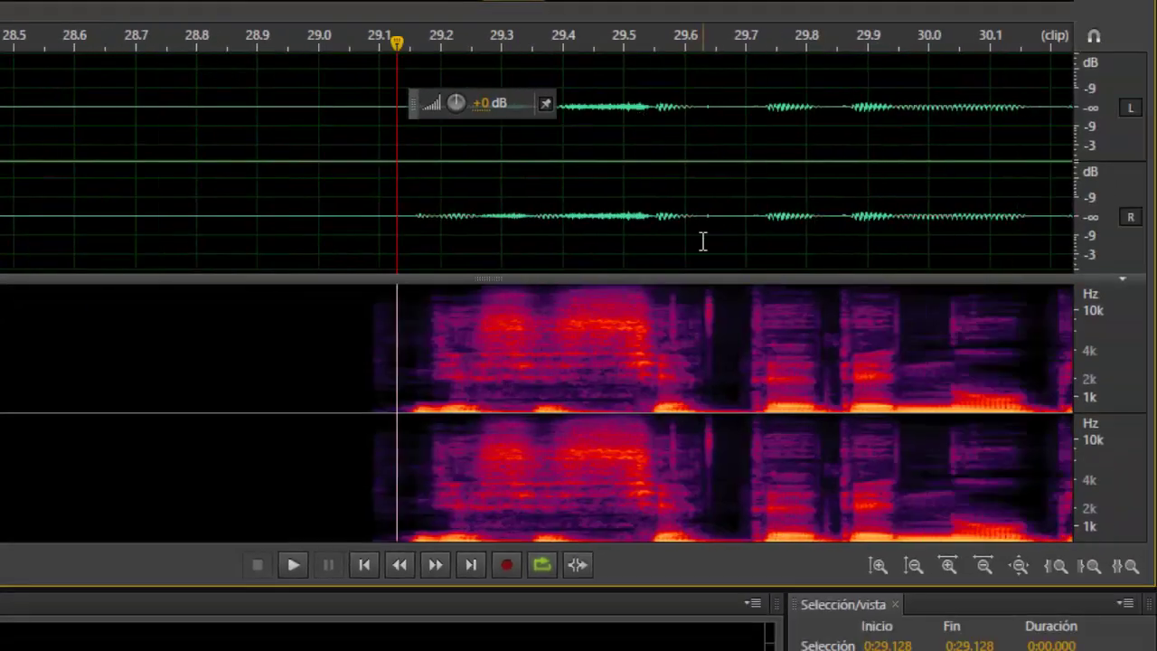
pyautogui.moveTo(702, 240); pyautogui.dragTo(729, 237)
pyautogui.rightClick(715, 239)
pyautogui.click(766, 585)
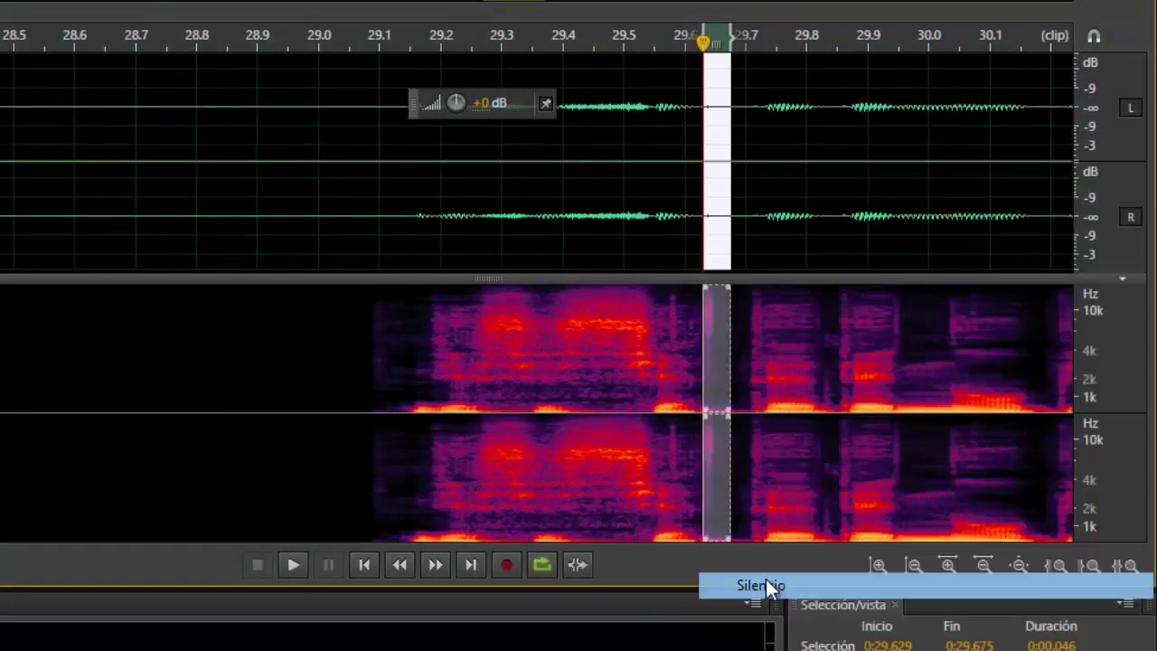
# Step: Silence the short gap between words from about 0:34.85 to 0:34.92
pyautogui.moveTo(538, 4); pyautogui.dragTo(607, 4)
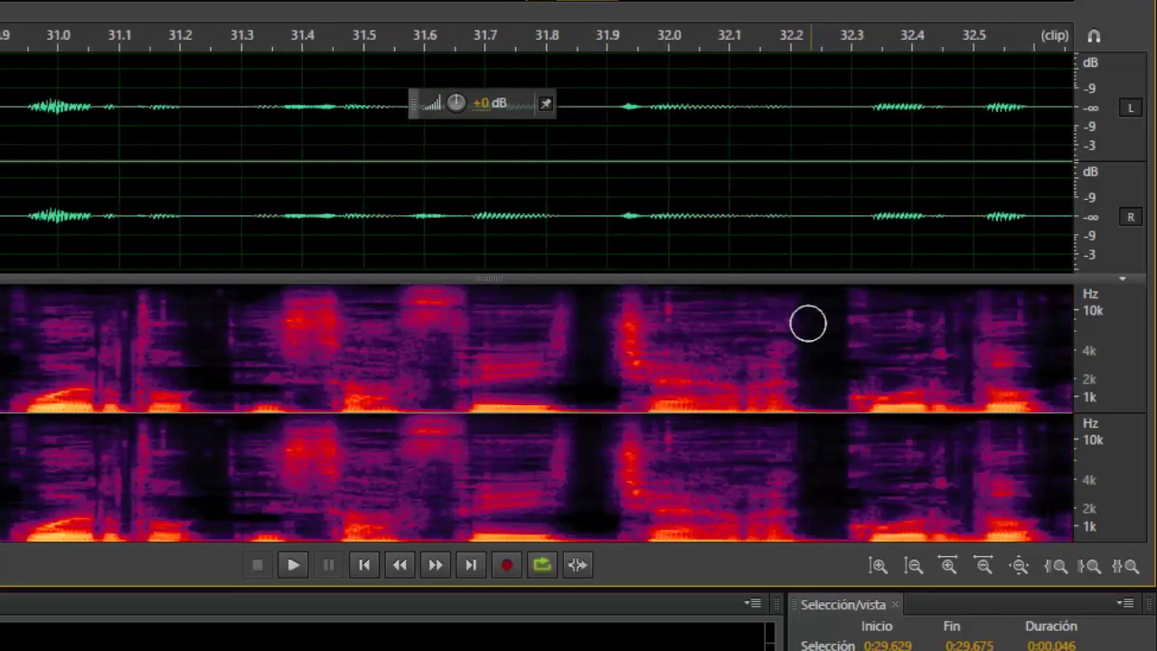
pyautogui.moveTo(607, 4); pyautogui.dragTo(693, 5)
pyautogui.moveTo(609, 211); pyautogui.dragTo(571, 226)
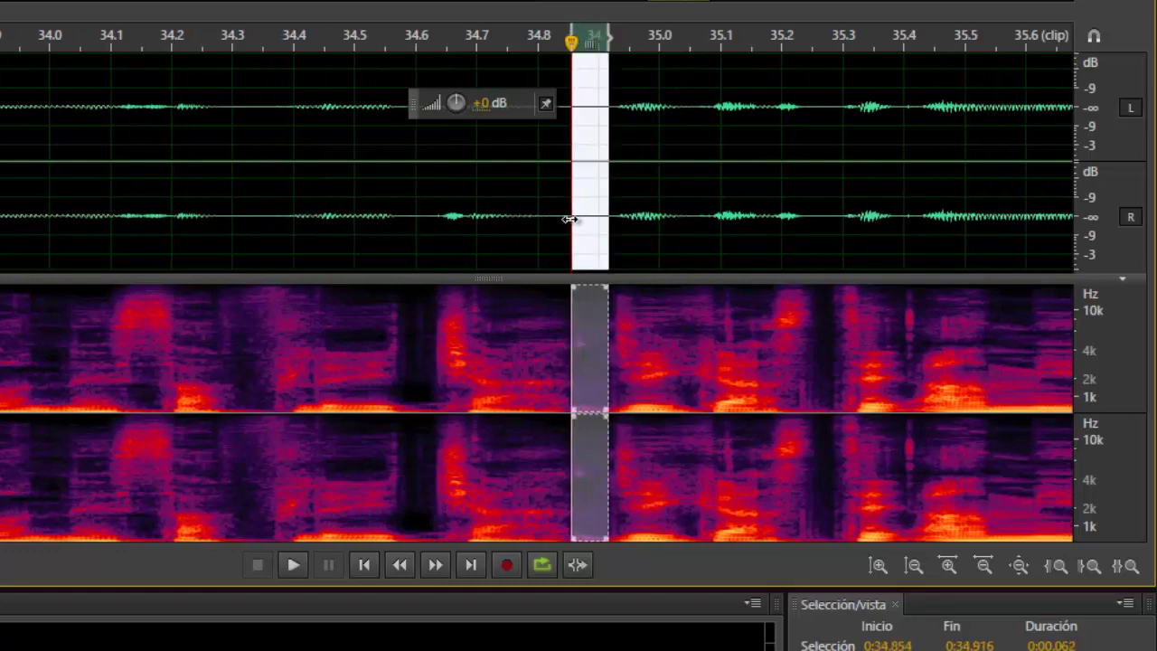
pyautogui.click(488, 214)
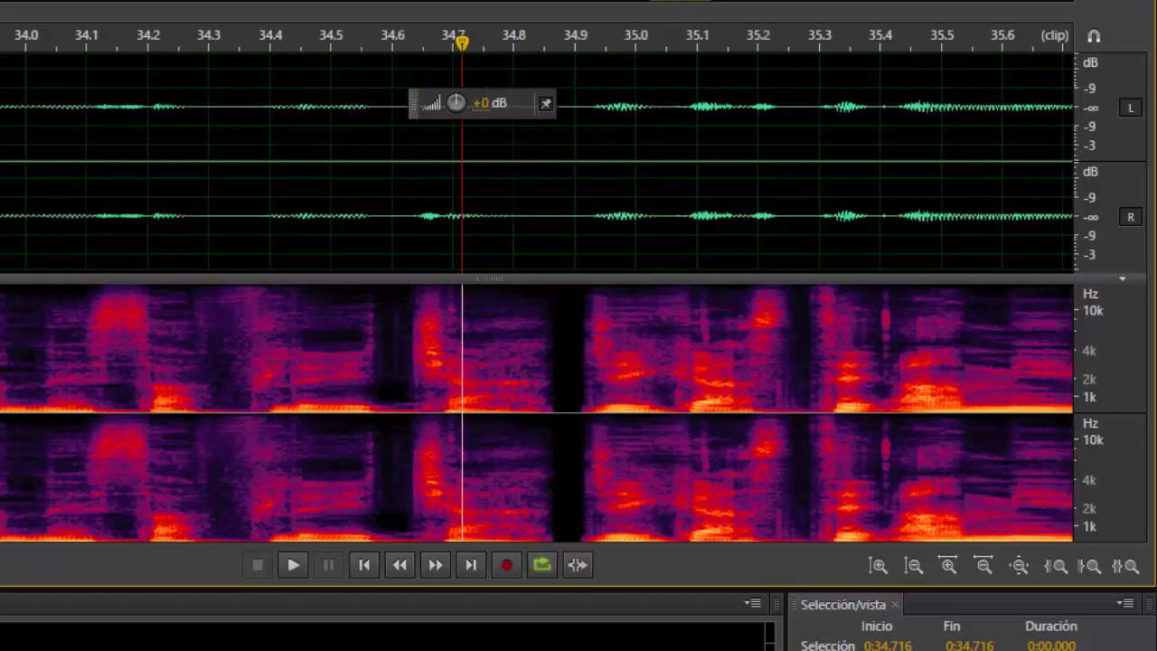
# Step: Play the cleaned voice from about 0:29.07, bring the rest of the recording into view, and place the playhead at about 0:28.4
pyautogui.moveTo(647, 7); pyautogui.dragTo(324, 11)
pyautogui.click(443, 216)
pyautogui.press('space')
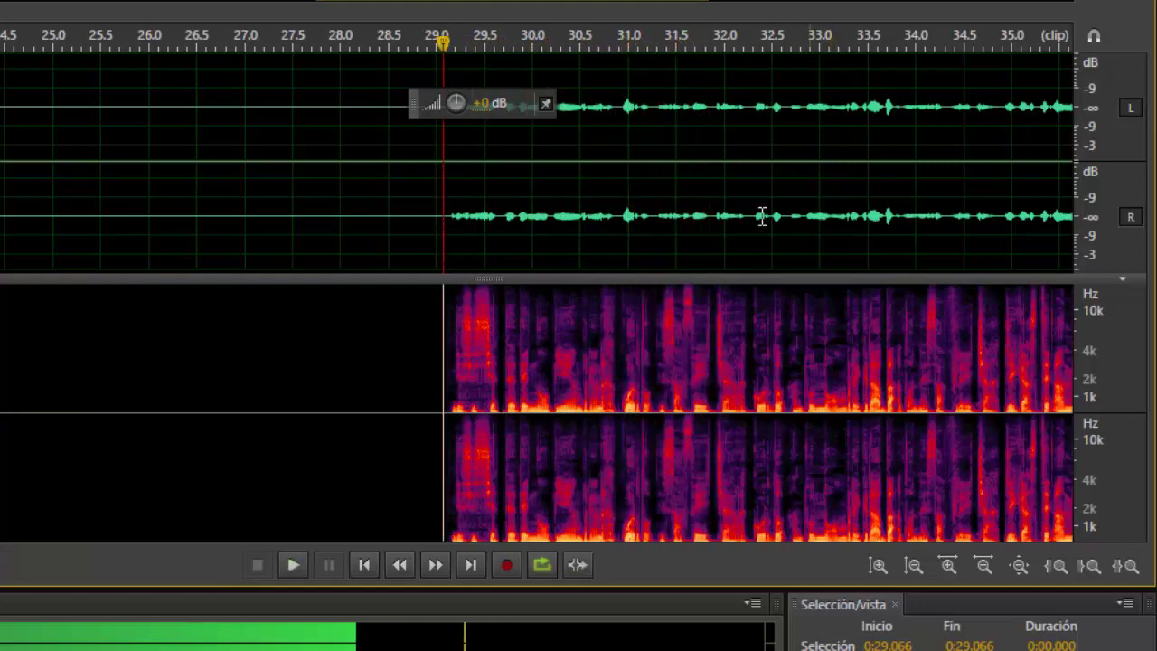
pyautogui.press('space')
pyautogui.moveTo(706, 8); pyautogui.dragTo(884, 14)
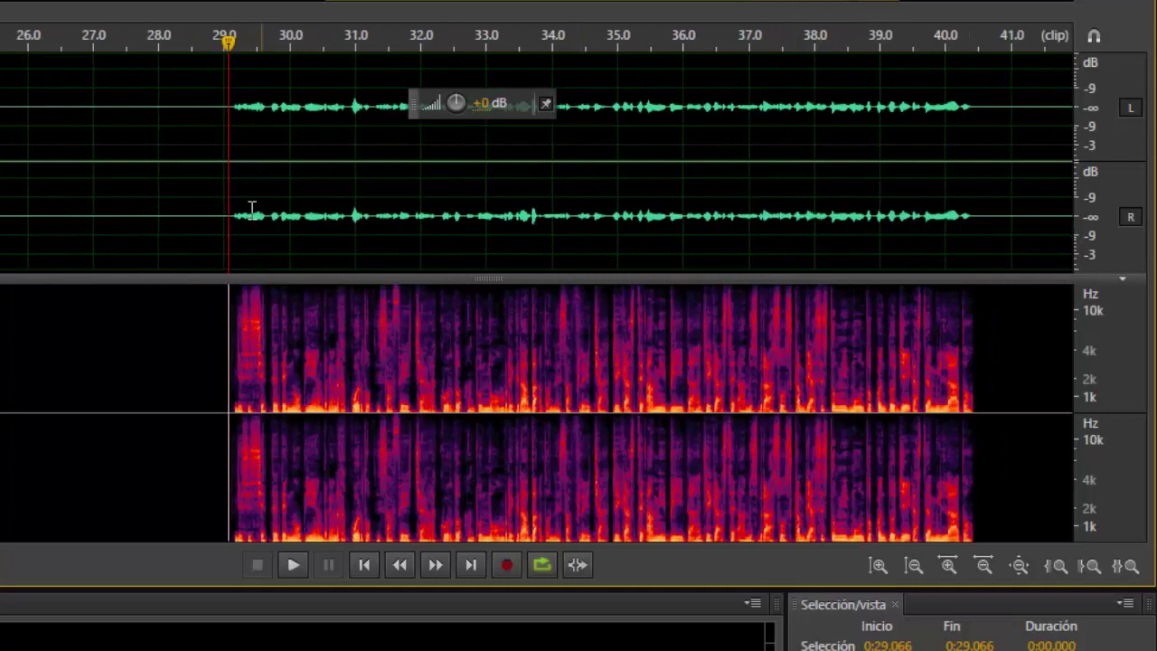
pyautogui.click(207, 209)
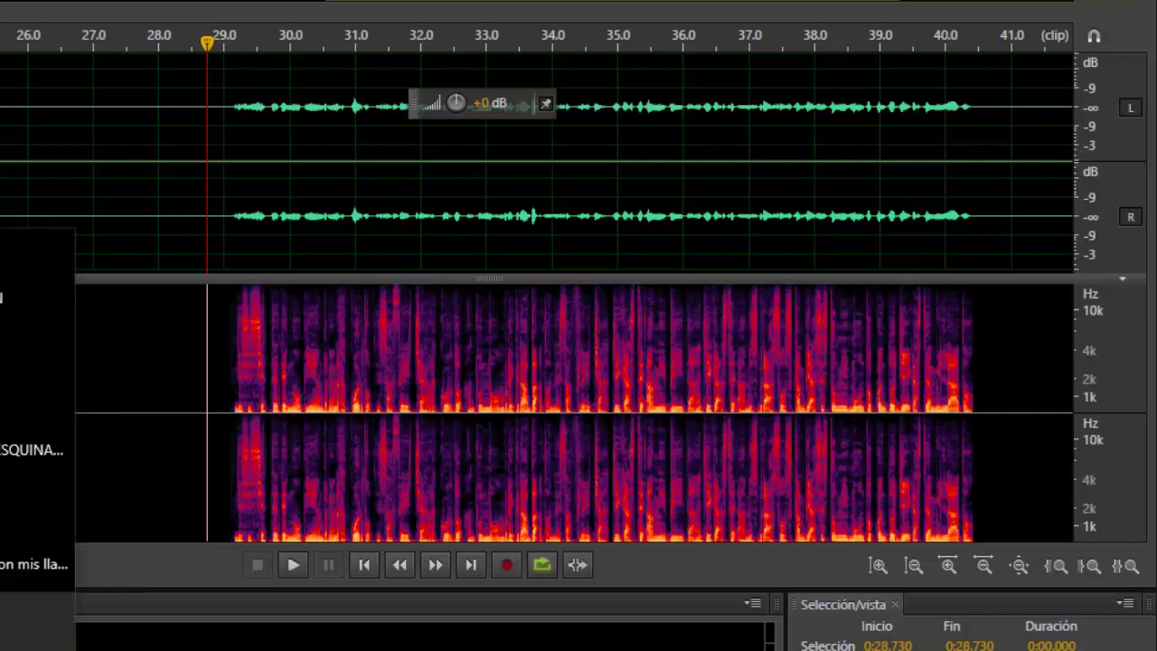
pyautogui.click(244, 184)
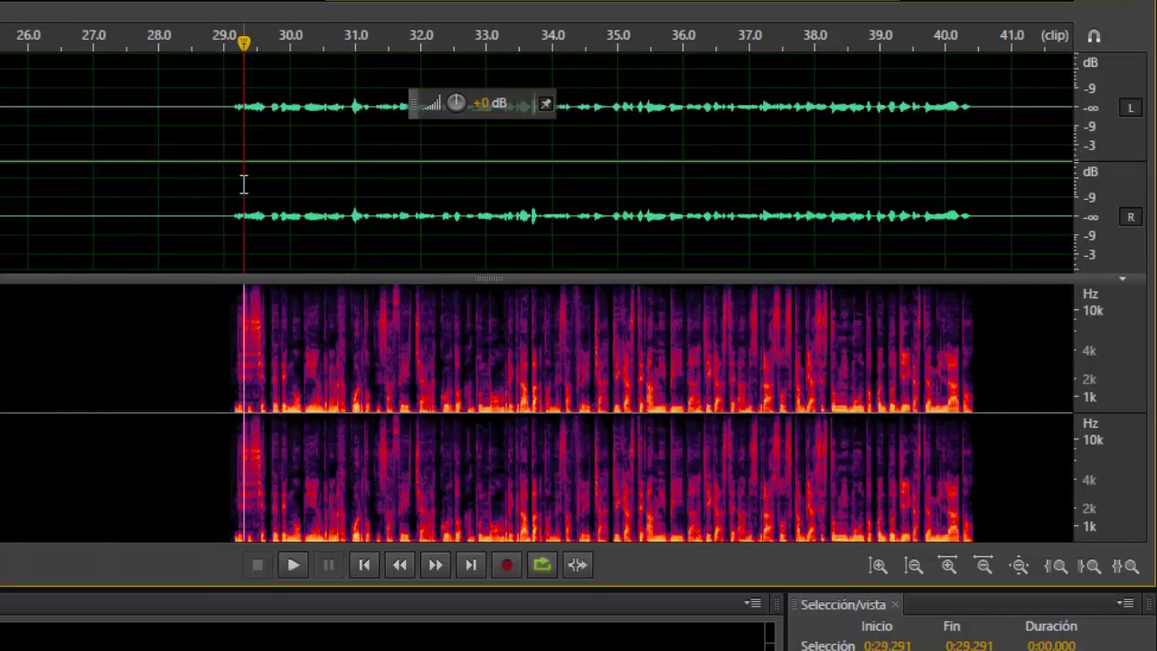
pyautogui.click(184, 191)
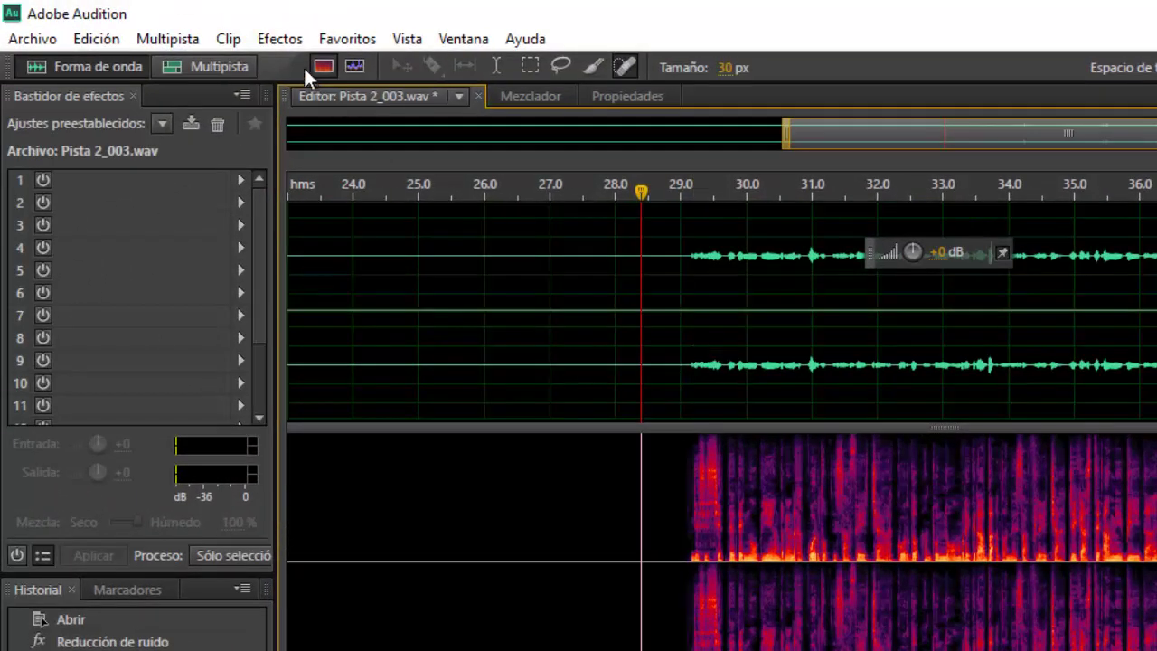
# Step: Open the Procesamiento dinámico effect and the Marcar audio diagnostics, closing each without applying anything
pyautogui.click(274, 40)
pyautogui.moveTo(374, 329)
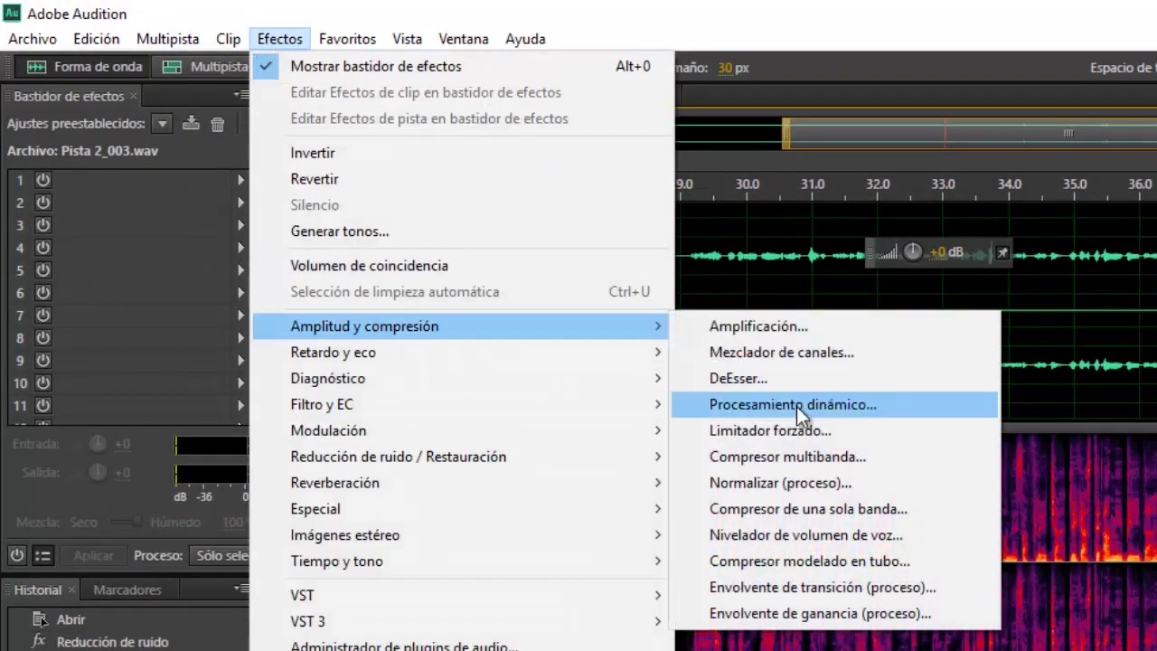
pyautogui.click(793, 404)
pyautogui.click(1084, 18)
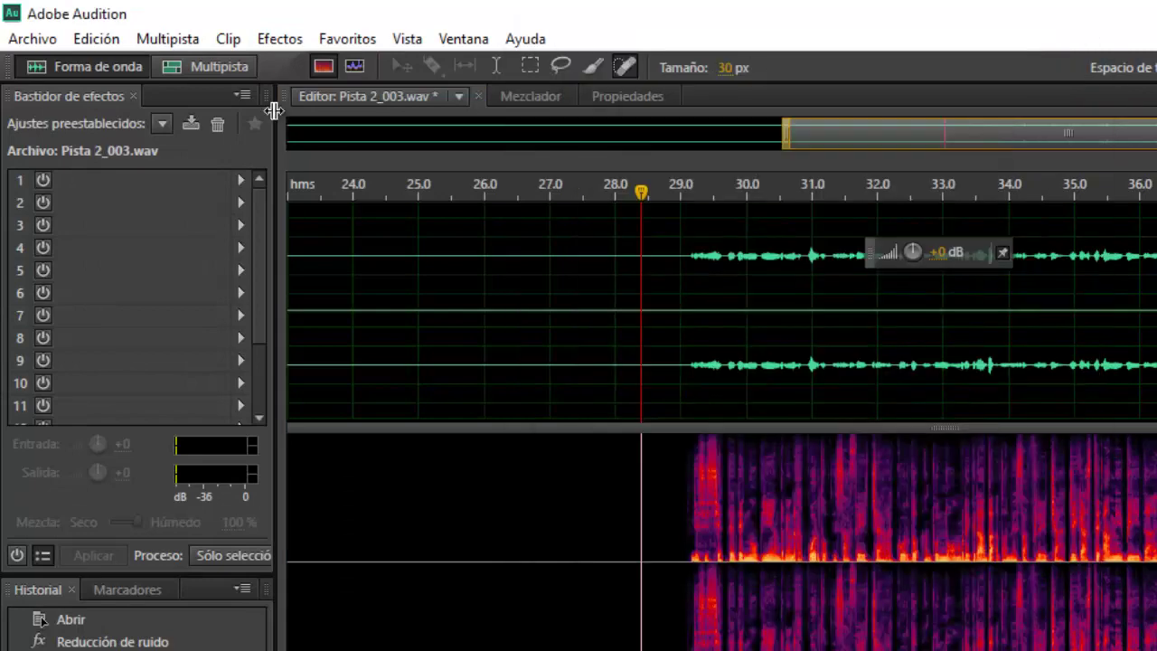
pyautogui.click(276, 38)
pyautogui.moveTo(316, 509)
pyautogui.click(746, 456)
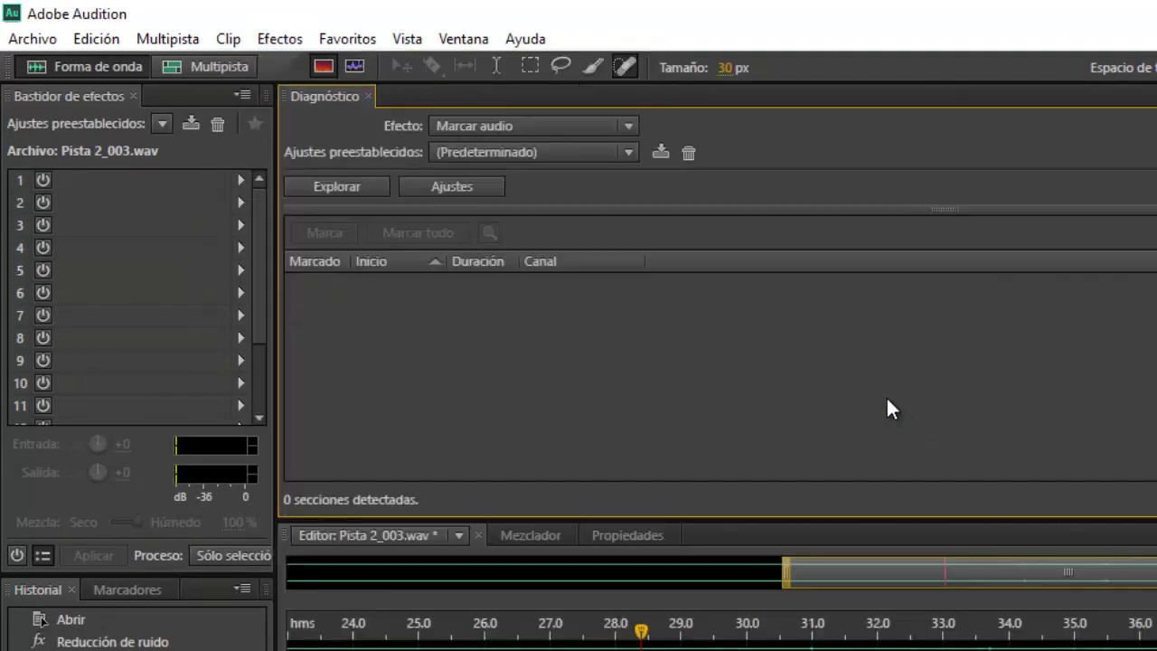
pyautogui.click(367, 96)
# Step: Hide the spectral display and add Ecualizador gráfico (10 bandas) to the first slot of the effects rack with its default settings
pyautogui.click(324, 67)
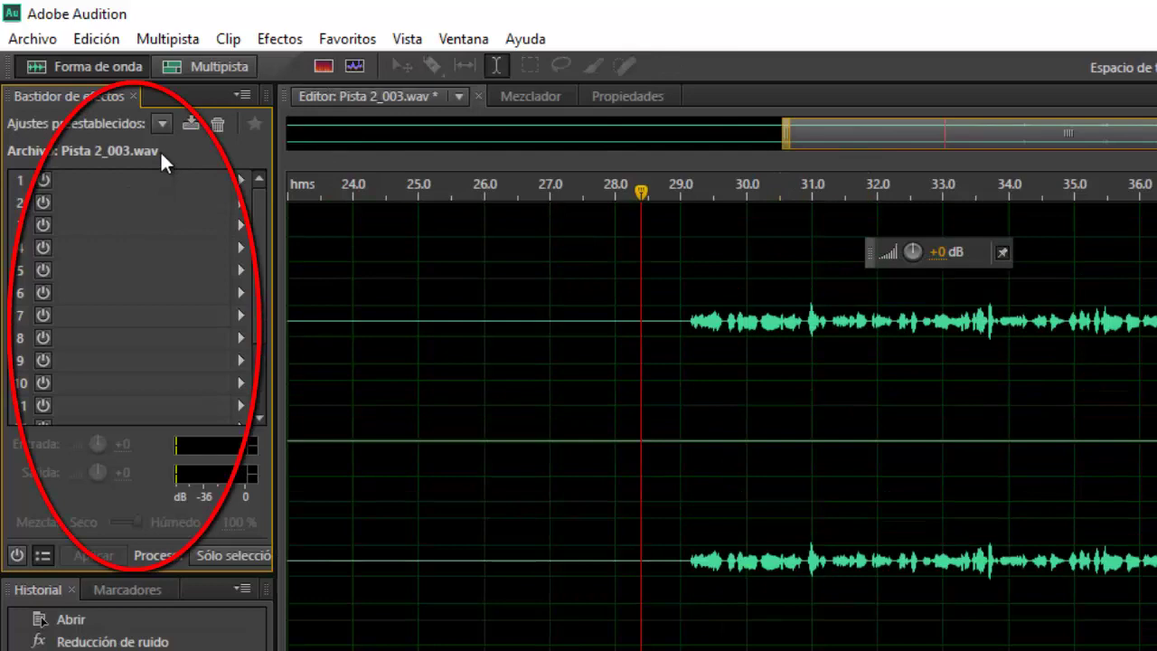
pyautogui.click(242, 181)
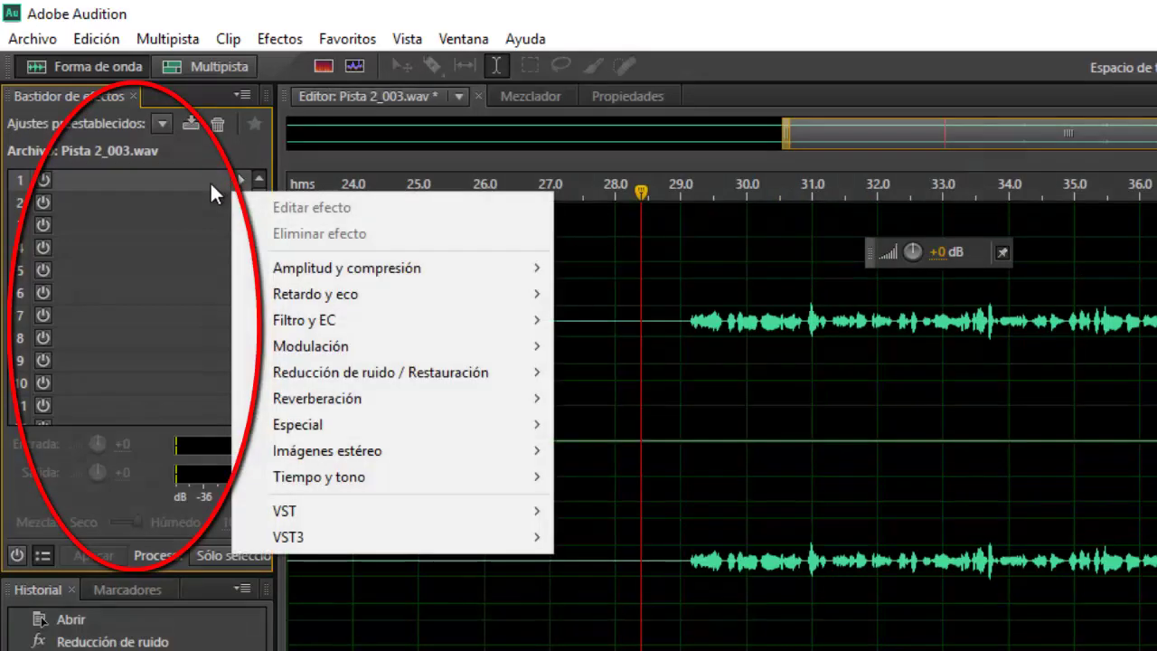
pyautogui.moveTo(291, 320)
pyautogui.click(563, 346)
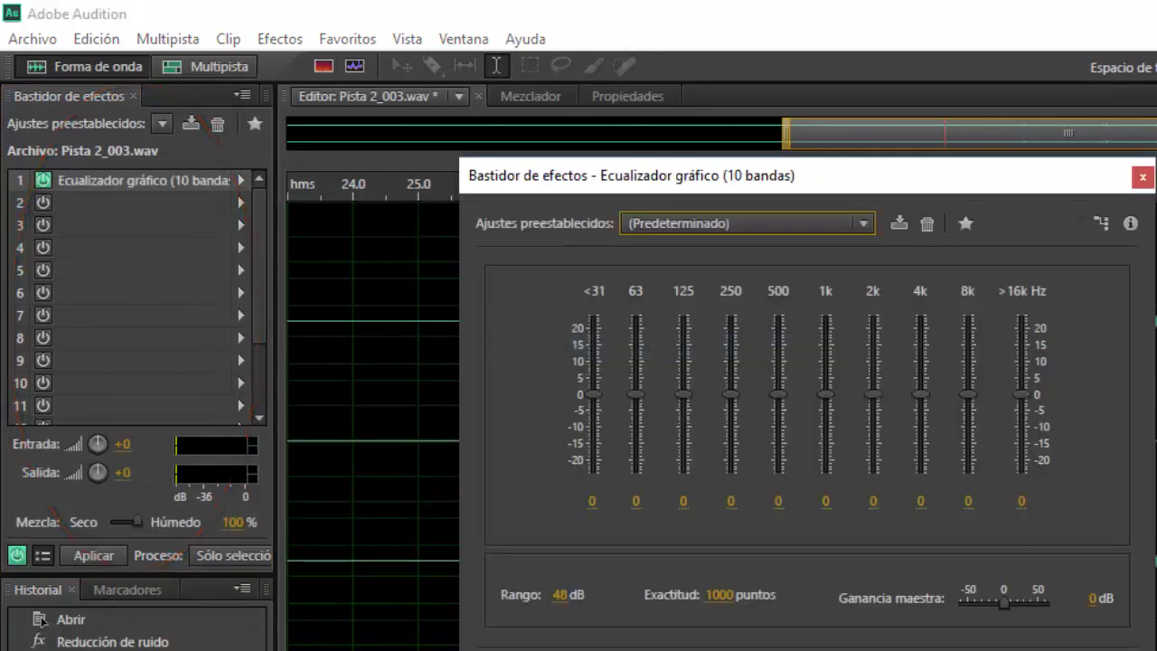
pyautogui.click(1143, 177)
# Step: Add Filtro FFT to the second slot of the effects rack and close its settings window
pyautogui.click(236, 202)
pyautogui.moveTo(336, 343)
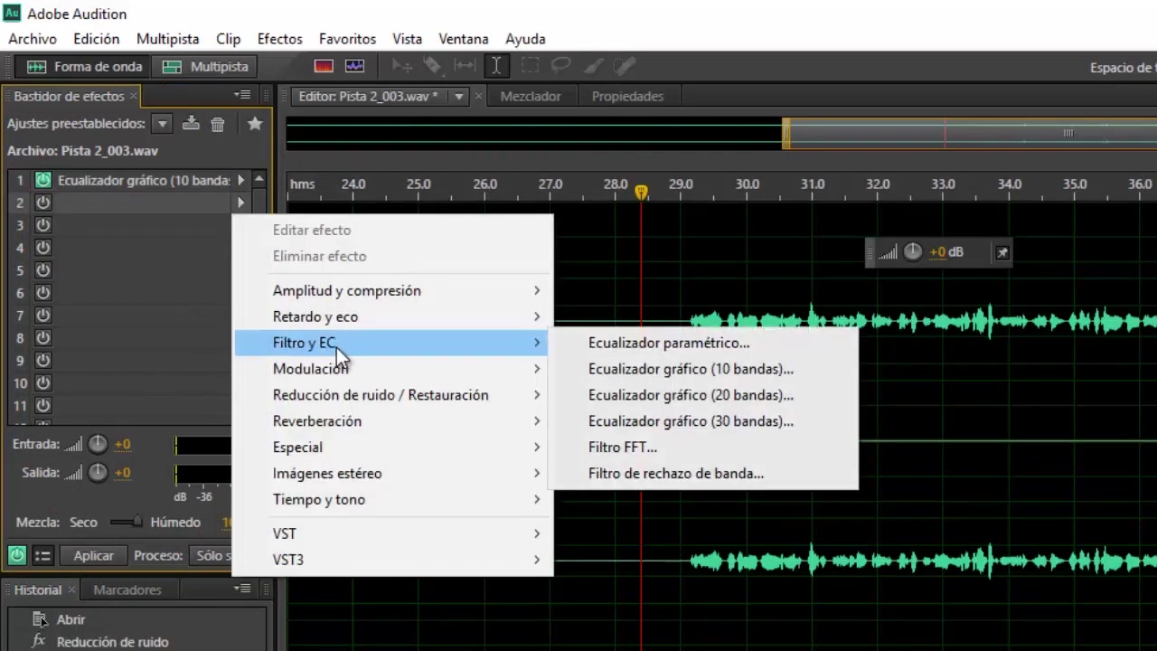
pyautogui.click(611, 443)
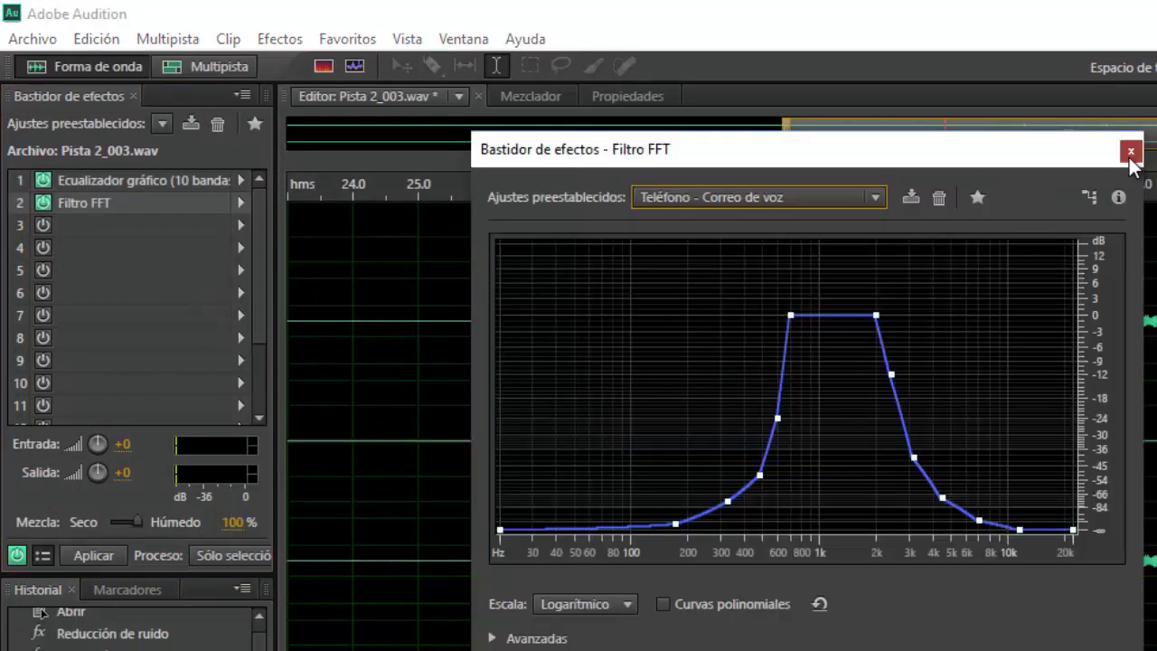
pyautogui.click(1129, 150)
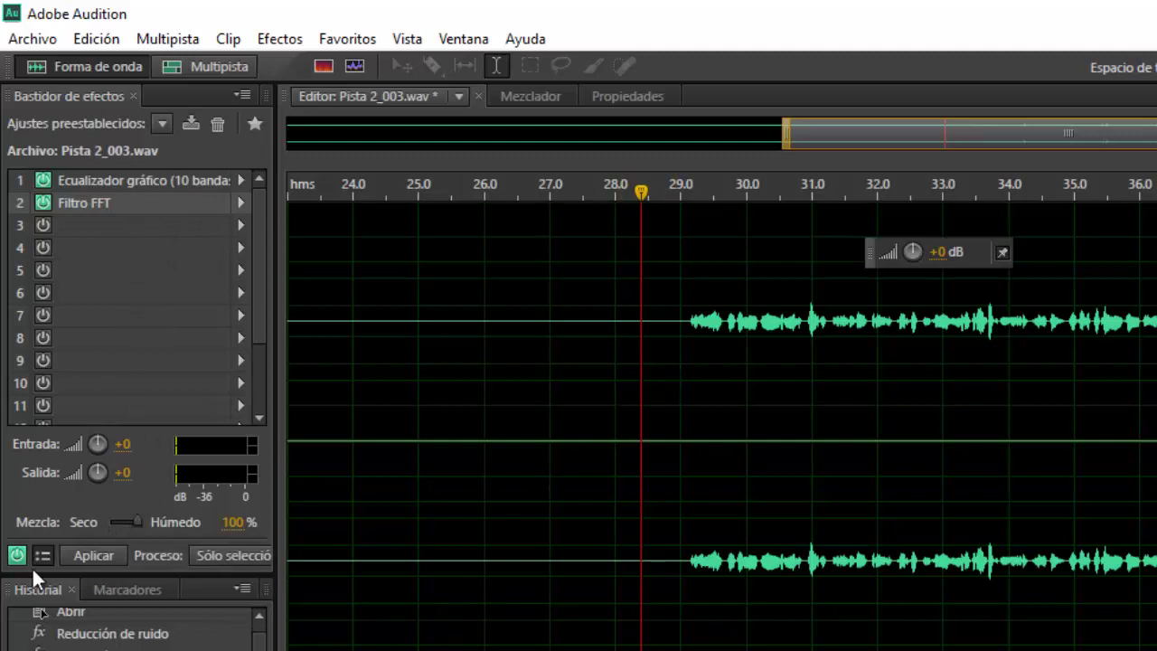
# Step: Play the voice from about 0:28.95 with the equalizer and FFT filter active, and stop playback
pyautogui.click(676, 394)
pyautogui.press('space')
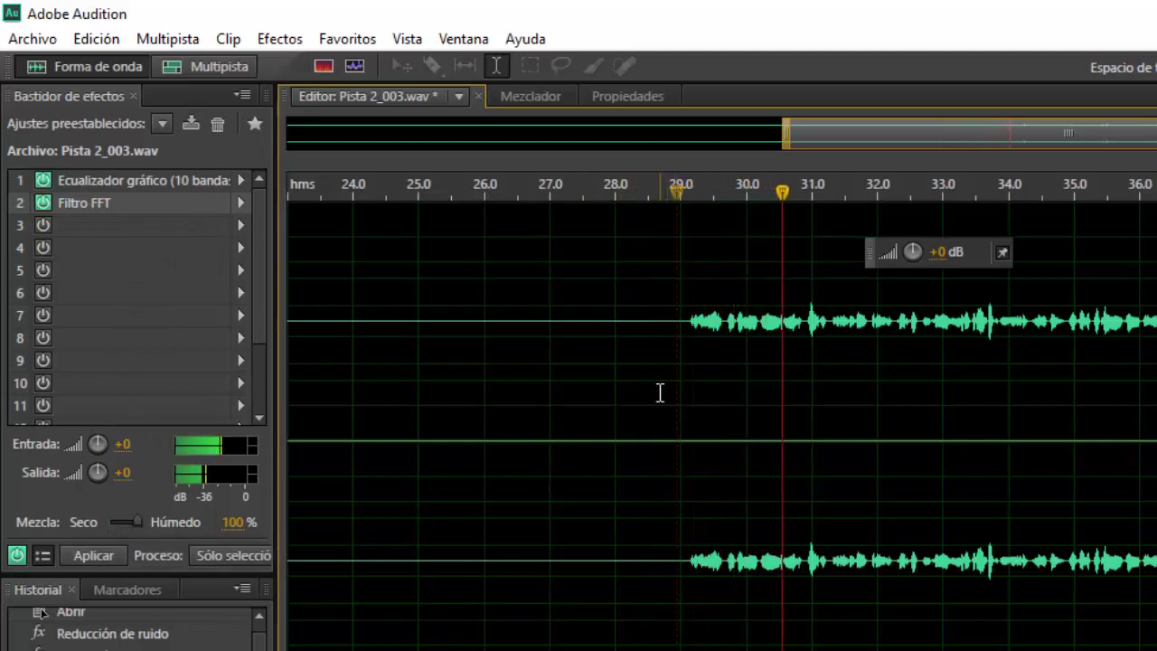
pyautogui.press('space')
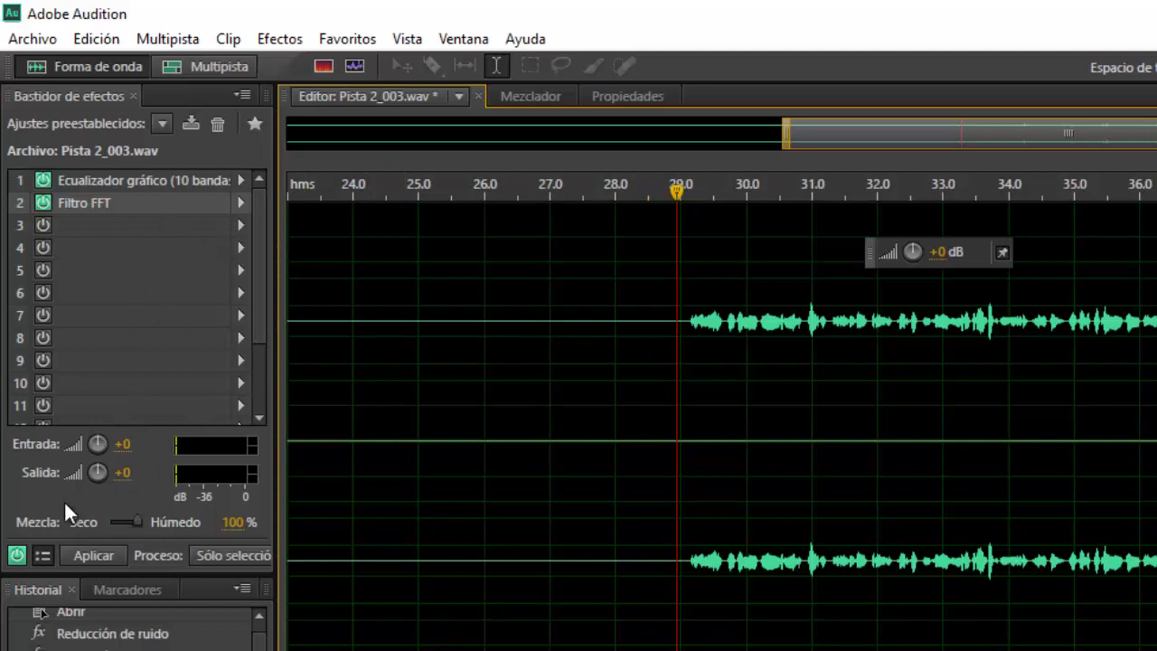
# Step: Compare the voice by playing it with all rack effects turned off and again with them turned back on
pyautogui.click(17, 555)
pyautogui.press('space')
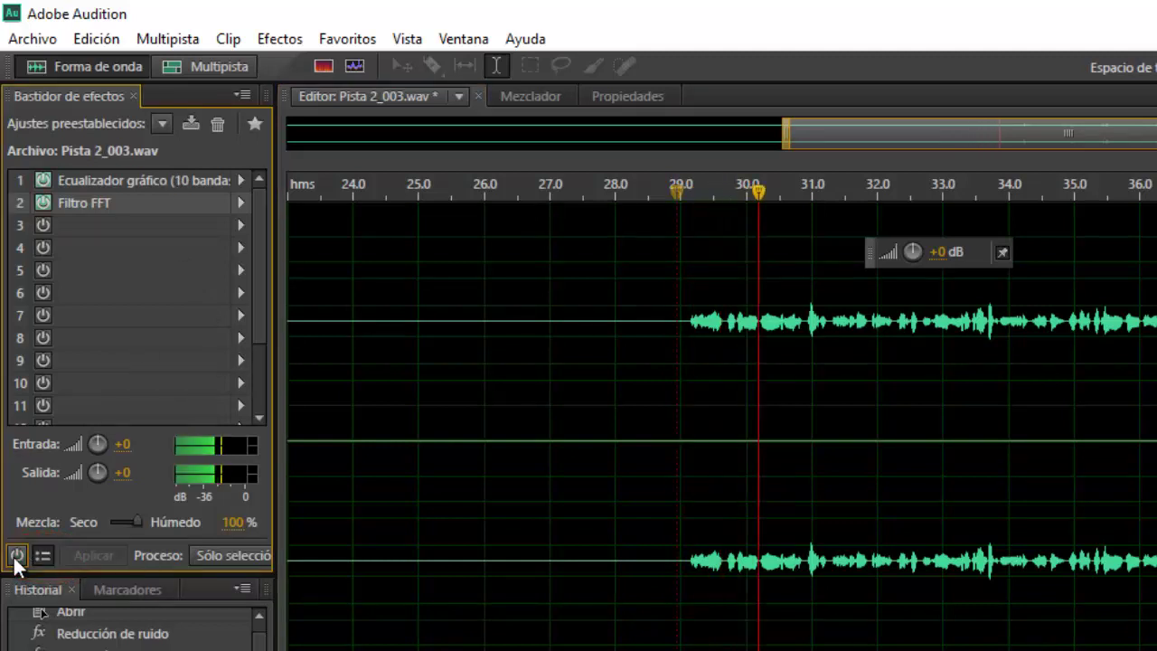
pyautogui.press('space')
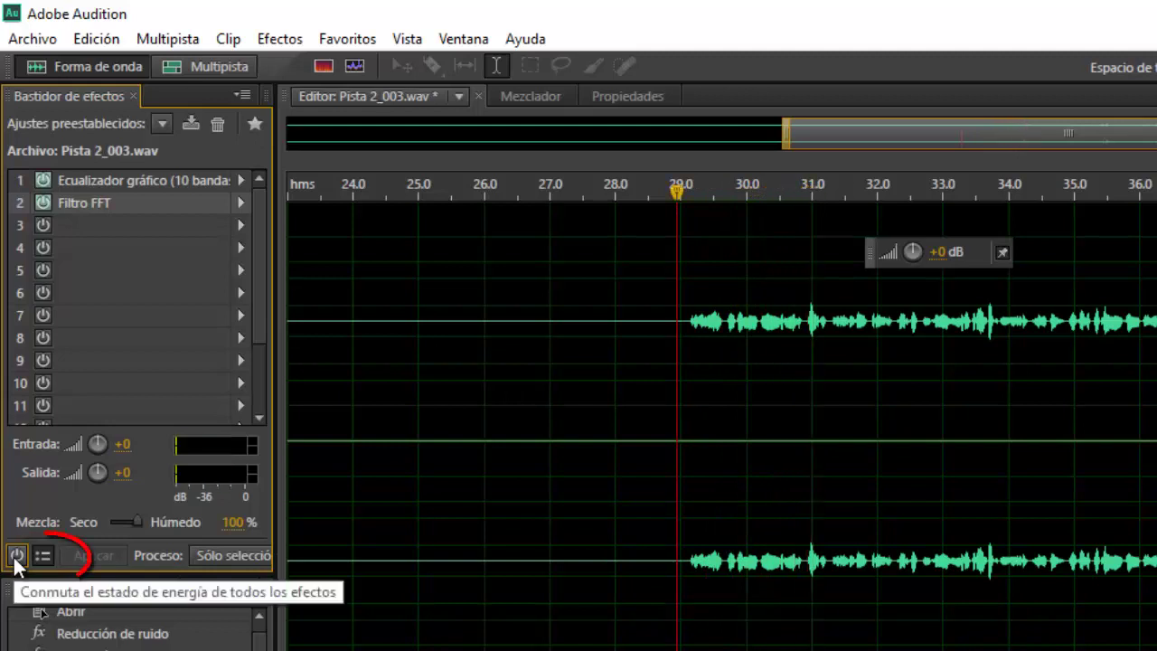
pyautogui.click(16, 555)
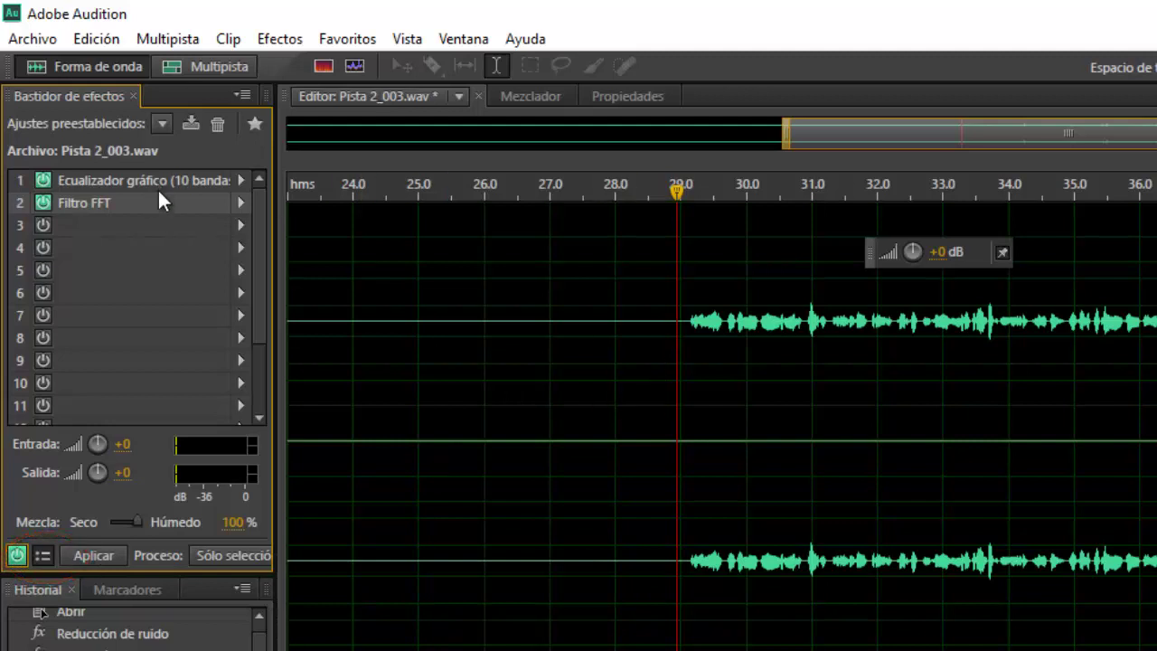
pyautogui.press('space')
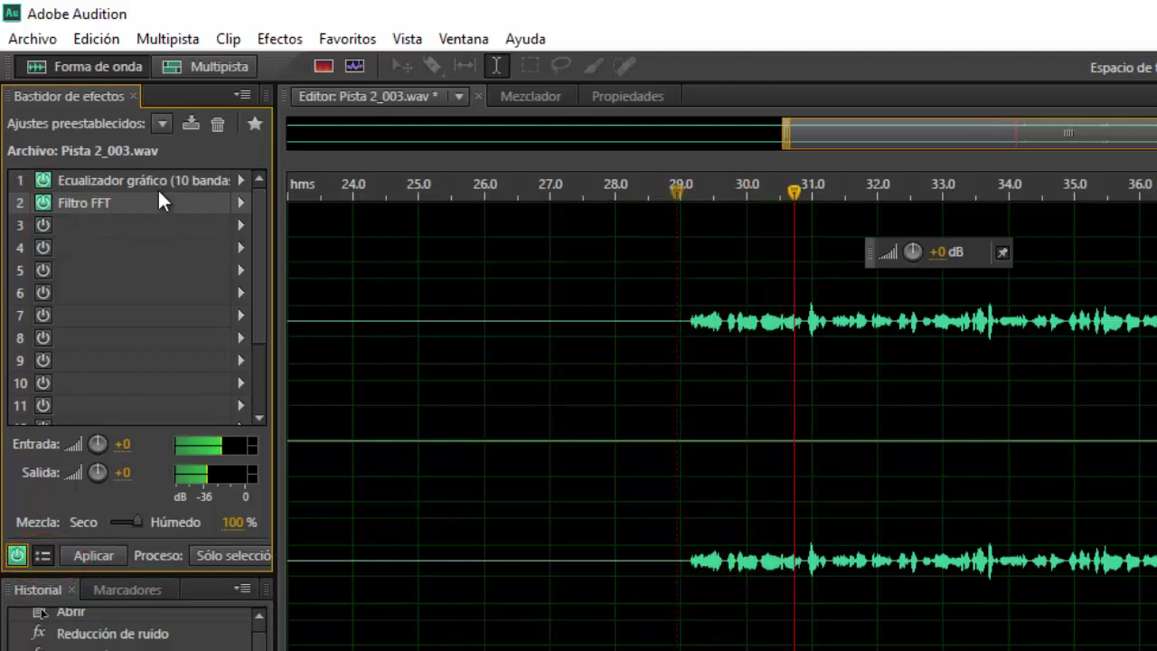
pyautogui.press('space')
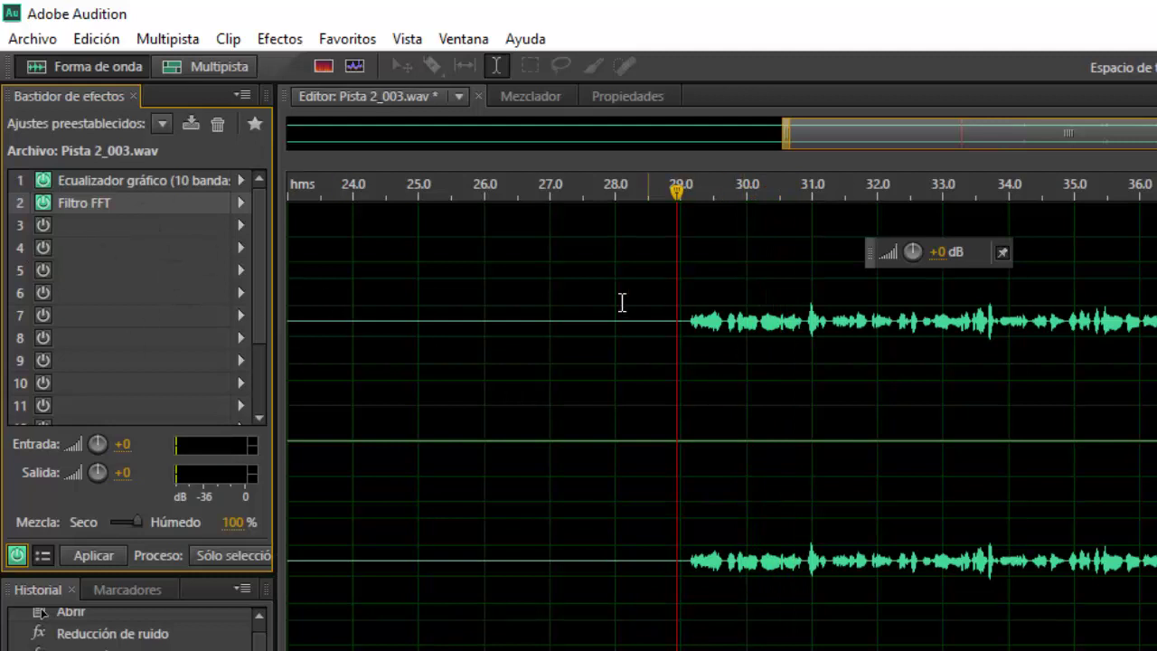
# Step: Place the playhead at about 0:28.5, then open the dialog for saving the effects rack as a preset and close it without saving
pyautogui.click(648, 386)
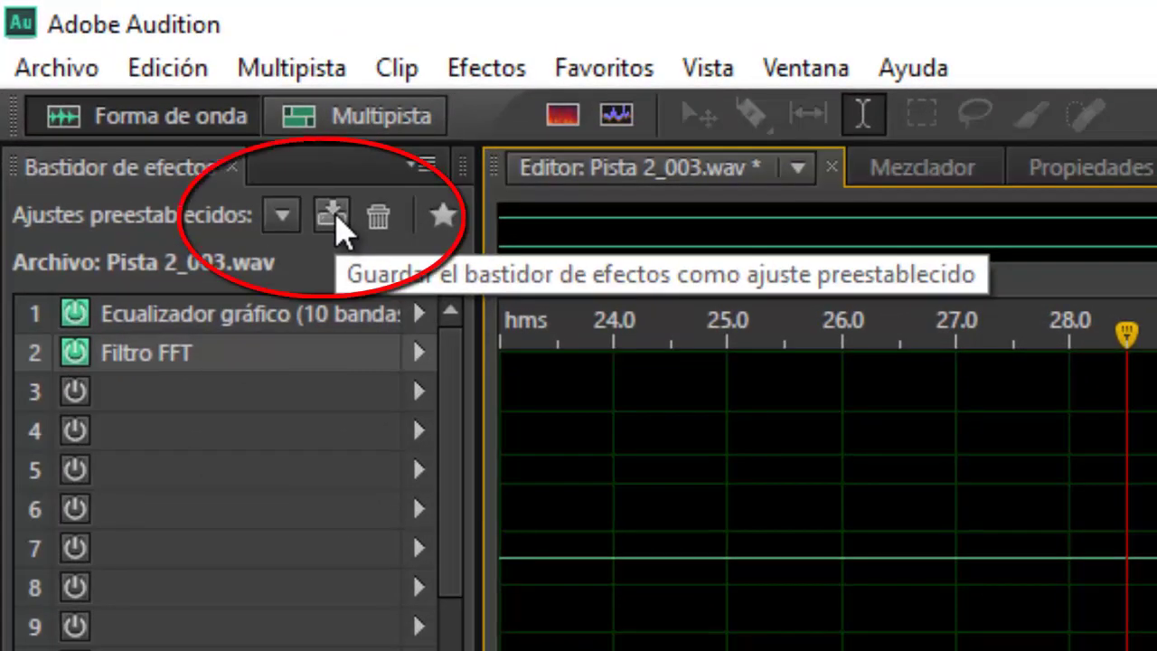
pyautogui.click(333, 217)
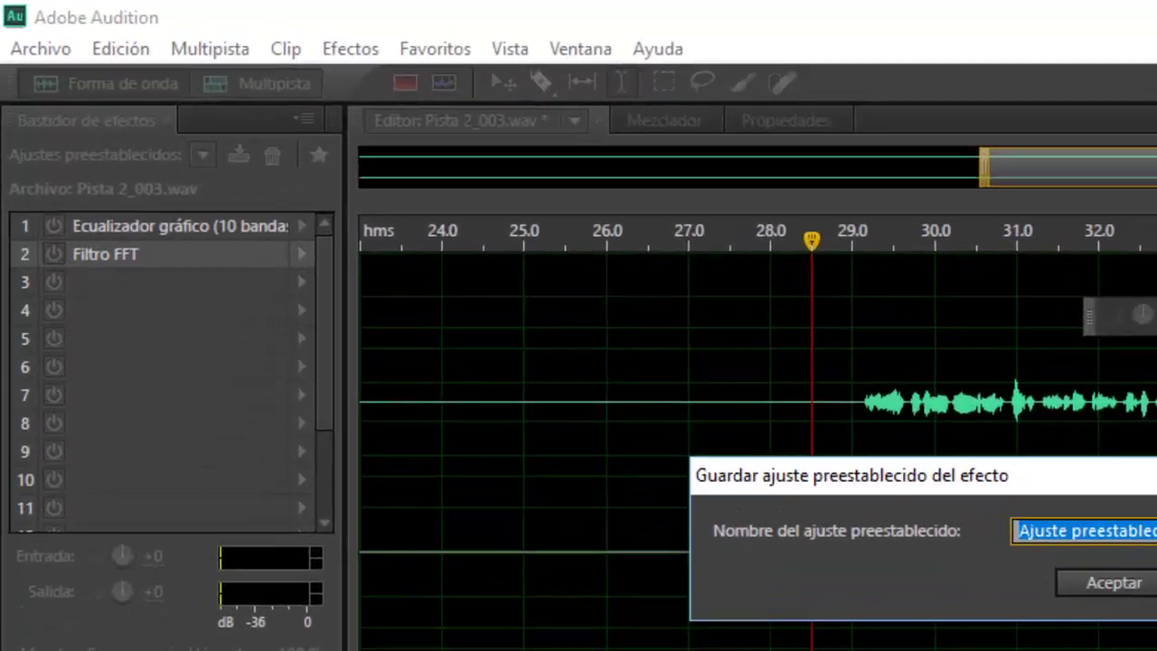
pyautogui.click(887, 414)
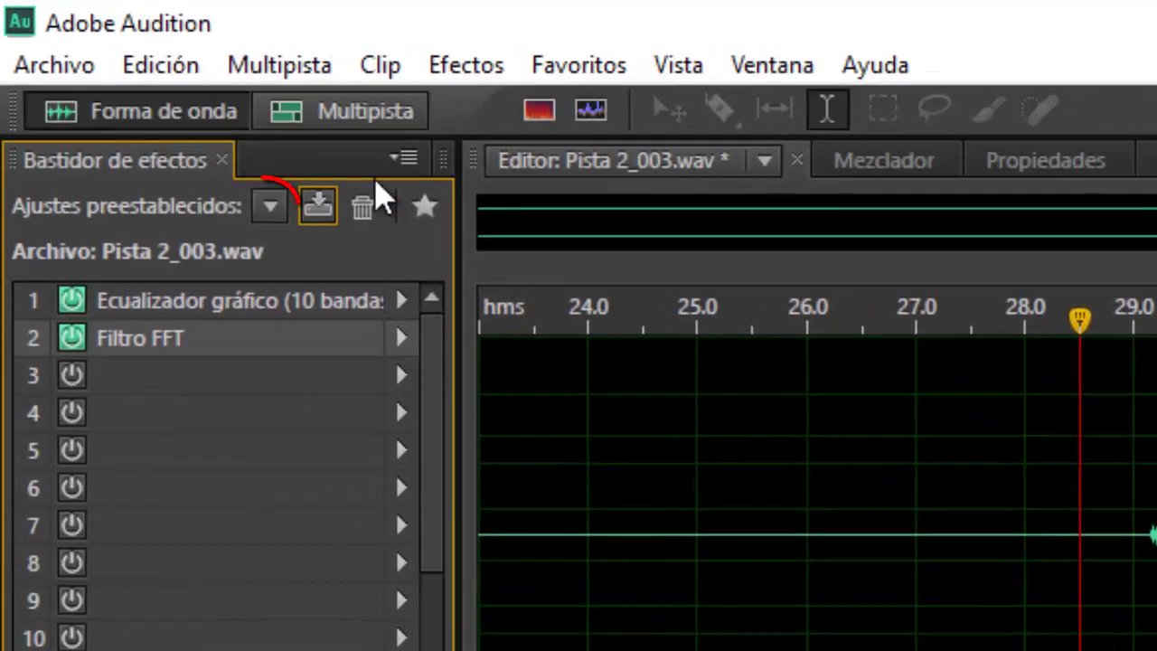
# Step: Load the rack preset containing AutoTuneVST, Ecualizador paramétrico and Reverberación de estudio
pyautogui.click(270, 206)
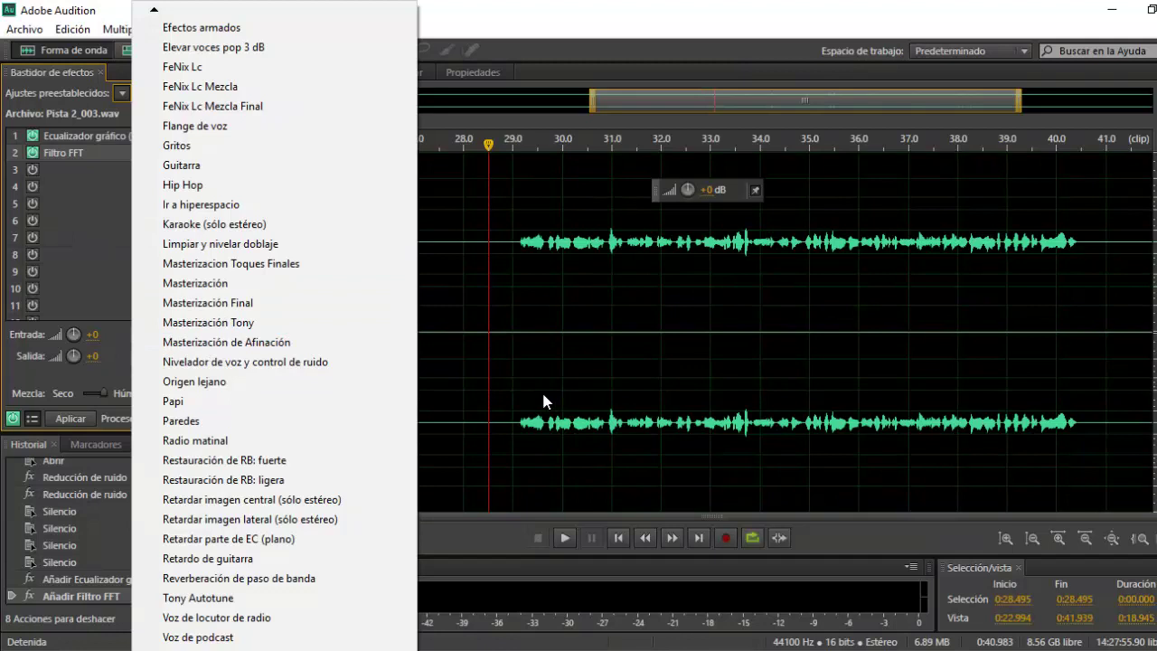
pyautogui.scroll(7, 238, 181)
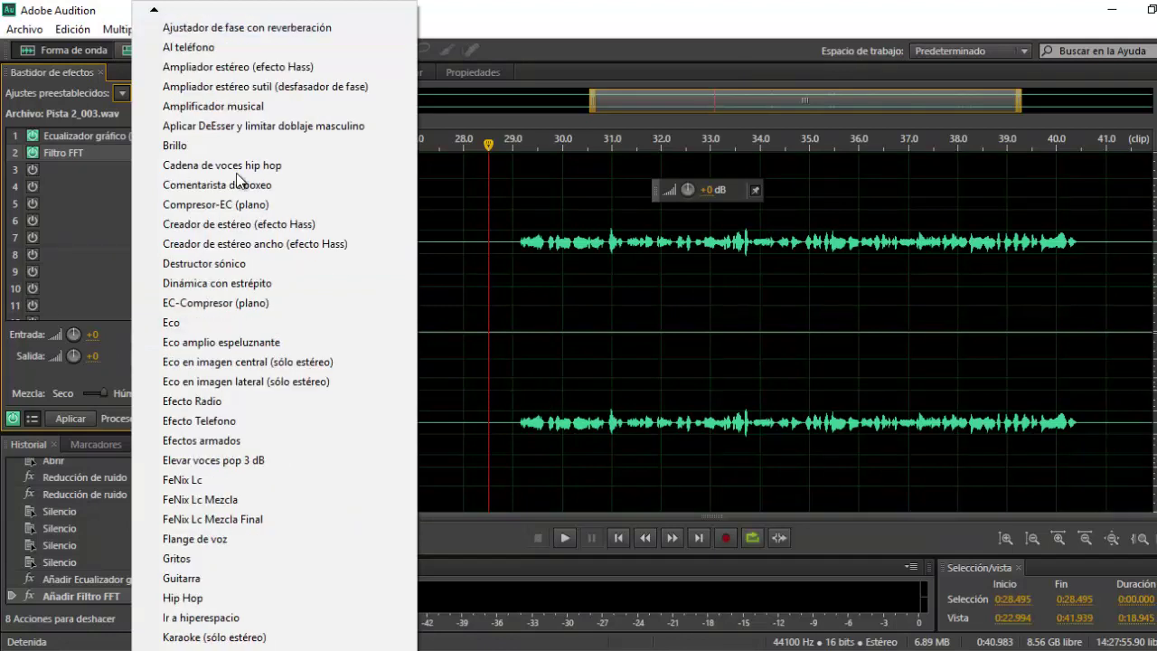
pyautogui.click(195, 37)
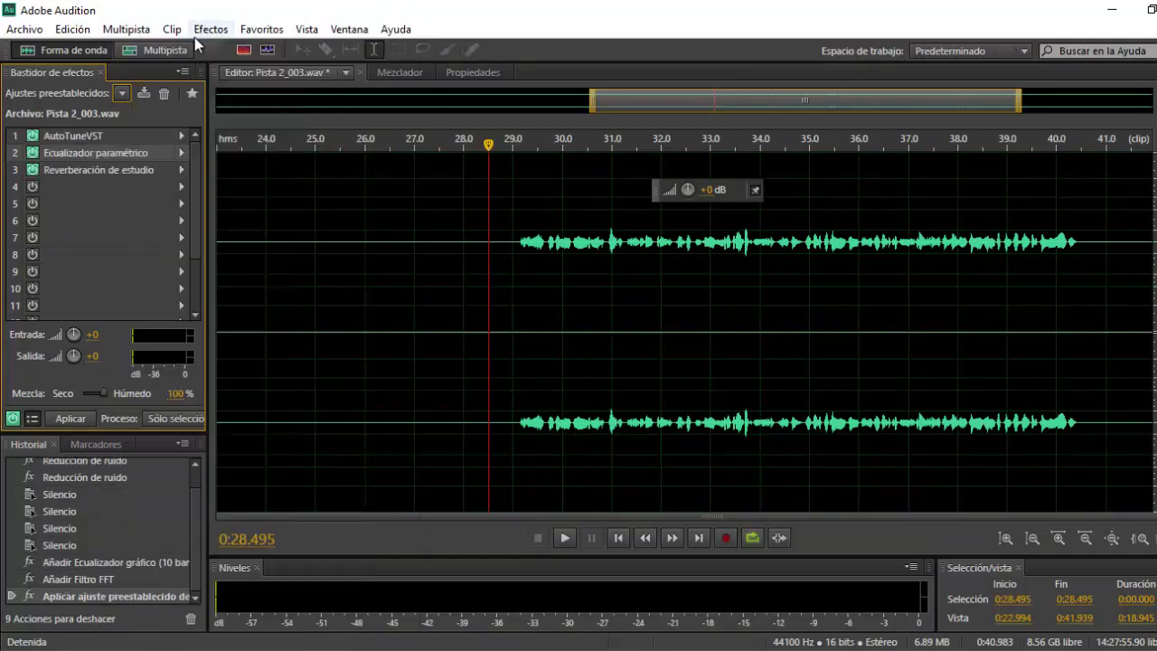
# Step: Load the FeNix Lc preset into the effects rack and place the playhead at about 0:28.04
pyautogui.click(121, 92)
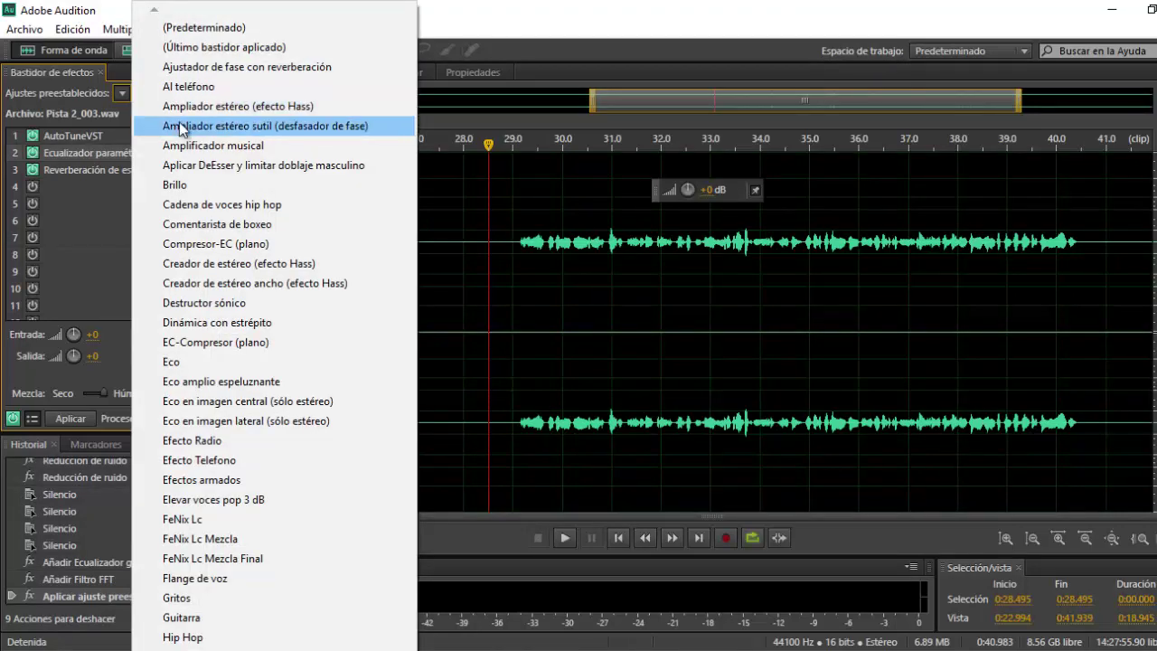
pyautogui.press('e')
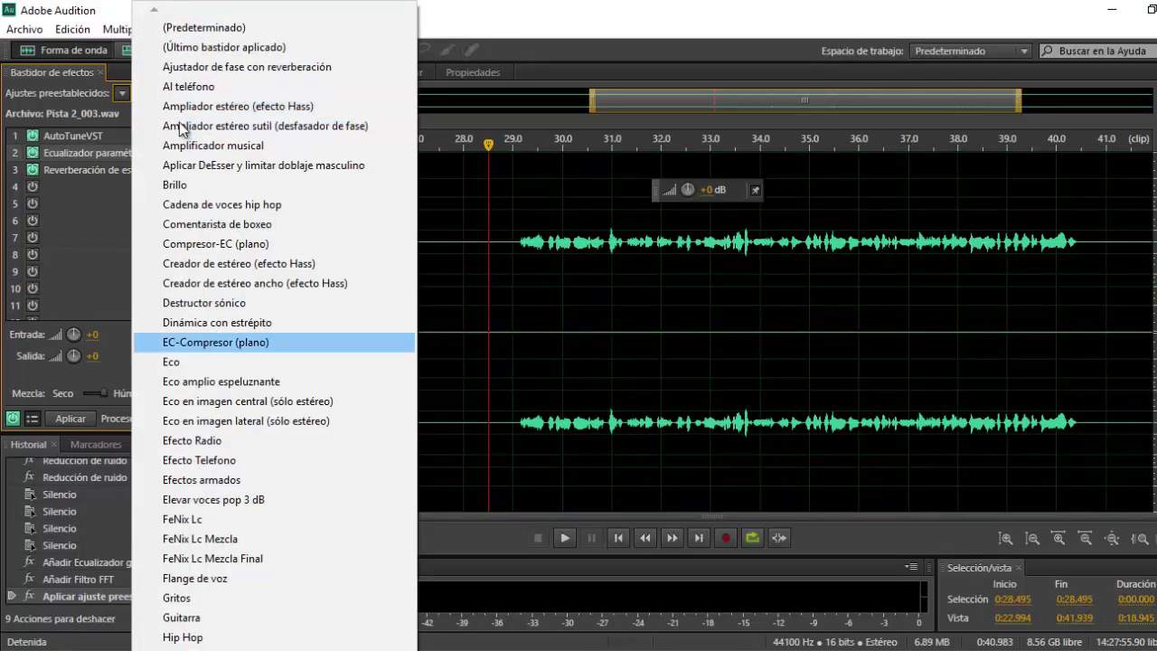
pyautogui.press('m')
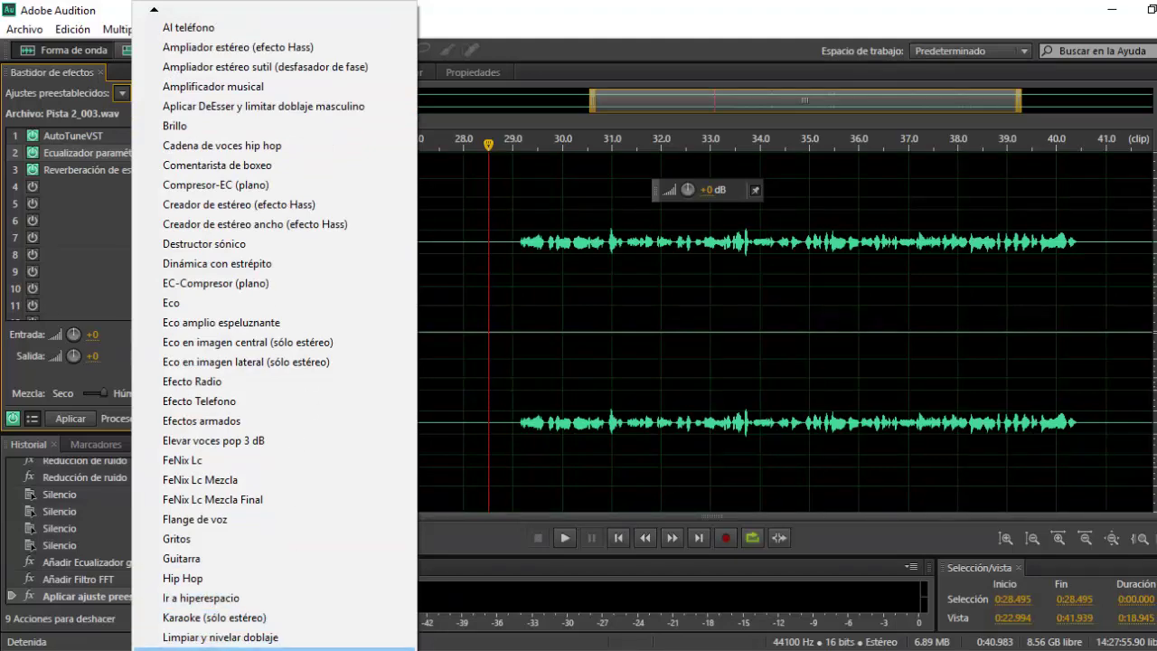
pyautogui.click(121, 93)
pyautogui.click(121, 93)
pyautogui.press('f')
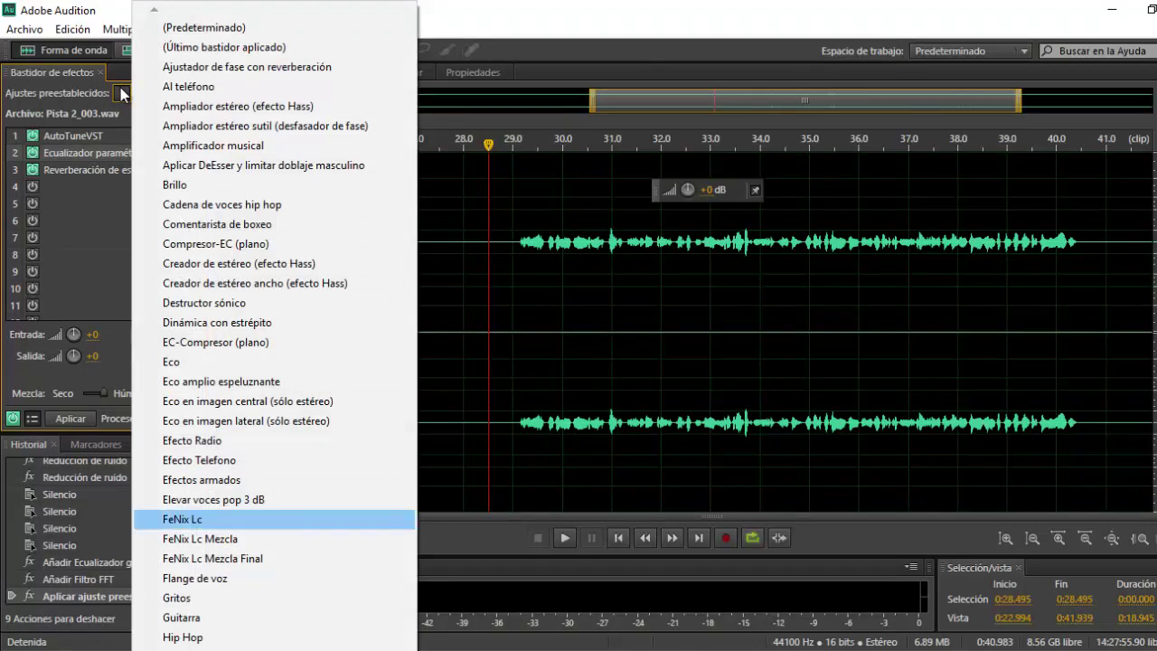
pyautogui.click(148, 522)
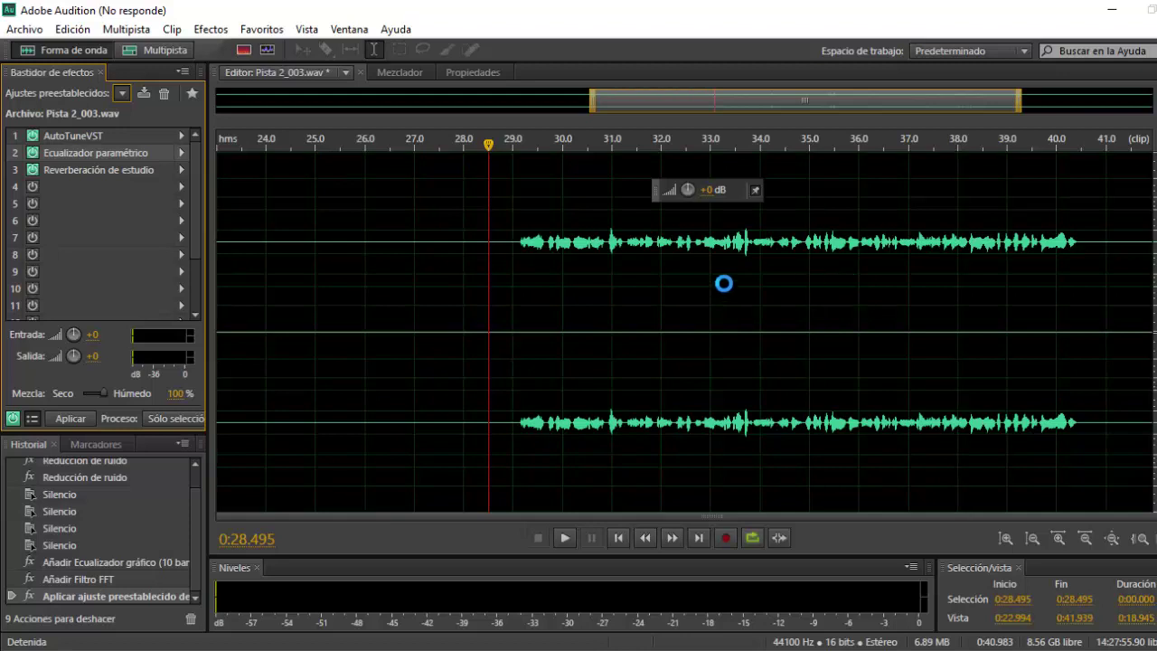
pyautogui.click(467, 262)
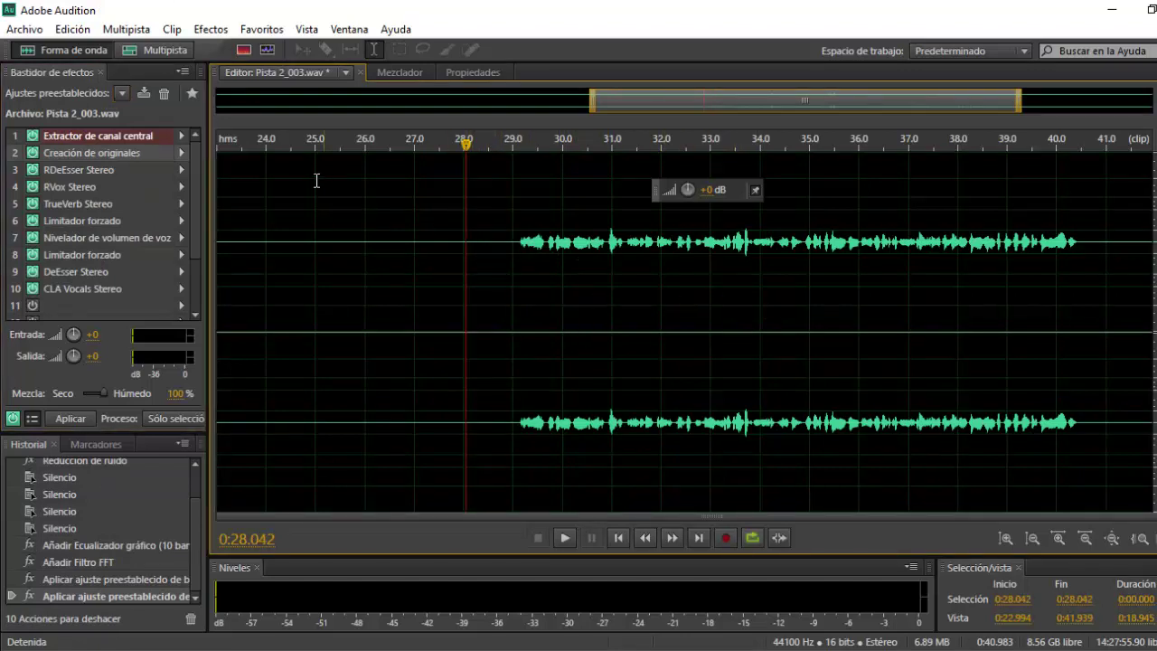
pyautogui.click(121, 94)
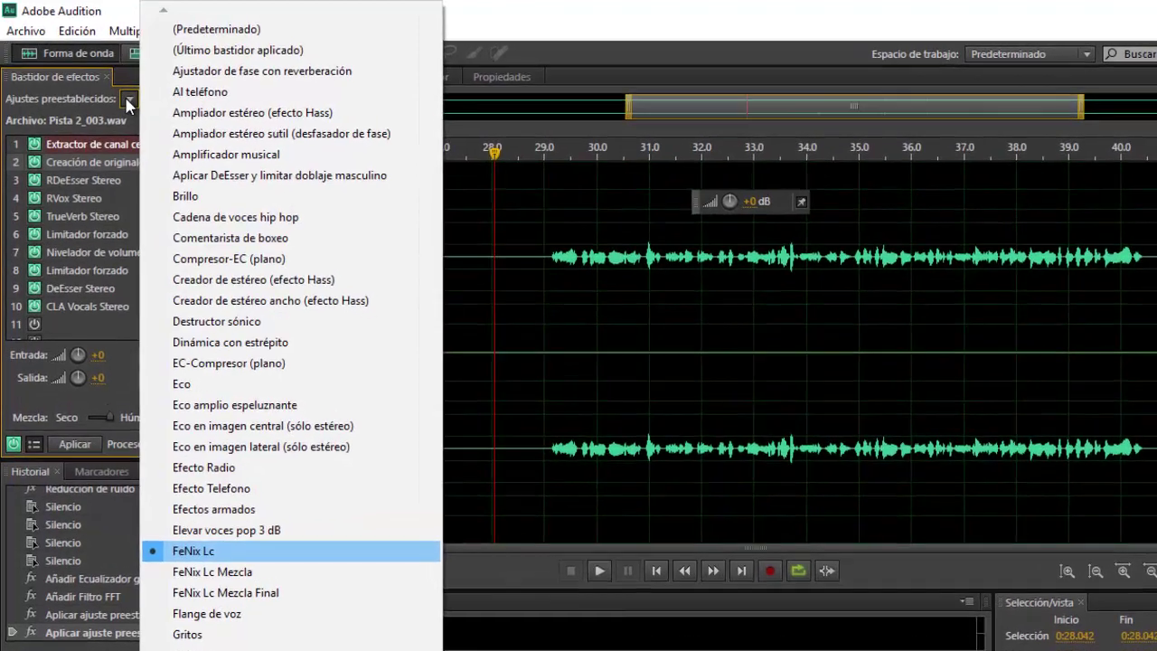
pyautogui.click(127, 101)
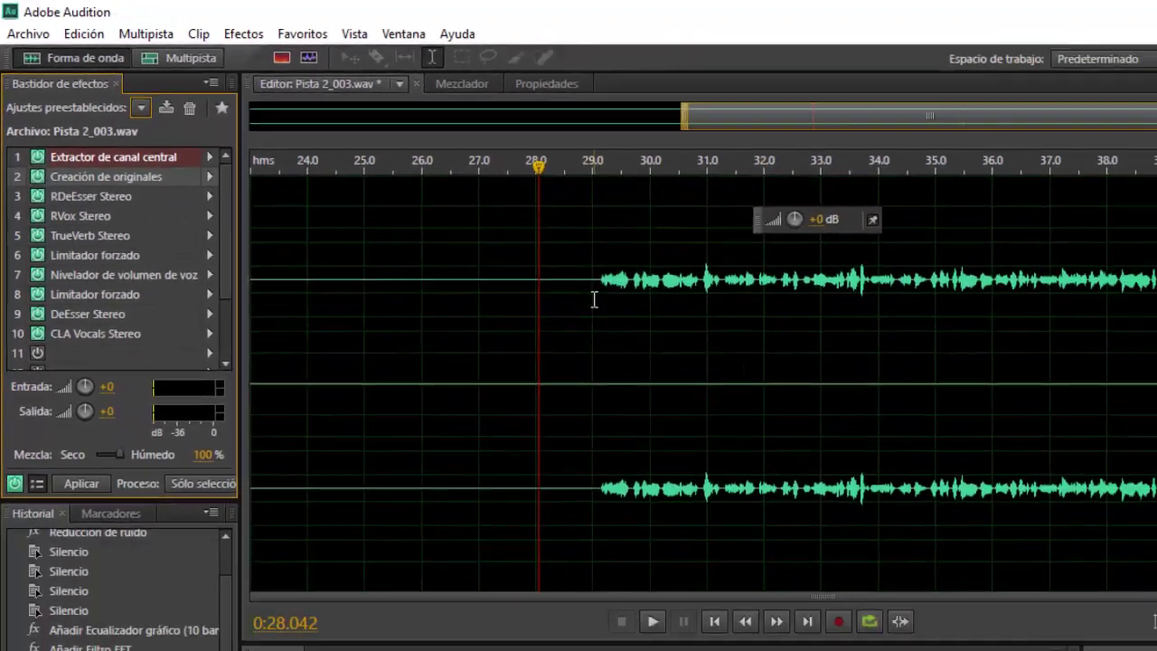
# Step: Play the voice from about 0:28.97 with all the FeNix Lc rack effects turned on
pyautogui.click(942, 475)
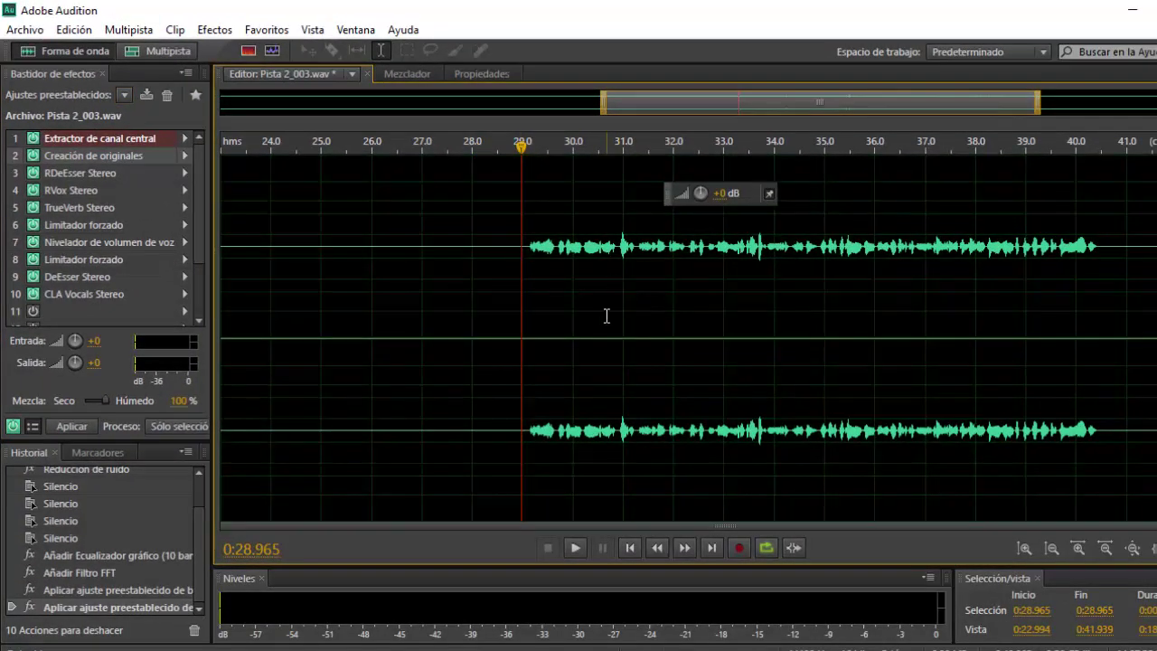
pyautogui.press('space')
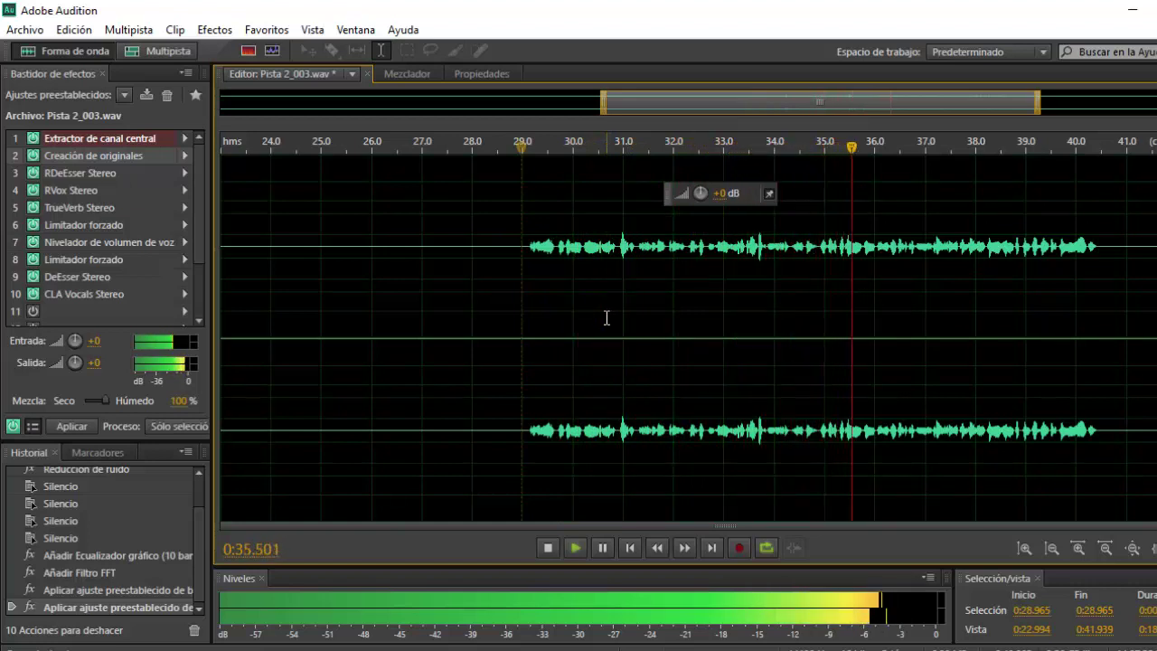
pyautogui.press('space')
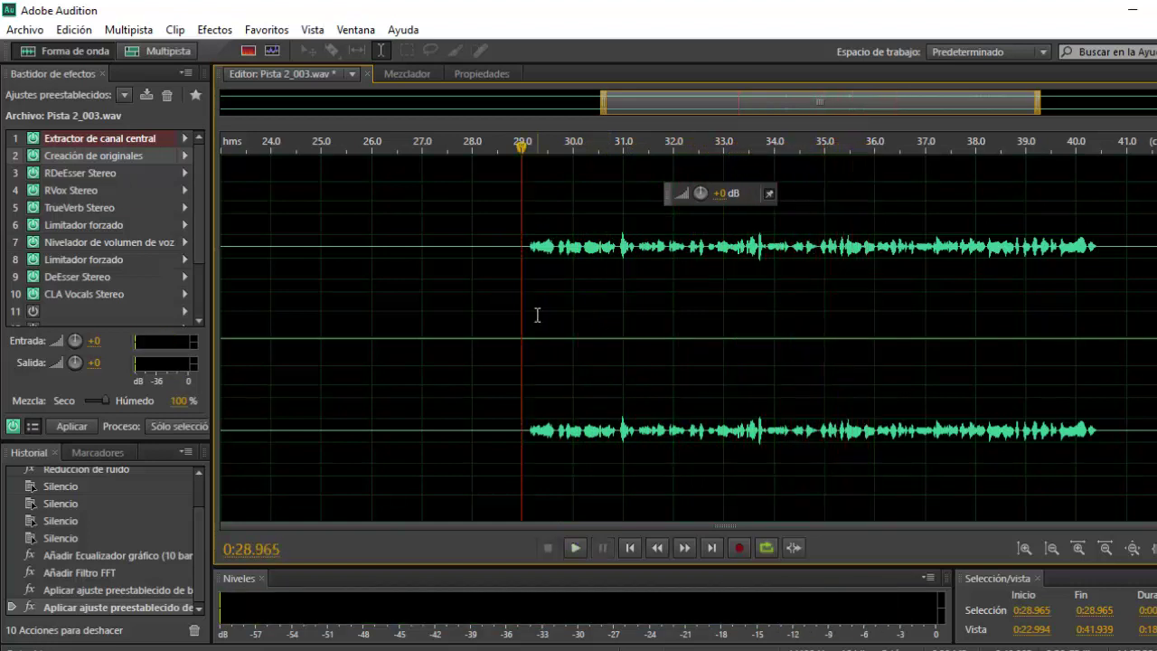
# Step: Place the playhead at about 0:28.46, then examine the CLA Vocals Stereo settings and close them without changes
pyautogui.click(496, 275)
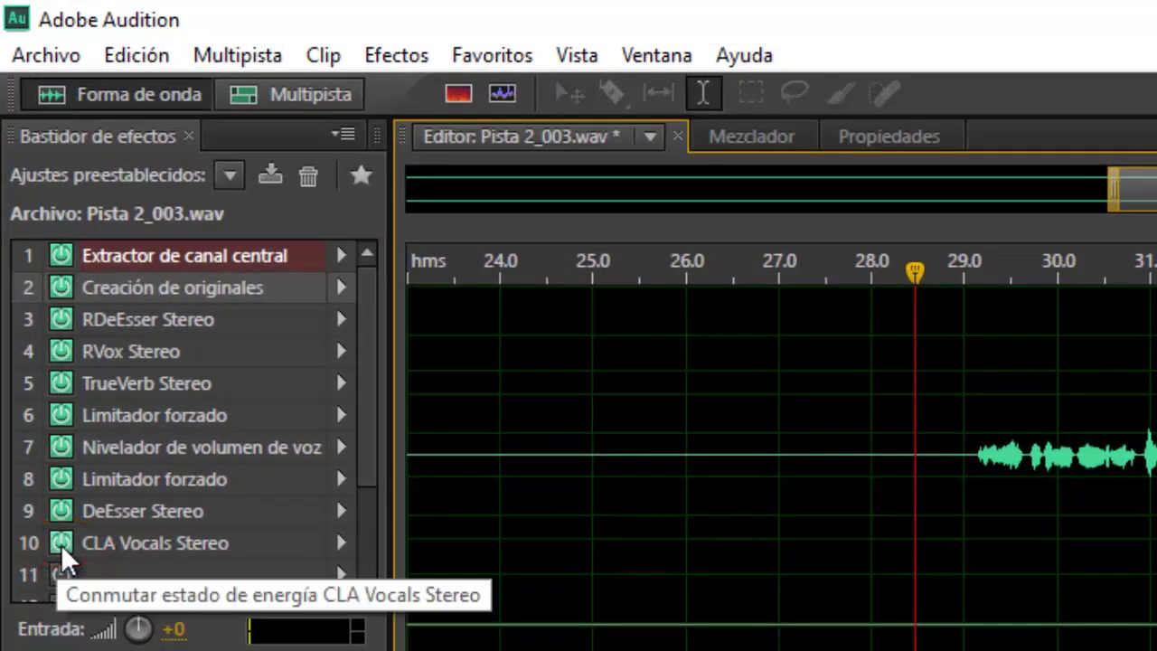
pyautogui.doubleClick(150, 542)
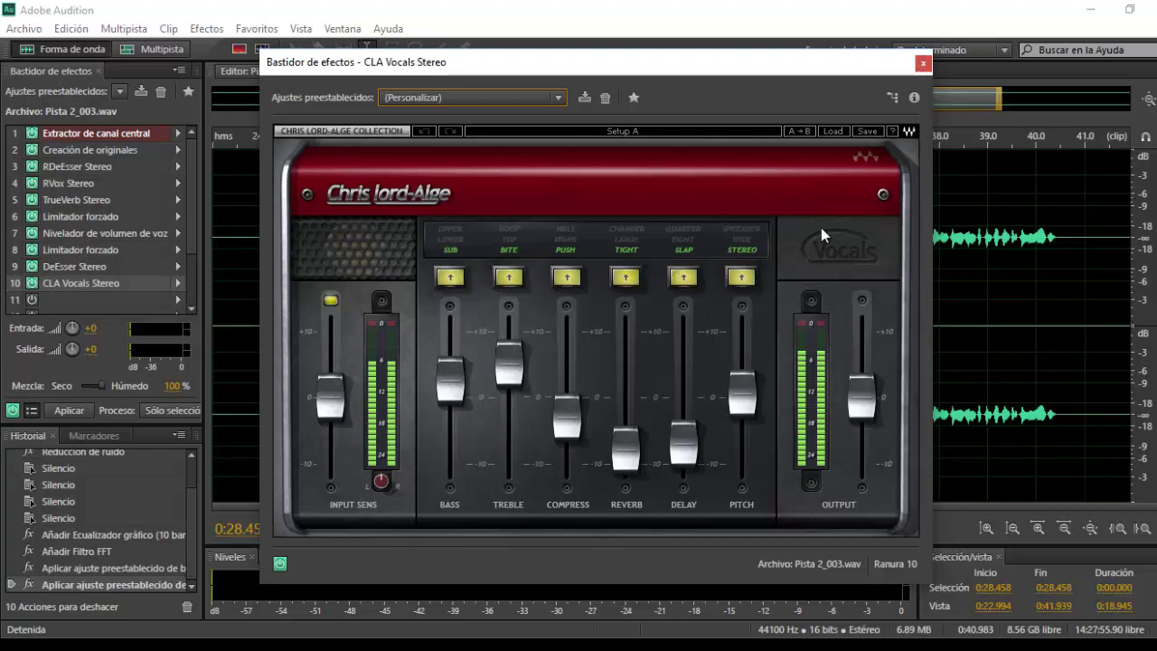
pyautogui.click(923, 64)
# Step: Compare the voice from about 0:28.91 with only CLA Vocals Stereo turned off and again with it turned back on
pyautogui.click(31, 284)
pyautogui.click(499, 285)
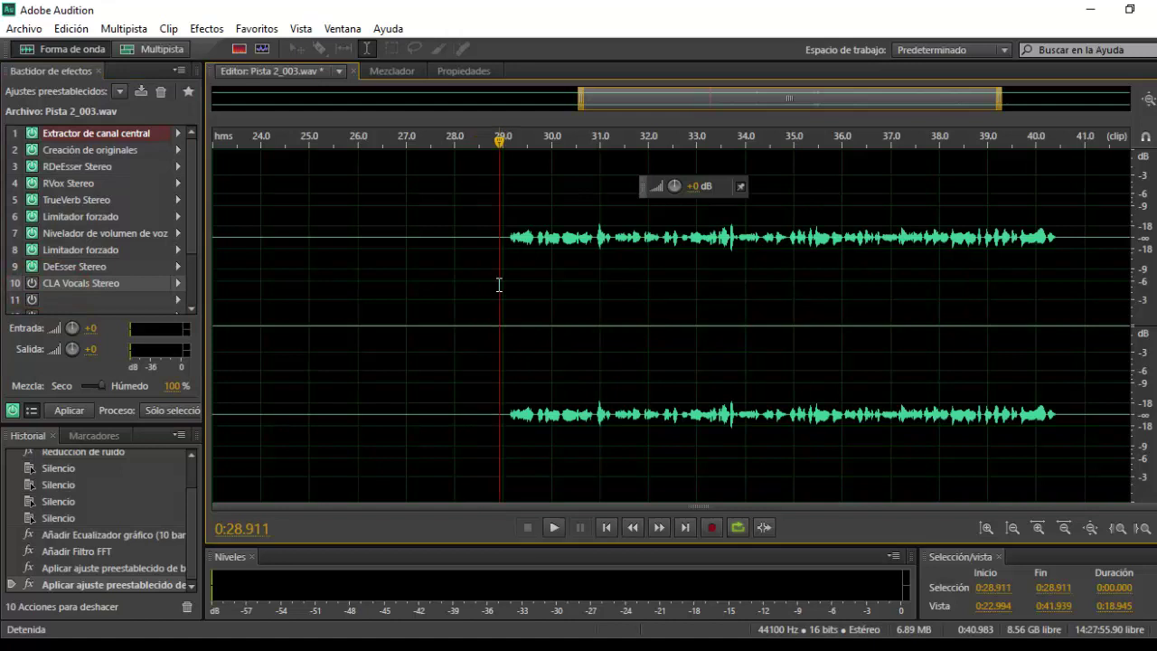
pyautogui.press('space')
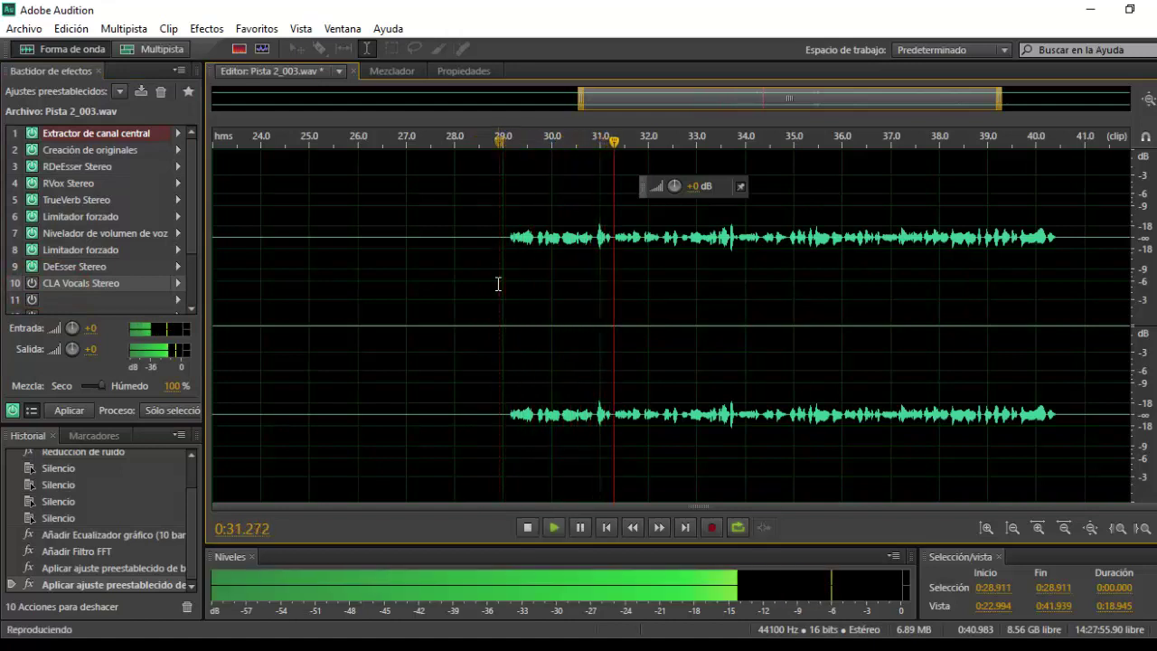
pyautogui.press('space')
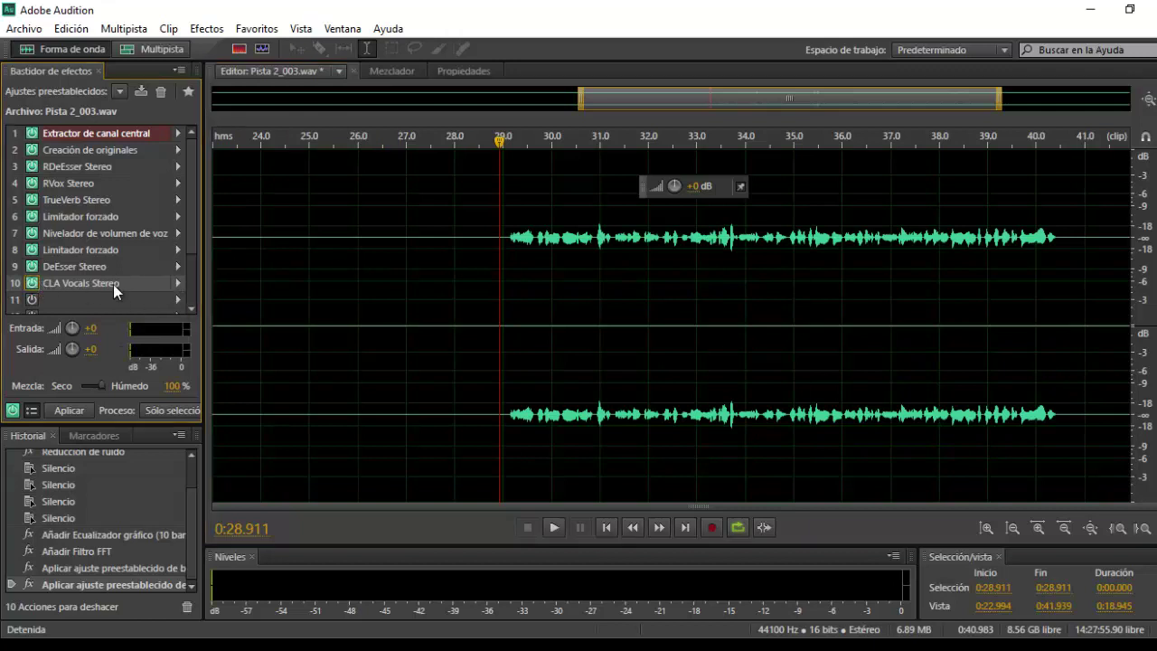
pyautogui.press('space')
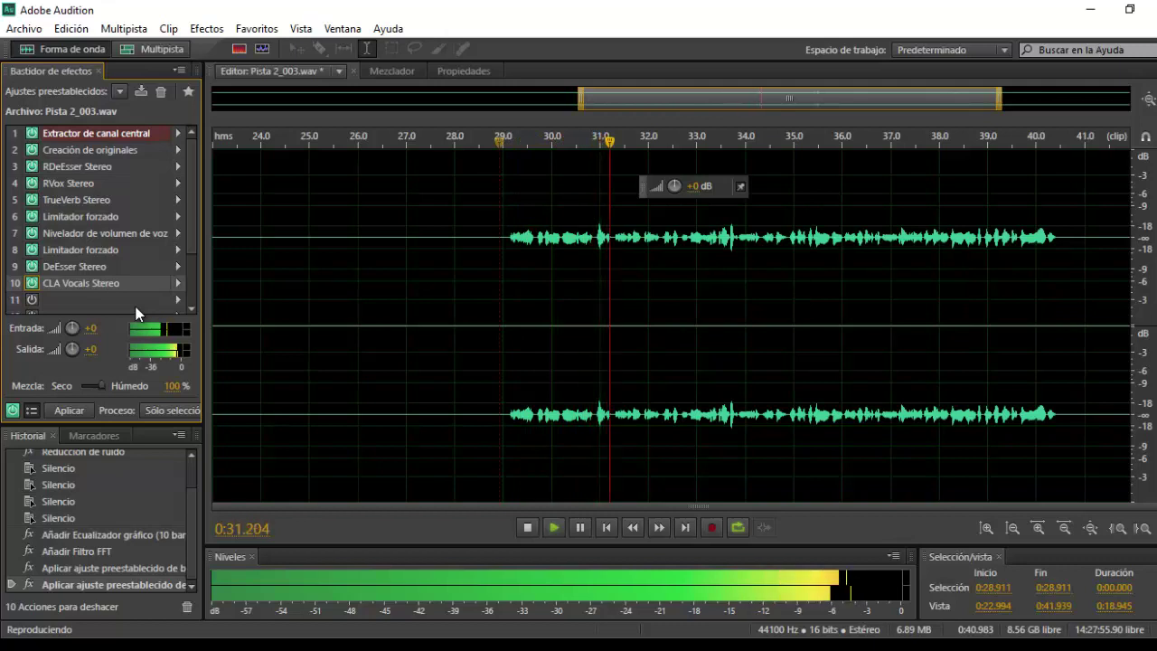
pyautogui.click(12, 411)
pyautogui.press('space')
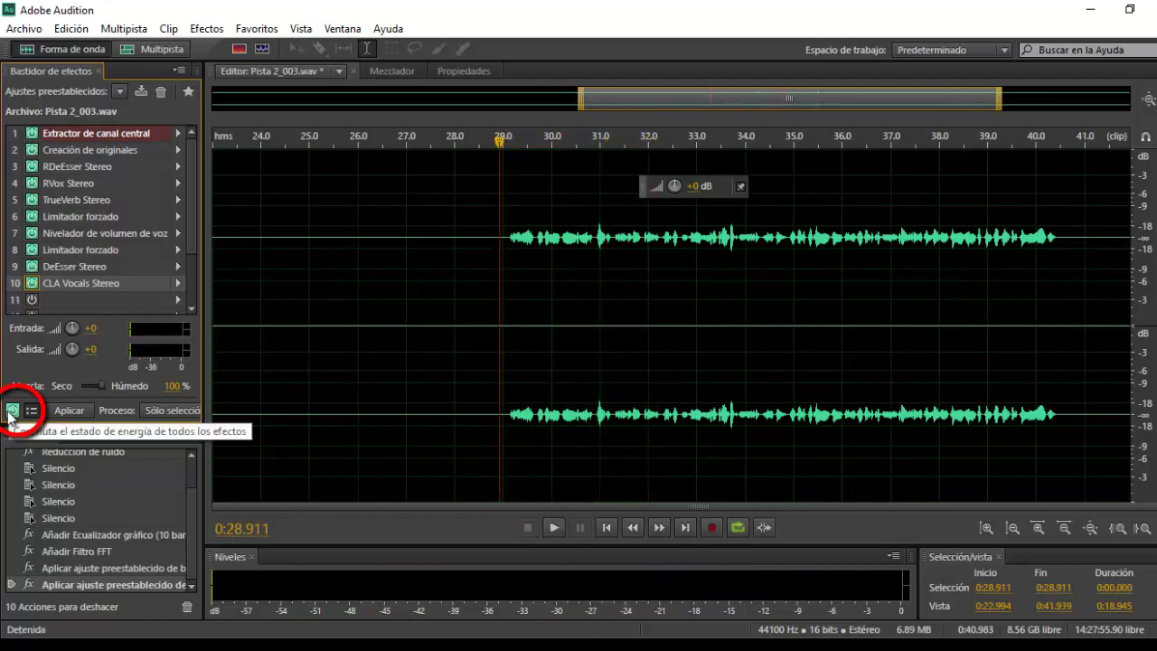
# Step: Play the voice from about 0:28.91 with the whole effects rack turned off, and turn the rack back on
pyautogui.click(12, 411)
pyautogui.press('space')
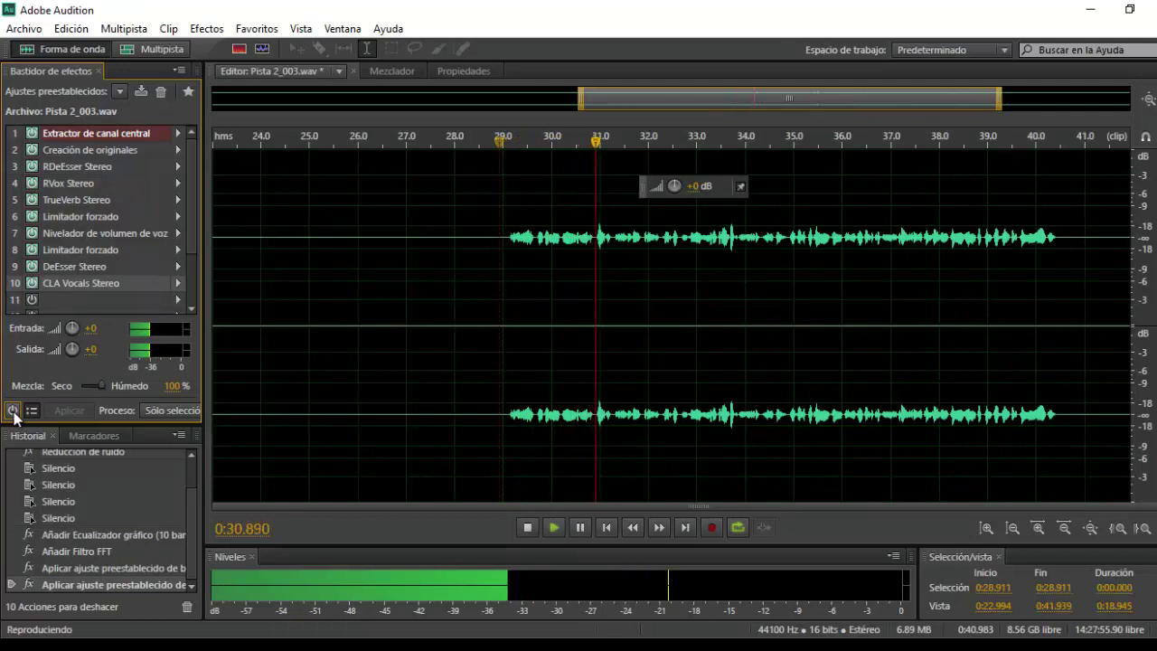
pyautogui.press('space')
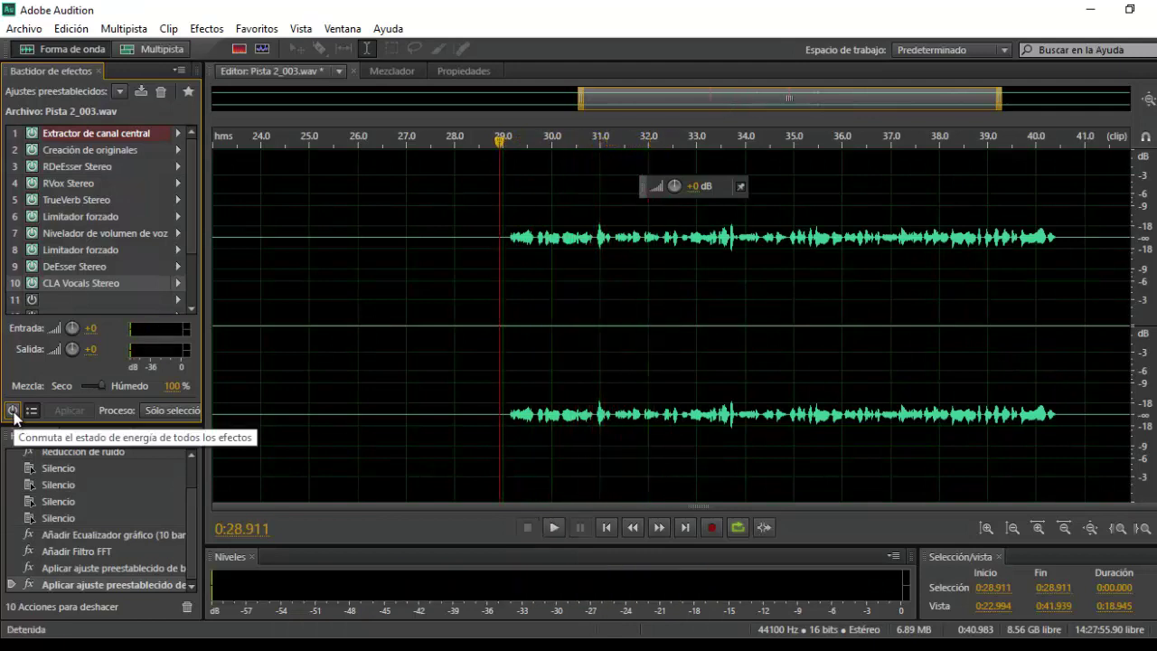
pyautogui.click(12, 411)
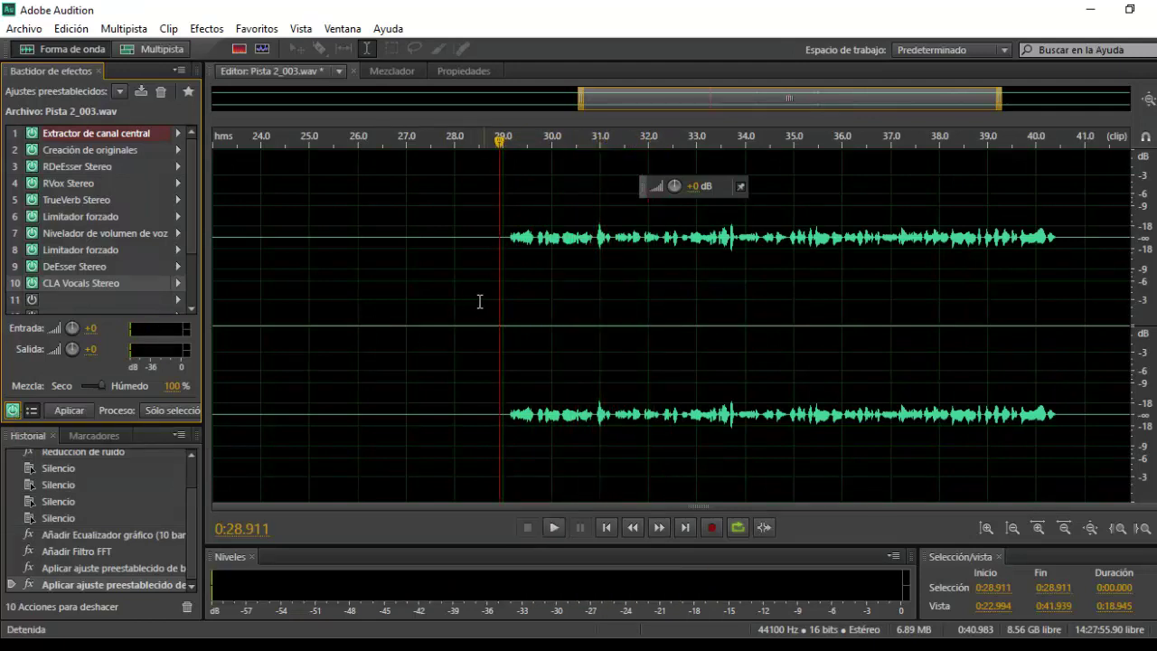
pyautogui.click(107, 136)
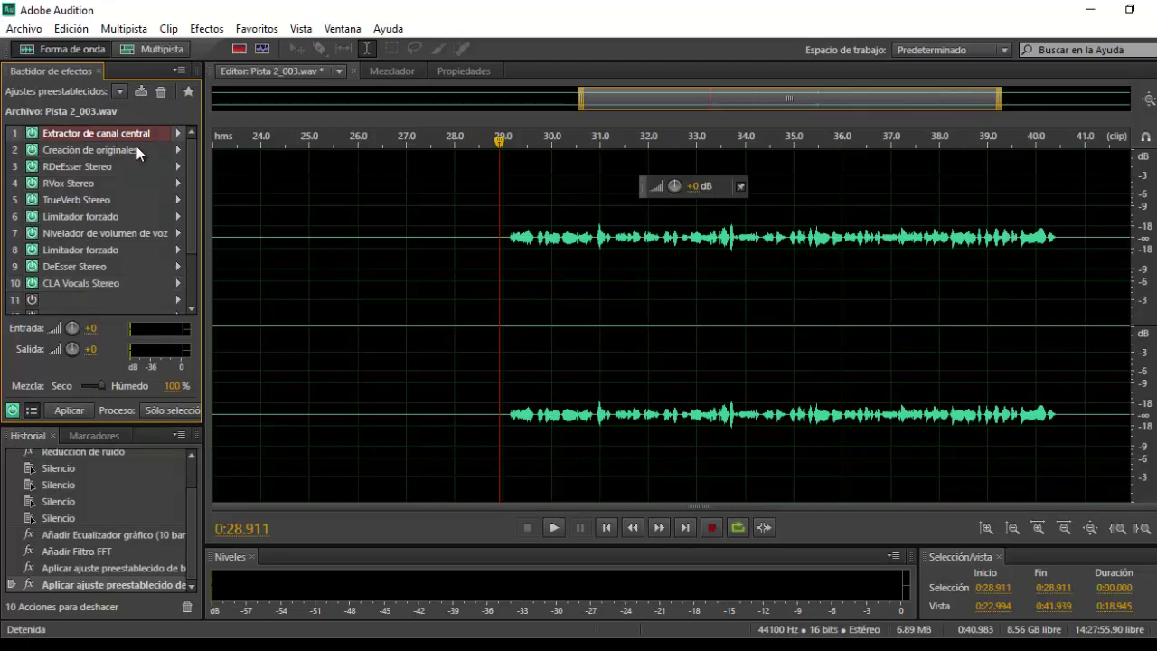
pyautogui.click(457, 330)
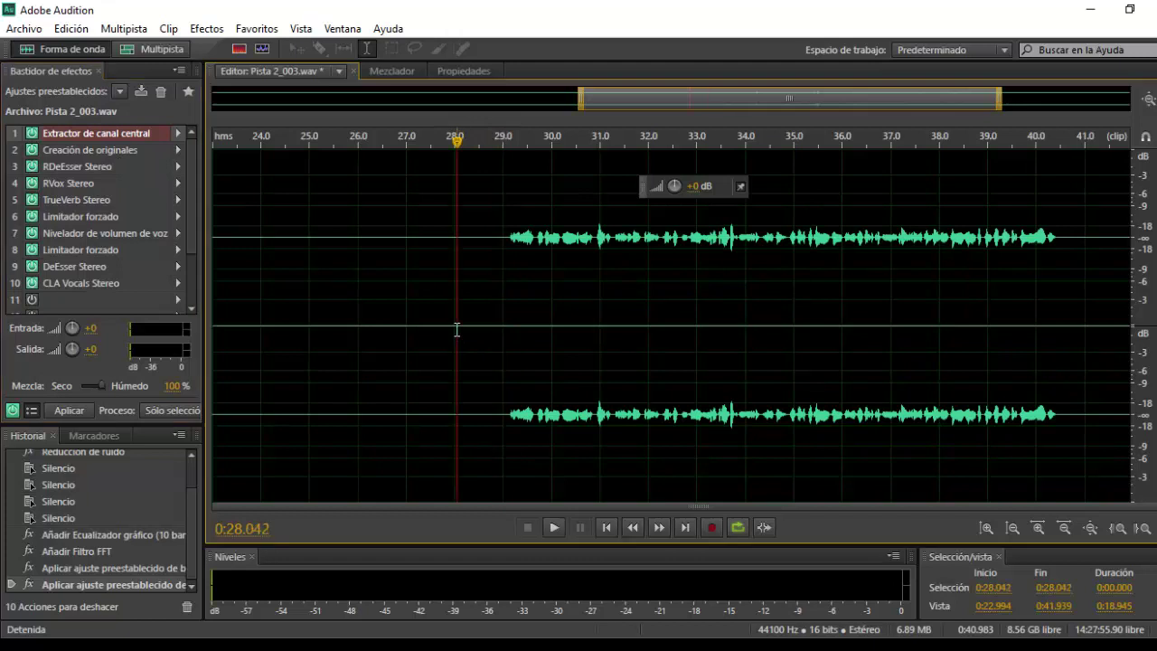
pyautogui.moveTo(451, 320); pyautogui.dragTo(924, 306)
pyautogui.click(495, 294)
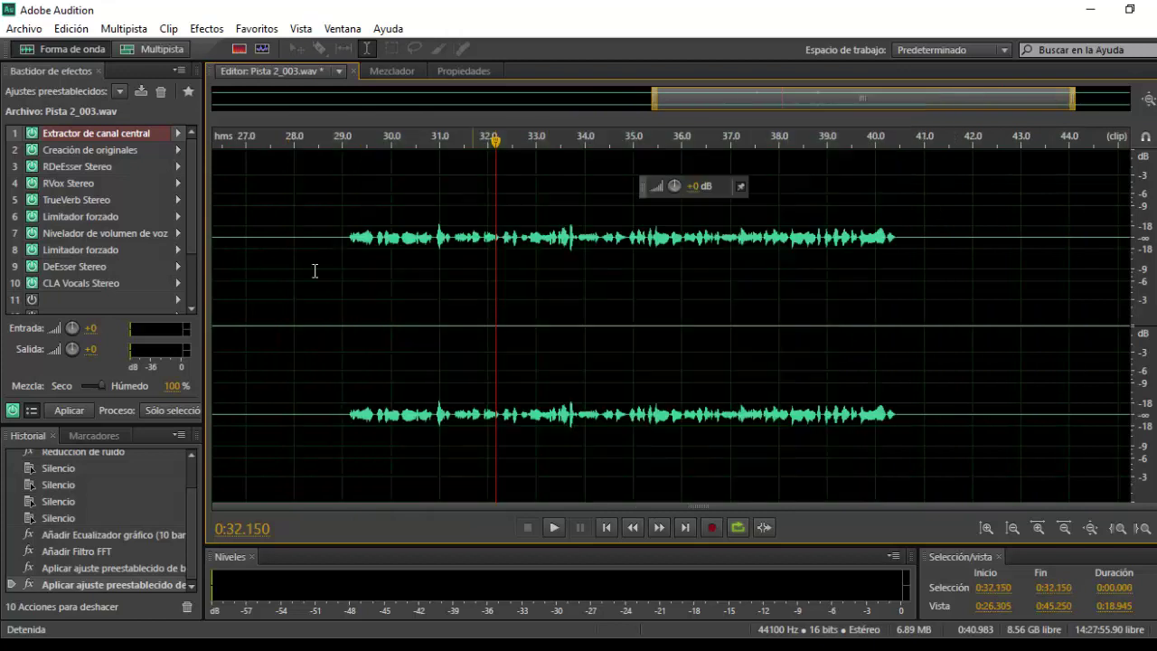
# Step: Delete all ten effects from the rack, from Extractor de canal central to CLA Vocals Stereo, and place the playhead at about 0:27.43
pyautogui.click(96, 133)
pyautogui.press('Delete')
pyautogui.click(99, 149)
pyautogui.press('Delete')
pyautogui.click(101, 166)
pyautogui.press('Delete')
pyautogui.click(106, 183)
pyautogui.press('Delete')
pyautogui.click(113, 200)
pyautogui.press('Delete')
pyautogui.click(114, 216)
pyautogui.press('Delete')
pyautogui.click(102, 248)
pyautogui.press('Delete')
pyautogui.click(90, 234)
pyautogui.press('Delete')
pyautogui.click(93, 266)
pyautogui.press('Delete')
pyautogui.click(99, 282)
pyautogui.press('Delete')
pyautogui.click(266, 246)
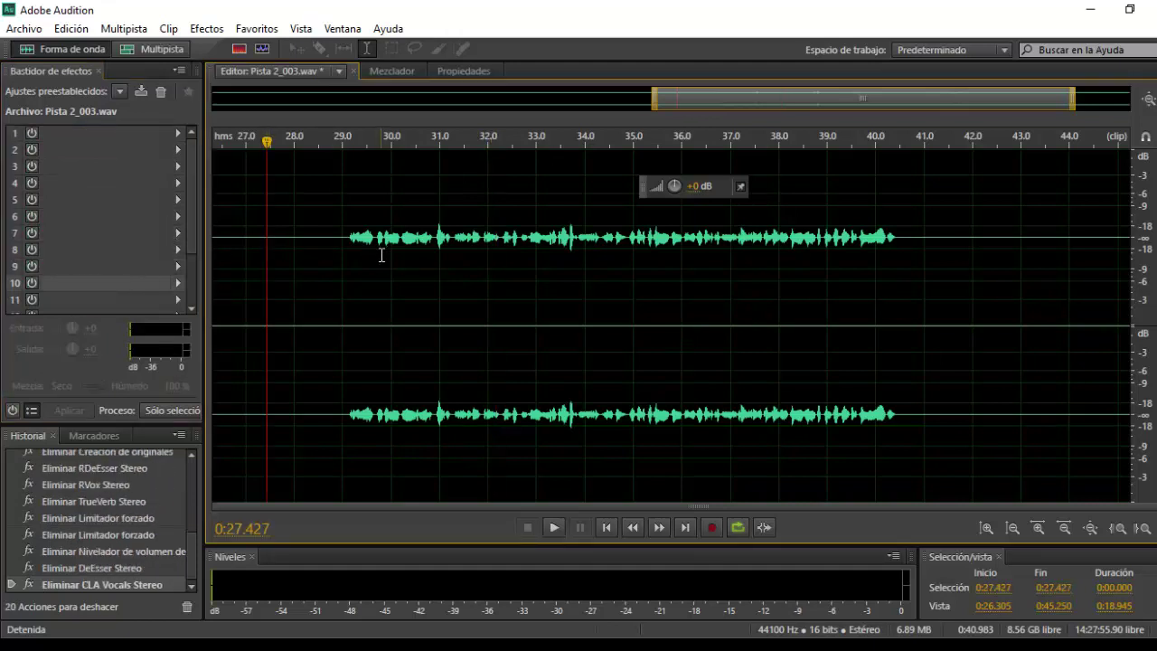
# Step: Return to the multitrack session and go through the five voice clips on Pista 2 one by one
pyautogui.click(175, 49)
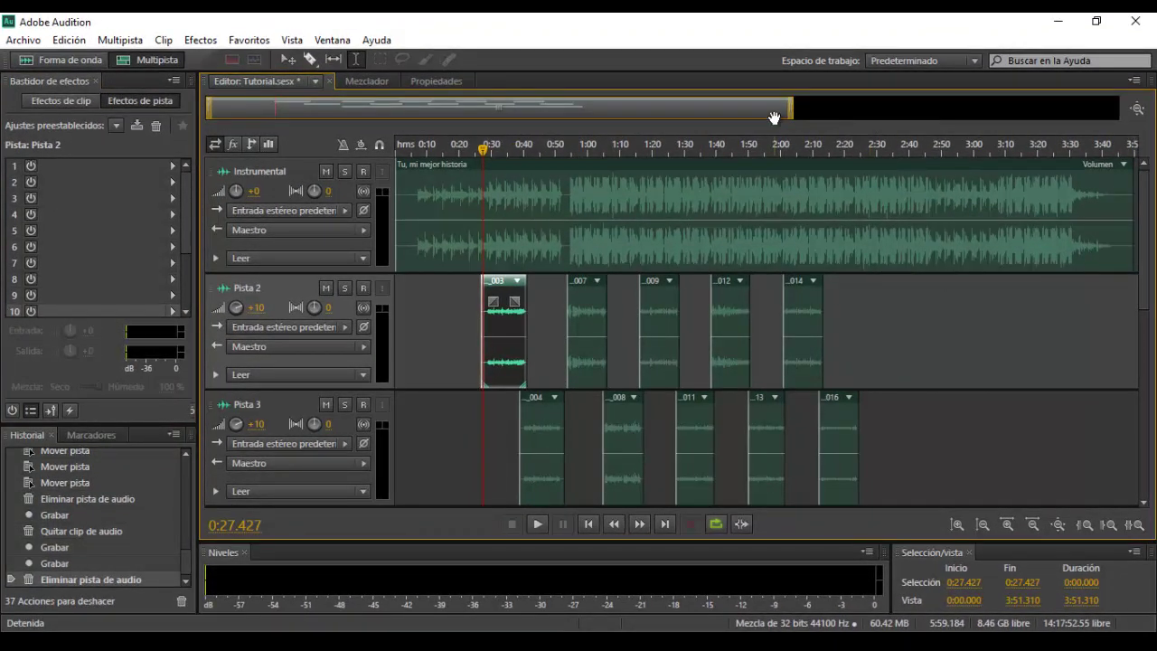
pyautogui.moveTo(791, 117); pyautogui.dragTo(676, 127)
pyautogui.scroll(-2, 1150, 221)
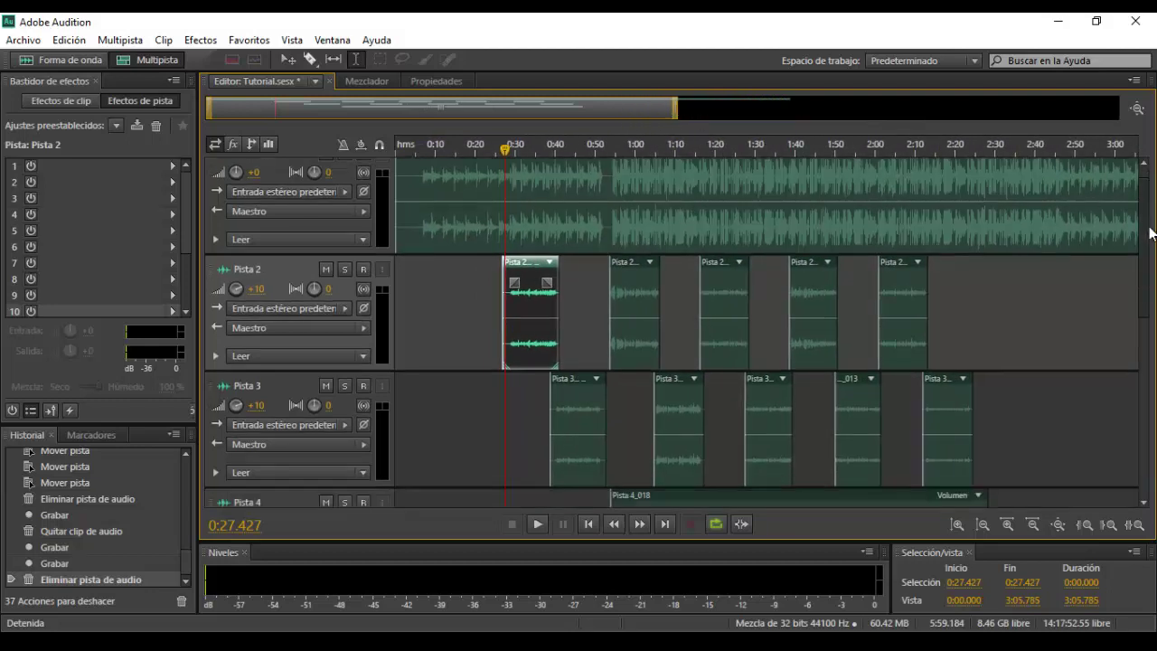
pyautogui.click(574, 300)
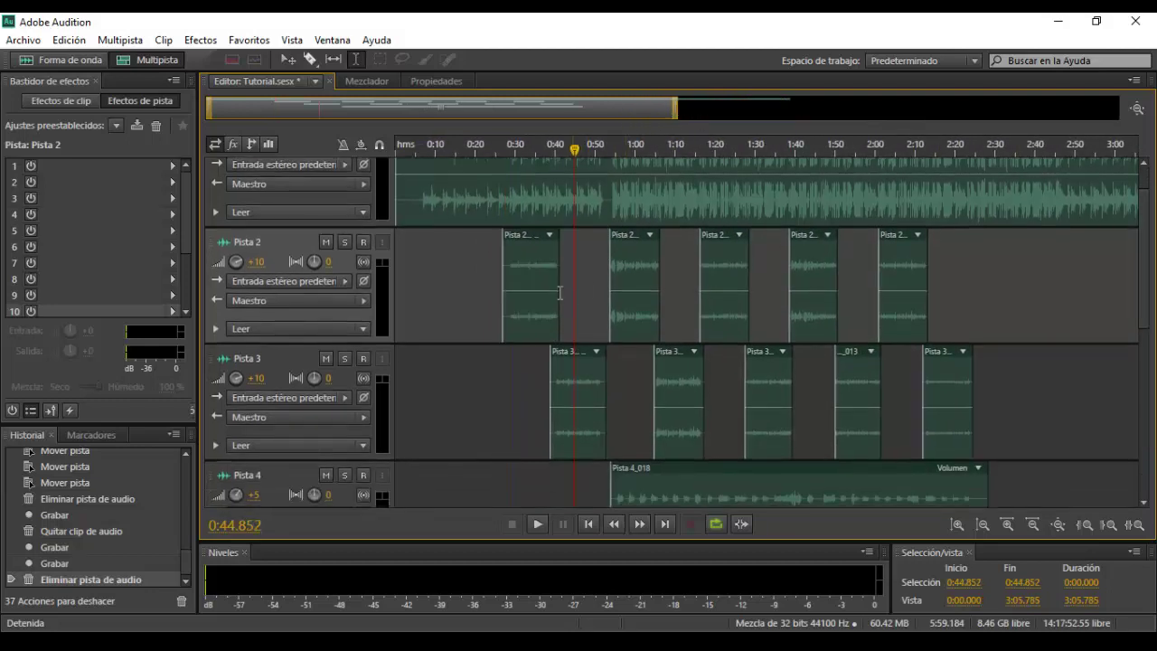
pyautogui.click(533, 296)
pyautogui.click(640, 306)
pyautogui.click(712, 304)
pyautogui.click(806, 303)
pyautogui.click(922, 303)
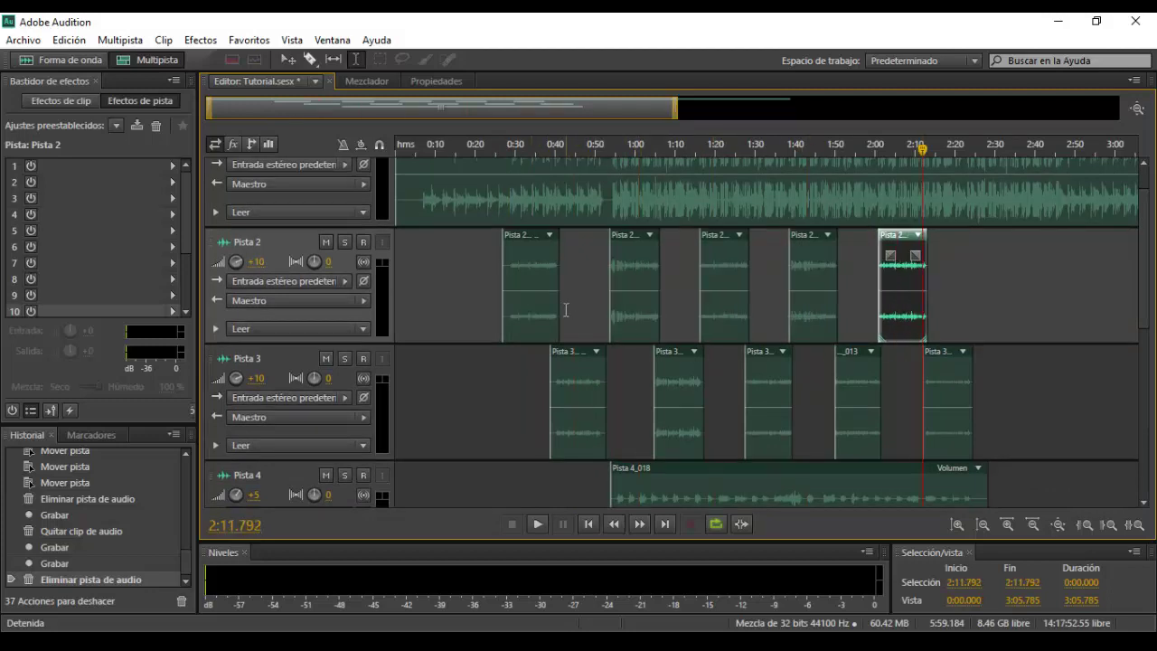
# Step: Turn on the spectral frequency display for the second Pista 2 clip in the waveform editor and return to the multitrack session
pyautogui.doubleClick(610, 306)
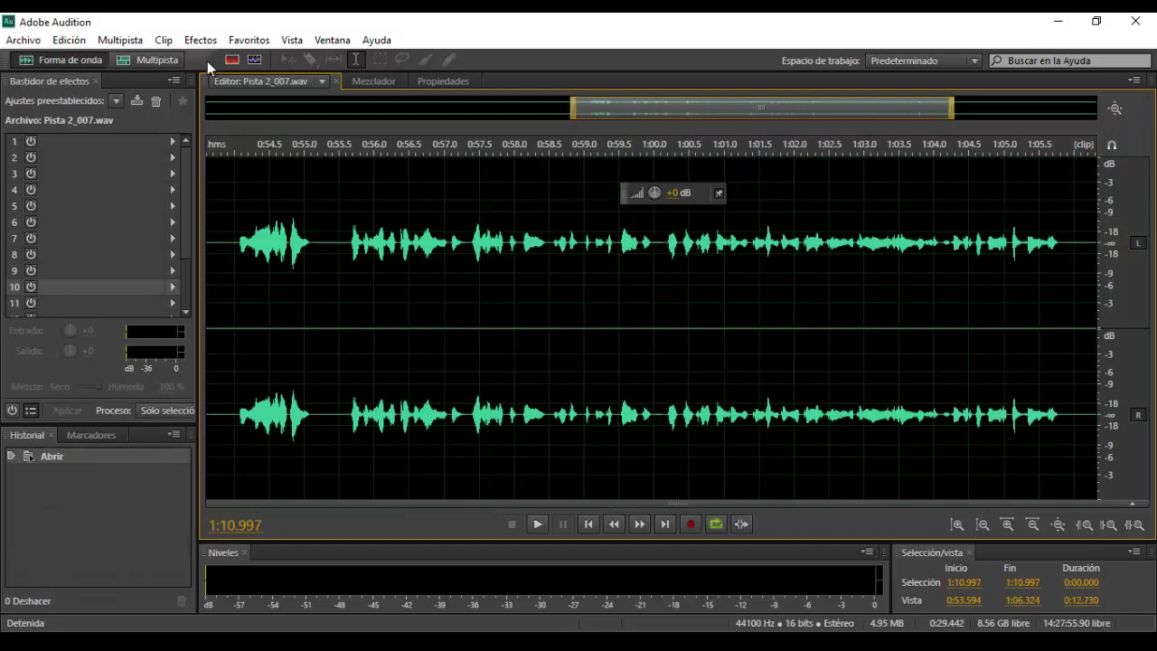
pyautogui.click(232, 60)
pyautogui.scroll(-3, 617, 100)
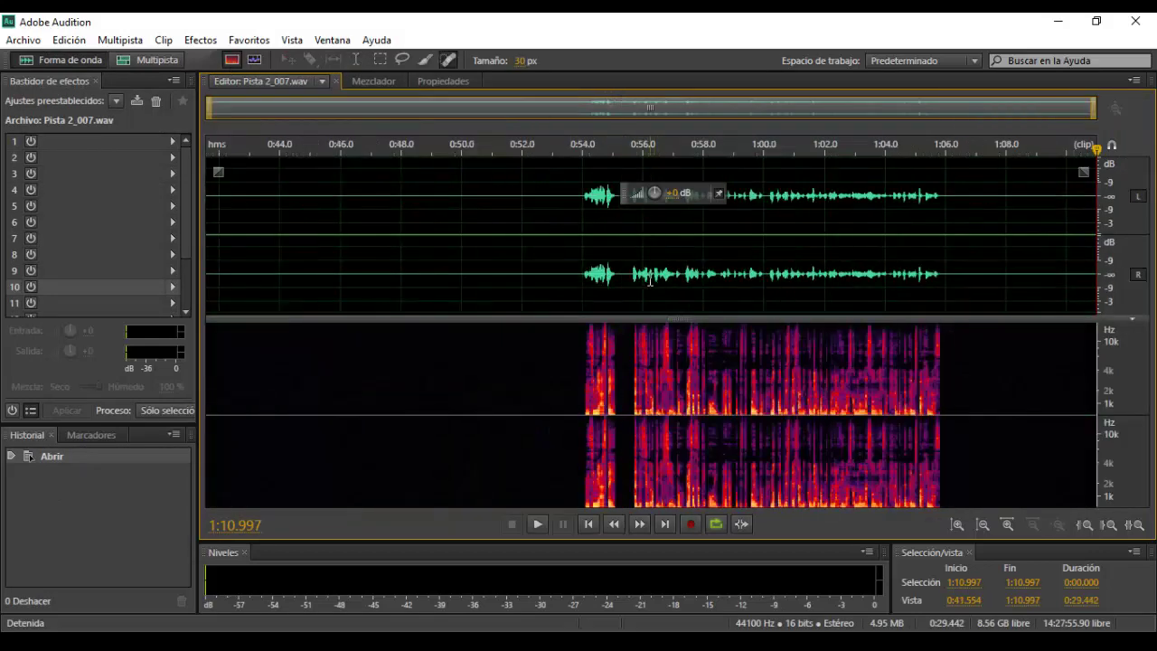
pyautogui.click(150, 57)
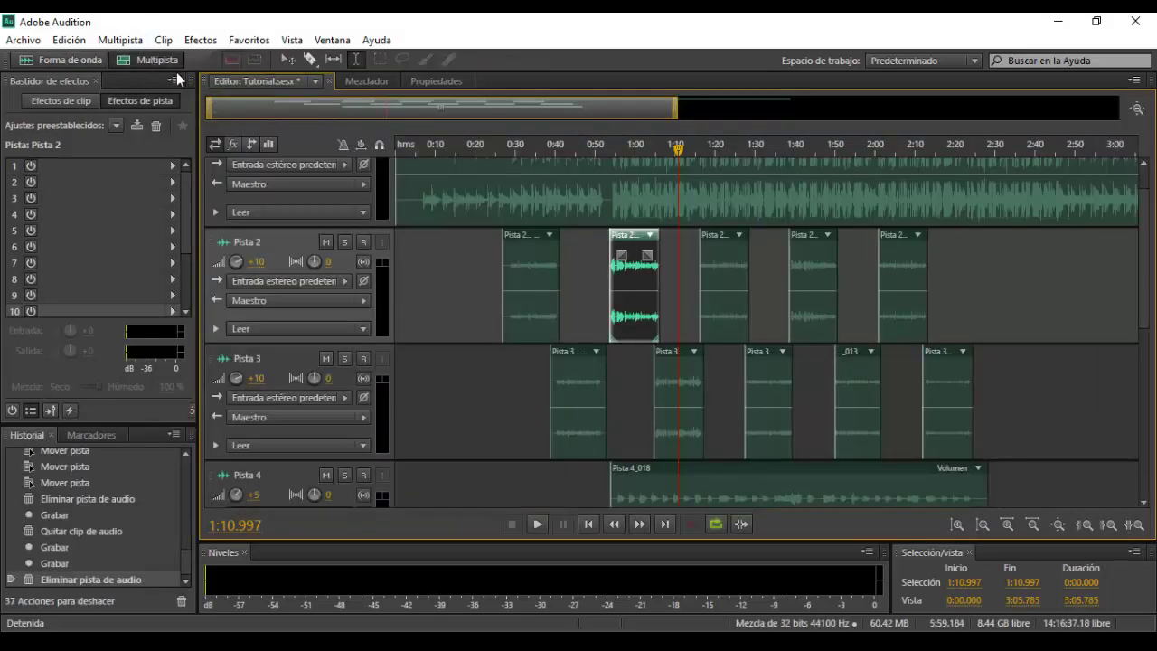
# Step: Go through every voice clip on Pista 2 and Pista 3, selecting each one in order
pyautogui.click(519, 296)
pyautogui.click(617, 304)
pyautogui.click(719, 304)
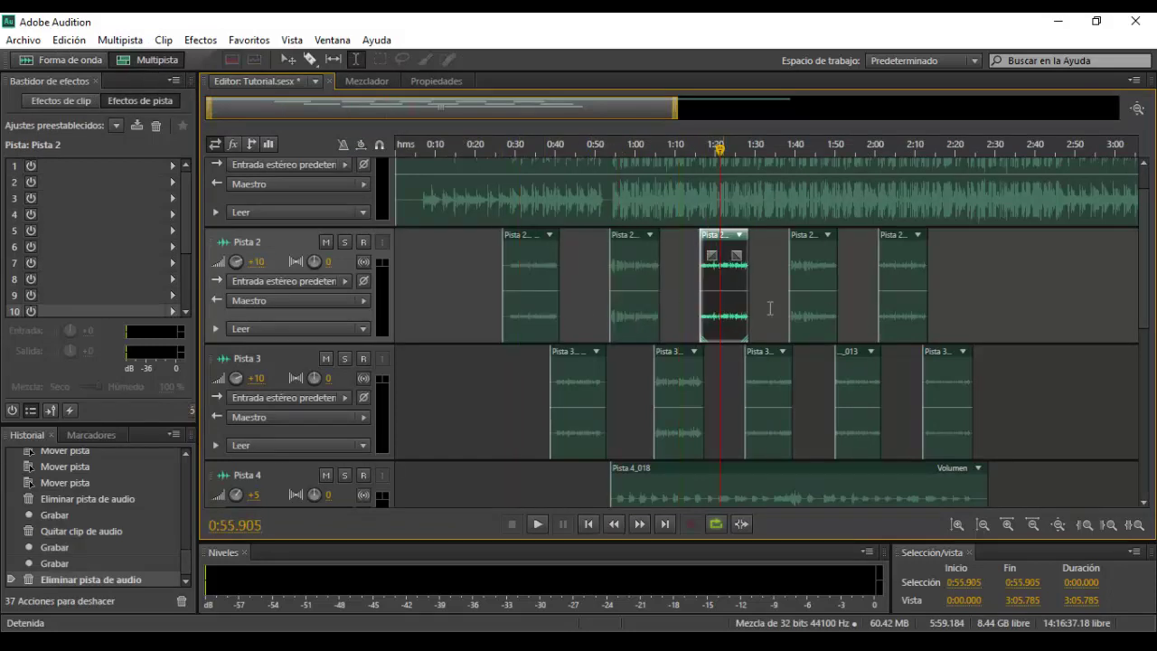
pyautogui.click(823, 309)
pyautogui.click(901, 308)
pyautogui.click(579, 422)
pyautogui.click(657, 428)
pyautogui.click(768, 427)
pyautogui.click(859, 423)
pyautogui.click(939, 423)
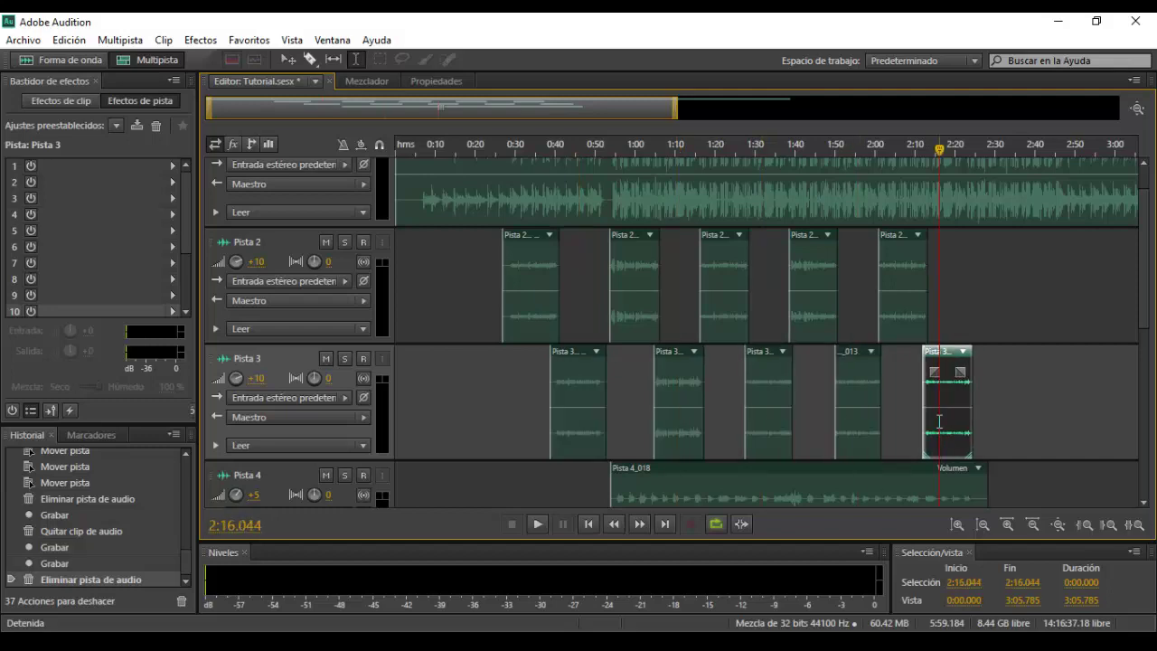
# Step: Open the first and second Pista 2 clips in the waveform editor, viewing the rack presets for the second without loading one
pyautogui.doubleClick(537, 311)
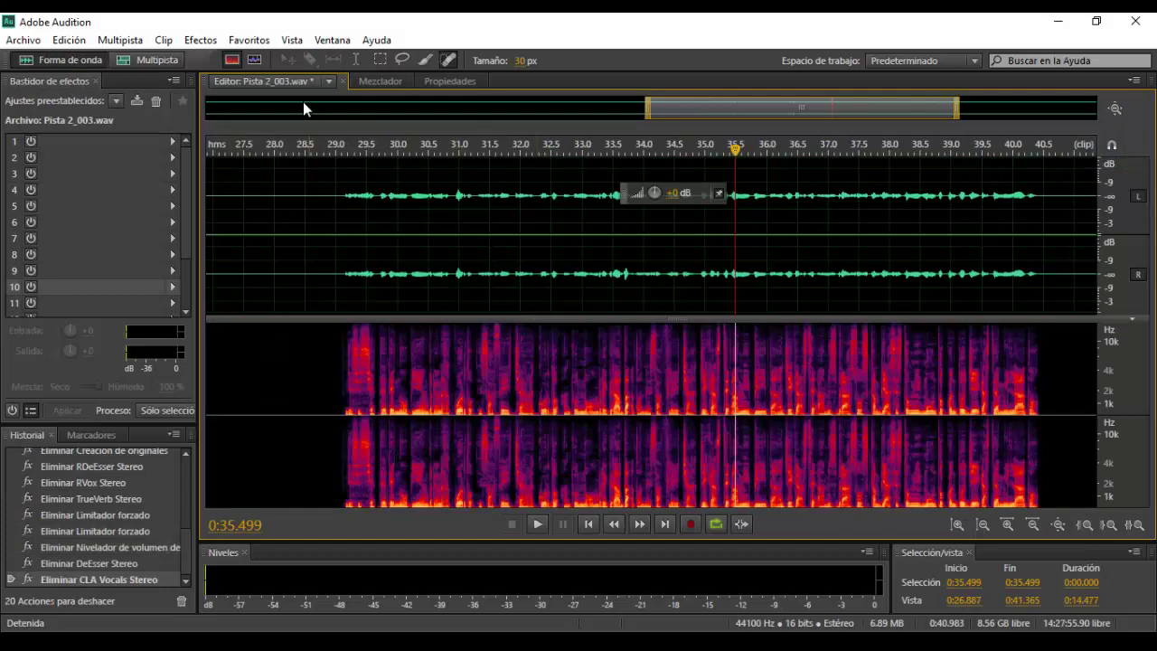
pyautogui.click(155, 61)
pyautogui.click(617, 317)
pyautogui.doubleClick(618, 316)
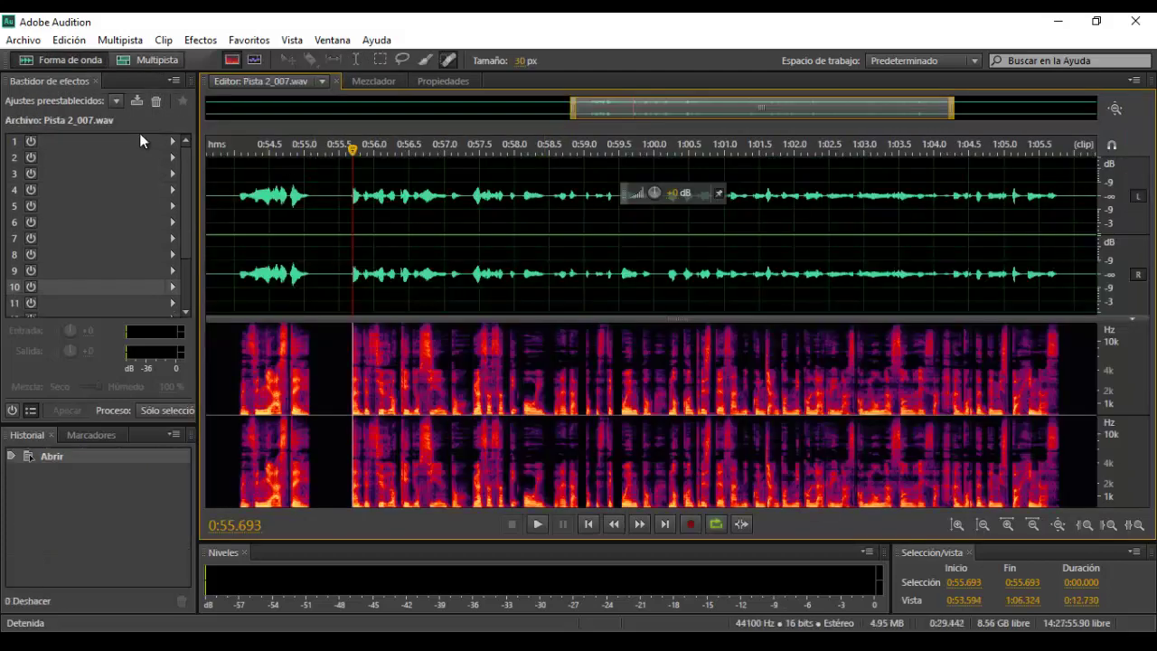
pyautogui.click(115, 101)
pyautogui.click(441, 198)
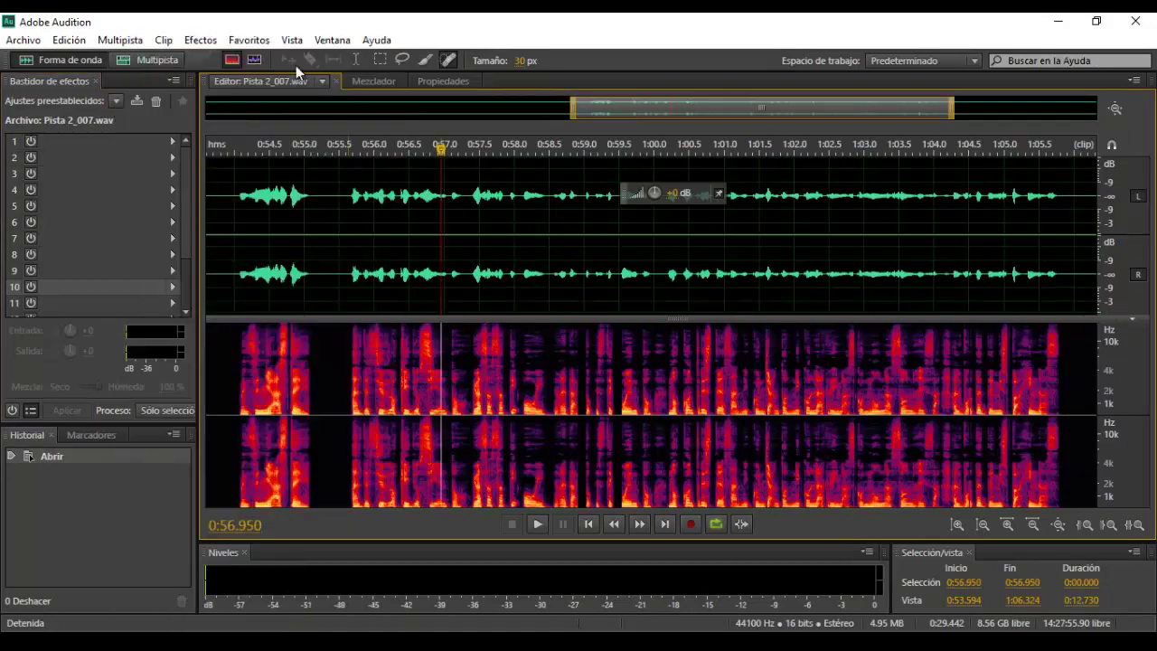
pyautogui.click(163, 60)
# Step: Open the third Pista 2 clip, view the rack presets without loading one, and return to the multitrack session
pyautogui.doubleClick(711, 300)
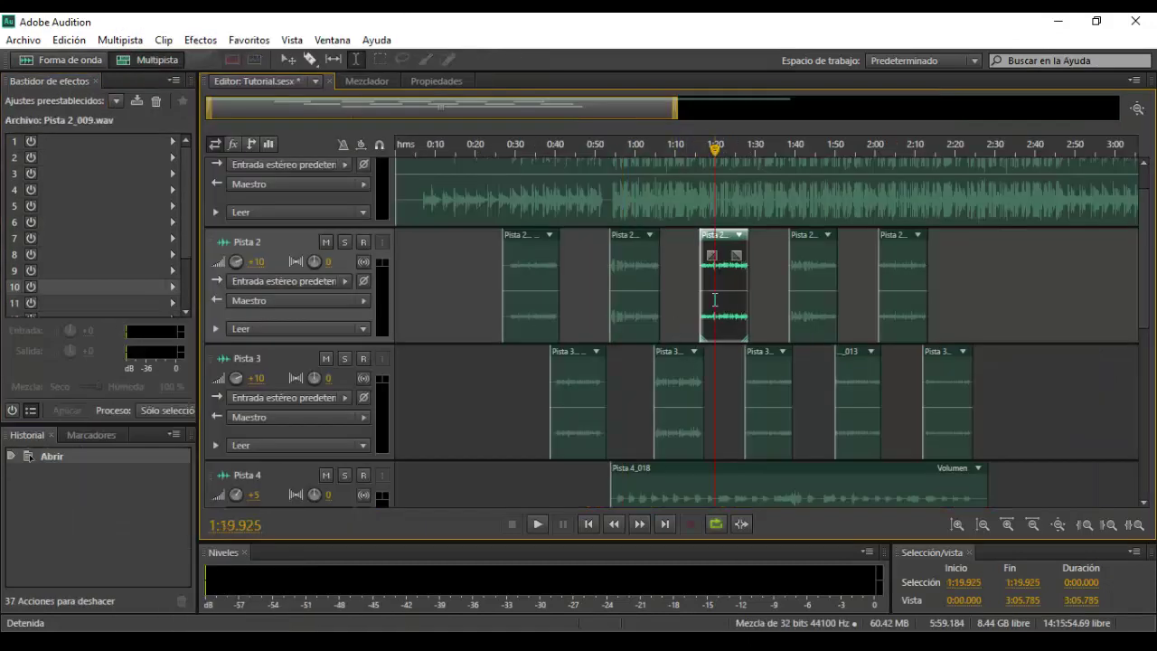
pyautogui.click(115, 102)
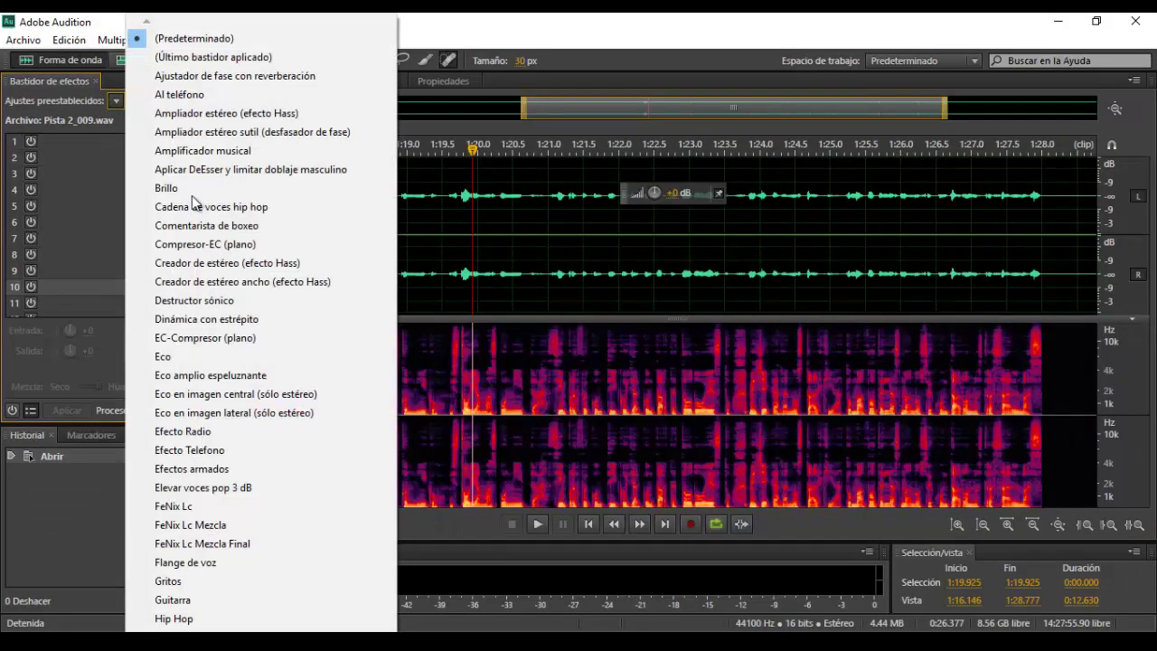
pyautogui.click(434, 236)
pyautogui.click(172, 63)
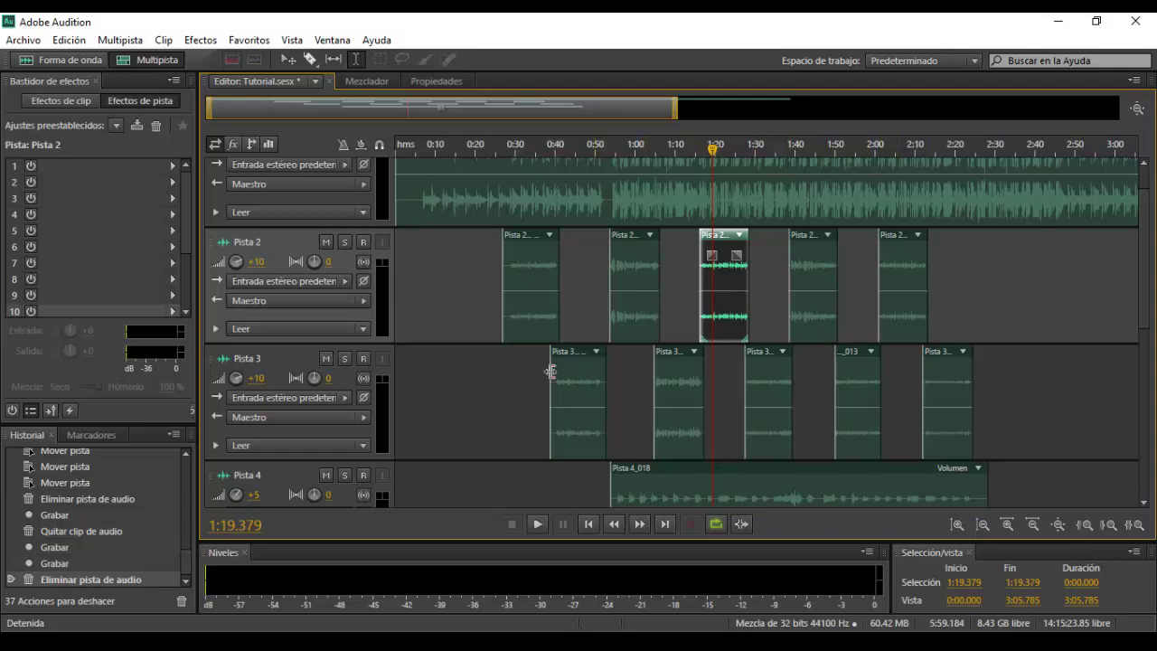
# Step: Add a stereo bus track directly below Pista 3
pyautogui.click(500, 371)
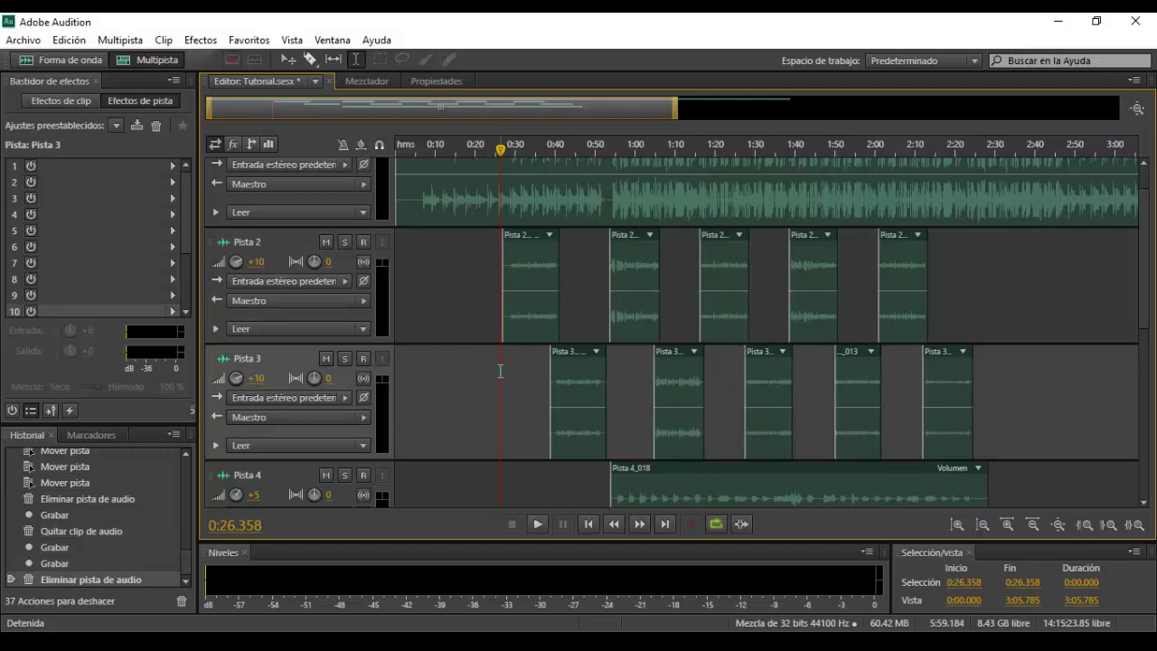
pyautogui.click(500, 360)
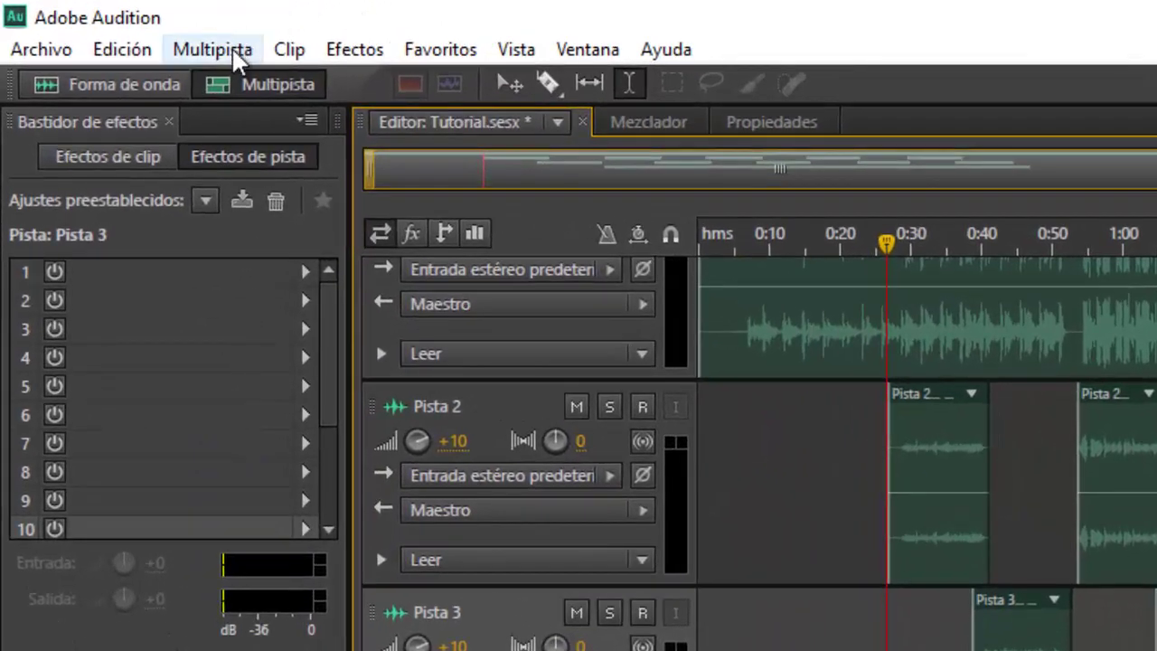
pyautogui.click(235, 52)
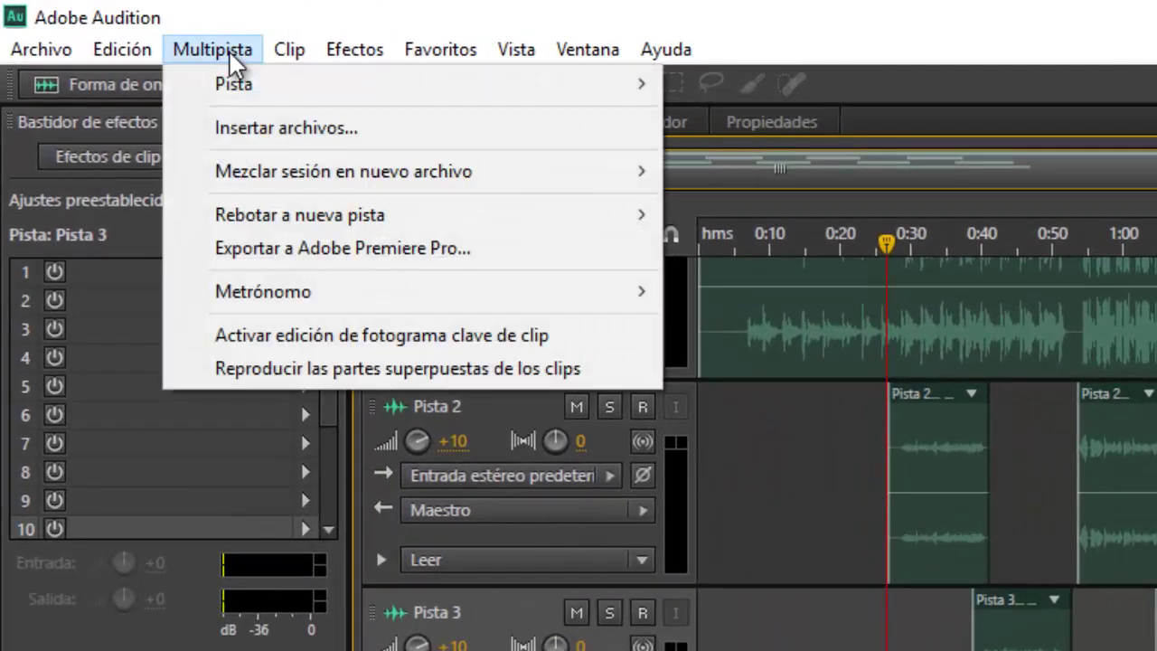
pyautogui.moveTo(256, 86)
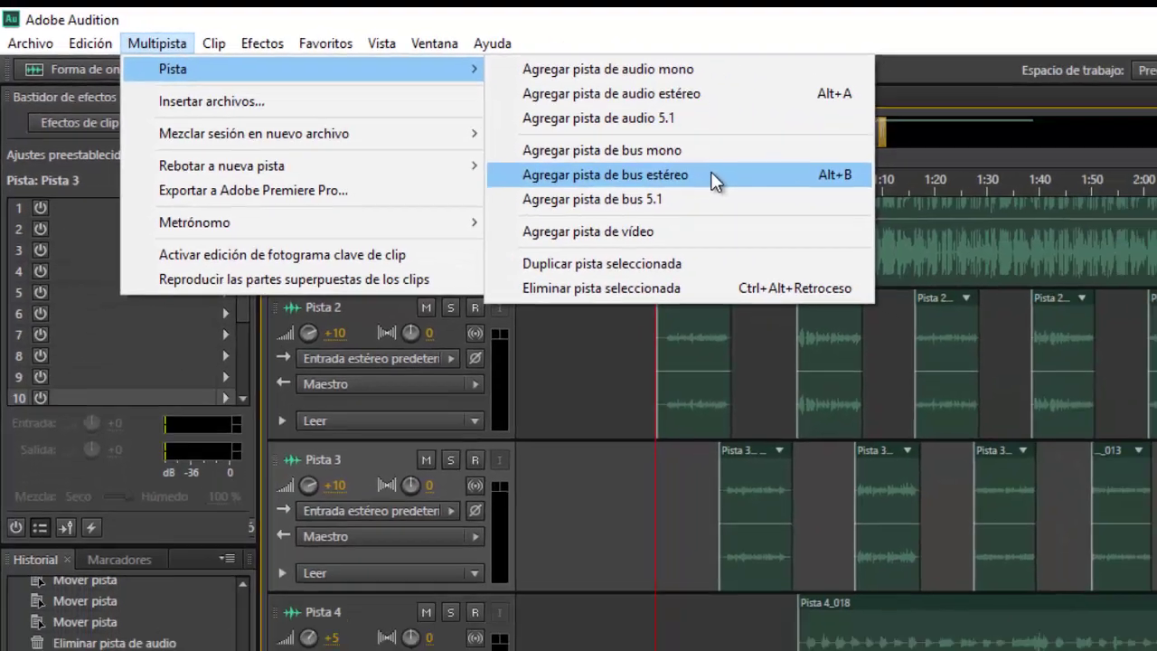
pyautogui.click(962, 227)
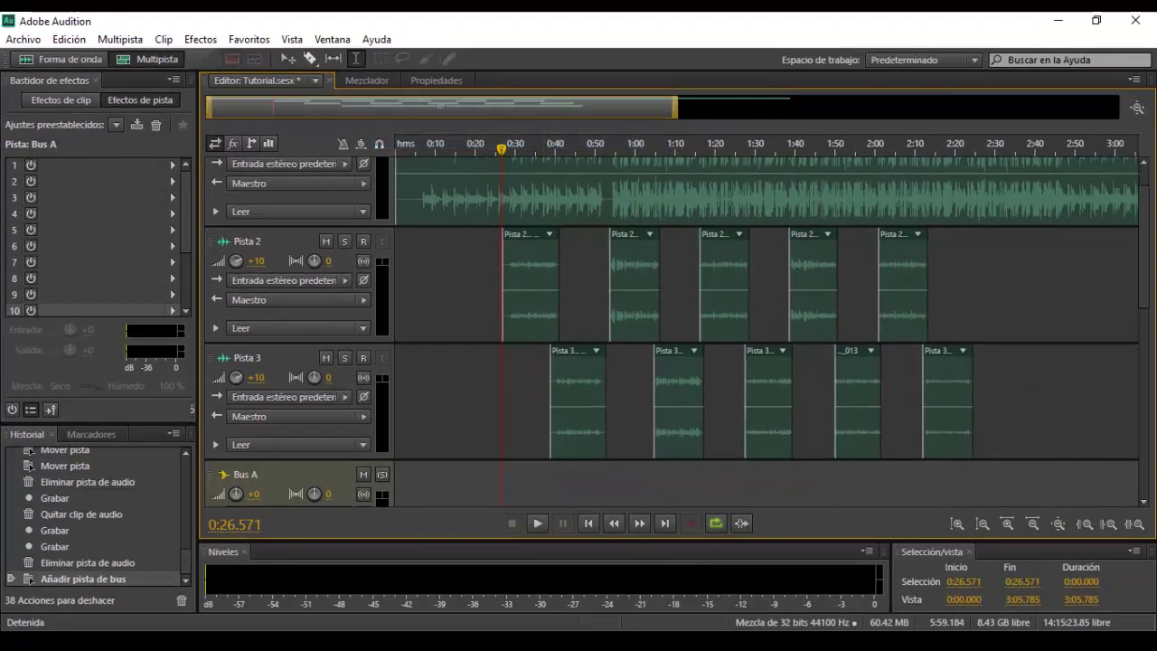
pyautogui.moveTo(1146, 233); pyautogui.dragTo(1146, 286)
pyautogui.click(487, 386)
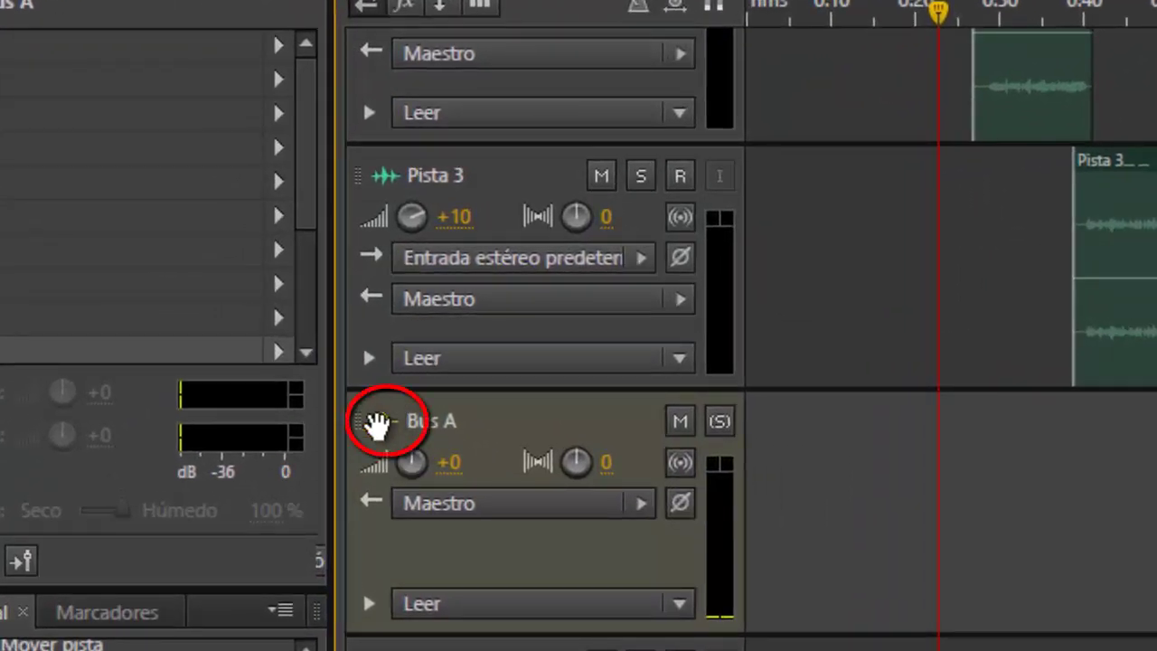
# Step: Arm Pista 3 for recording and disarm it again
pyautogui.click(538, 176)
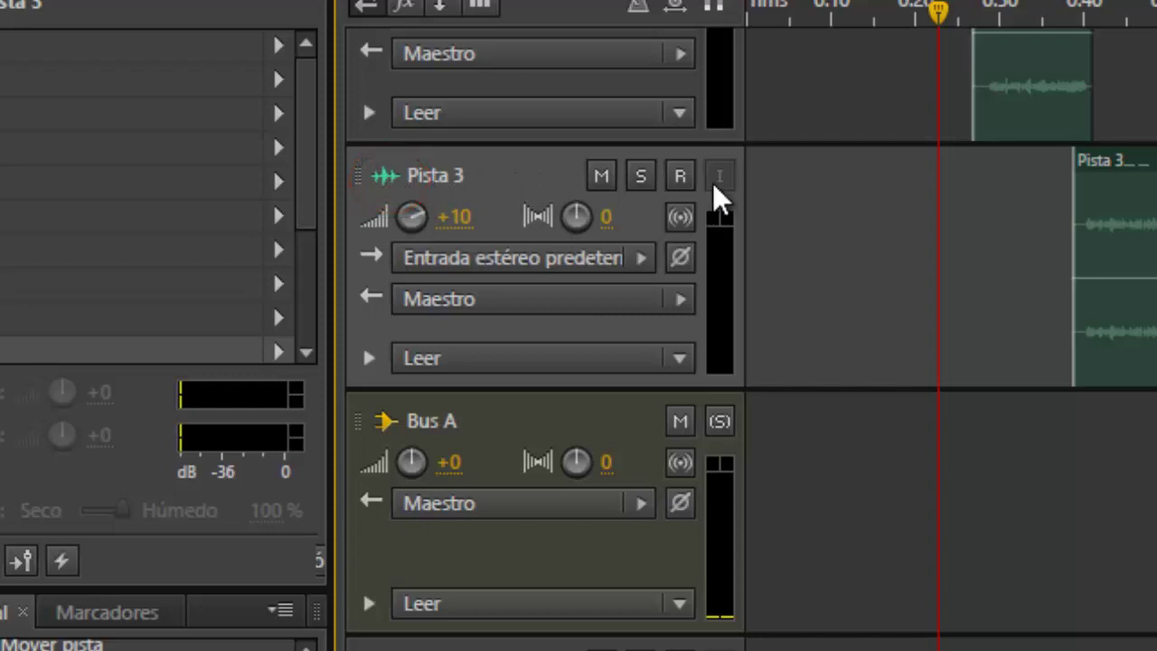
pyautogui.click(681, 176)
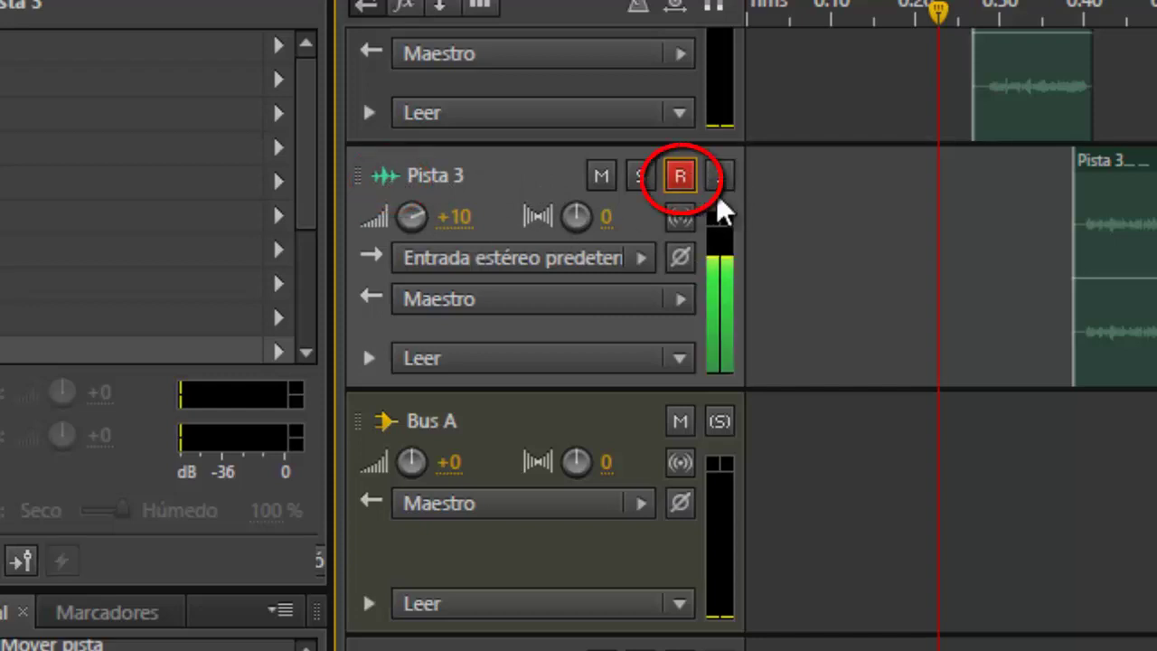
pyautogui.click(680, 181)
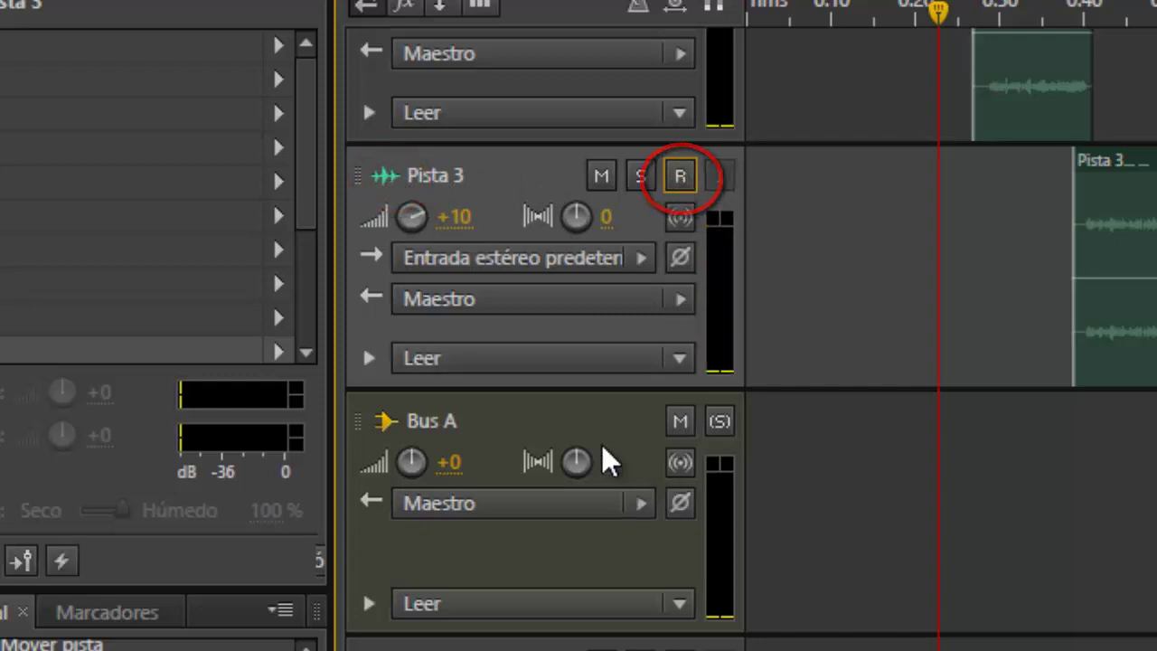
# Step: Select the Bus A track and move the playhead to the start of the first Pista 2 clip
pyautogui.click(607, 428)
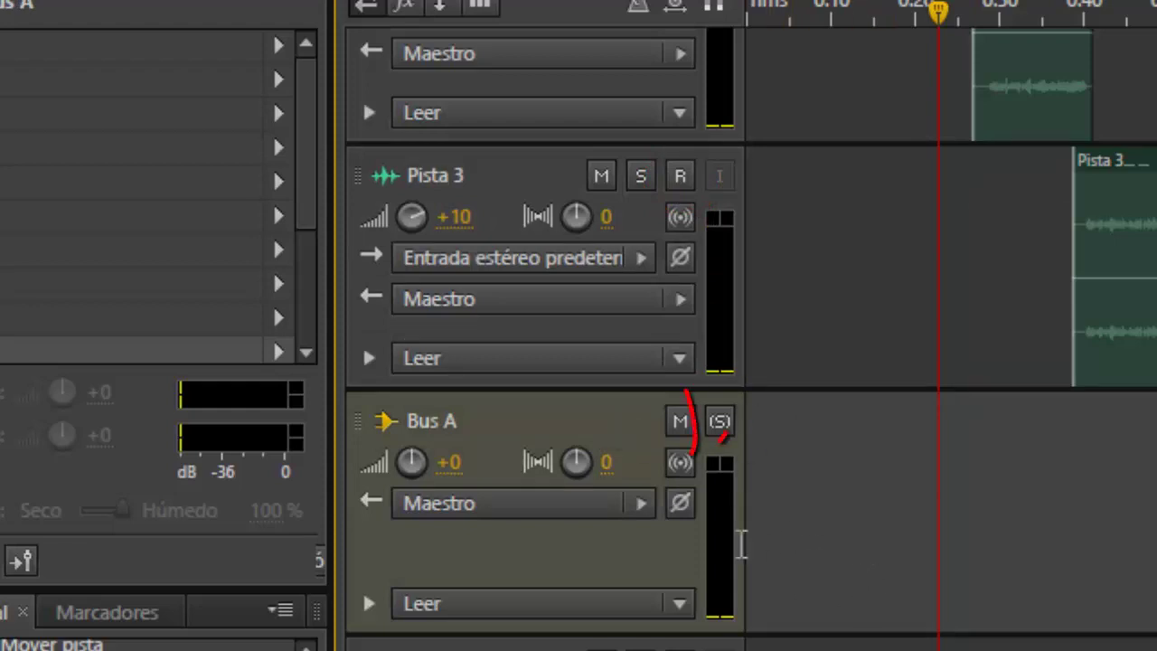
pyautogui.click(963, 437)
pyautogui.click(970, 432)
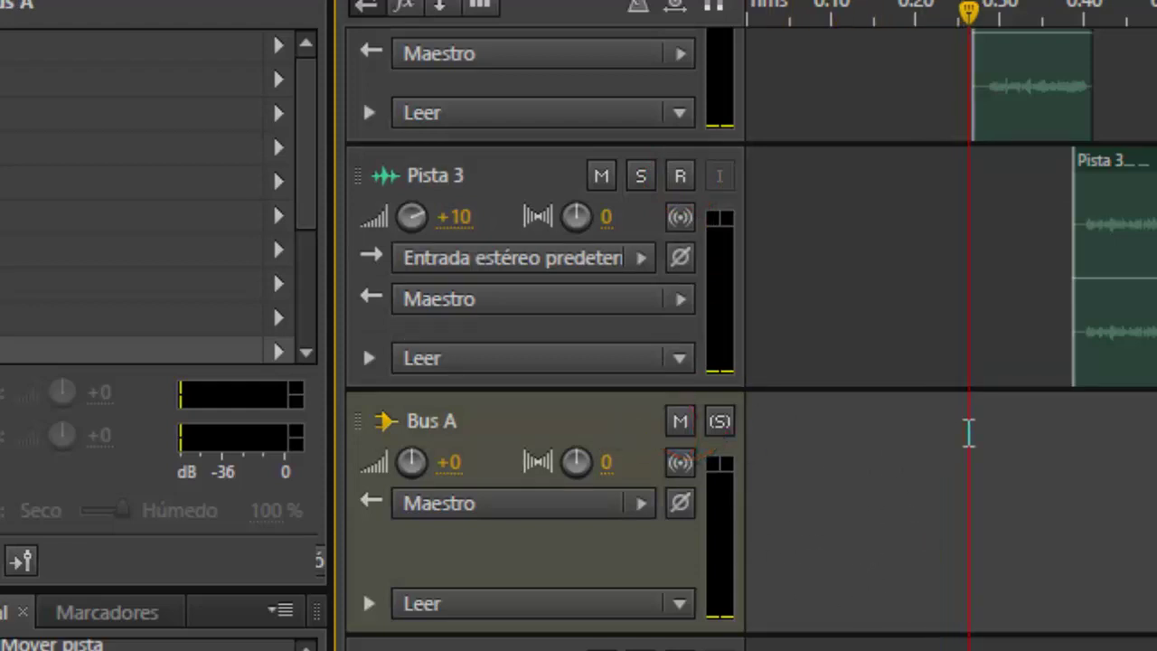
pyautogui.click(973, 119)
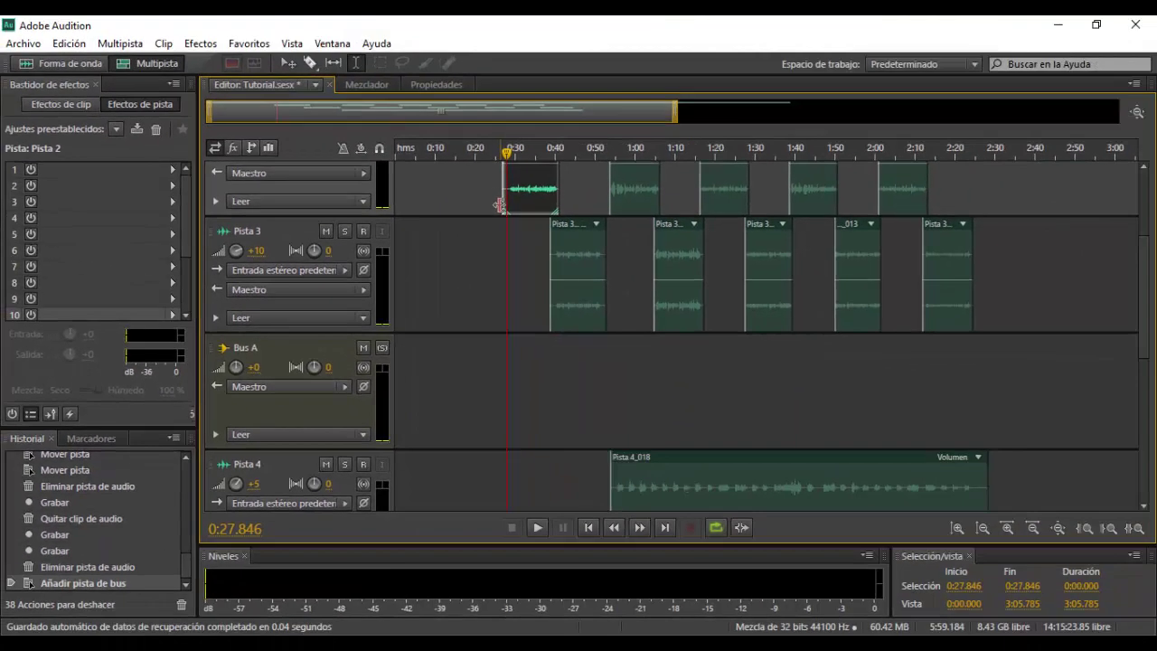
pyautogui.click(504, 233)
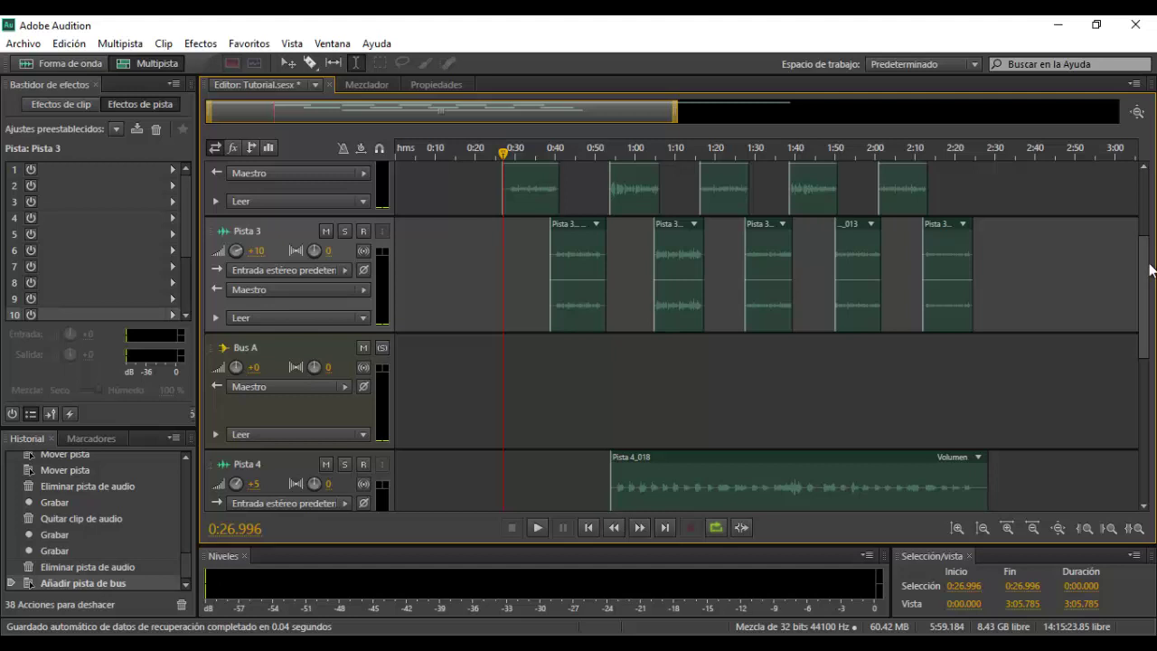
# Step: Load the FeNix Lc effects rack preset on the Bus A track
pyautogui.scroll(2, 1145, 253)
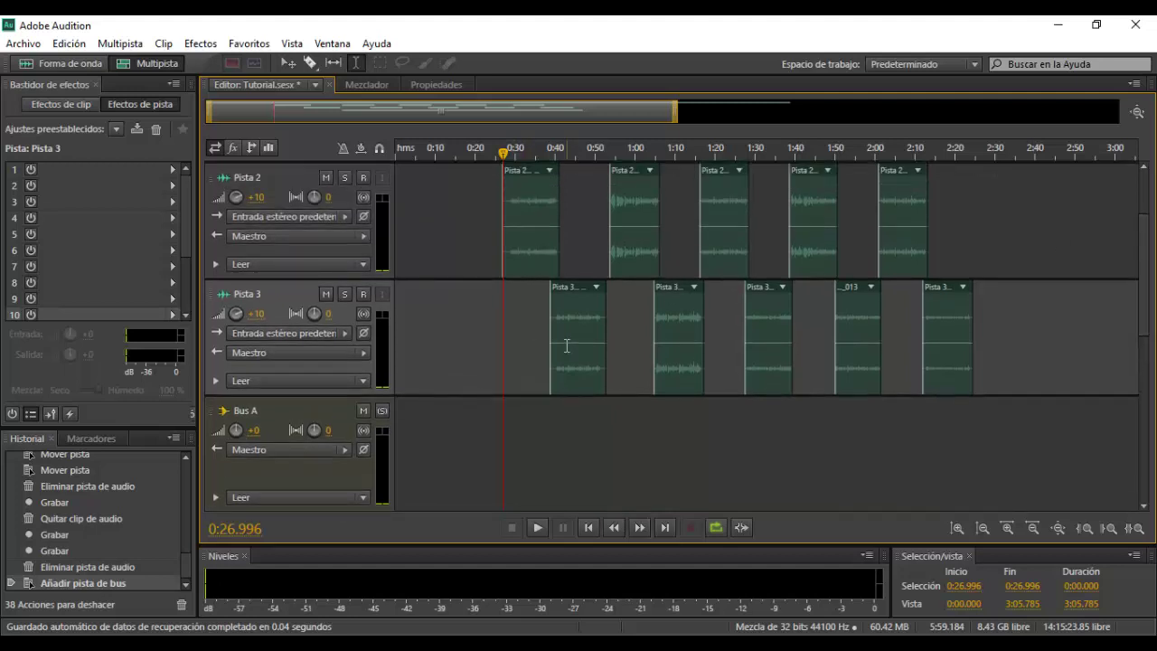
pyautogui.click(268, 418)
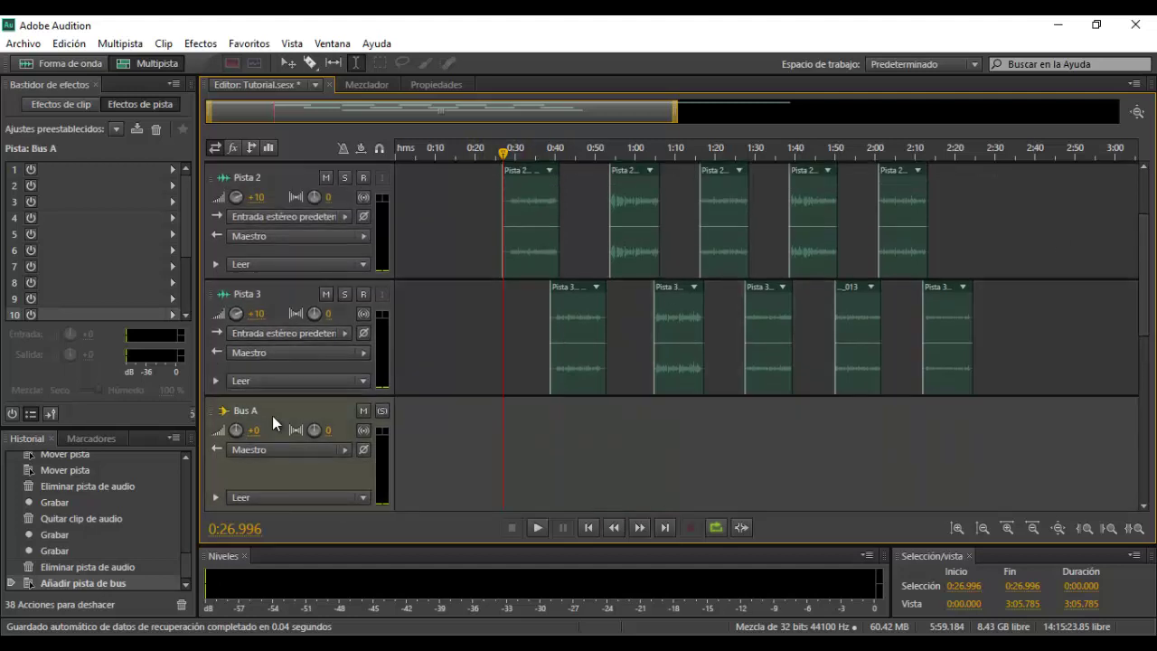
pyautogui.click(121, 129)
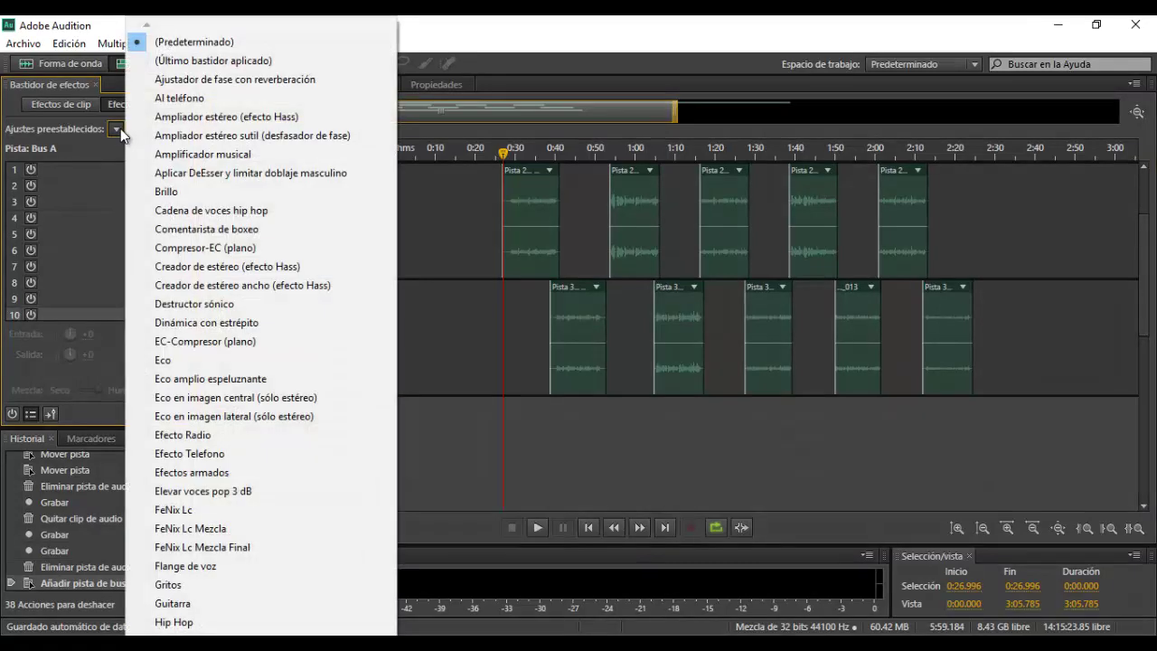
pyautogui.click(198, 509)
pyautogui.click(312, 469)
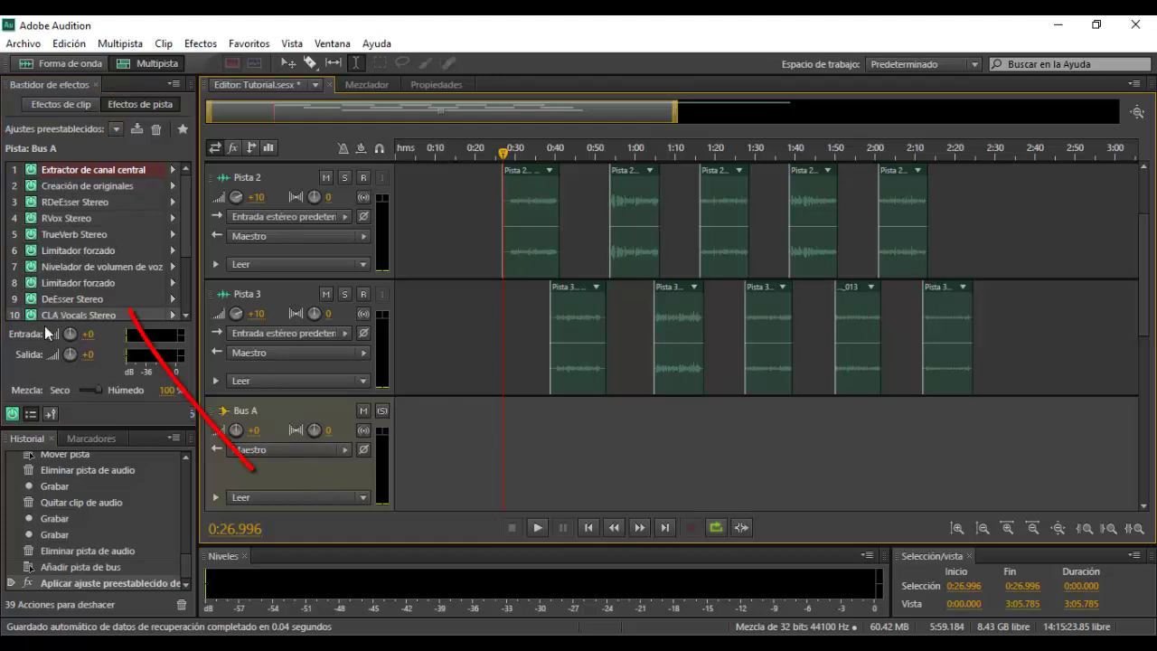
# Step: Examine the mono and stereo input choices and the output choices of Pista 2 without changing them
pyautogui.click(503, 264)
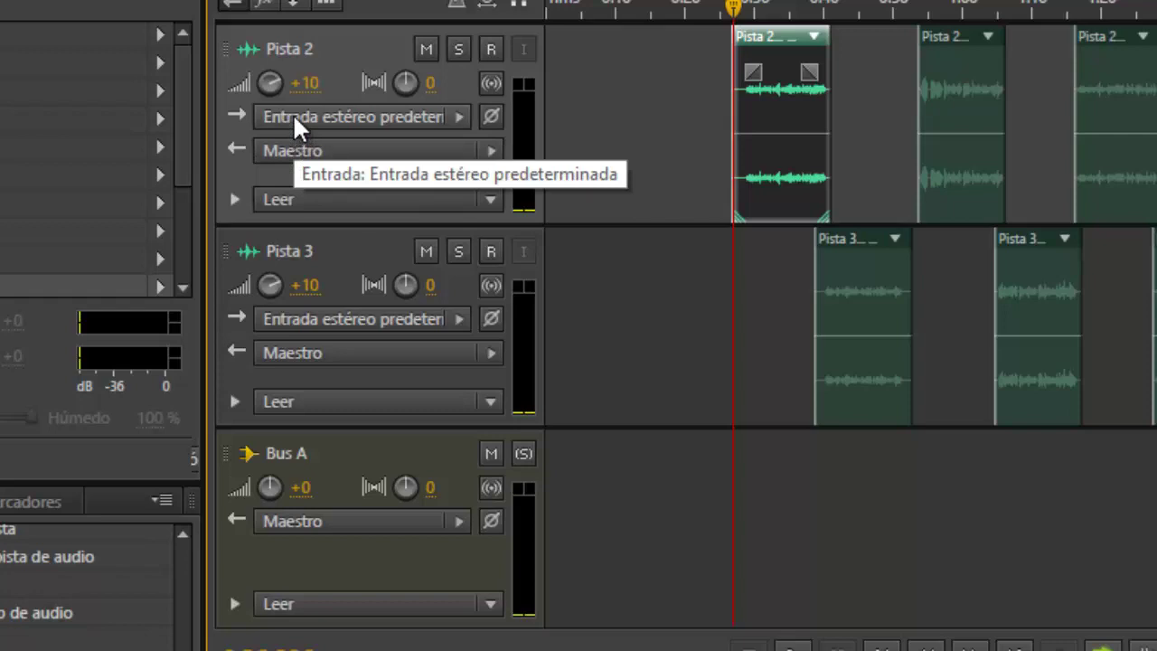
pyautogui.click(298, 113)
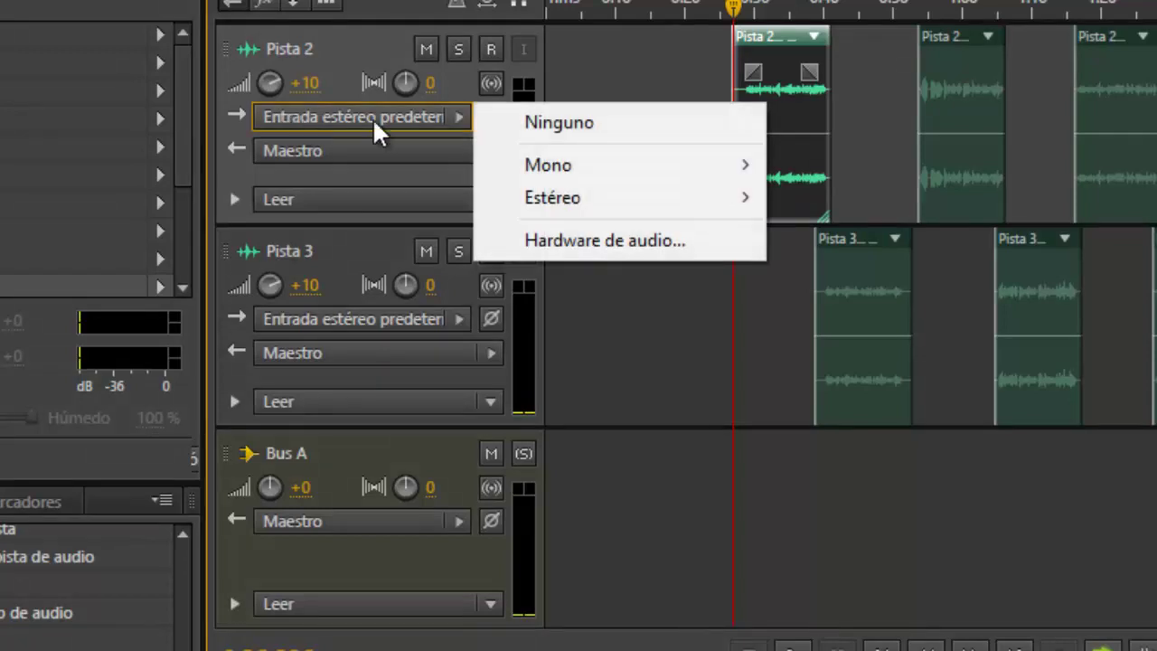
pyautogui.moveTo(720, 174)
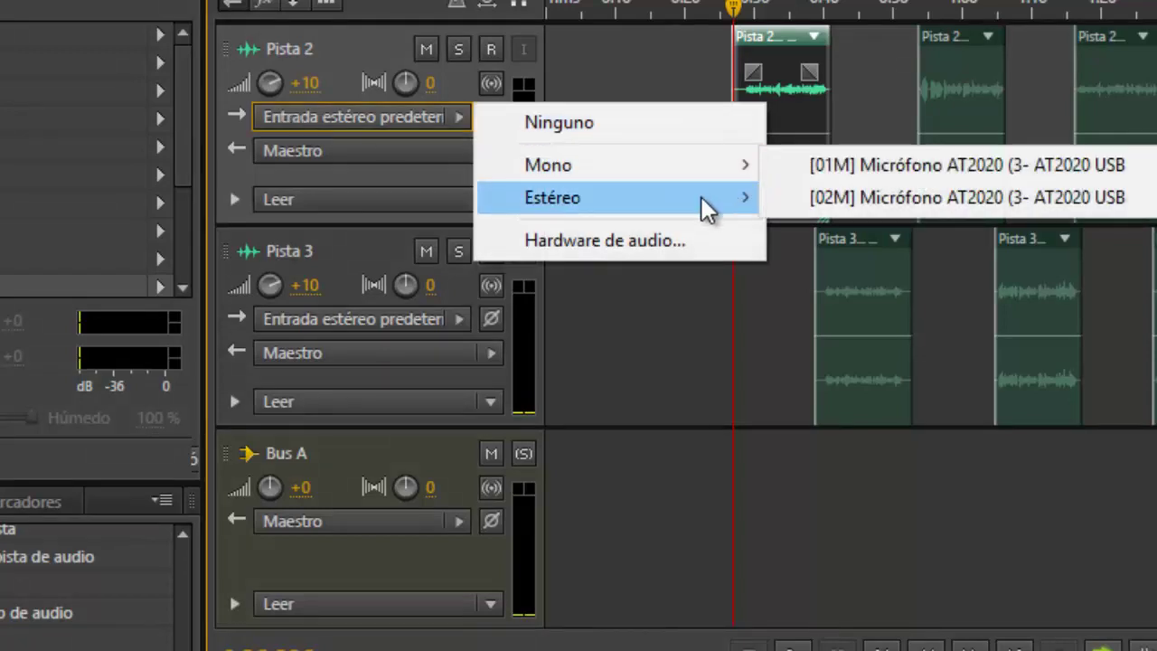
pyautogui.moveTo(702, 197)
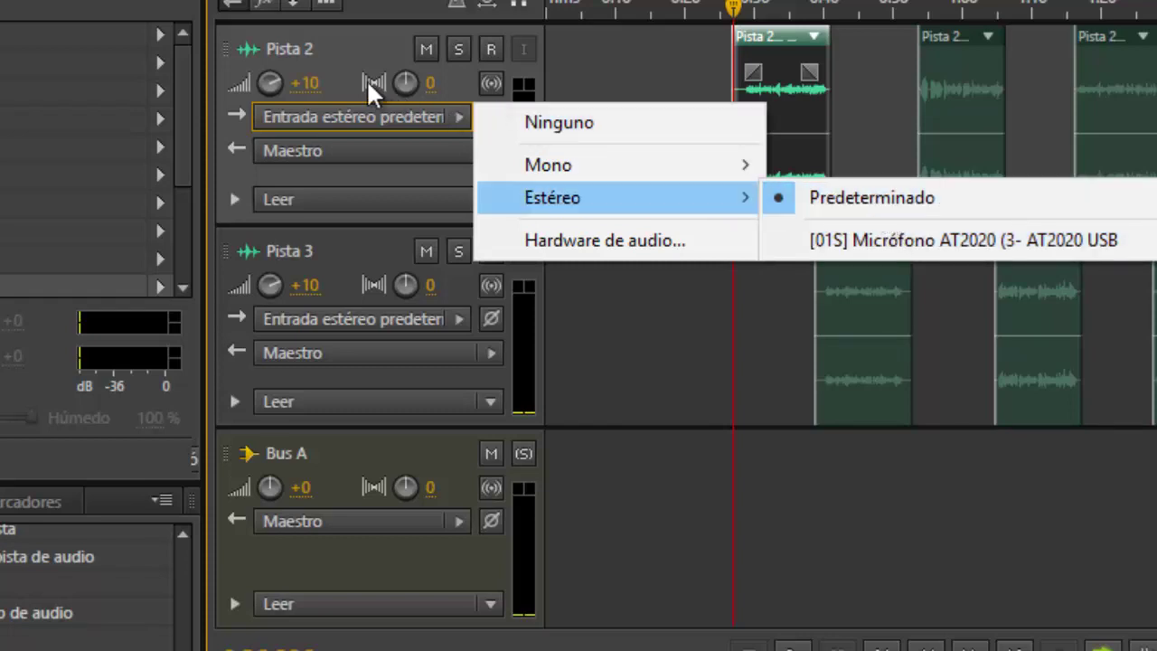
pyautogui.click(346, 50)
pyautogui.click(351, 150)
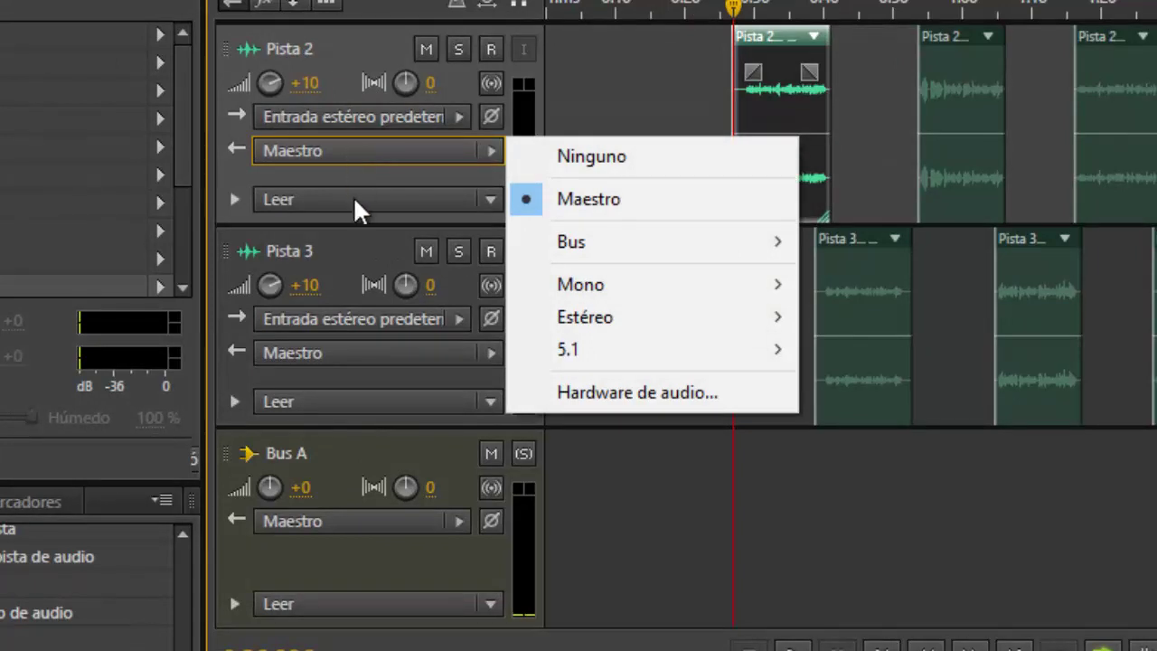
pyautogui.click(354, 178)
# Step: Examine the Maestro track at the end of the session and return to the Bus A track
pyautogui.scroll(-10, 715, 217)
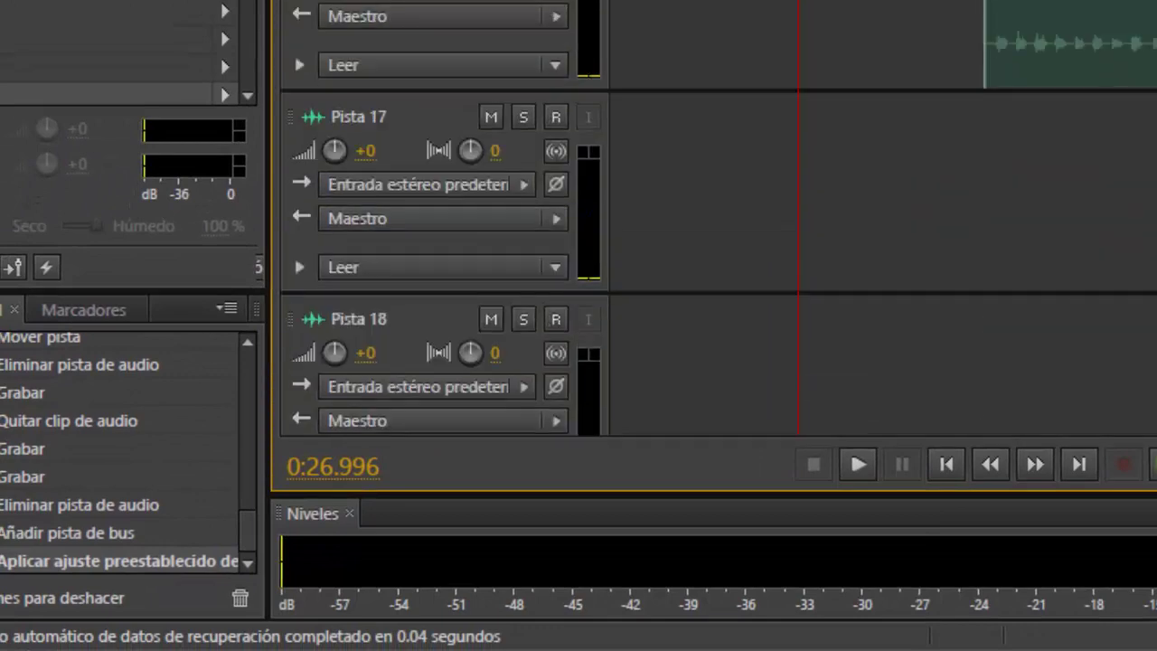
pyautogui.click(665, 278)
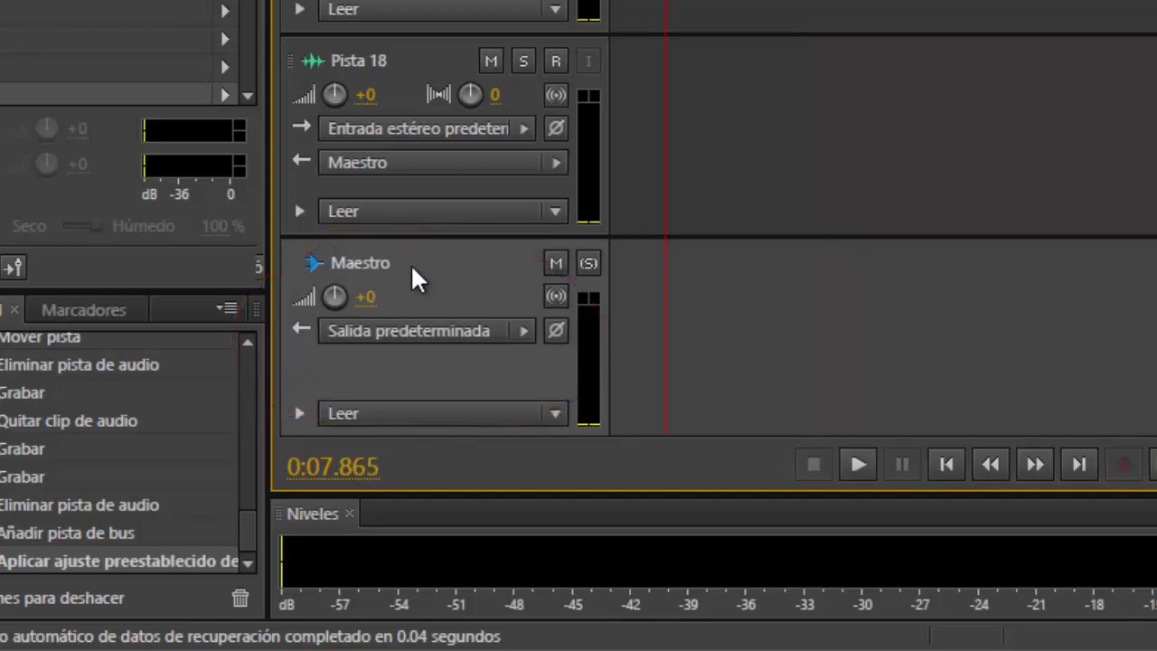
pyautogui.click(674, 307)
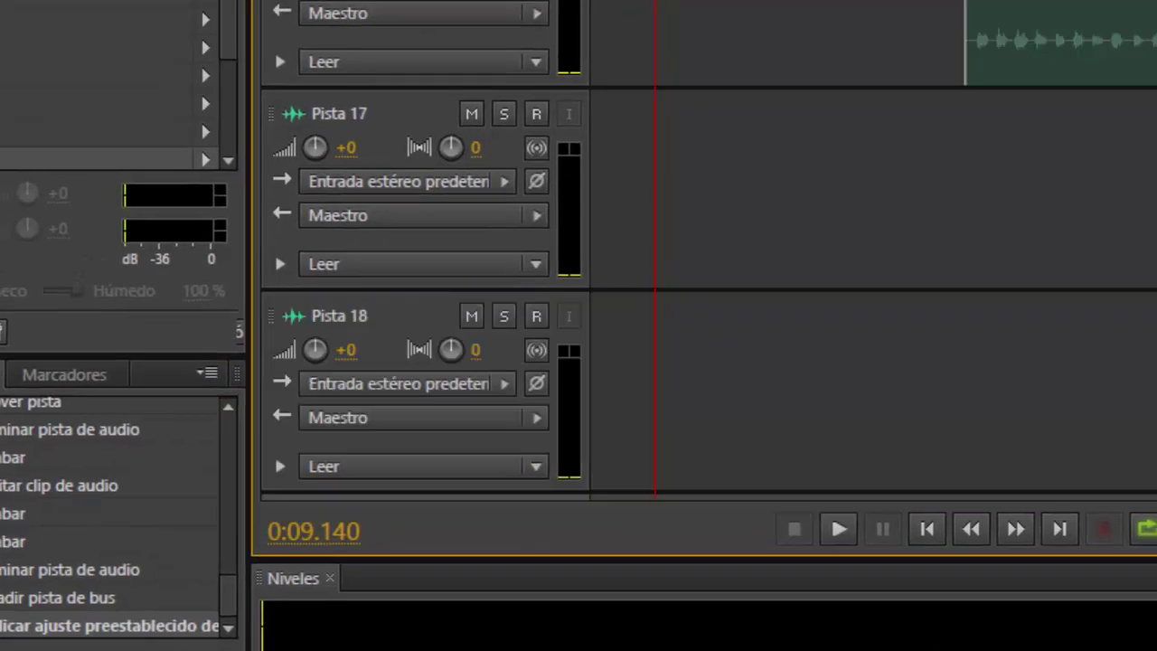
pyautogui.scroll(15, 443, 226)
pyautogui.scroll(-2, 443, 226)
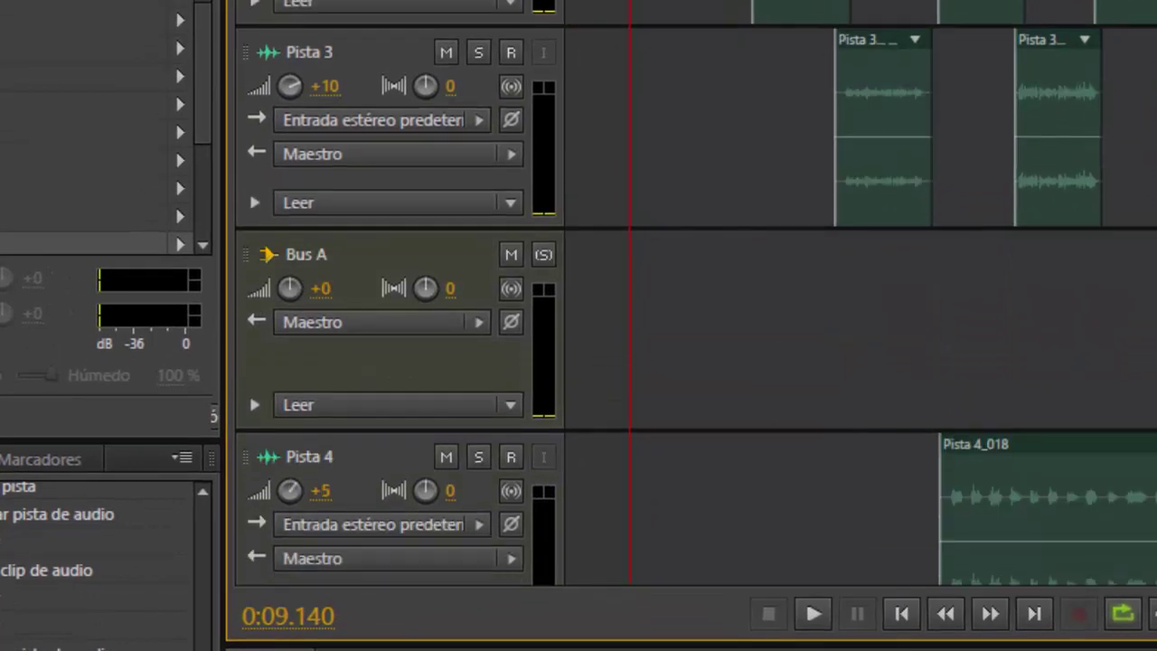
pyautogui.scroll(1, 814, 346)
pyautogui.click(702, 297)
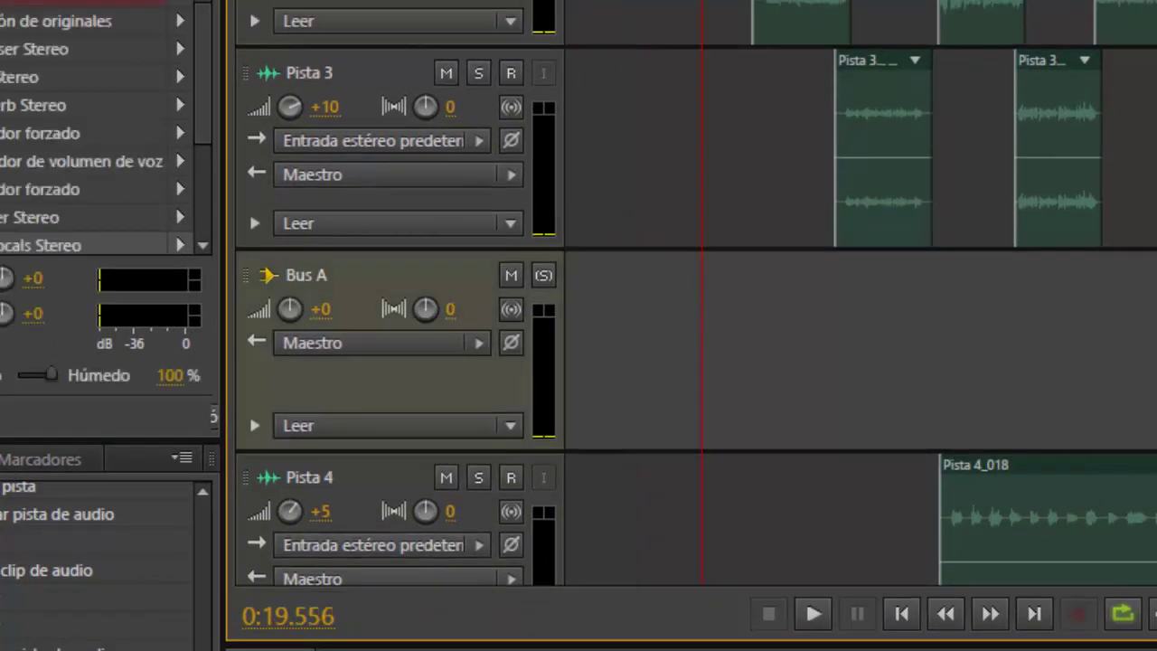
# Step: Route the output of Pista 2 to Bus A
pyautogui.scroll(2, 895, 150)
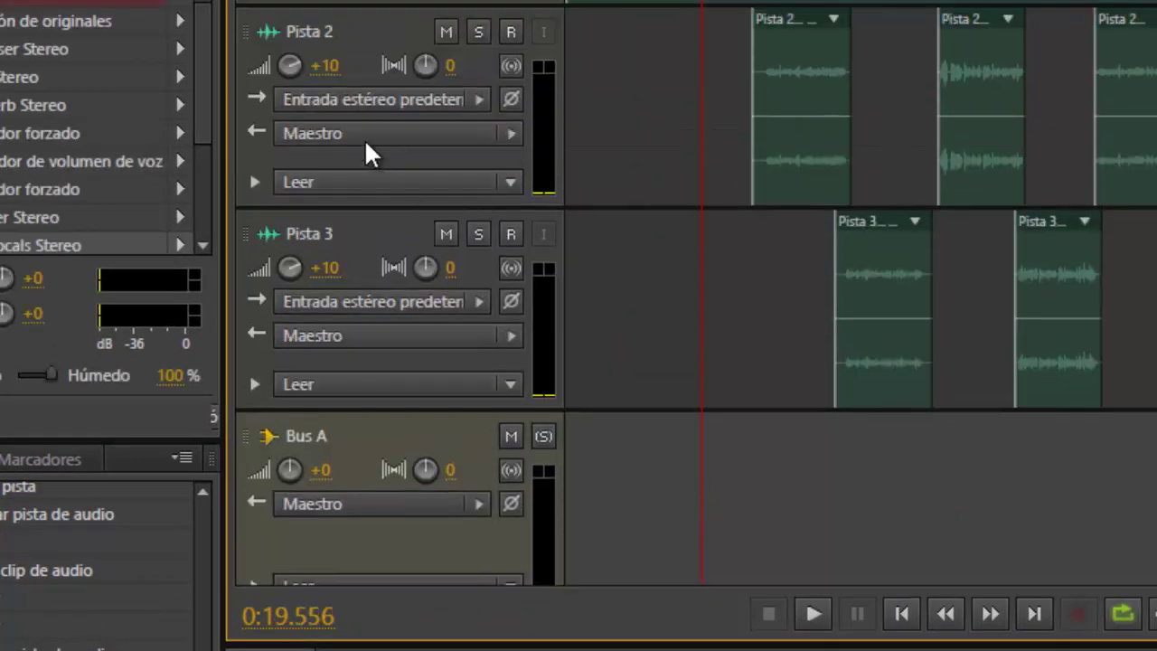
pyautogui.click(332, 134)
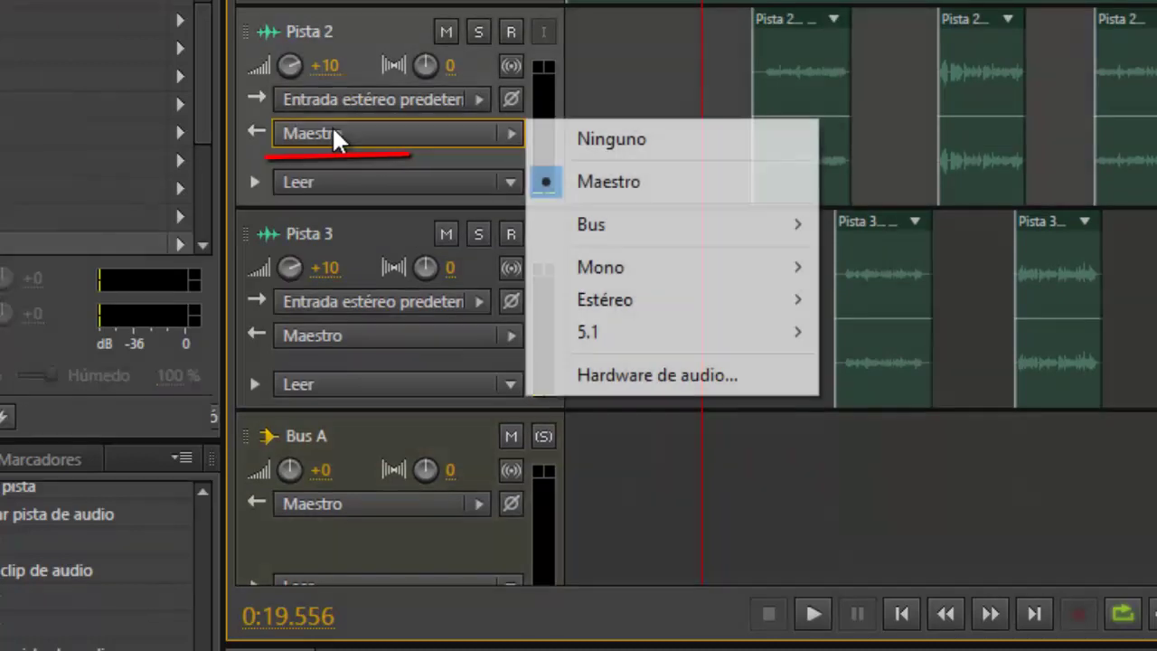
pyautogui.moveTo(679, 222)
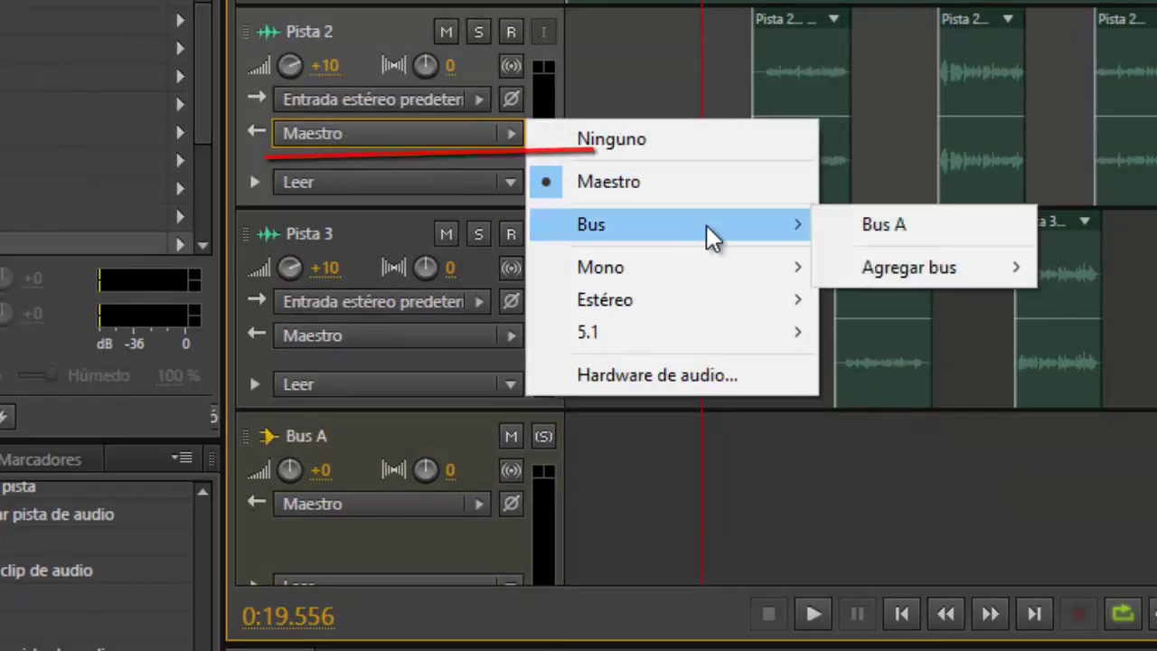
pyautogui.click(906, 223)
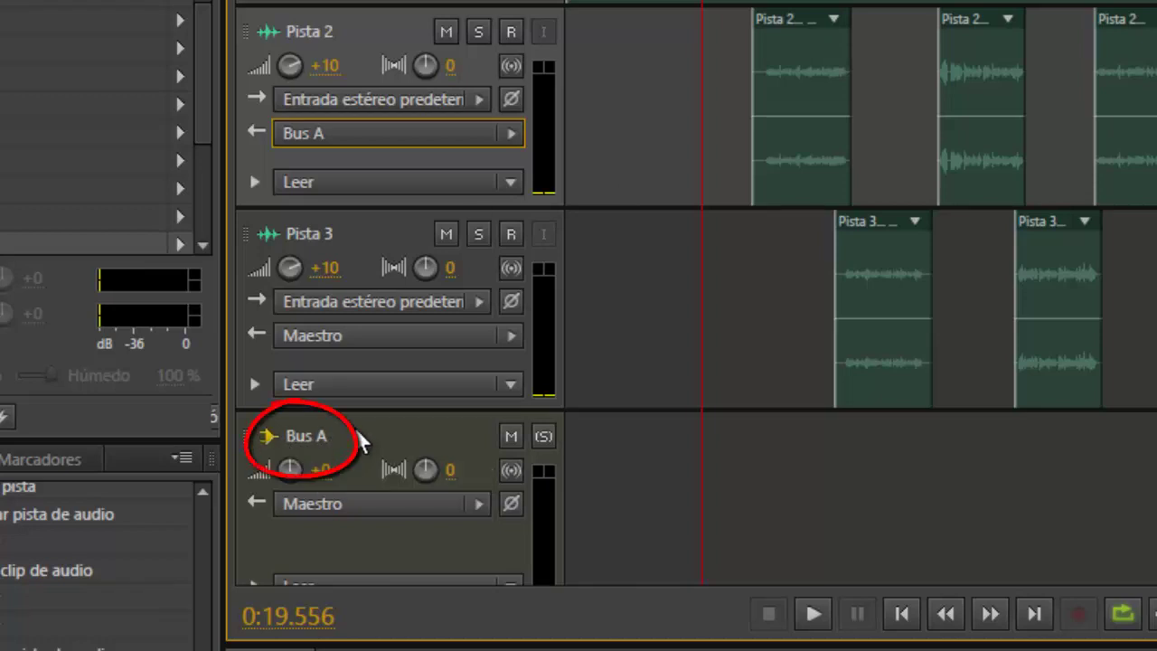
# Step: Rename the Pista 2 track as Voz
pyautogui.click(317, 29)
pyautogui.moveTo(331, 30); pyautogui.dragTo(352, 30)
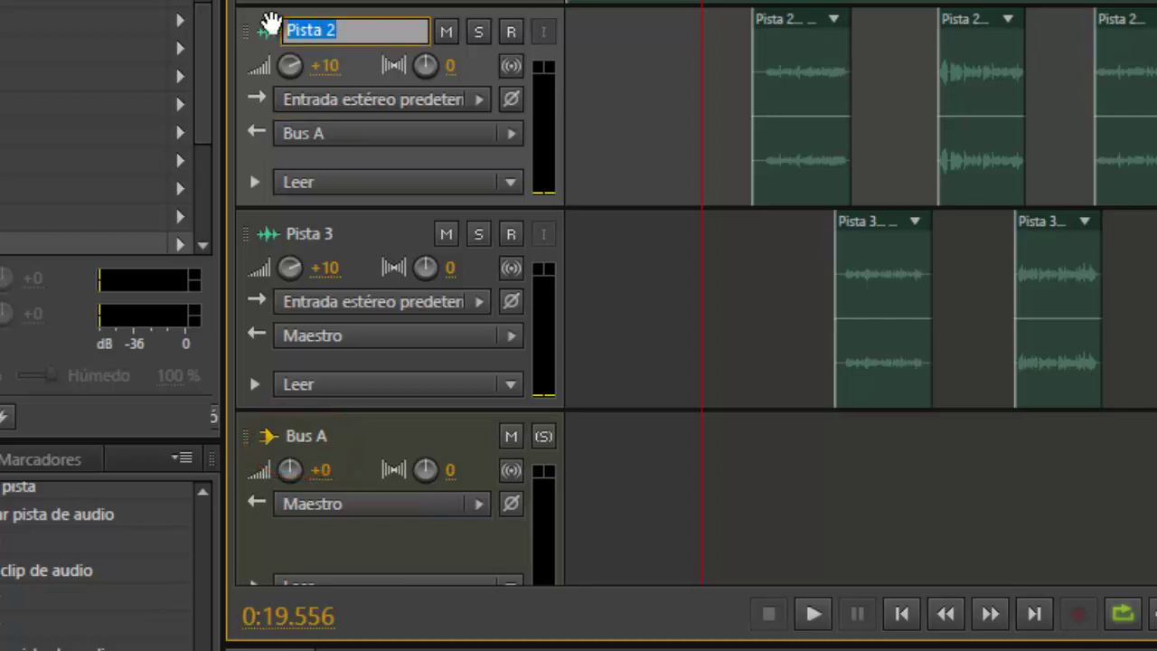
pyautogui.write('Voz')
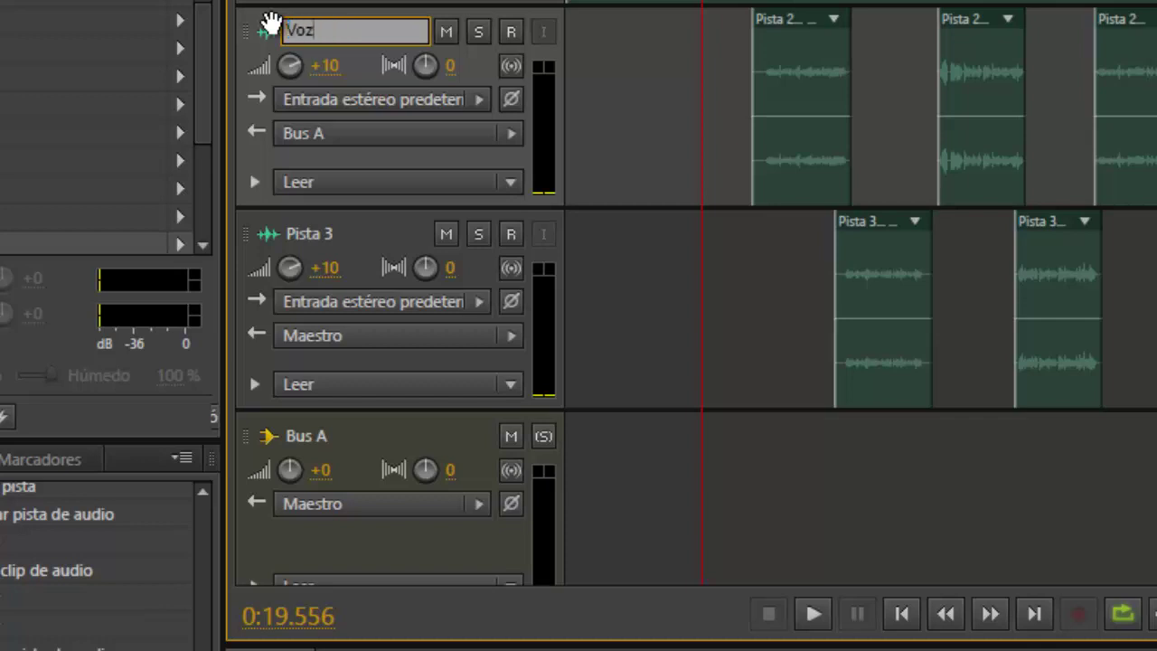
pyautogui.press('Return')
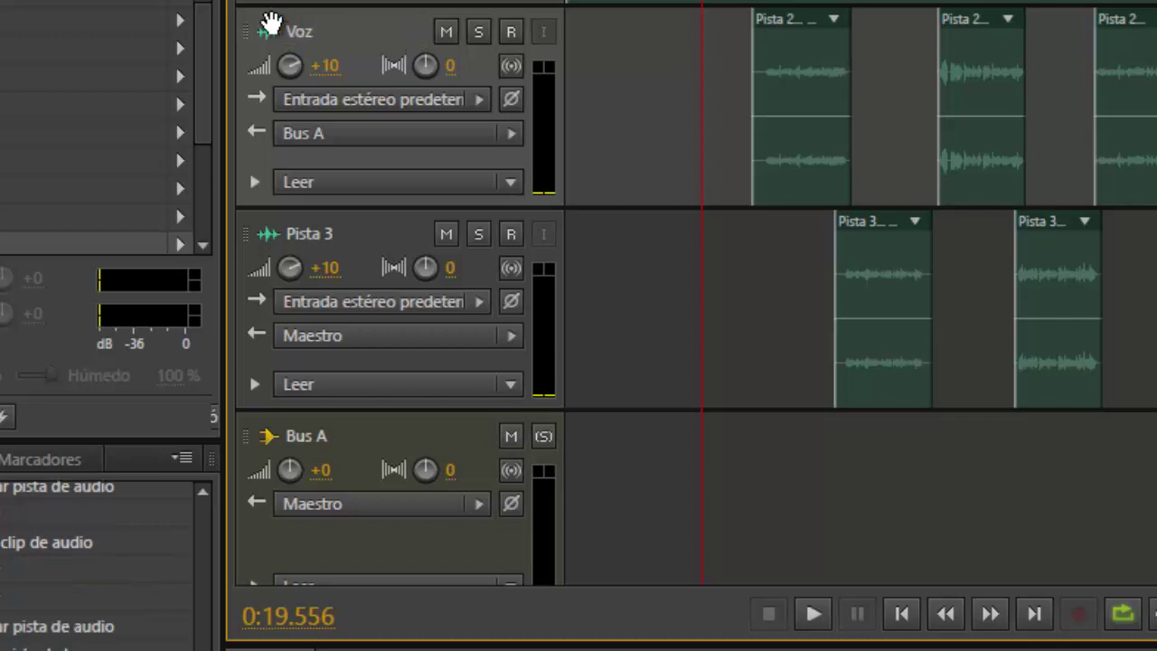
# Step: Rename the Pista 3 track as Voz
pyautogui.doubleClick(311, 235)
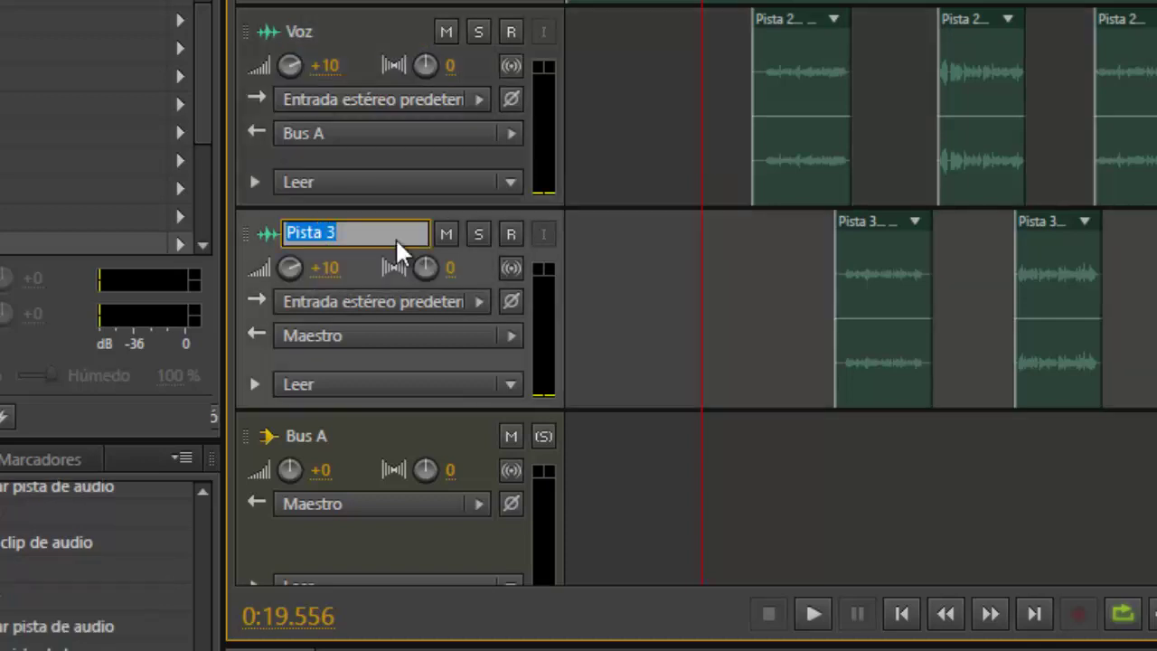
pyautogui.write('Voz')
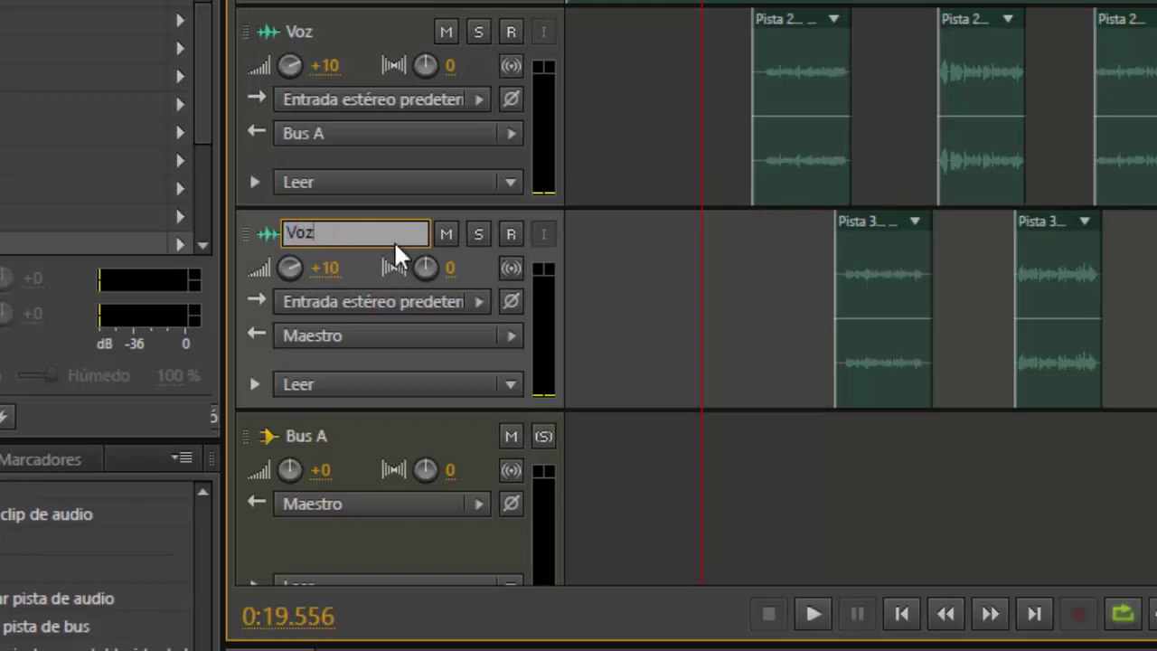
pyautogui.press('Return')
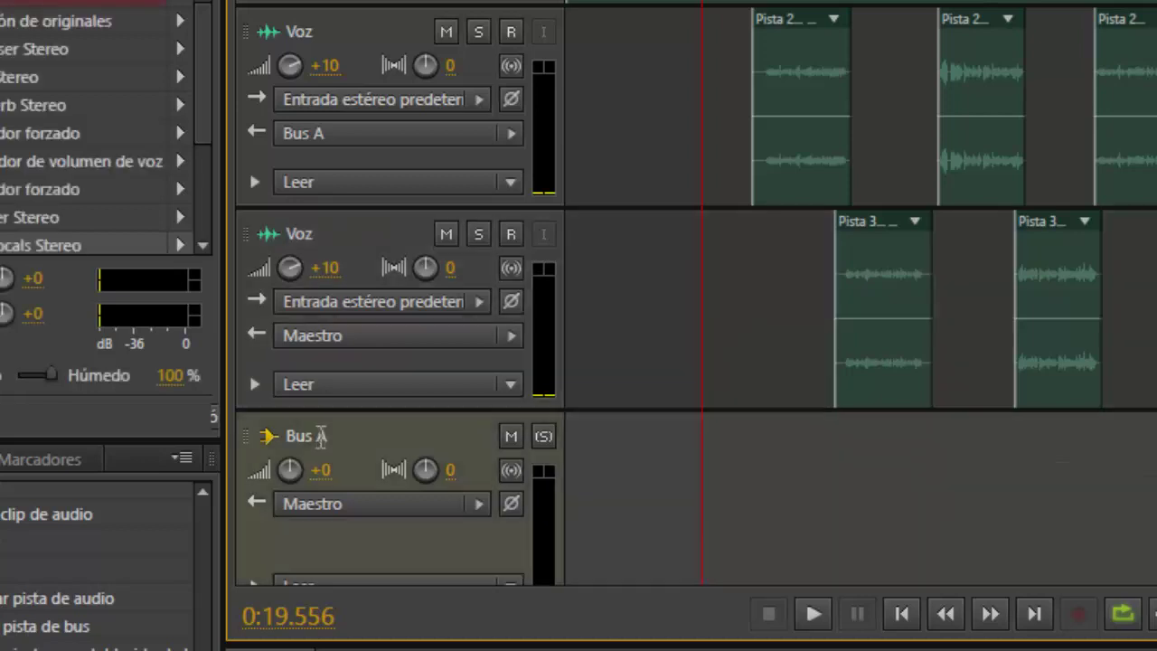
# Step: Rename the Bus A track as Canal de voz principal
pyautogui.doubleClick(324, 436)
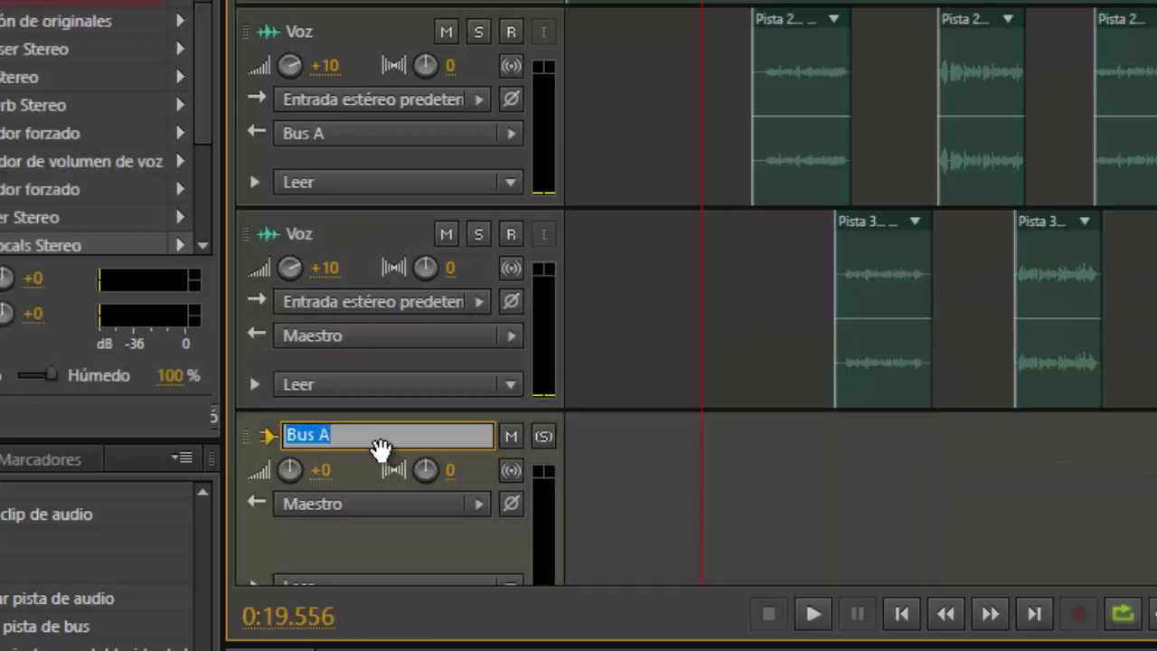
pyautogui.write('Canal ')
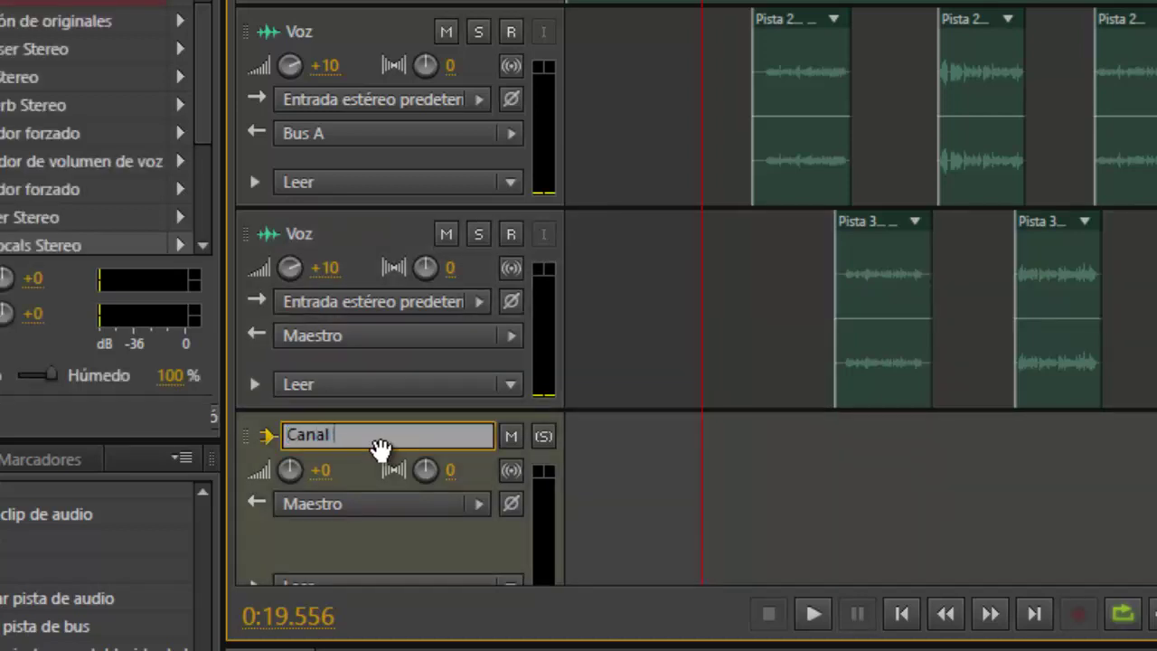
pyautogui.write('de voz principal')
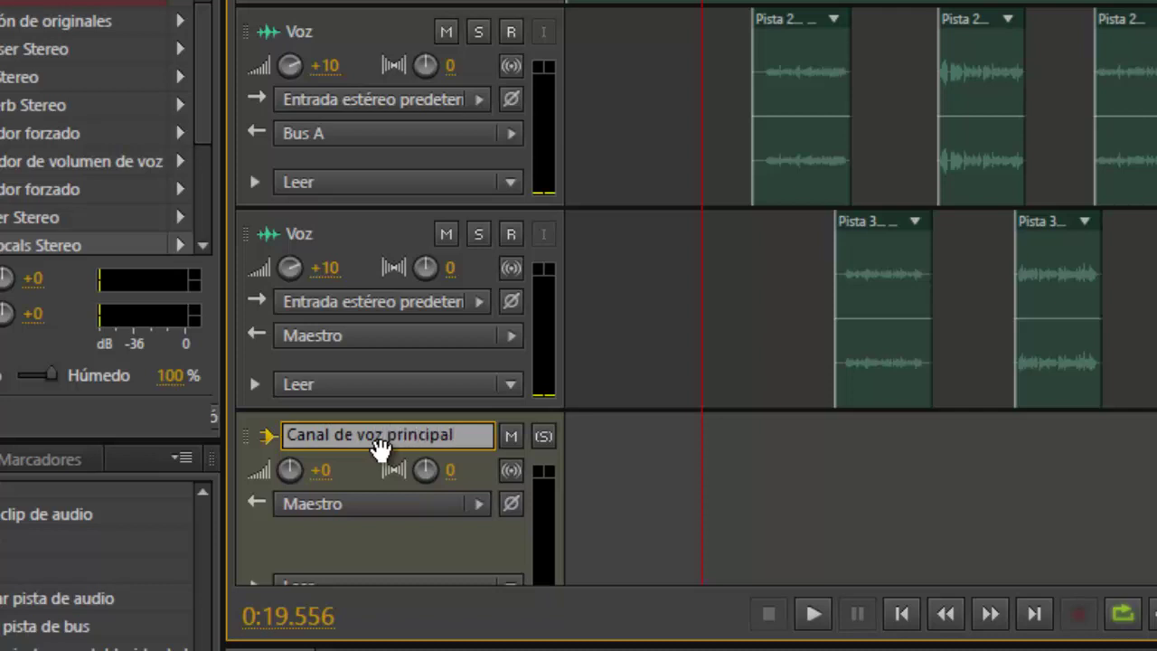
pyautogui.press('Return')
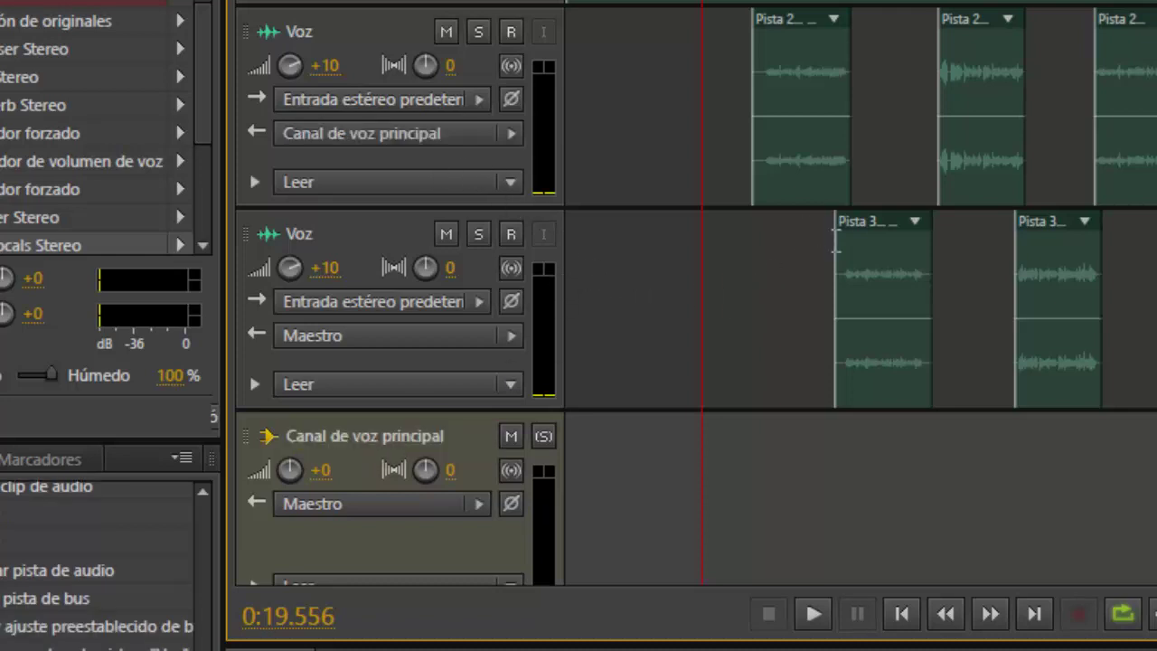
# Step: Route the output of the second Voz track to the Canal de voz principal bus
pyautogui.click(858, 276)
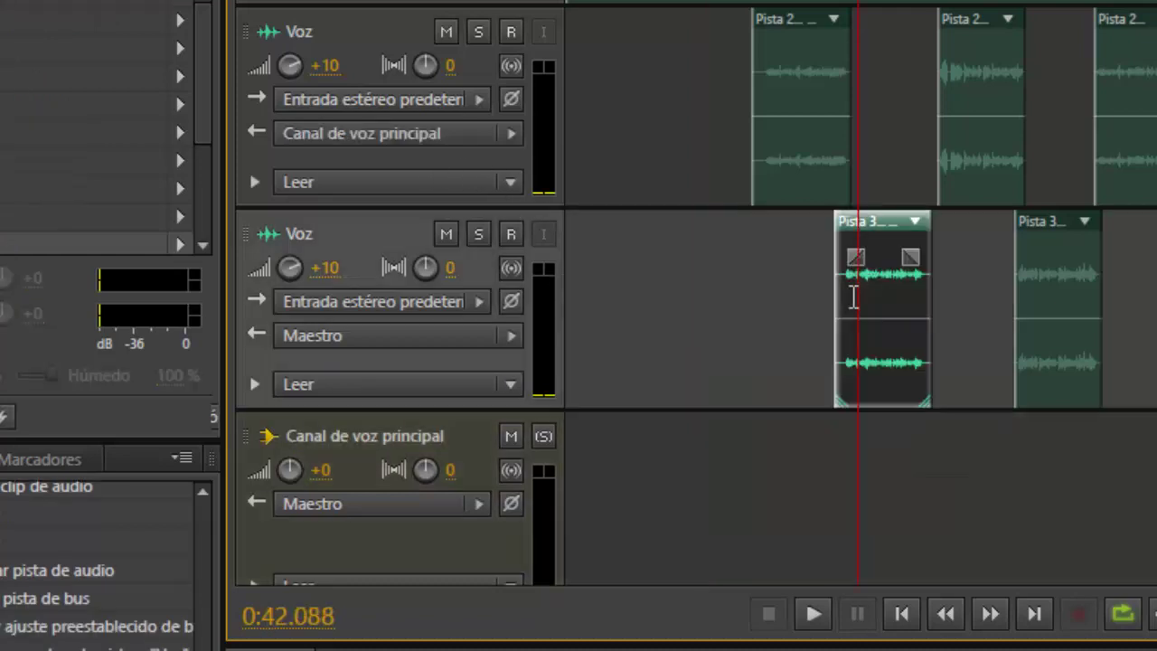
pyautogui.click(414, 342)
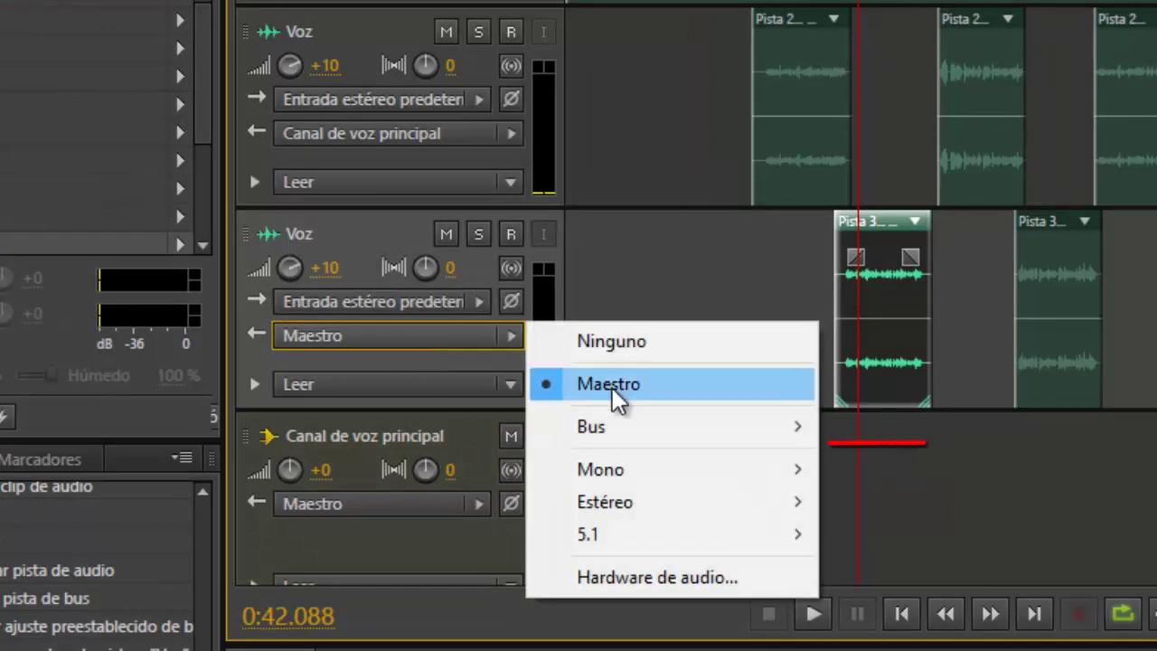
pyautogui.moveTo(642, 434)
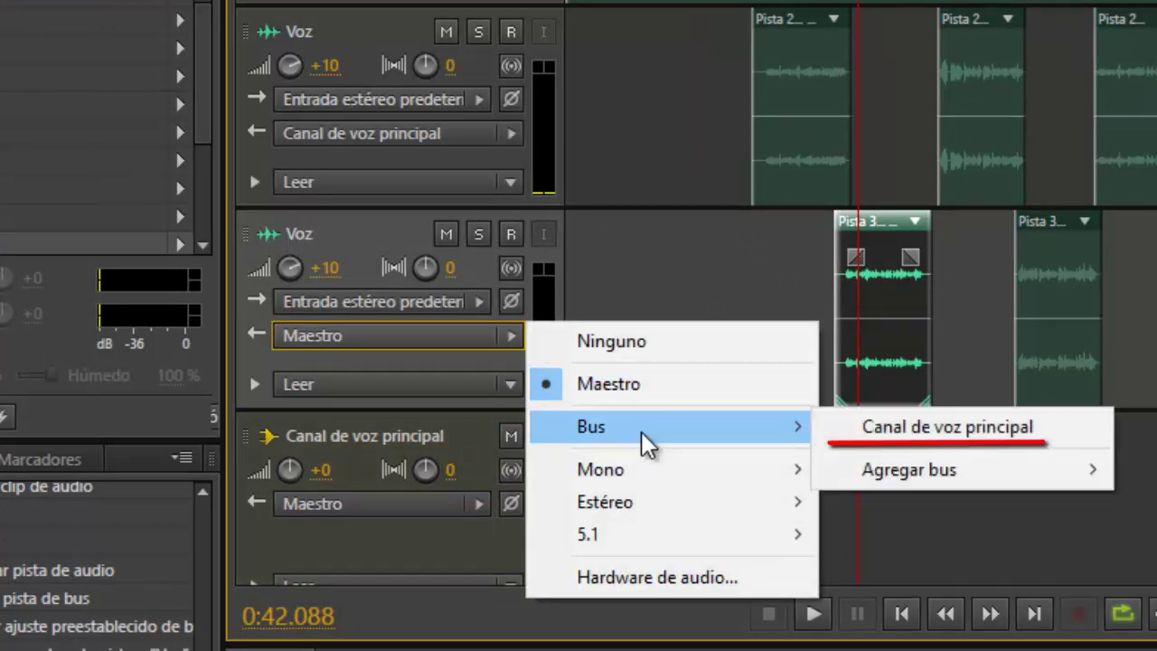
pyautogui.click(1062, 438)
# Step: Examine the first clips of both Voz tracks and the Canal de voz principal bus they feed
pyautogui.click(765, 217)
pyautogui.click(765, 188)
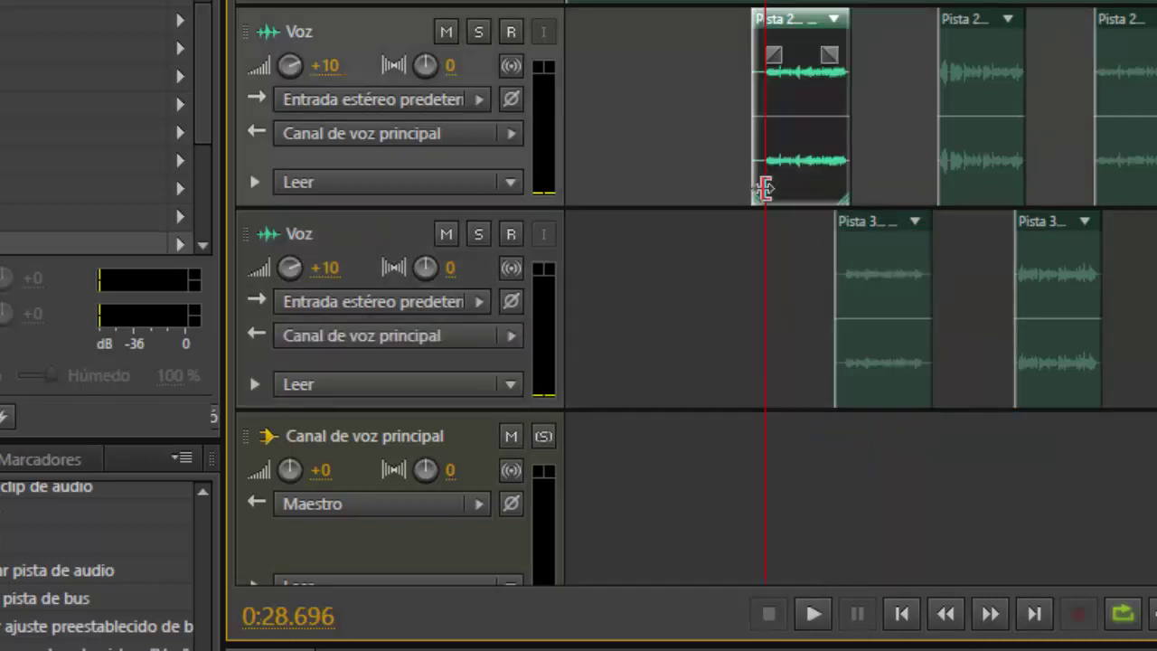
pyautogui.click(847, 317)
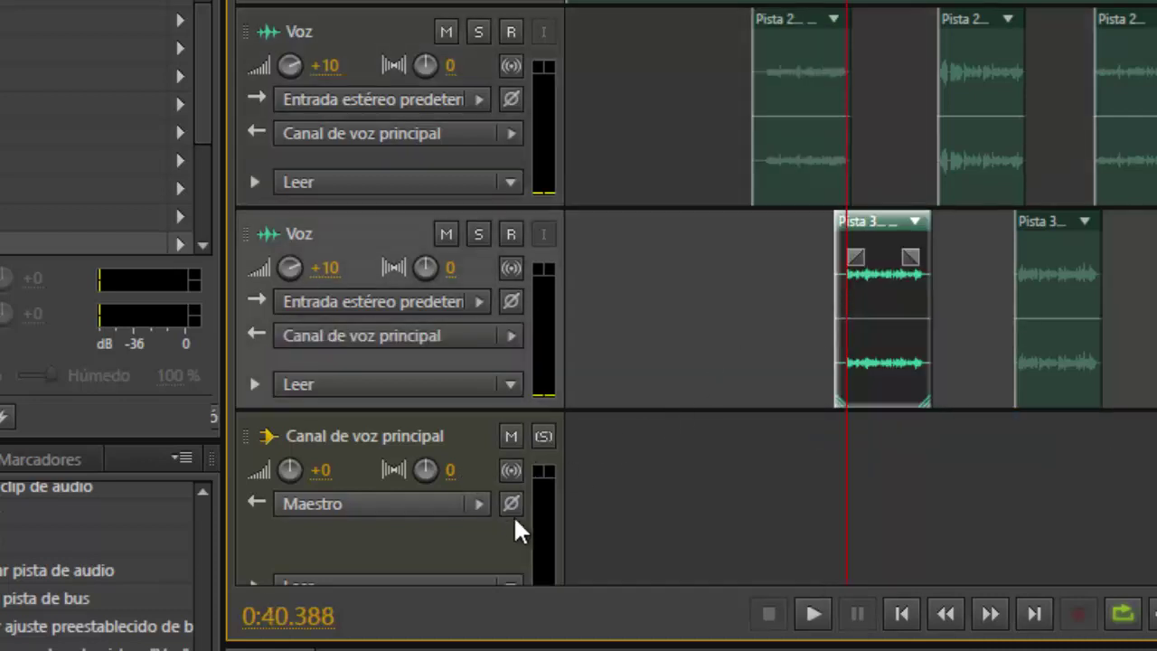
pyautogui.click(591, 489)
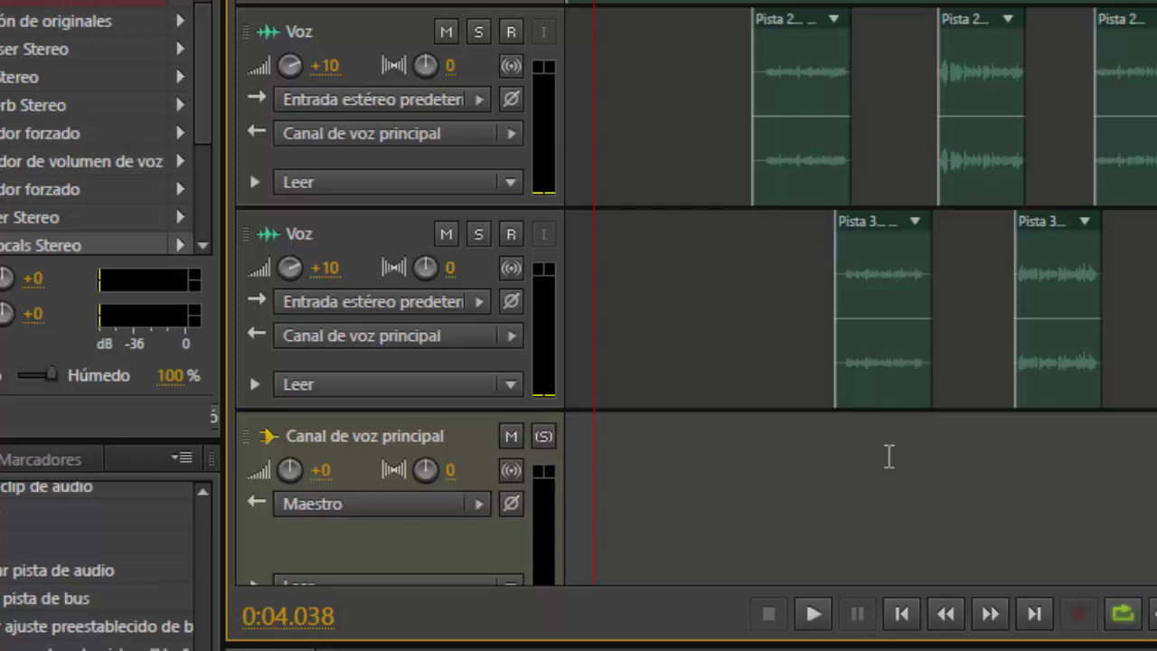
pyautogui.click(756, 421)
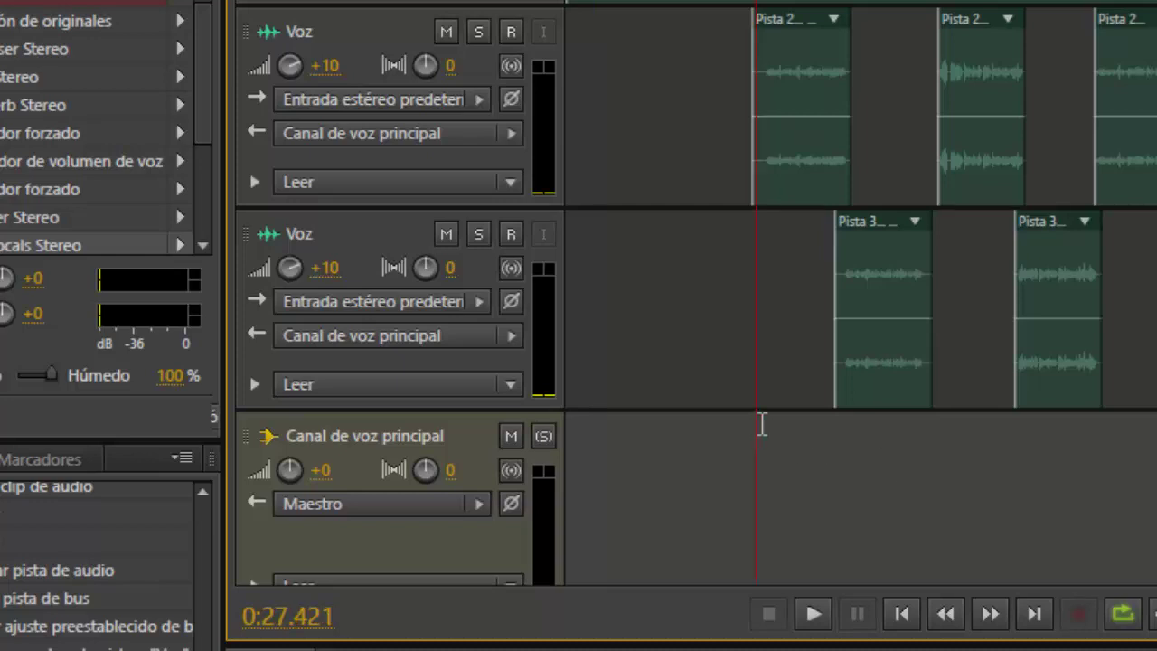
pyautogui.scroll(-2, 734, 470)
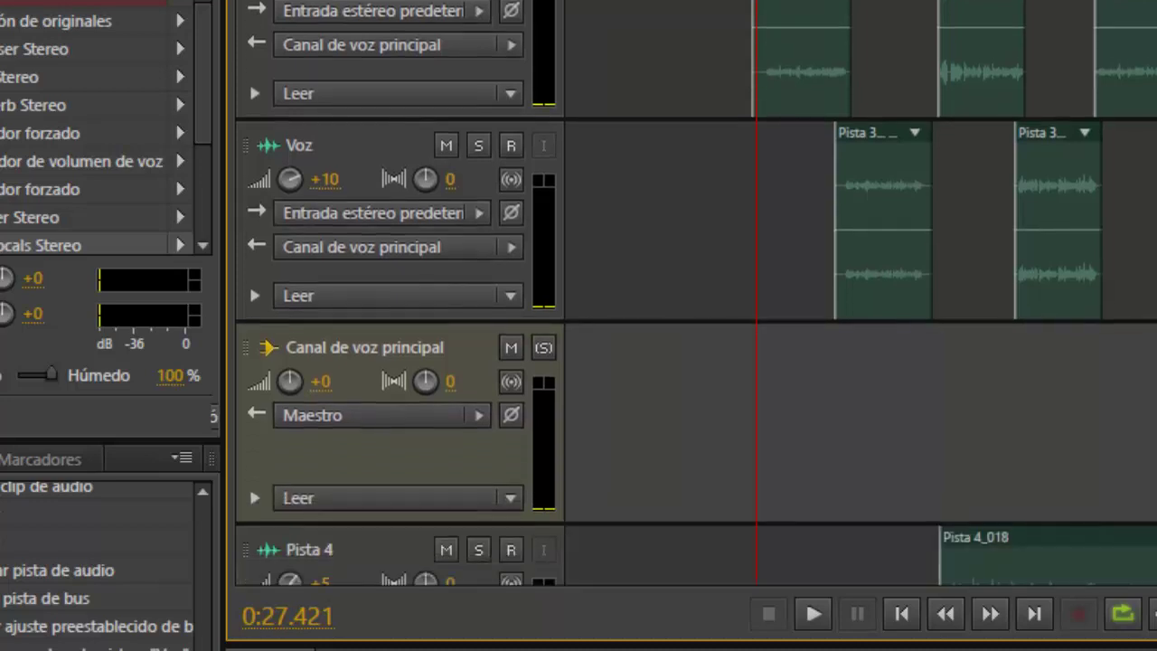
pyautogui.click(737, 335)
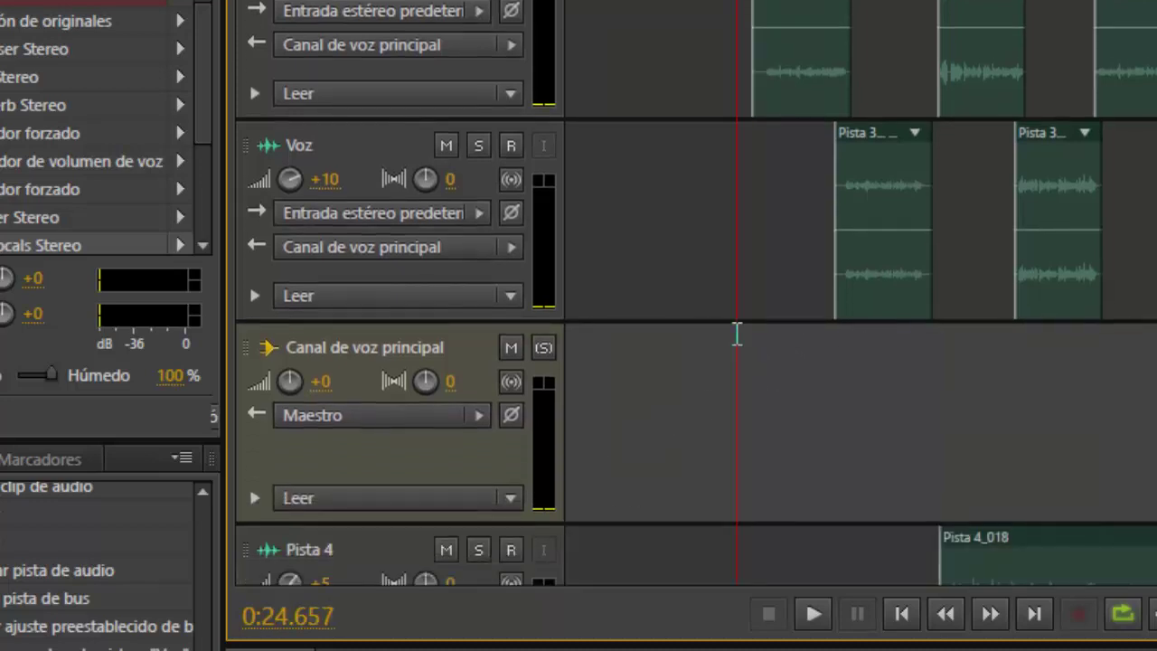
pyautogui.click(746, 337)
pyautogui.click(759, 334)
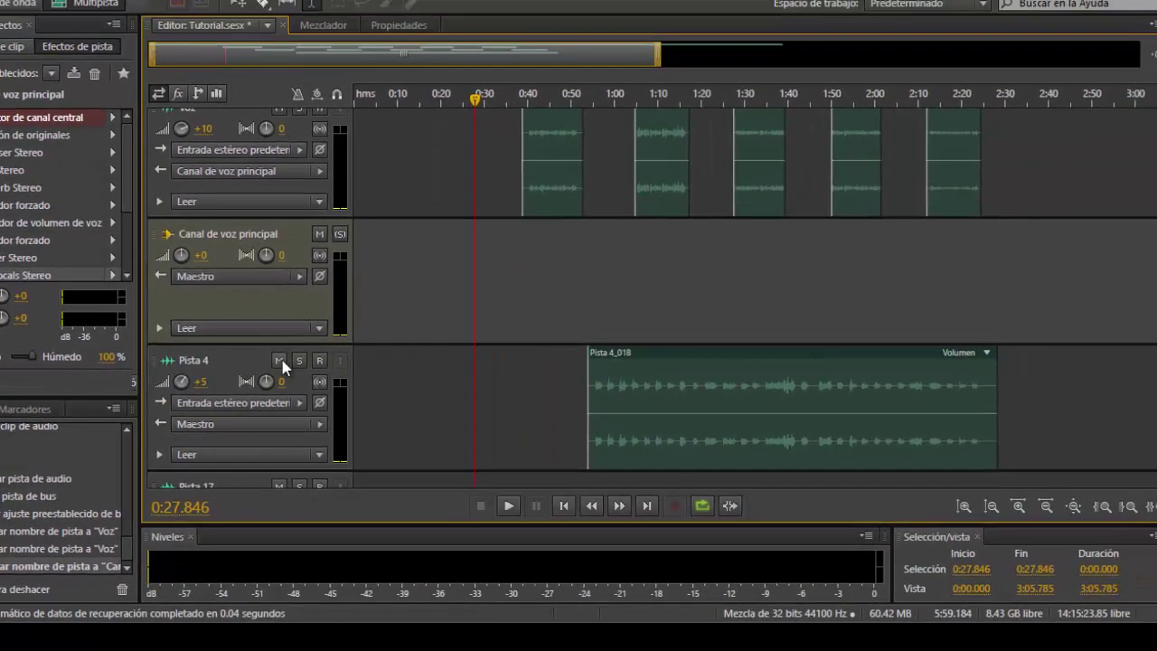
# Step: Mute the Pista 4 track and place the playhead at the start of the first Voz clip
pyautogui.click(281, 360)
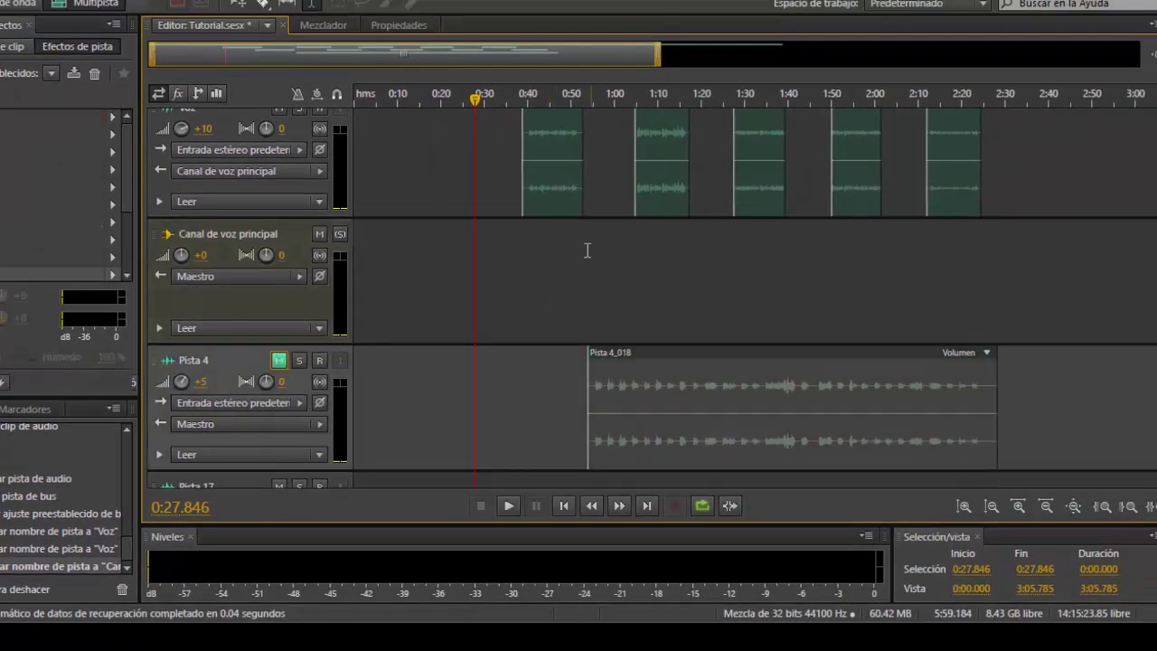
pyautogui.click(473, 235)
pyautogui.scroll(5, 508, 229)
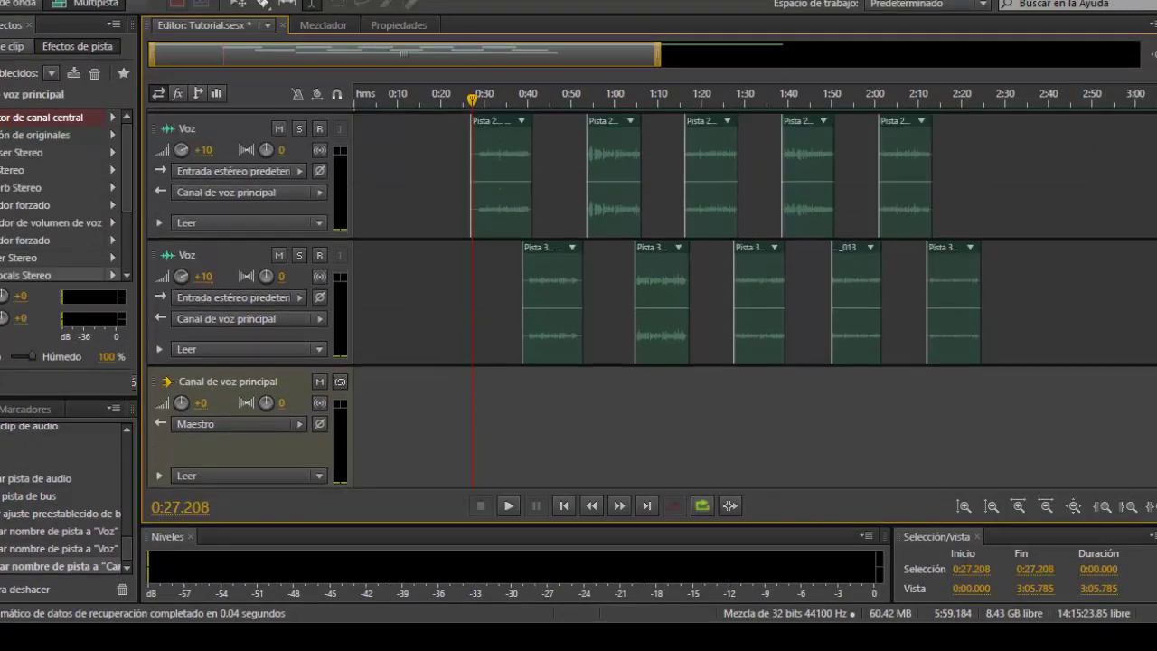
# Step: Play the multitrack session from just before the first Voz clip to hear the voice through the bus
pyautogui.doubleClick(508, 238)
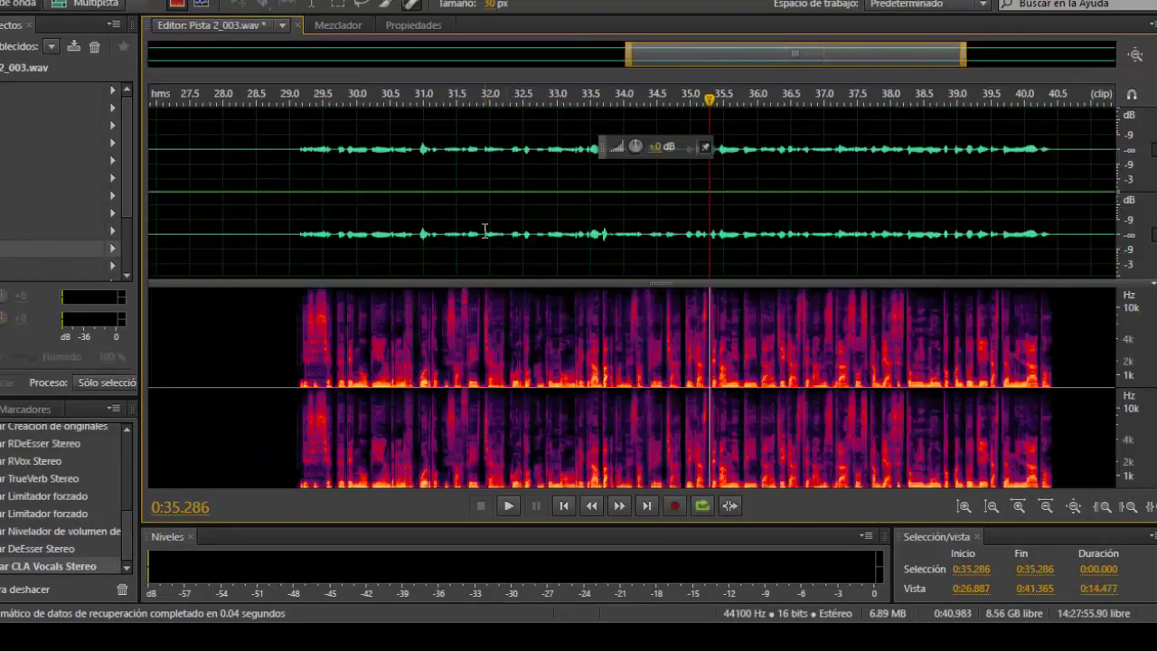
pyautogui.click(74, 4)
pyautogui.click(470, 291)
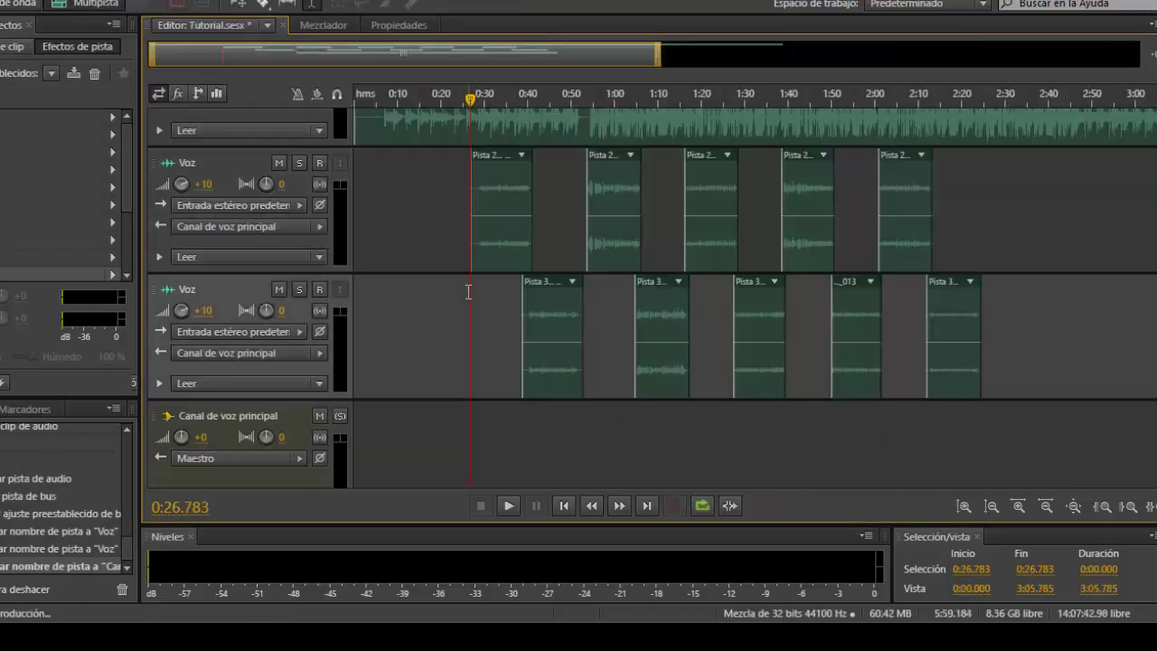
pyautogui.press('space')
pyautogui.moveTo(657, 57); pyautogui.dragTo(420, 58)
pyautogui.scroll(-3, 425, 56)
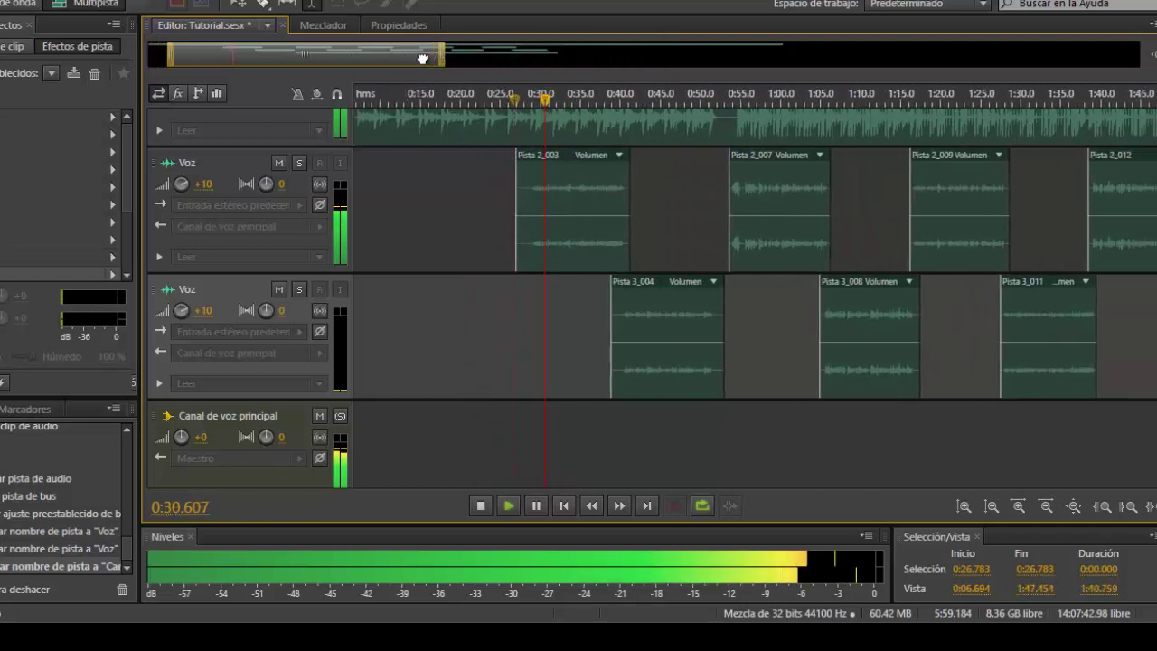
pyautogui.scroll(-2, 552, 63)
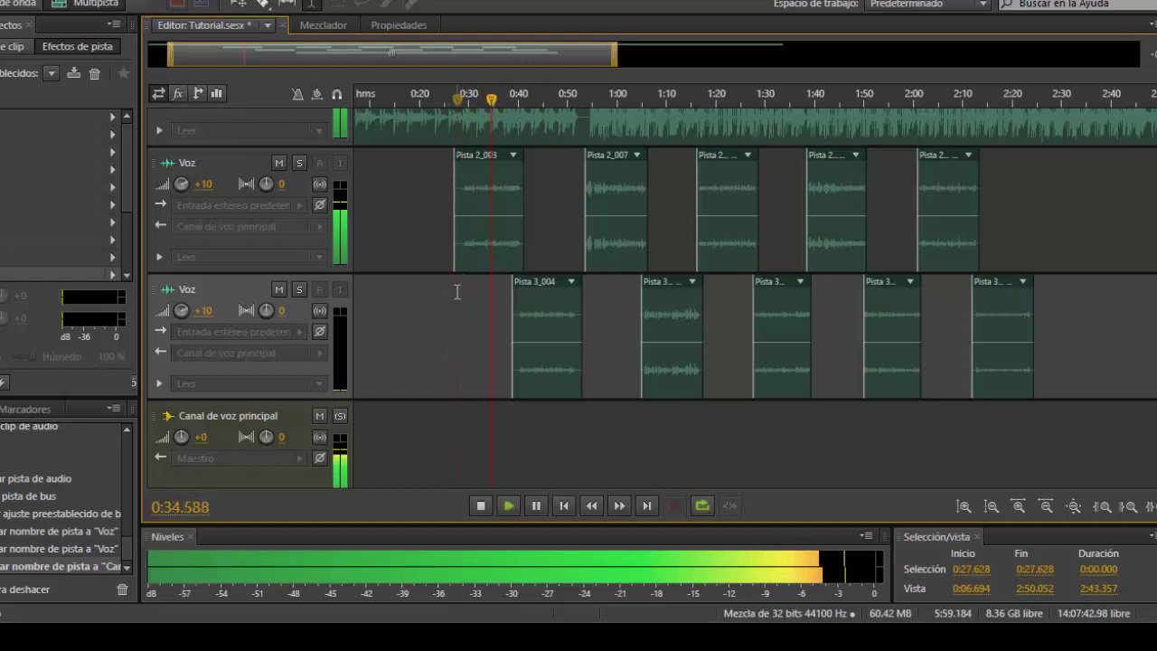
# Step: Mute and unmute the Canal de voz principal bus during playback, and stop the playback
pyautogui.click(319, 415)
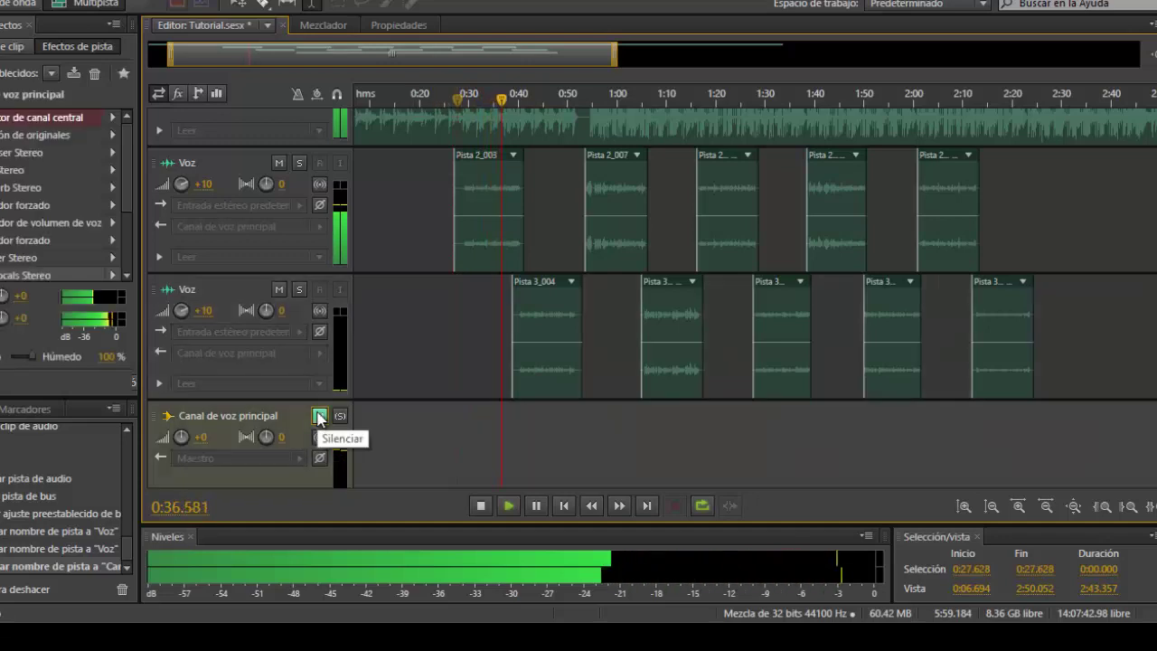
pyautogui.click(319, 415)
pyautogui.press('space')
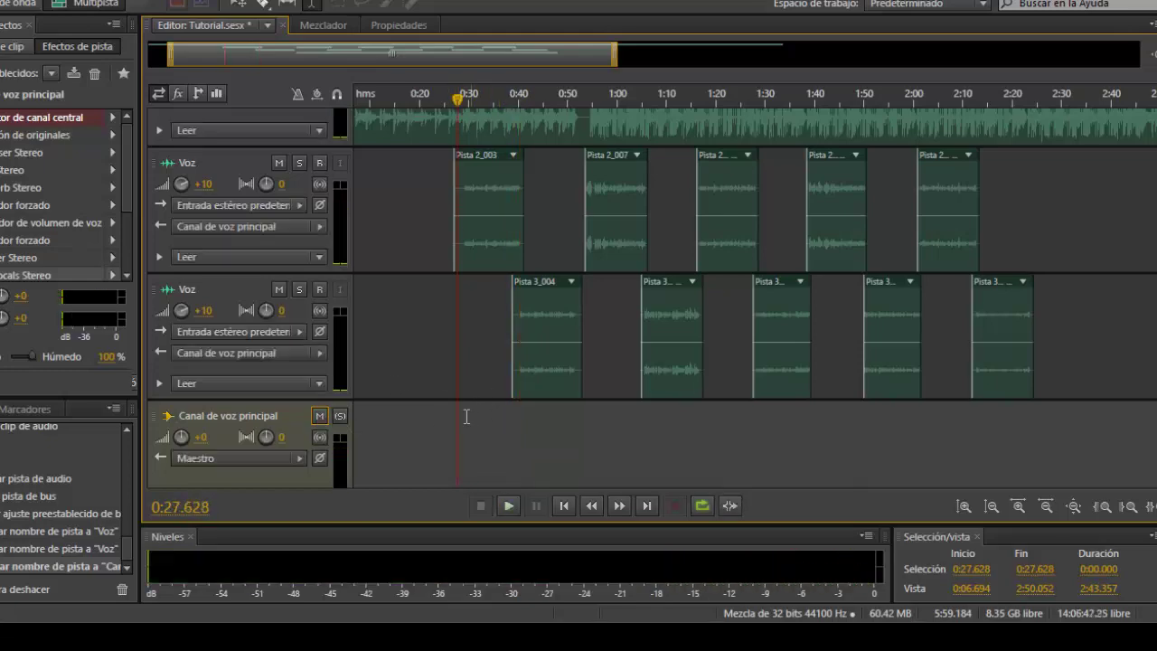
# Step: Pan the Canal de voz principal bus right to R68.4
pyautogui.click(450, 414)
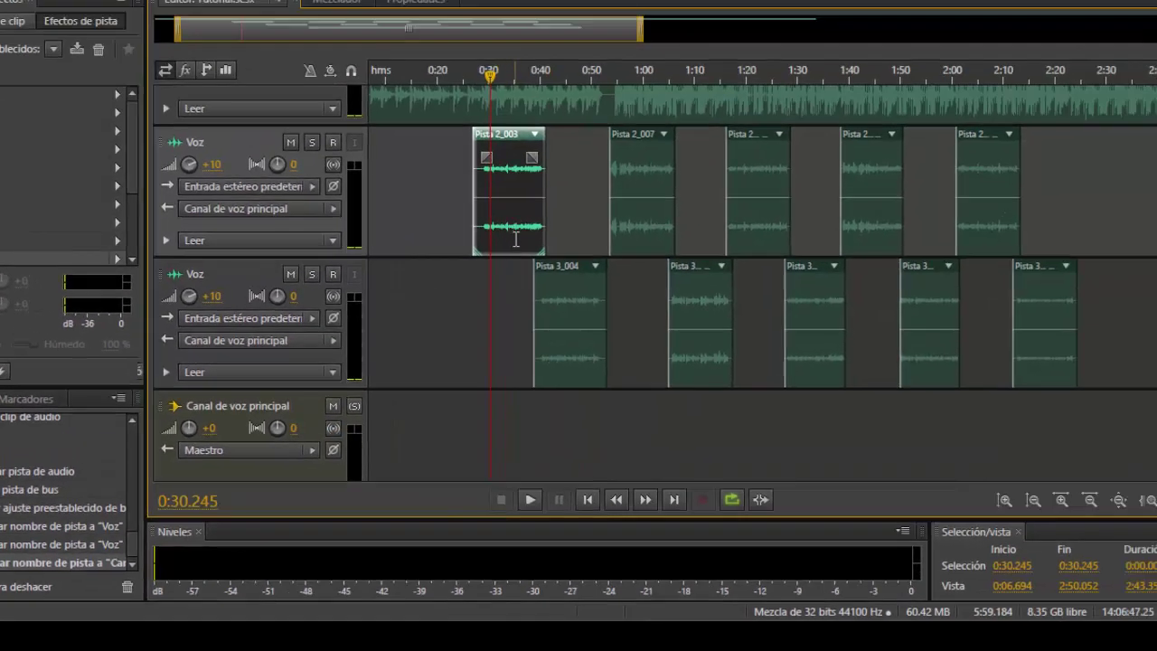
pyautogui.click(465, 406)
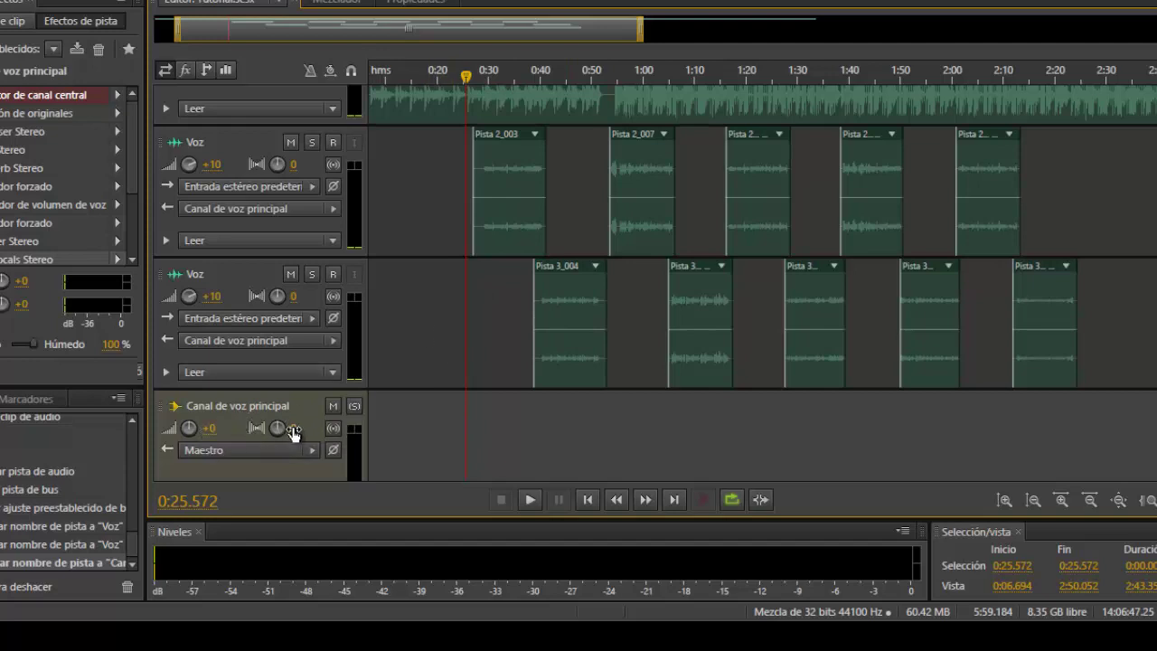
pyautogui.moveTo(296, 426); pyautogui.dragTo(344, 425)
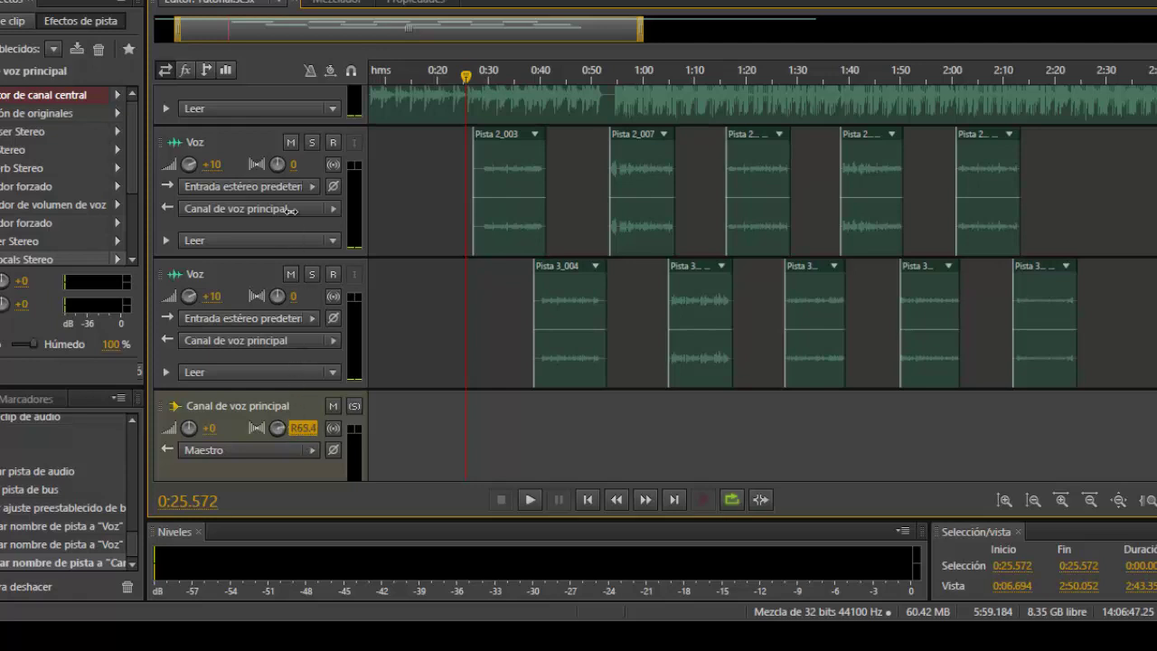
# Step: Play the first Voz clip to hear the panned bus, and stop the playback
pyautogui.click(481, 246)
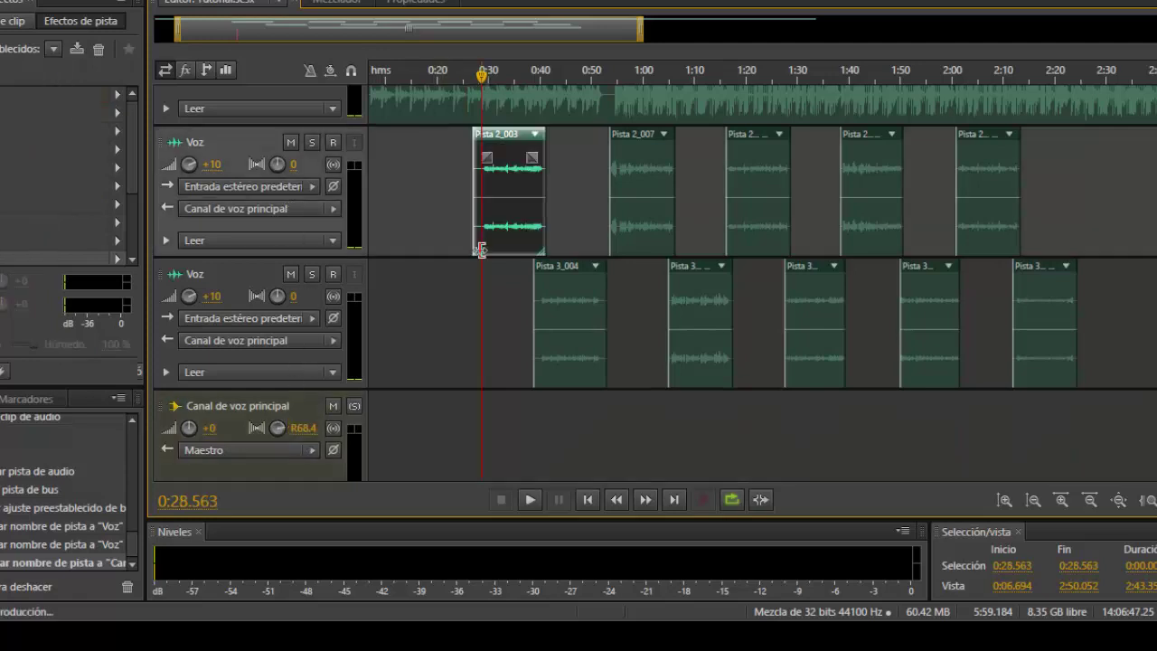
pyautogui.press('space')
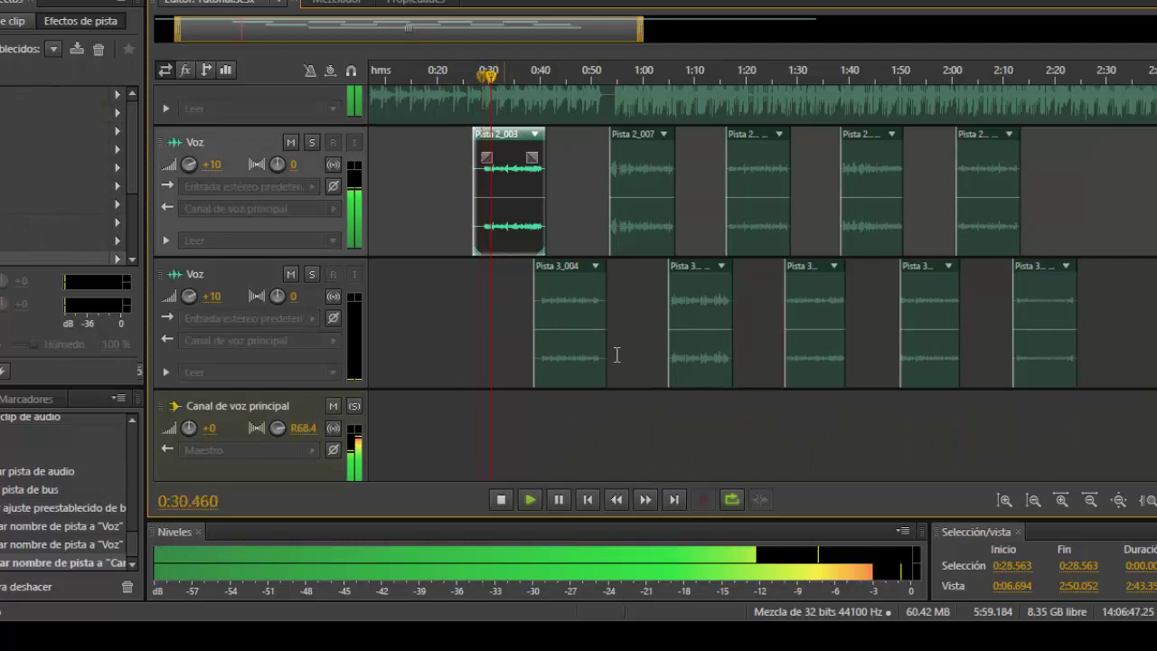
pyautogui.press('space')
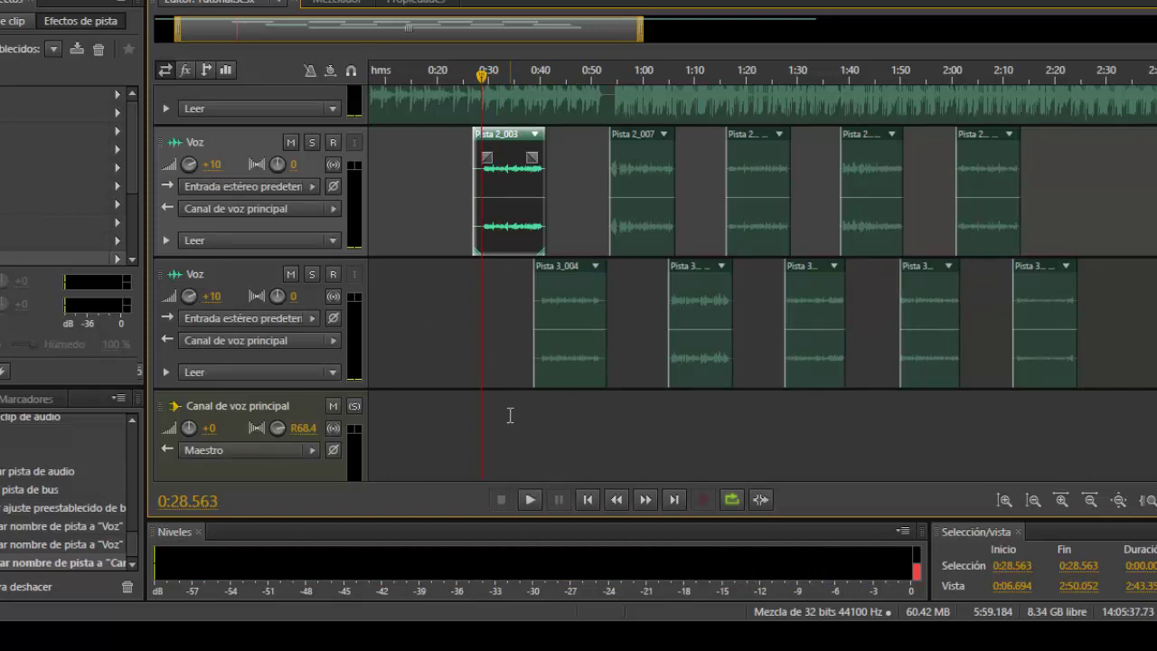
# Step: Set the pan of the Canal de voz principal bus to 0
pyautogui.click(304, 428)
pyautogui.write('0')
pyautogui.press('Return')
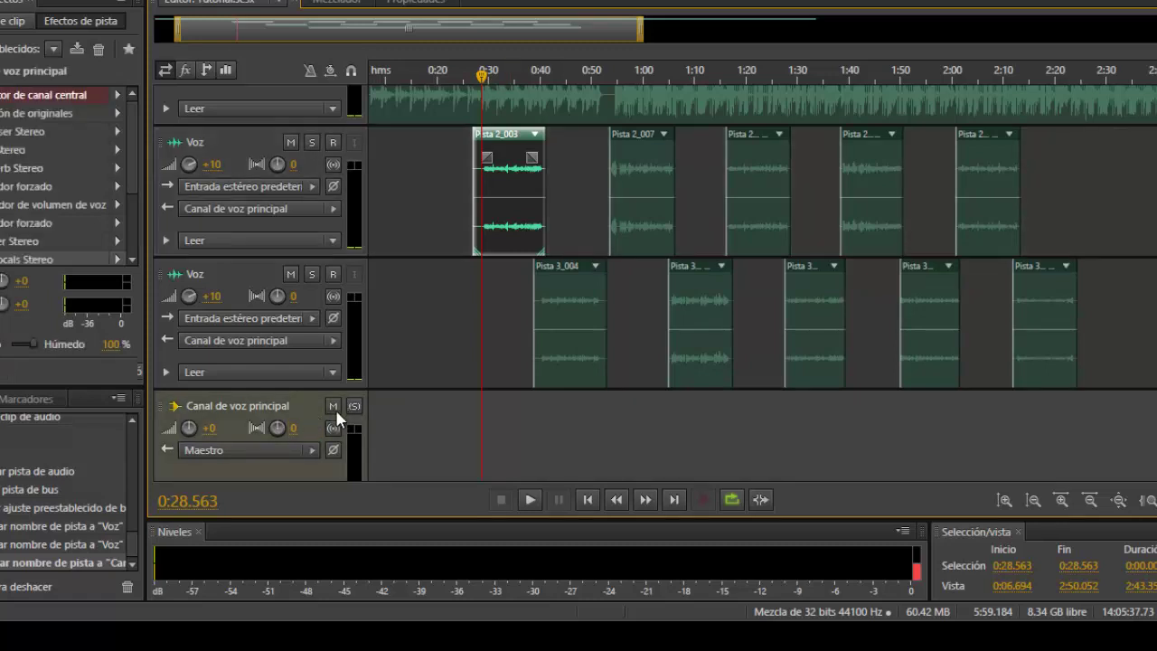
# Step: Examine the alternating clips along the two Voz tracks that share the bus
pyautogui.click(490, 404)
pyautogui.click(519, 207)
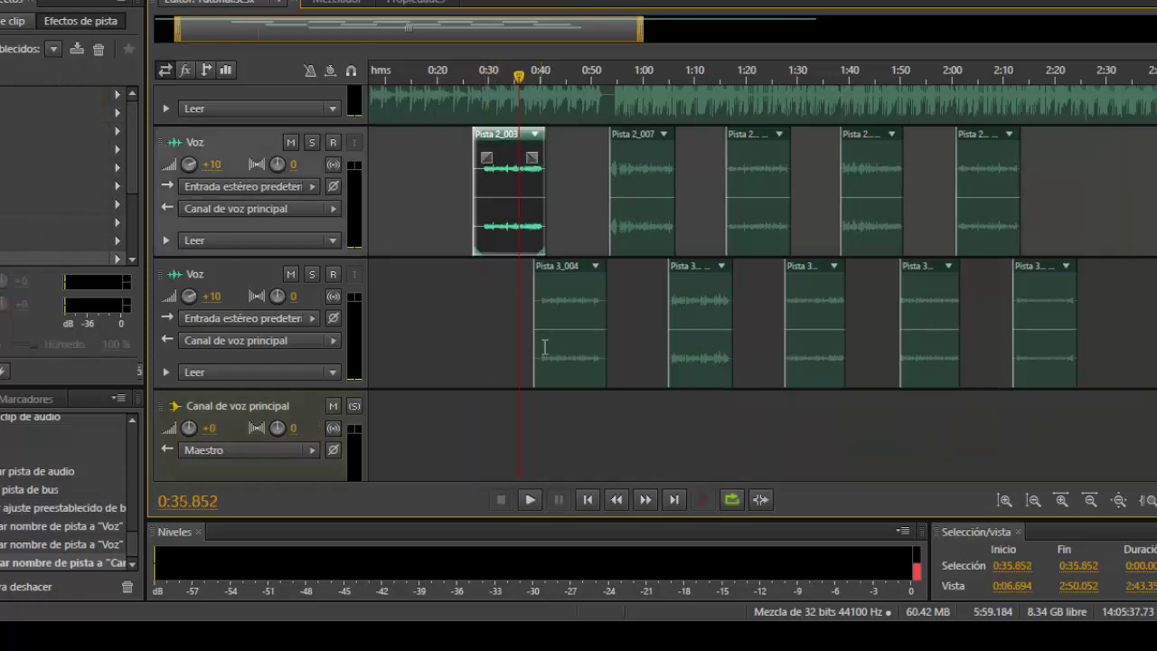
pyautogui.click(542, 344)
pyautogui.click(665, 220)
pyautogui.click(713, 304)
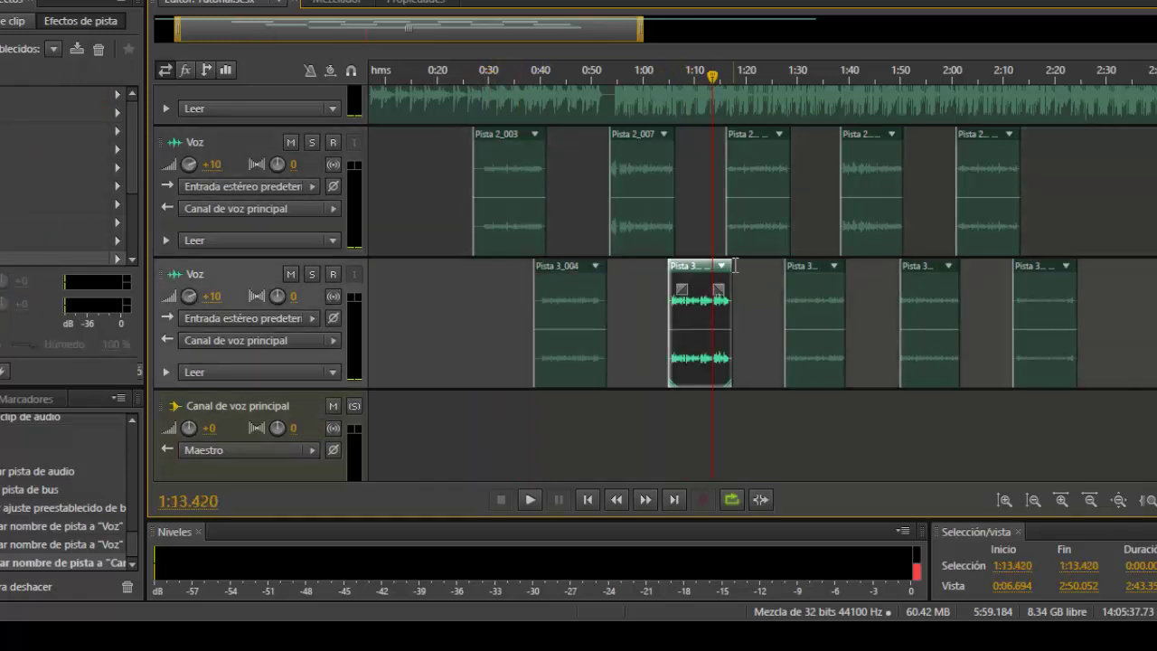
pyautogui.click(754, 222)
pyautogui.click(839, 307)
pyautogui.click(895, 235)
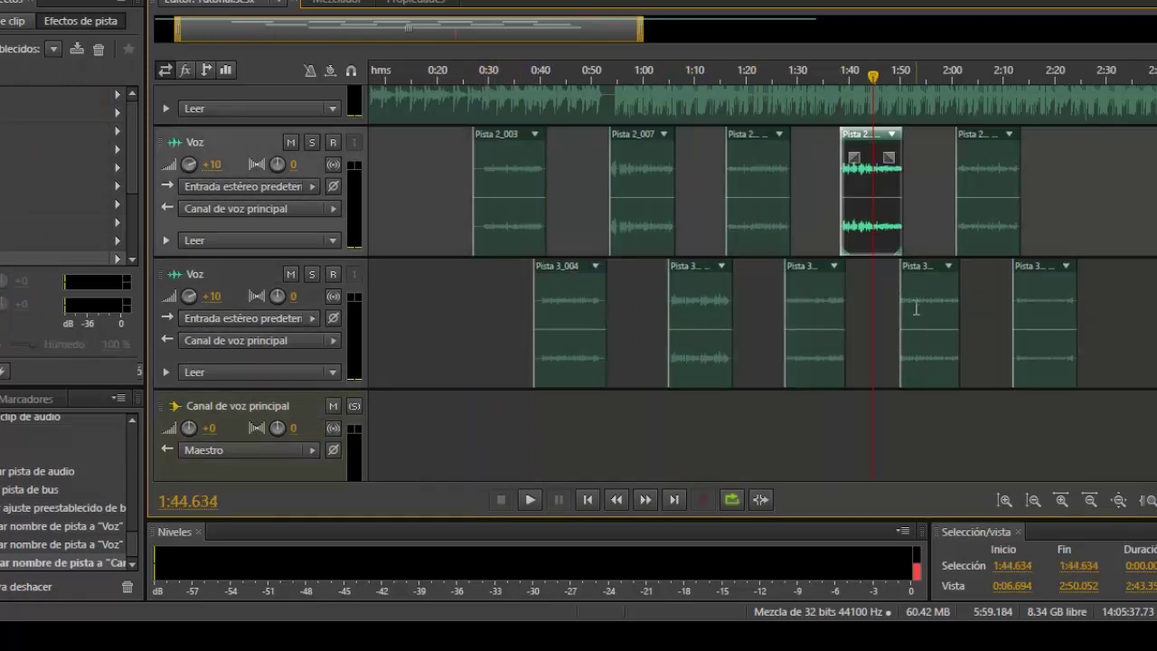
# Step: Fit the timeline view from the session start past the last Voz clip, and place the playhead just before the first Voz clip
pyautogui.click(916, 307)
pyautogui.click(972, 208)
pyautogui.click(1021, 307)
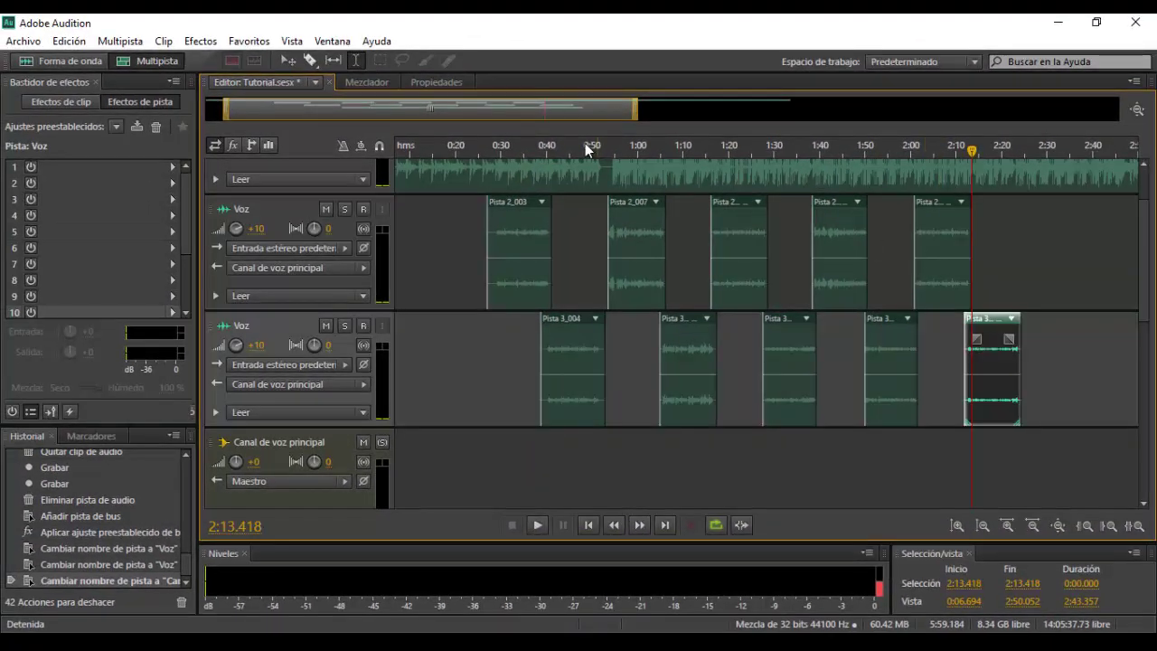
pyautogui.moveTo(538, 109); pyautogui.dragTo(522, 110)
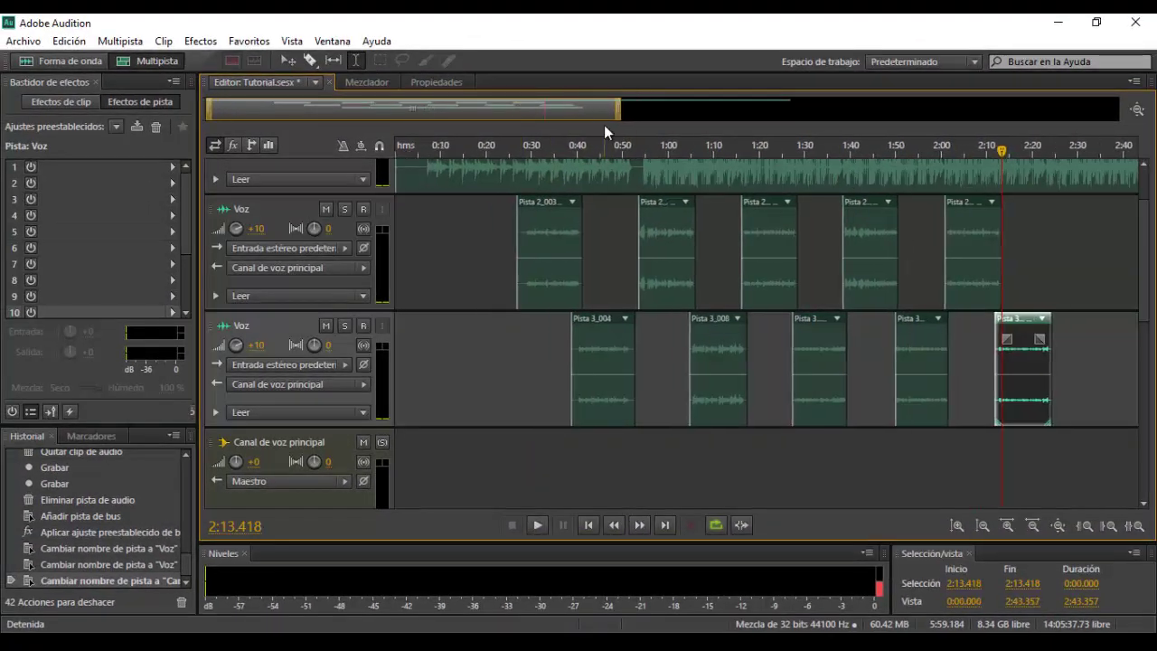
pyautogui.moveTo(617, 117); pyautogui.dragTo(719, 125)
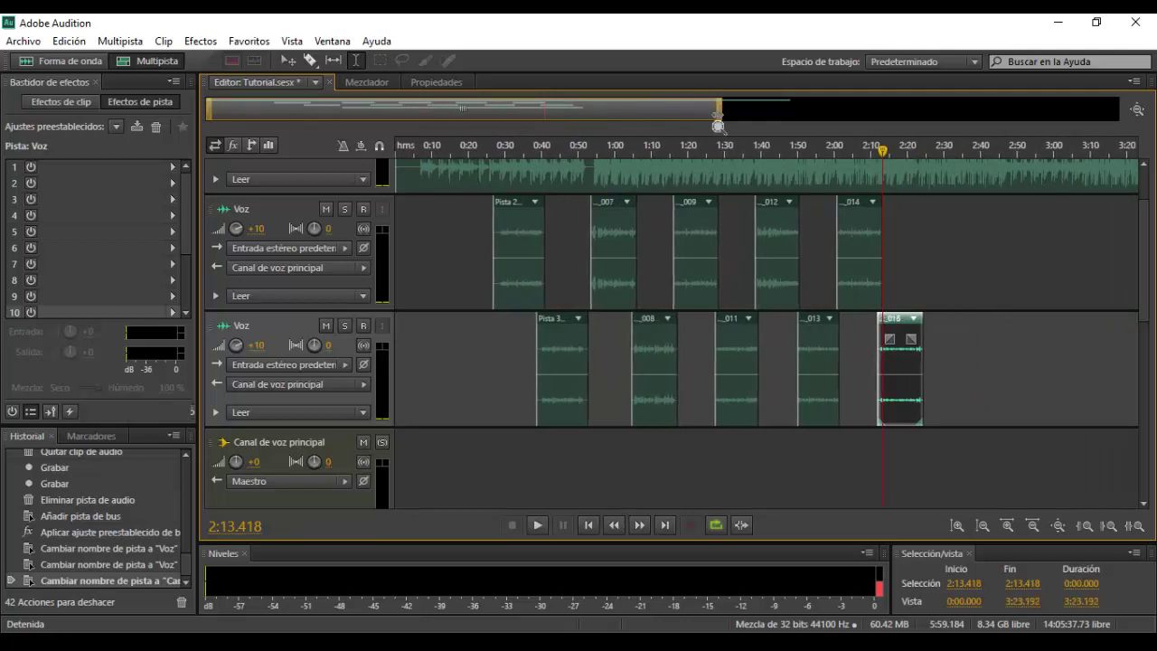
pyautogui.moveTo(719, 124); pyautogui.dragTo(639, 118)
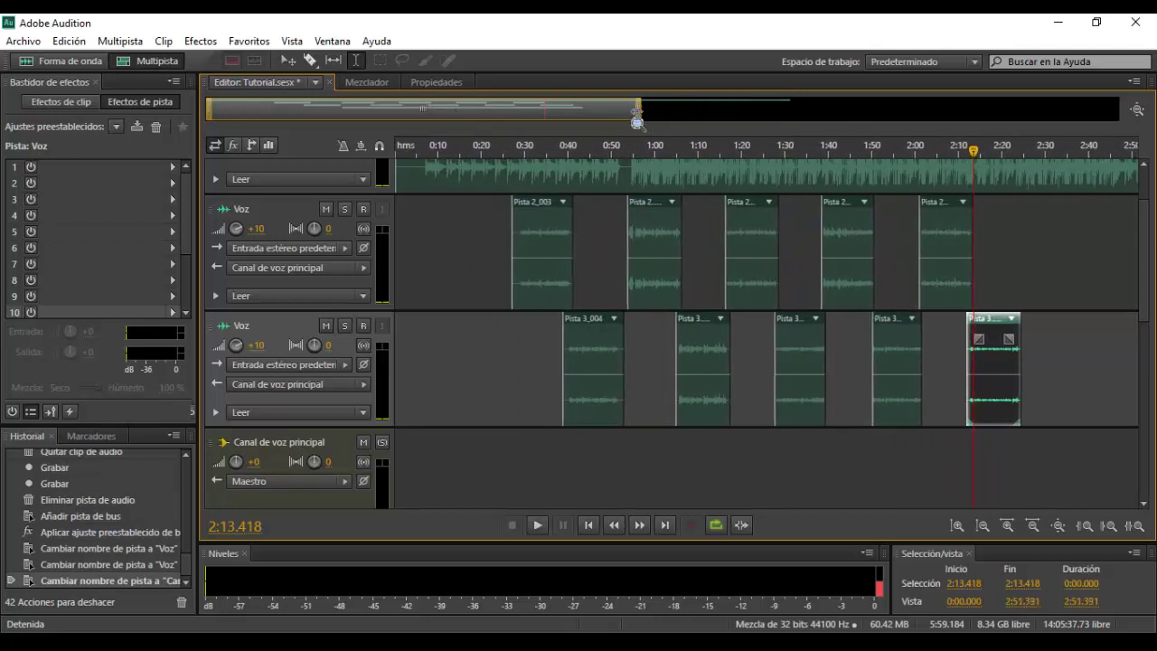
pyautogui.click(510, 320)
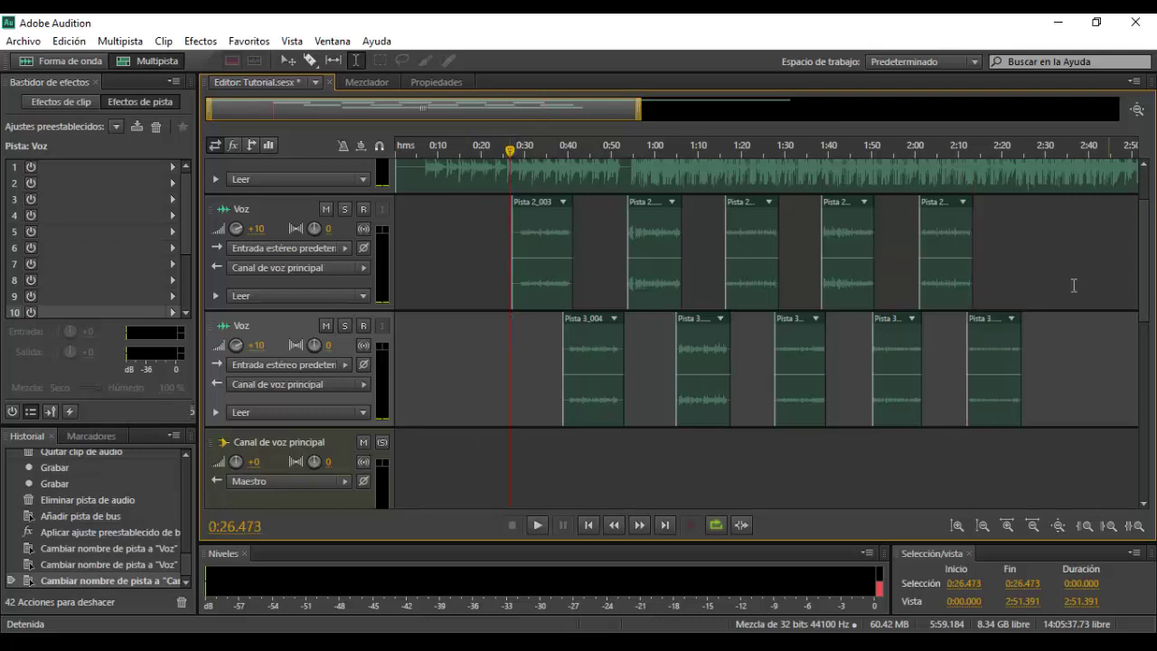
pyautogui.scroll(-2, 1145, 262)
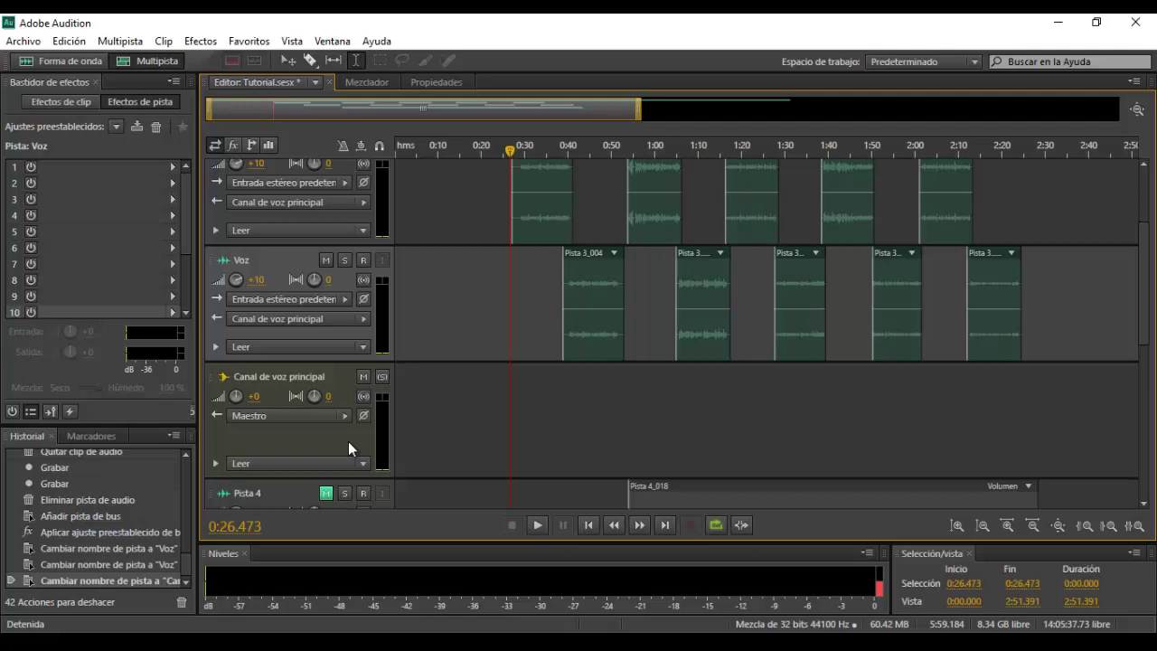
# Step: Compare the track effects of the Canal de voz principal bus with those of the second Voz track
pyautogui.click(510, 401)
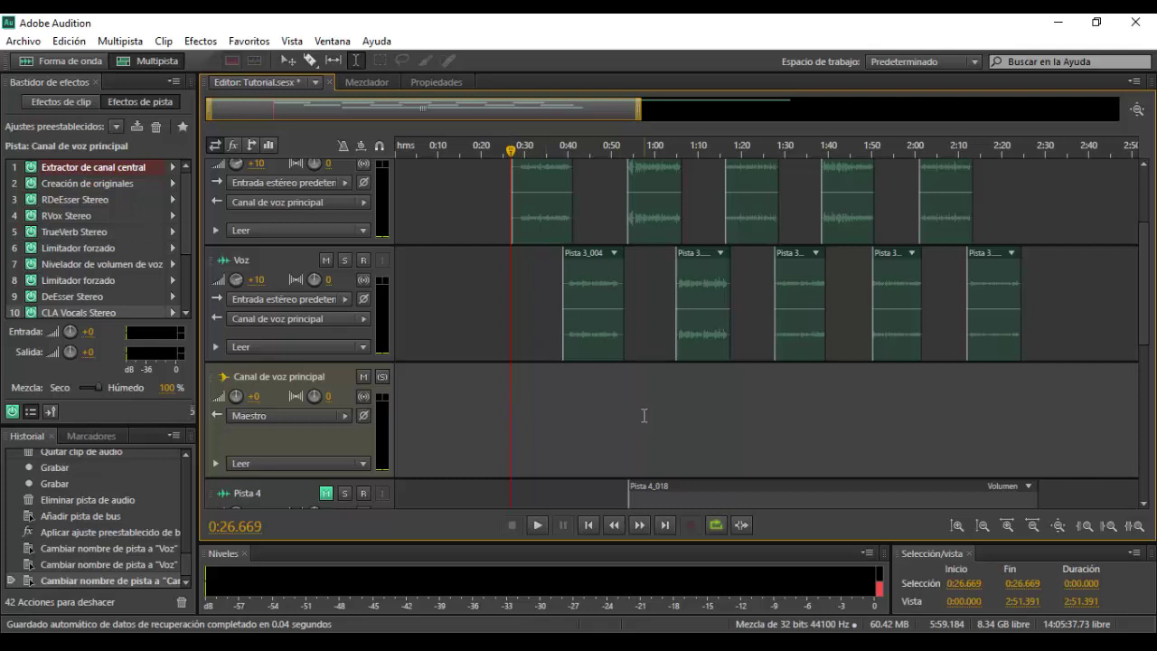
pyautogui.click(674, 407)
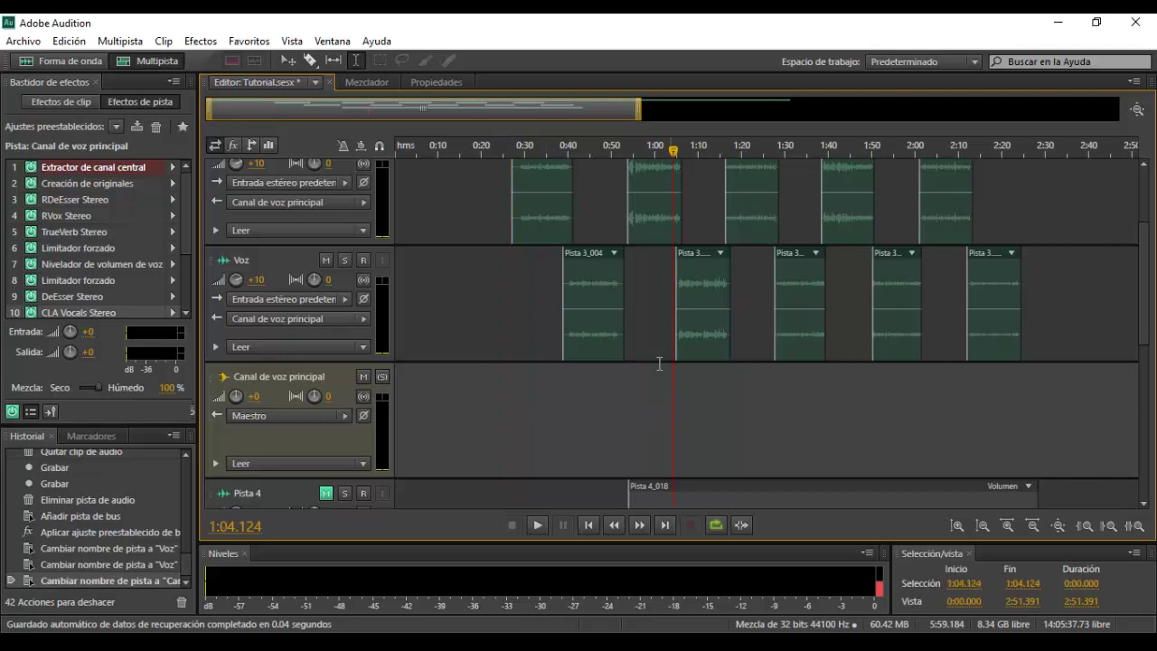
pyautogui.click(653, 318)
pyautogui.click(651, 406)
pyautogui.click(638, 348)
pyautogui.click(647, 406)
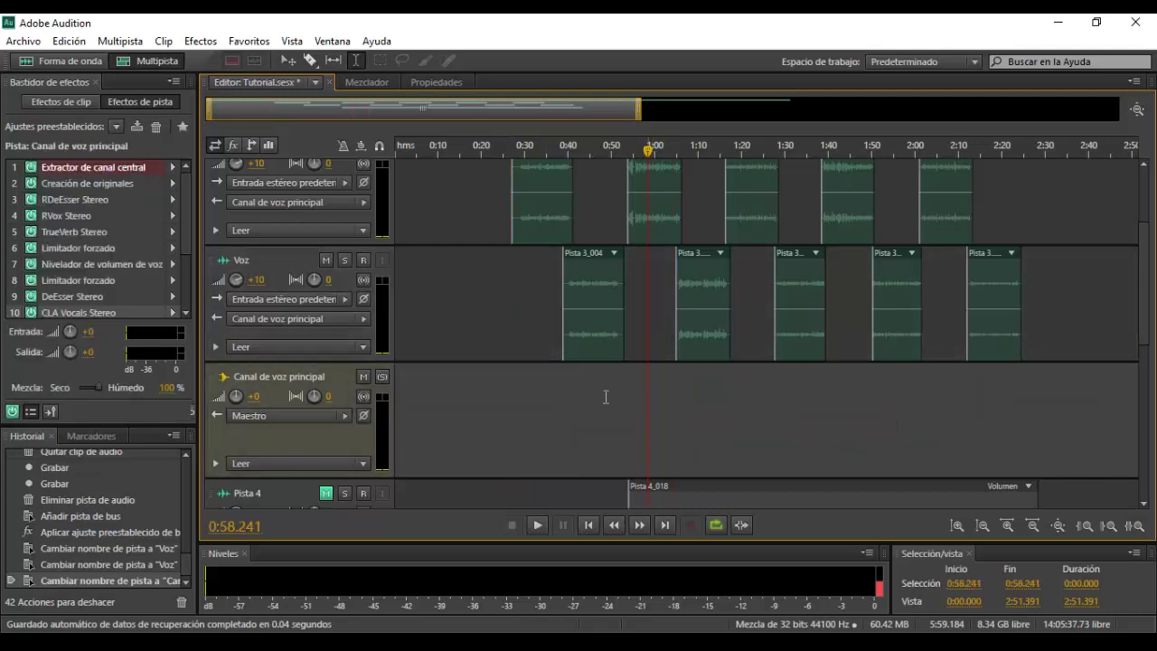
pyautogui.click(514, 304)
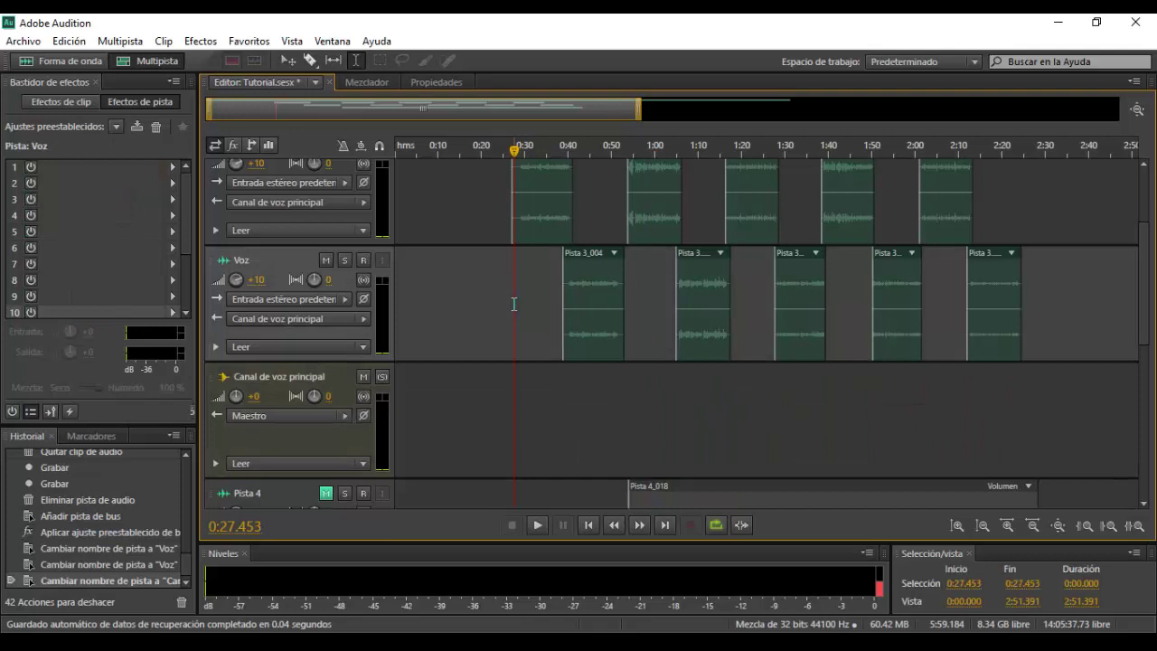
pyautogui.click(520, 390)
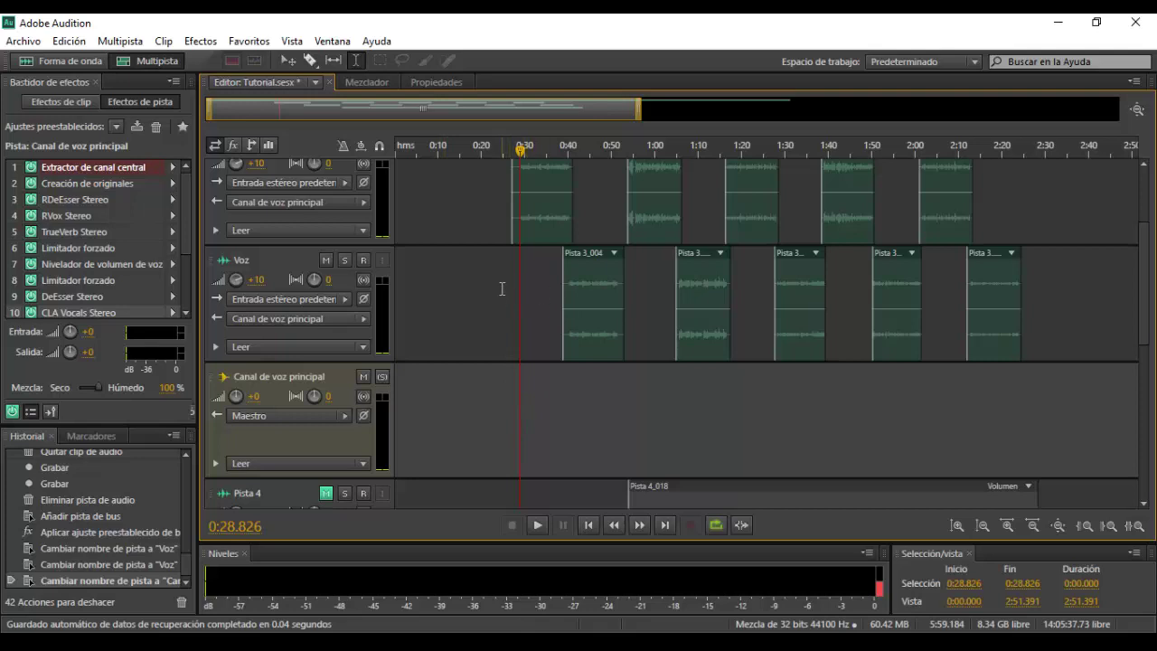
# Step: Extend the timeline view to about 4:10 and inspect the first clips on both Voz tracks beneath the instrumental
pyautogui.moveTo(640, 109); pyautogui.dragTo(840, 116)
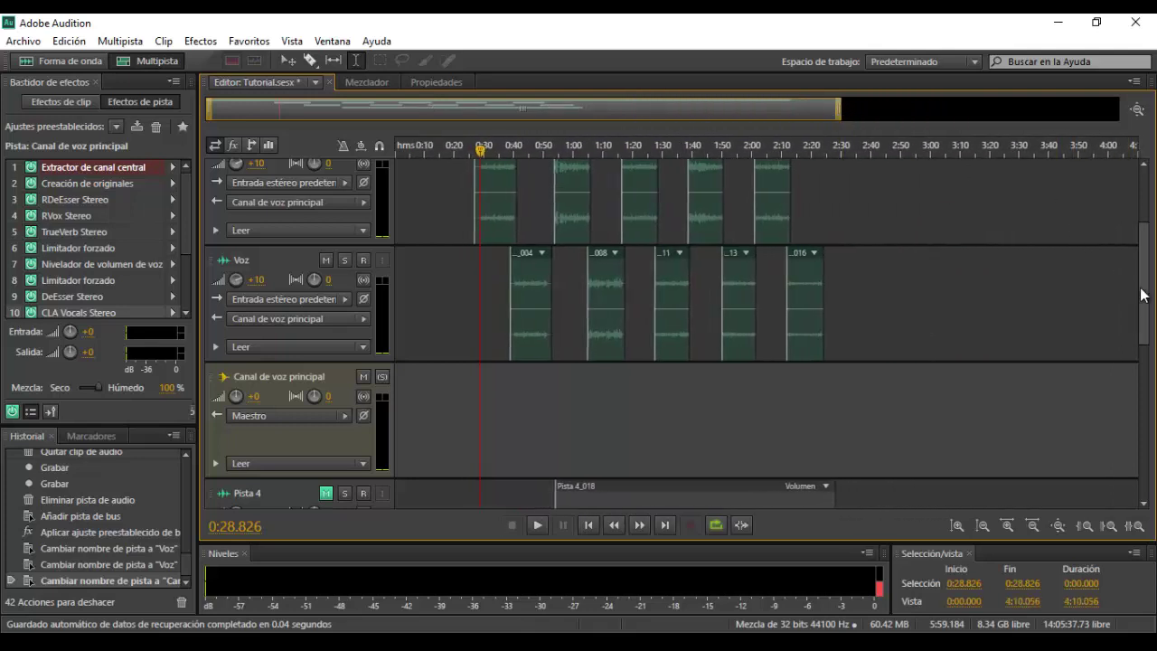
pyautogui.scroll(3, 1144, 292)
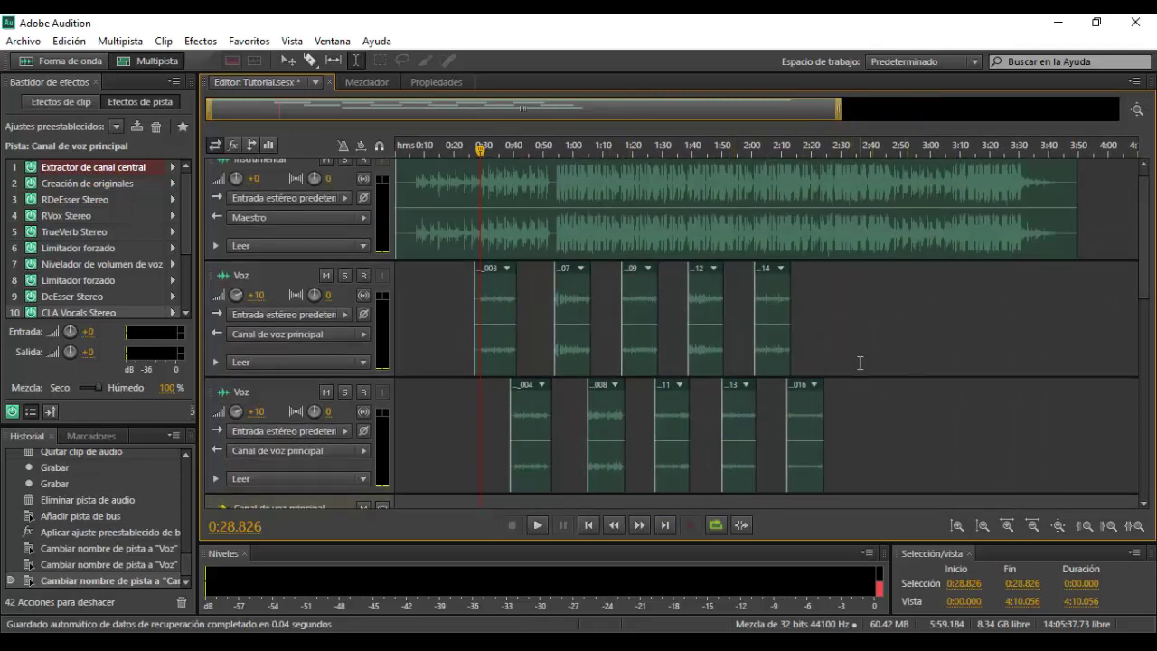
pyautogui.click(579, 339)
pyautogui.click(505, 339)
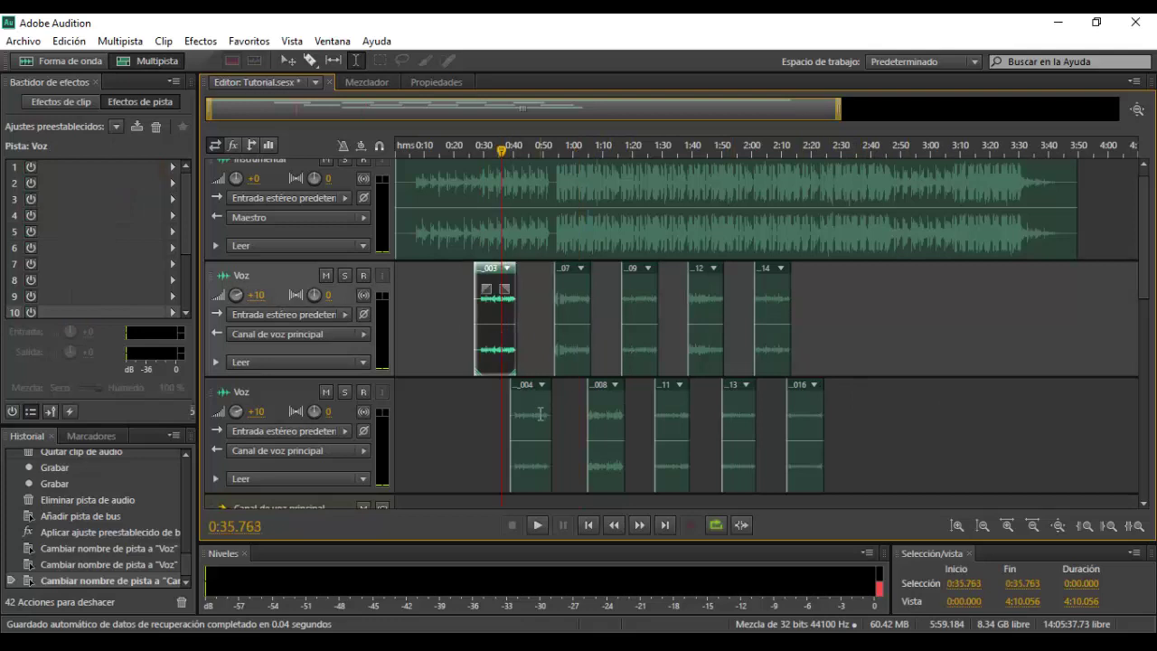
pyautogui.click(541, 414)
pyautogui.click(604, 414)
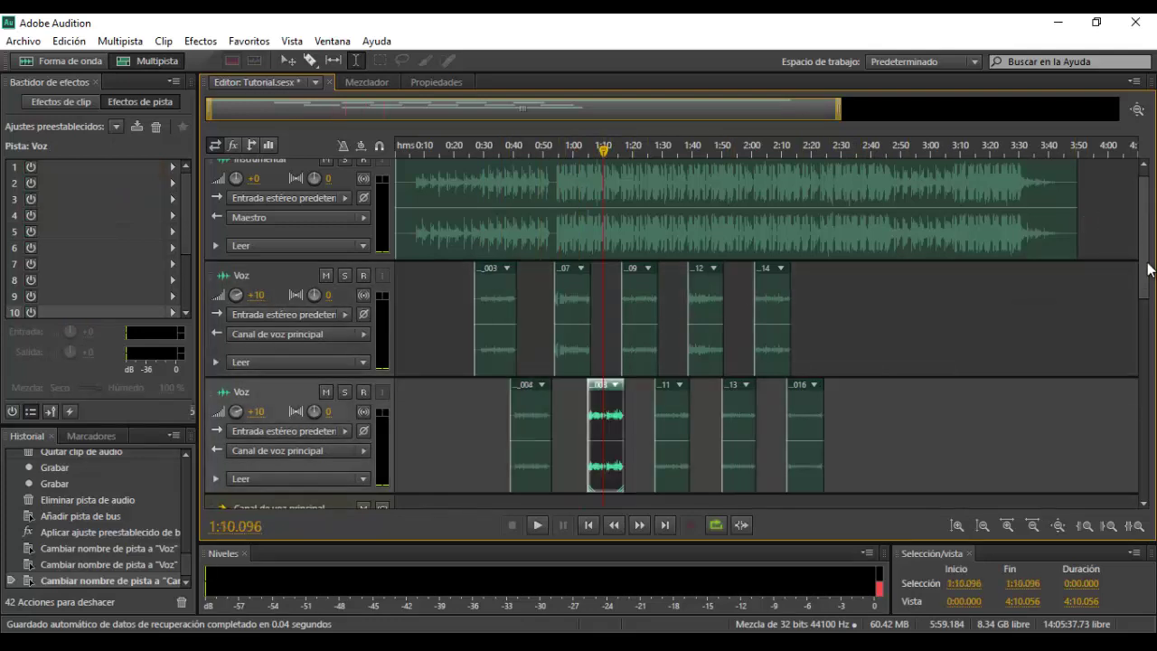
# Step: Examine the Canal de voz principal bus and the muted Pista 4 clip, and return to the start of the Voz clips
pyautogui.scroll(-3, 1144, 302)
pyautogui.click(759, 383)
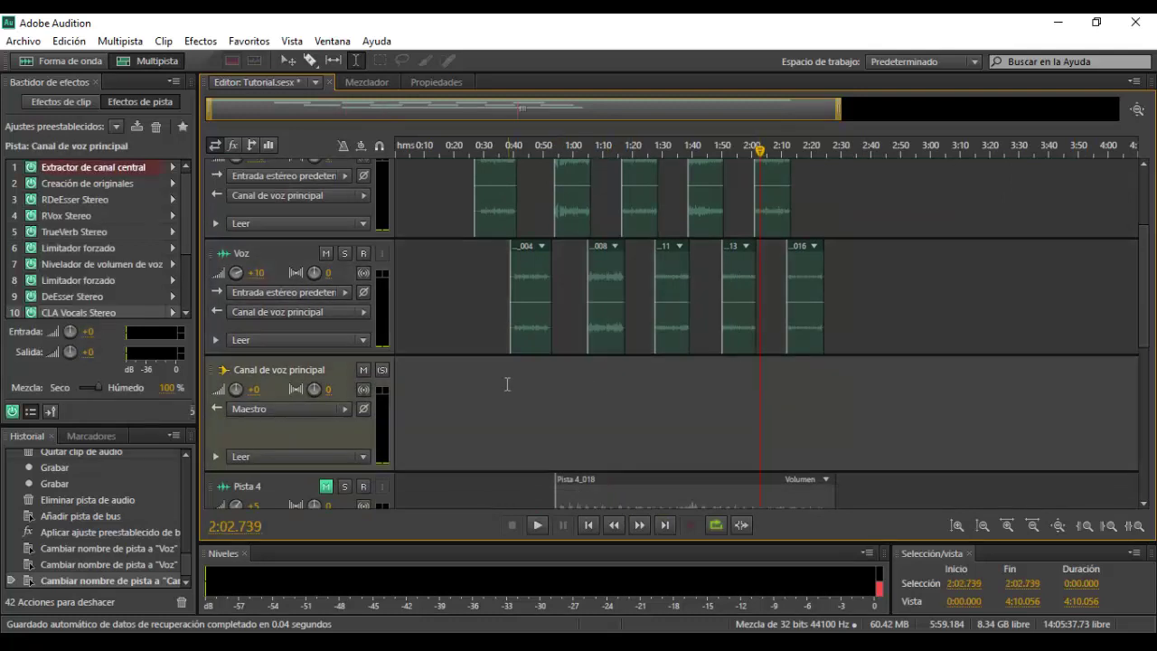
pyautogui.scroll(-4, 1136, 302)
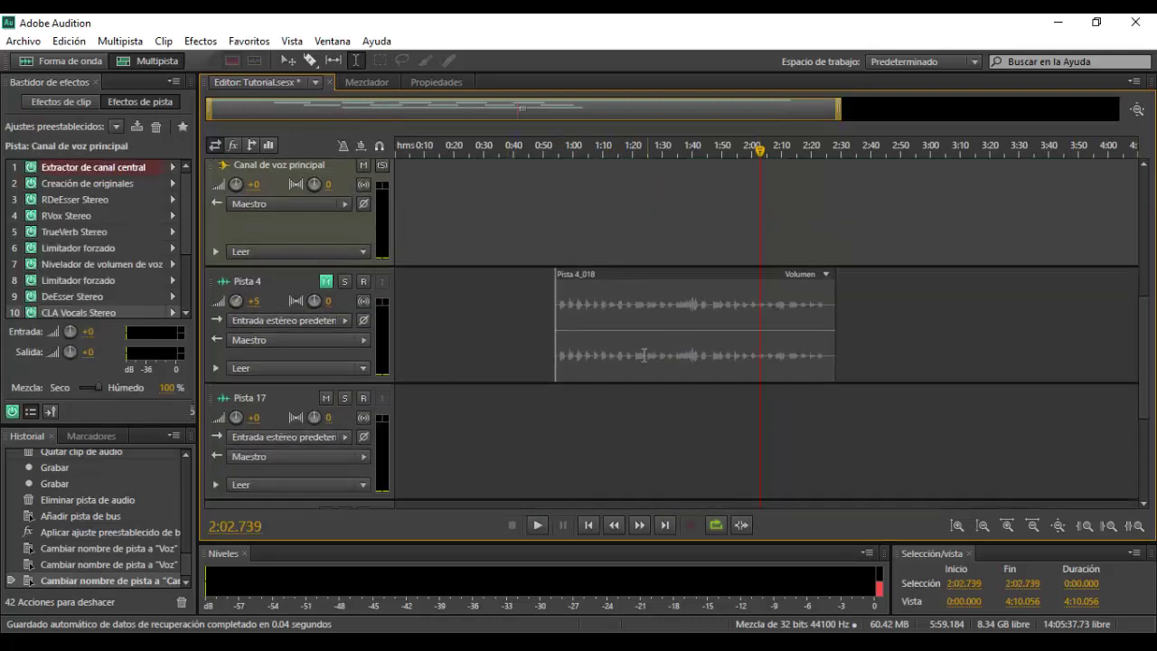
pyautogui.click(631, 355)
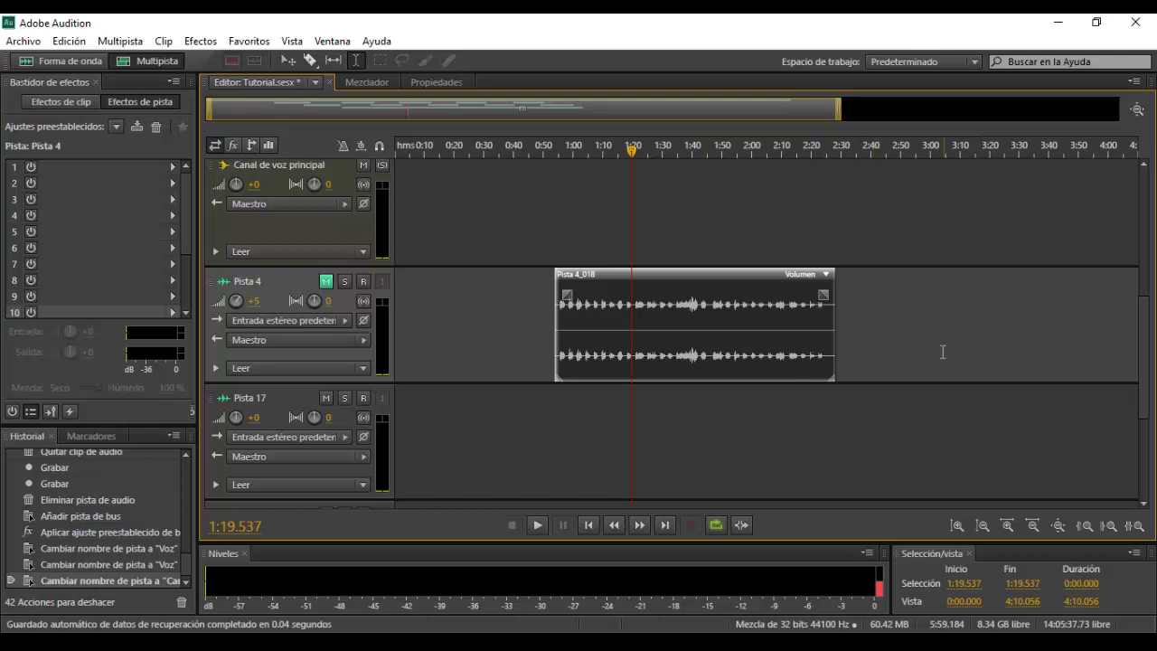
pyautogui.moveTo(1152, 377); pyautogui.dragTo(1153, 268)
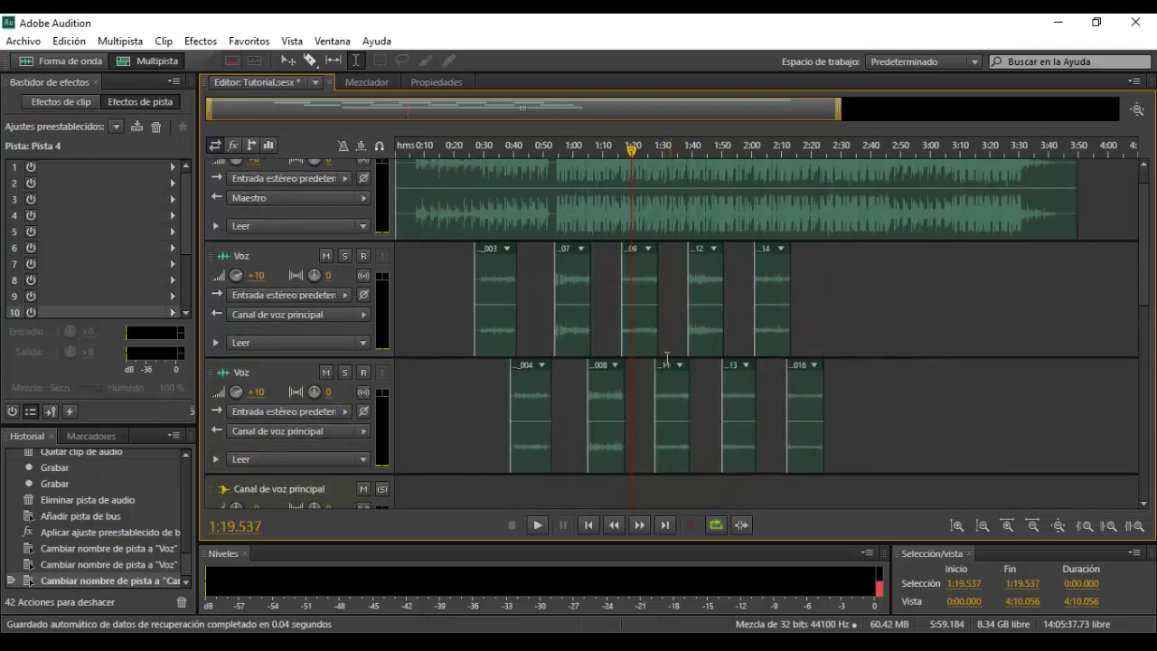
pyautogui.click(472, 414)
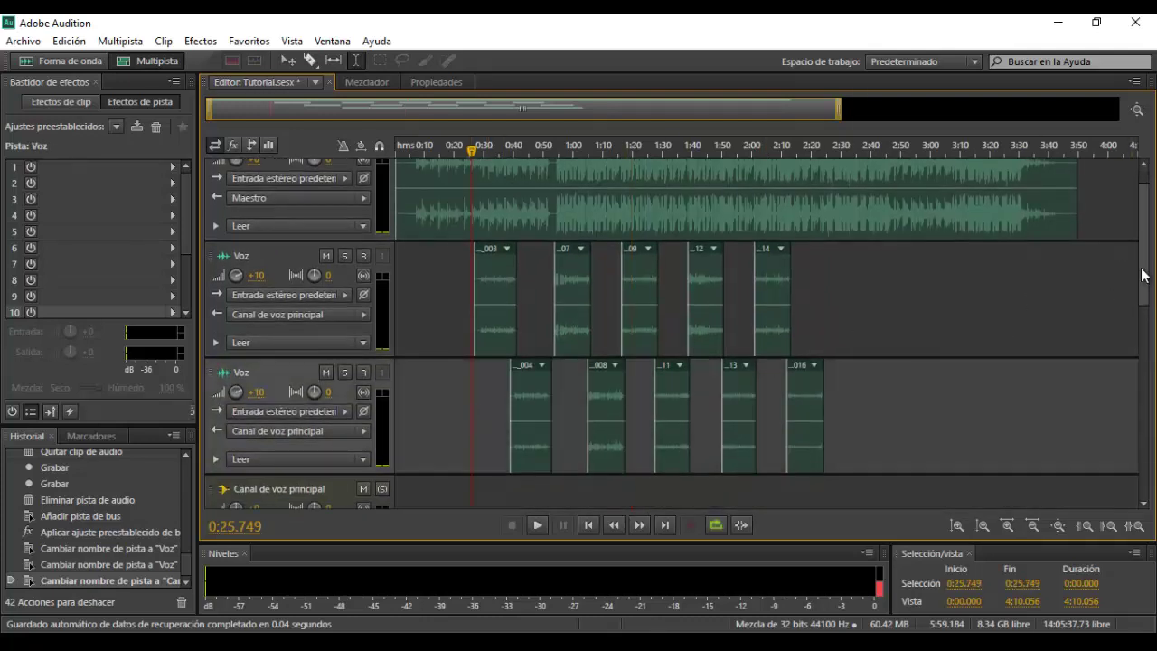
pyautogui.moveTo(1144, 262); pyautogui.dragTo(1143, 300)
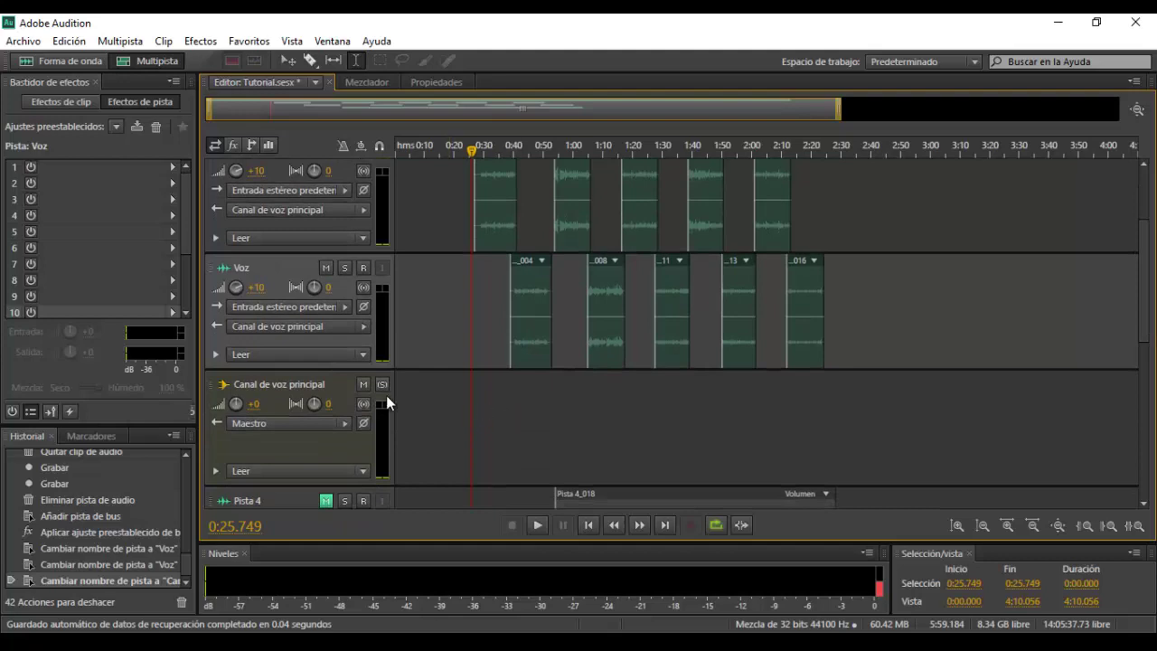
# Step: Turn off RVox Stereo, TrueVerb Stereo and the sixth-slot Limitador forzado on the Canal de voz principal bus
pyautogui.click(339, 395)
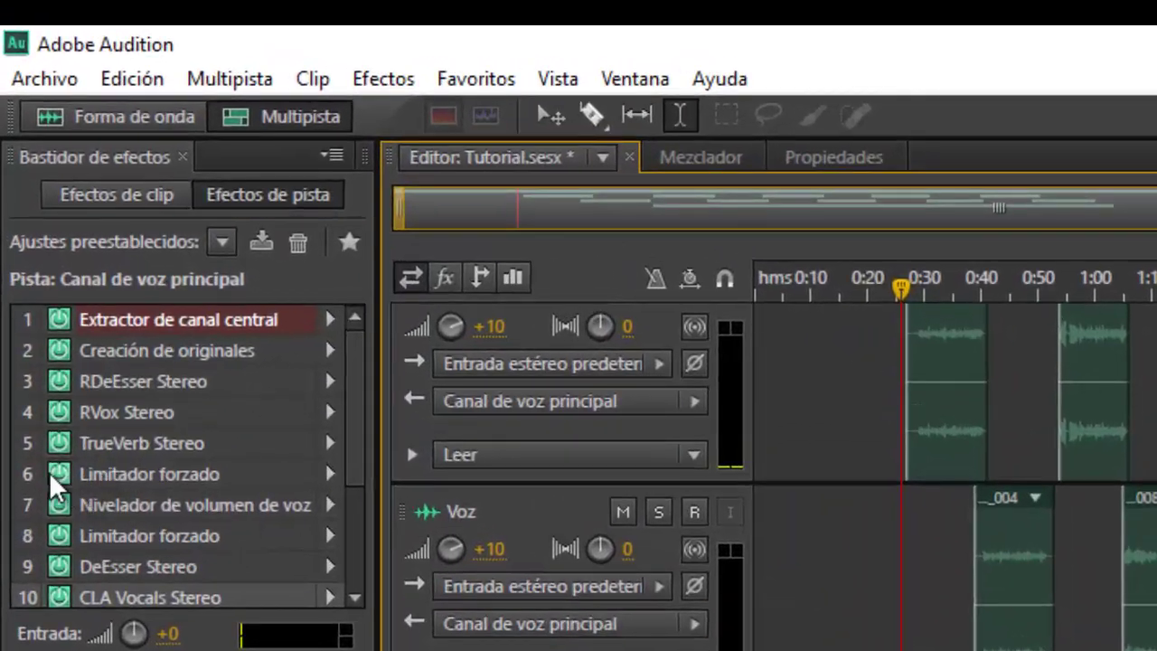
pyautogui.click(52, 473)
pyautogui.click(53, 444)
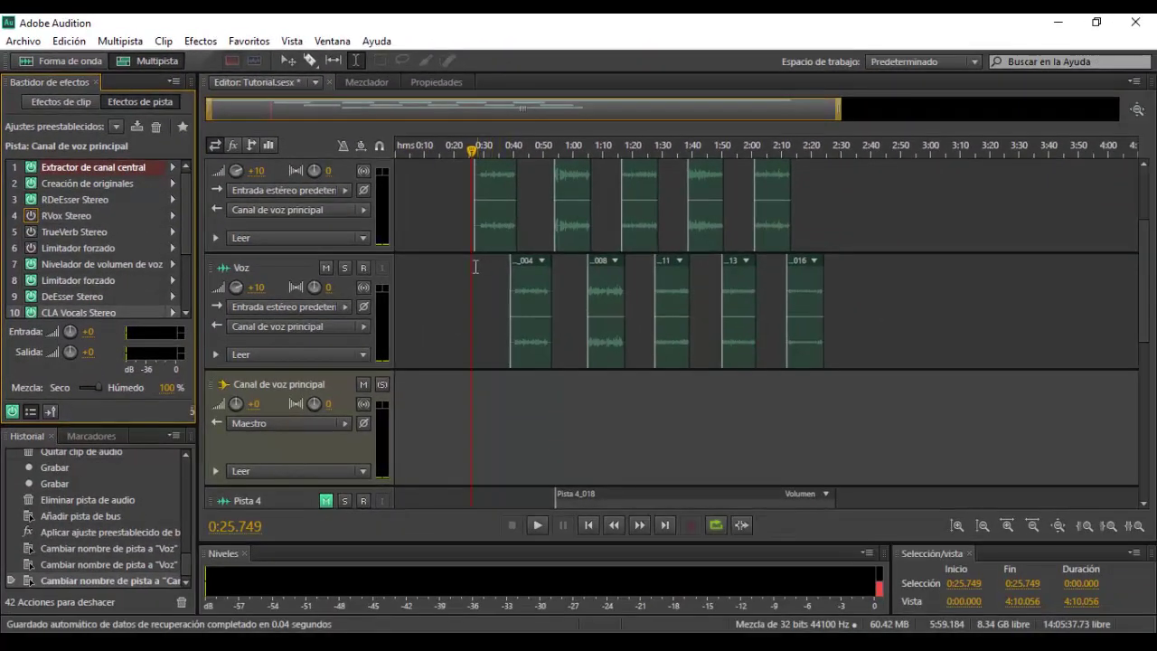
pyautogui.click(476, 266)
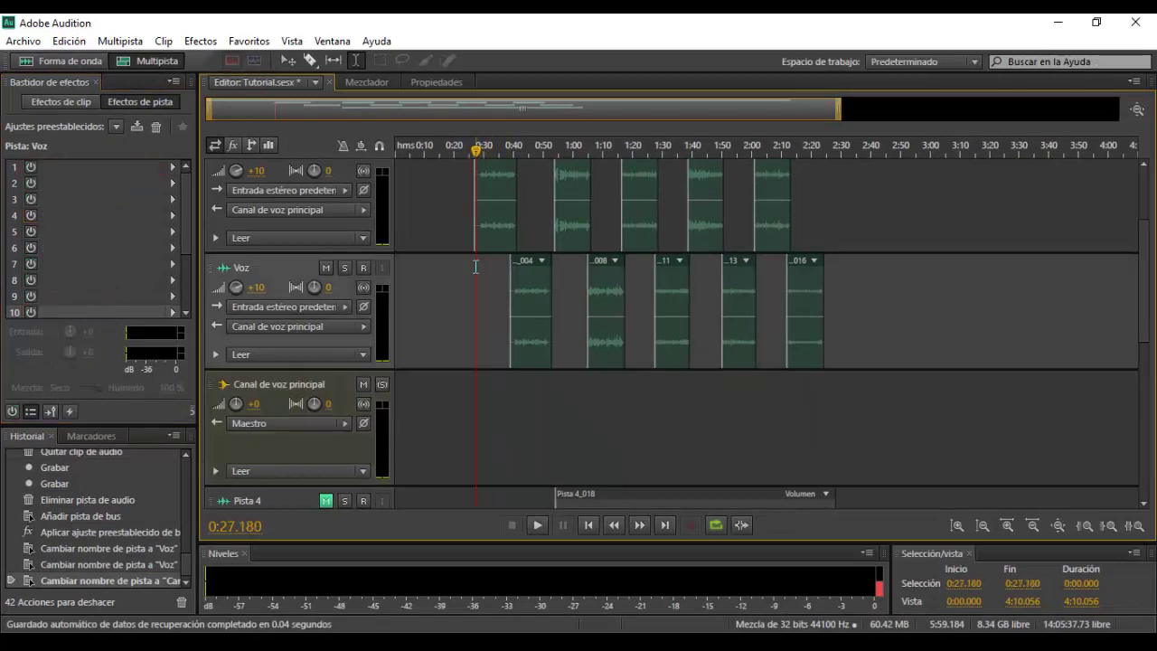
# Step: Inspect the Pista 3_004 clip in the waveform editor, and return to the multitrack session with the Canal de voz principal bus selected
pyautogui.doubleClick(532, 324)
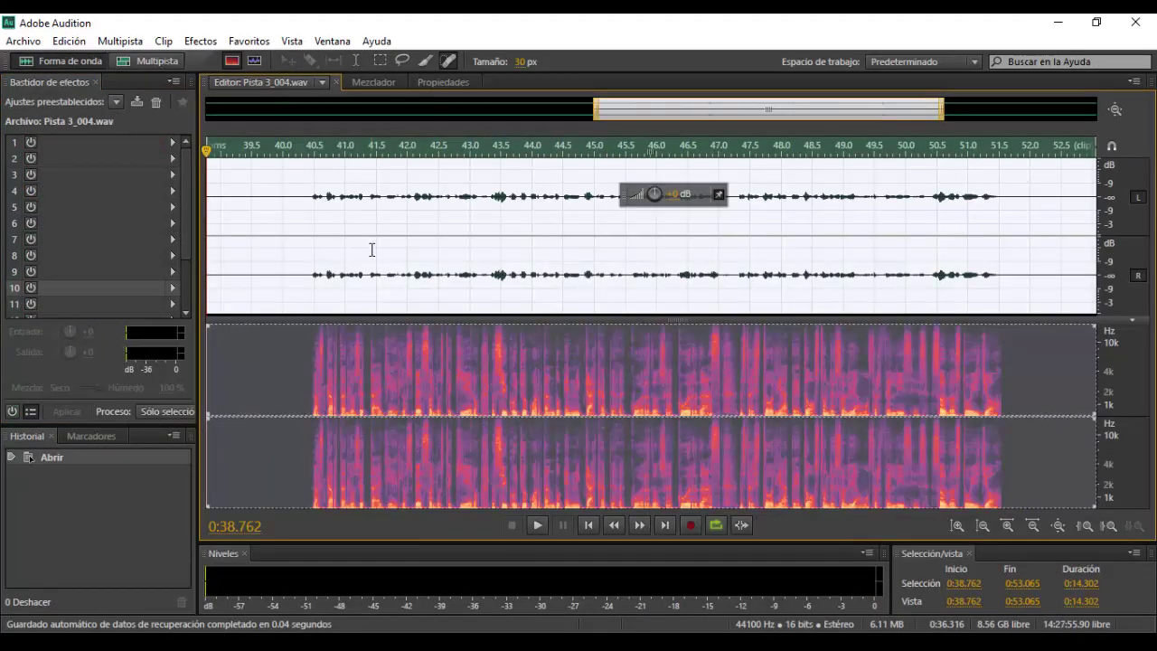
pyautogui.click(22, 41)
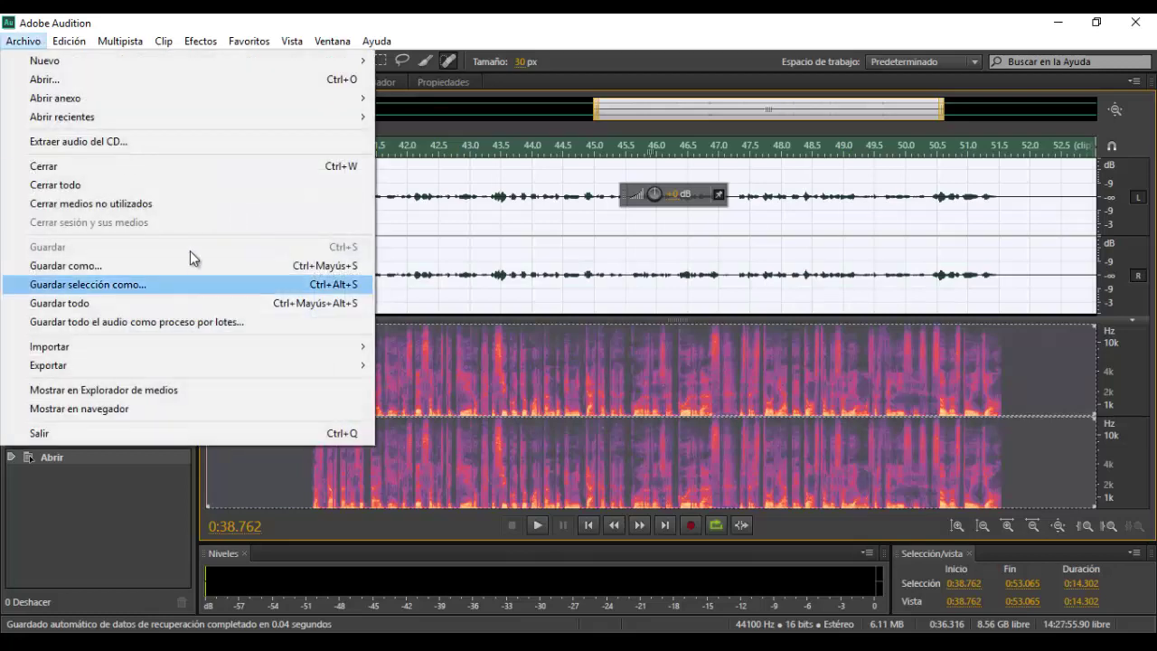
pyautogui.click(471, 247)
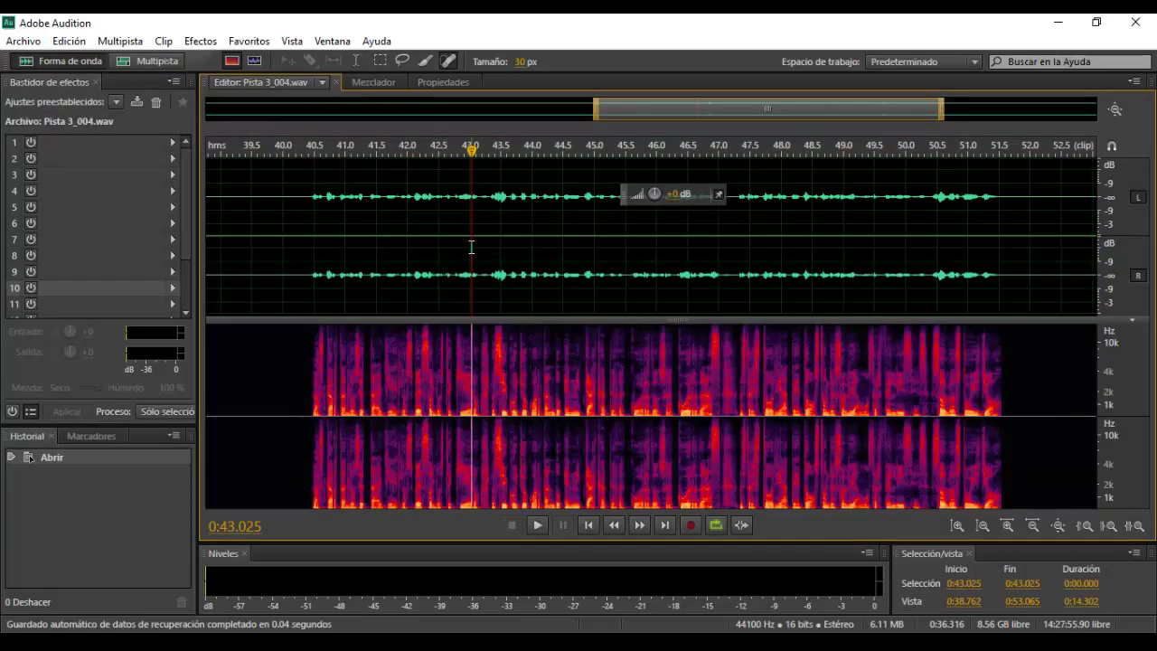
pyautogui.click(166, 60)
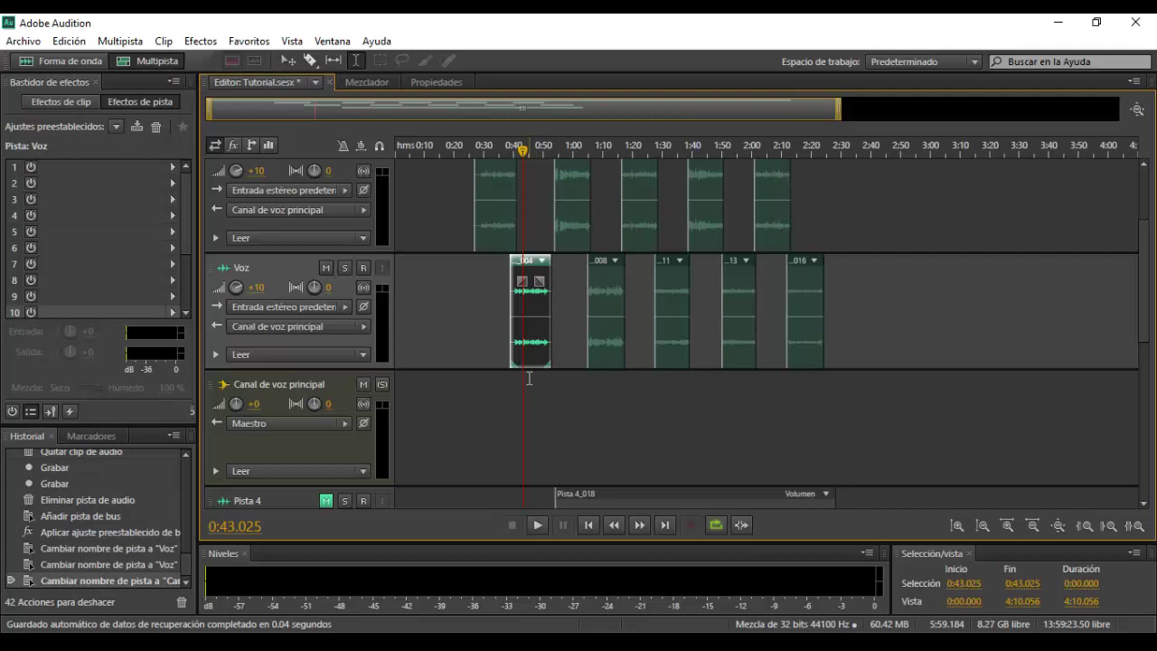
pyautogui.click(473, 374)
pyautogui.click(476, 373)
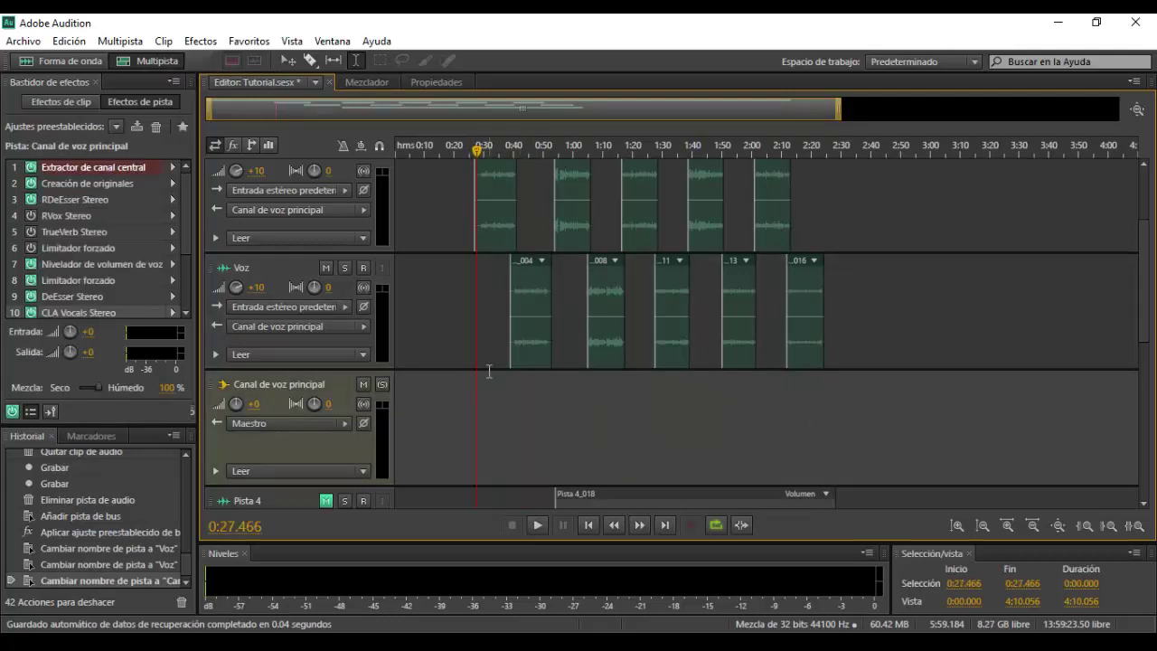
# Step: Enable the RVox Stereo, TrueVerb Stereo and Limitador forzado effects at slots 4 to 6 of the Canal de voz principal rack
pyautogui.click(32, 215)
pyautogui.click(31, 247)
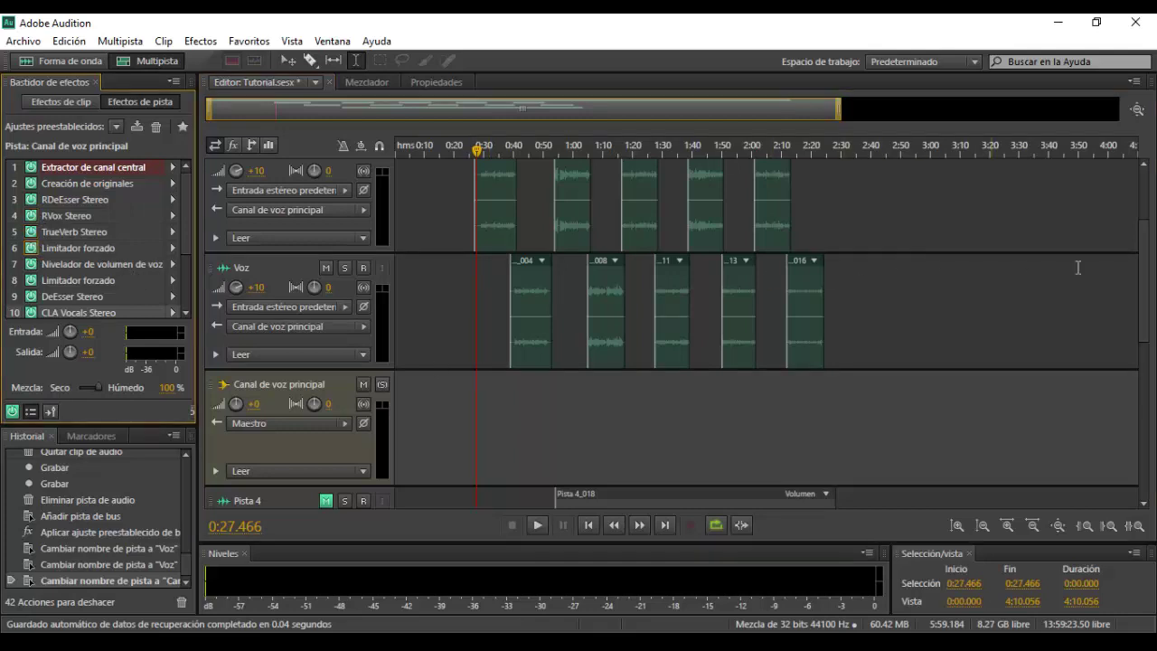
# Step: Reduce the height of the Canal de voz principal bus track so only its title row shows
pyautogui.moveTo(1145, 262); pyautogui.dragTo(1144, 206)
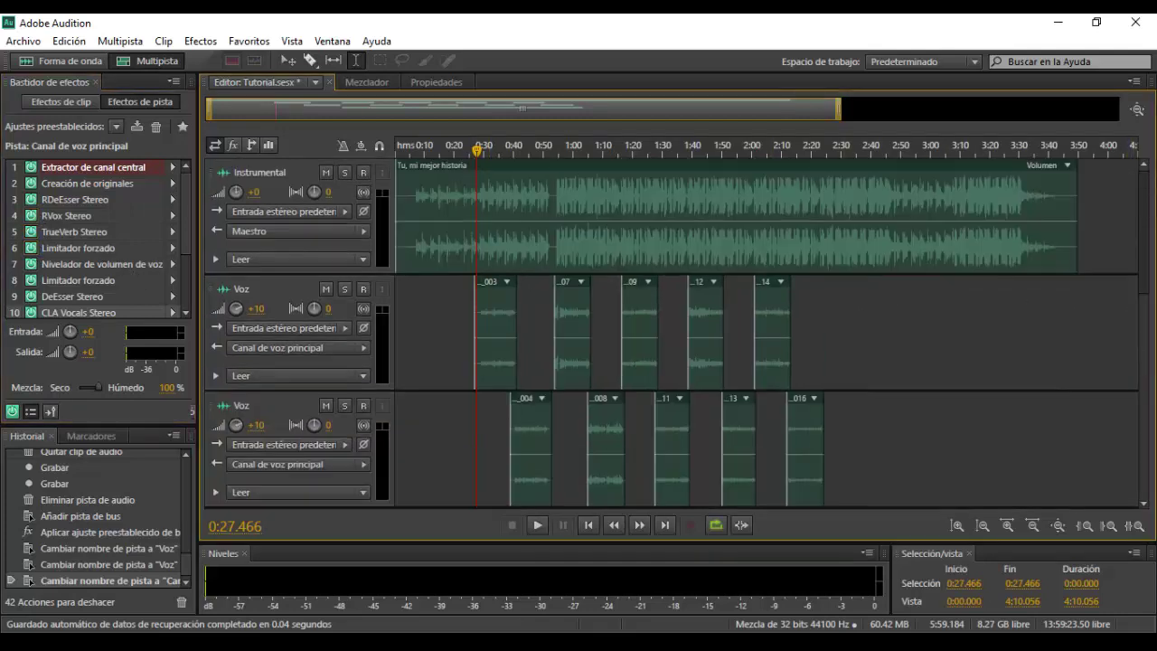
pyautogui.moveTo(839, 118); pyautogui.dragTo(792, 117)
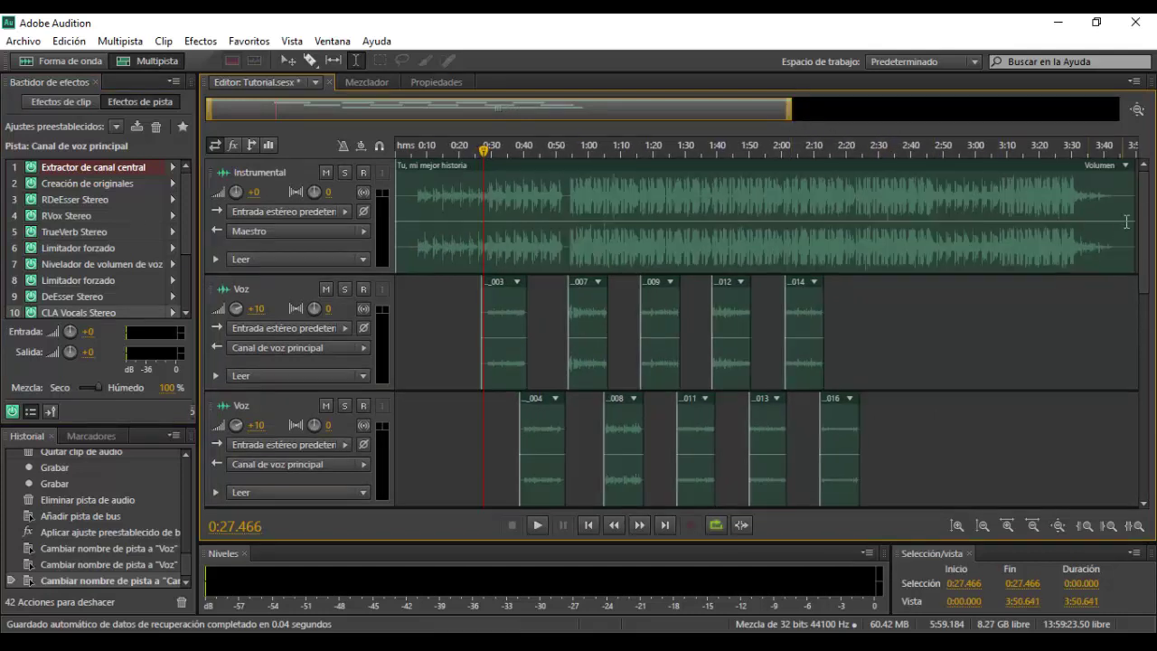
pyautogui.moveTo(1141, 209); pyautogui.dragTo(1144, 278)
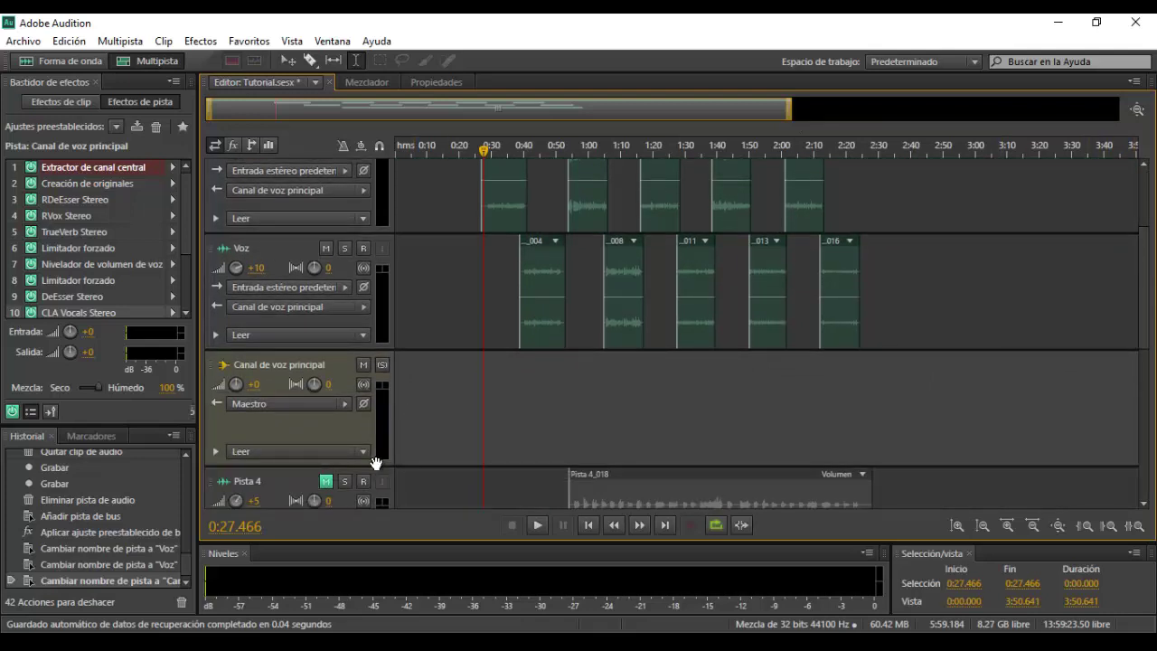
pyautogui.moveTo(375, 463); pyautogui.dragTo(399, 395)
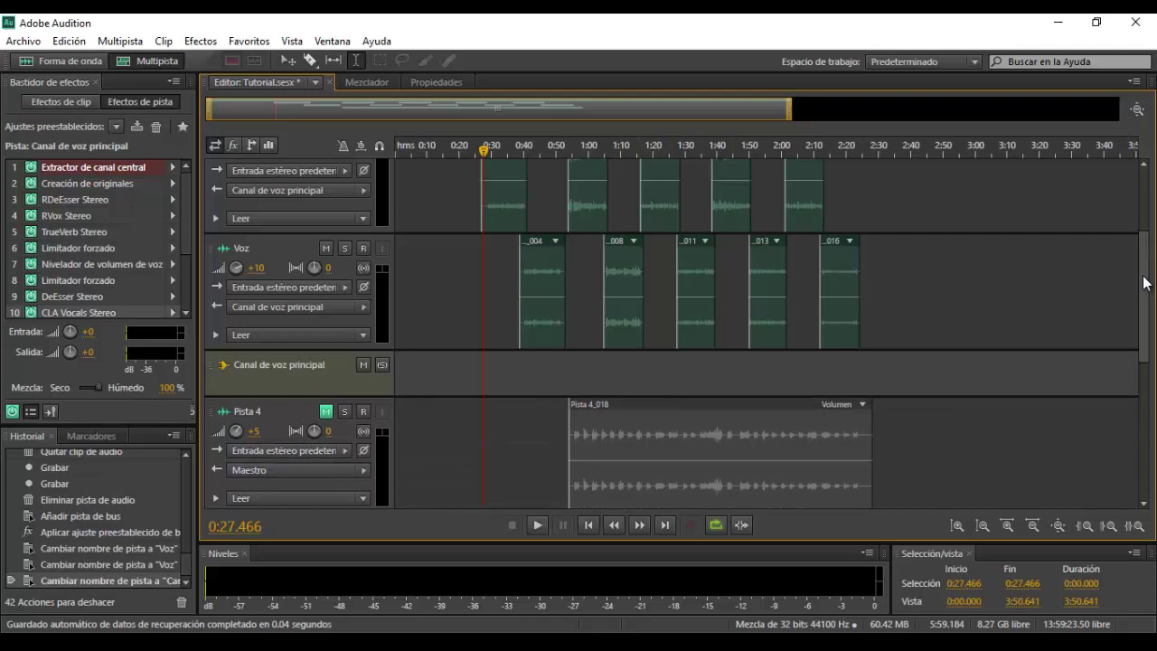
# Step: Unmute the Pista 4 track
pyautogui.moveTo(1143, 279); pyautogui.dragTo(1145, 297)
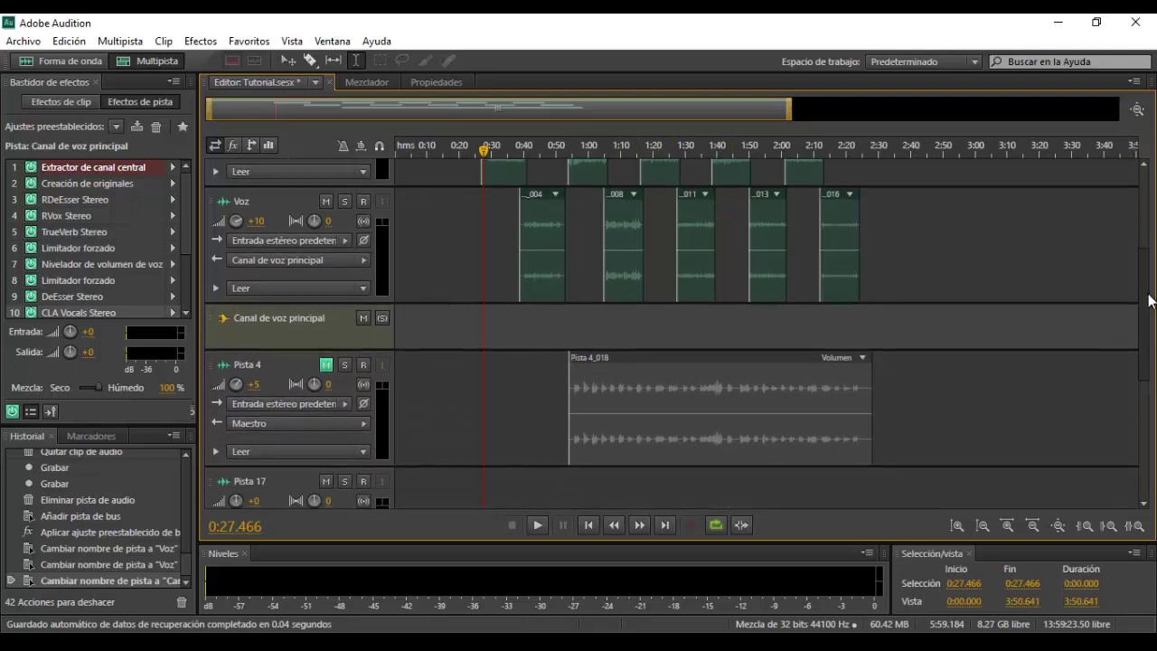
pyautogui.click(569, 370)
pyautogui.click(326, 365)
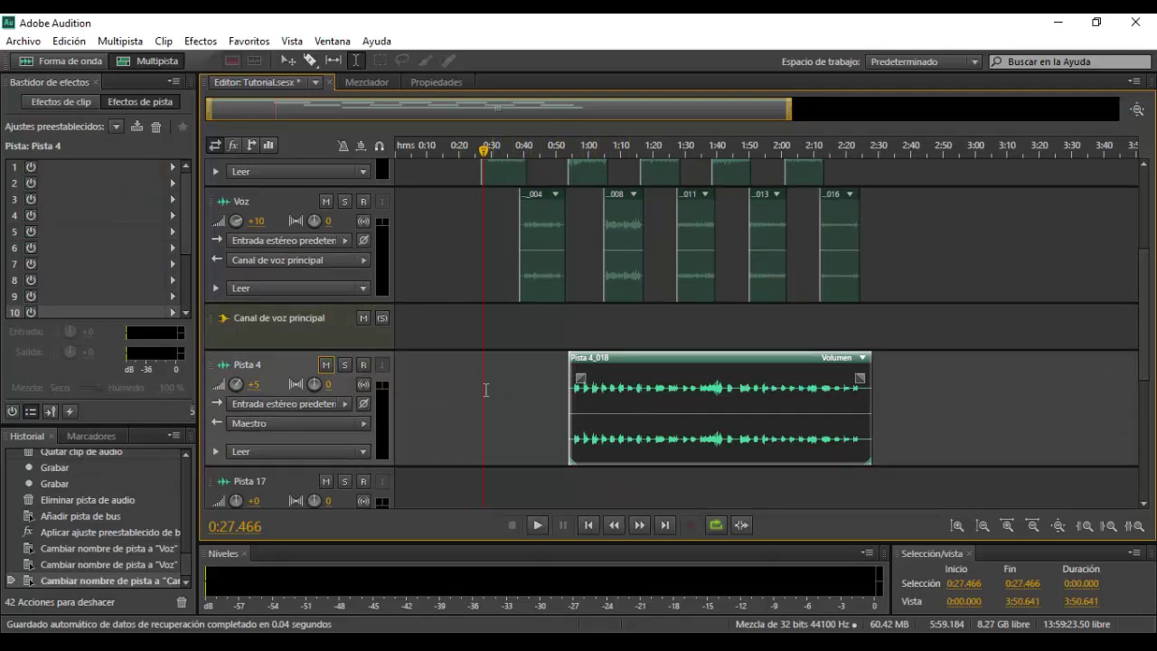
# Step: Open the Pista 4_018 clip in the waveform editor and apply the FeNix Lc effects rack preset to it
pyautogui.doubleClick(584, 416)
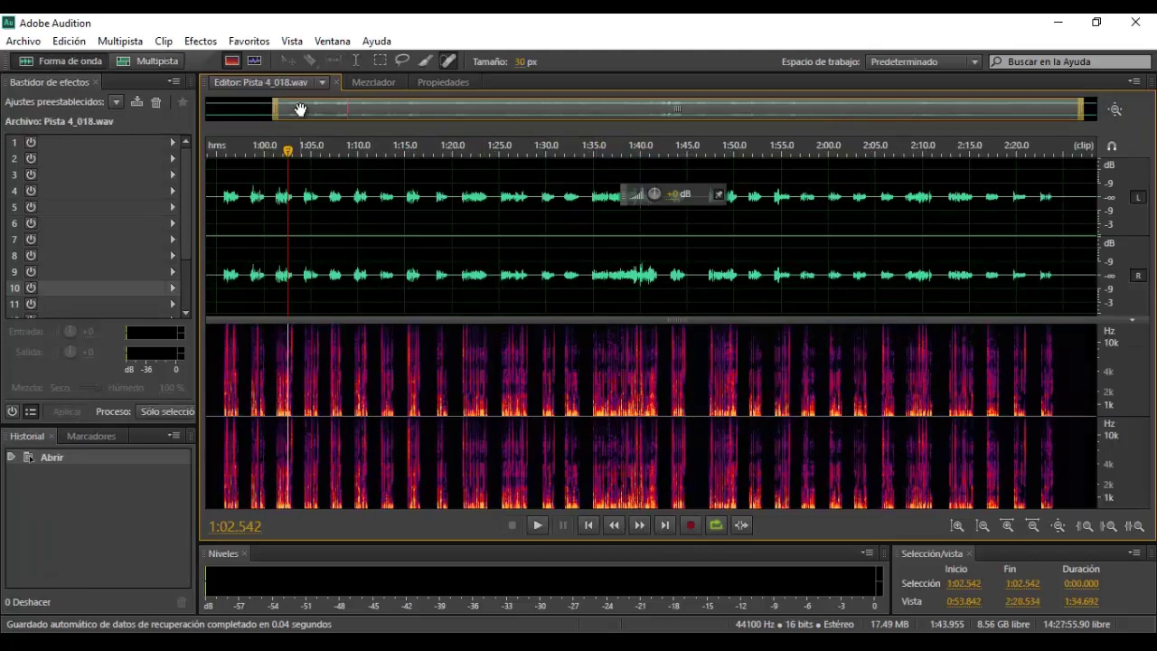
pyautogui.click(117, 102)
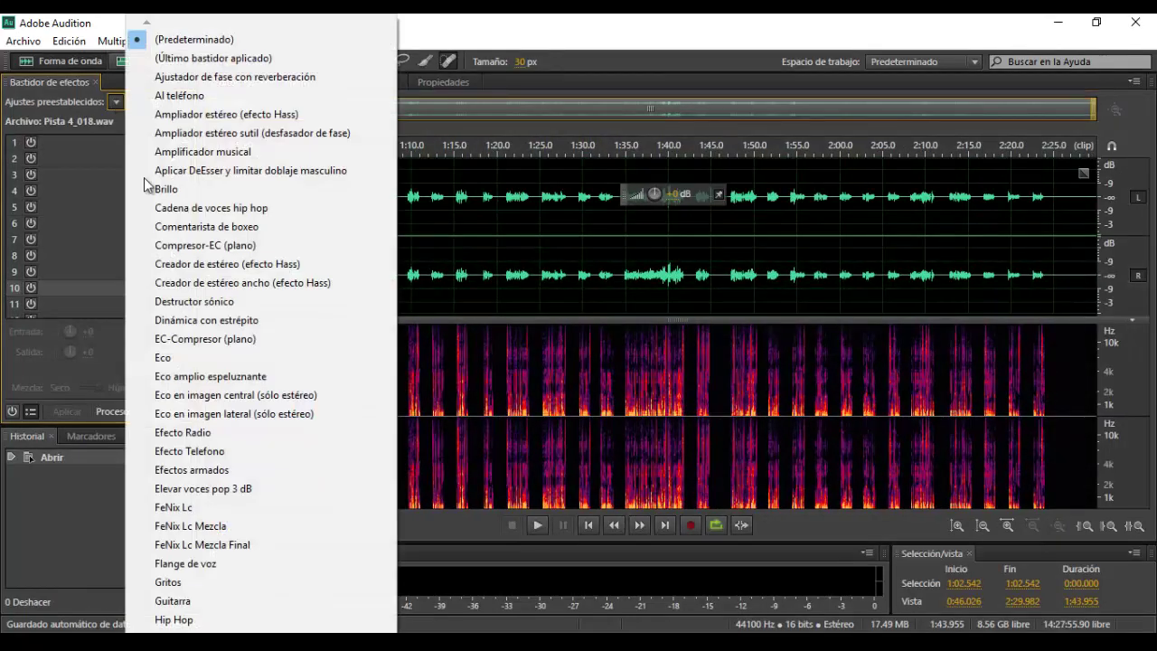
pyautogui.click(227, 507)
pyautogui.click(73, 412)
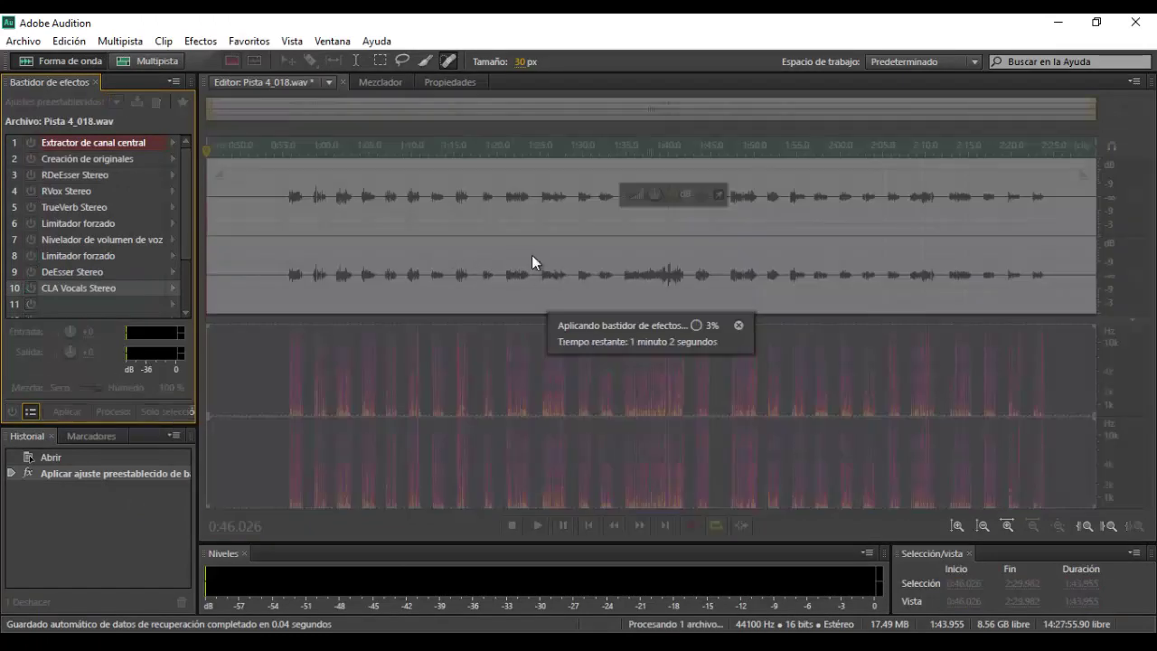
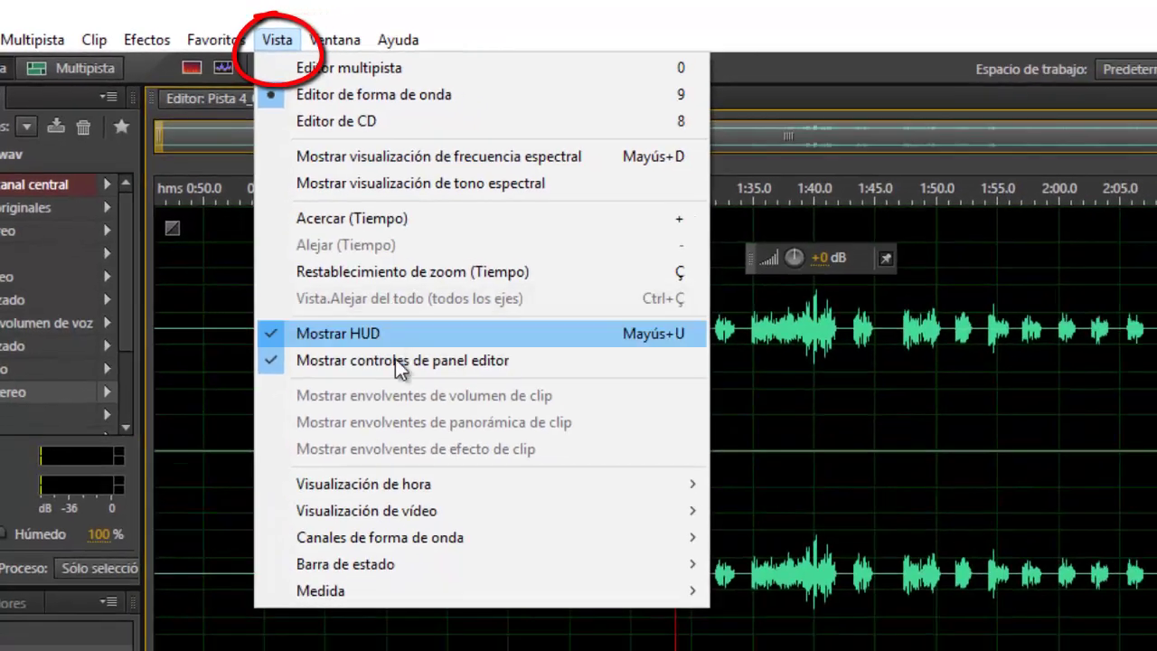
# Step: Hide the HUD volume control over the waveform and show it again
pyautogui.moveTo(489, 592)
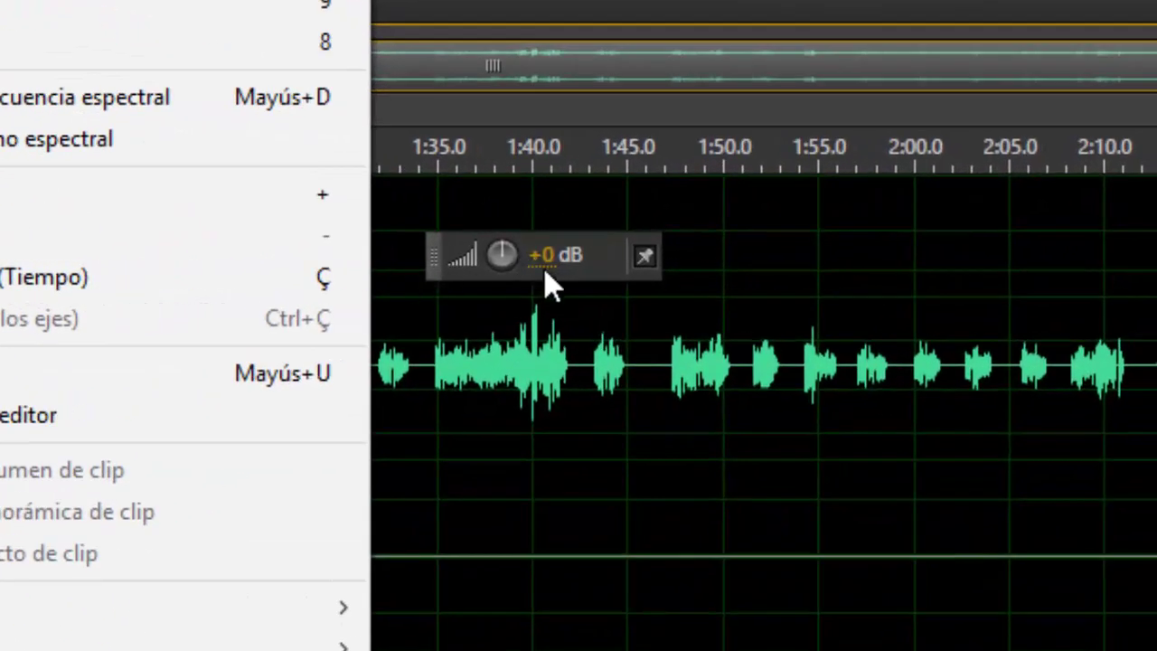
pyautogui.click(439, 254)
pyautogui.moveTo(433, 261)
pyautogui.mouseDown()
pyautogui.moveTo(363, 300)
pyautogui.moveTo(546, 509)
pyautogui.moveTo(382, 263)
pyautogui.moveTo(470, 295)
pyautogui.moveTo(437, 256)
pyautogui.mouseUp()
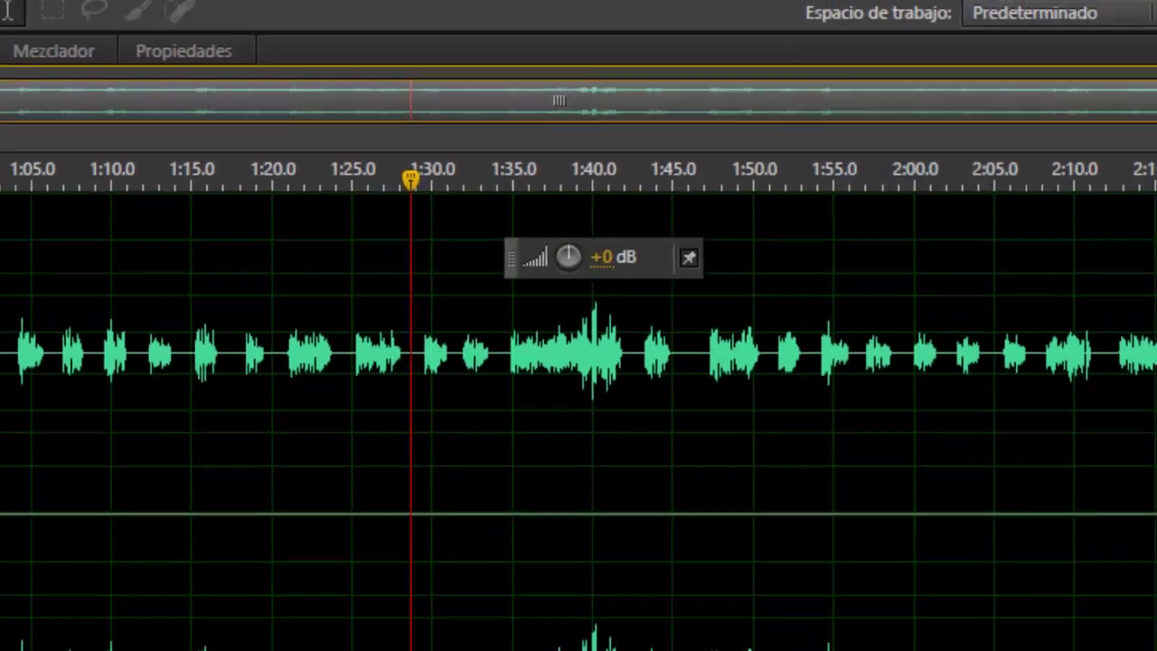
pyautogui.click(94, 34)
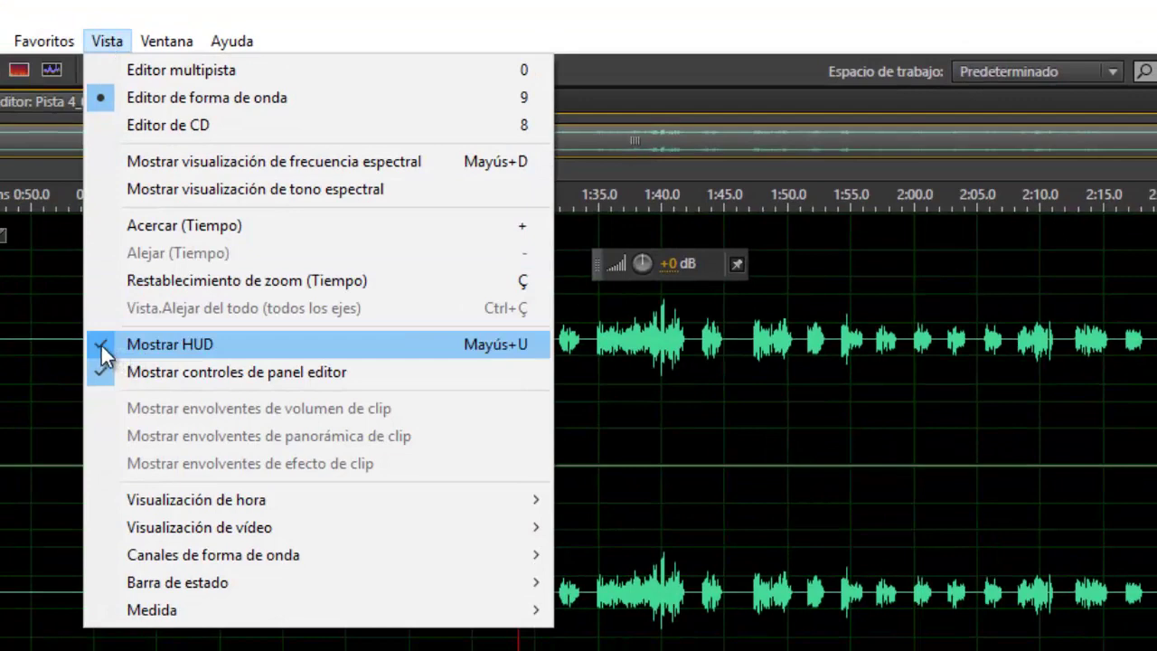
pyautogui.click(102, 344)
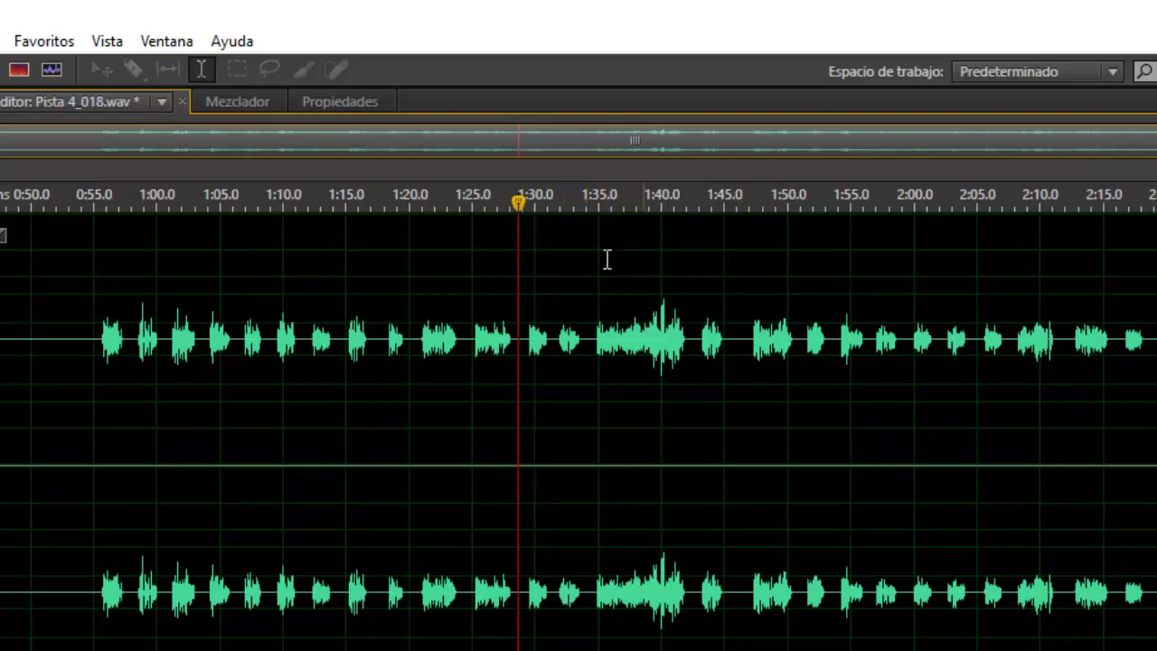
pyautogui.click(107, 41)
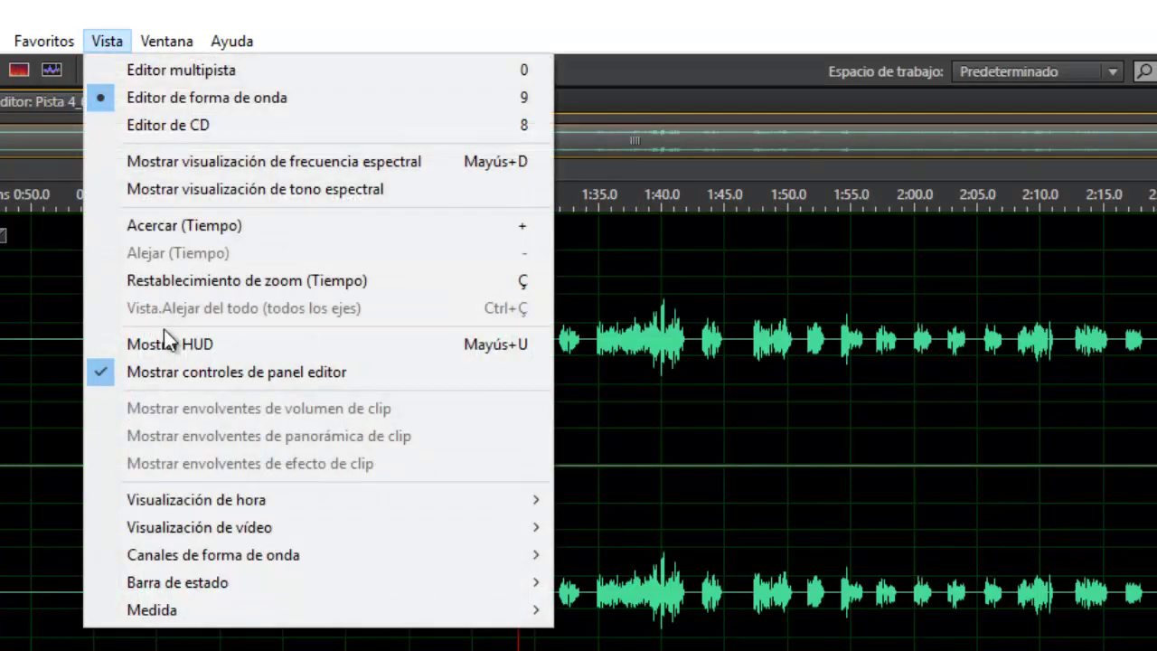
pyautogui.click(168, 336)
# Step: Lower the volume of the waveform section from about 1:34 to 1:43 with the HUD, undo it and clear the selection
pyautogui.moveTo(589, 356); pyautogui.dragTo(702, 357)
pyautogui.moveTo(668, 265); pyautogui.dragTo(779, 387)
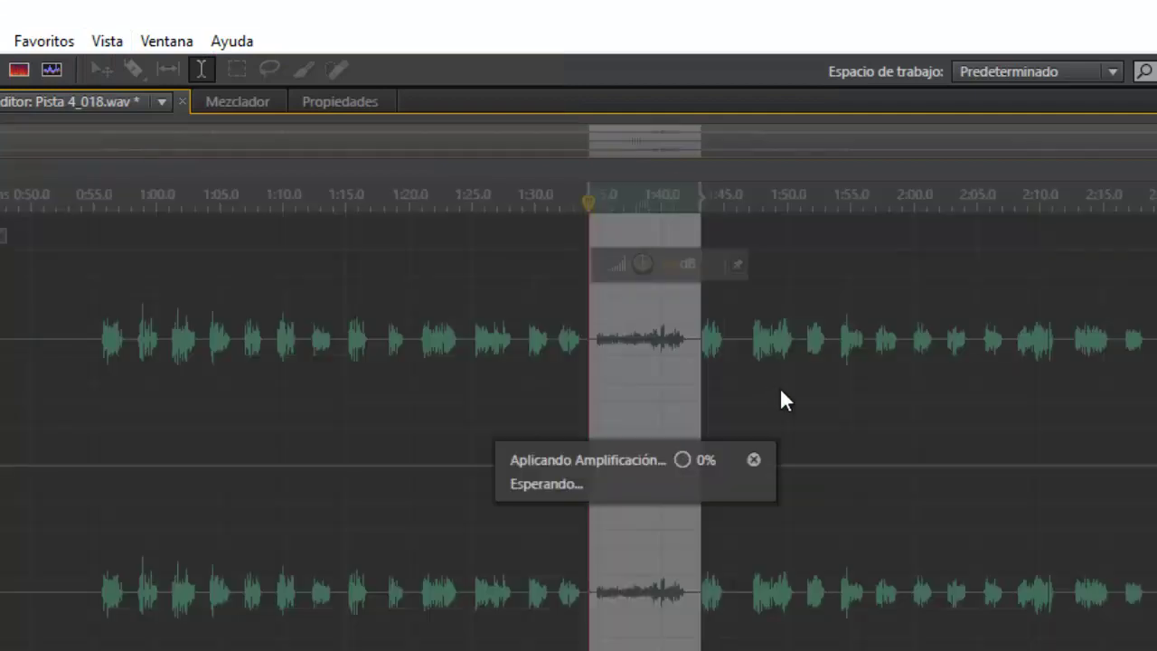
pyautogui.click(740, 342)
pyautogui.hotkey('ctrl', 'z')
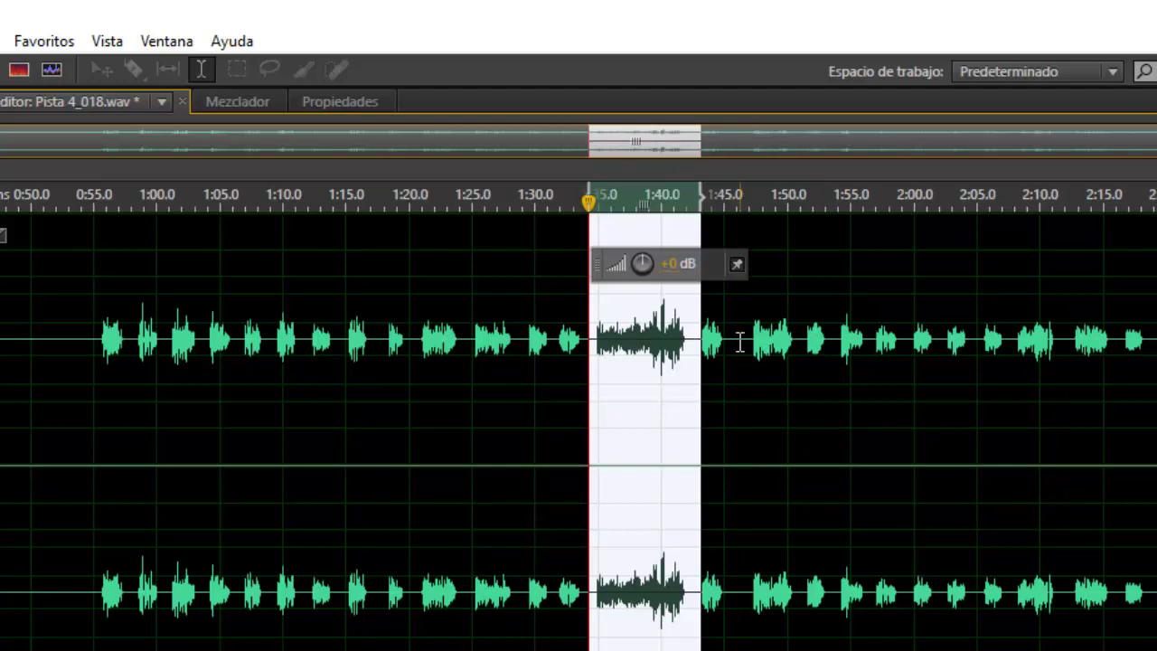
pyautogui.click(716, 393)
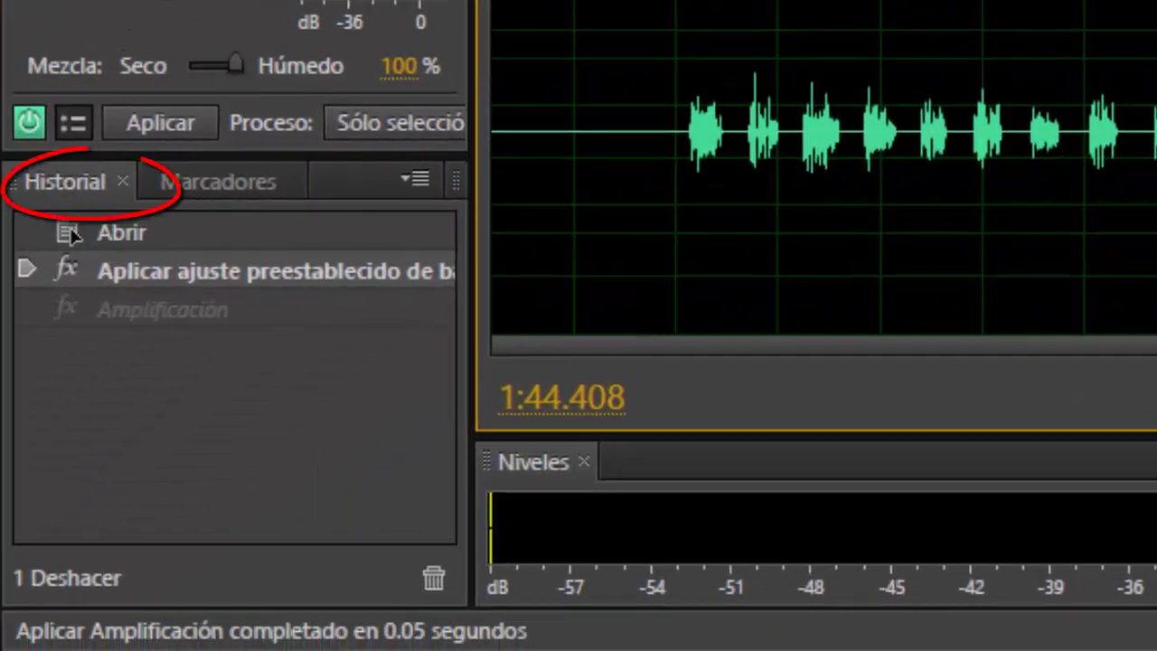
# Step: Reapply the Amplificación entry from the history and revert to the preceding rack preset entry
pyautogui.click(63, 184)
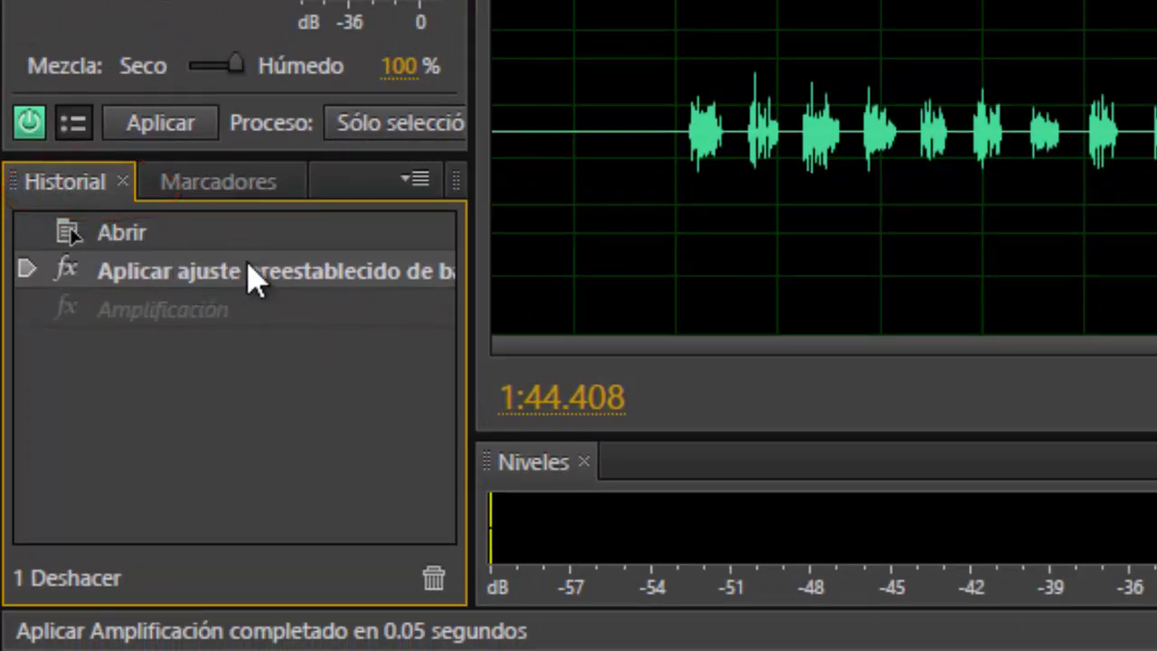
pyautogui.click(258, 313)
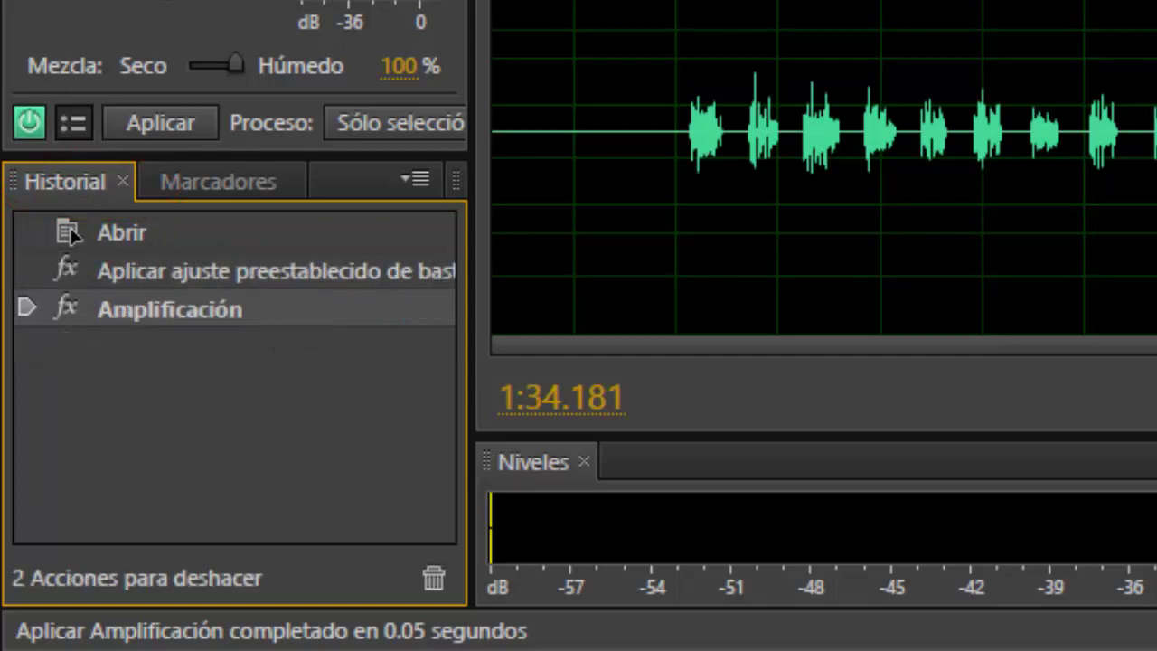
pyautogui.click(271, 272)
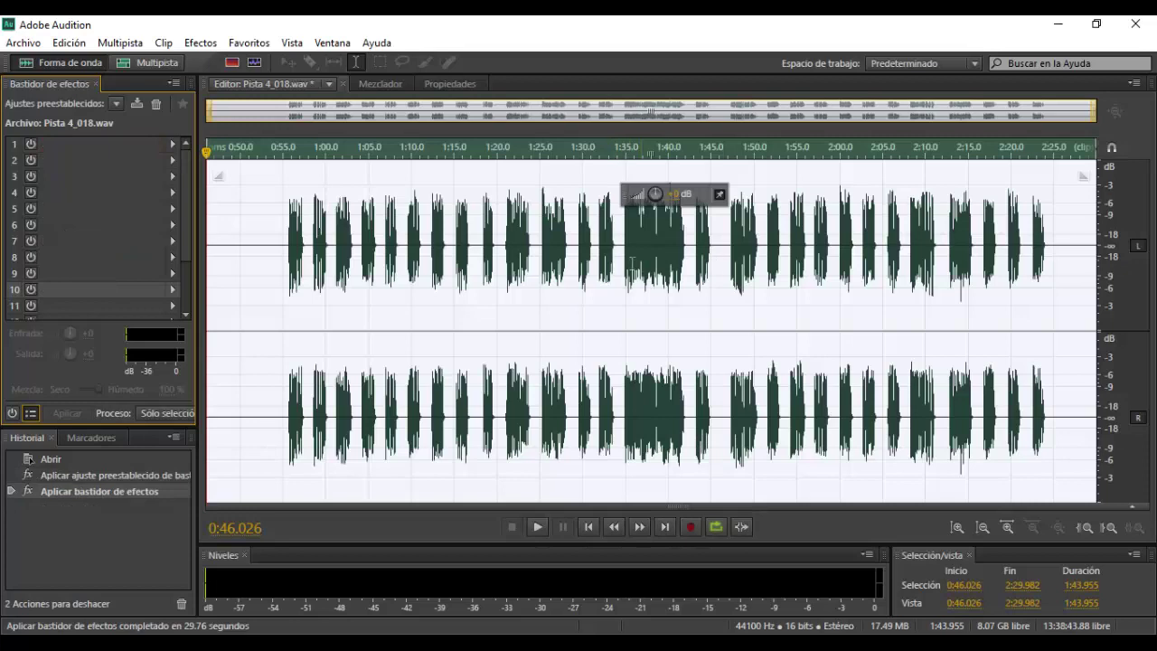
# Step: Clear the waveform selection and return to the multitrack session
pyautogui.click(627, 263)
pyautogui.click(168, 64)
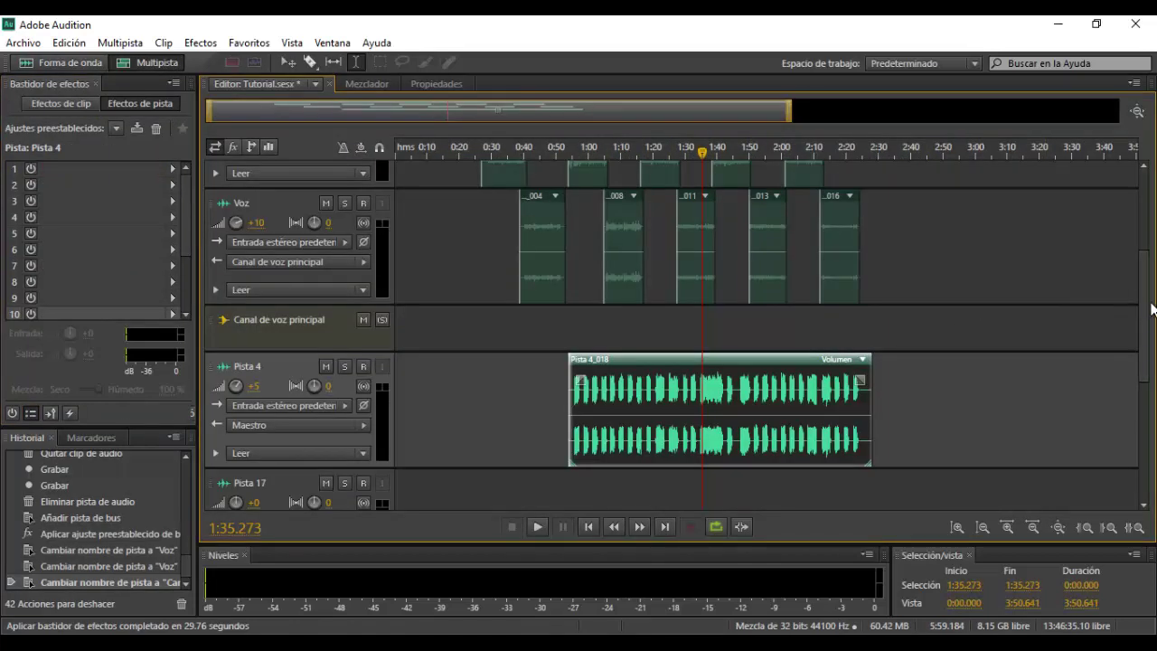
# Step: Add a cue marker at 2:24.084, where the last vocal clip ends, and shift it slightly to 2:23.821
pyautogui.moveTo(1151, 309); pyautogui.dragTo(1146, 229)
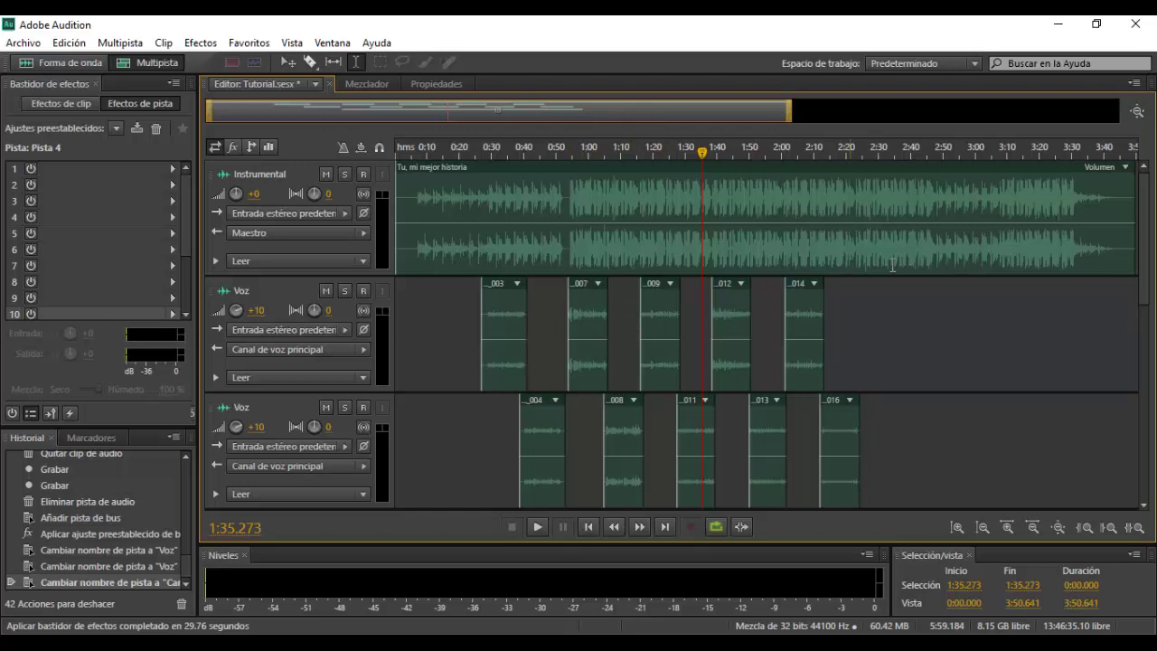
pyautogui.click(862, 267)
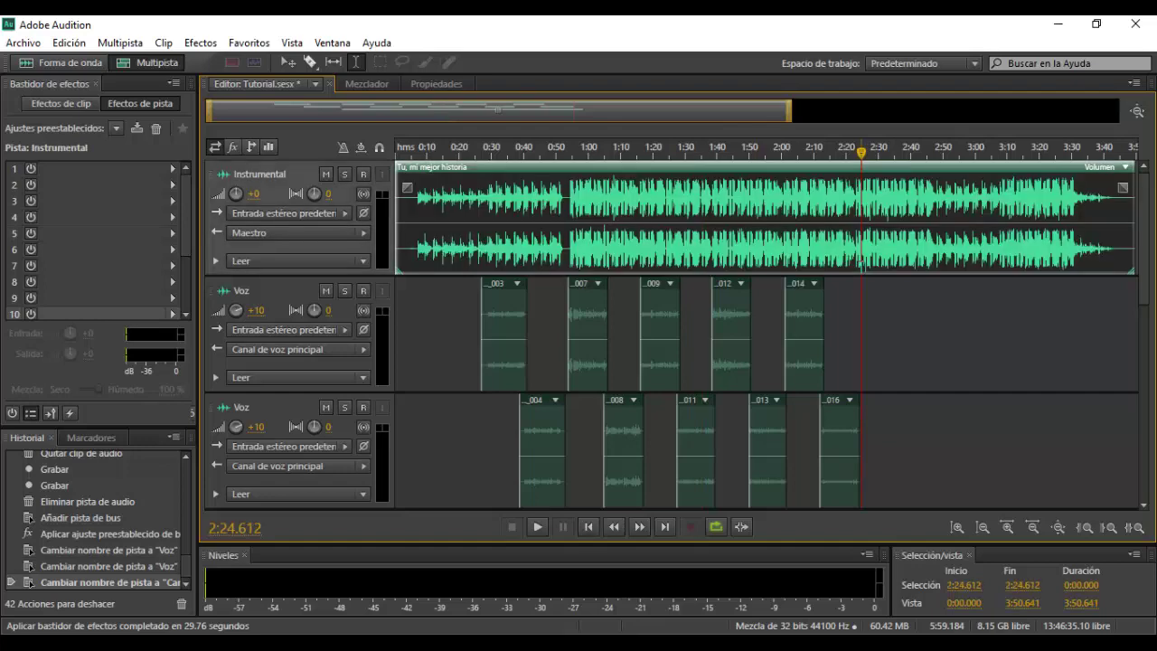
pyautogui.moveTo(862, 153); pyautogui.dragTo(565, 153)
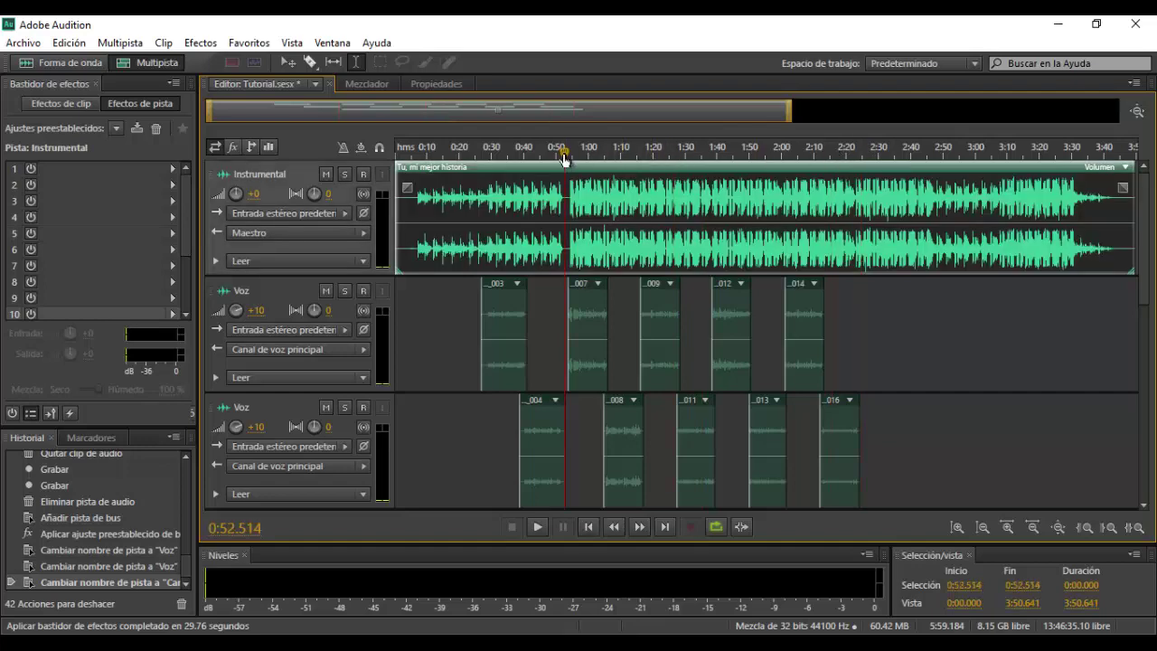
pyautogui.click(602, 313)
pyautogui.click(891, 325)
pyautogui.click(783, 226)
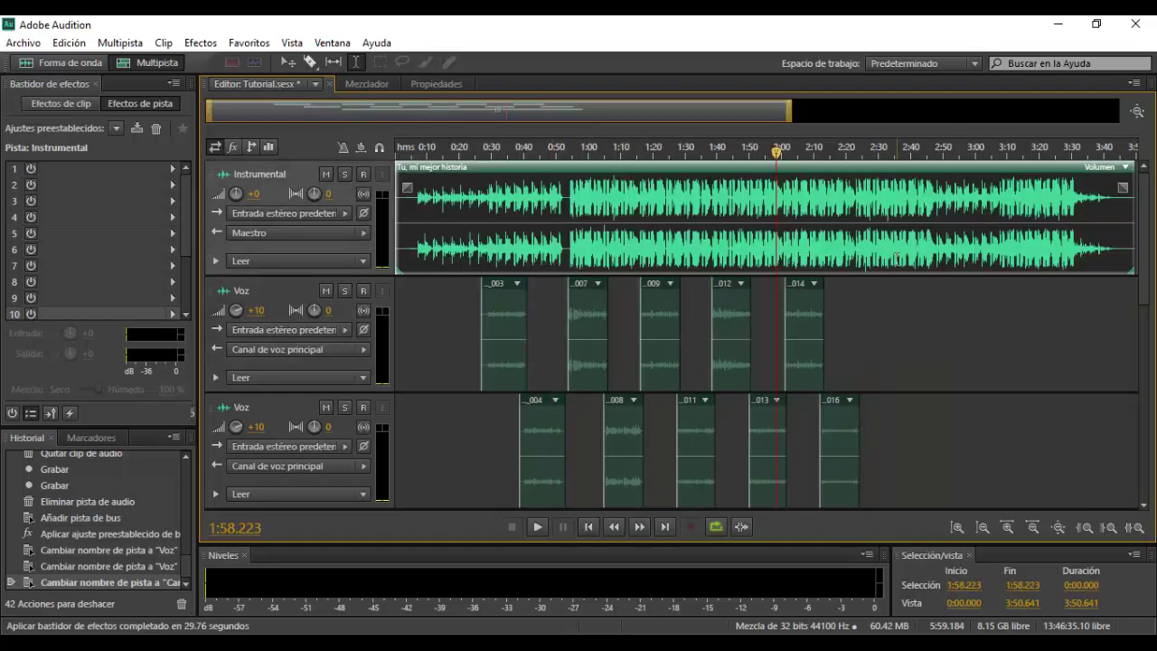
pyautogui.click(847, 327)
pyautogui.click(859, 259)
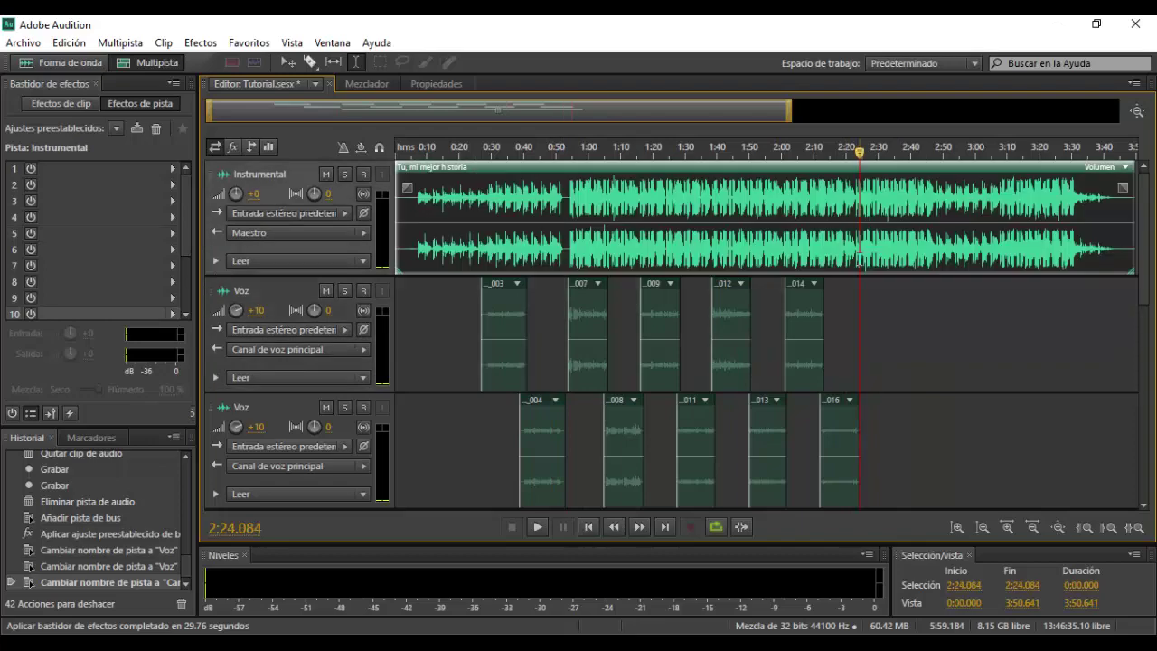
pyautogui.press('m')
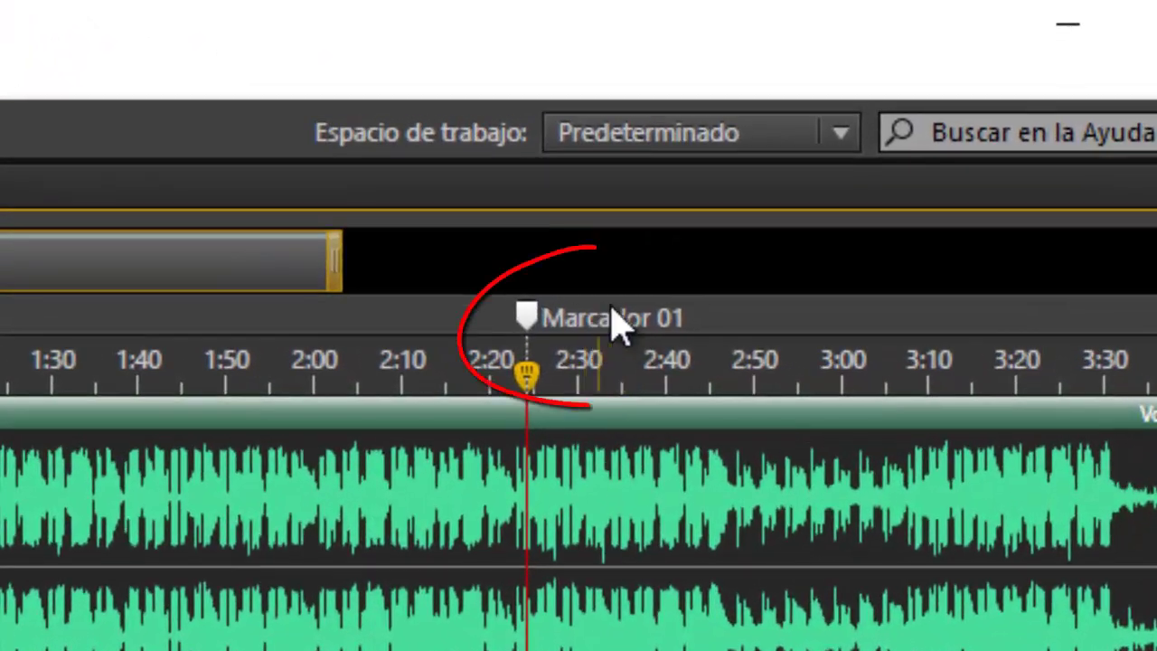
pyautogui.moveTo(527, 317)
pyautogui.mouseDown()
pyautogui.moveTo(620, 331)
pyautogui.moveTo(881, 323)
pyautogui.moveTo(533, 321)
pyautogui.moveTo(840, 331)
pyautogui.moveTo(532, 344)
pyautogui.mouseUp()
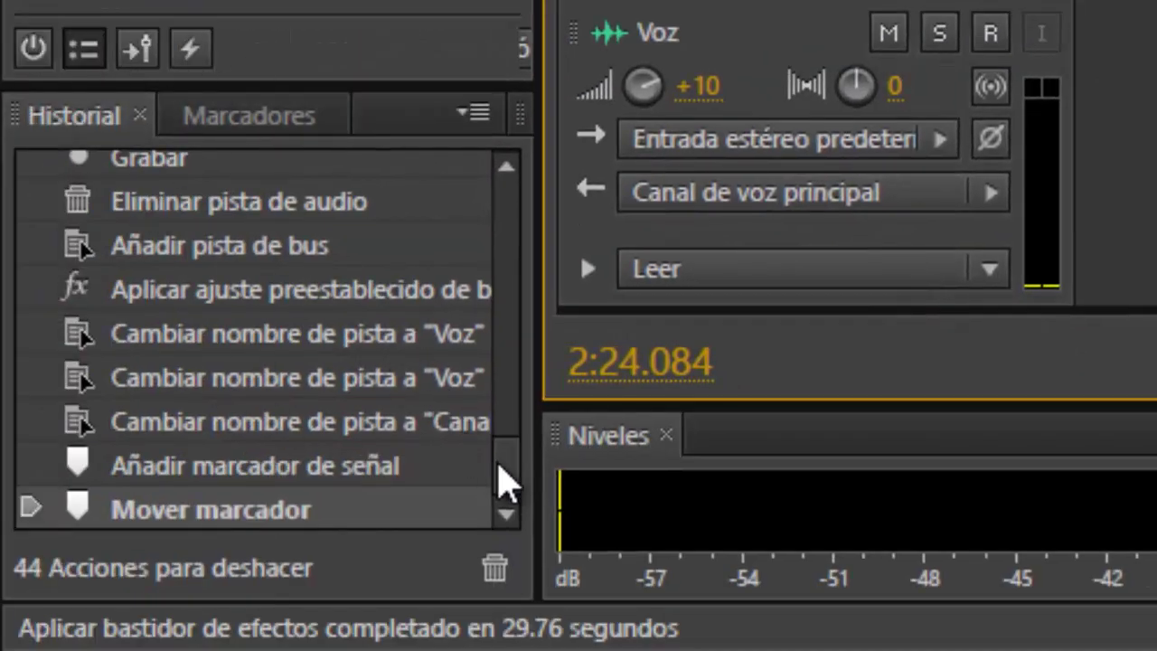
# Step: Rename the session marker Marcador 01 as Coro
pyautogui.moveTo(499, 463); pyautogui.dragTo(509, 504)
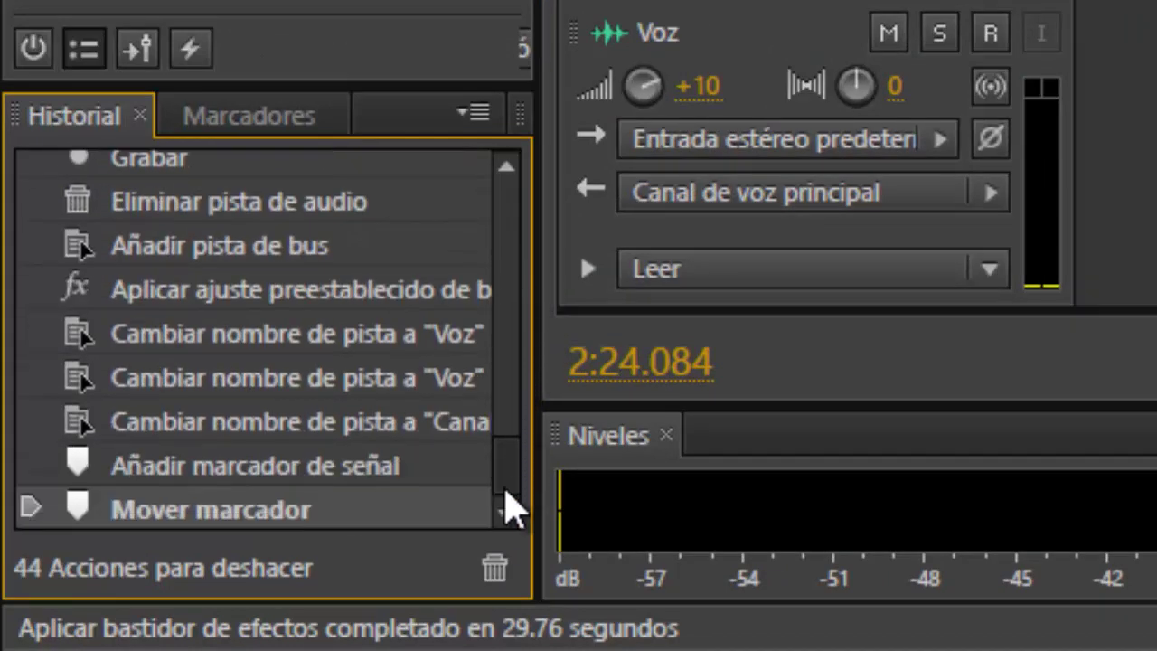
pyautogui.click(246, 117)
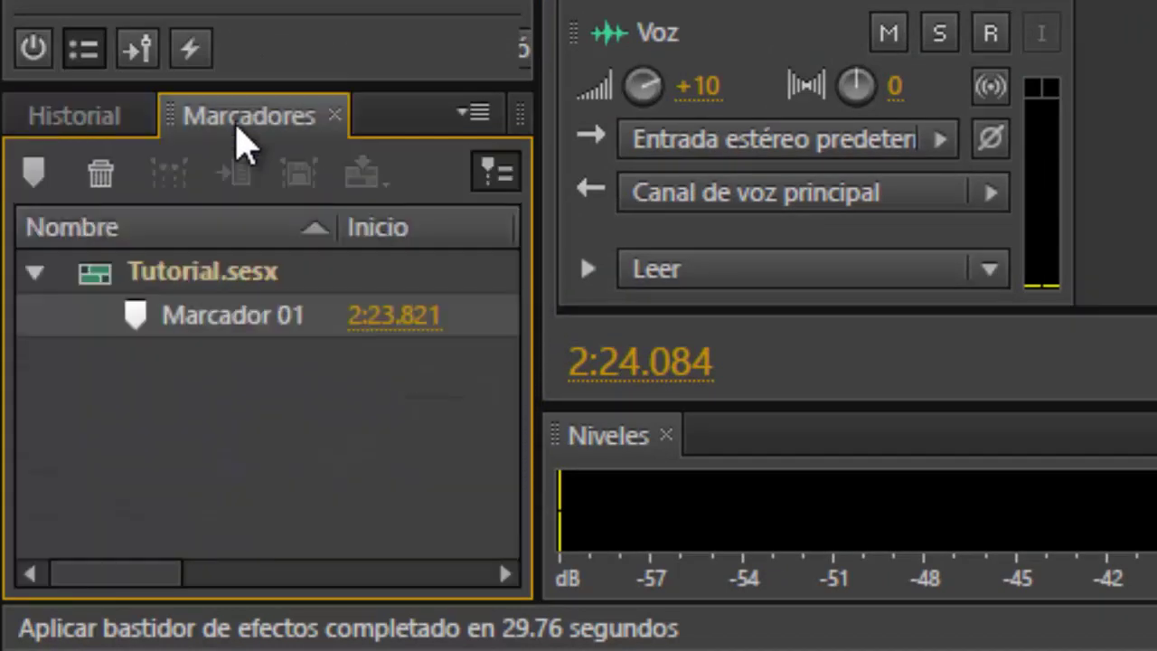
pyautogui.click(217, 317)
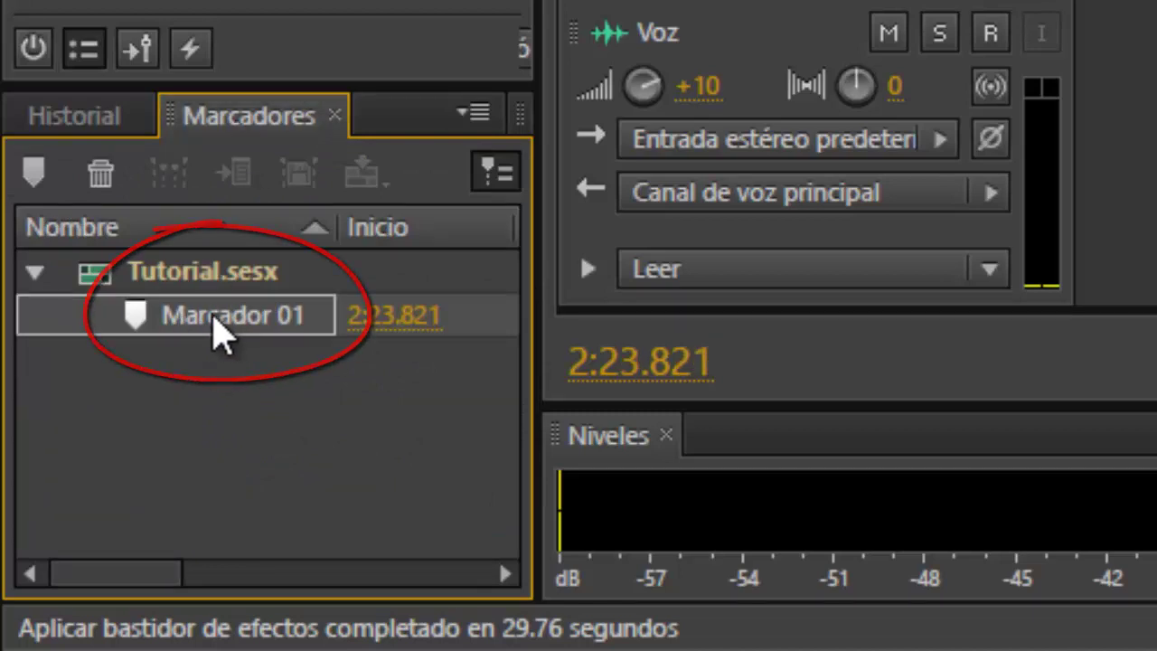
pyautogui.click(213, 317)
pyautogui.click(211, 316)
pyautogui.moveTo(174, 317)
pyautogui.mouseDown()
pyautogui.moveTo(321, 330)
pyautogui.moveTo(192, 316)
pyautogui.moveTo(177, 334)
pyautogui.mouseUp()
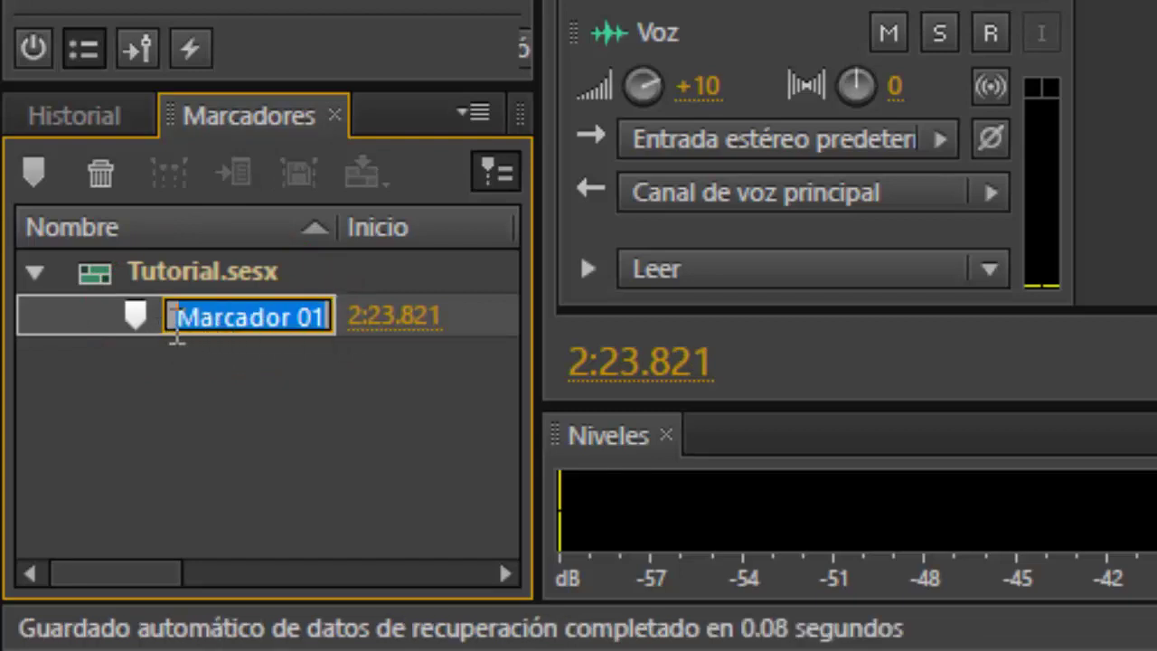
pyautogui.write('Coro')
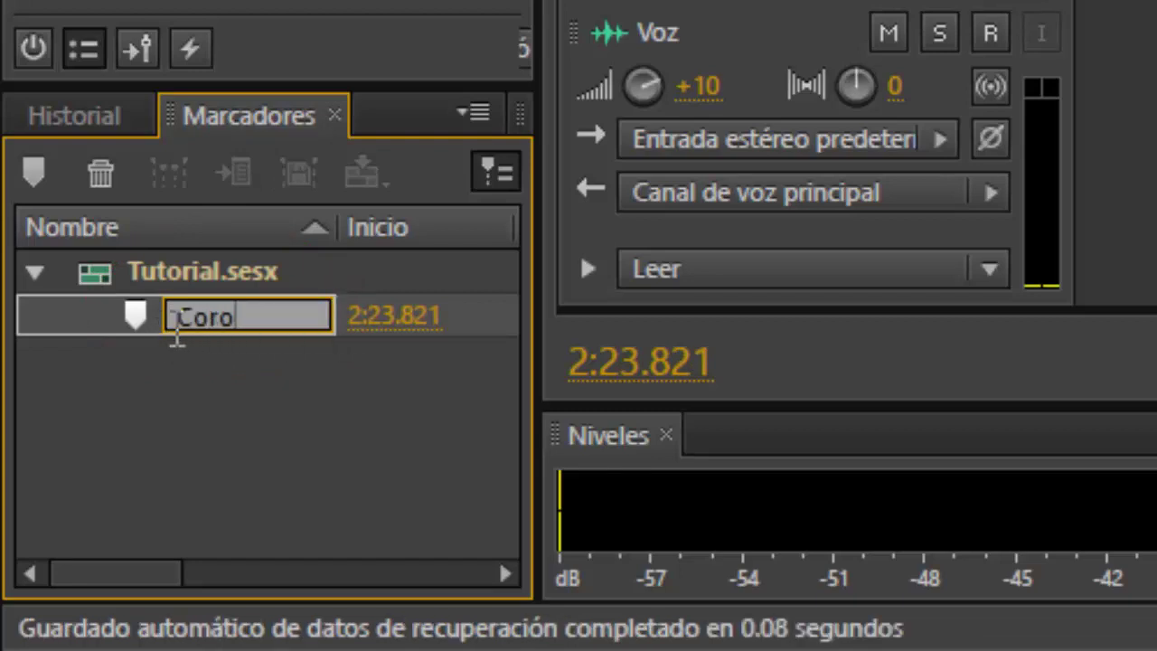
pyautogui.press('Return')
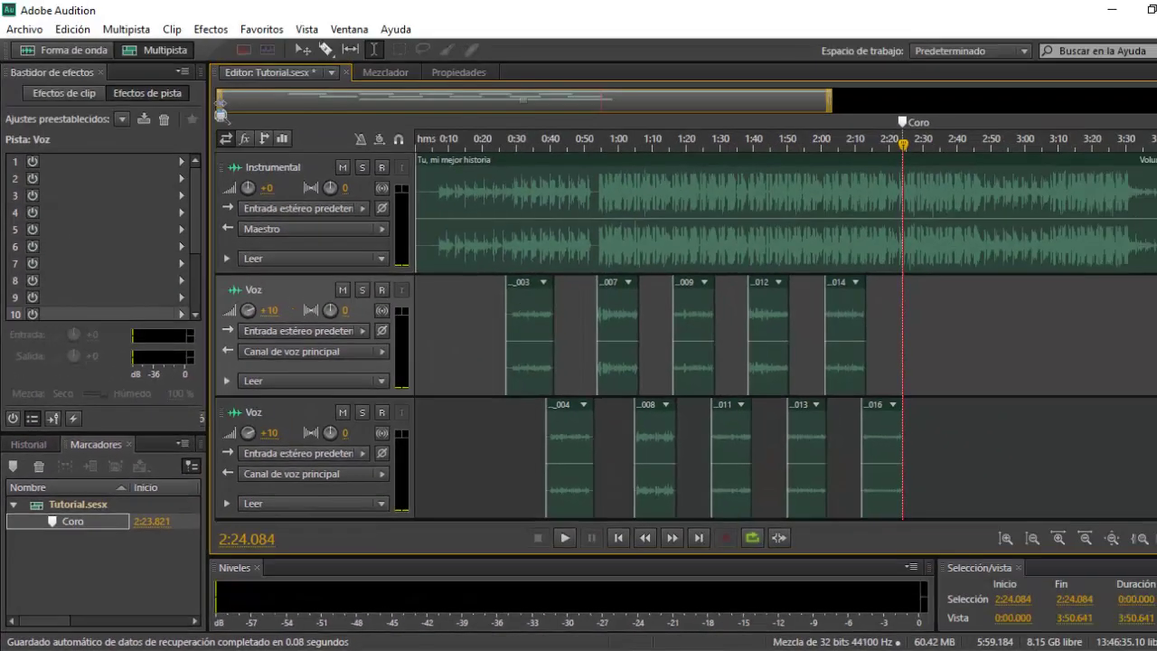
# Step: Select the chorus section from 2:24.106 to 2:47.105 and shift the Coro marker to 2:24.271
pyautogui.scroll(5, 491, 90)
pyautogui.scroll(-3, 491, 90)
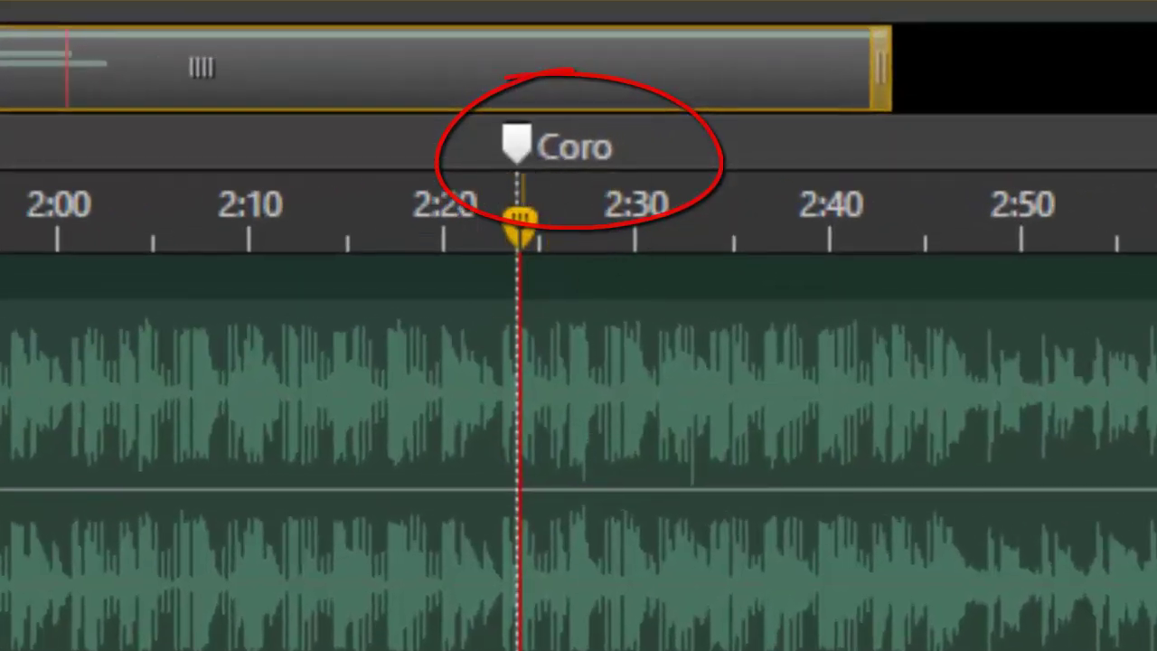
pyautogui.moveTo(521, 452); pyautogui.dragTo(966, 452)
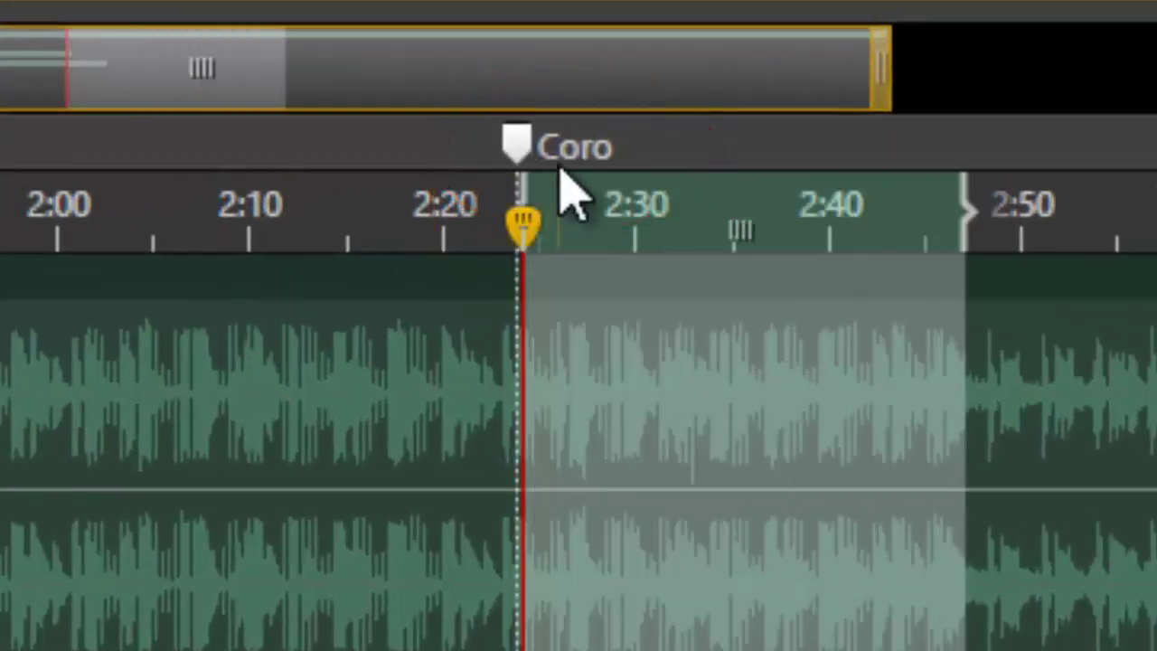
pyautogui.moveTo(523, 167)
pyautogui.mouseDown()
pyautogui.moveTo(677, 170)
pyautogui.moveTo(443, 172)
pyautogui.moveTo(757, 175)
pyautogui.moveTo(526, 150)
pyautogui.mouseUp()
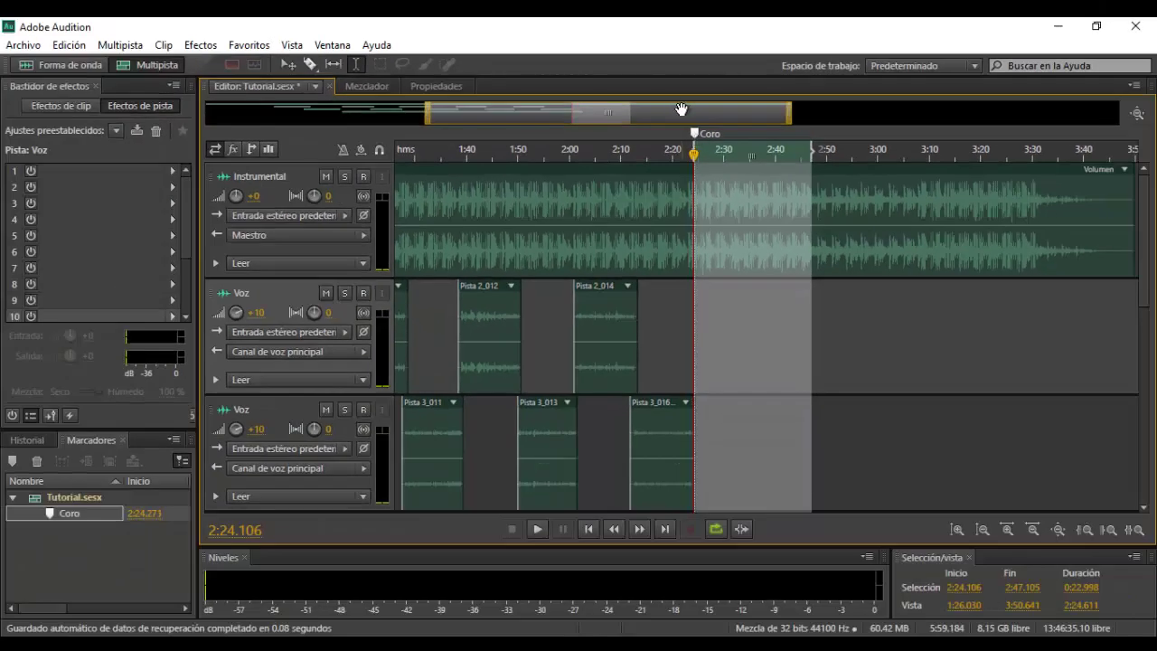
pyautogui.doubleClick(682, 110)
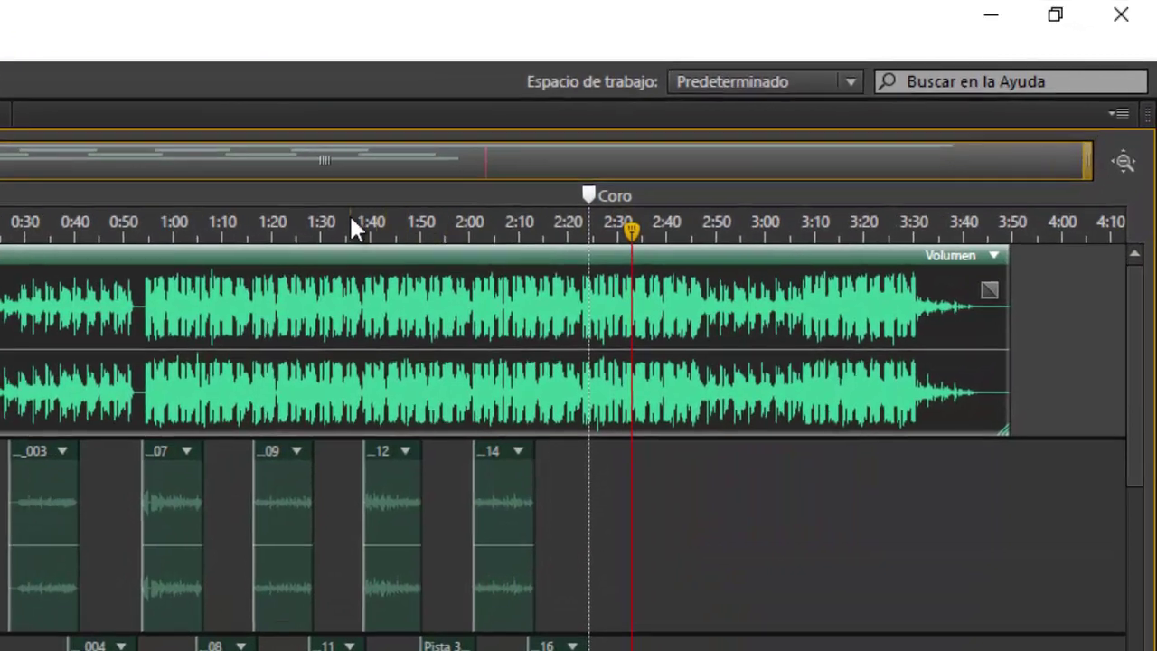
# Step: Add three more cue markers on the timeline at about 1:36, 1:55 and 2:49
pyautogui.click(676, 144)
pyautogui.press('m')
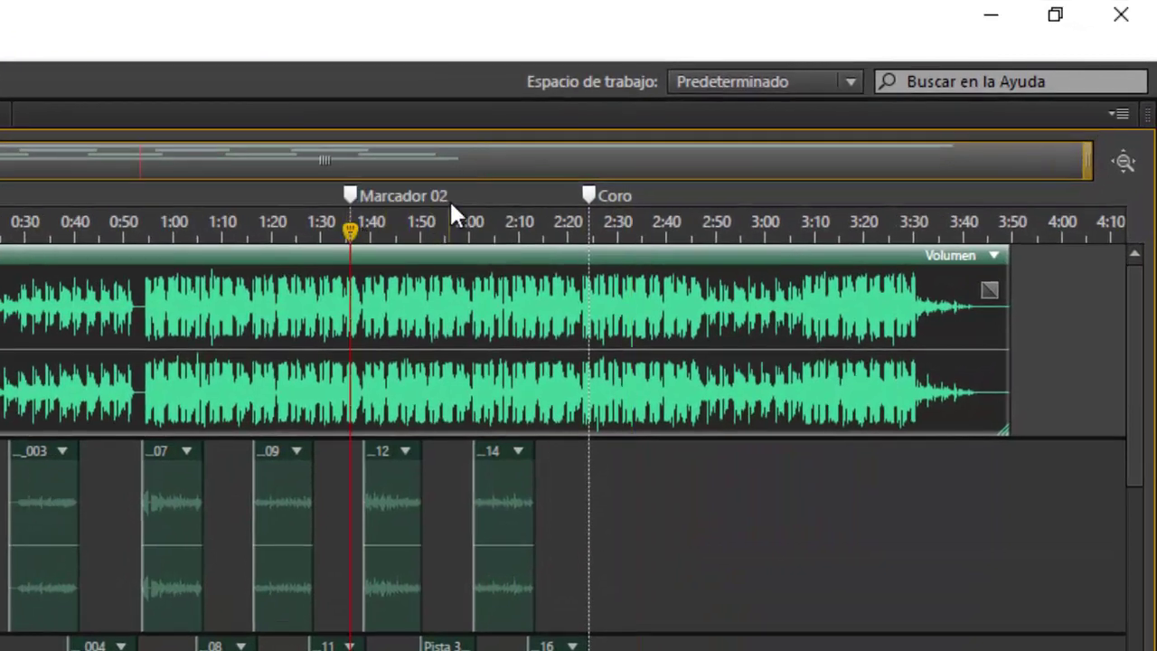
pyautogui.click(443, 221)
pyautogui.press('m')
pyautogui.click(713, 224)
pyautogui.press('m')
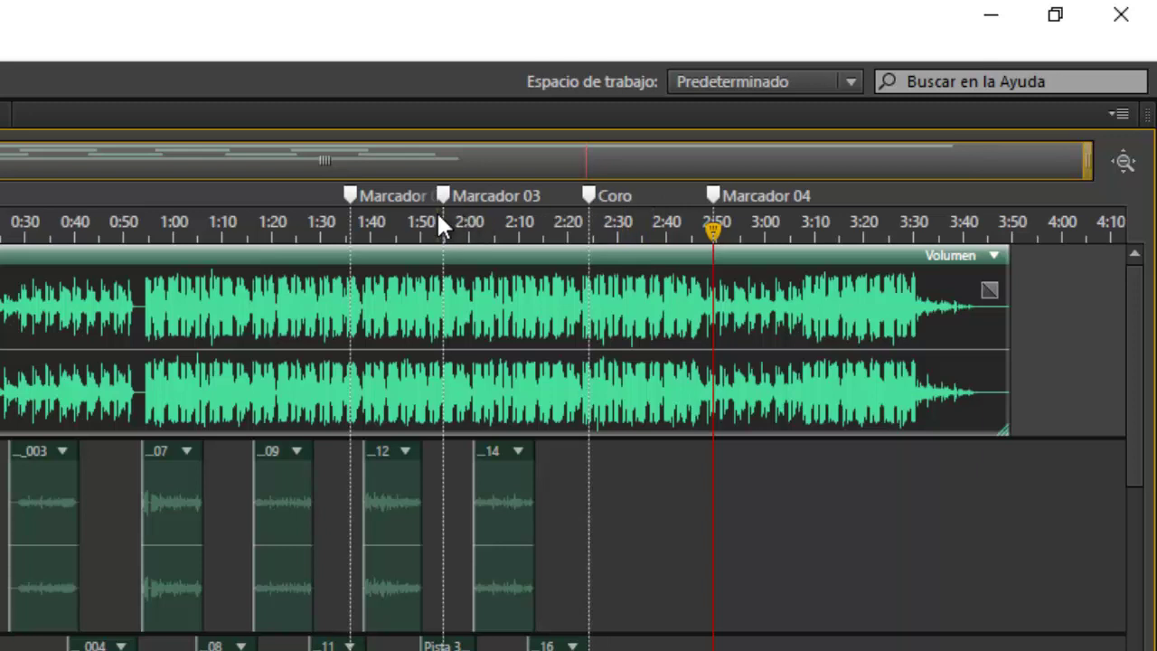
# Step: Select the Instrumental section between Marcador 03 and Coro, and replace it with the section between Marcador 02 and Marcador 03
pyautogui.moveTo(441, 226); pyautogui.dragTo(534, 228)
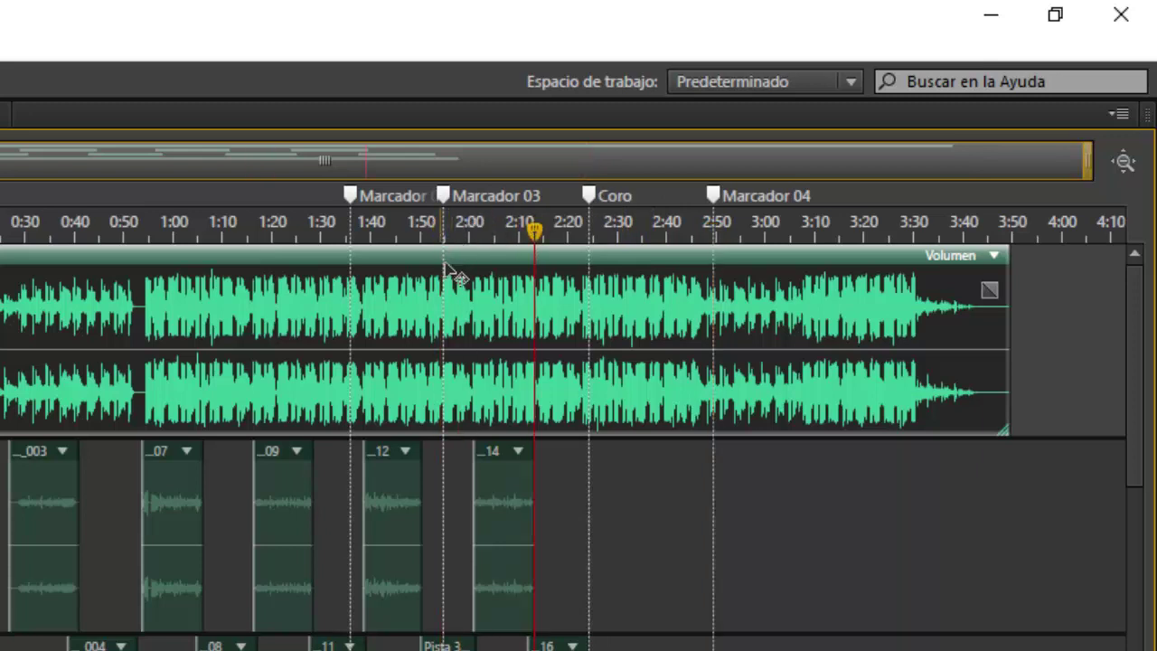
pyautogui.moveTo(446, 272); pyautogui.dragTo(583, 280)
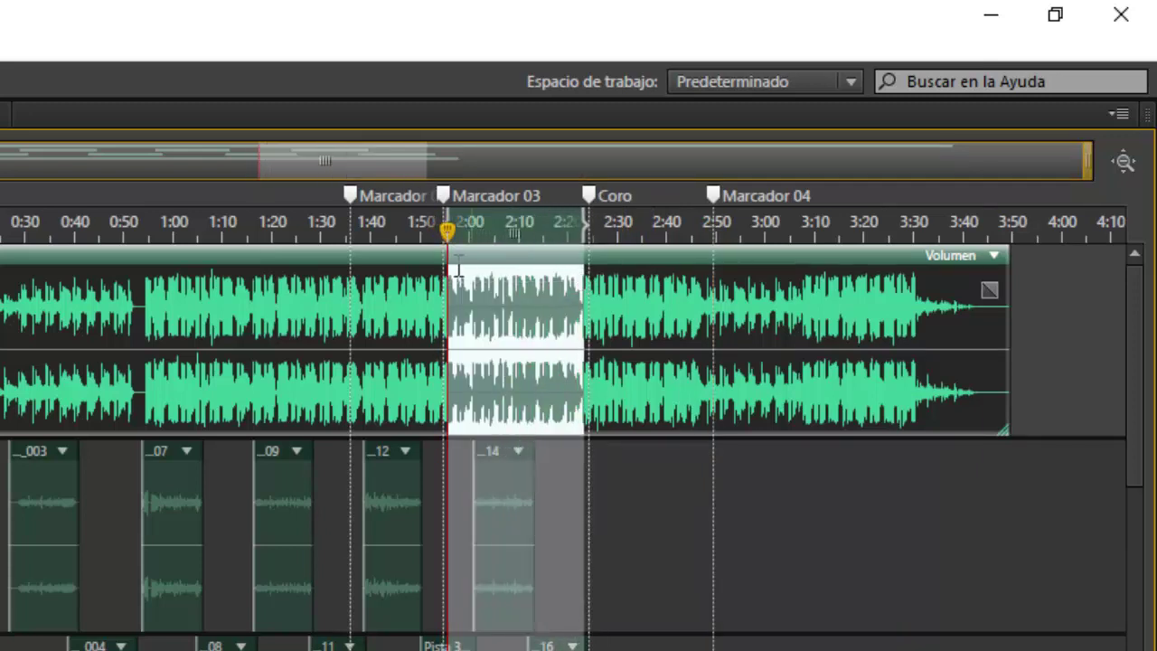
pyautogui.moveTo(350, 298); pyautogui.dragTo(440, 321)
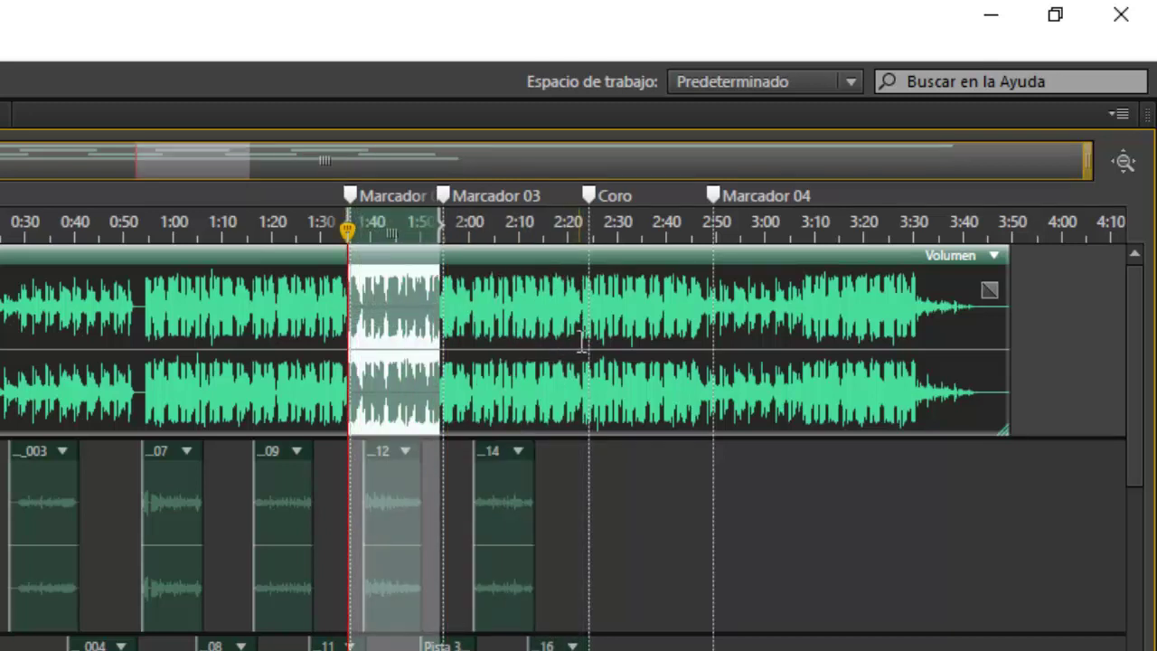
# Step: Delete the Instrumental section between the Coro and Marcador 04 markers and undo the deletion
pyautogui.moveTo(588, 346); pyautogui.dragTo(709, 349)
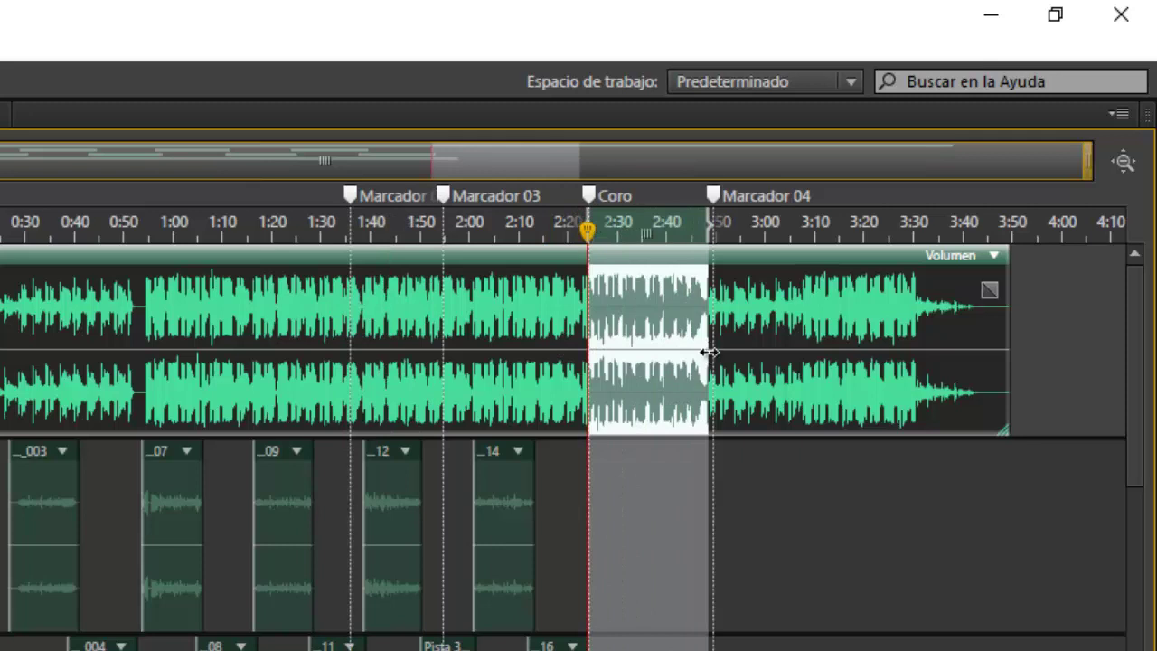
pyautogui.click(714, 196)
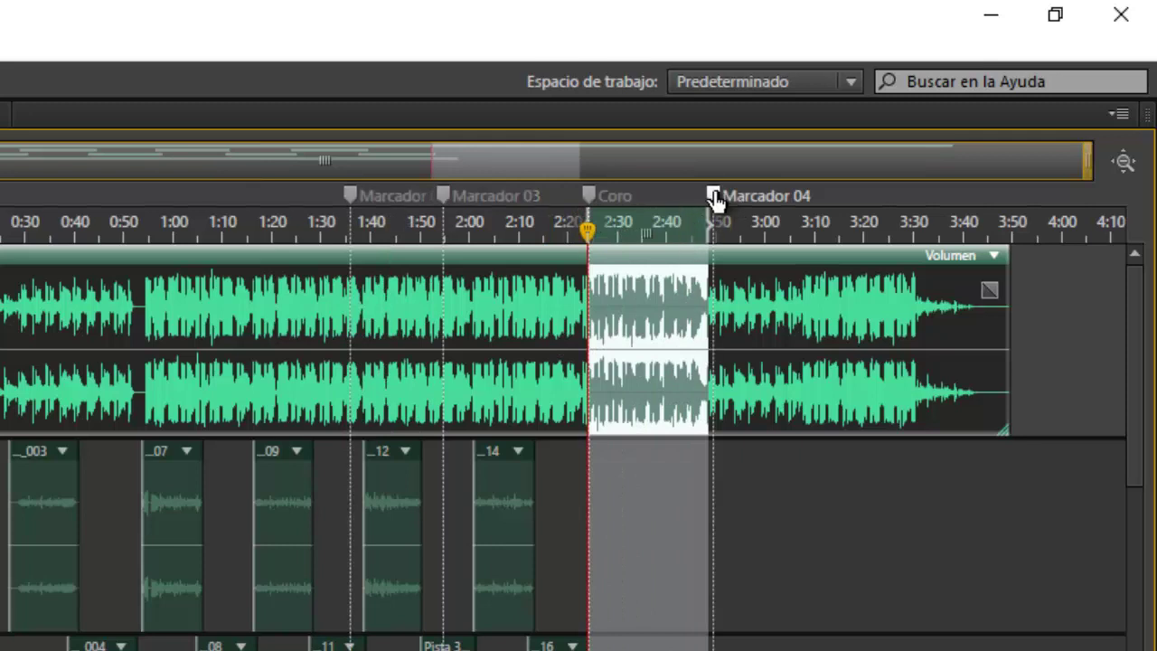
pyautogui.press('Delete')
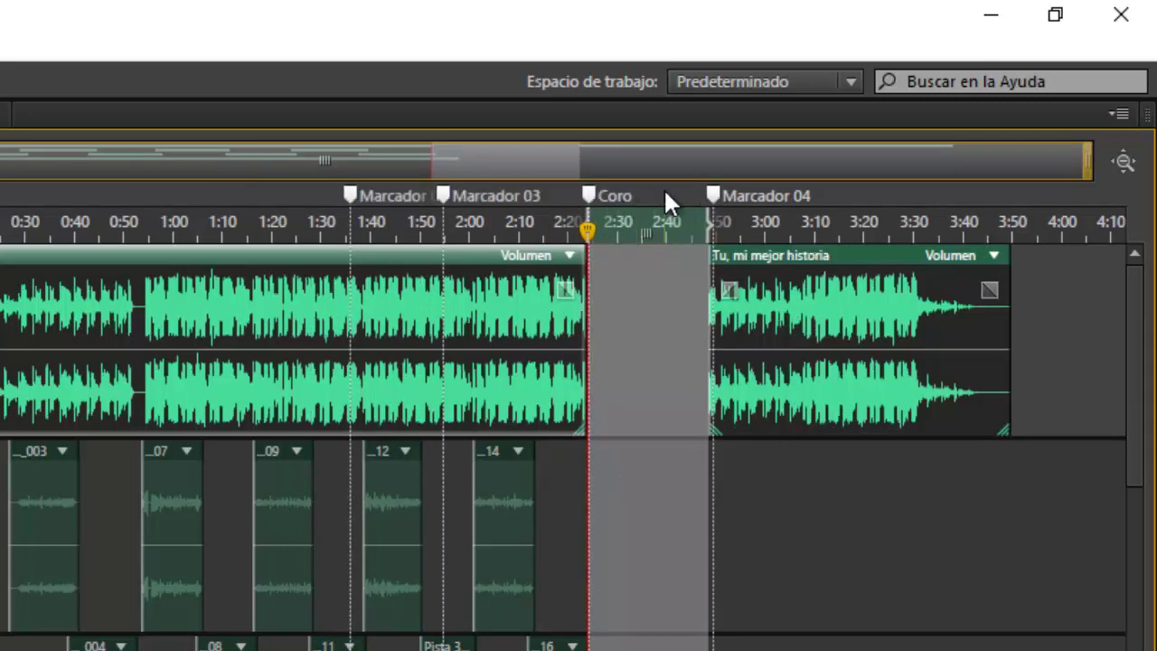
pyautogui.hotkey('ctrl', 'z')
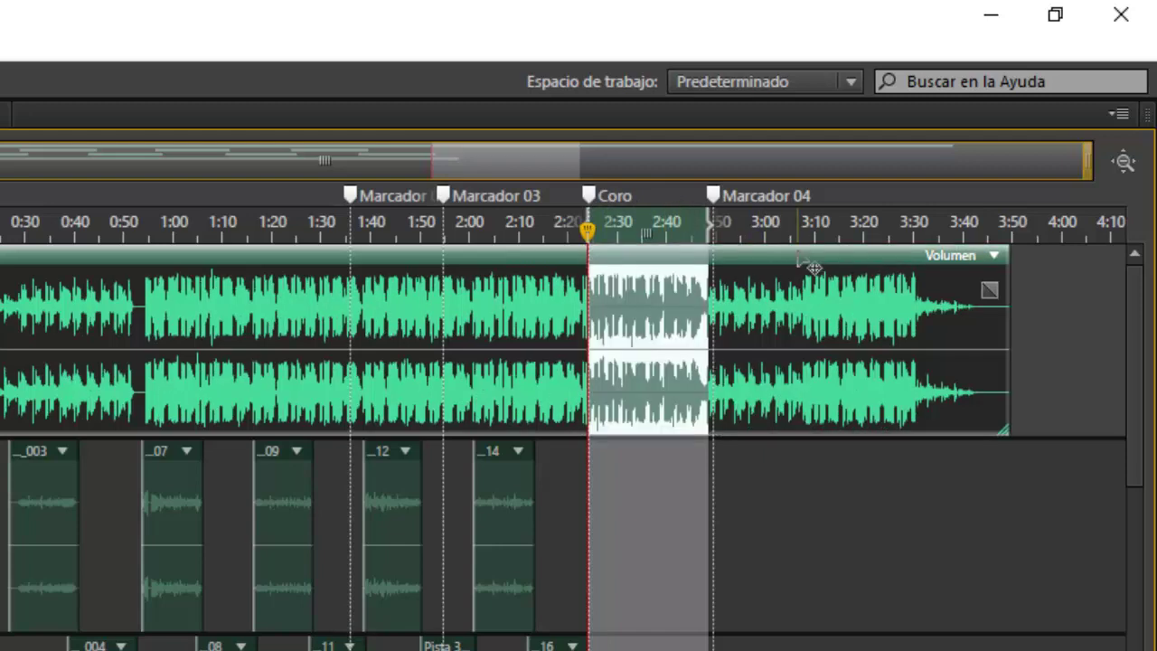
# Step: Place the playhead at 3:06.421 and delete all four markers: Marcador 04, Coro, Marcador 03 and Marcador 02
pyautogui.click(796, 225)
pyautogui.click(712, 197)
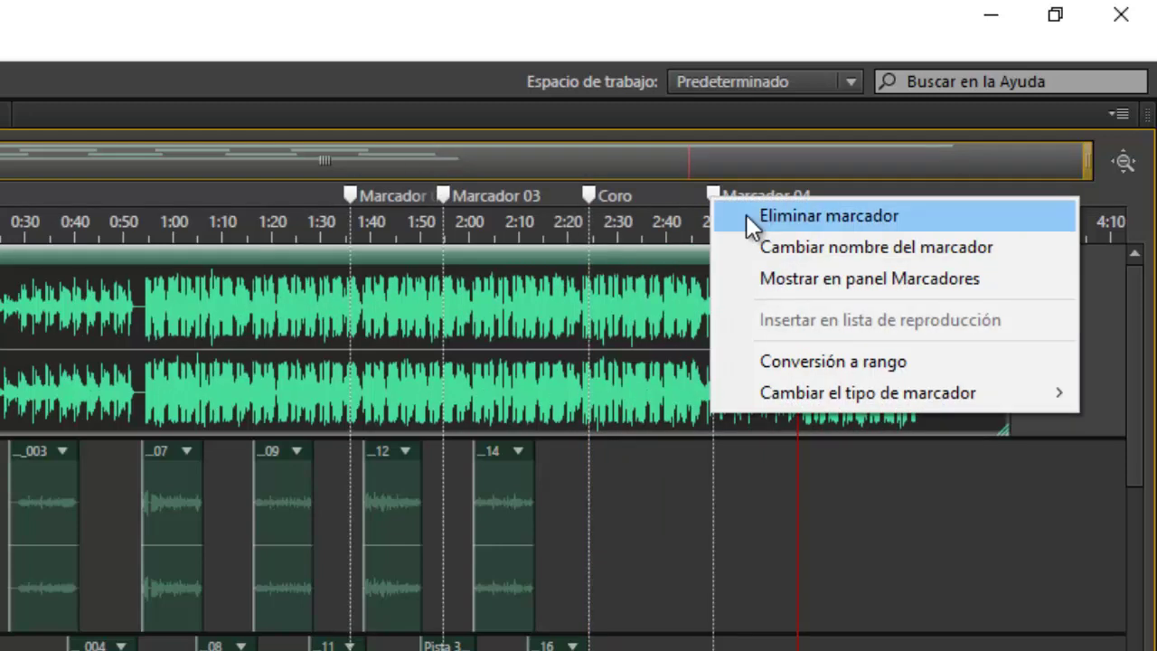
pyautogui.click(752, 214)
pyautogui.rightClick(592, 195)
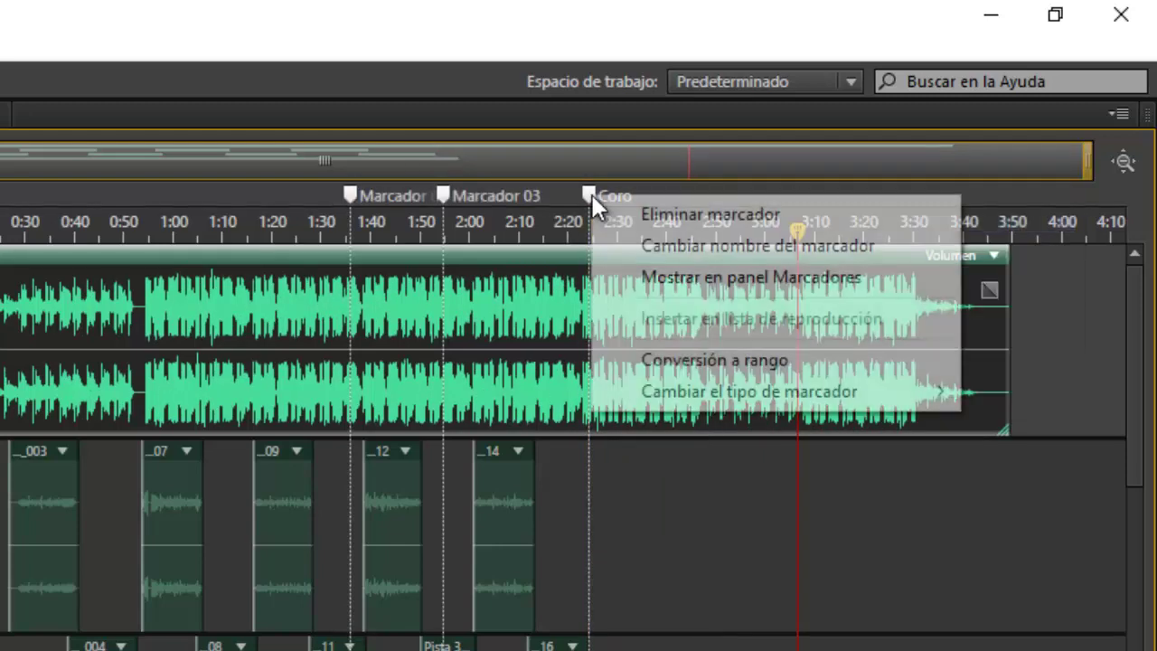
pyautogui.click(622, 227)
pyautogui.rightClick(442, 194)
pyautogui.click(484, 214)
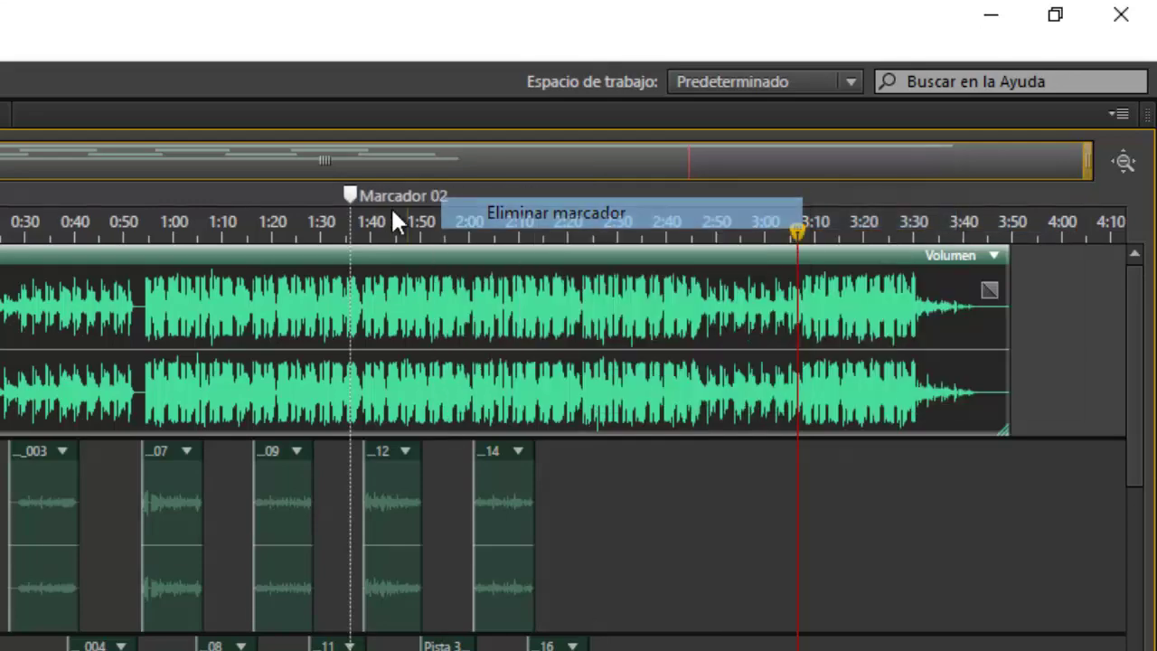
pyautogui.rightClick(352, 196)
pyautogui.click(388, 212)
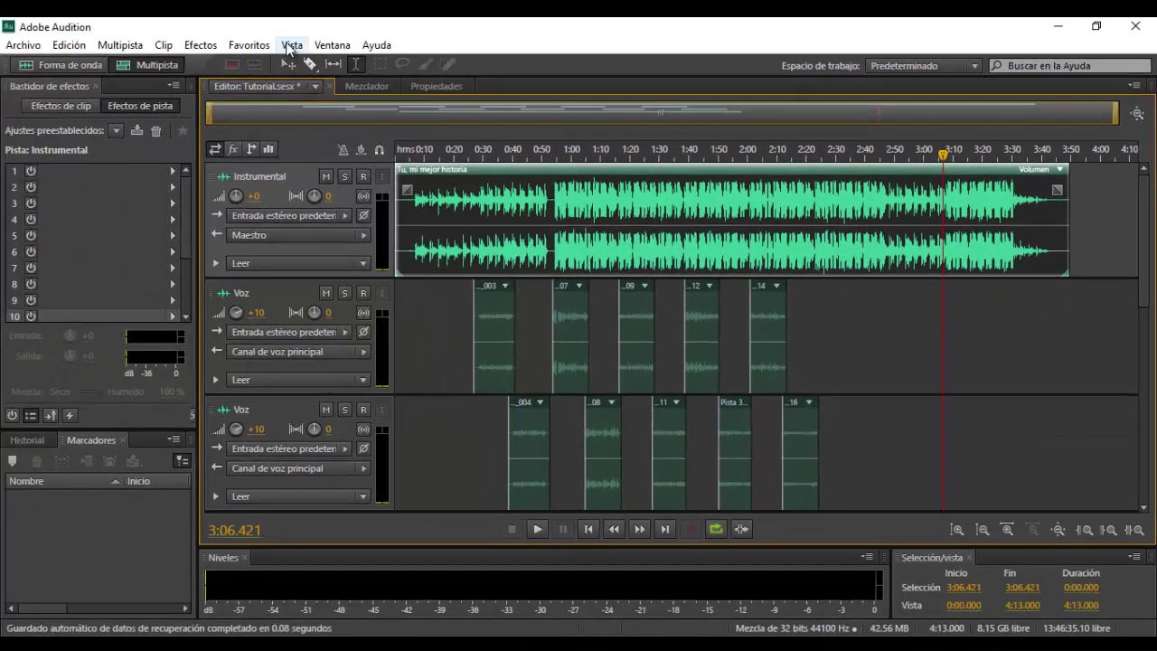
# Step: Turn on the LED meter display and briefly play the session from 3:06.421 to check the level meters
pyautogui.click(291, 45)
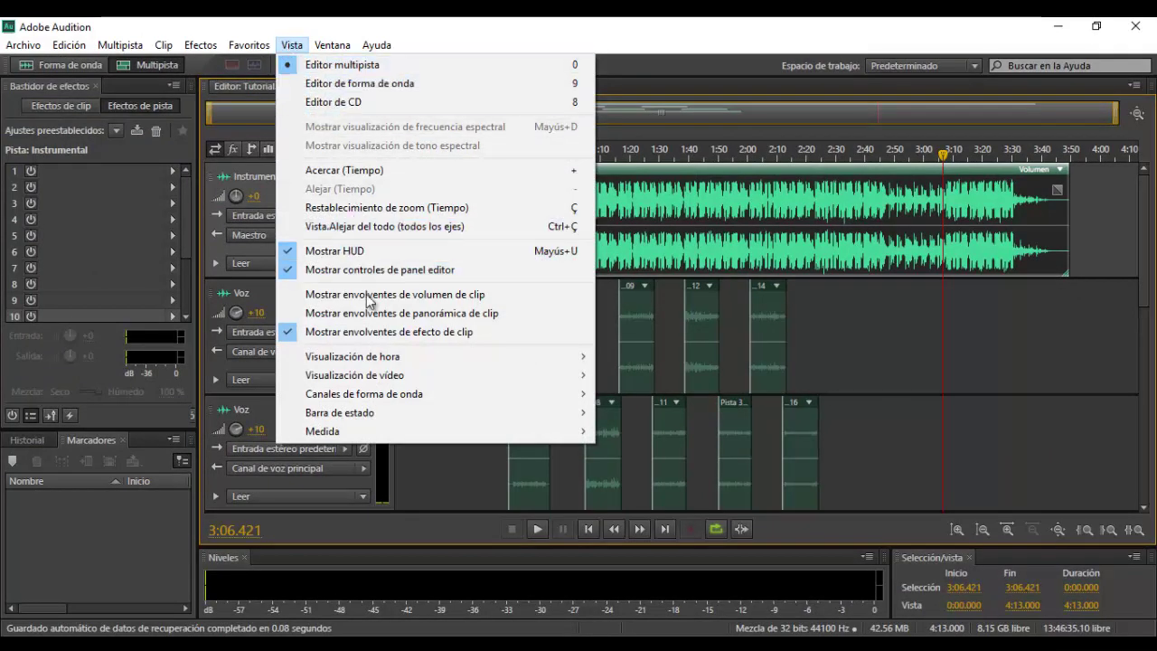
pyautogui.moveTo(376, 358)
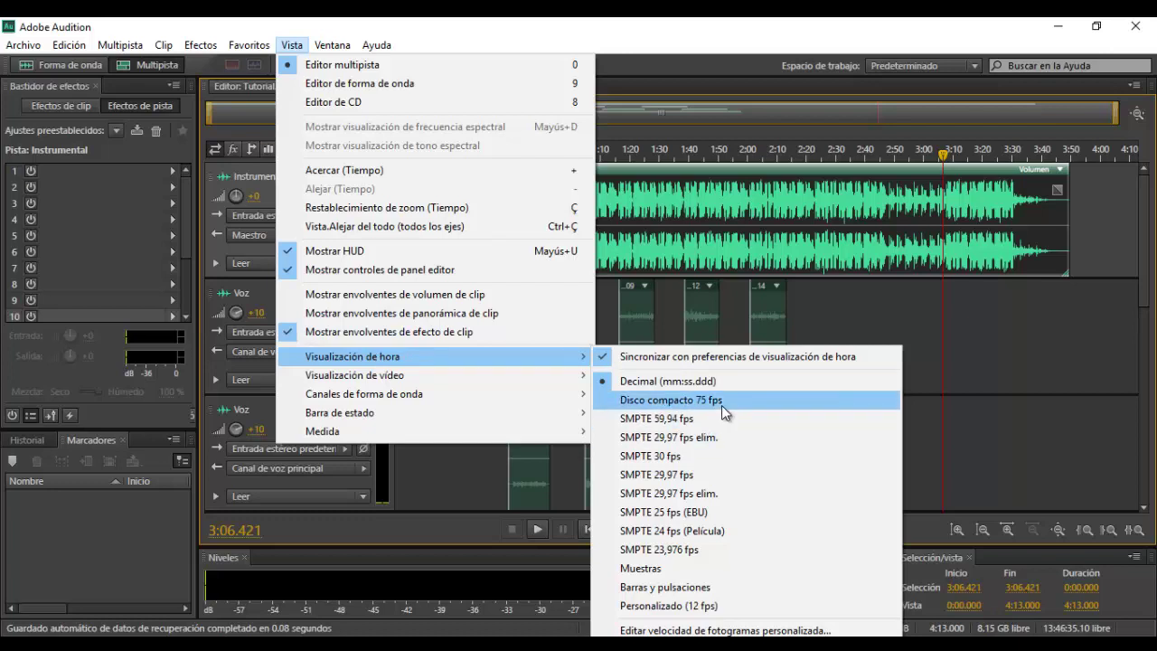
pyautogui.moveTo(376, 381)
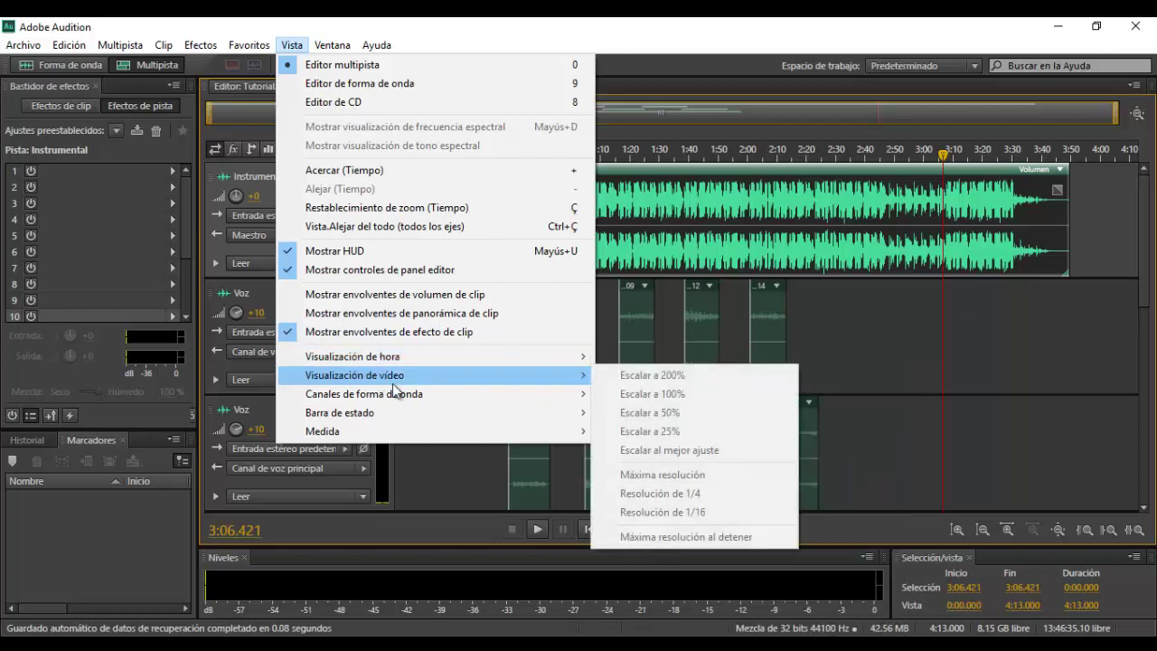
pyautogui.moveTo(402, 403)
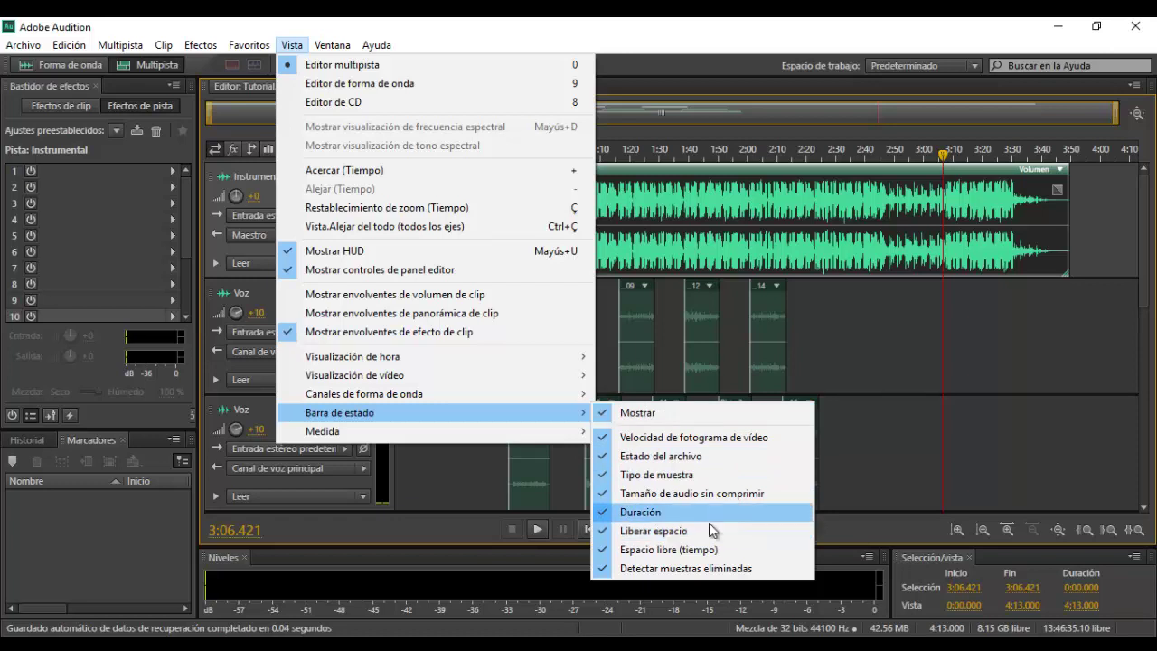
pyautogui.moveTo(577, 432)
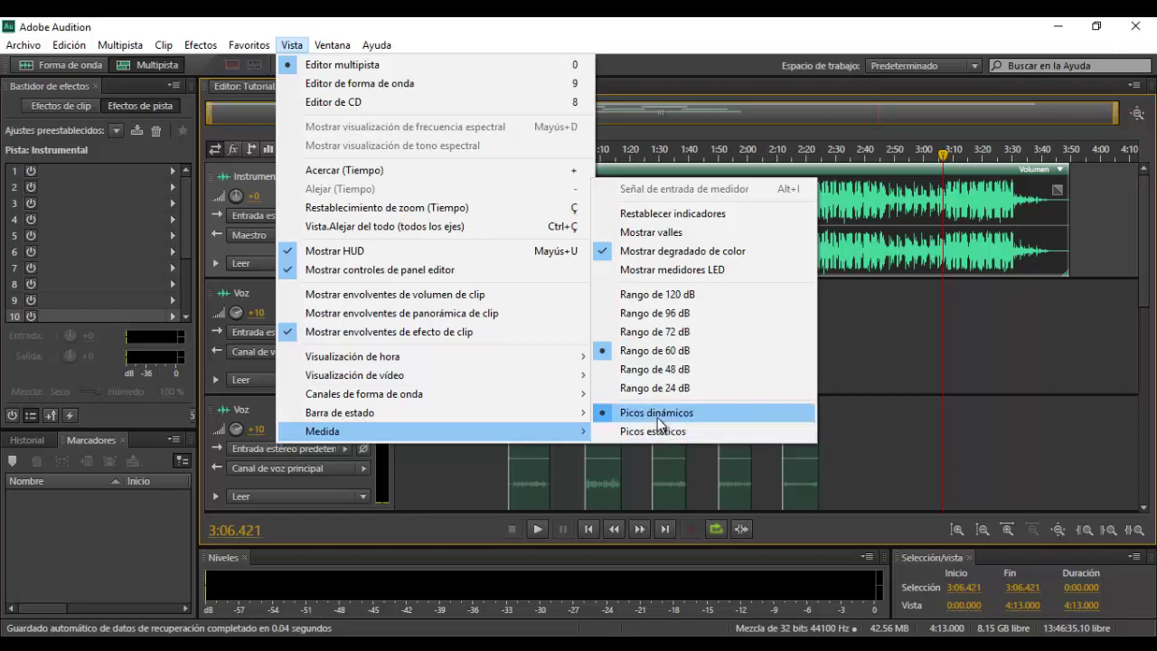
pyautogui.click(698, 271)
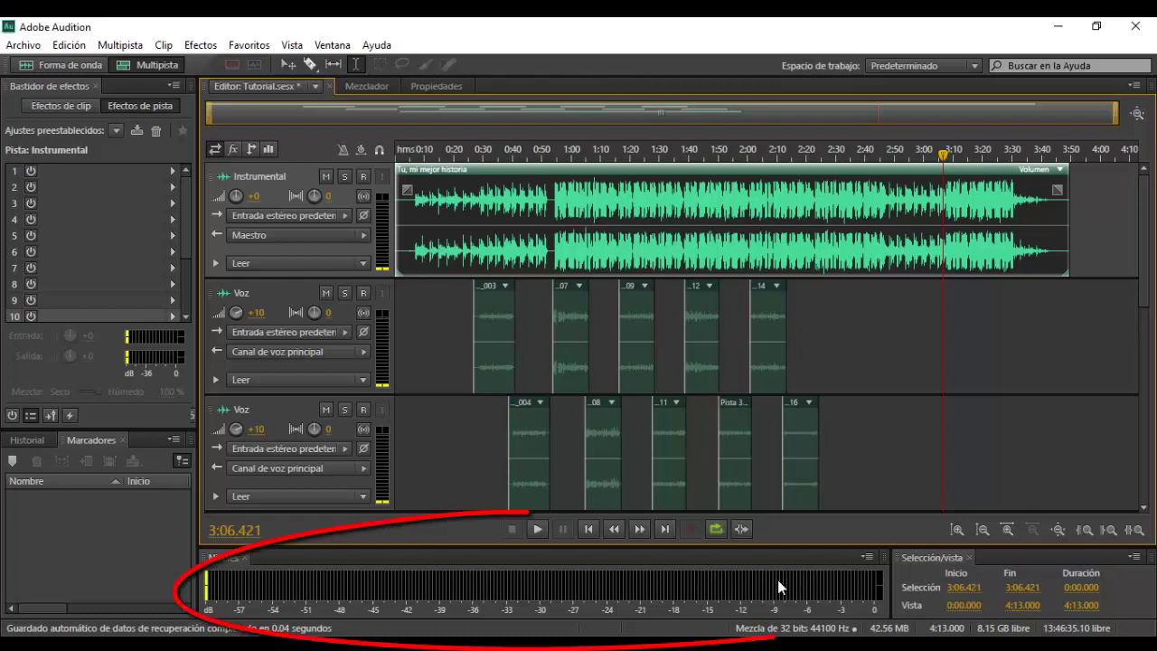
pyautogui.press('space')
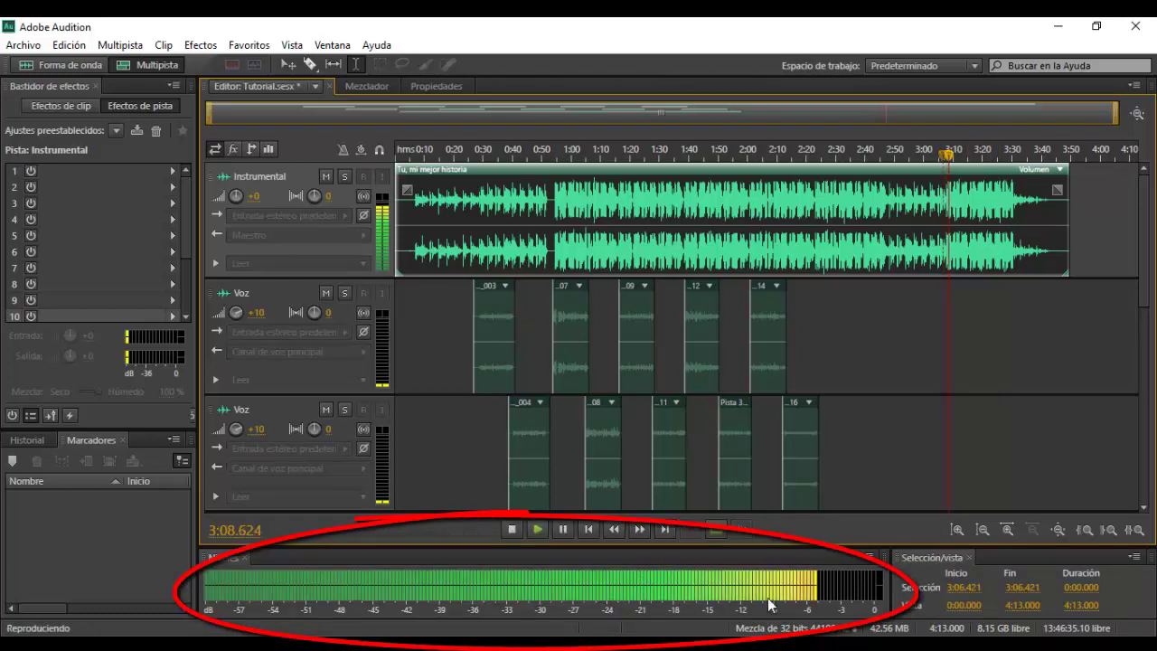
pyautogui.press('space')
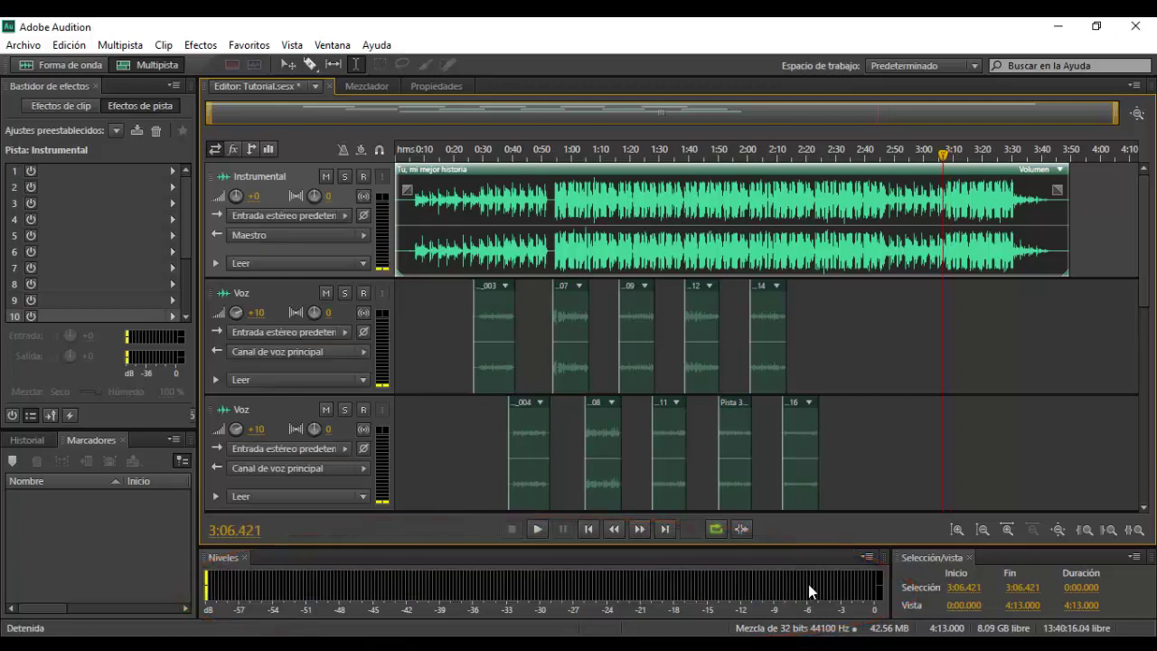
# Step: Turn off the LED meter display and briefly play the session again to compare the level meters
pyautogui.click(290, 47)
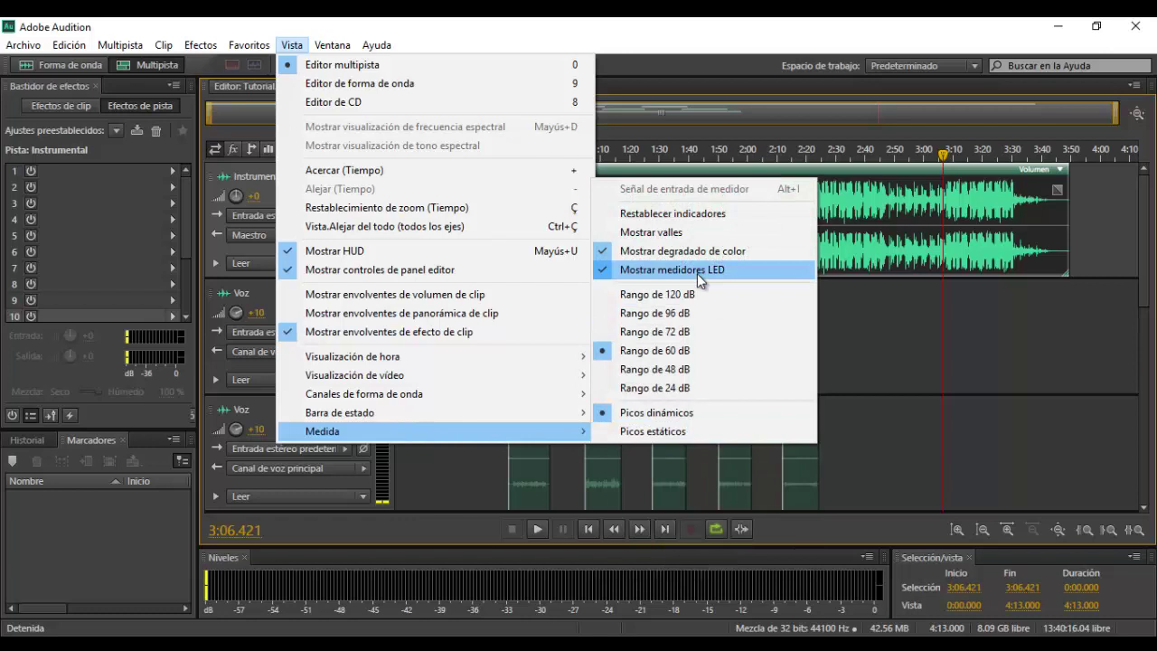
pyautogui.click(697, 273)
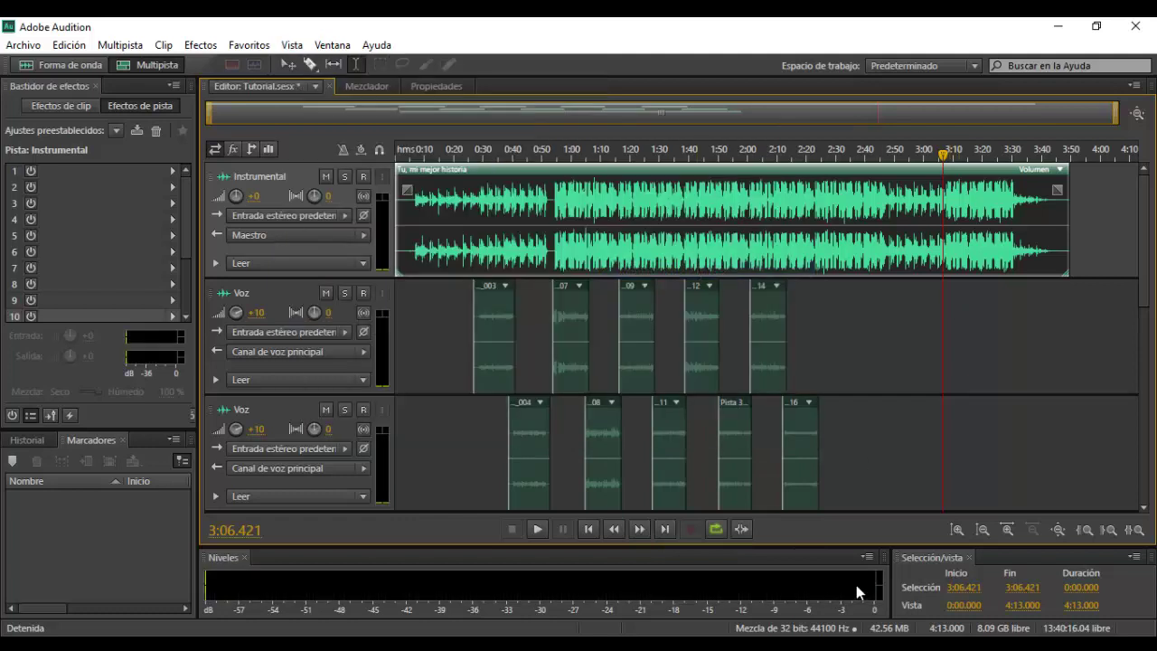
pyautogui.press('space')
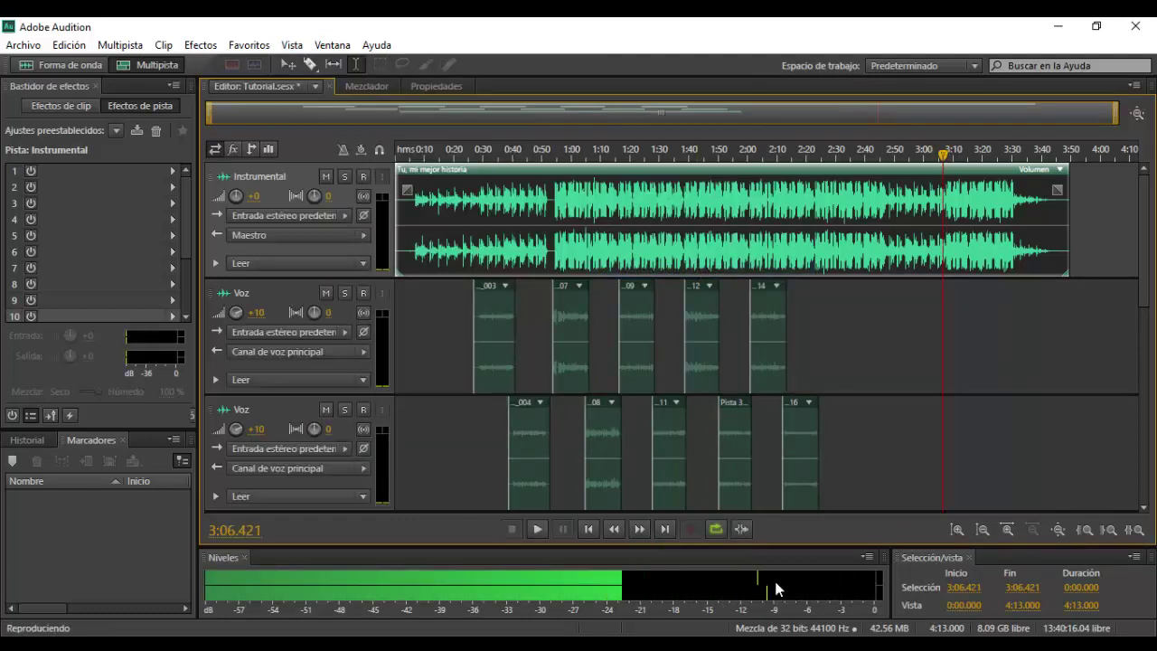
pyautogui.press('space')
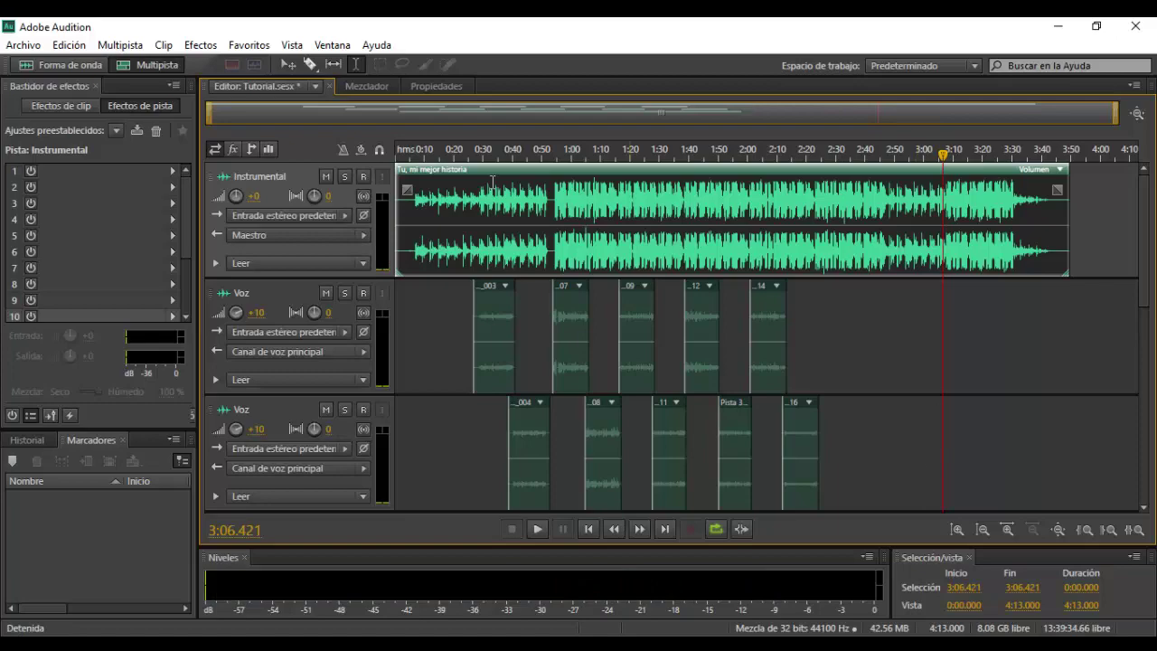
# Step: Show the Historial panel, hide it, and show it again beside the Marcadores panel
pyautogui.click(322, 47)
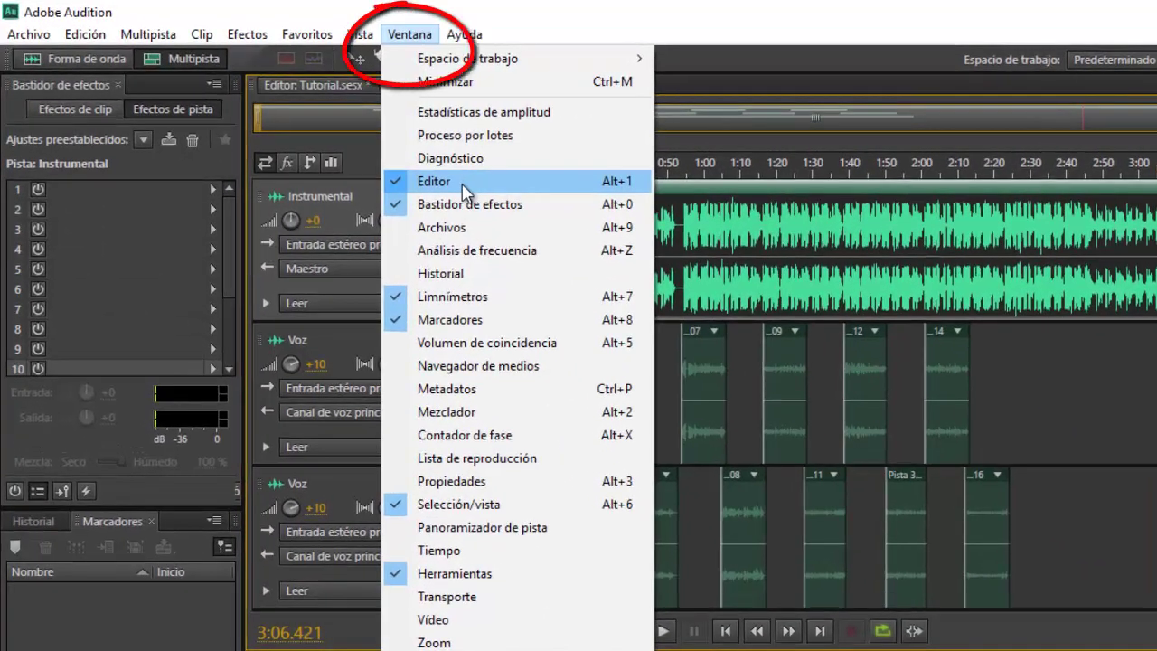
pyautogui.click(444, 272)
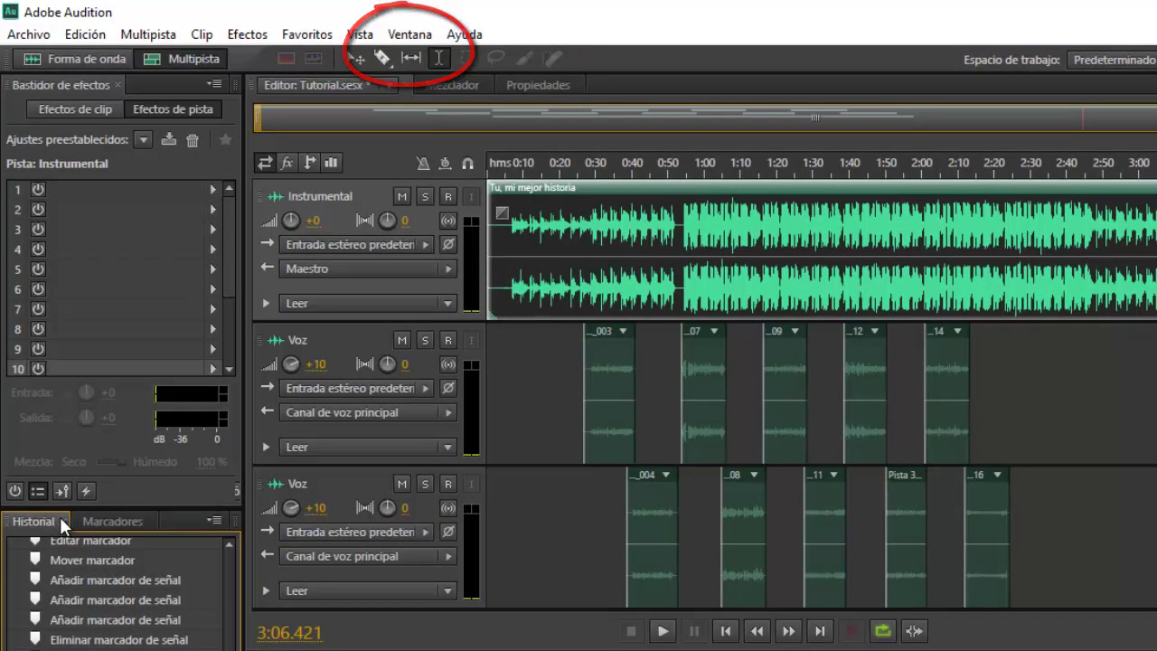
pyautogui.click(409, 34)
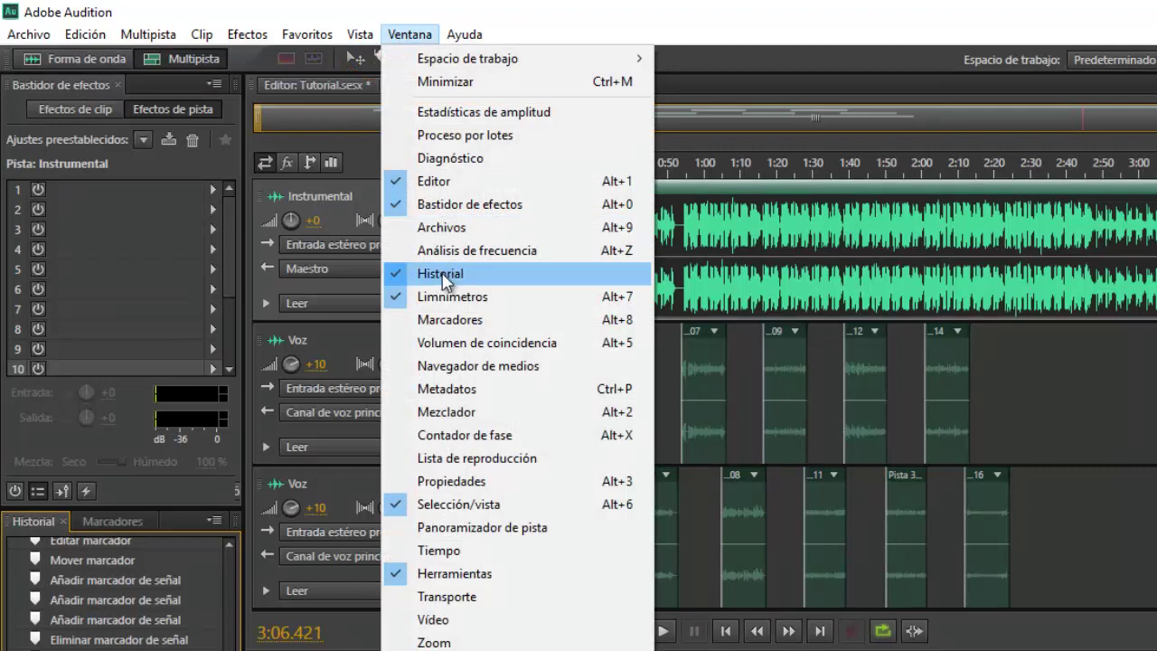
pyautogui.click(436, 272)
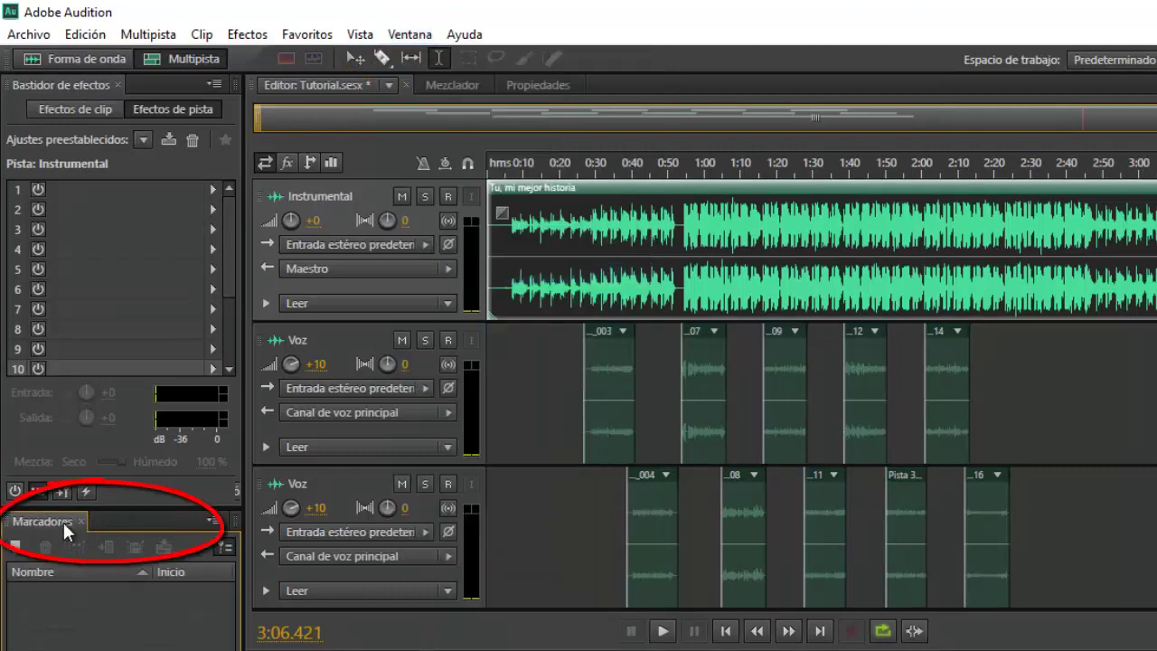
pyautogui.click(408, 35)
pyautogui.click(440, 268)
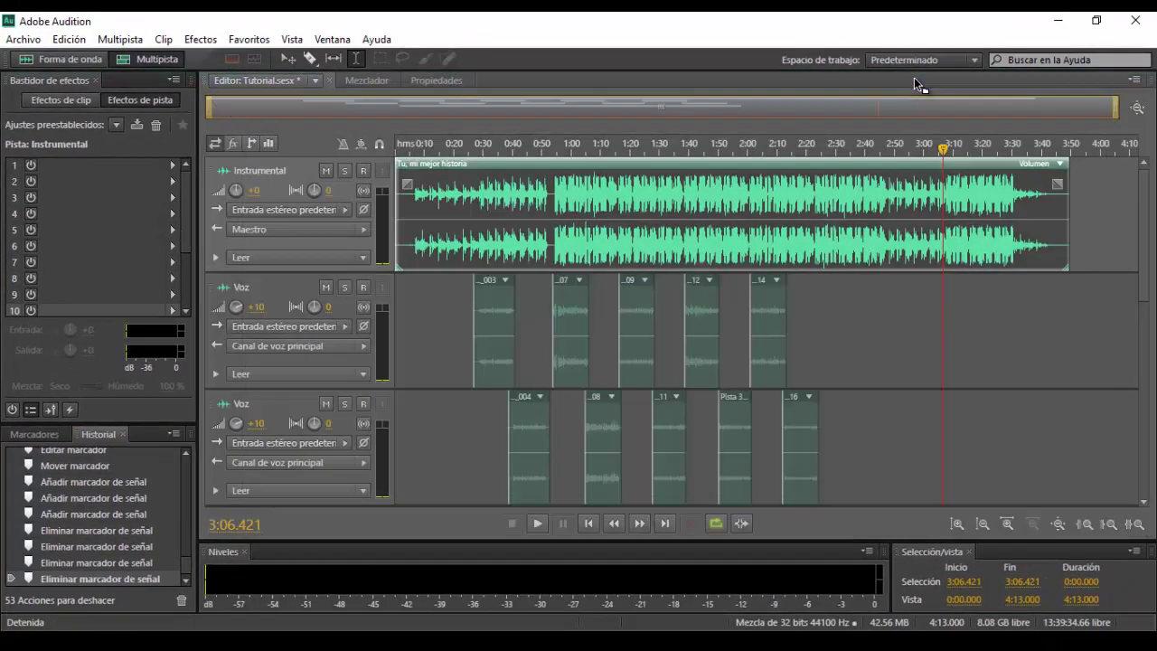
# Step: Dock the Historial panel between Mezclador and Propiedades in the editor's panel group and look through the group's panels
pyautogui.moveTo(914, 77); pyautogui.dragTo(915, 80)
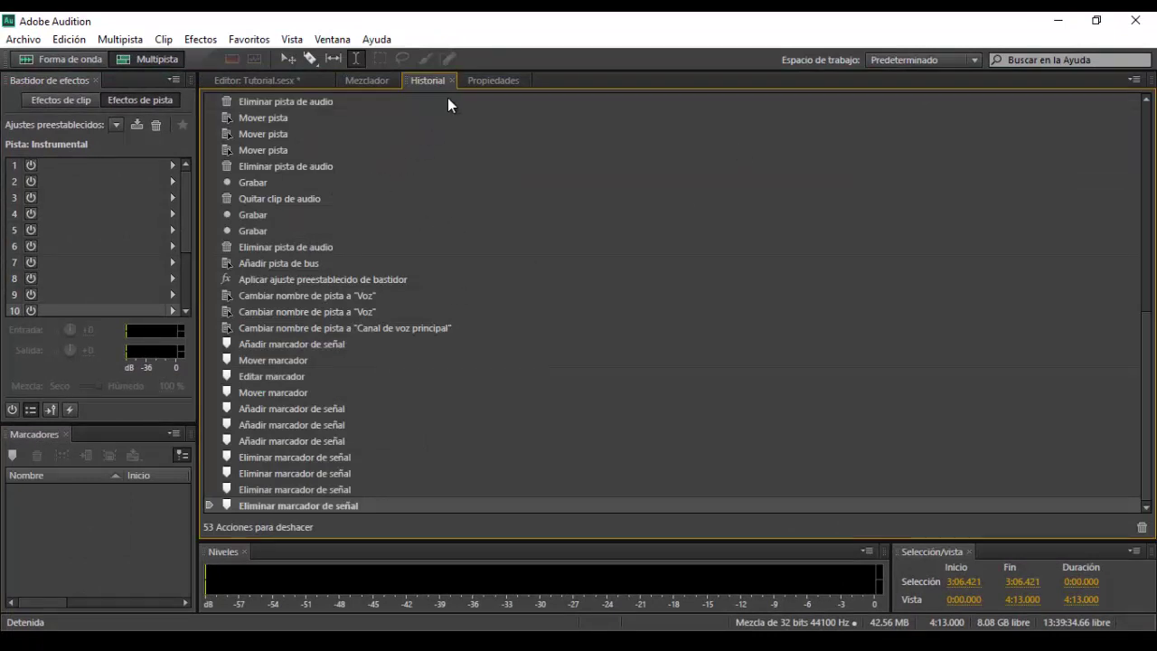
pyautogui.click(245, 76)
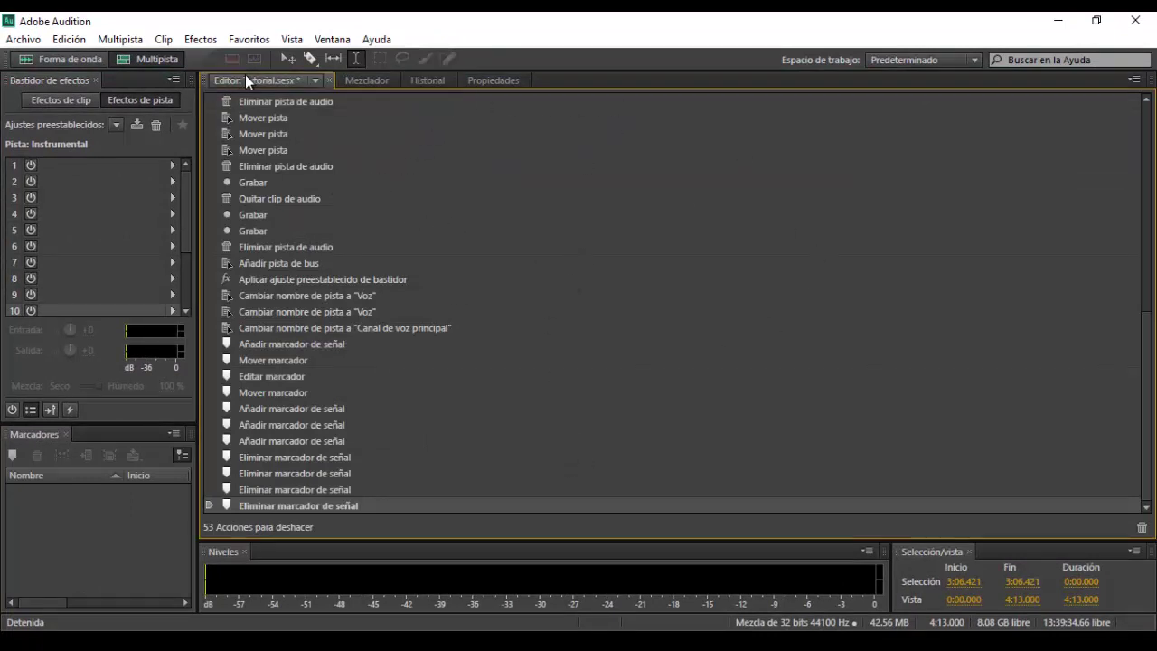
pyautogui.click(429, 83)
pyautogui.click(494, 82)
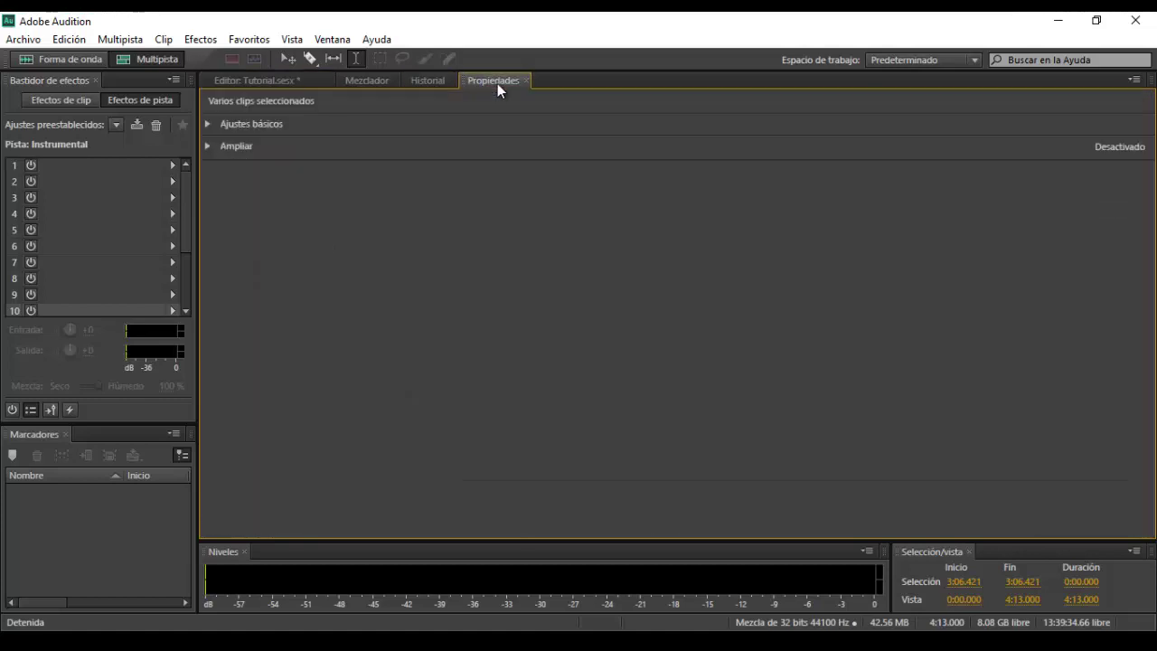
pyautogui.click(369, 81)
pyautogui.click(257, 81)
# Step: Dock the Historial panel back beside Marcadores below the effects rack and slightly adjust the effects rack's panel size
pyautogui.click(432, 81)
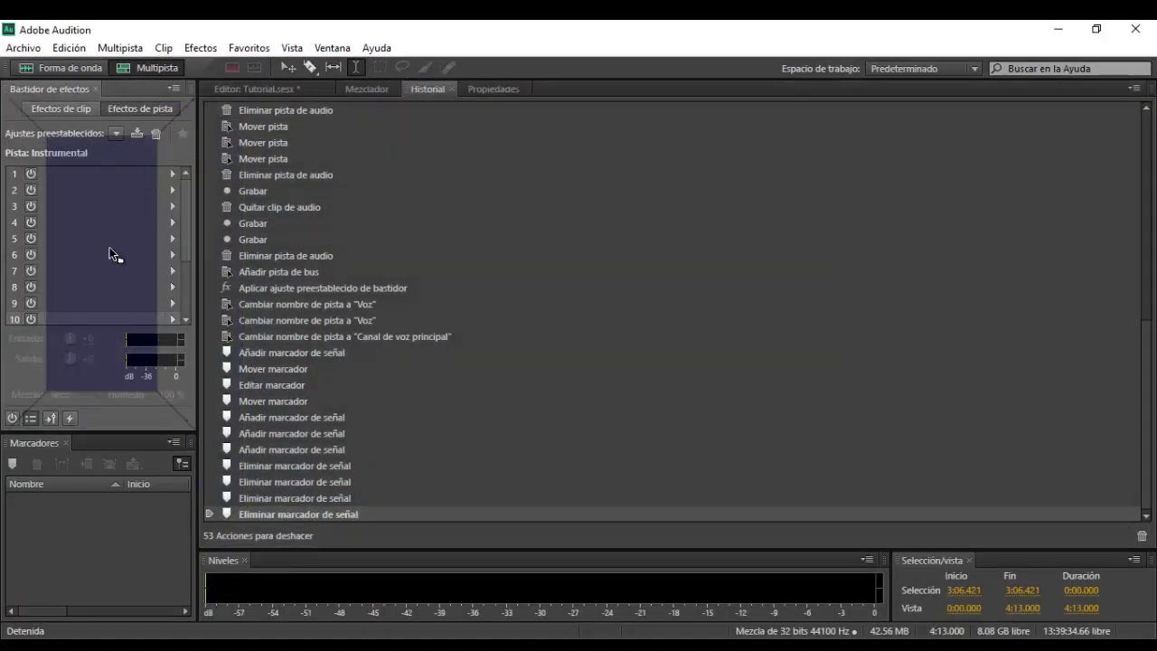
pyautogui.moveTo(107, 412); pyautogui.dragTo(115, 447)
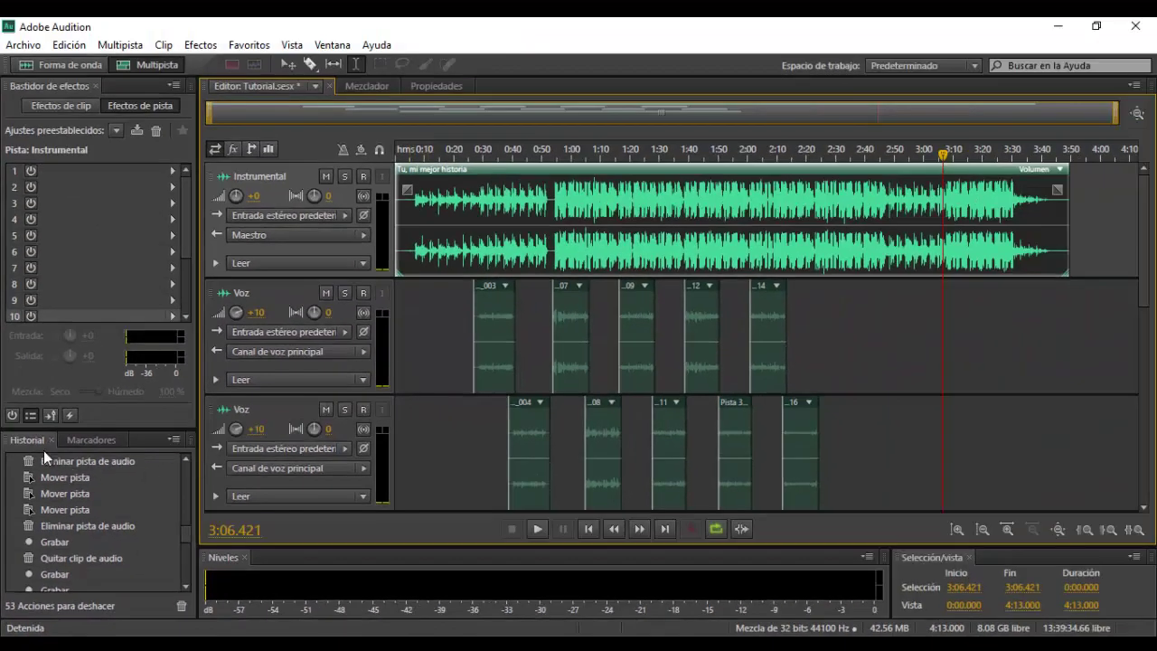
pyautogui.click(72, 209)
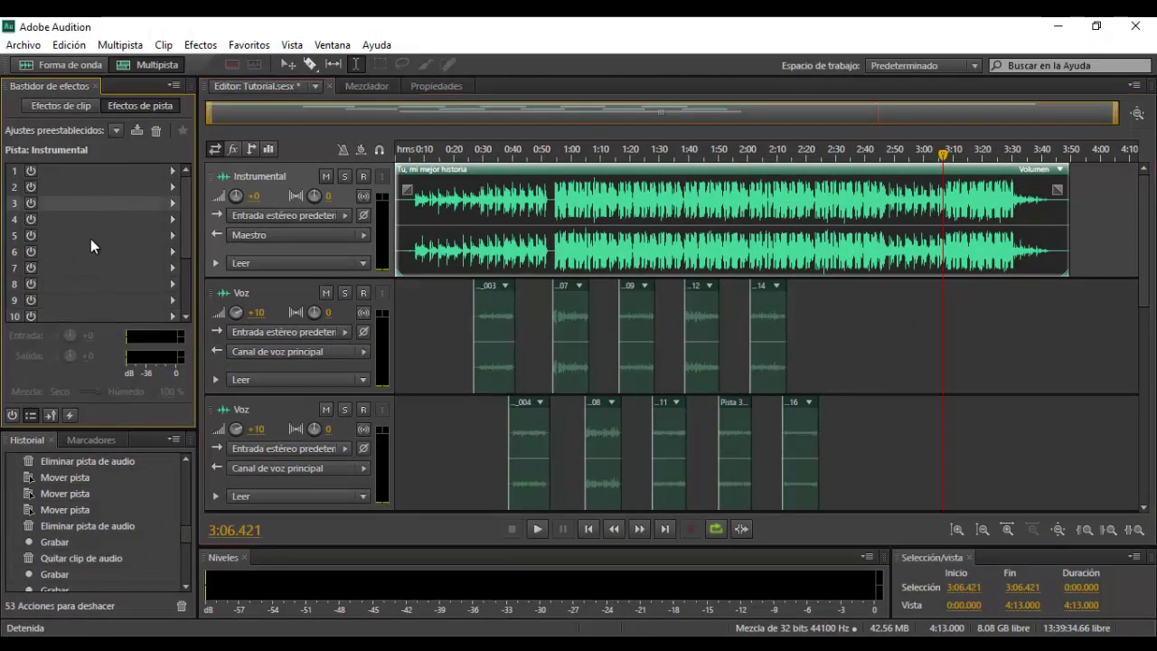
pyautogui.moveTo(198, 246)
pyautogui.mouseDown()
pyautogui.moveTo(392, 239)
pyautogui.moveTo(197, 247)
pyautogui.mouseUp()
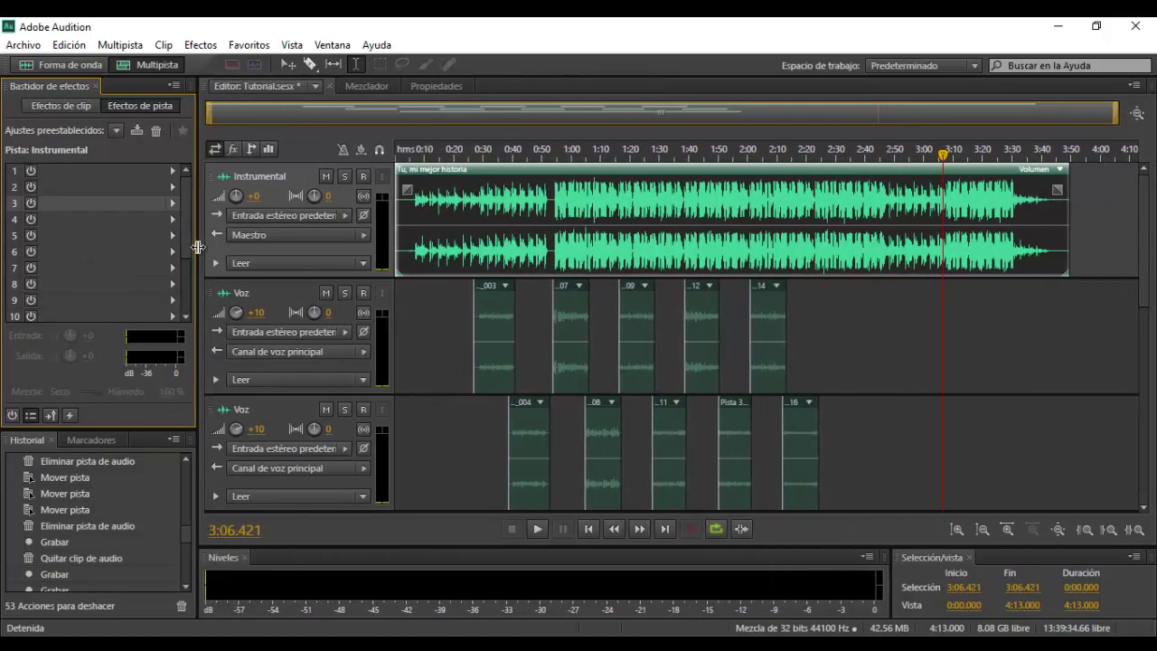
pyautogui.moveTo(120, 427)
pyautogui.mouseDown()
pyautogui.moveTo(132, 557)
pyautogui.moveTo(139, 390)
pyautogui.moveTo(138, 430)
pyautogui.mouseUp()
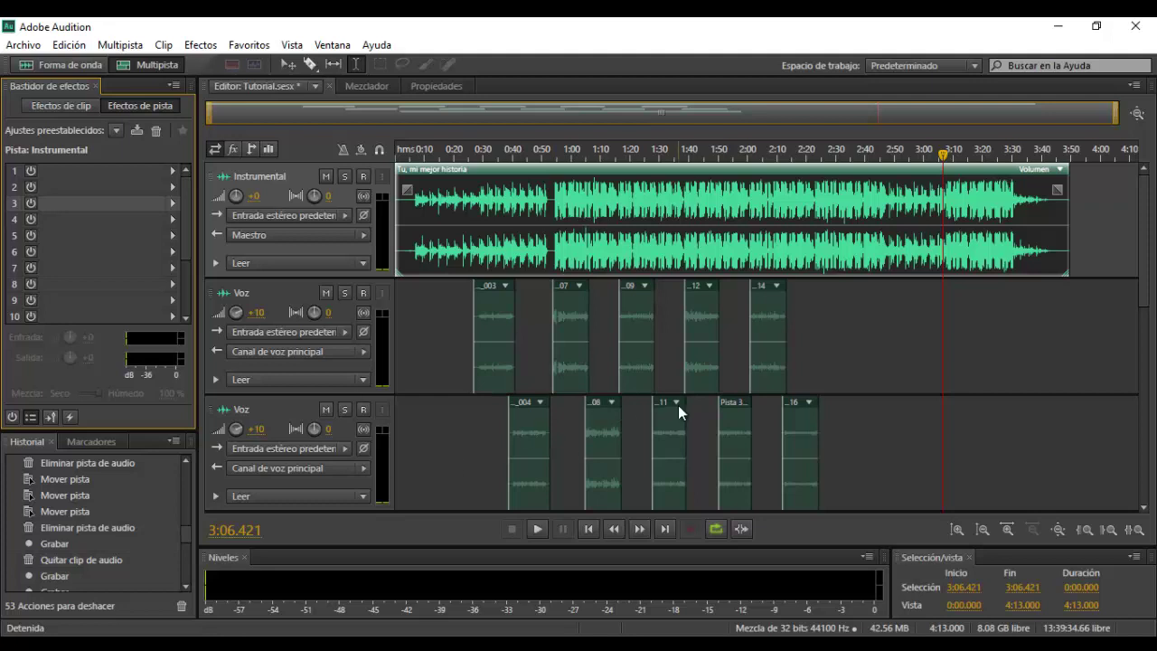
# Step: Mark a time range starting at 2:21.842 over the first Voz track, clear it, and place the playhead at 0:52.973
pyautogui.click(879, 323)
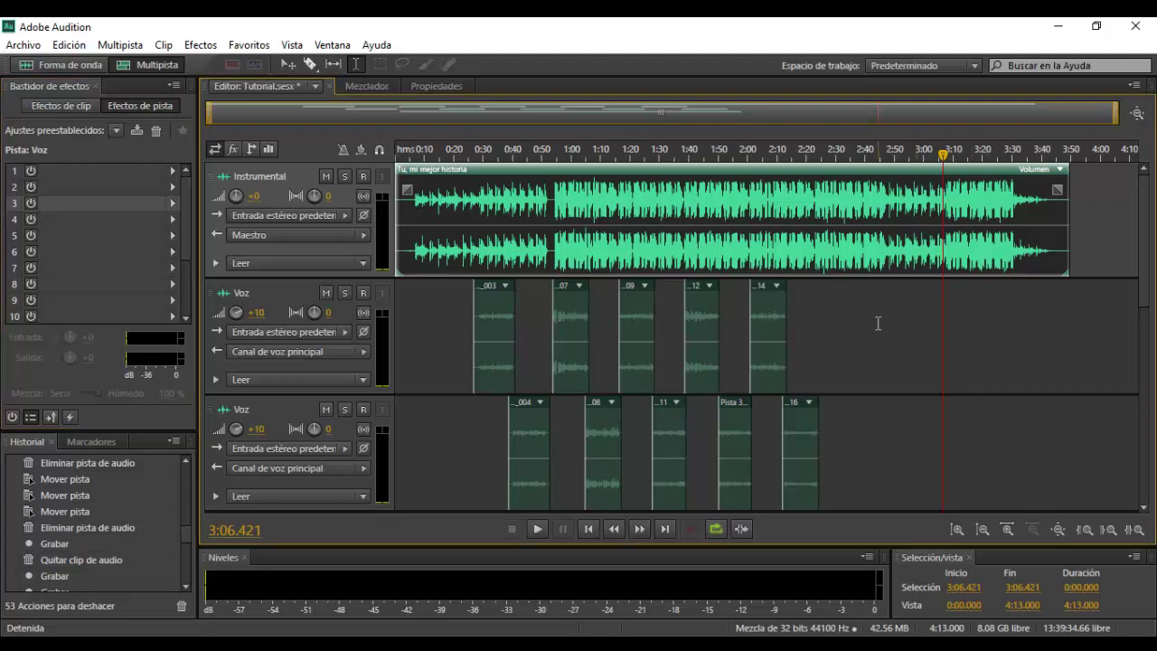
pyautogui.moveTo(813, 341); pyautogui.dragTo(1048, 339)
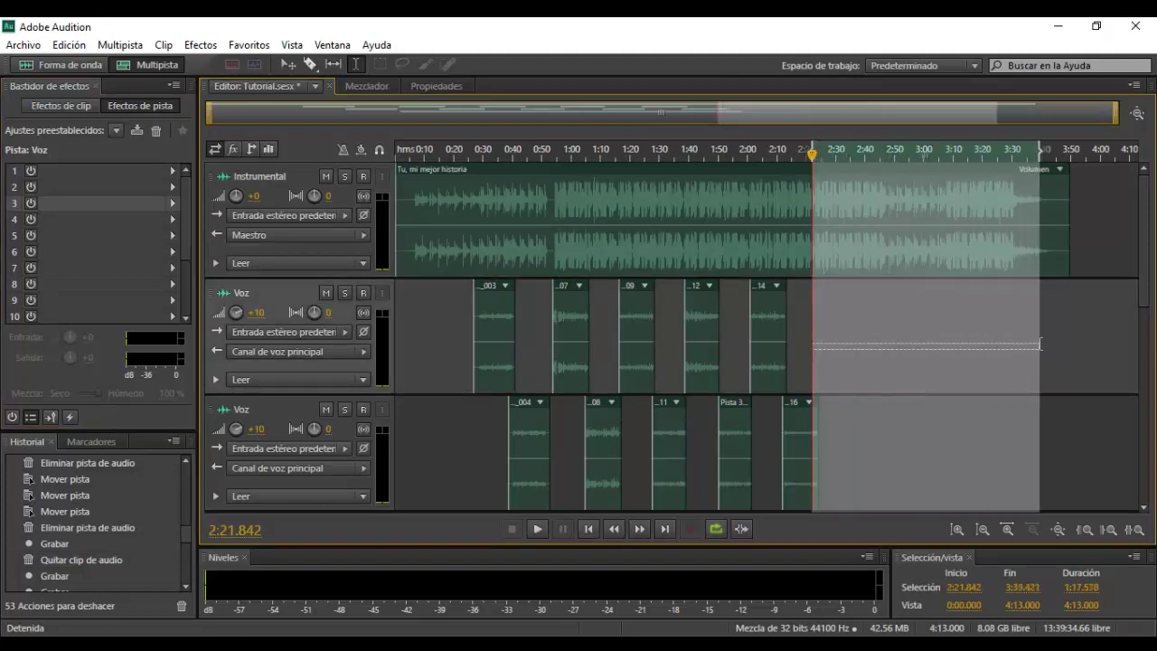
pyautogui.click(911, 332)
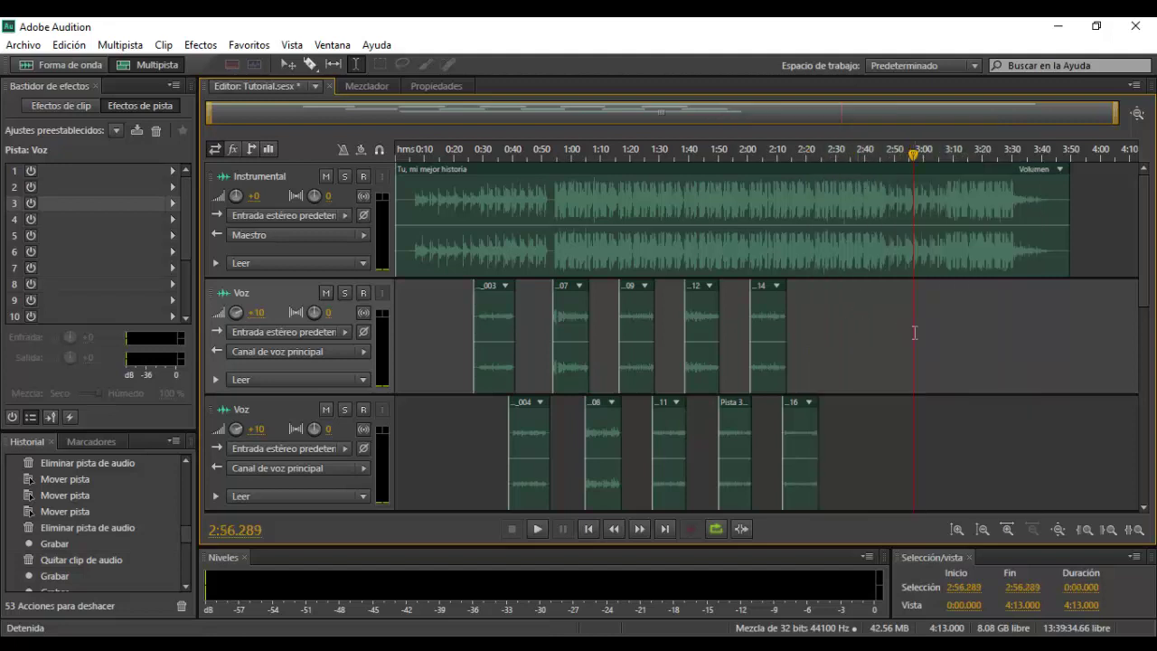
pyautogui.click(551, 257)
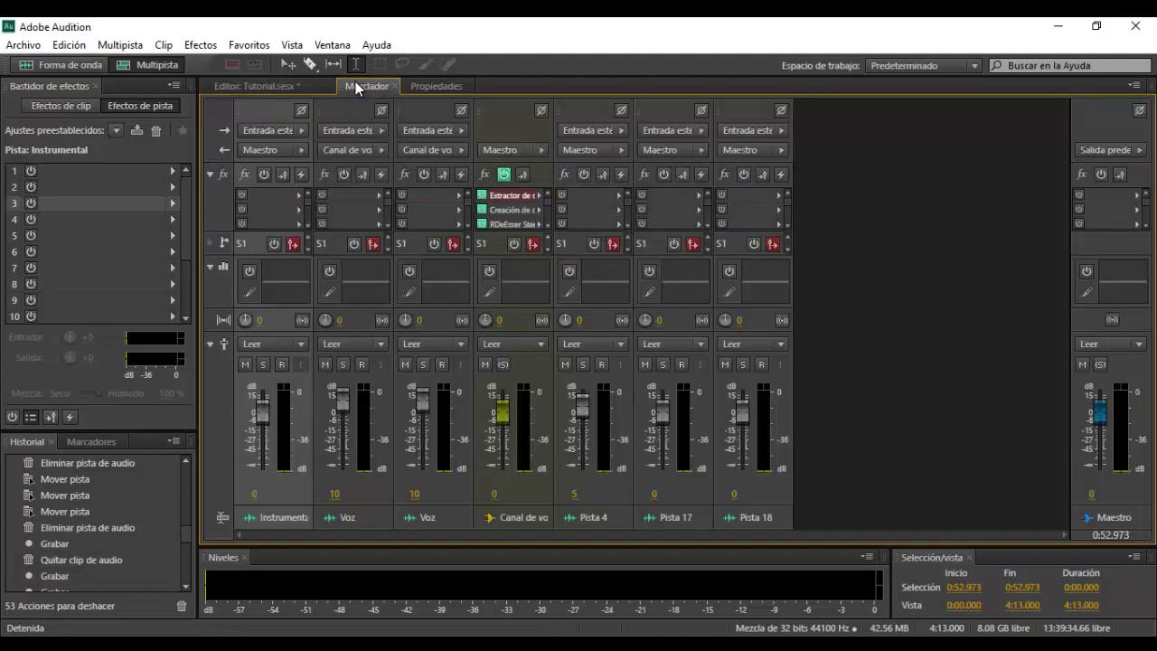
# Step: Open the mixer and inspect the effect slots of both Voz channels, Pista 4, Pista 17 and Pista 18
pyautogui.click(356, 86)
pyautogui.click(350, 204)
pyautogui.click(432, 203)
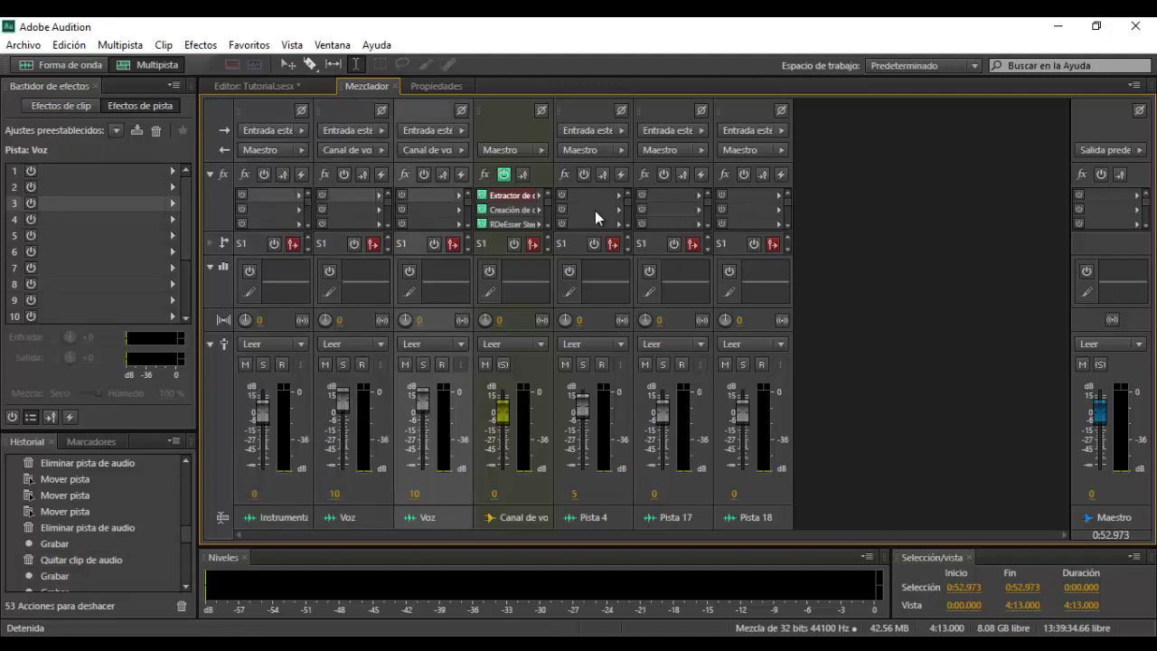
pyautogui.click(597, 210)
pyautogui.click(674, 201)
pyautogui.click(742, 209)
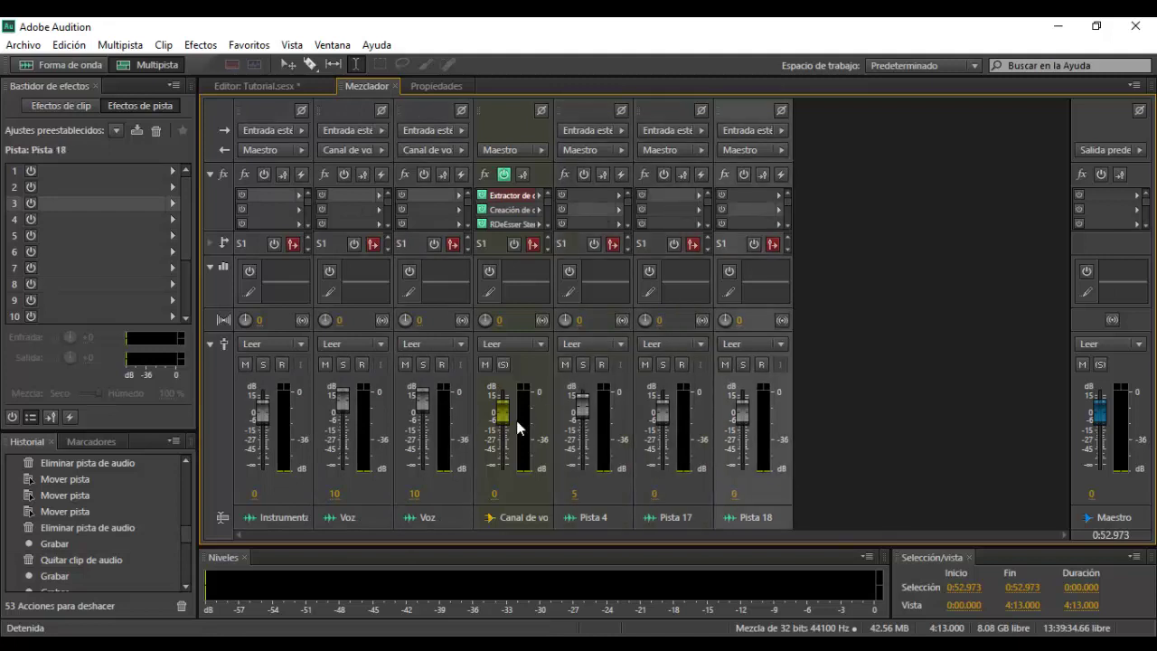
# Step: Try moving the Canal de voz principal fader and set its volume back to 0
pyautogui.moveTo(500, 416)
pyautogui.mouseDown()
pyautogui.moveTo(501, 407)
pyautogui.moveTo(502, 427)
pyautogui.mouseUp()
pyautogui.click(494, 493)
pyautogui.write('0')
pyautogui.press('Return')
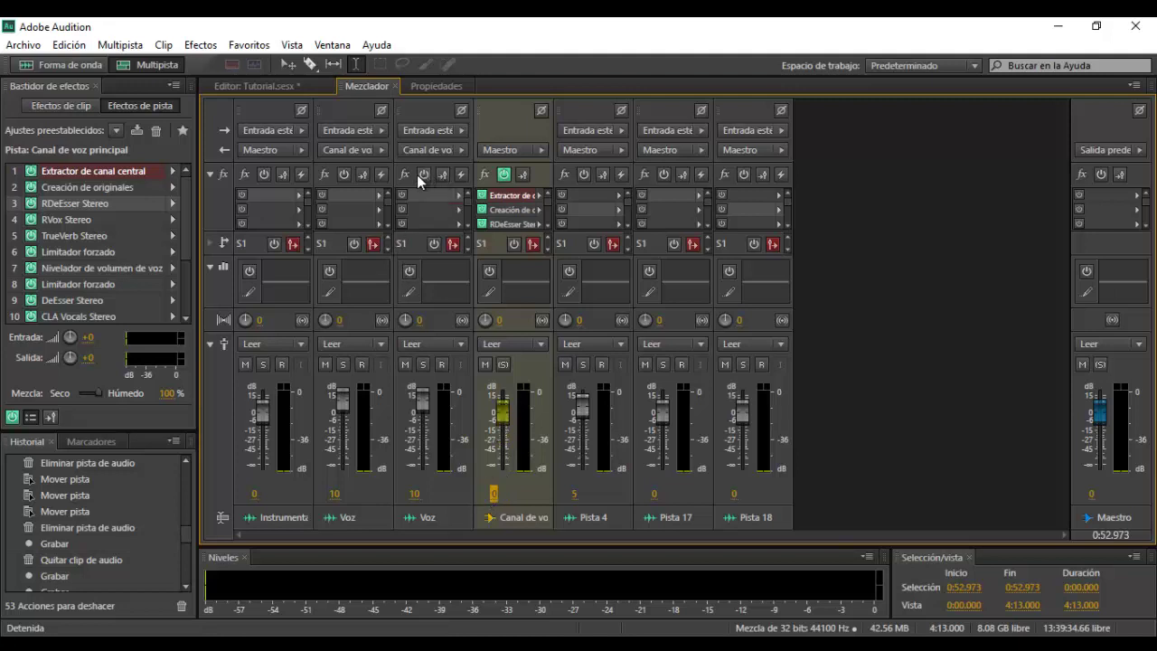
# Step: Shape the Canal de voz principal EQ: bands 1, 2 and 3 to about 5.4, 3.9 and 8.5 dB, band 5 to about -12.3 dB
pyautogui.doubleClick(510, 289)
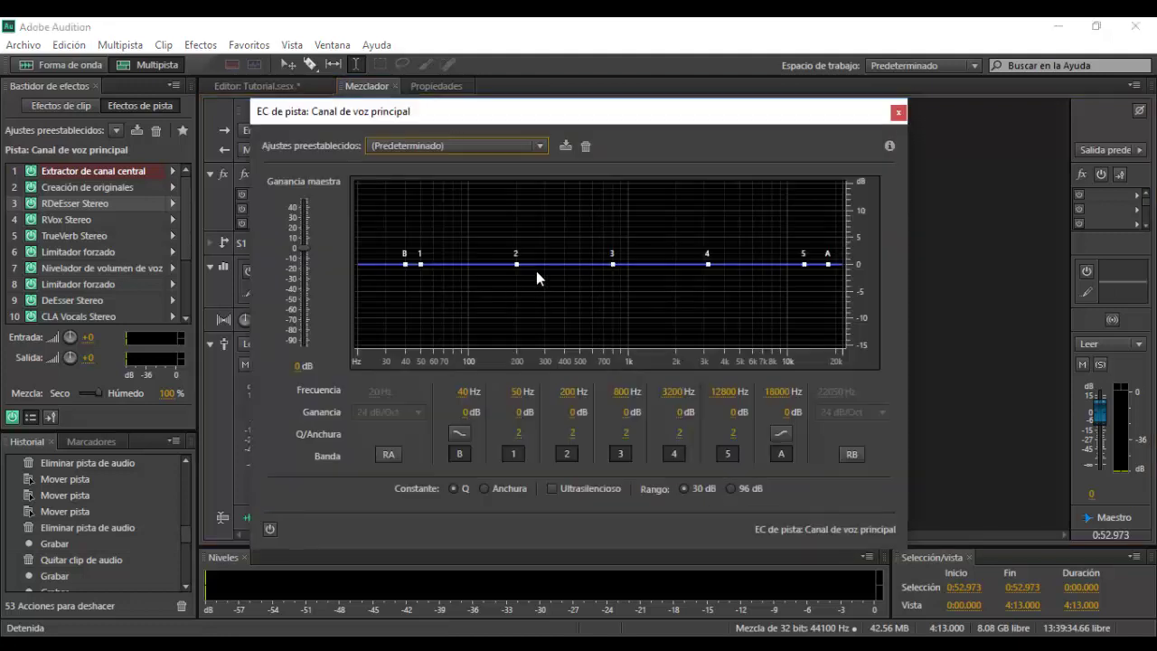
pyautogui.moveTo(524, 263); pyautogui.dragTo(520, 244)
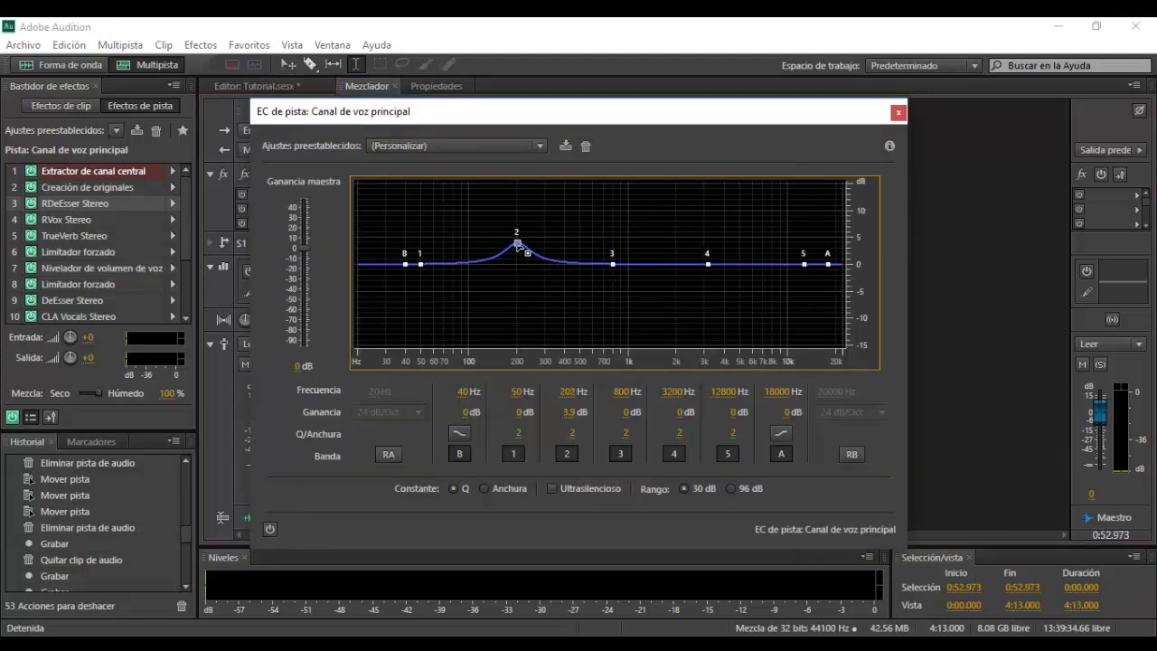
pyautogui.moveTo(421, 263); pyautogui.dragTo(418, 235)
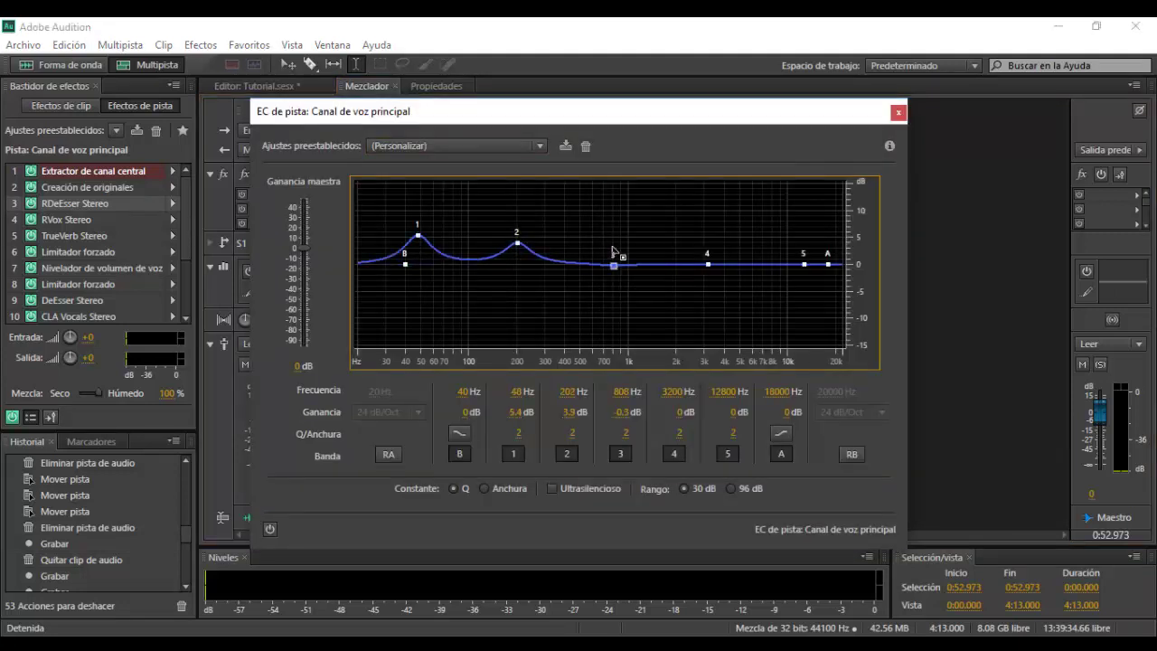
pyautogui.moveTo(612, 263); pyautogui.dragTo(612, 218)
pyautogui.moveTo(805, 264); pyautogui.dragTo(769, 331)
pyautogui.click(898, 112)
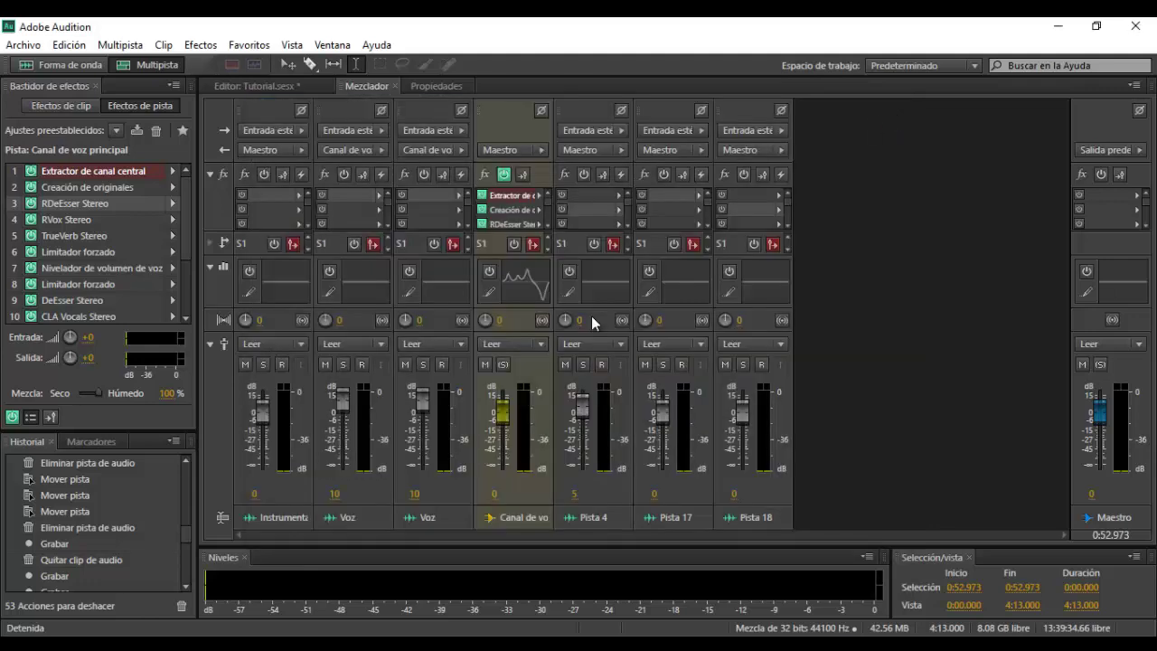
# Step: Reset the Canal de voz principal track EQ to the (Predeterminado) preset and close the equalizer
pyautogui.click(491, 290)
pyautogui.click(447, 146)
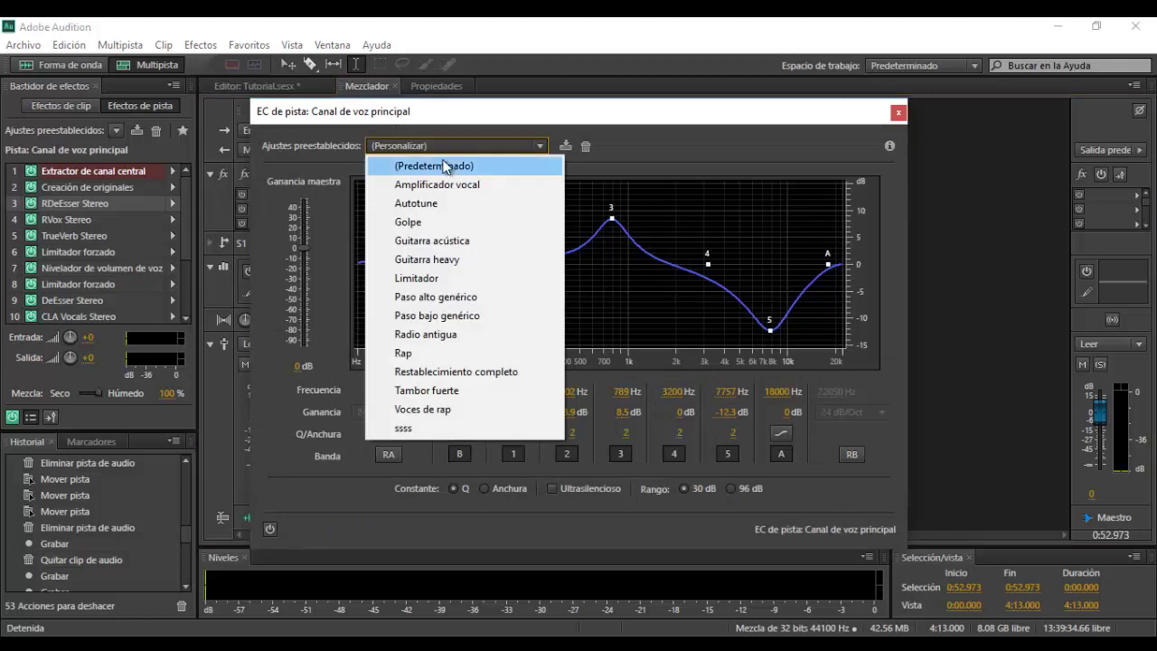
pyautogui.click(443, 164)
pyautogui.click(898, 113)
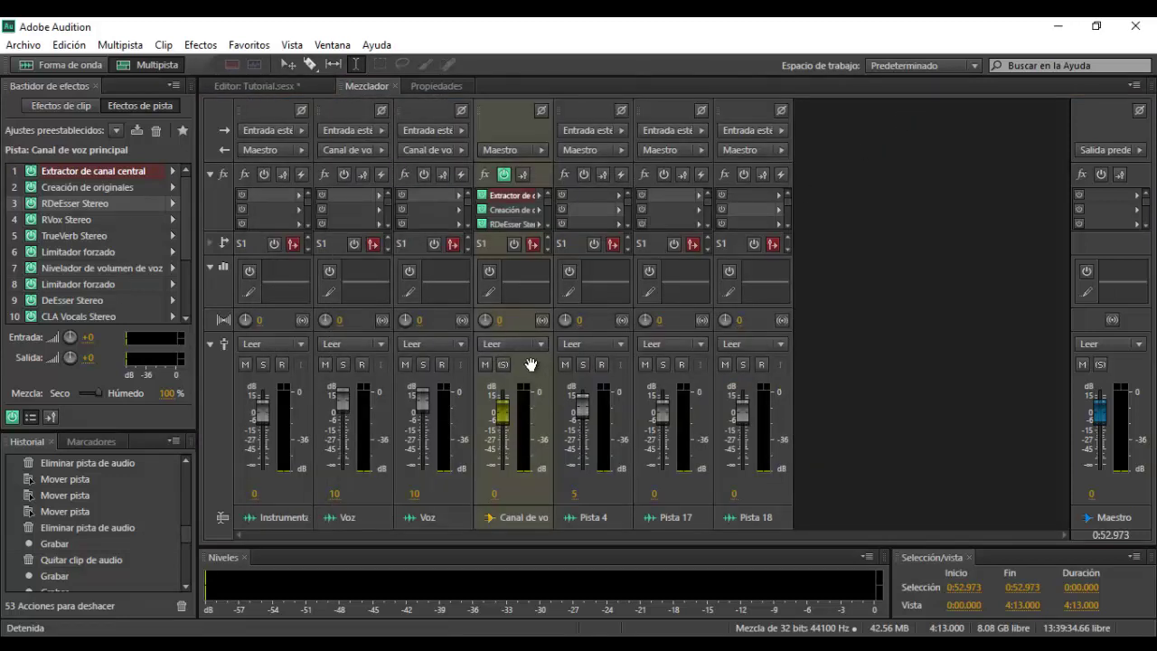
# Step: Play the session from 0:52.973 to check the channel levels in the mixer, and stop playback
pyautogui.press('space')
pyautogui.press('space')
pyautogui.press('space')
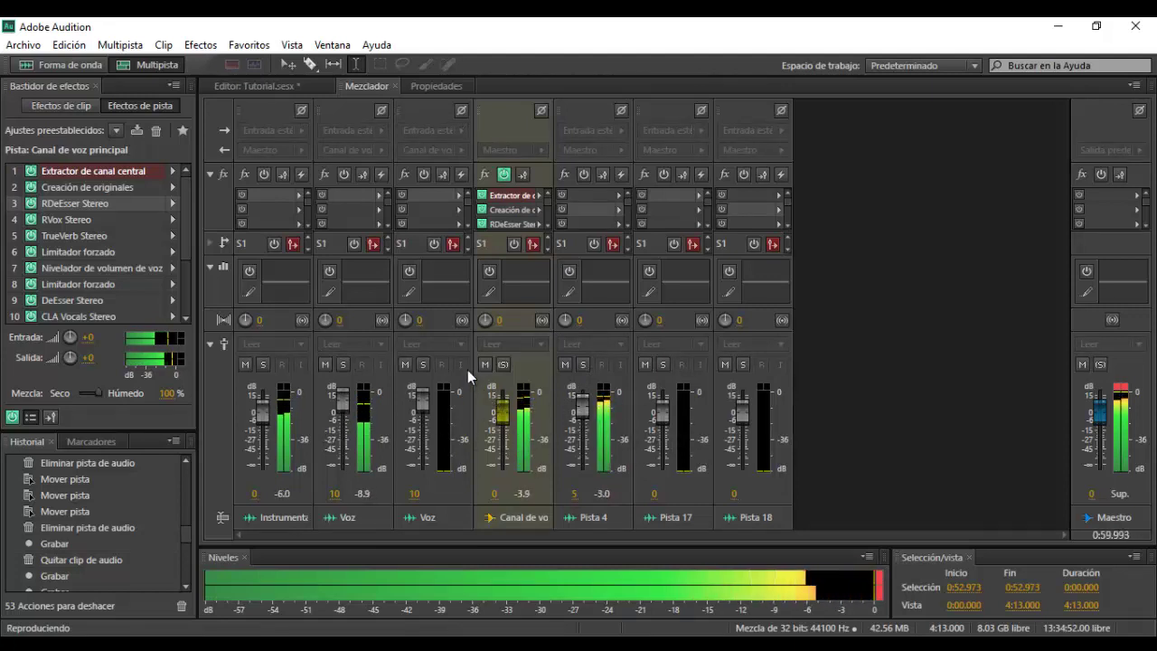
pyautogui.press('space')
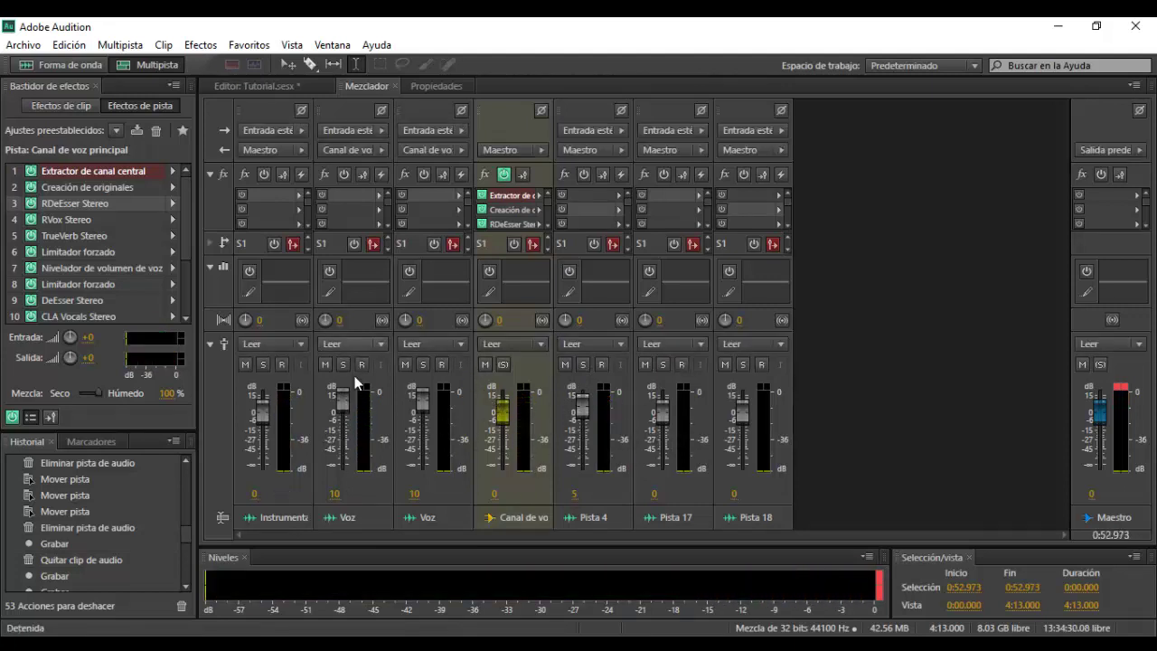
# Step: Return to the multitrack editor and place the playhead at 0:38.500 on the Pista 4 track
pyautogui.click(251, 83)
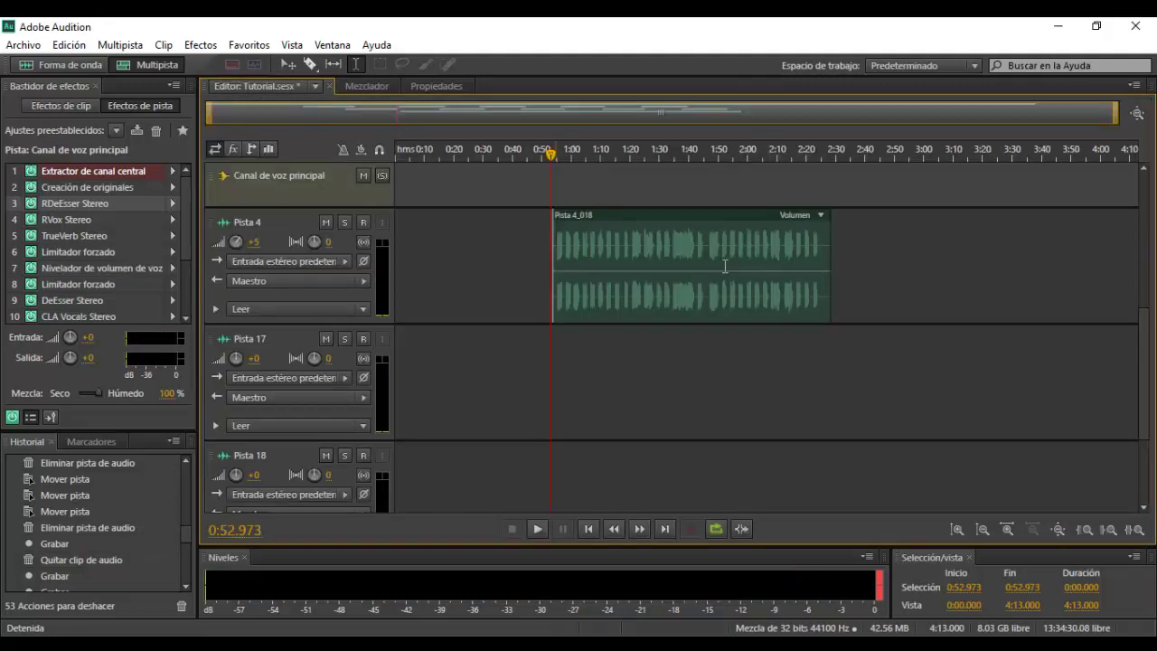
pyautogui.click(581, 312)
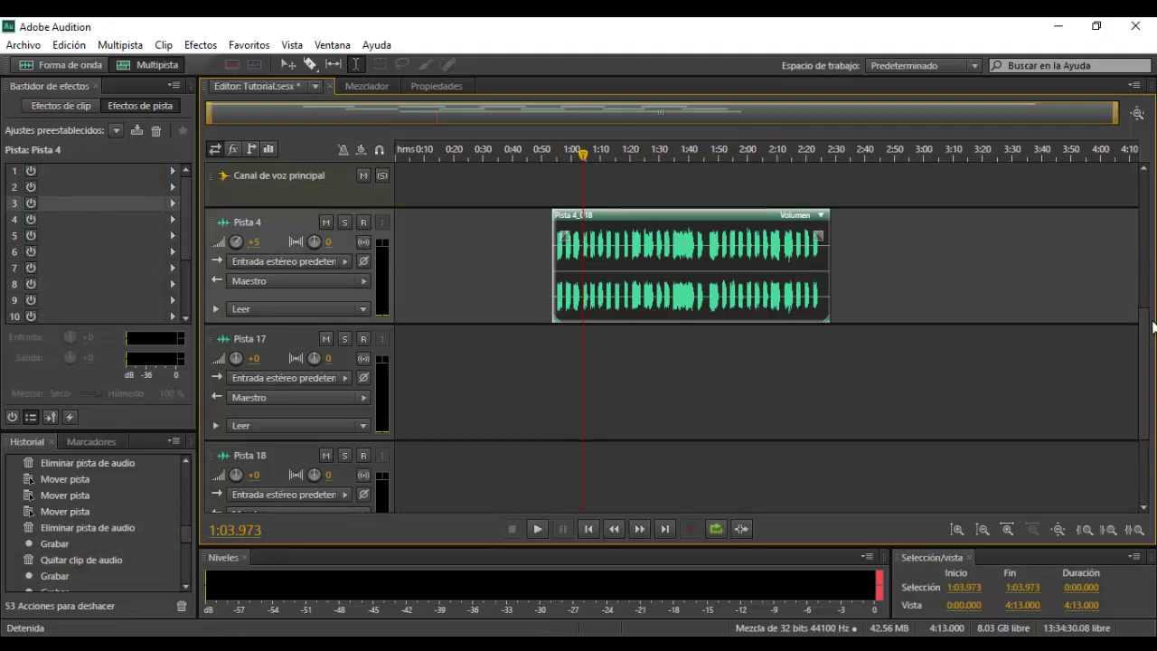
pyautogui.scroll(2, 1145, 322)
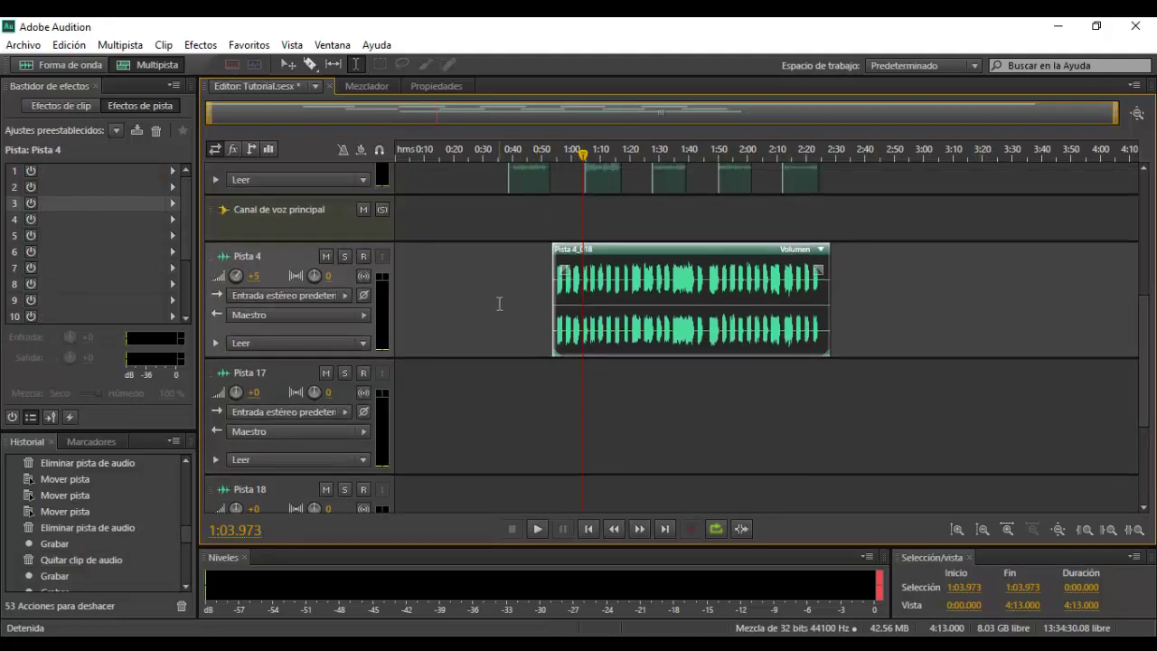
pyautogui.click(502, 304)
pyautogui.click(508, 307)
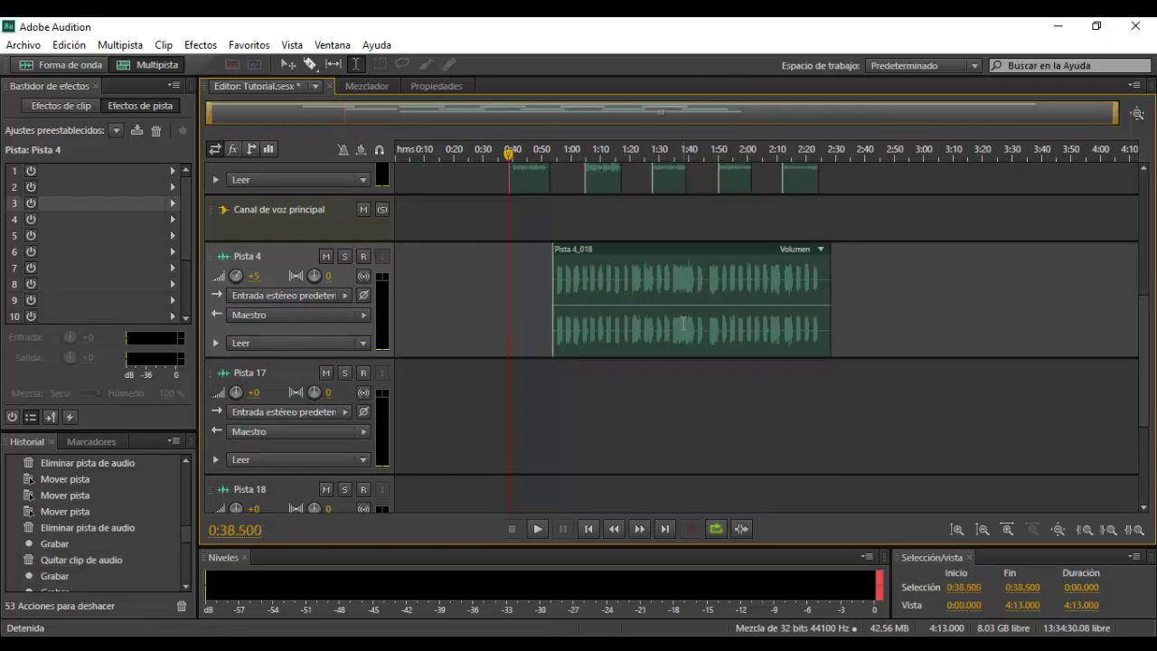
# Step: Apply the rack preset with Retardo, Eco and TrueVerb Stereo to Pista 4 and open its TrueVerb Stereo effect
pyautogui.click(114, 127)
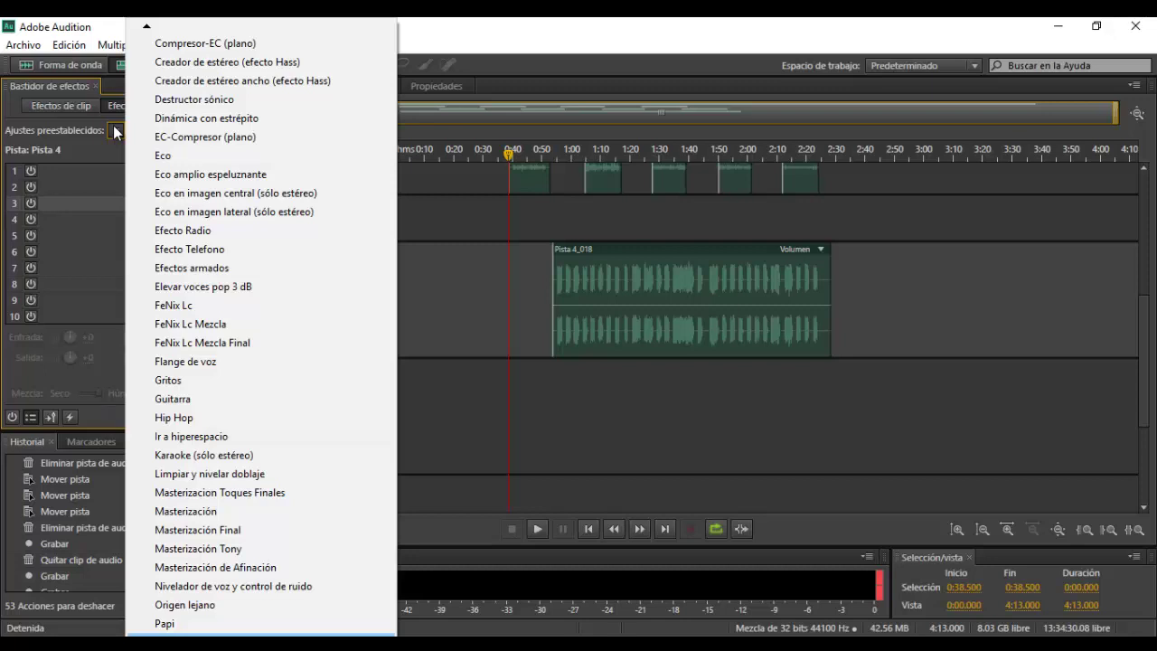
pyautogui.press('Return')
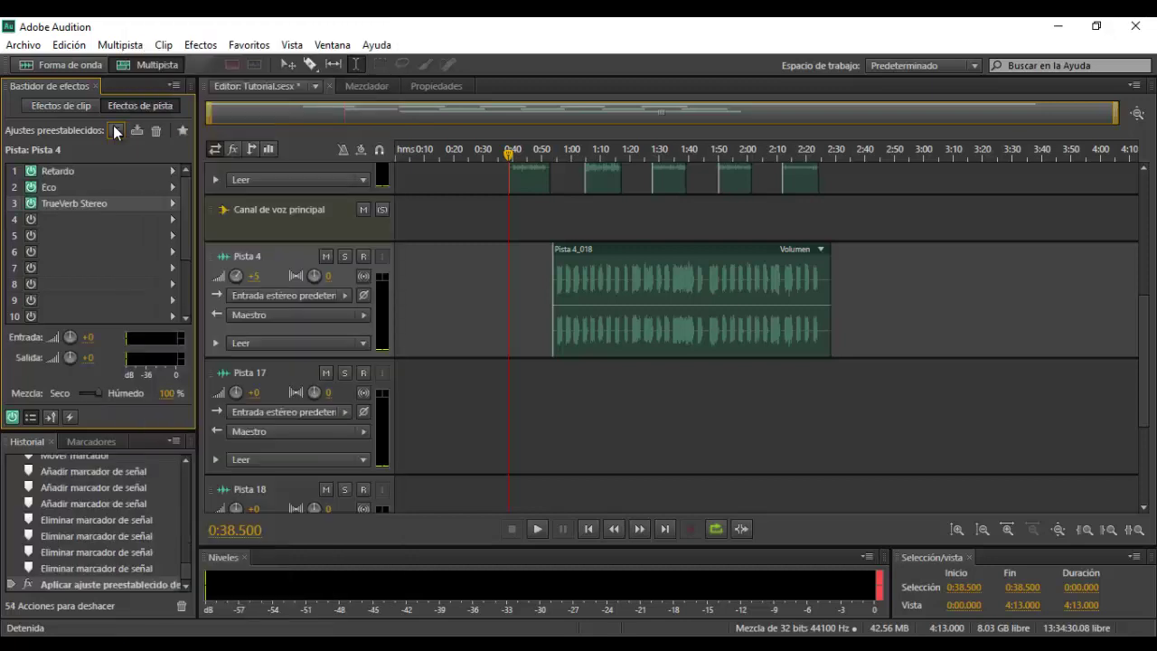
pyautogui.doubleClick(114, 202)
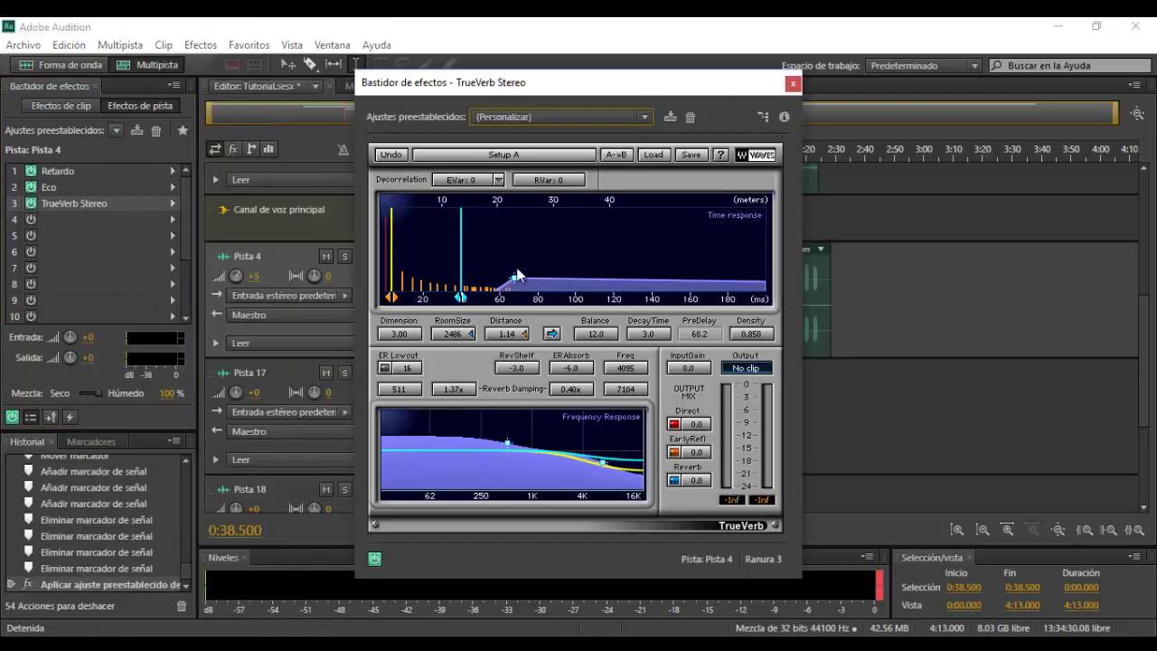
# Step: Increase the TrueVerb Stereo room size on Pista 4 to 14045 and close the effect
pyautogui.moveTo(454, 306)
pyautogui.mouseDown()
pyautogui.moveTo(604, 296)
pyautogui.moveTo(575, 304)
pyautogui.mouseUp()
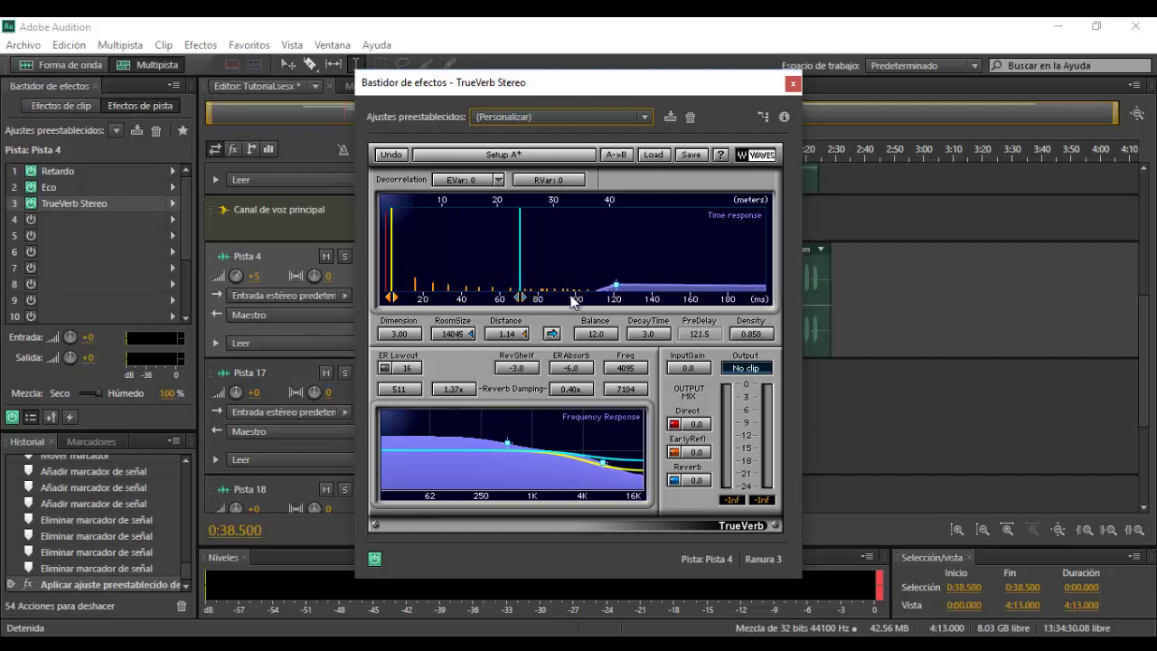
pyautogui.click(793, 83)
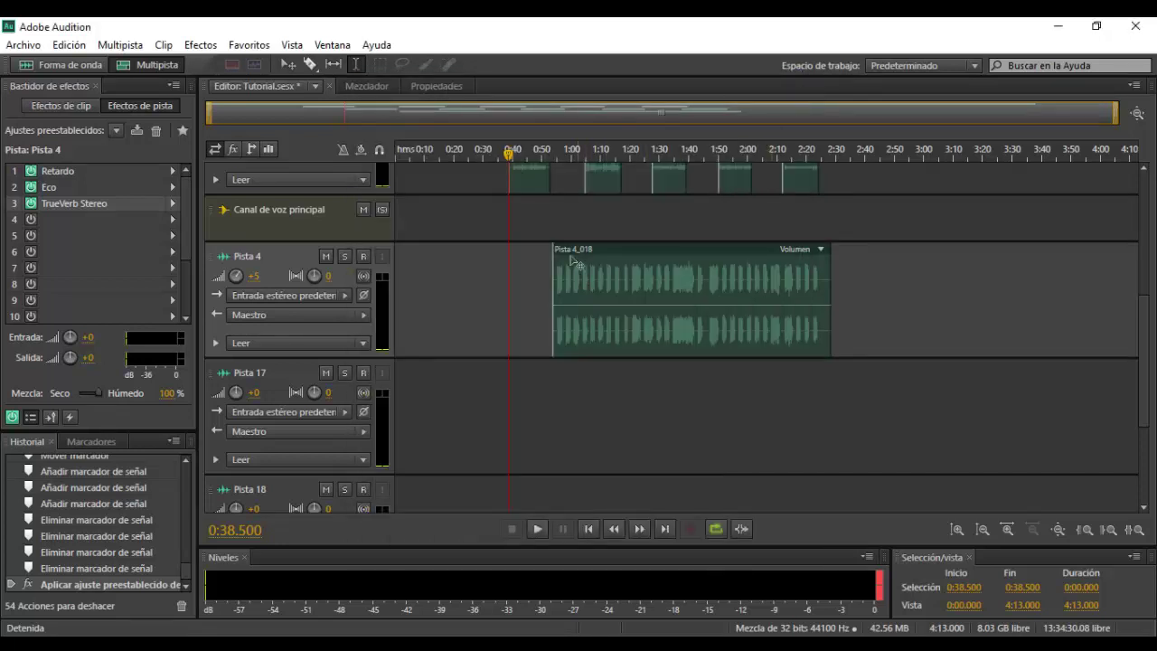
# Step: View the Pista 4_018 clip in the waveform editor, and return to the multitrack session
pyautogui.click(552, 223)
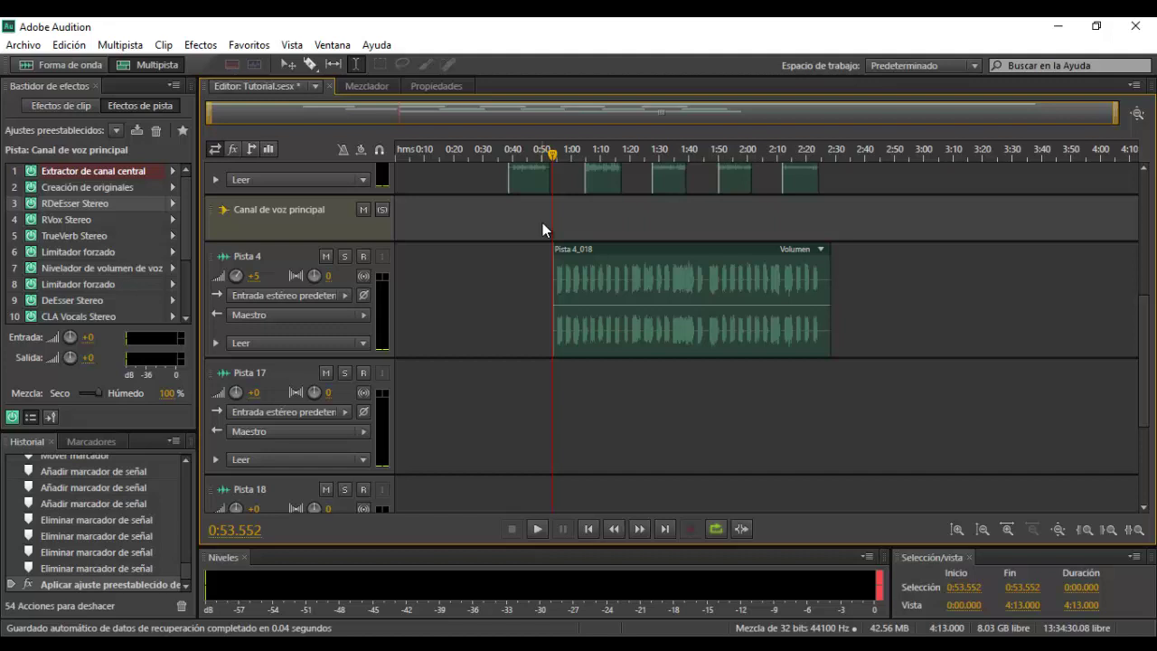
pyautogui.click(256, 276)
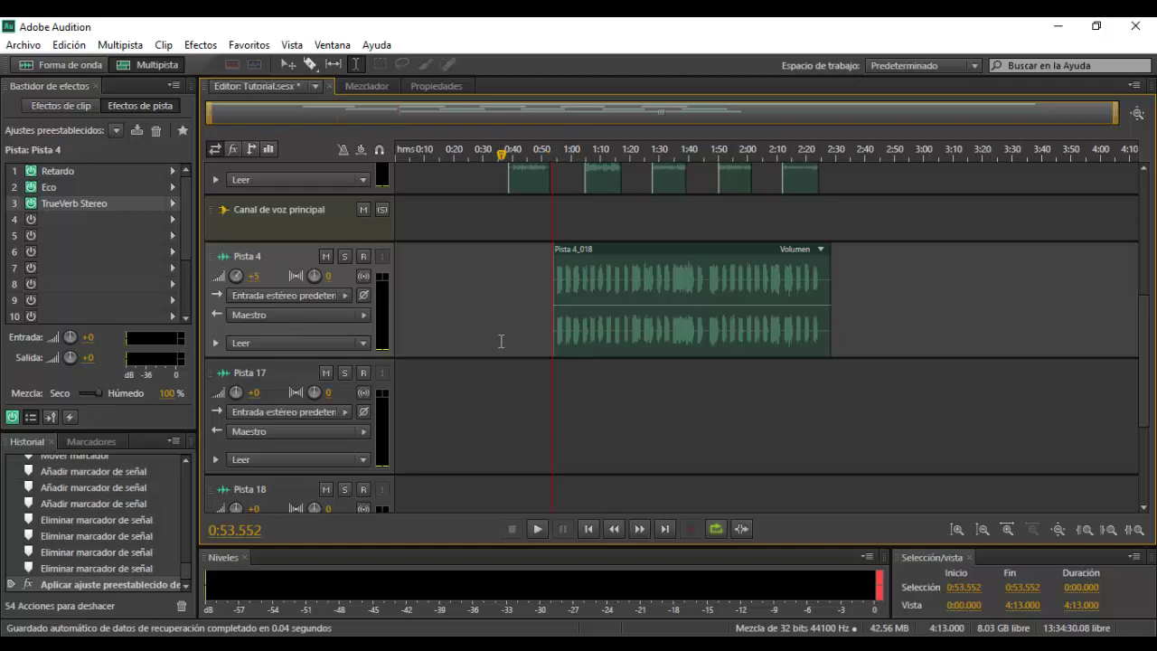
pyautogui.doubleClick(646, 331)
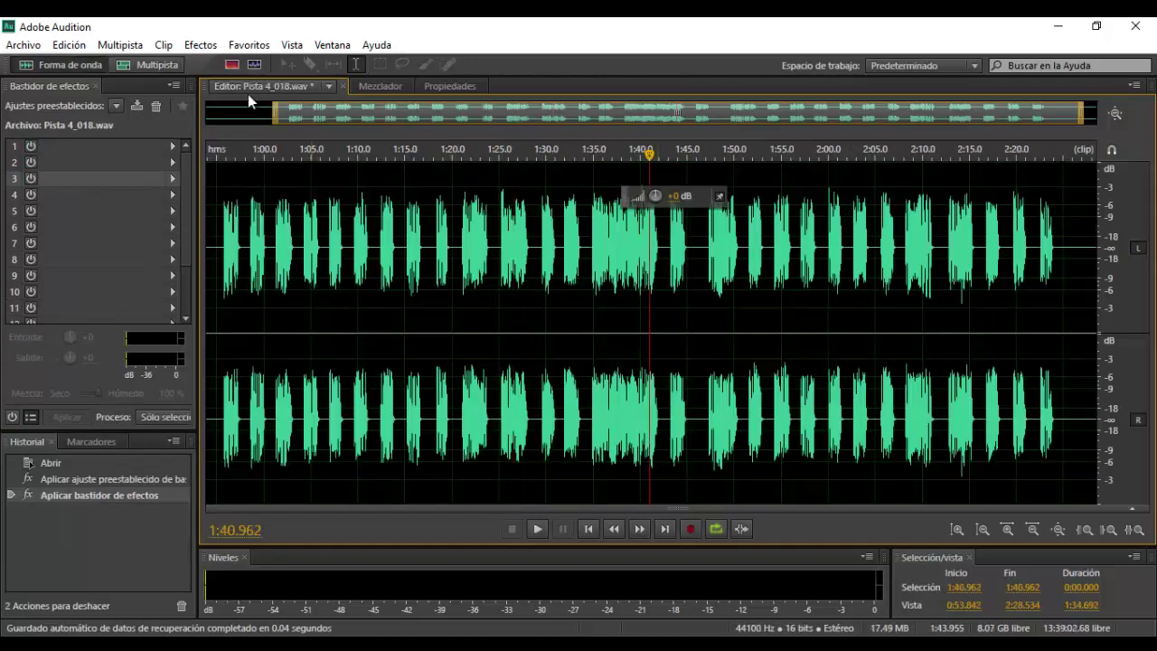
pyautogui.click(166, 65)
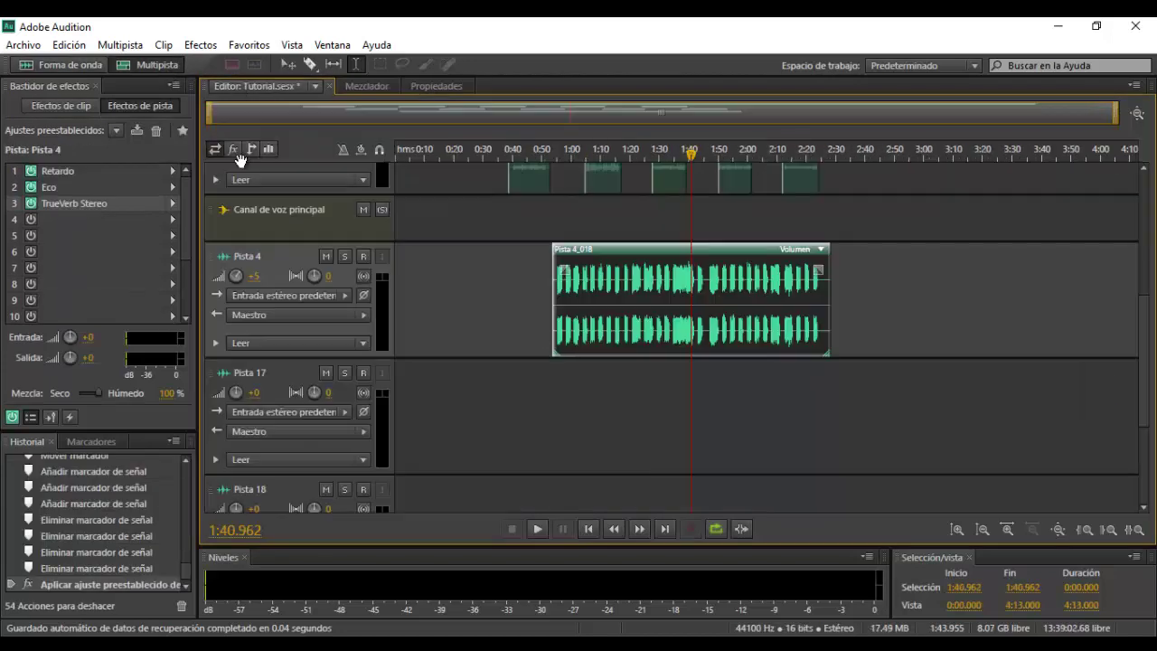
pyautogui.click(134, 224)
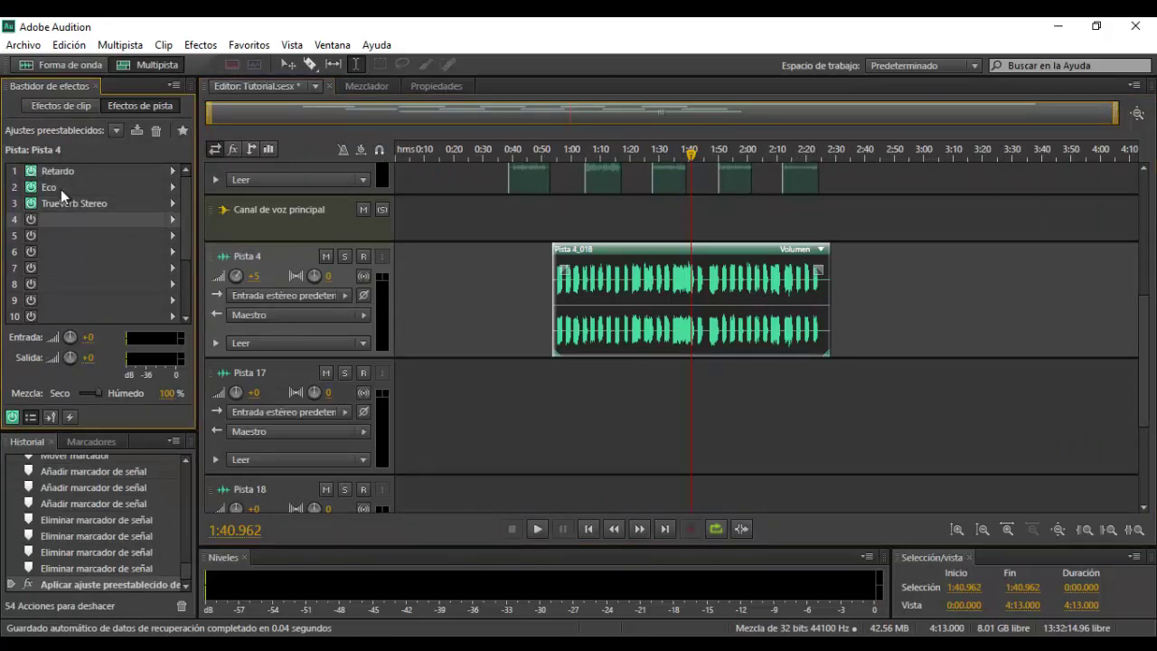
# Step: Set the Pista 4 track volume to -5 and solo the track
pyautogui.click(258, 276)
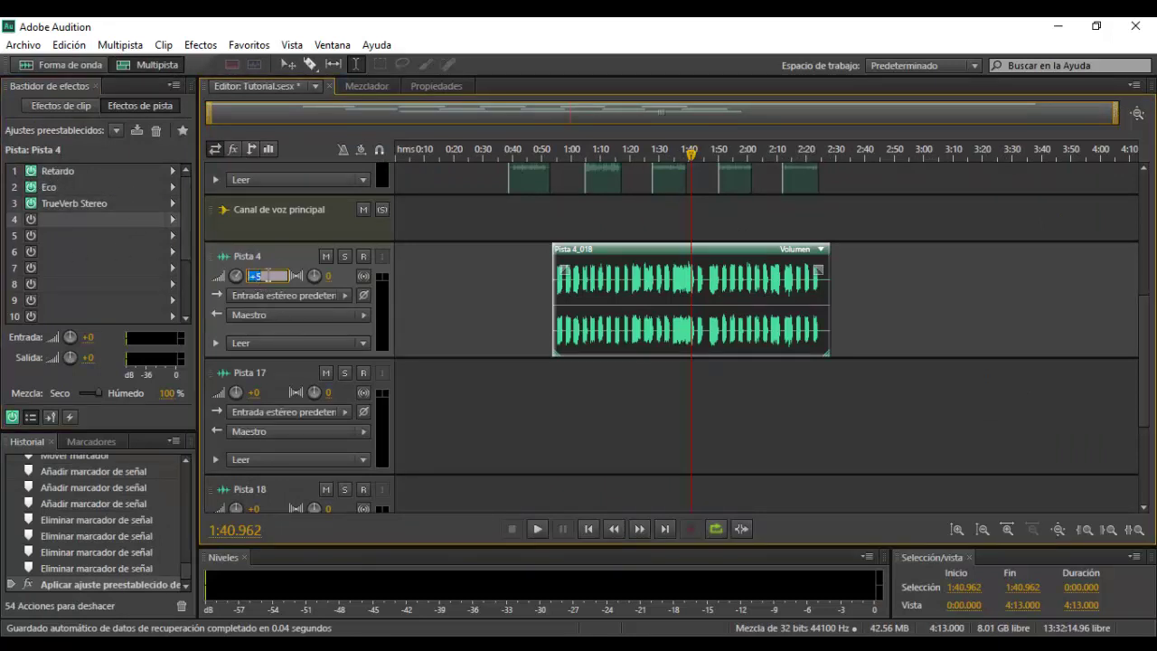
pyautogui.write('-5')
pyautogui.click(554, 365)
pyautogui.click(346, 257)
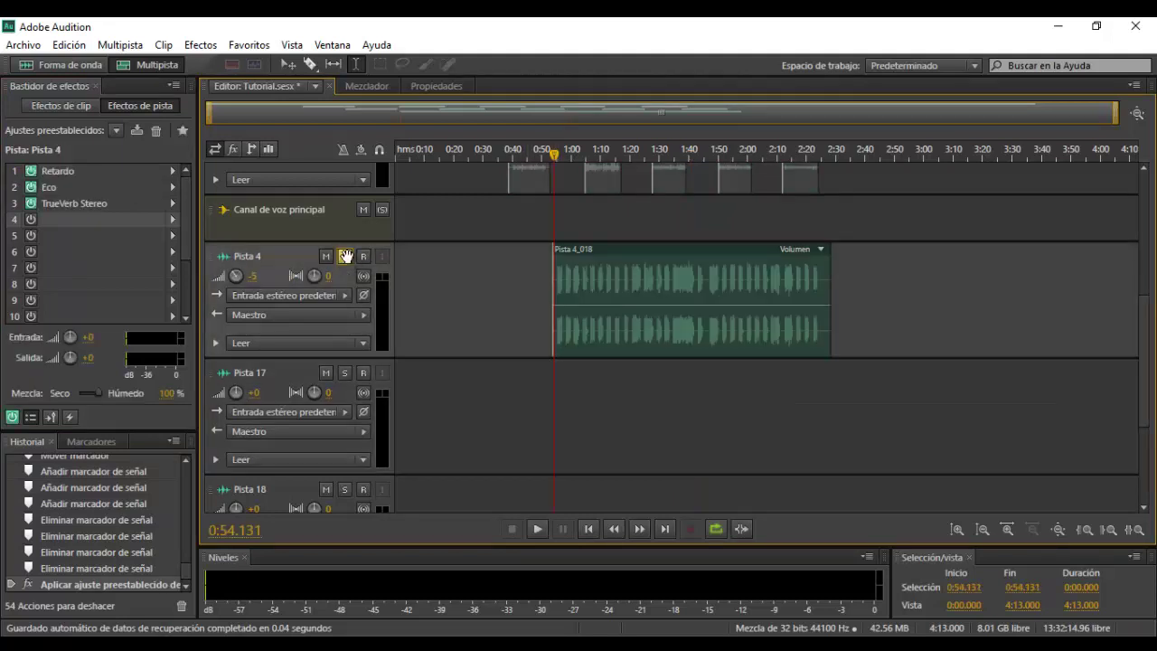
# Step: Place the playhead near the start of the Pista 4_018 clip and review the track's Retardo effect settings
pyautogui.moveTo(1118, 116); pyautogui.dragTo(863, 116)
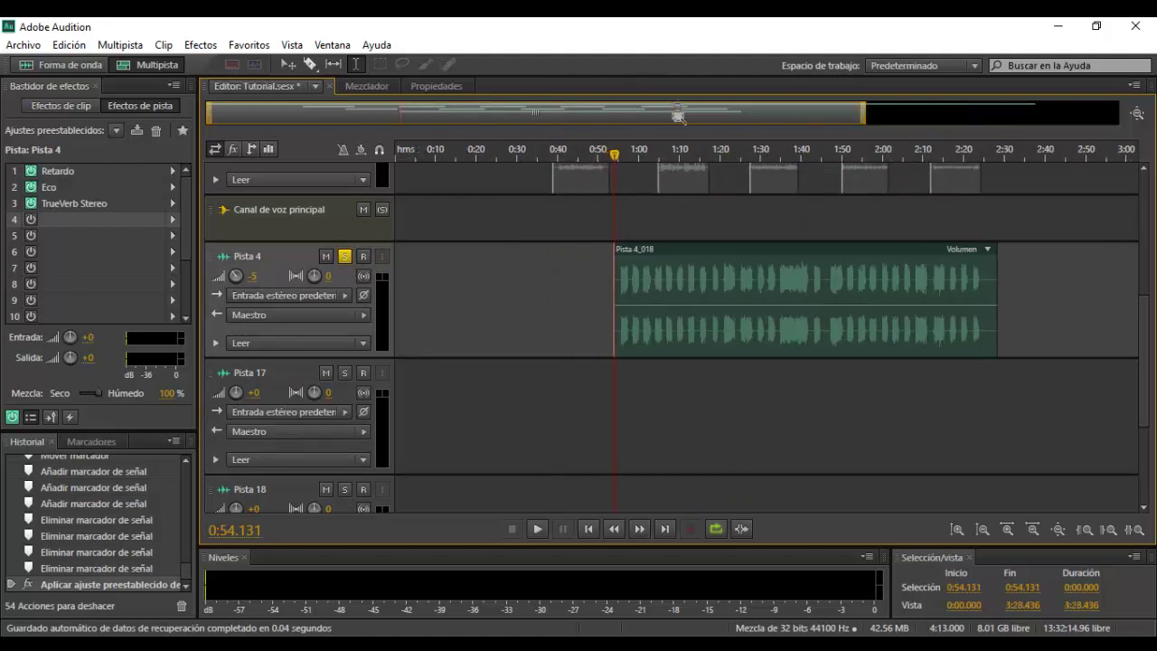
pyautogui.moveTo(678, 116); pyautogui.dragTo(588, 111)
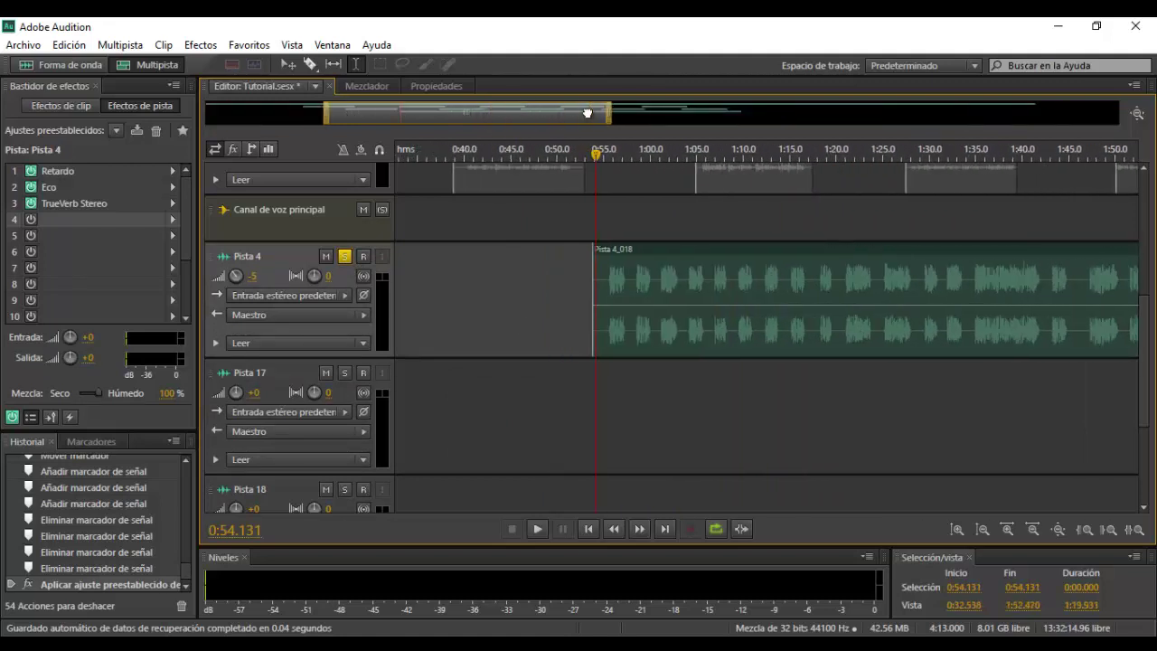
pyautogui.click(604, 290)
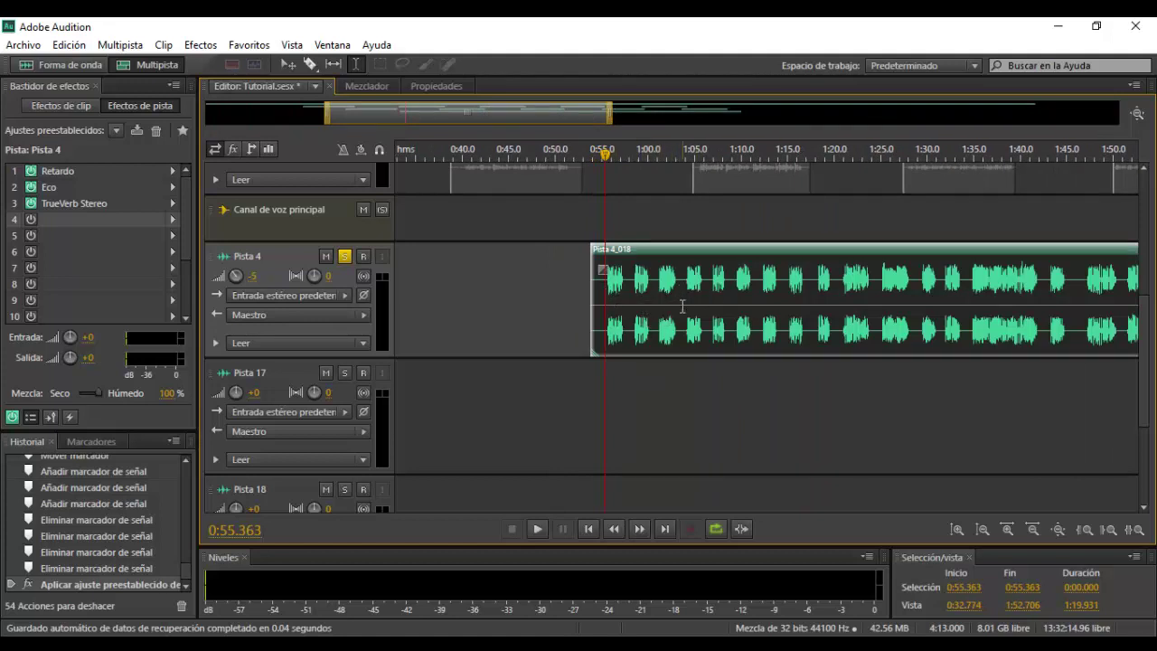
pyautogui.doubleClick(87, 172)
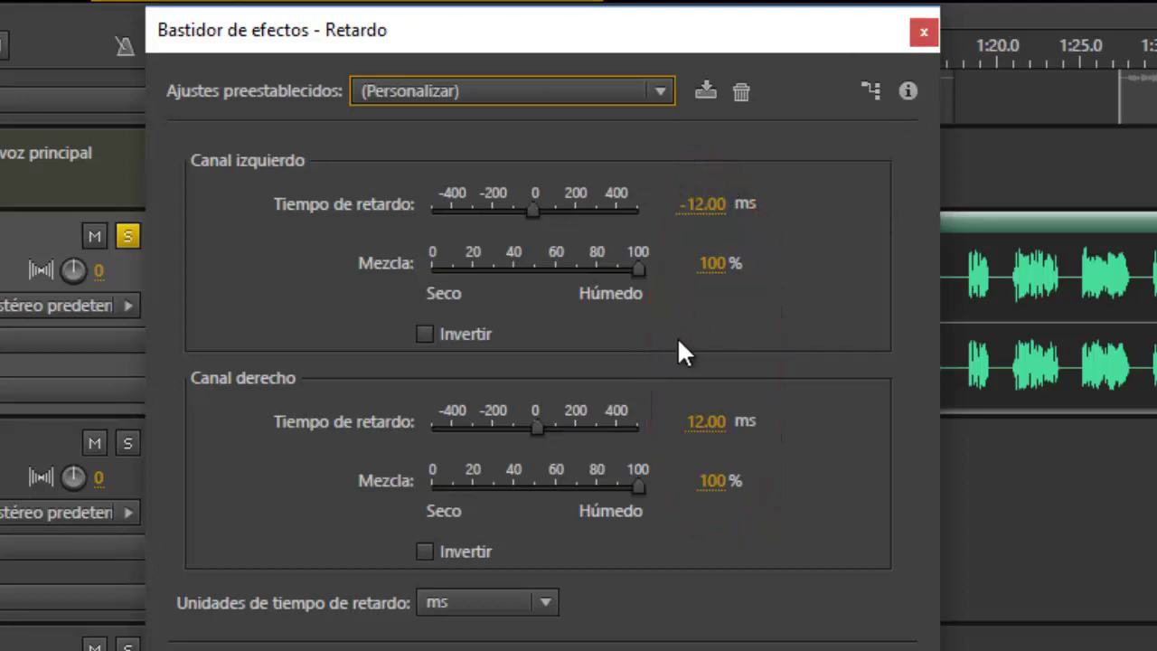
pyautogui.click(922, 36)
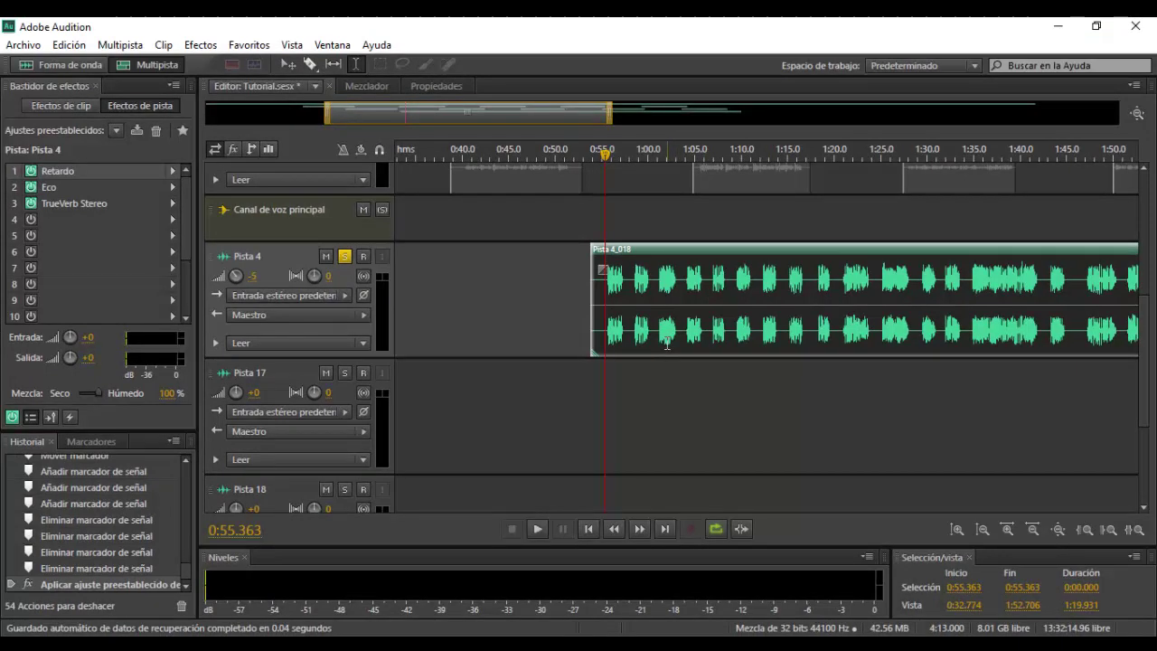
# Step: Play the soloed Pista 4 from 0:55.089 with its effects rack bypassed, and again with the rack enabled
pyautogui.click(602, 322)
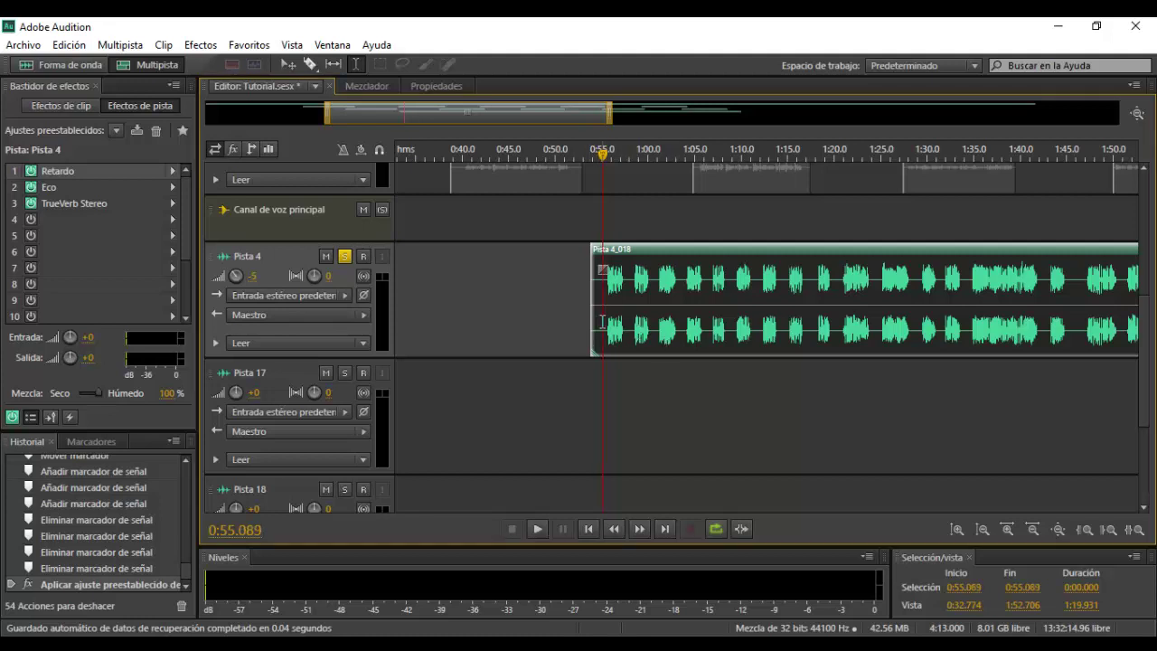
pyautogui.click(12, 418)
pyautogui.press('space')
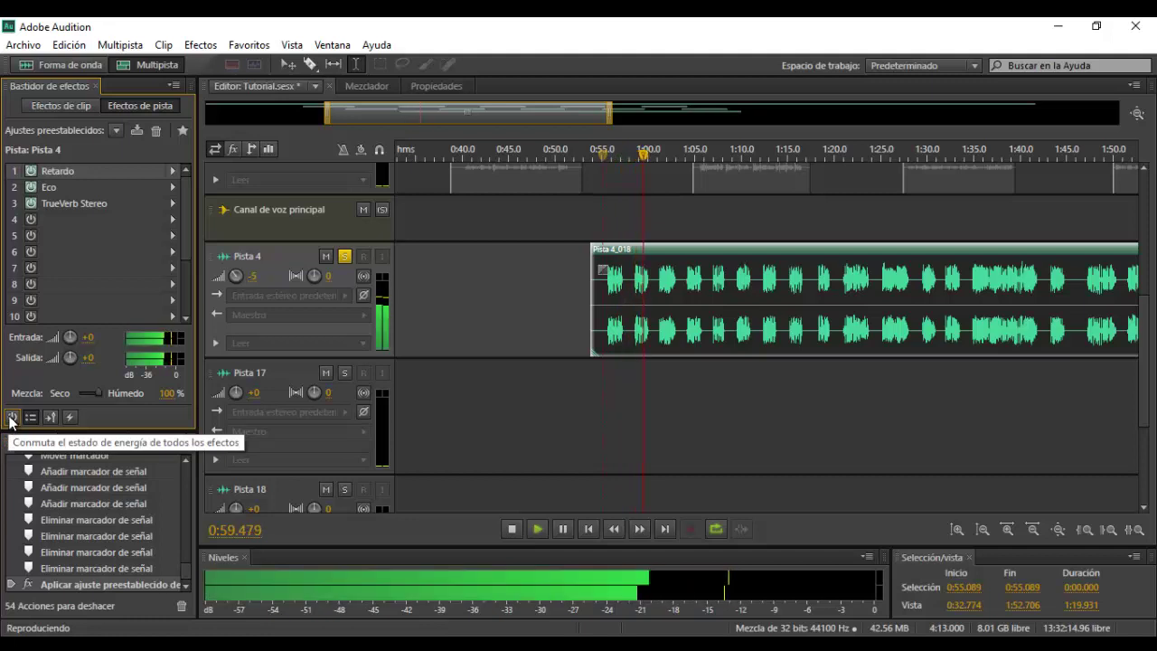
pyautogui.press('space')
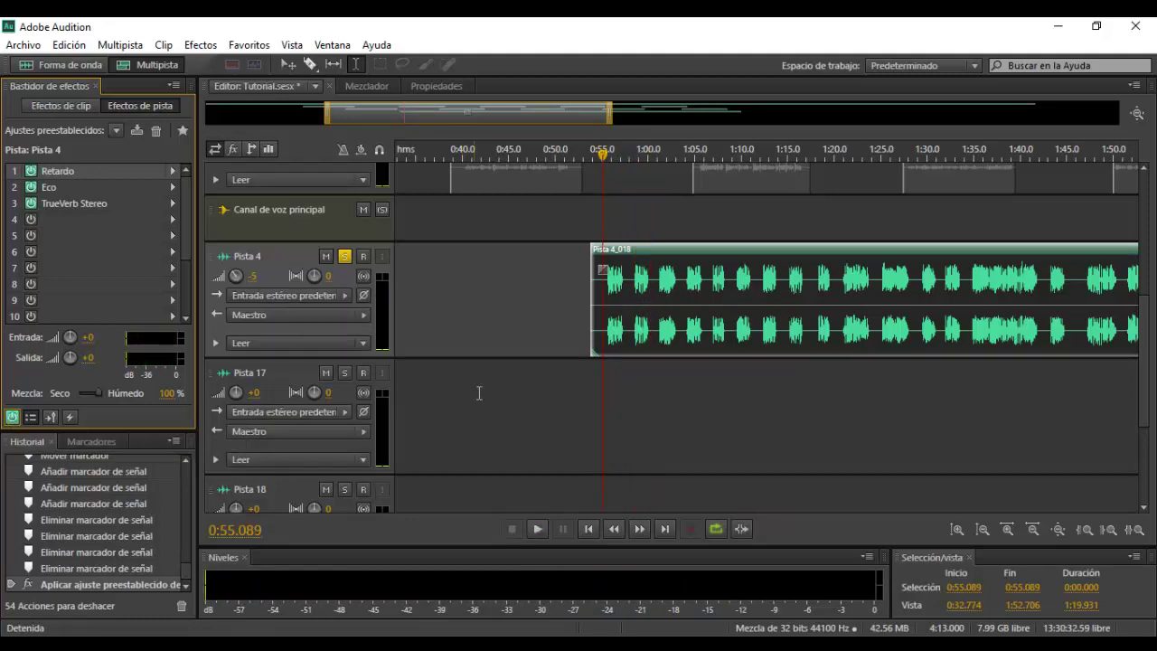
pyautogui.press('space')
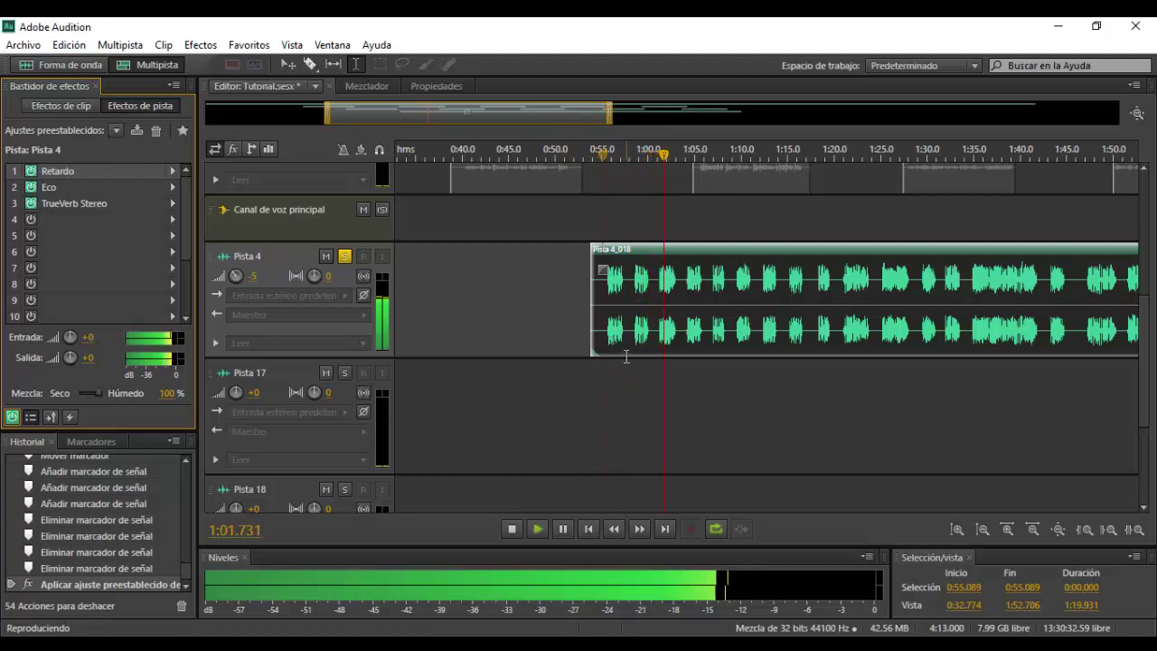
pyautogui.press('space')
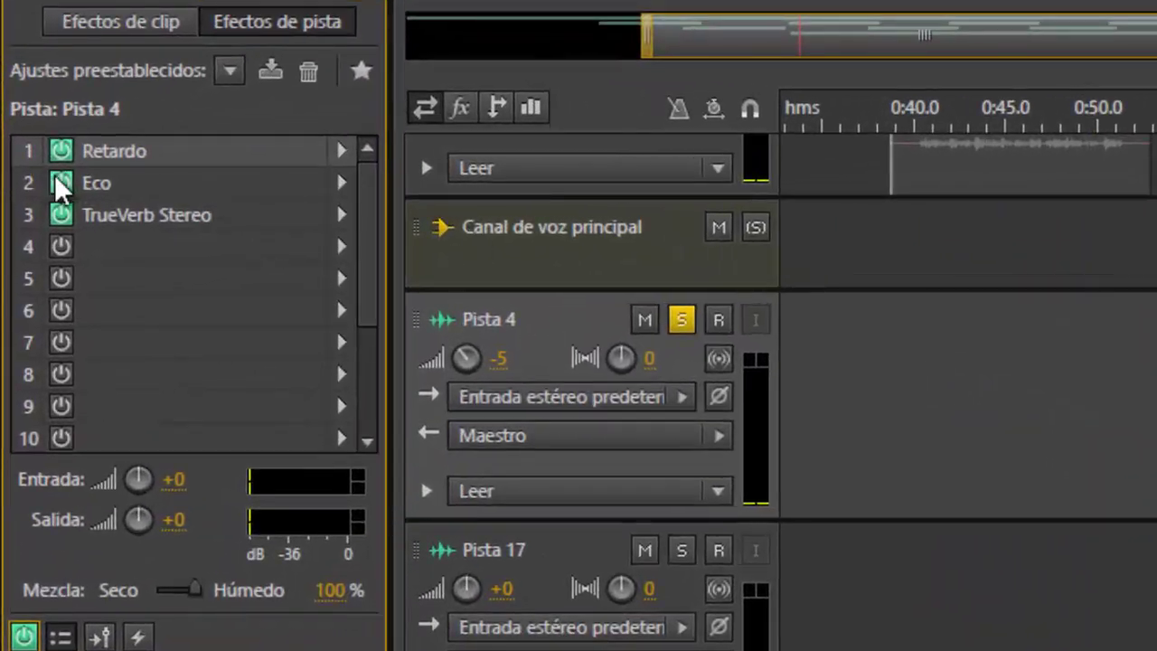
# Step: Turn off the Eco effect on Pista 4 and play the track from 0:55.089 to hear the difference
pyautogui.click(61, 185)
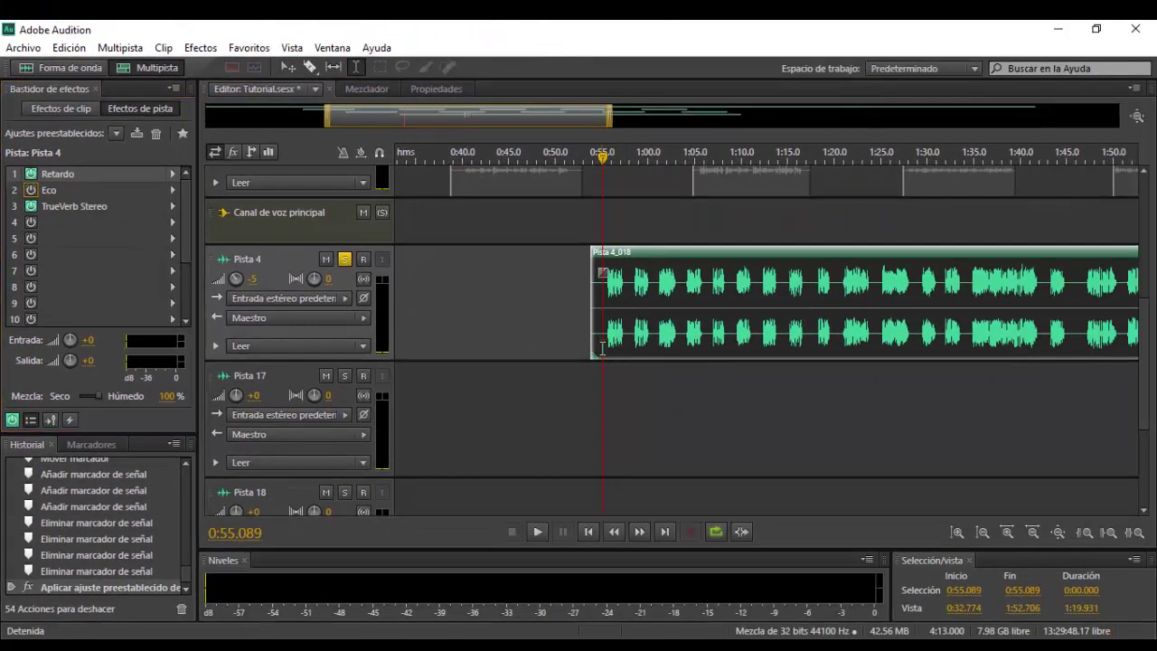
pyautogui.press('space')
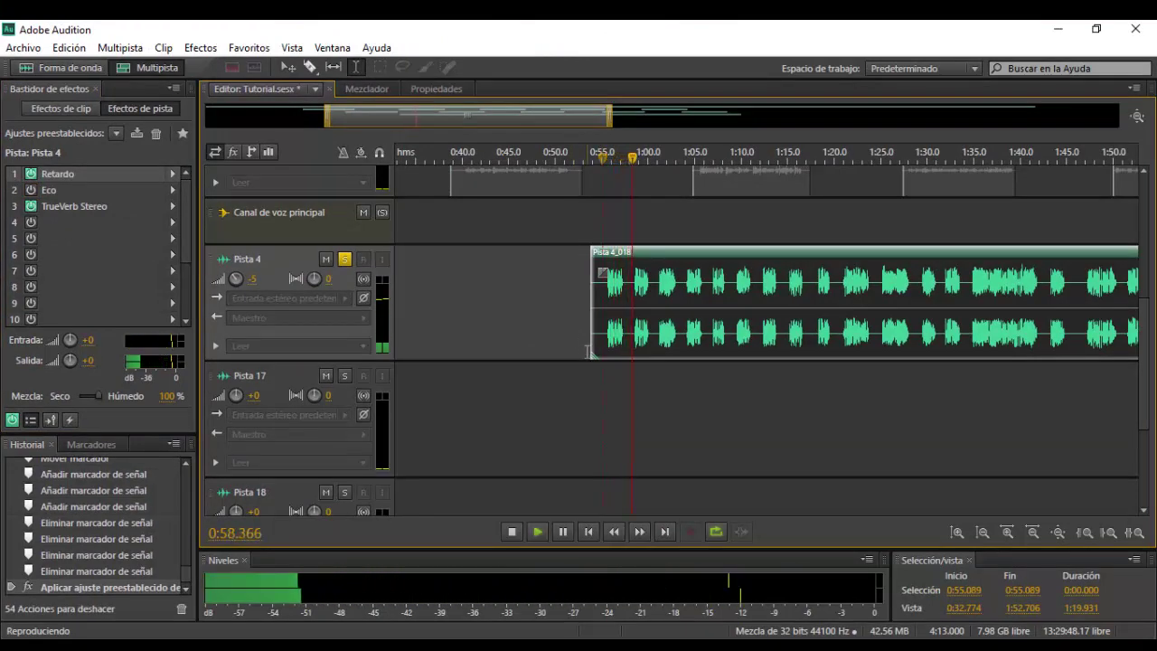
pyautogui.press('space')
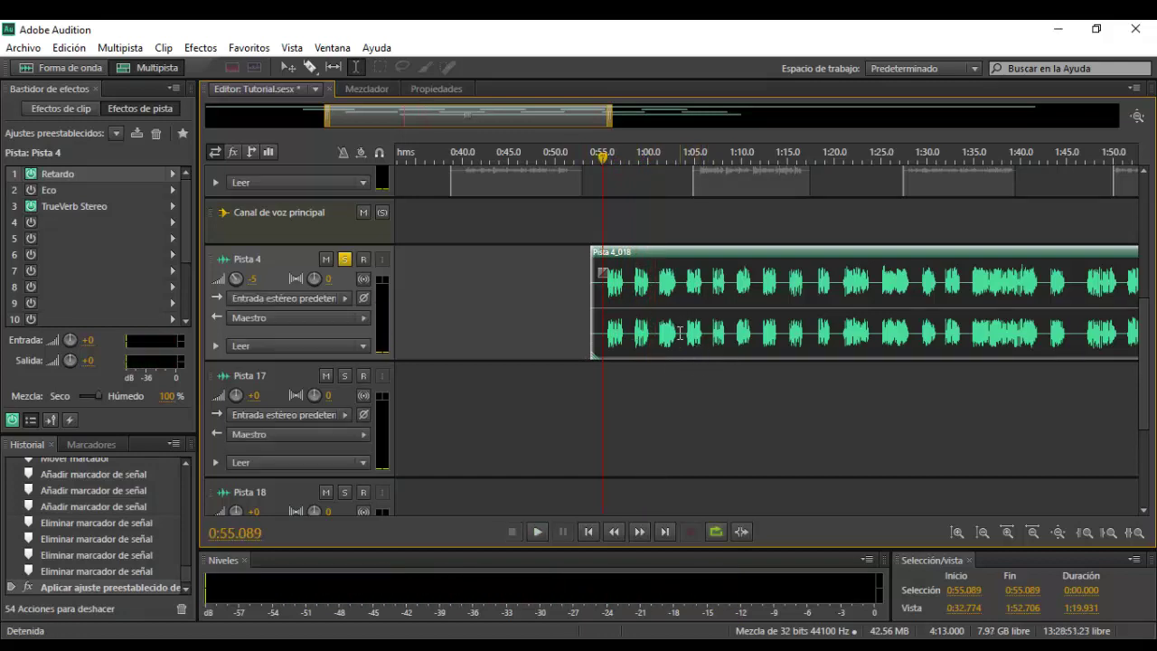
# Step: Turn off TrueVerb Stereo on Pista 4, listen to the track with Retardo alone, and turn TrueVerb Stereo back on
pyautogui.click(31, 207)
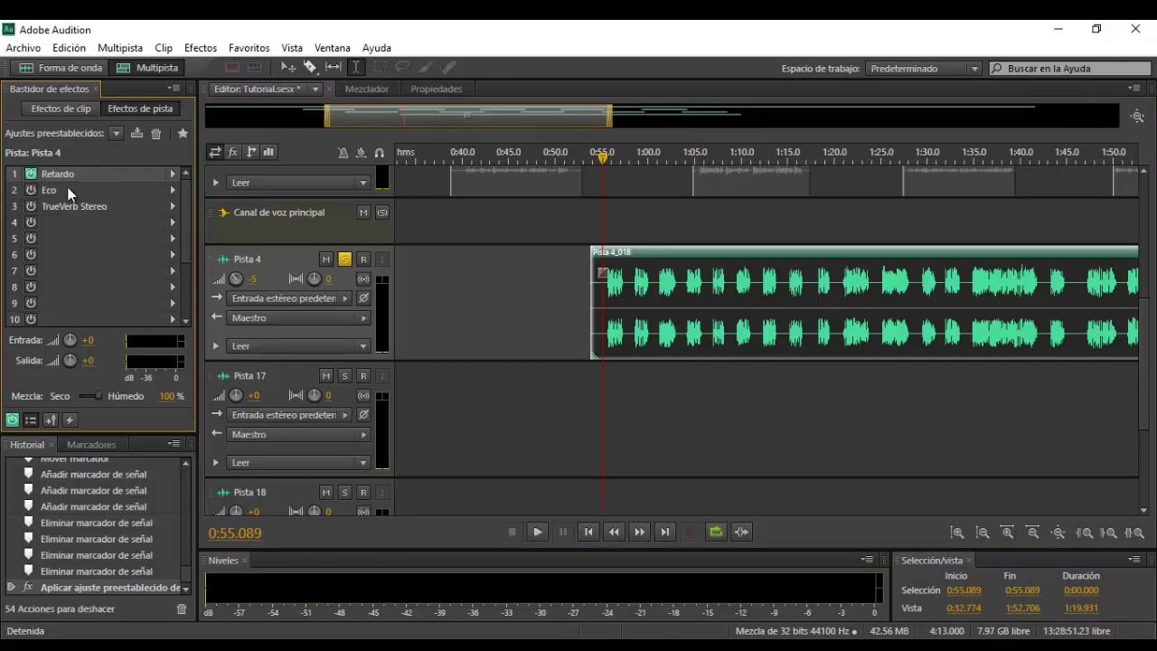
pyautogui.press('space')
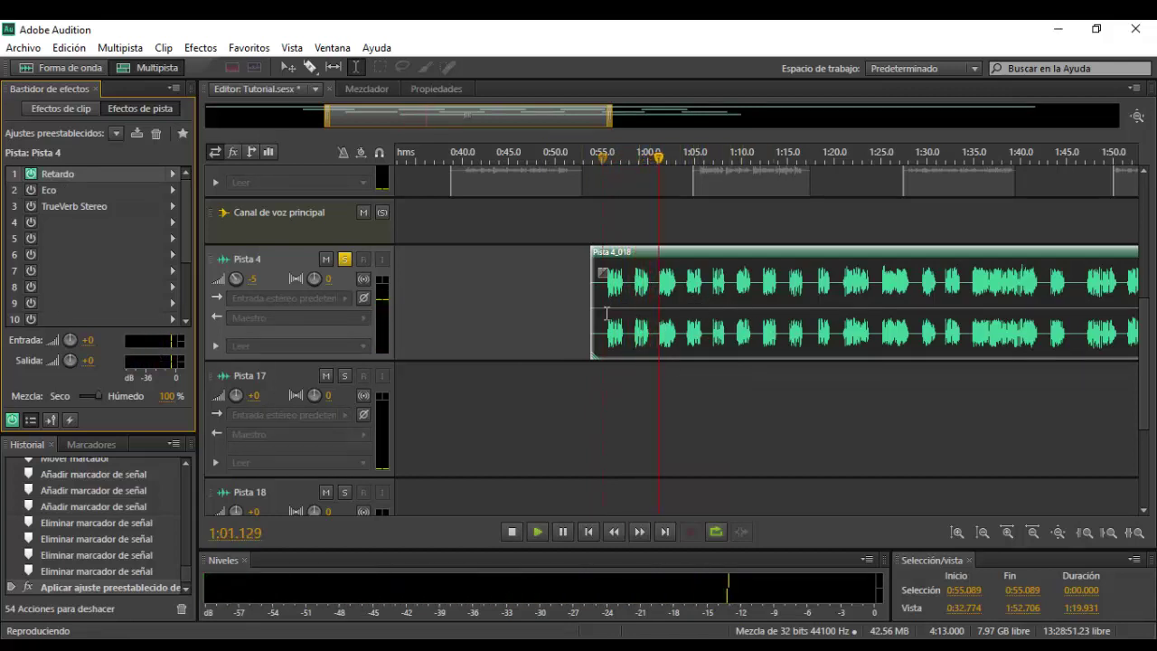
pyautogui.press('space')
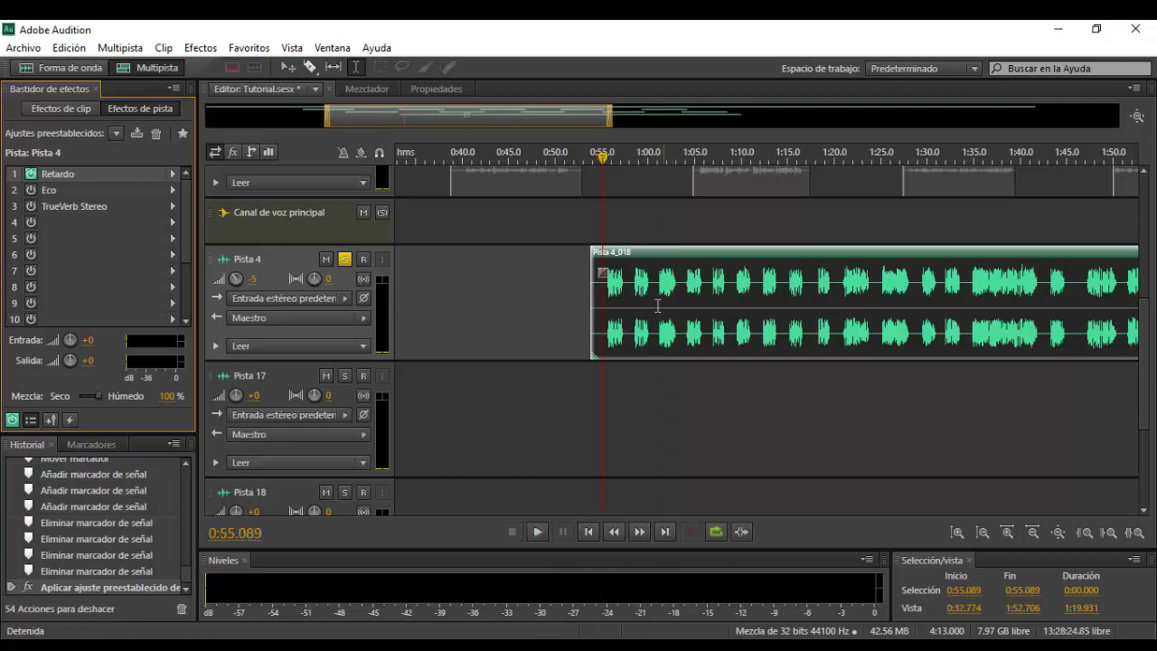
pyautogui.click(29, 207)
# Step: Unsolo Pista 4, play it with the full mix from about 0:55, and stop playback
pyautogui.click(343, 261)
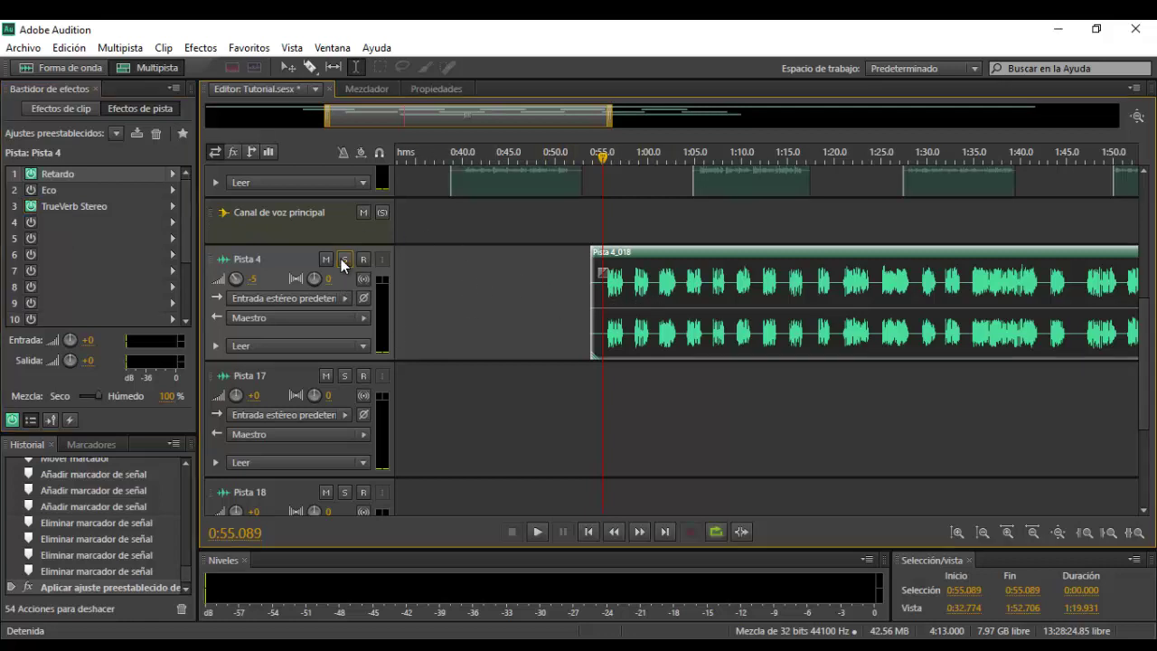
pyautogui.click(593, 225)
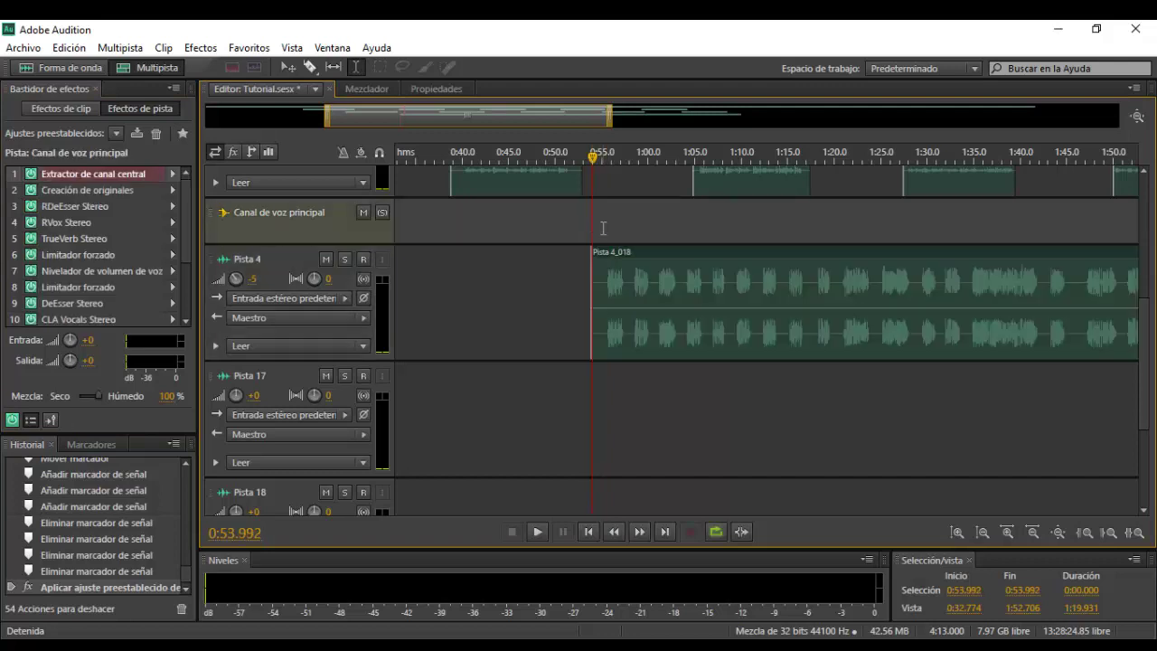
pyautogui.press('space')
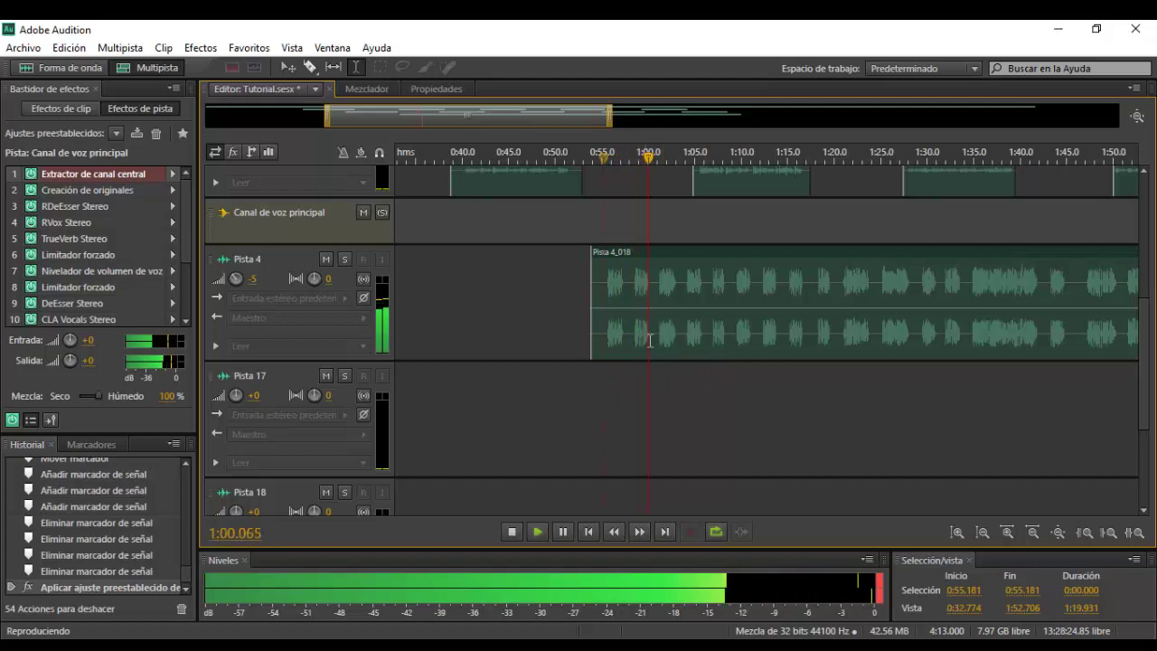
pyautogui.click(571, 313)
pyautogui.click(638, 354)
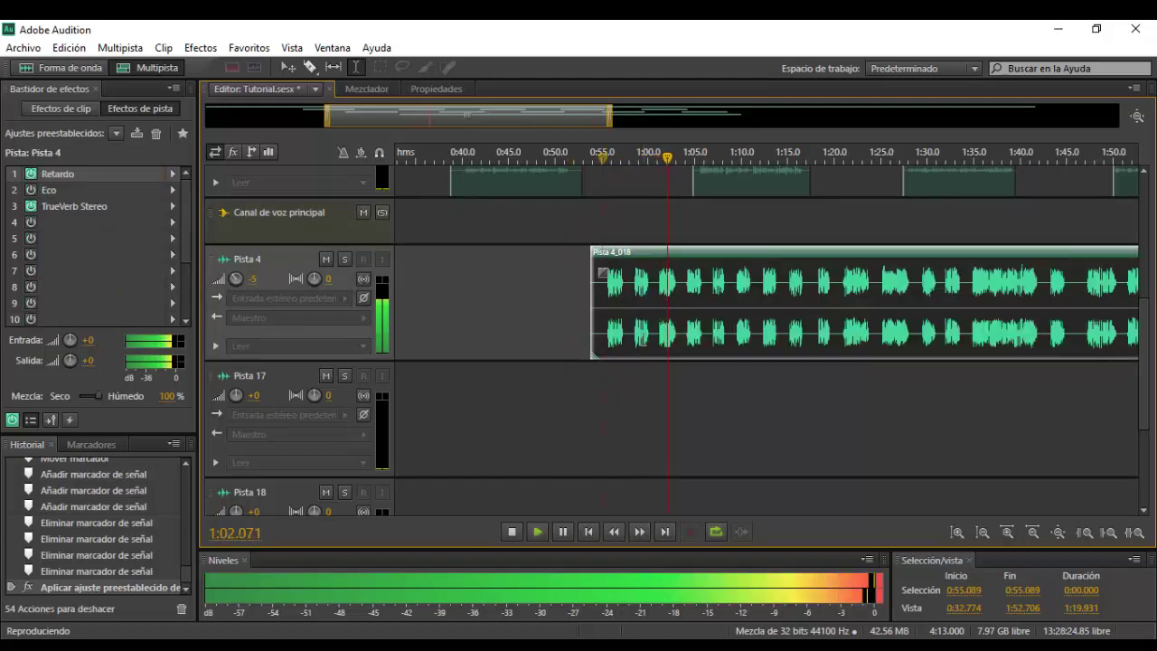
pyautogui.press('space')
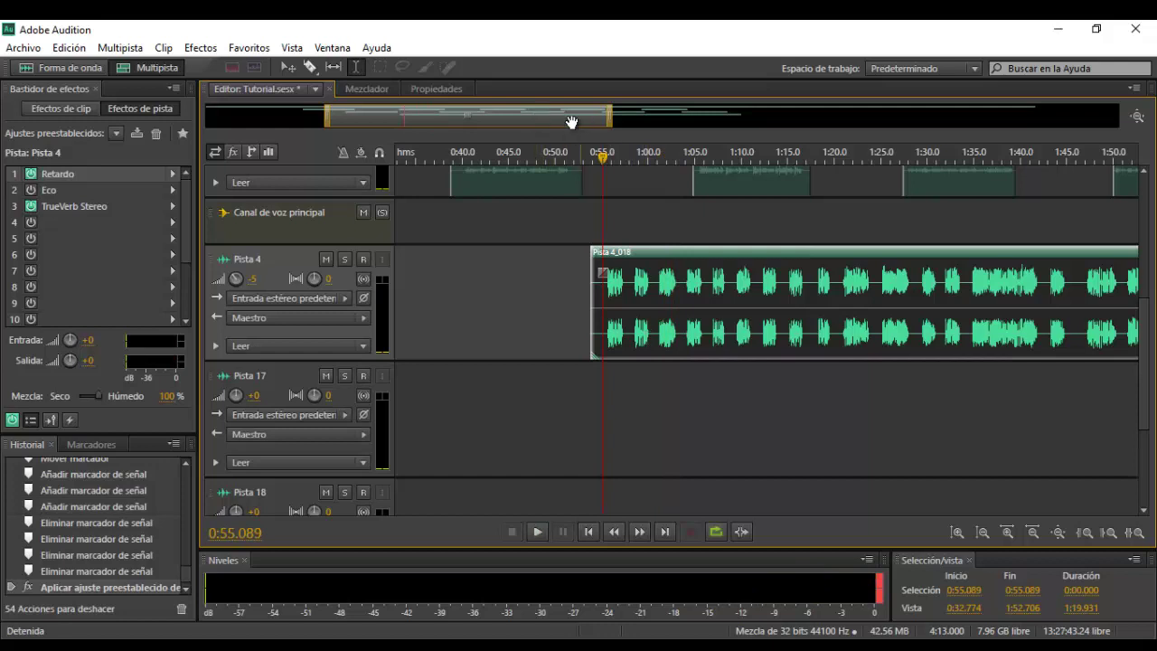
# Step: Show the full session timeline and adjust the Pista 4 track volume to a new negative value
pyautogui.moveTo(550, 119); pyautogui.dragTo(493, 119)
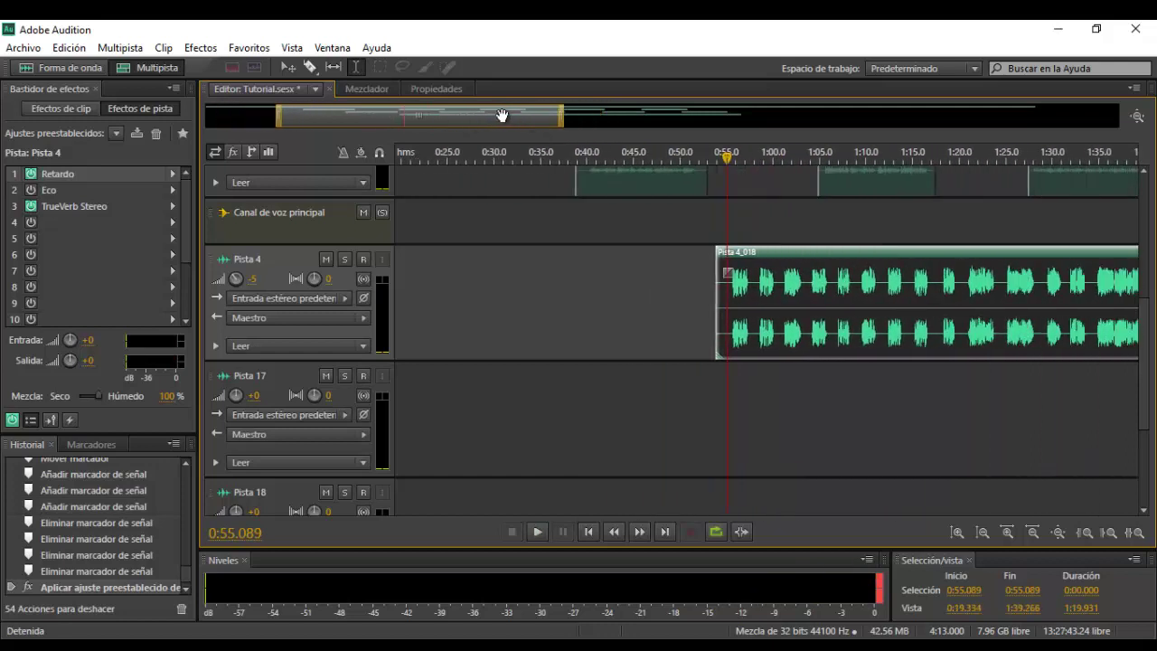
pyautogui.doubleClick(502, 113)
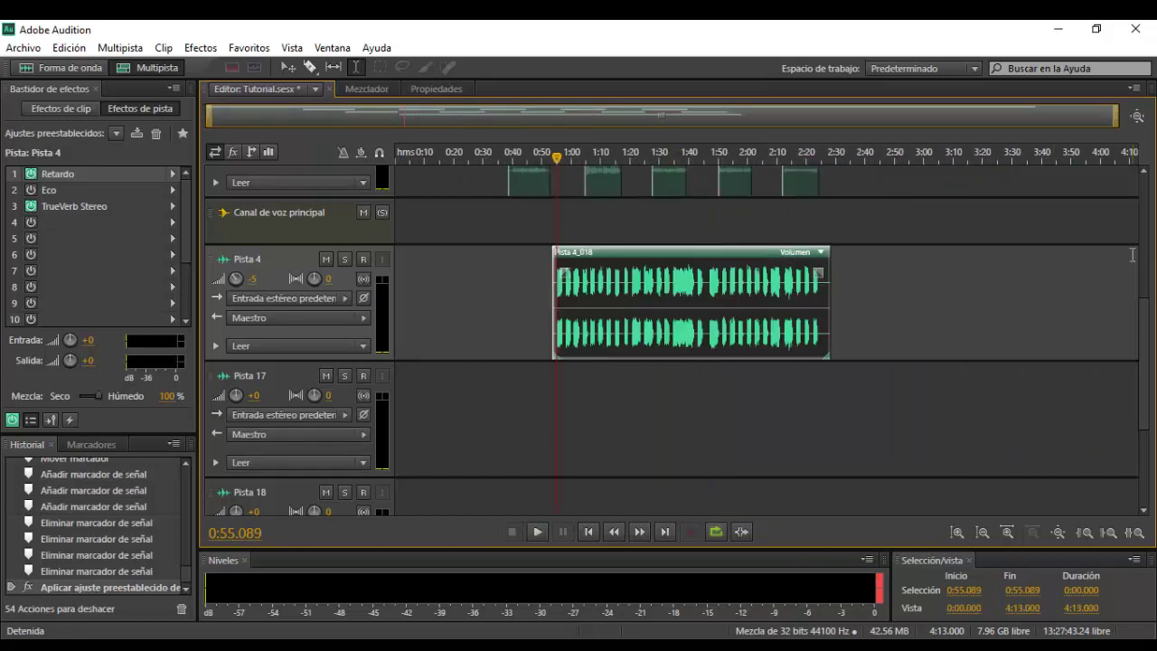
pyautogui.moveTo(255, 281)
pyautogui.mouseDown()
pyautogui.moveTo(254, 256)
pyautogui.moveTo(254, 269)
pyautogui.mouseUp()
pyautogui.click(141, 208)
pyautogui.click(258, 280)
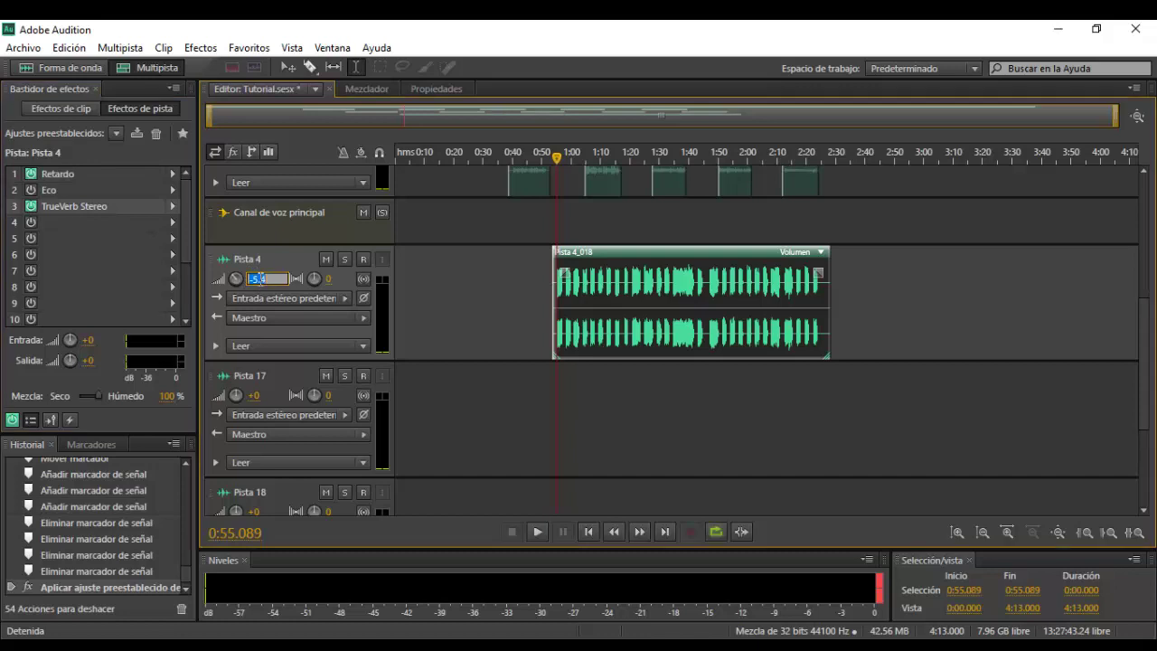
pyautogui.write('-')
pyautogui.press('Return')
# Step: Trim the start of the Pista 2_003 clip to about 0:29, where the vocal begins, and add a short fade-in
pyautogui.scroll(6, 1150, 345)
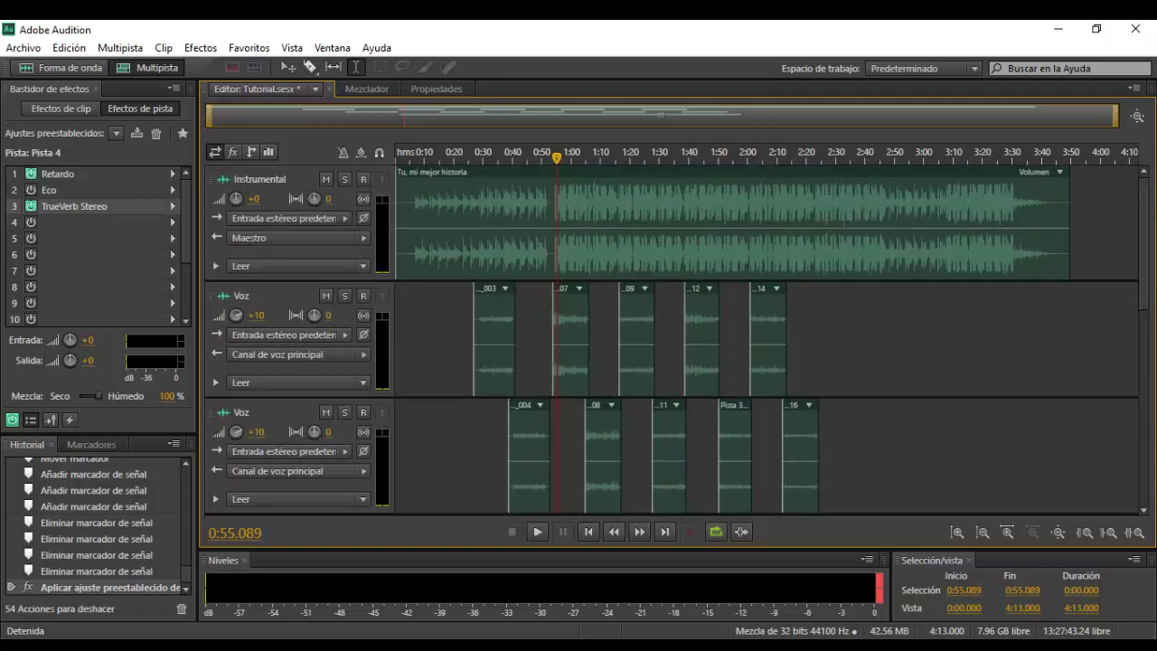
pyautogui.moveTo(1115, 120); pyautogui.dragTo(413, 117)
pyautogui.click(413, 117)
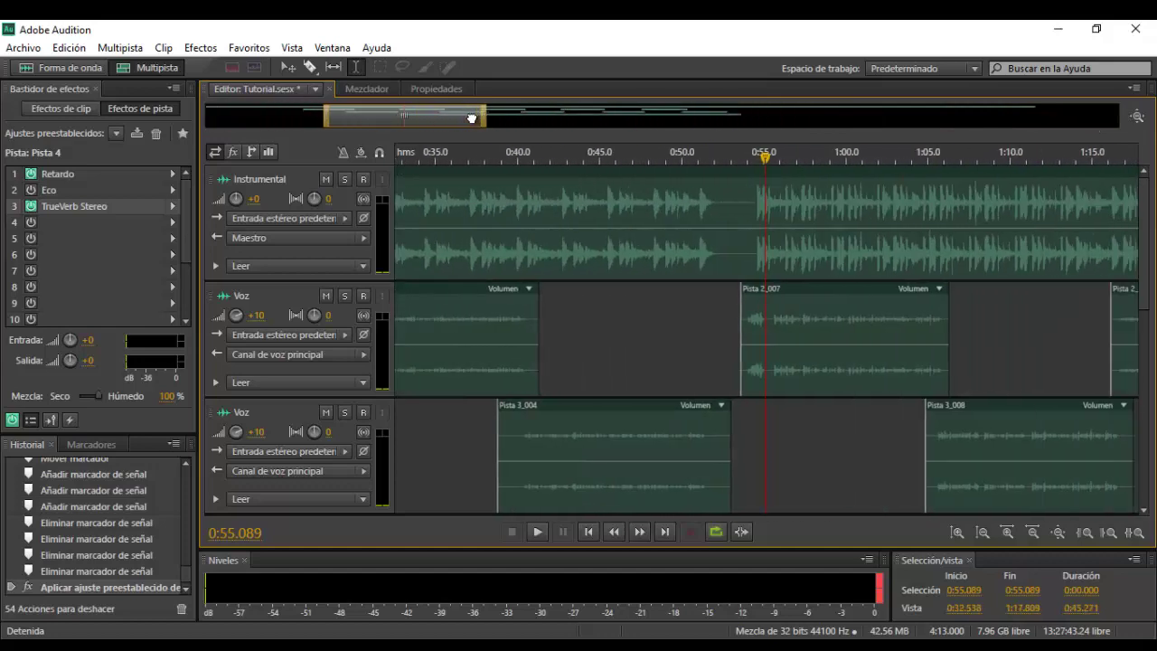
pyautogui.moveTo(327, 134)
pyautogui.mouseDown()
pyautogui.moveTo(440, 126)
pyautogui.moveTo(317, 124)
pyautogui.mouseUp()
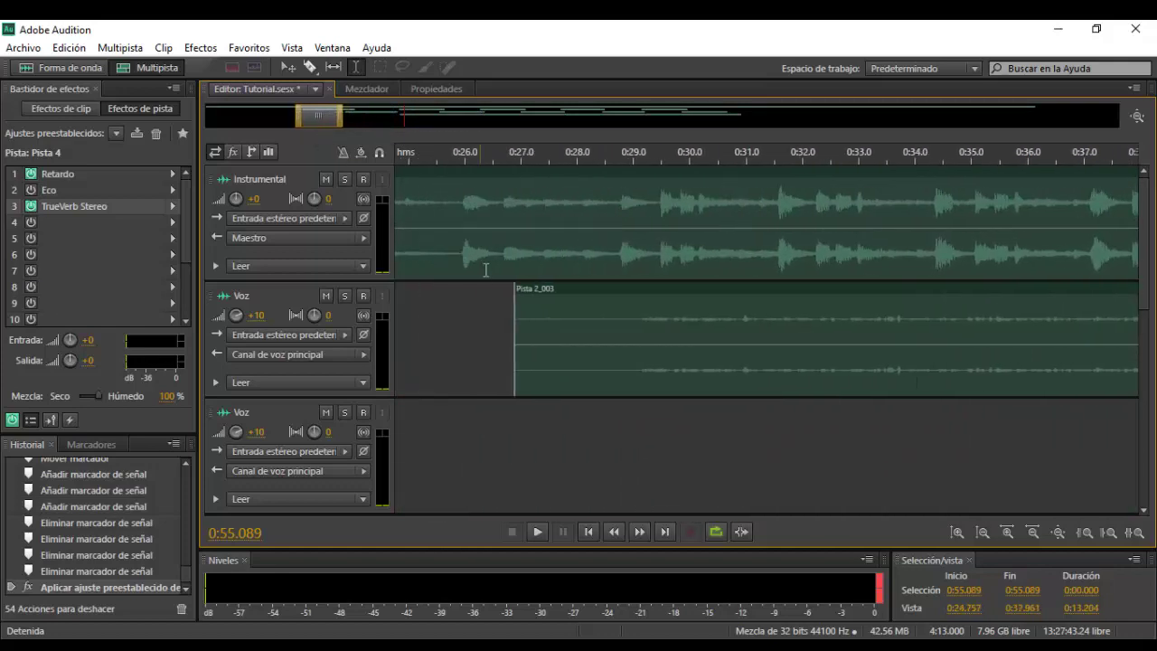
pyautogui.click(513, 350)
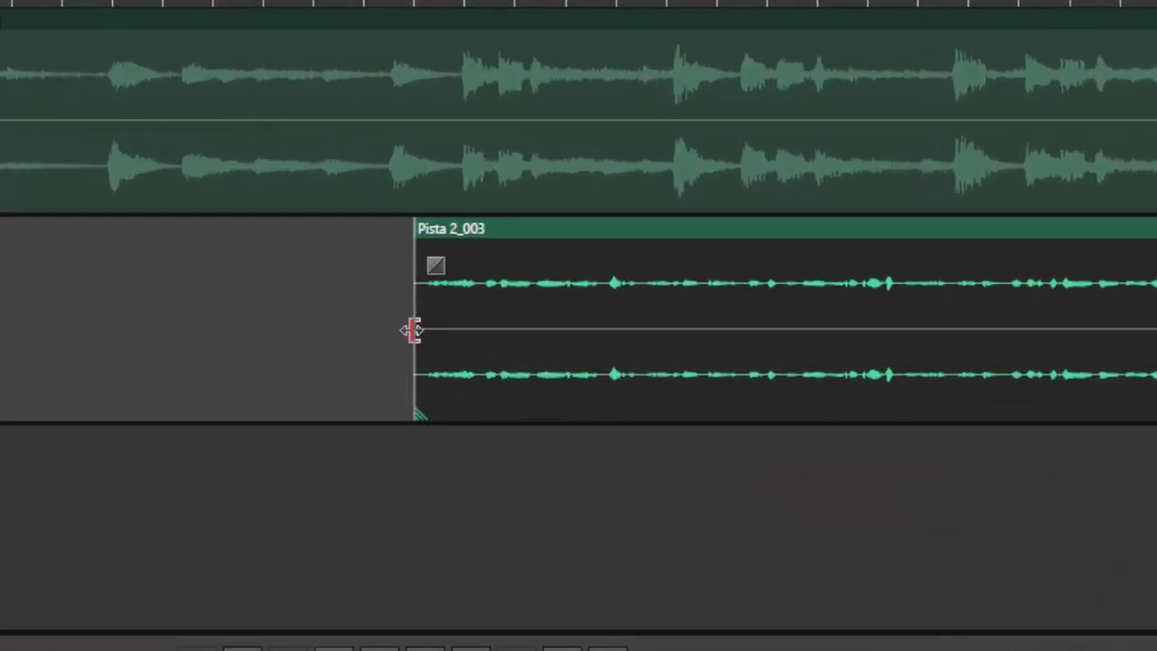
pyautogui.moveTo(413, 330); pyautogui.dragTo(418, 330)
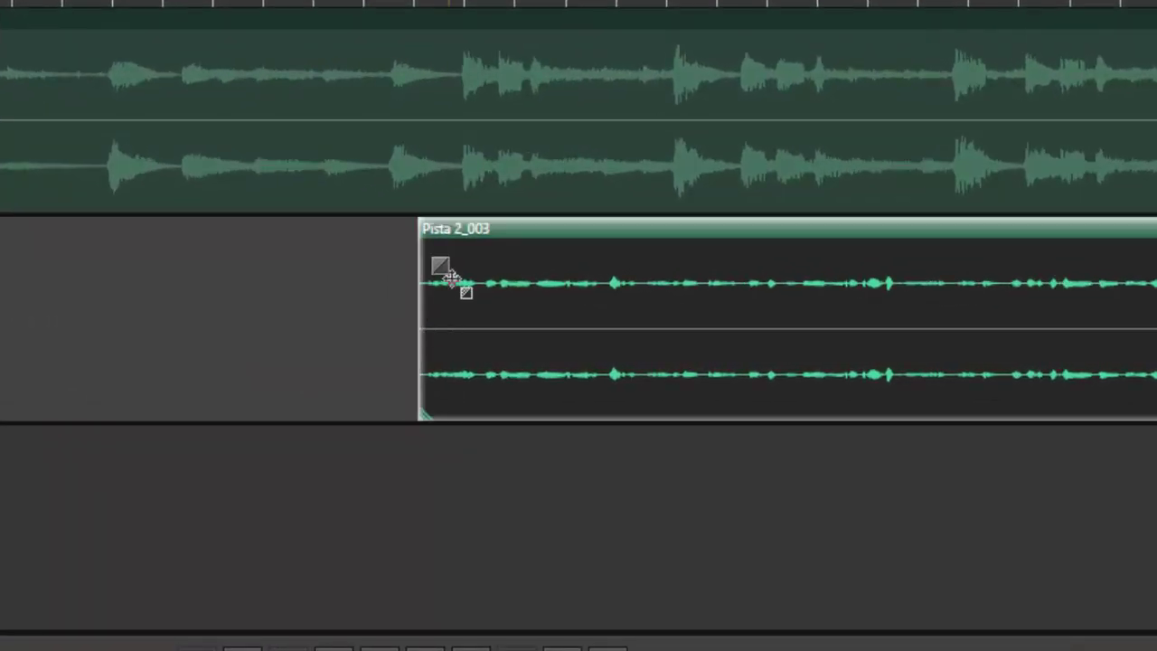
pyautogui.moveTo(442, 265); pyautogui.dragTo(471, 267)
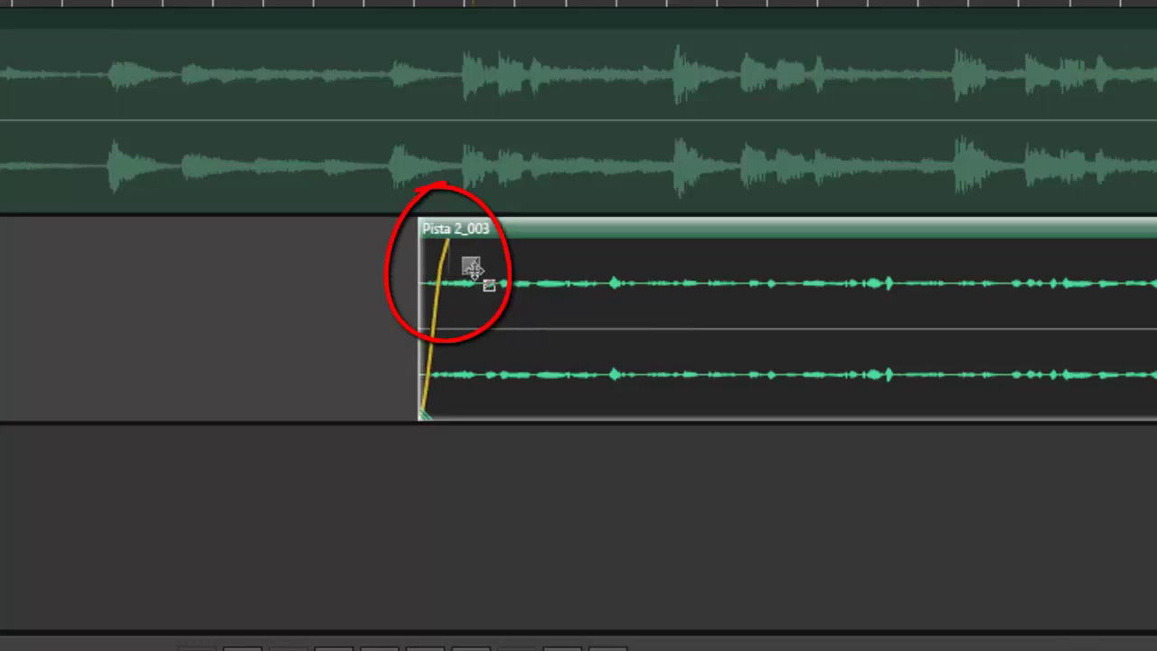
# Step: Trim the silence from the end of Pista 2_003 and the start of Pista 3_004, cutting both at about 0:40
pyautogui.hscroll(10, 579, 337)
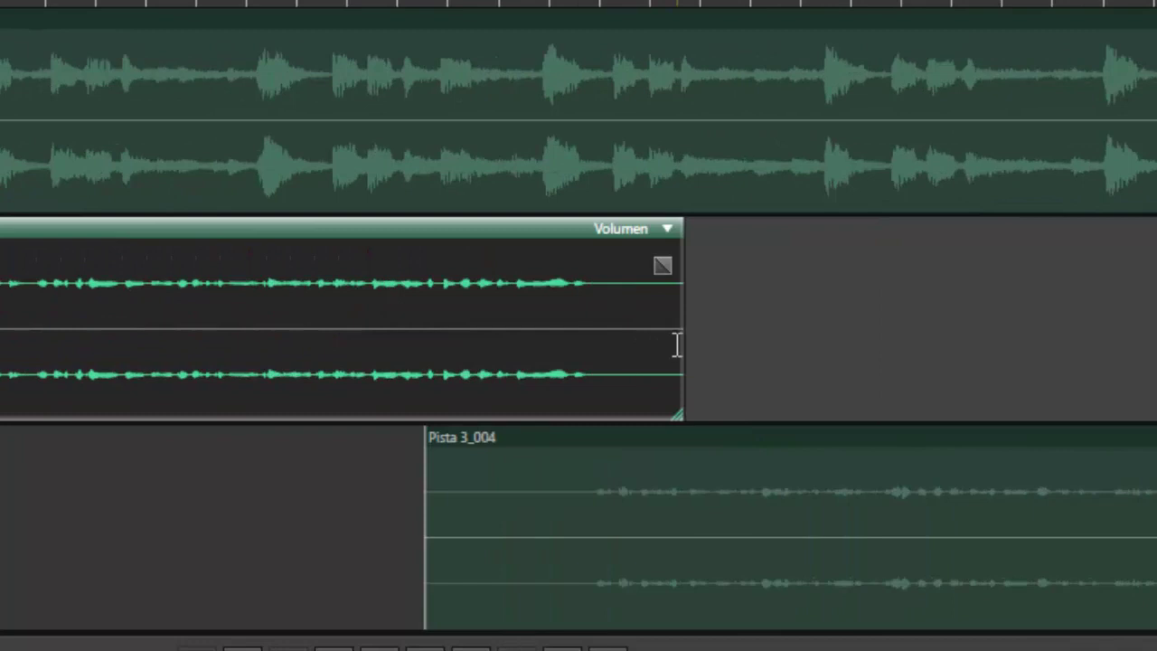
pyautogui.moveTo(676, 344); pyautogui.dragTo(600, 354)
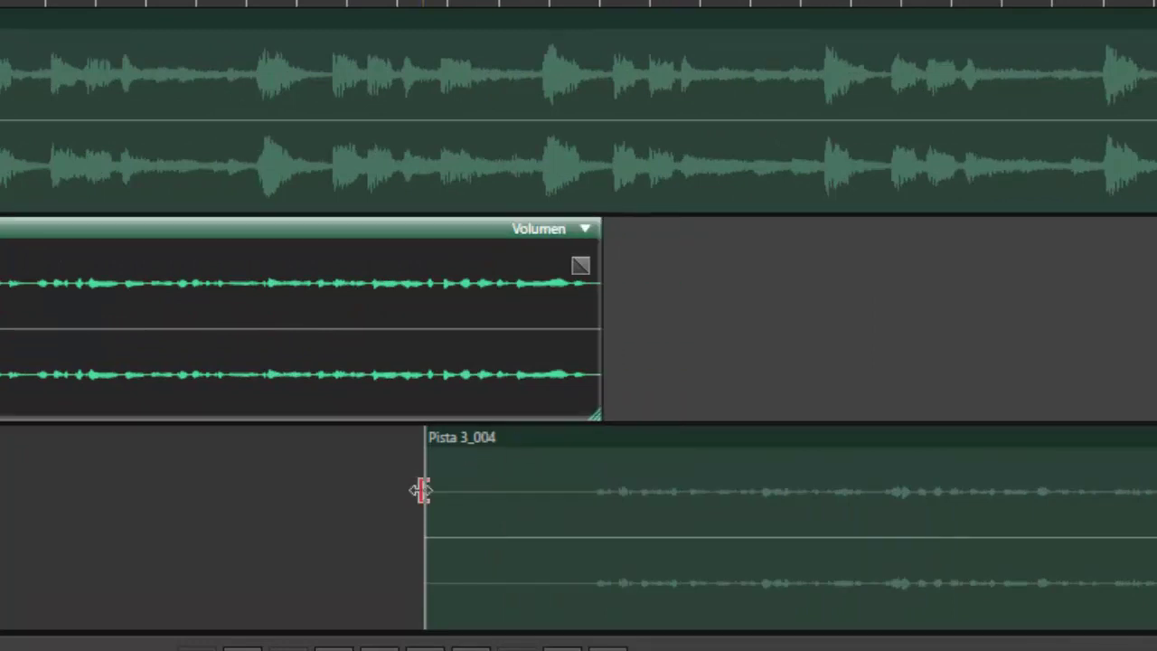
pyautogui.moveTo(422, 490); pyautogui.dragTo(601, 478)
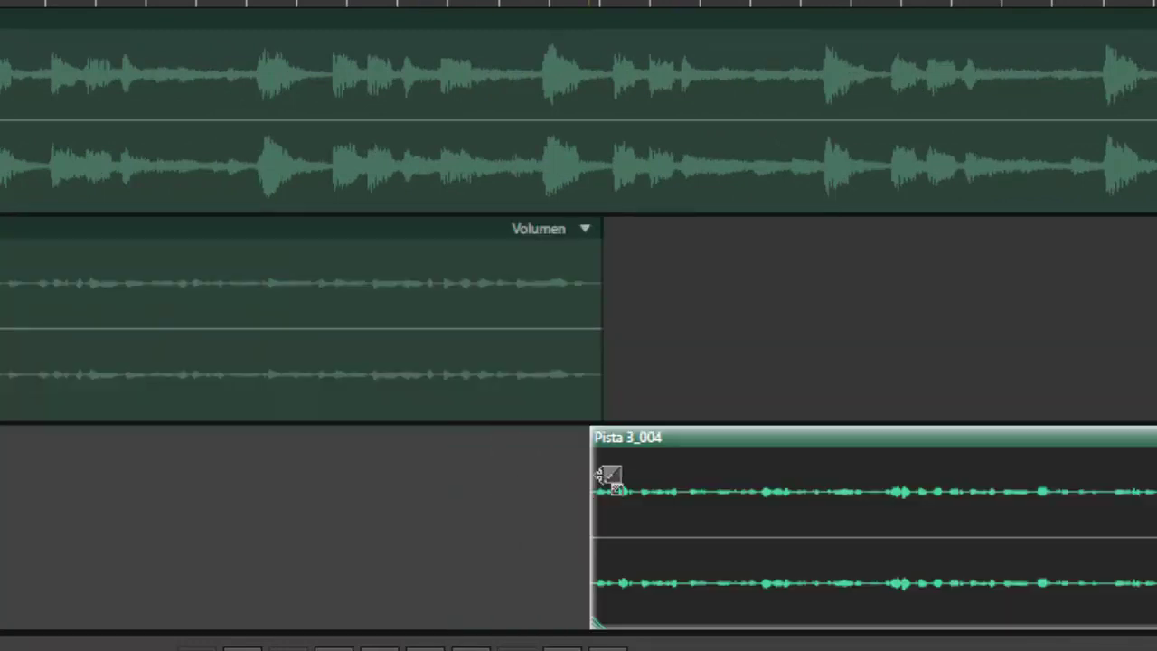
# Step: Add a short fade-out at the end of Pista 2_003 and a short fade-in at the start of Pista 3_004
pyautogui.click(592, 365)
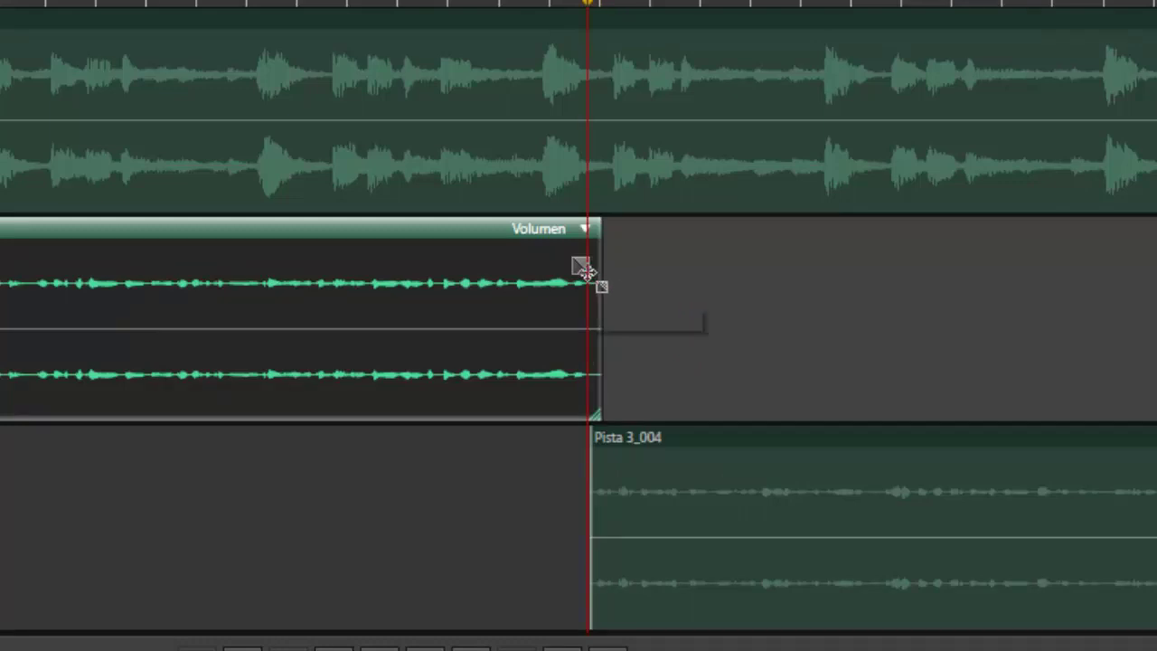
pyautogui.moveTo(583, 268); pyautogui.dragTo(550, 263)
pyautogui.click(614, 477)
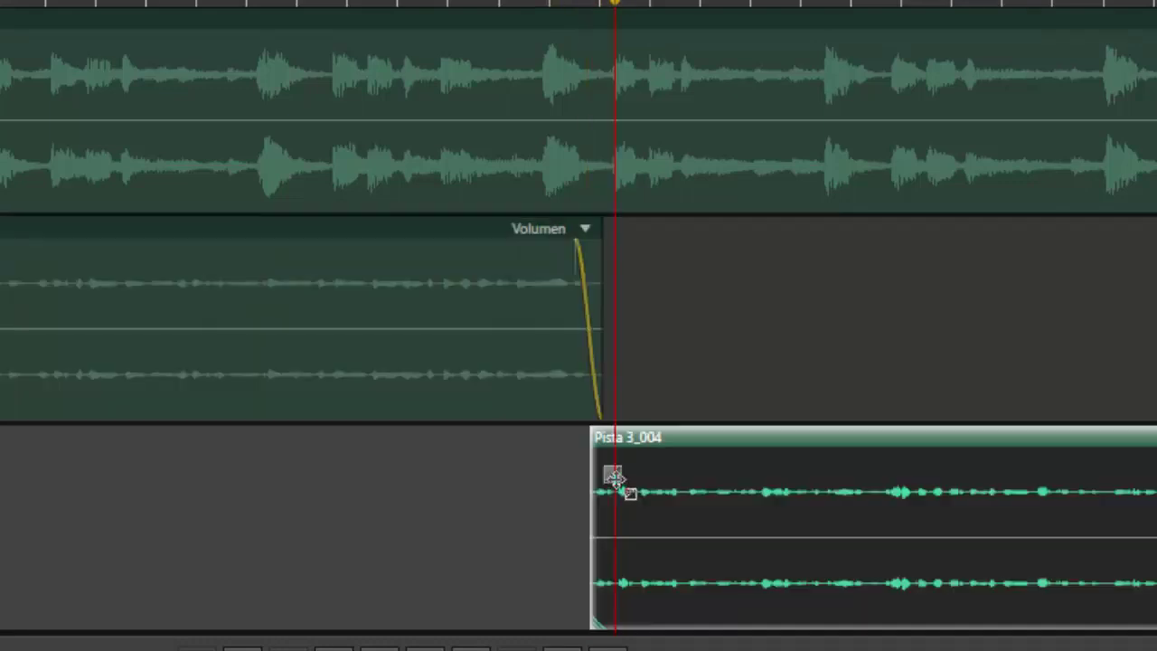
pyautogui.moveTo(614, 478); pyautogui.dragTo(641, 476)
# Step: Play the transition between Pista 2_003 and Pista 3_004 from about 0:39, and stop playback
pyautogui.click(472, 466)
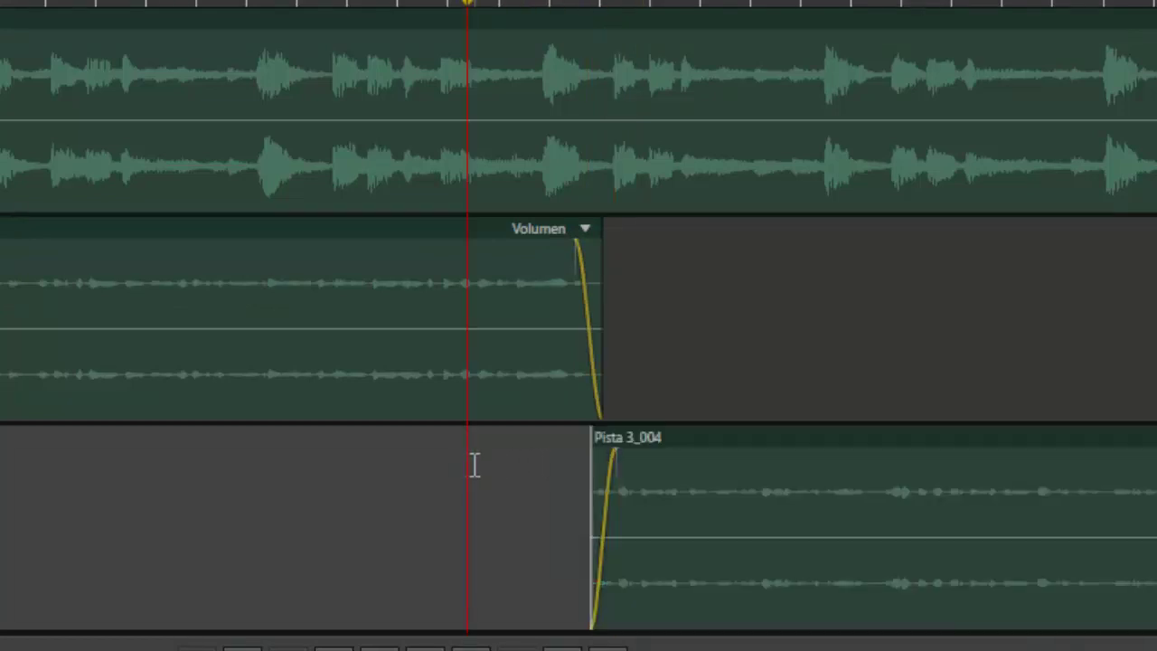
pyautogui.press('space')
pyautogui.press('space')
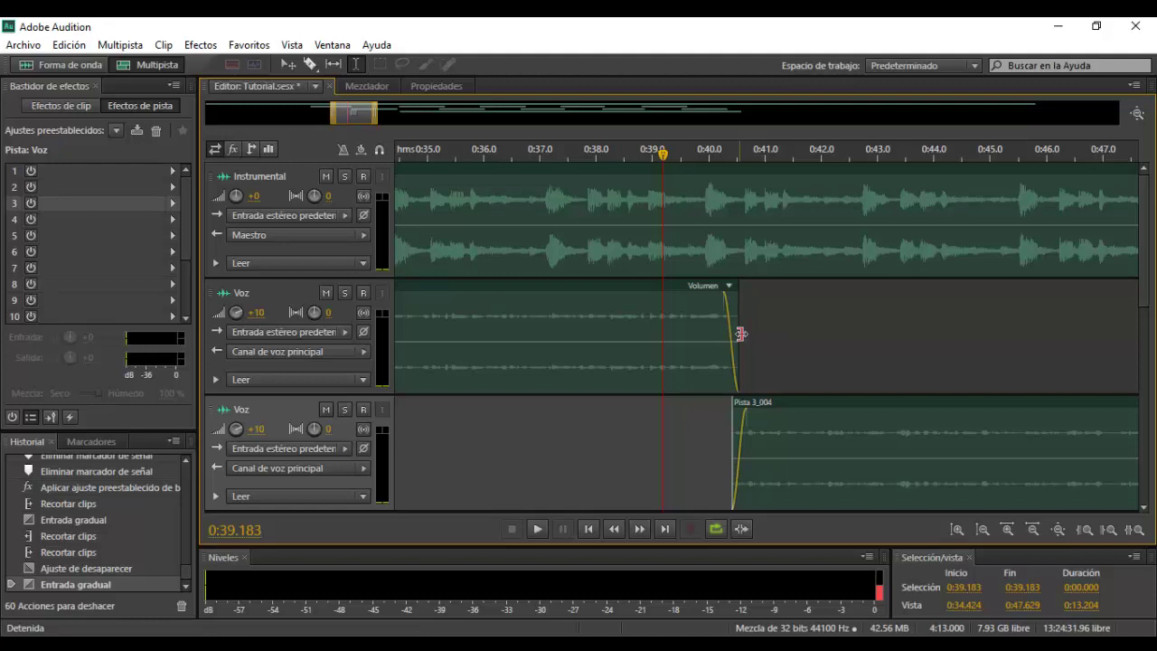
# Step: Listen to the opening of the Instrumental clip from about 0:07 and again from about 0:02, and stop playback
pyautogui.doubleClick(357, 116)
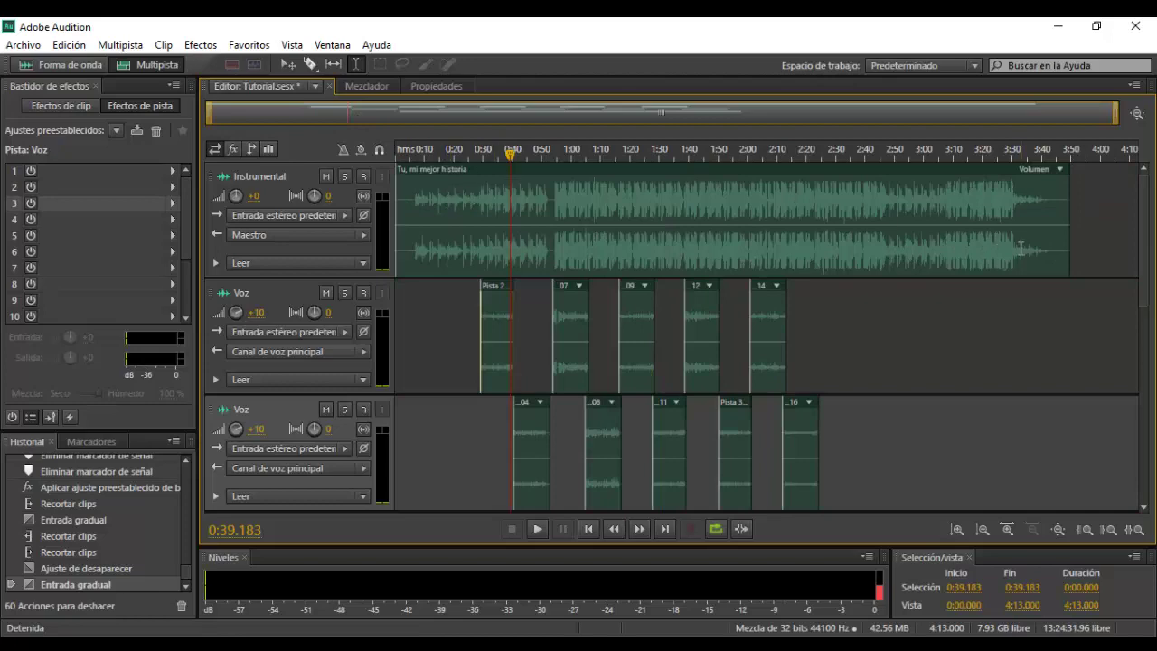
pyautogui.click(440, 250)
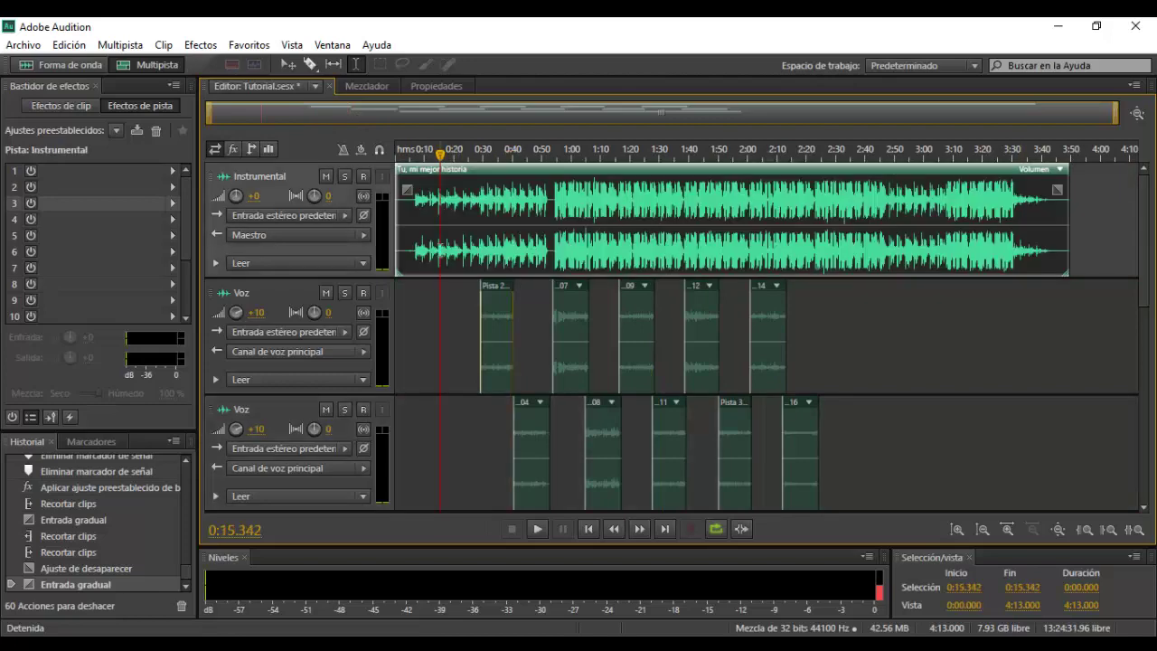
pyautogui.moveTo(929, 121); pyautogui.dragTo(605, 134)
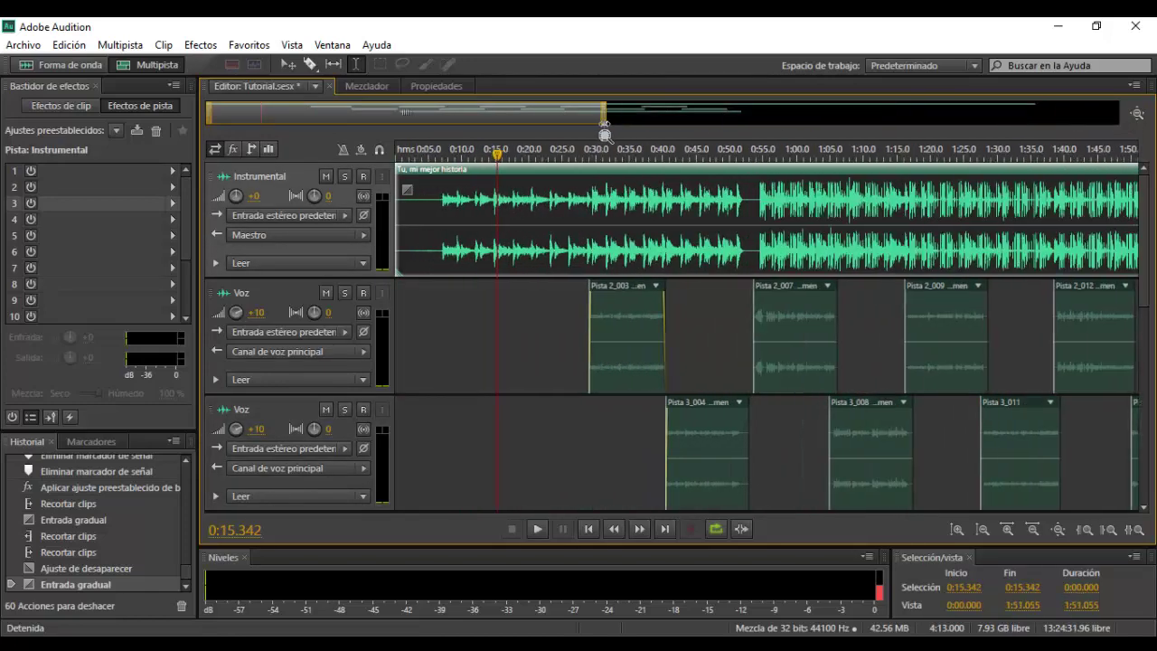
pyautogui.click(455, 220)
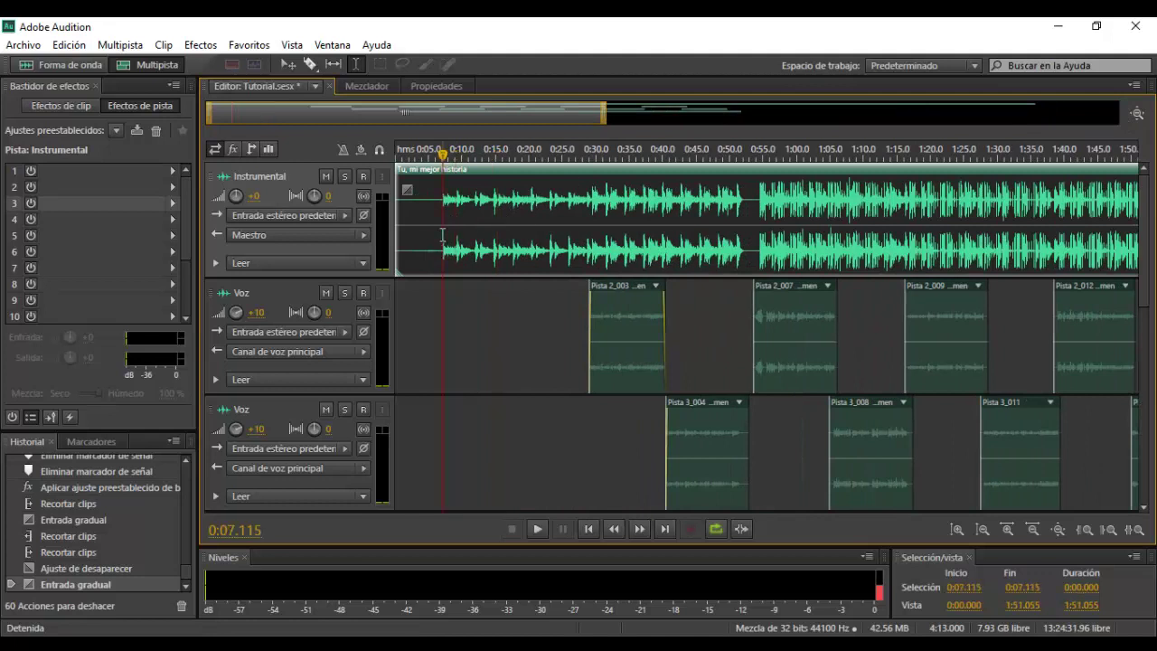
pyautogui.press('space')
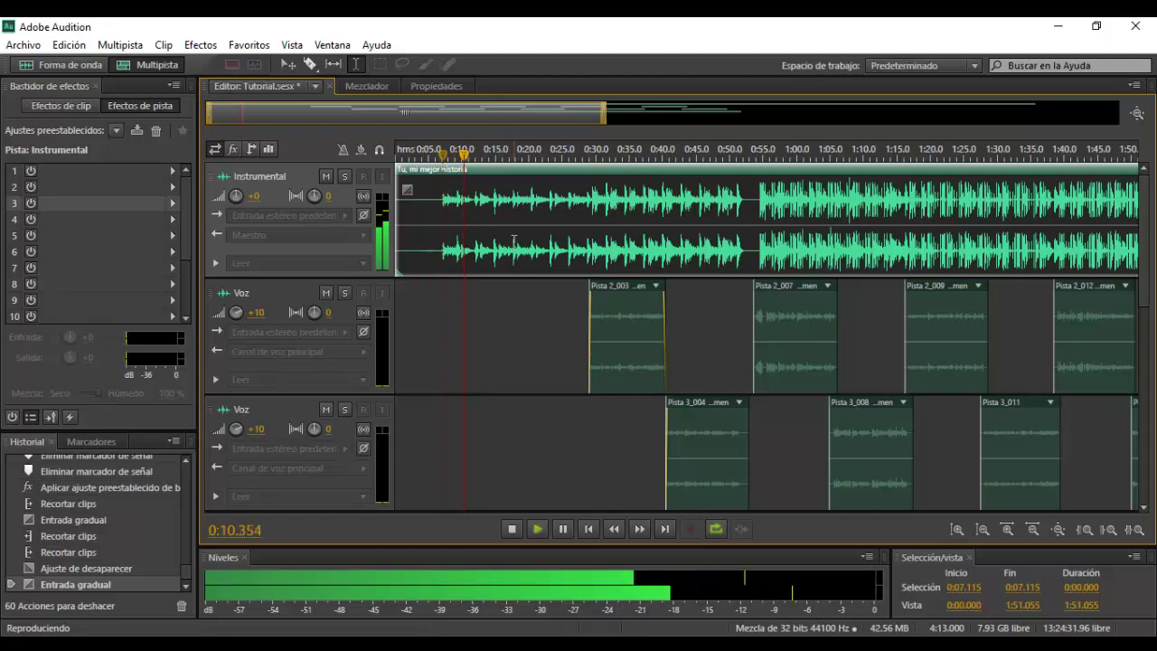
pyautogui.press('space')
pyautogui.press('space')
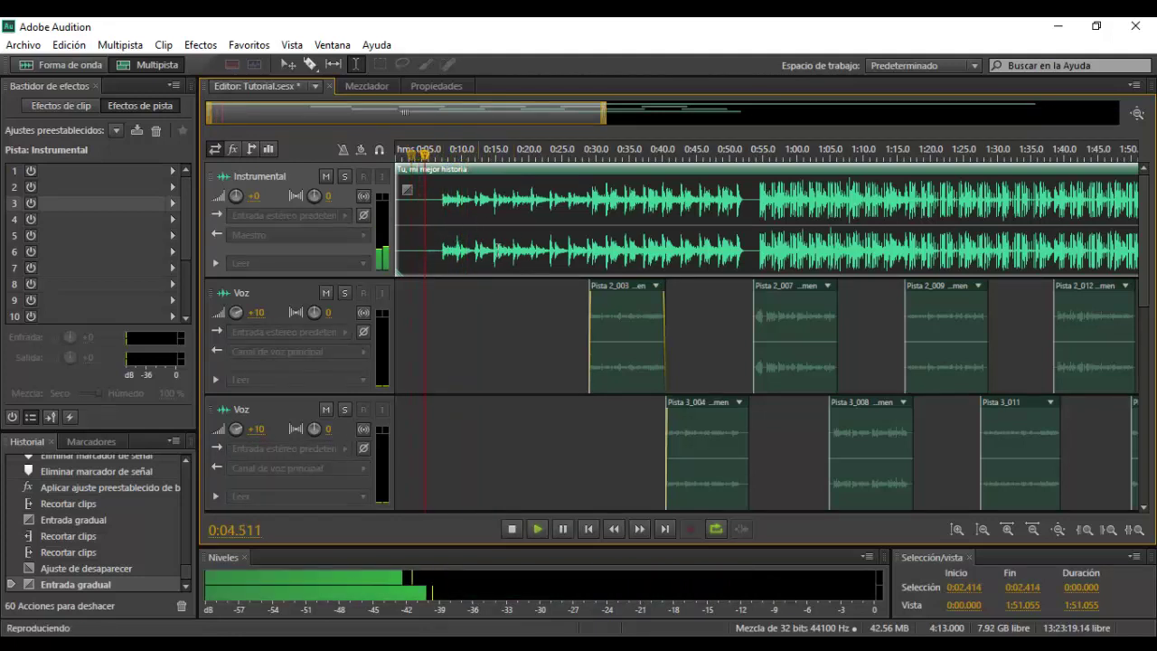
pyautogui.press('space')
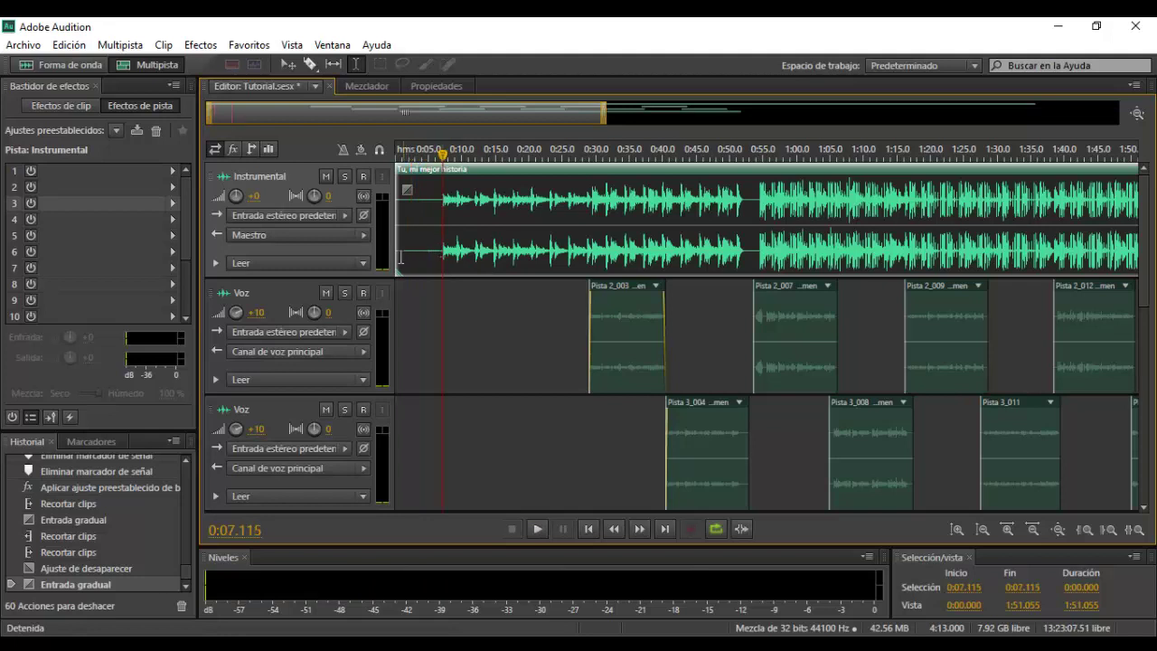
# Step: Trim the silent start of the Instrumental clip to about 0:07 and play it from there
pyautogui.moveTo(399, 257); pyautogui.dragTo(442, 257)
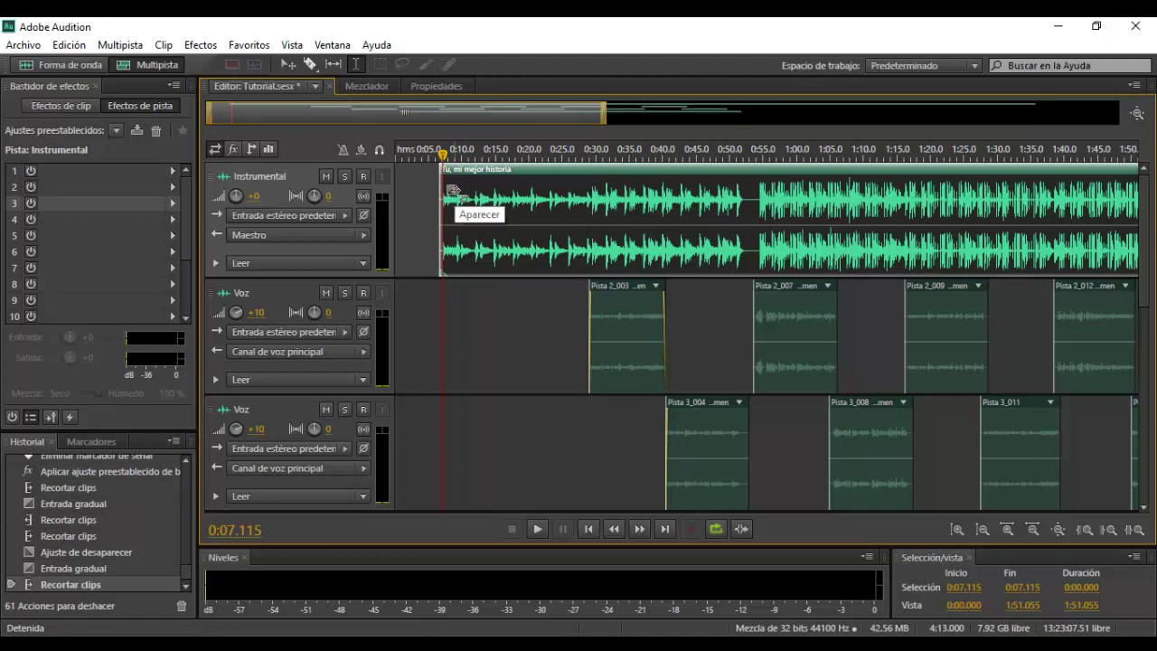
pyautogui.press('space')
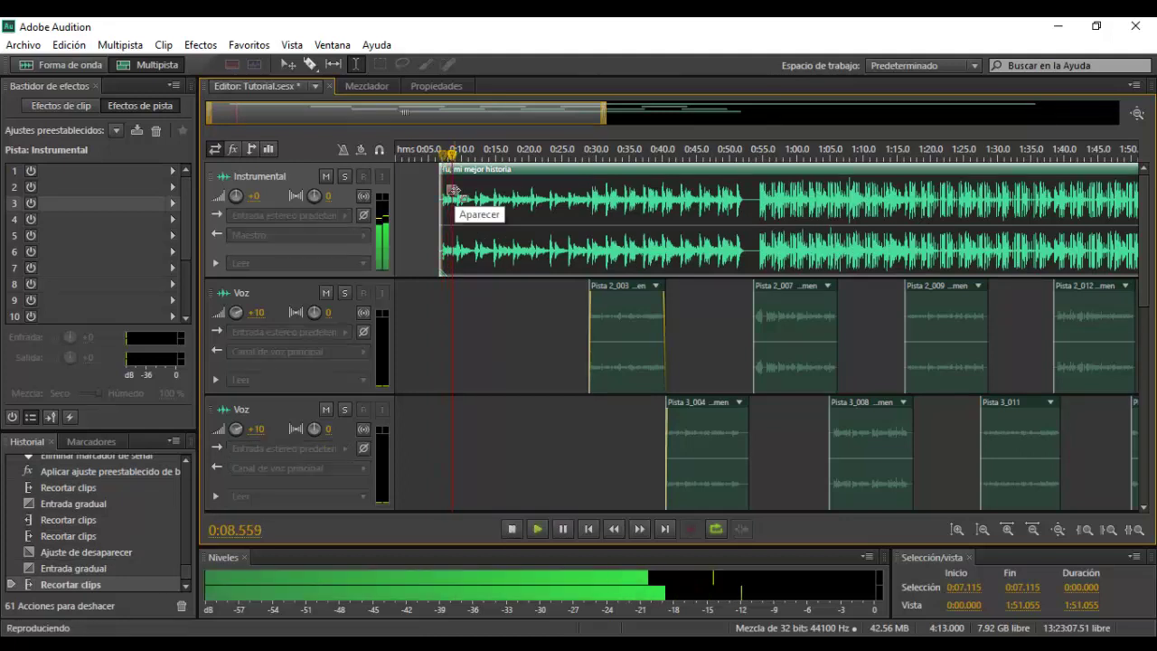
pyautogui.press('space')
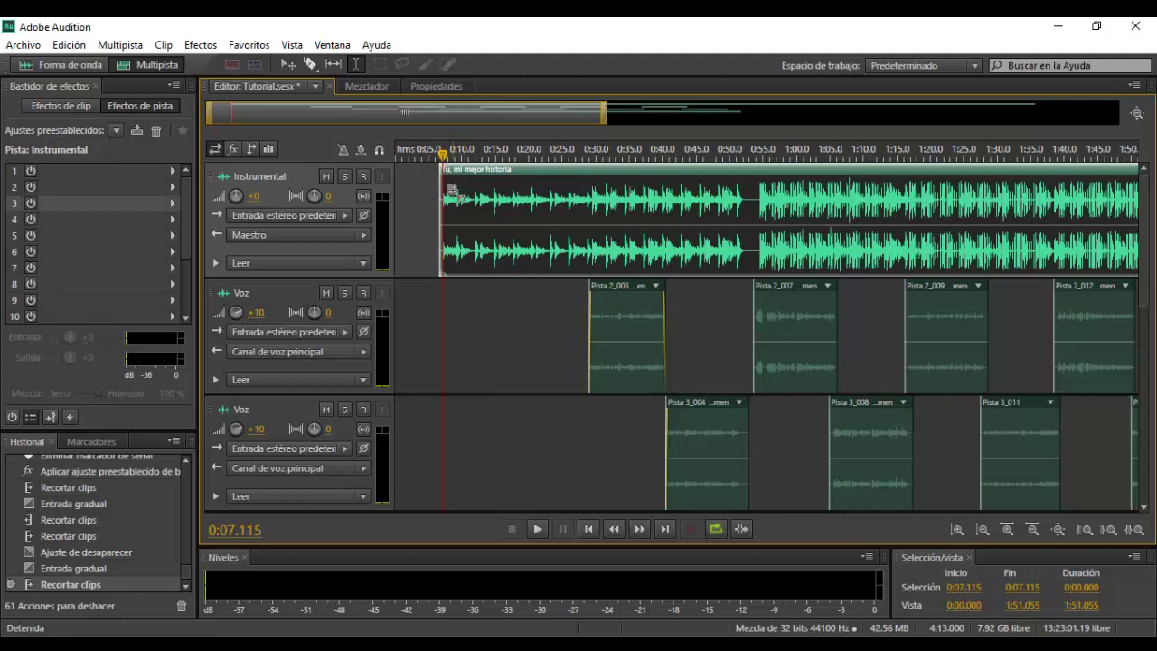
# Step: Add a cosine fade-in of about 12 seconds to the start of the Instrumental clip and play it
pyautogui.moveTo(454, 192)
pyautogui.mouseDown()
pyautogui.moveTo(744, 204)
pyautogui.moveTo(541, 204)
pyautogui.mouseUp()
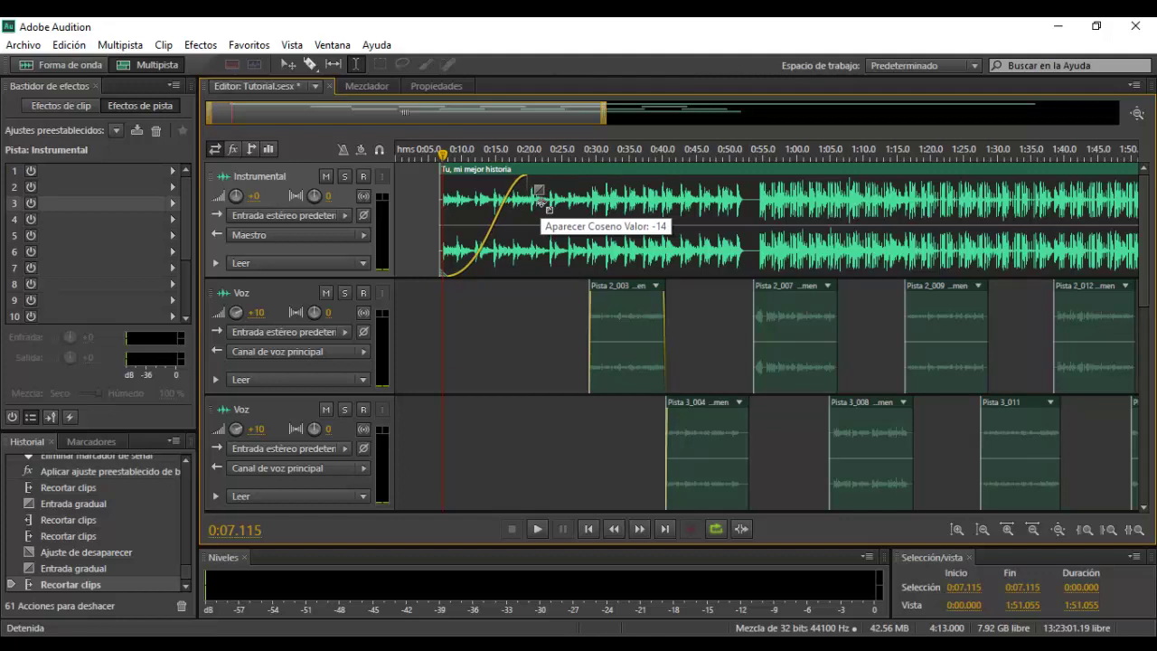
pyautogui.moveTo(543, 200)
pyautogui.mouseDown()
pyautogui.moveTo(534, 209)
pyautogui.moveTo(534, 181)
pyautogui.moveTo(535, 341)
pyautogui.moveTo(541, 100)
pyautogui.moveTo(541, 225)
pyautogui.moveTo(542, 206)
pyautogui.moveTo(523, 199)
pyautogui.moveTo(535, 190)
pyautogui.mouseUp()
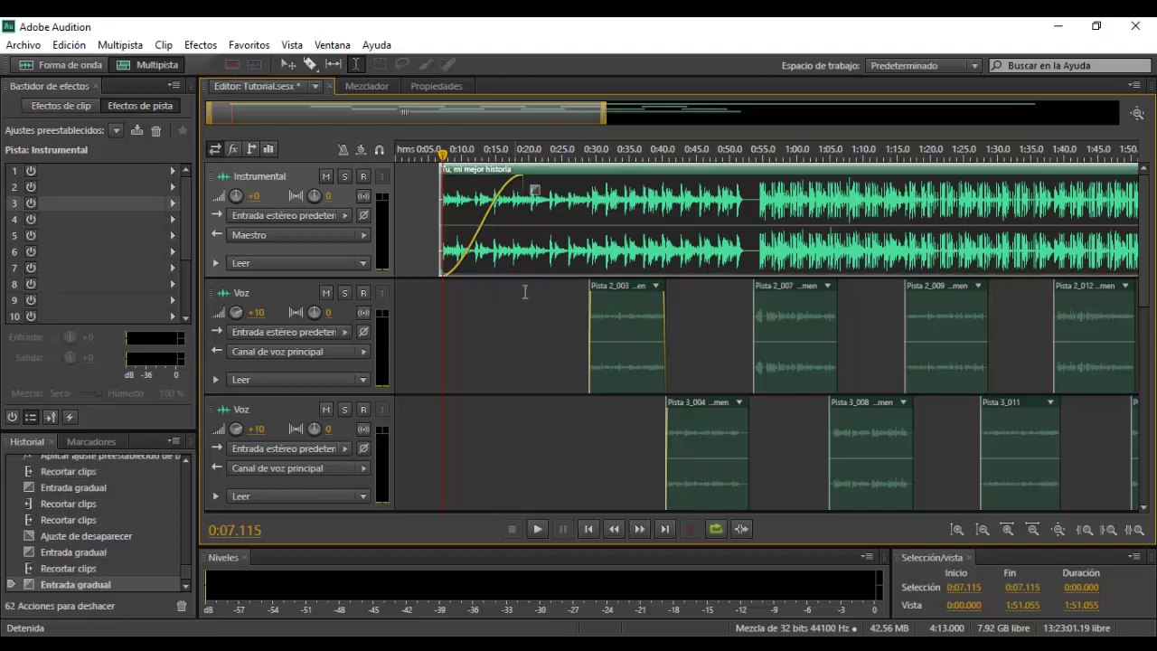
pyautogui.press('space')
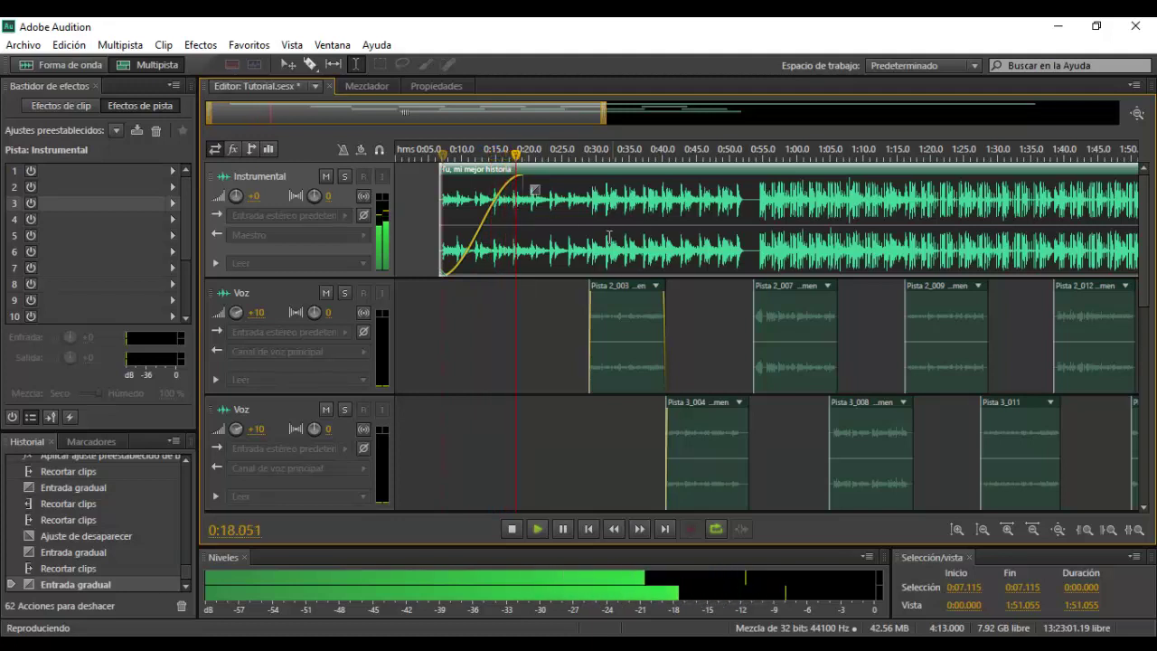
pyautogui.press('space')
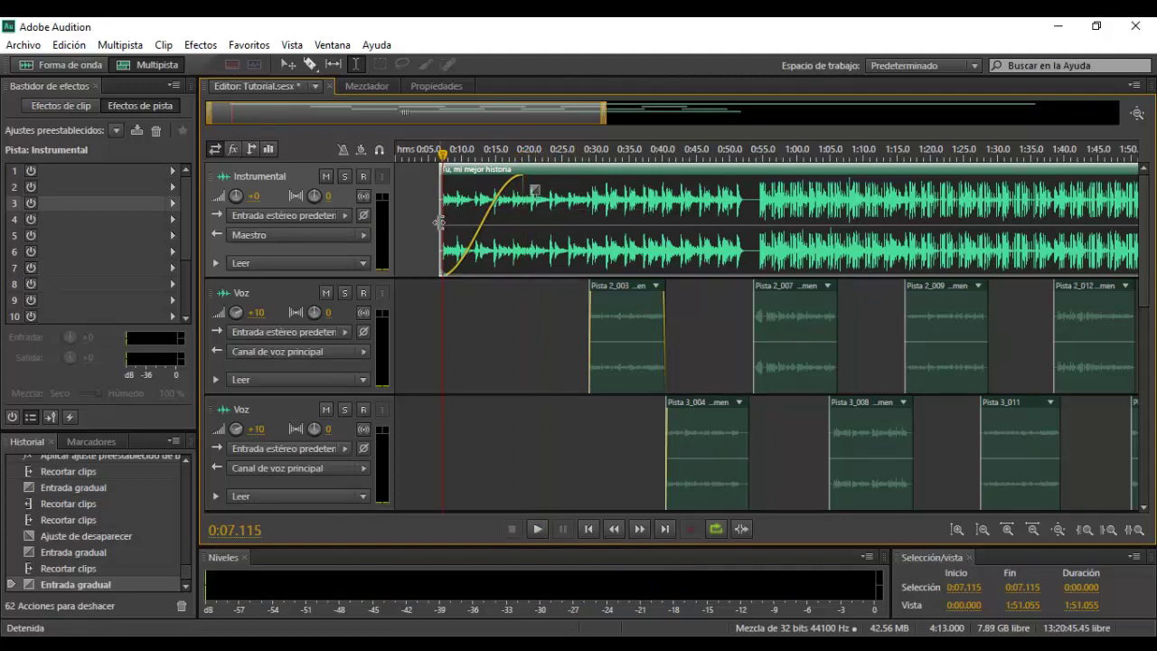
# Step: Extend the Instrumental clip back to its original start and remove its fade-in
pyautogui.moveTo(439, 224); pyautogui.dragTo(380, 223)
pyautogui.moveTo(535, 190); pyautogui.dragTo(389, 233)
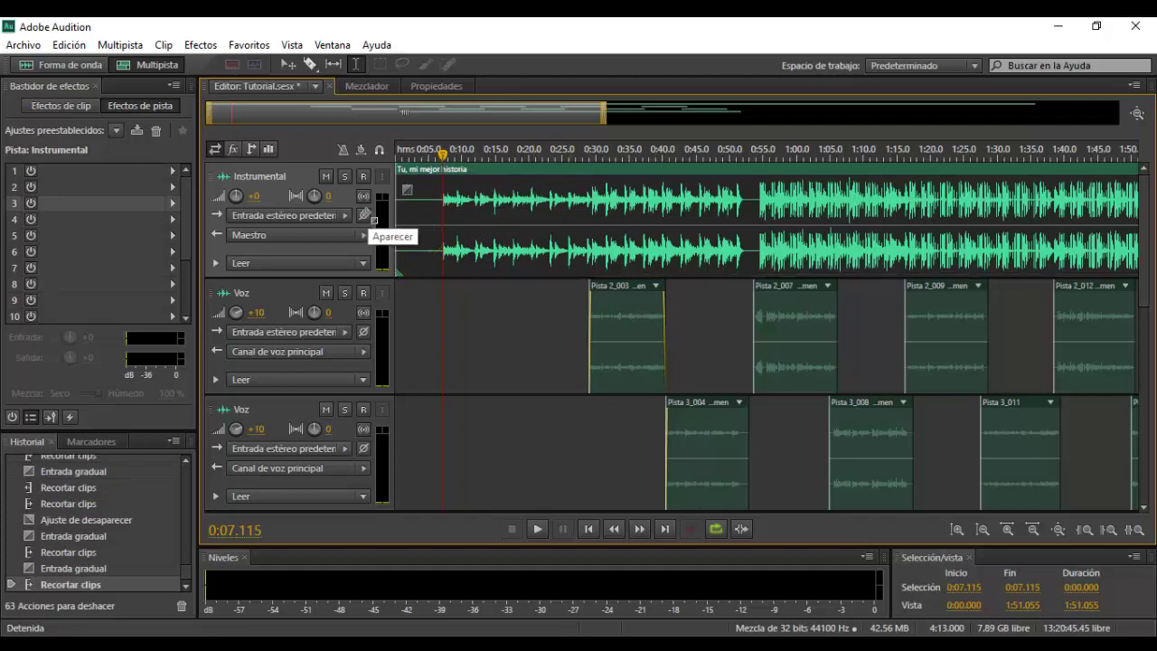
# Step: Shift the Pista 2_014 clip slightly along the upper Voz track and undo both clip moves
pyautogui.moveTo(552, 114); pyautogui.dragTo(754, 114)
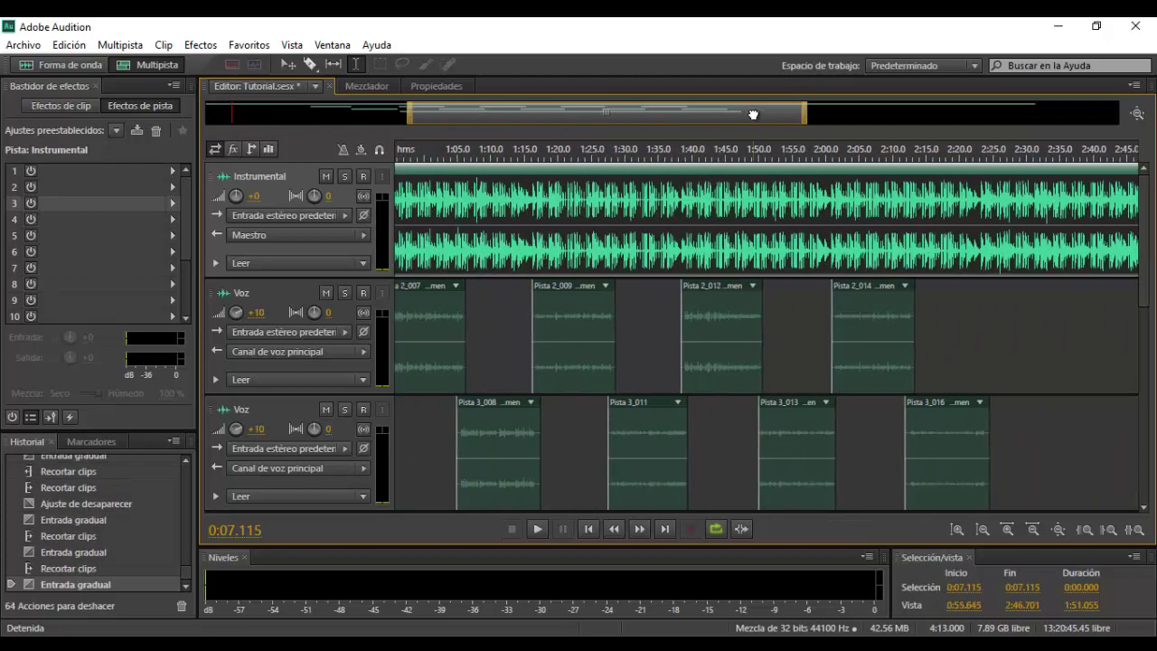
pyautogui.doubleClick(753, 112)
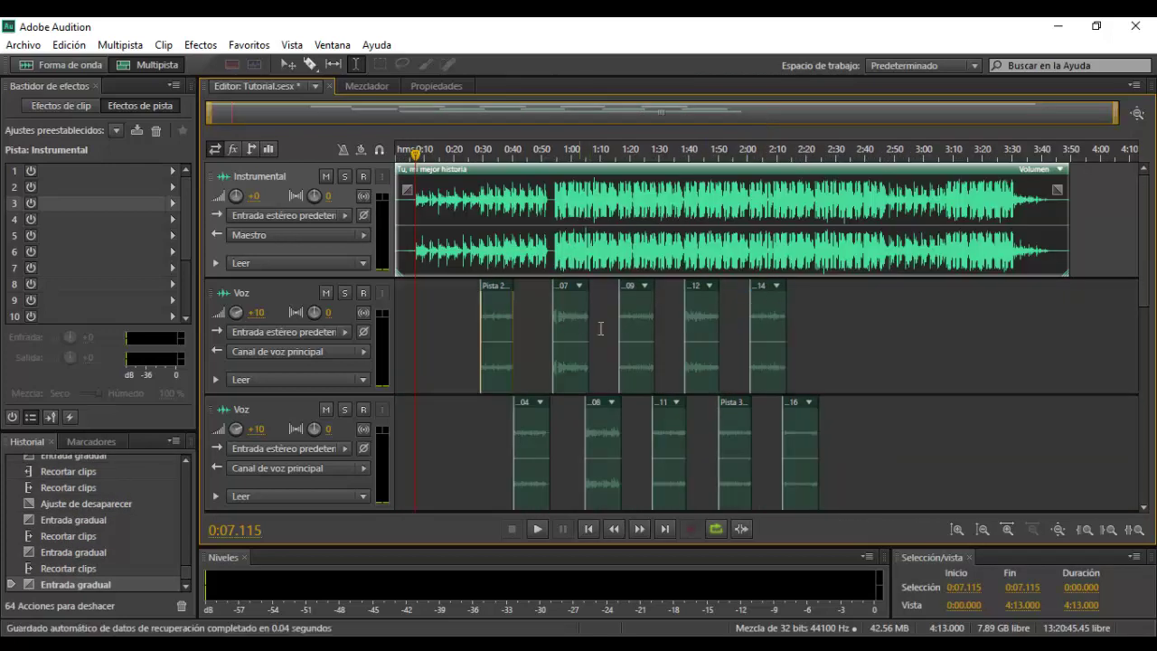
pyautogui.click(747, 316)
pyautogui.click(761, 314)
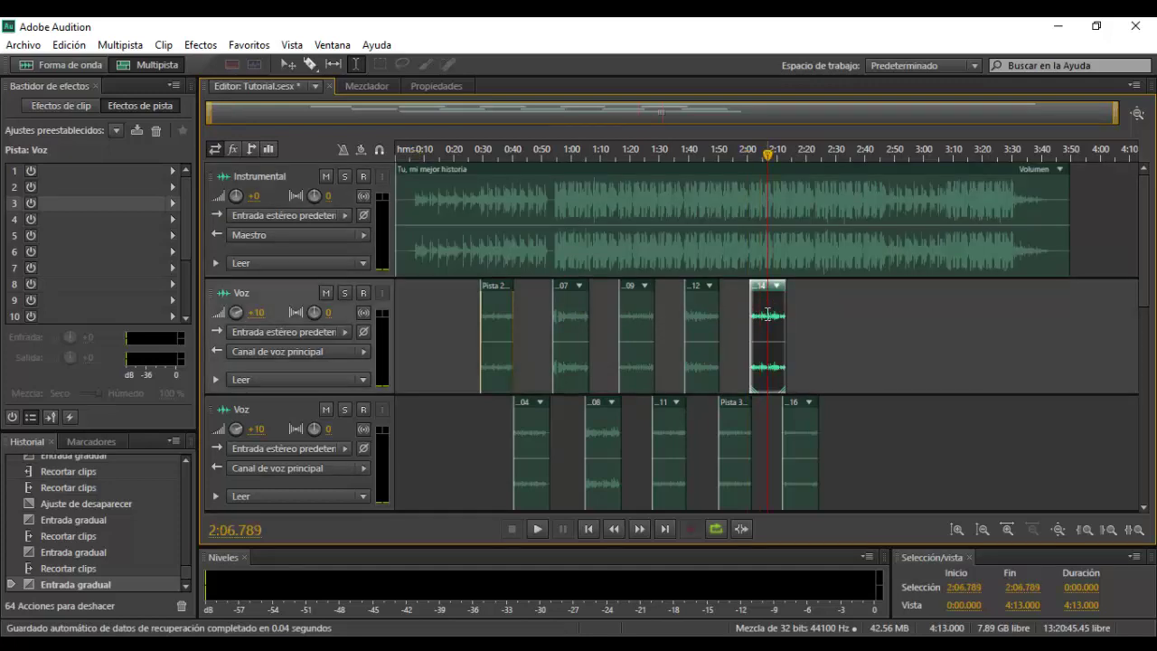
pyautogui.doubleClick(767, 308)
pyautogui.click(155, 64)
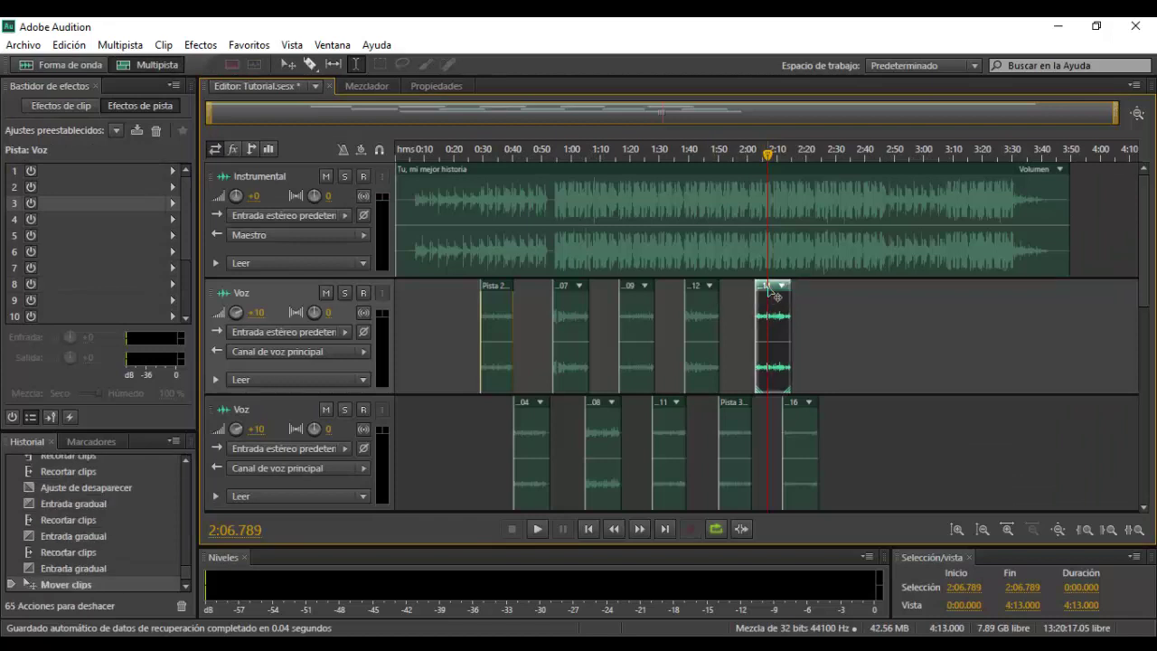
pyautogui.moveTo(768, 302)
pyautogui.mouseDown()
pyautogui.moveTo(755, 300)
pyautogui.moveTo(767, 305)
pyautogui.mouseUp()
pyautogui.hotkey('ctrl', 'z')
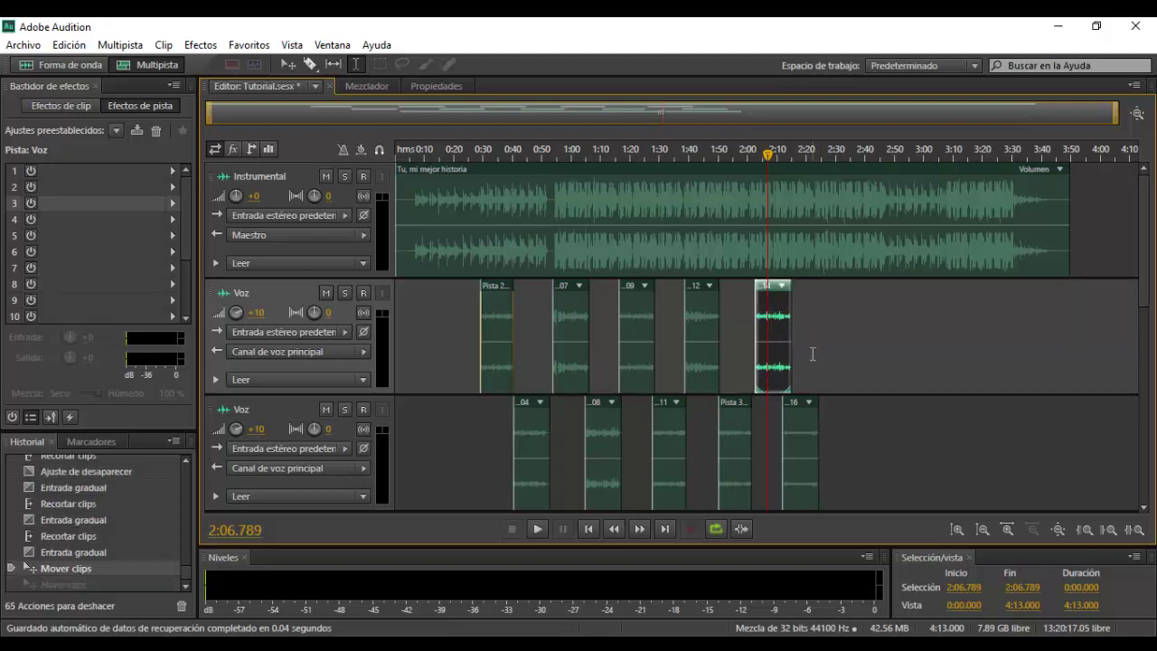
pyautogui.hotkey('ctrl', 'z')
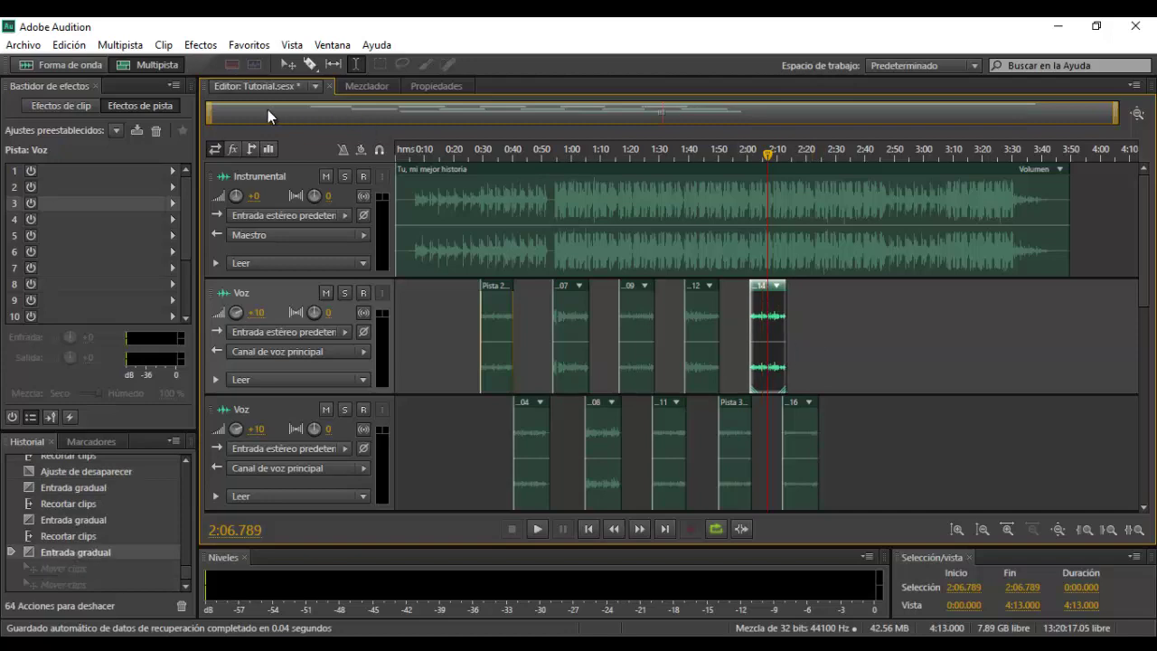
# Step: Lock the Pista 2_014 clip in time on the upper Voz track
pyautogui.moveTo(210, 118); pyautogui.dragTo(554, 119)
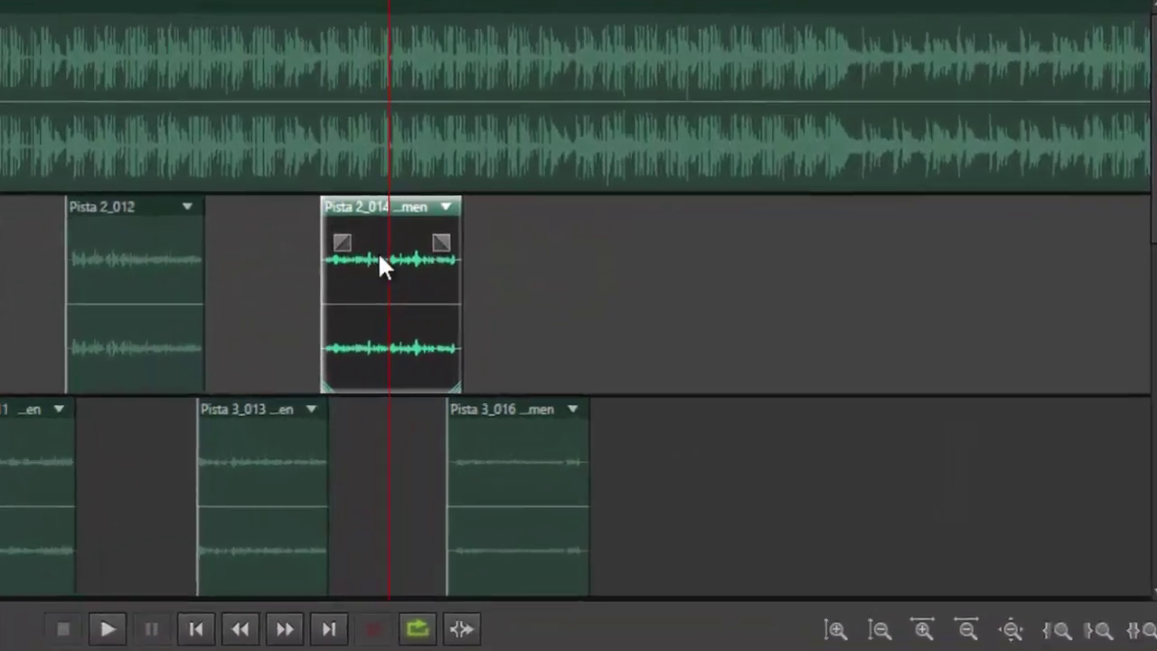
pyautogui.rightClick(695, 312)
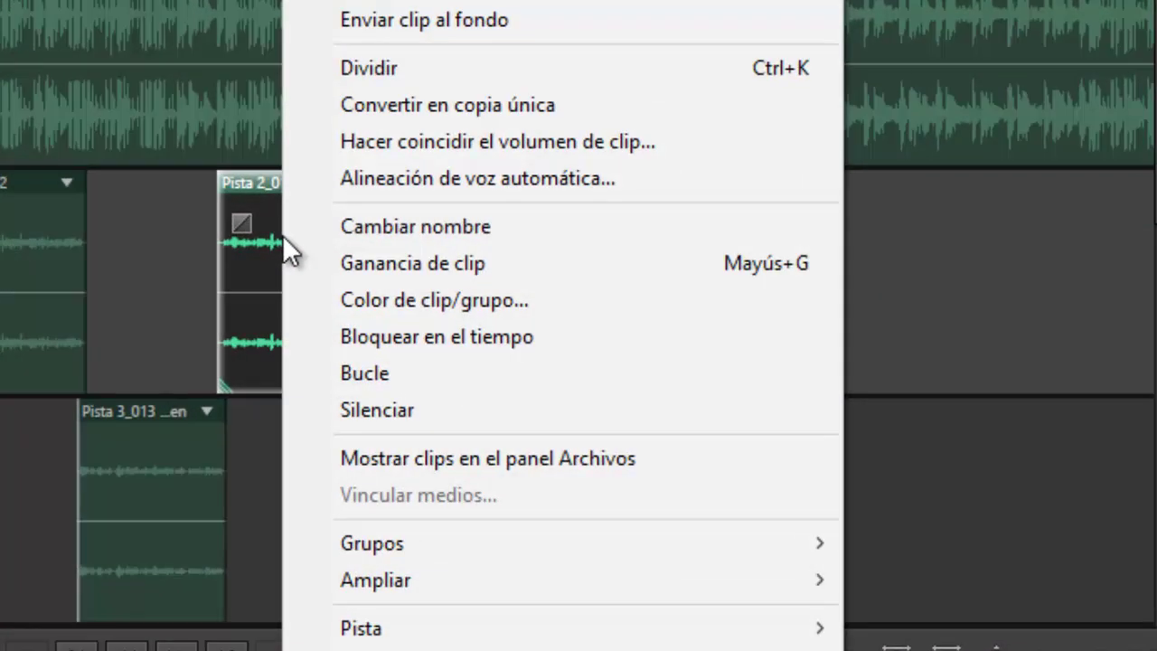
pyautogui.click(404, 338)
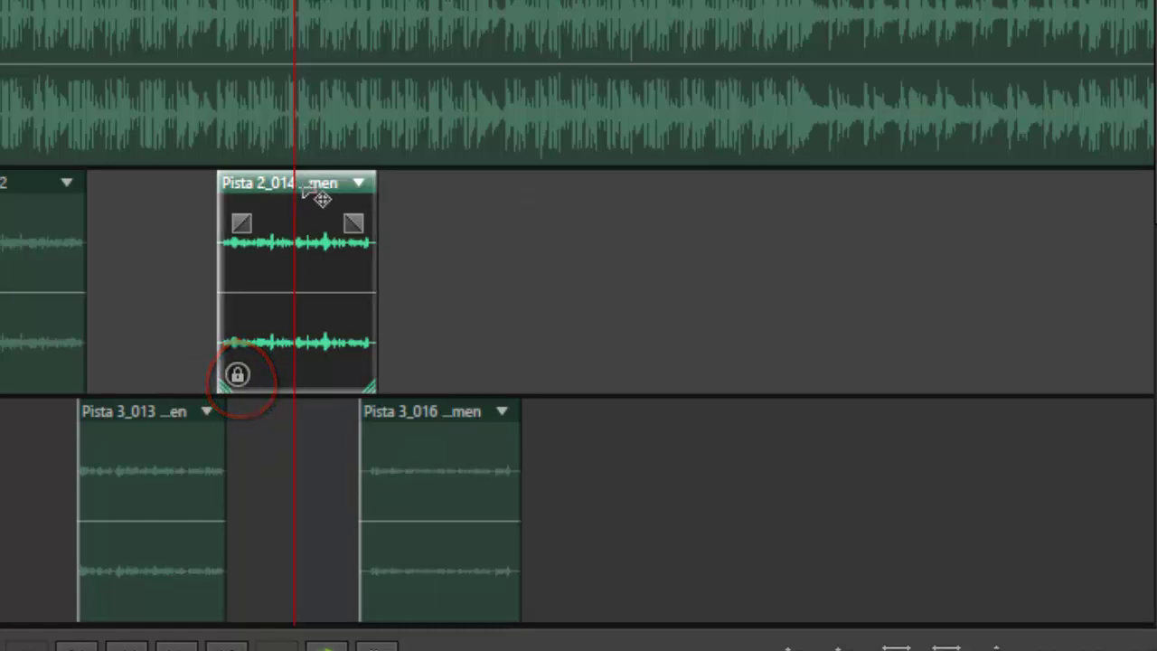
# Step: Try to move the locked Pista 2_014 clip and shift the unlocked Pista 2_012 clip slightly earlier
pyautogui.rightClick(612, 181)
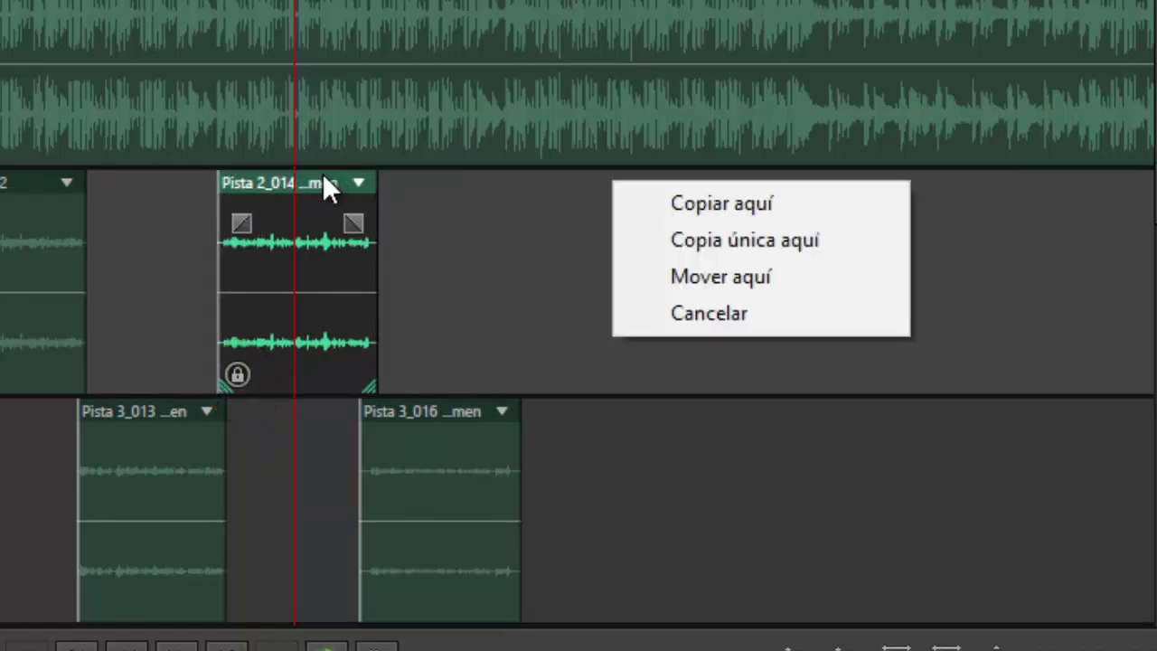
pyautogui.click(360, 185)
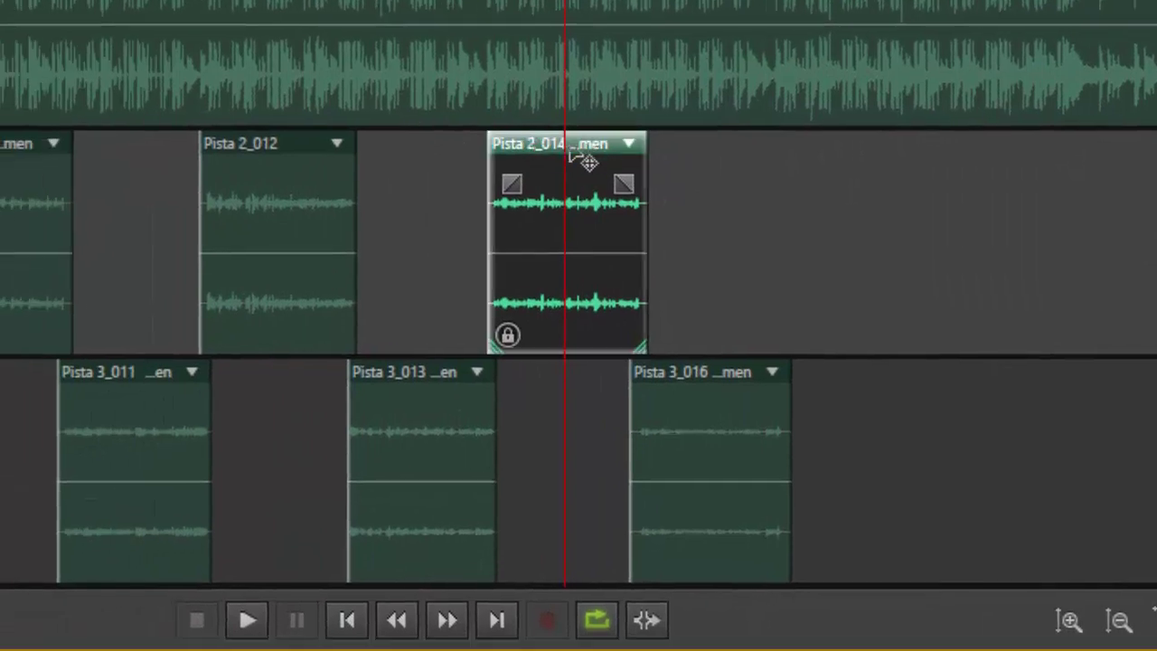
pyautogui.moveTo(301, 147); pyautogui.dragTo(140, 172)
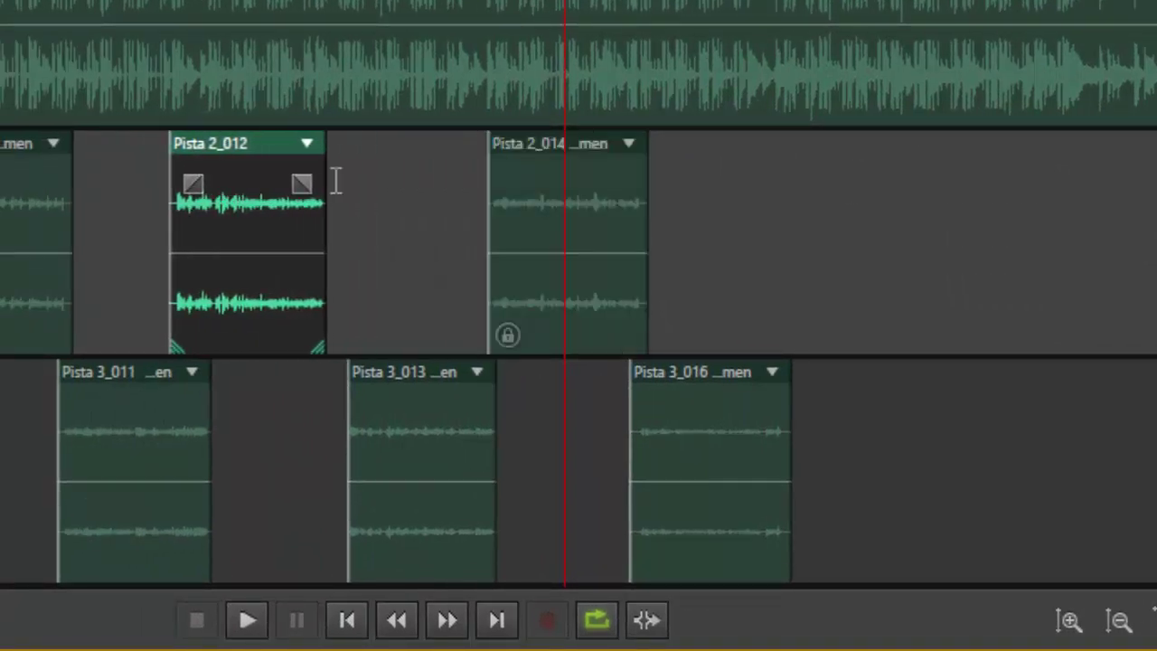
# Step: Briefly play from inside the locked Pista 2_014 clip and try again to move it on its track
pyautogui.click(557, 164)
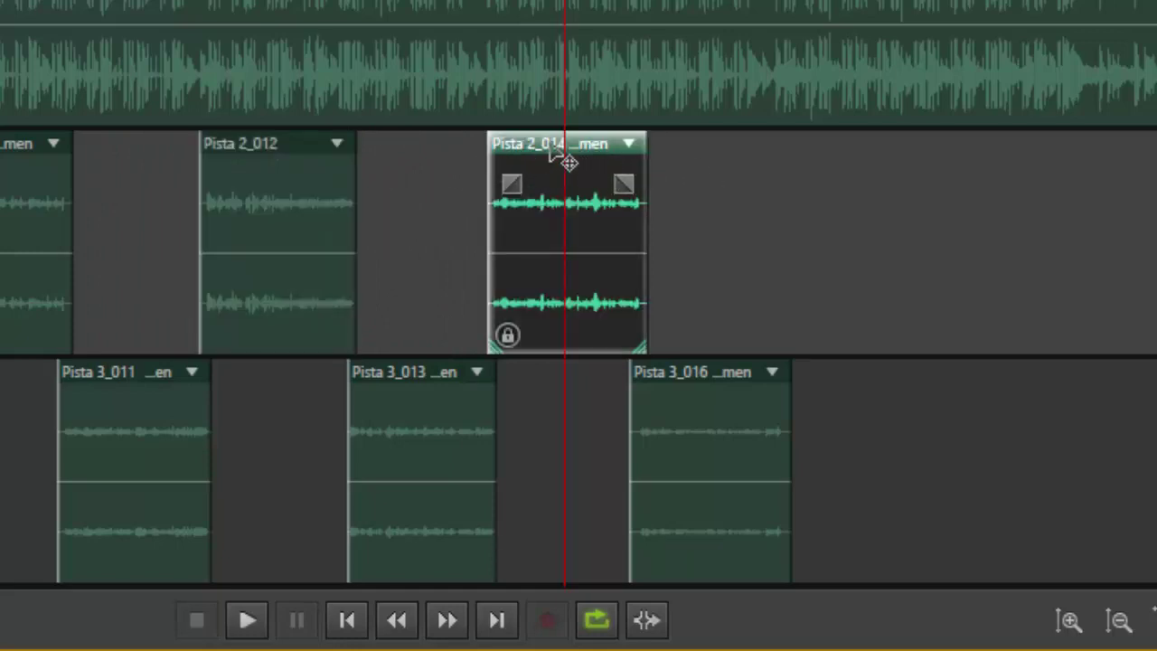
pyautogui.click(579, 161)
pyautogui.press('space')
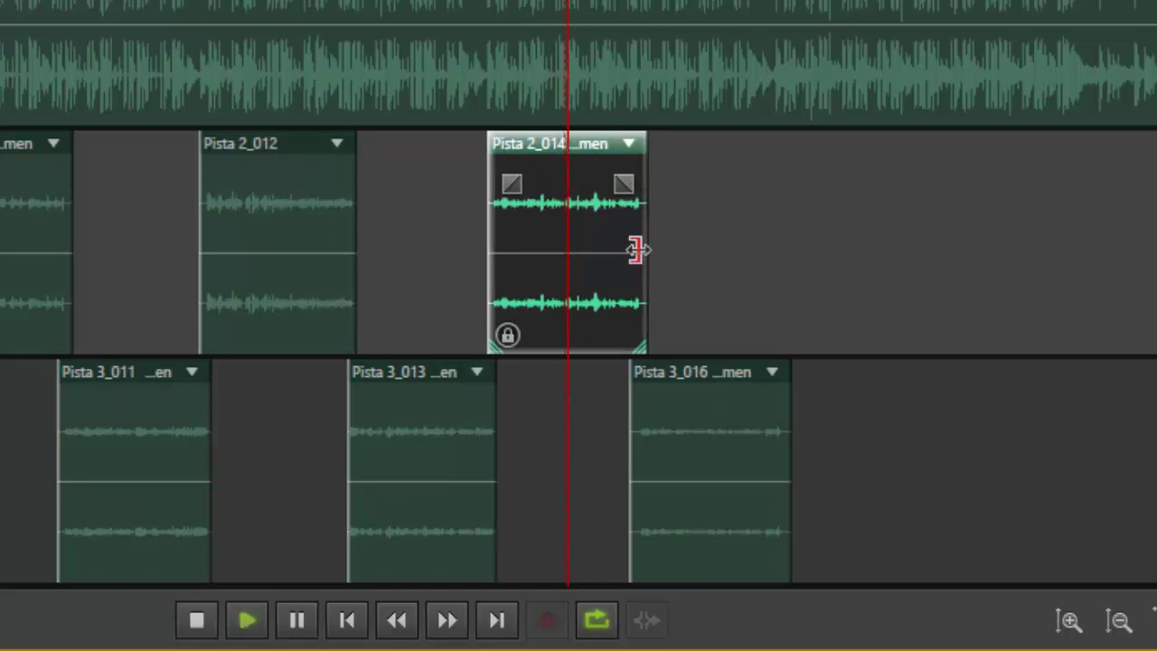
pyautogui.press('space')
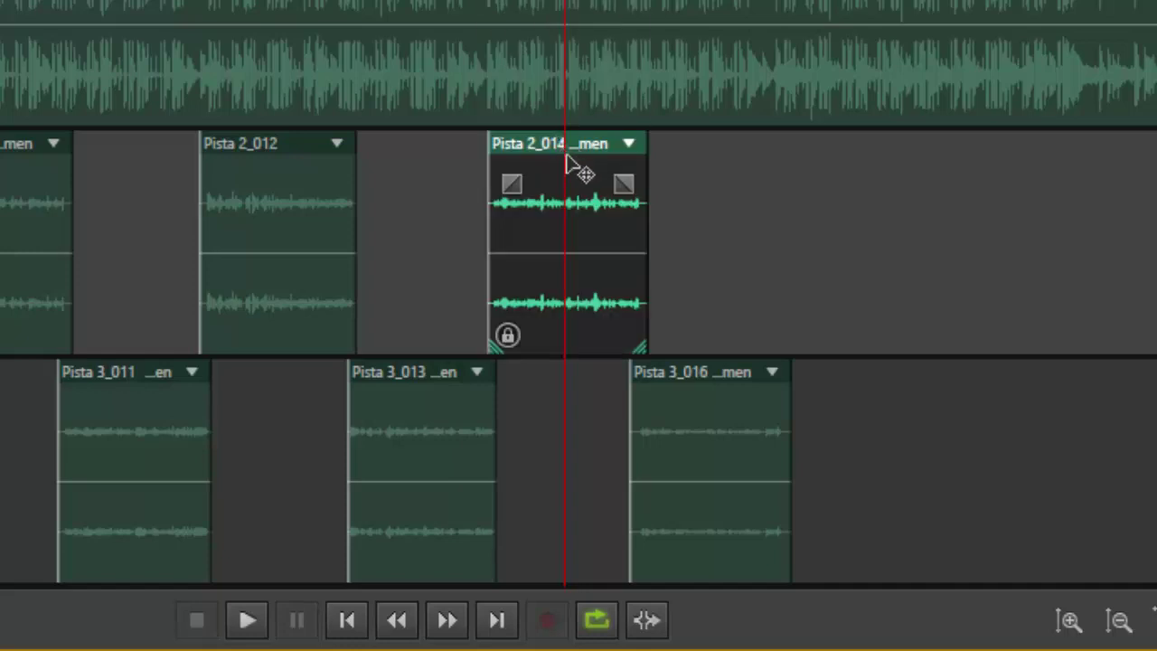
pyautogui.moveTo(574, 171); pyautogui.dragTo(588, 213)
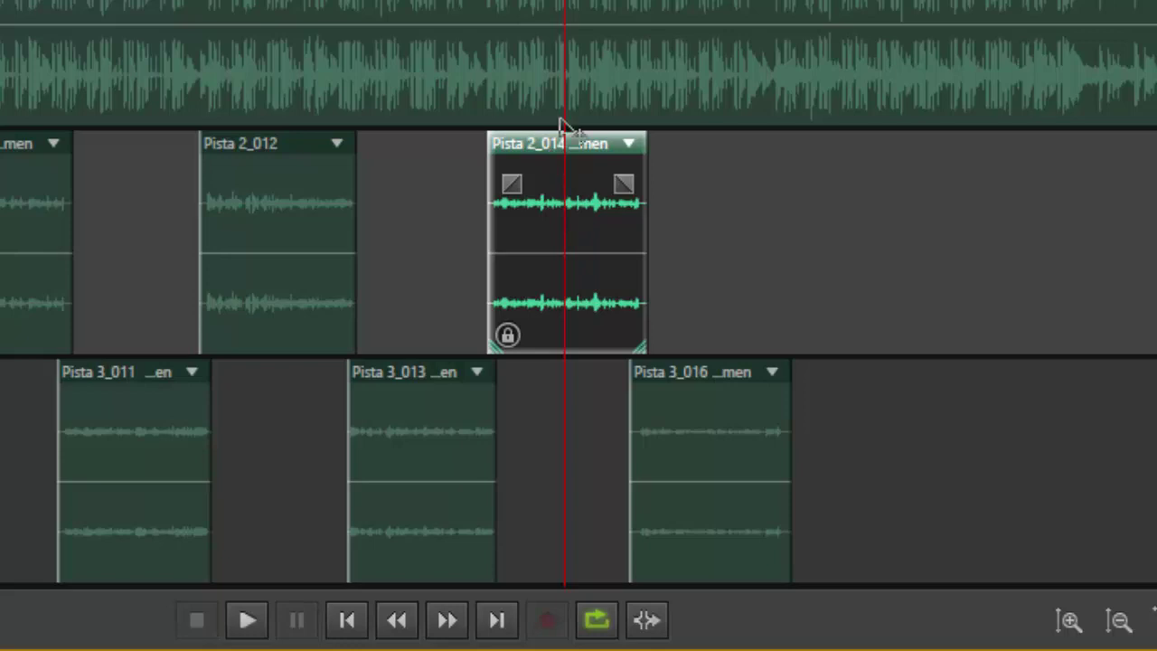
pyautogui.moveTo(590, 324); pyautogui.dragTo(603, 165)
# Step: Slide the audio content within the Pista 2_007 clip earlier and back with the Slip tool
pyautogui.click(826, 192)
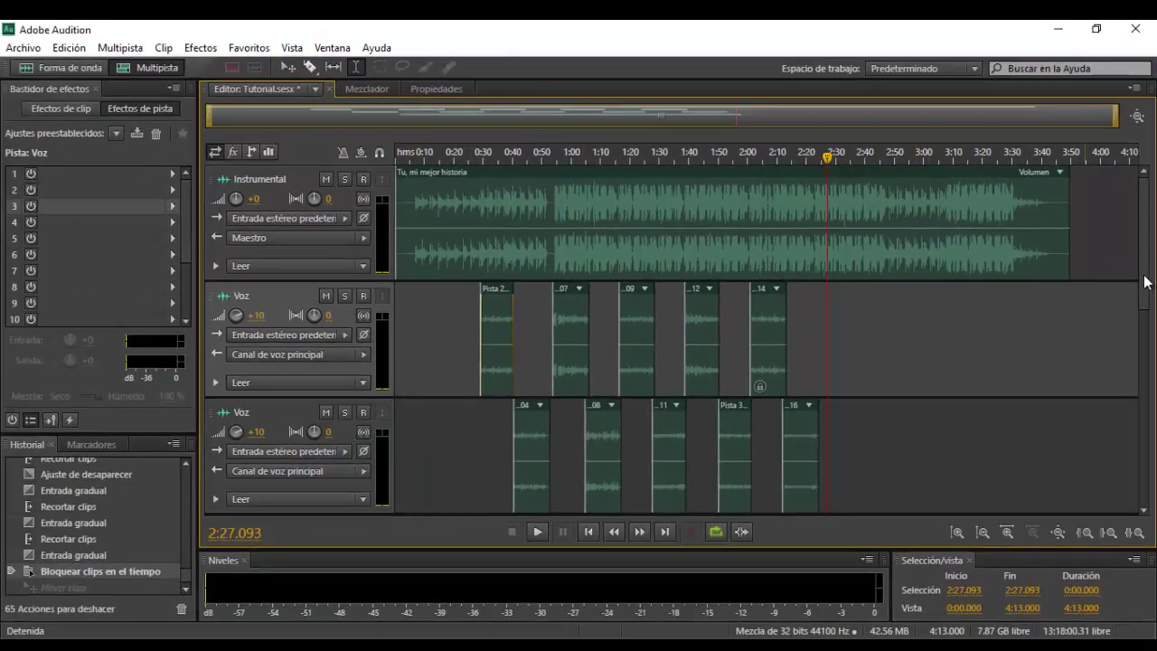
pyautogui.scroll(-2, 1146, 271)
pyautogui.scroll(2, 1146, 271)
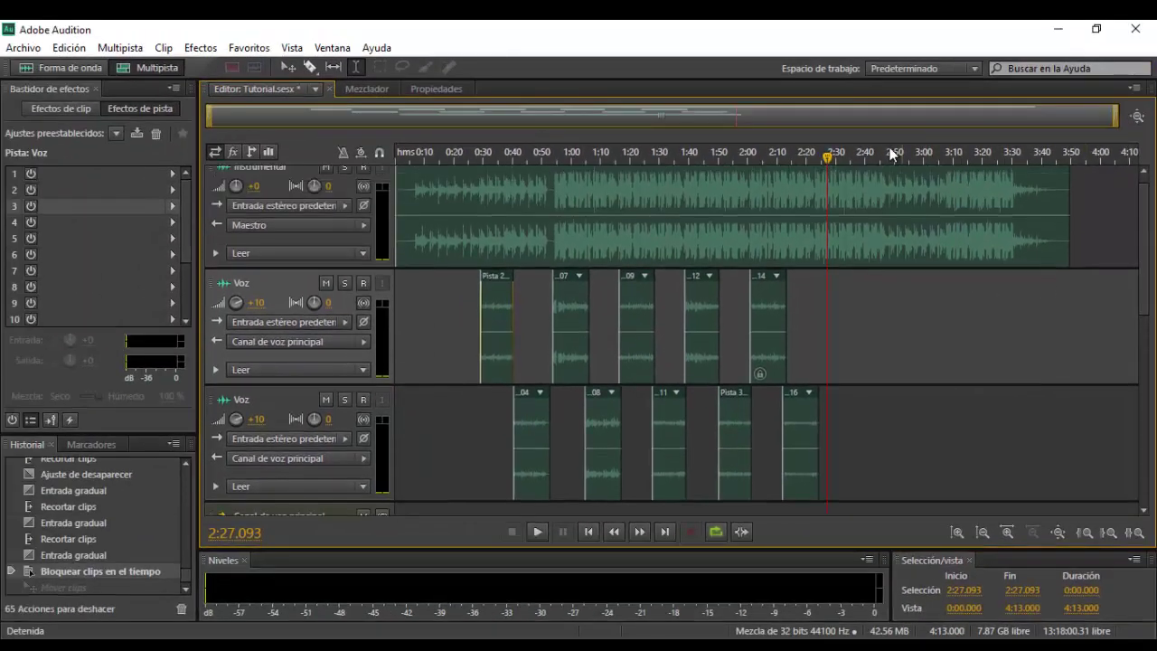
pyautogui.moveTo(1117, 116); pyautogui.dragTo(693, 114)
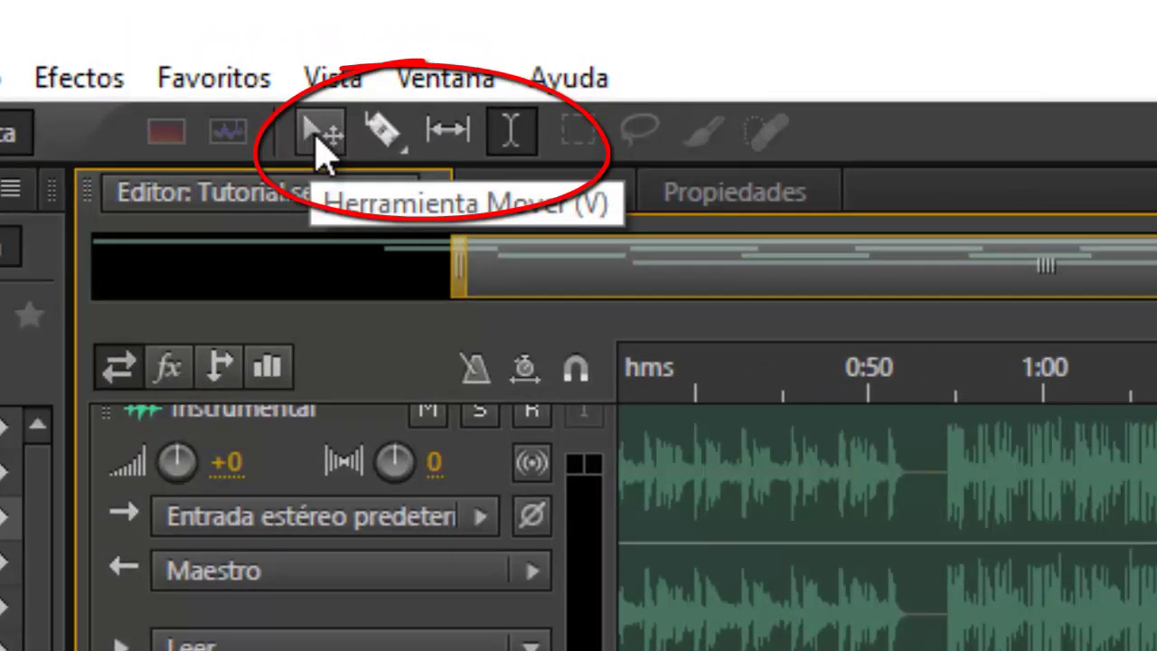
pyautogui.click(319, 135)
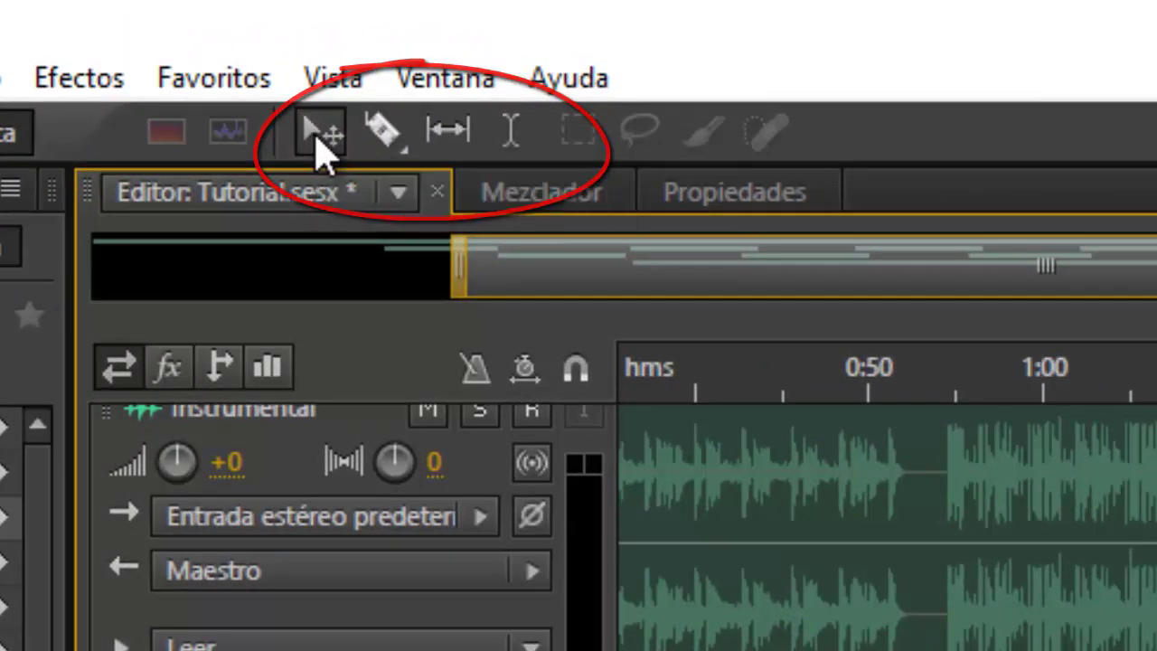
pyautogui.click(446, 136)
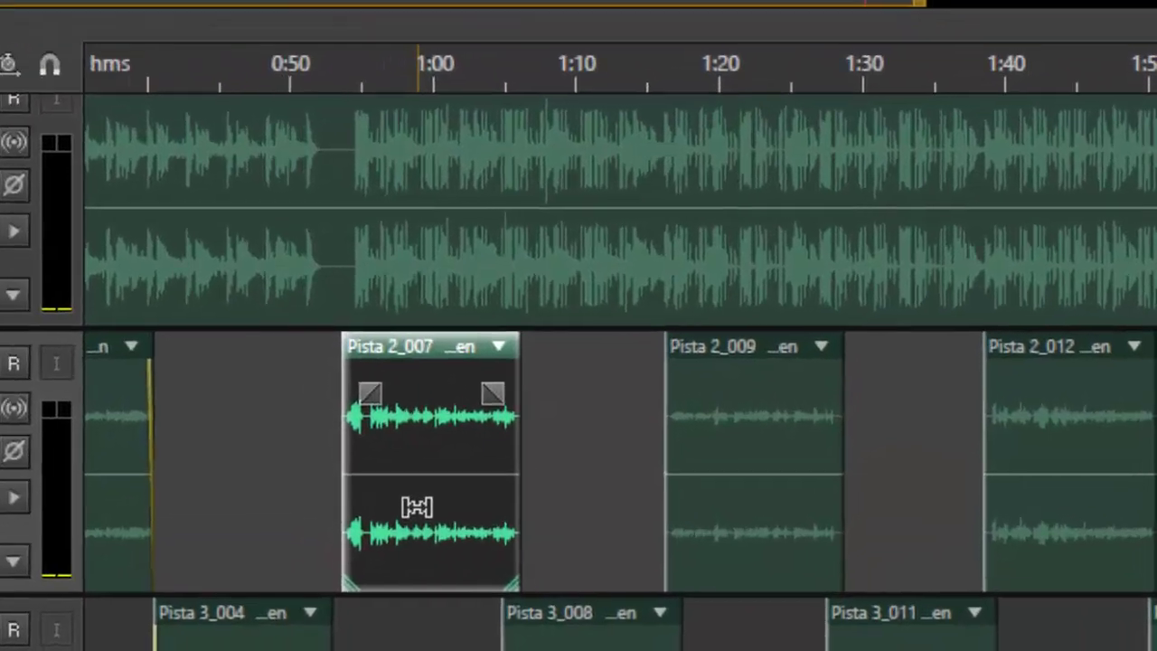
pyautogui.moveTo(417, 507); pyautogui.dragTo(323, 523)
pyautogui.moveTo(127, 493); pyautogui.dragTo(237, 506)
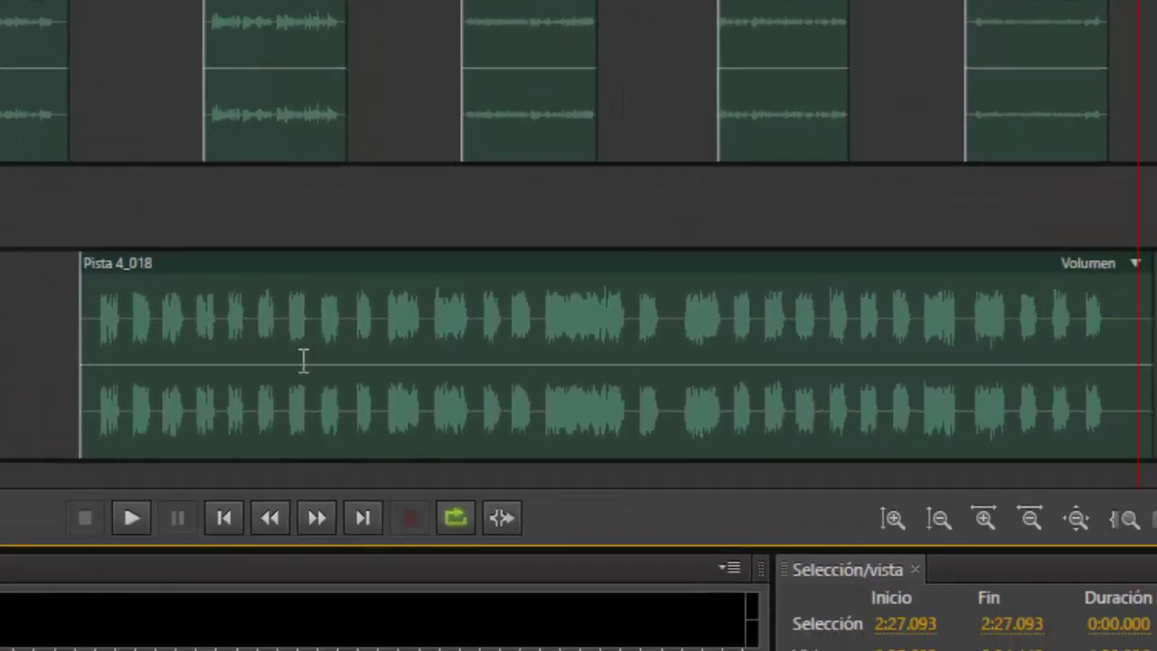
# Step: Try splitting the Pista 4_018 clip after its first phrase and slipping its audio content, and undo the changes
pyautogui.click(302, 361)
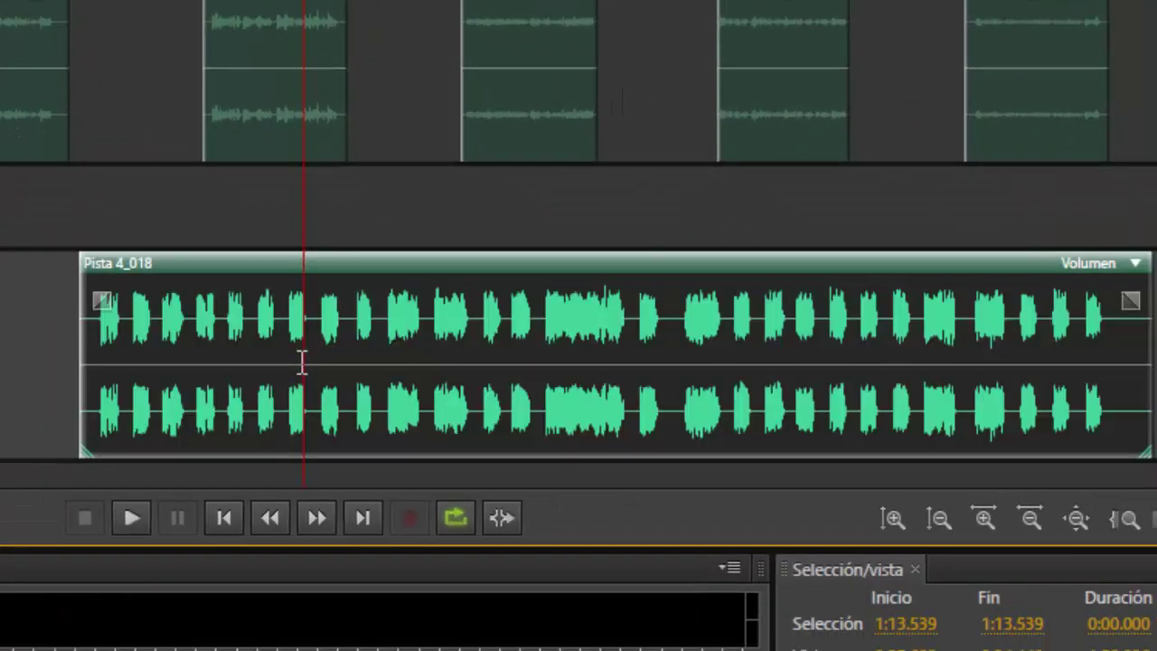
pyautogui.click(93, 215)
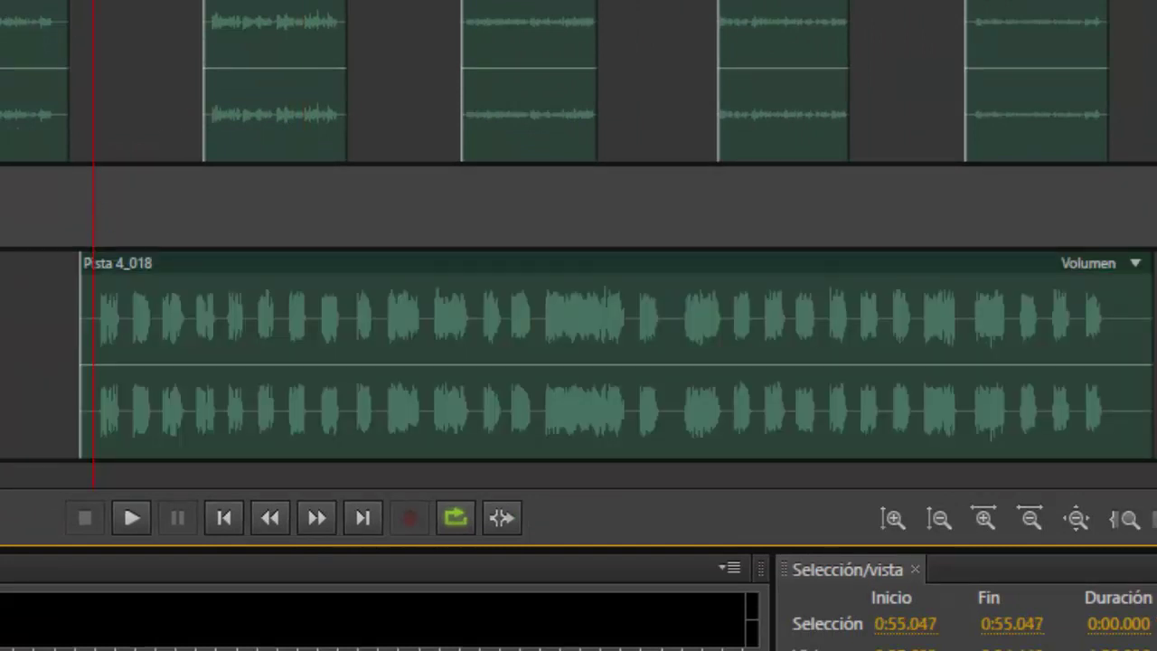
pyautogui.click(128, 286)
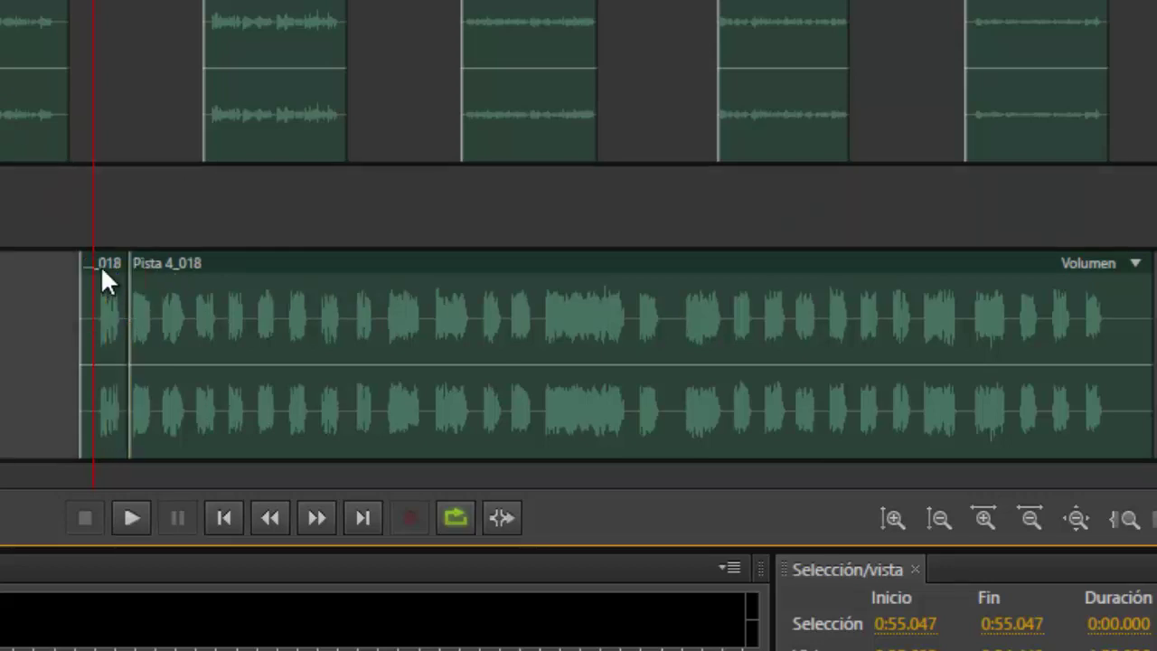
pyautogui.moveTo(102, 271); pyautogui.dragTo(136, 226)
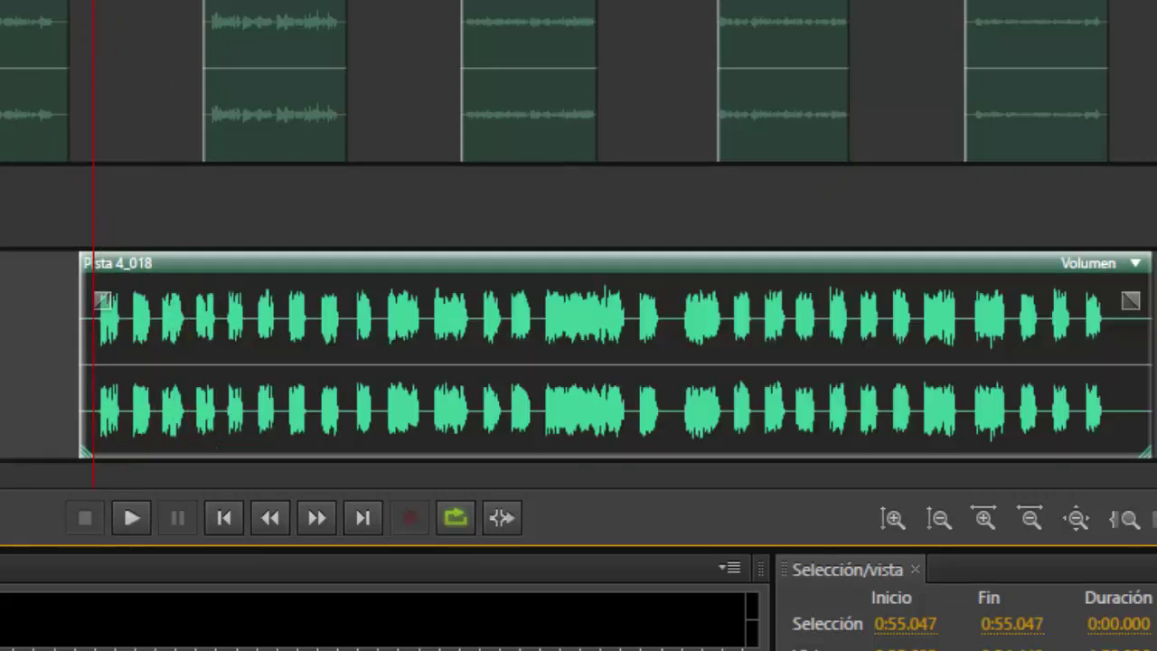
pyautogui.moveTo(168, 400); pyautogui.dragTo(317, 400)
pyautogui.hotkey('ctrl', 'z')
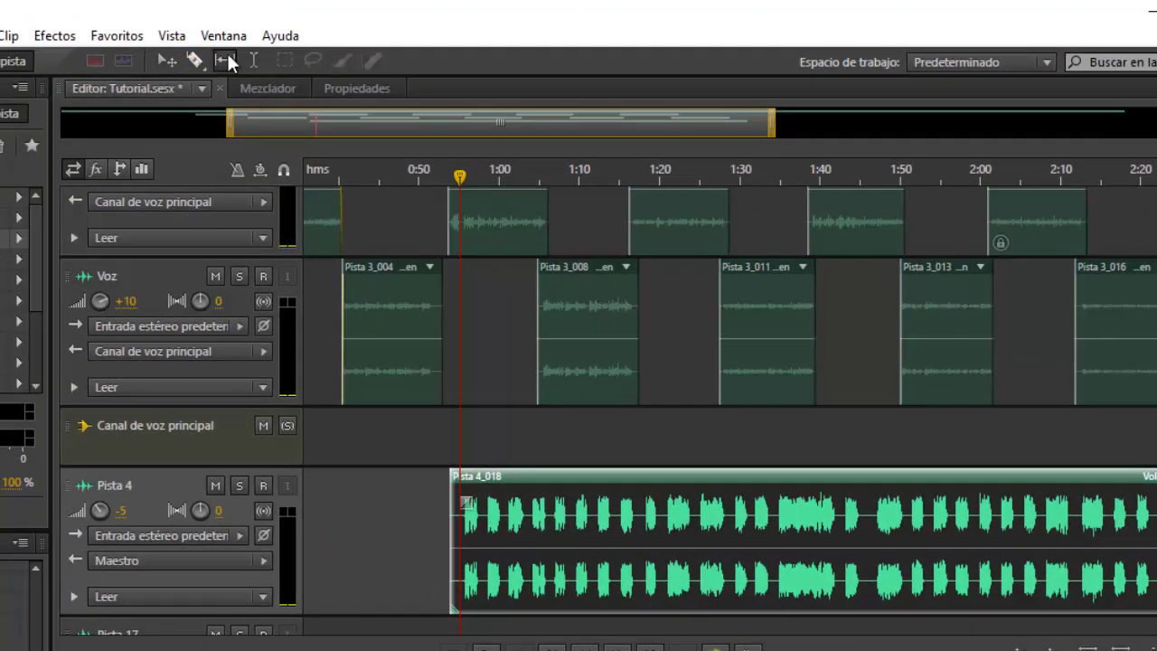
# Step: Select the Pista 3_008, Pista 3_011 and Pista 3_013 clips one after another with the Time Selection tool
pyautogui.click(577, 370)
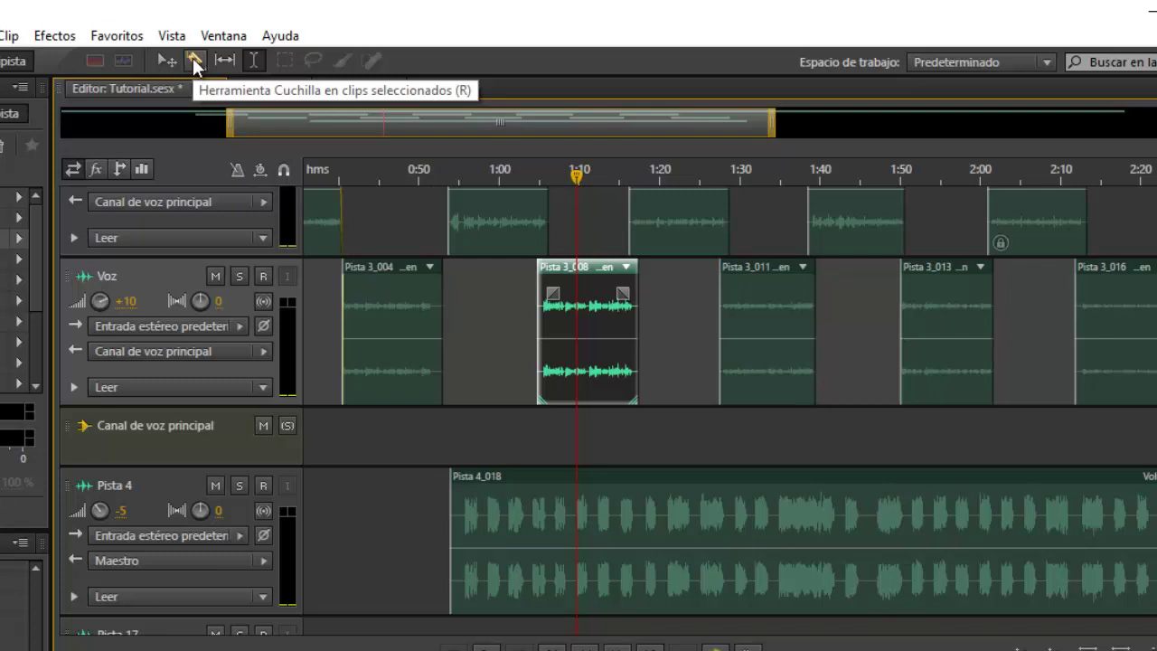
pyautogui.press('t')
pyautogui.click(489, 364)
pyautogui.click(740, 372)
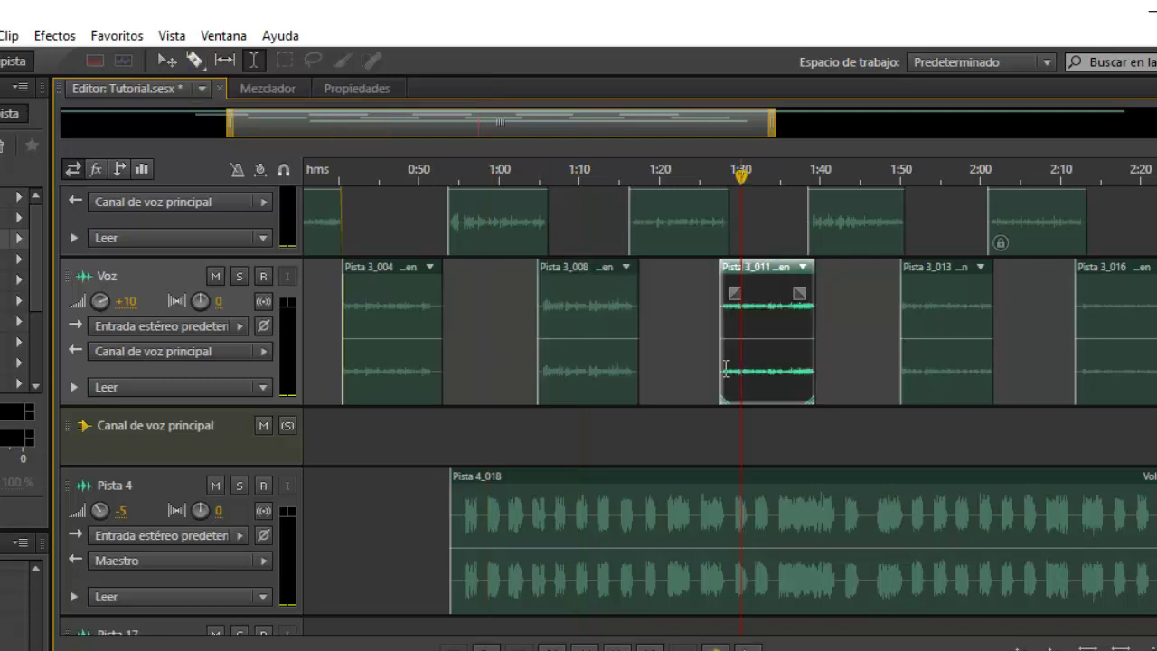
pyautogui.click(941, 381)
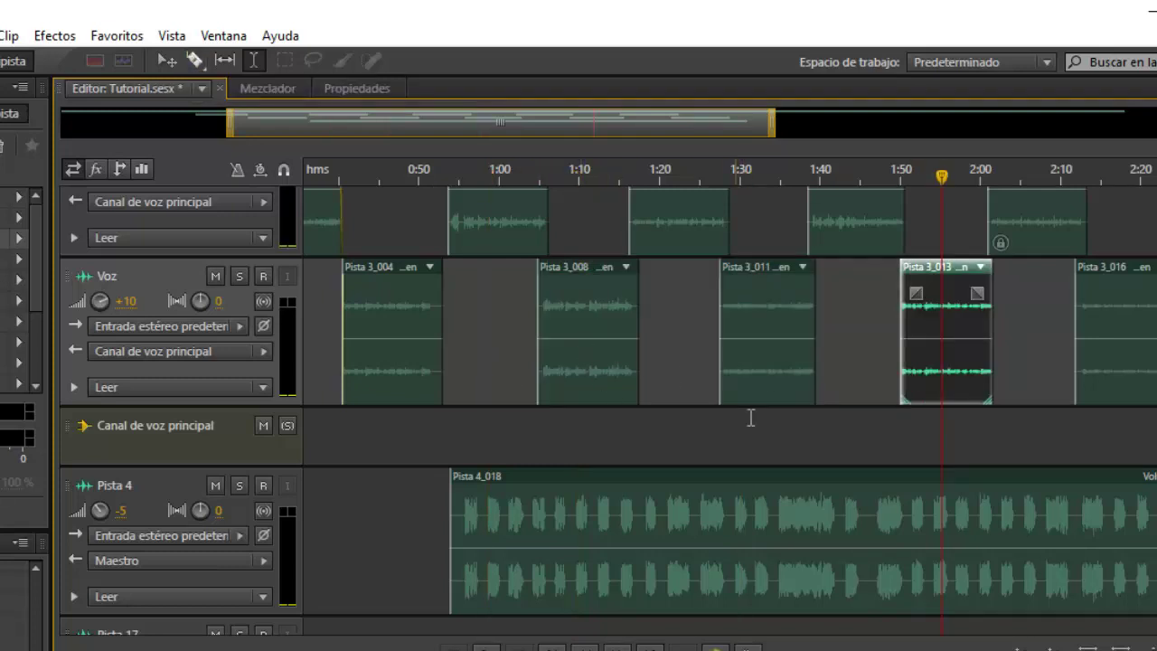
# Step: Split the Pista 4_018 clip just before its long phrase at about 1:34 with the Razor tool and undo the split
pyautogui.click(776, 534)
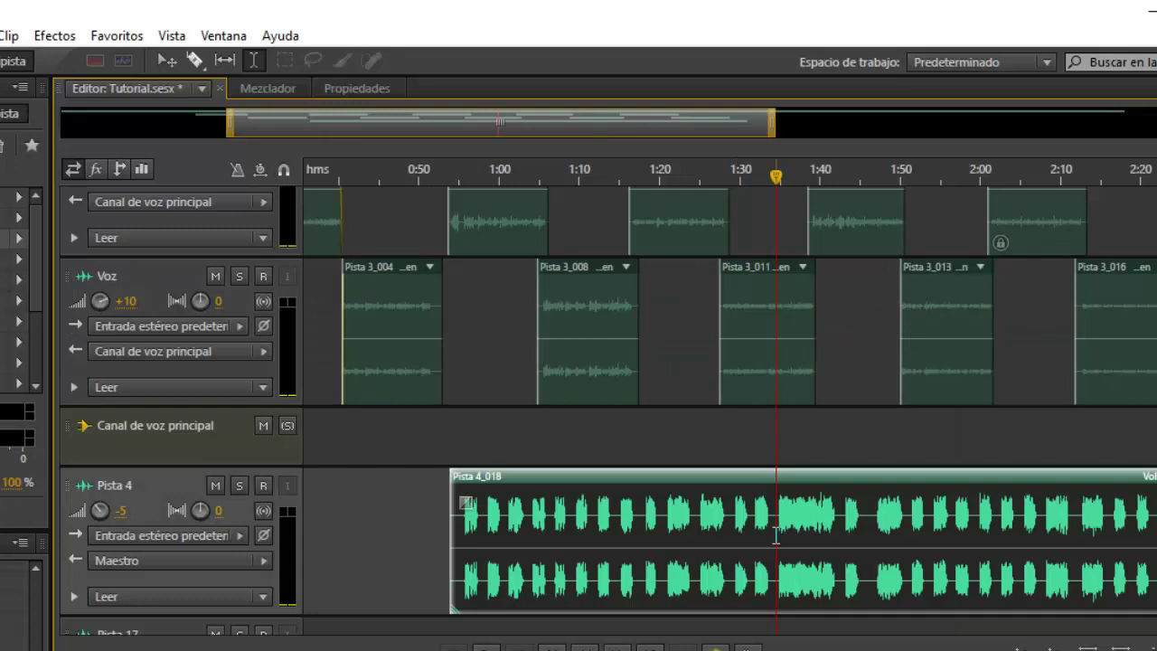
pyautogui.press('r')
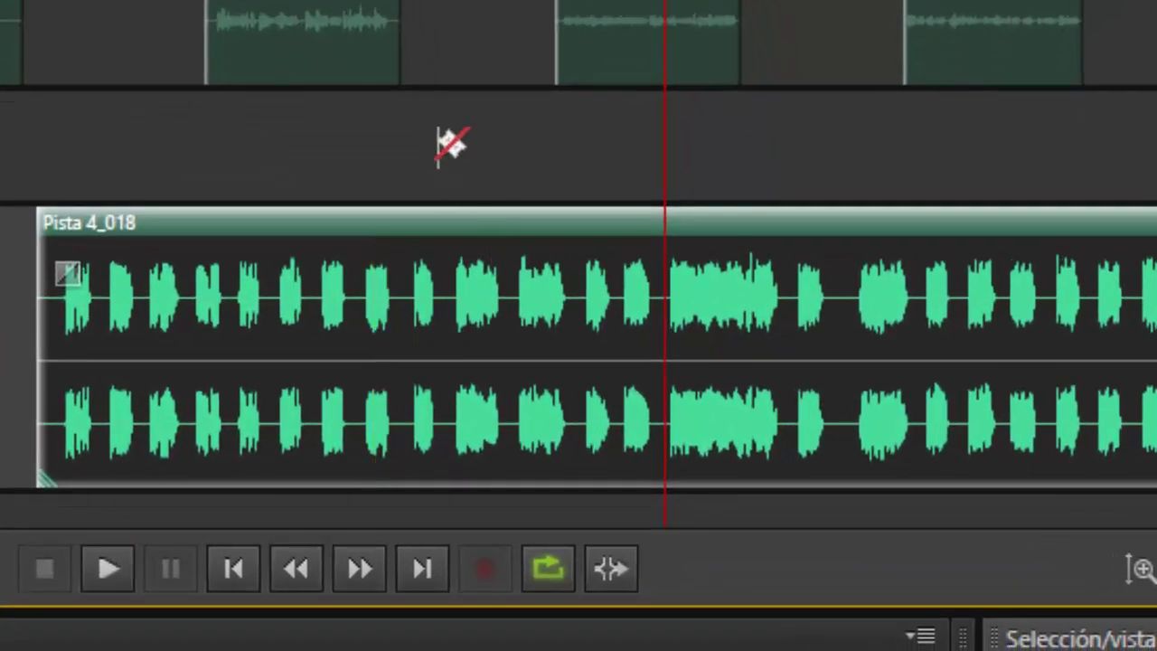
pyautogui.click(666, 333)
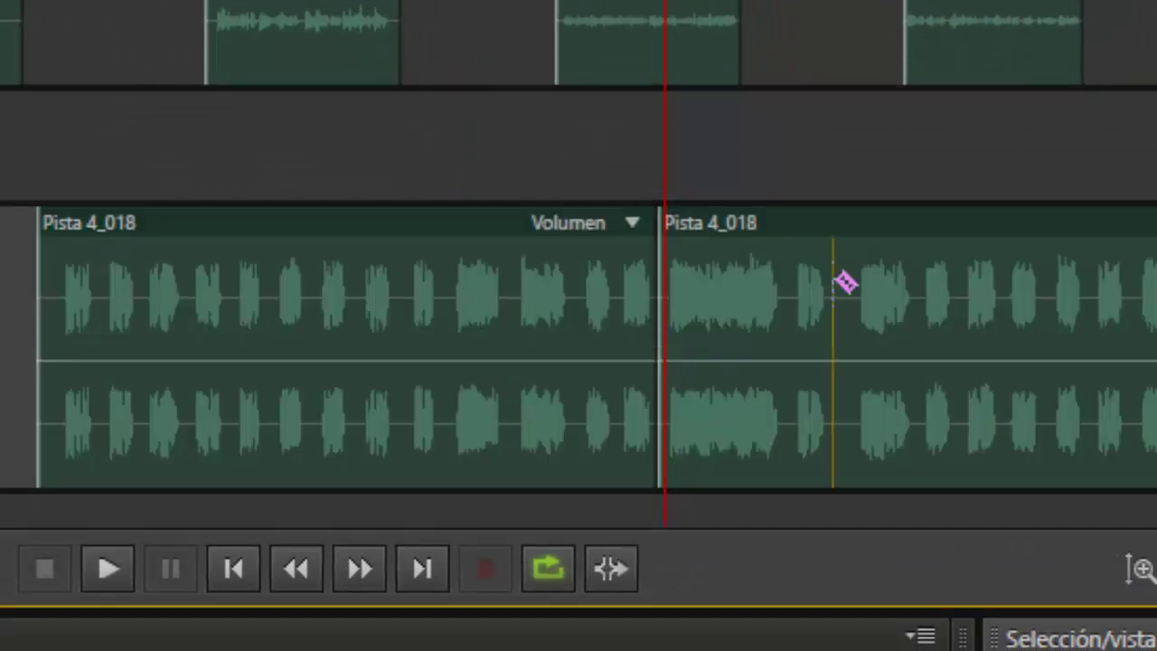
pyautogui.press('t')
pyautogui.click(833, 303)
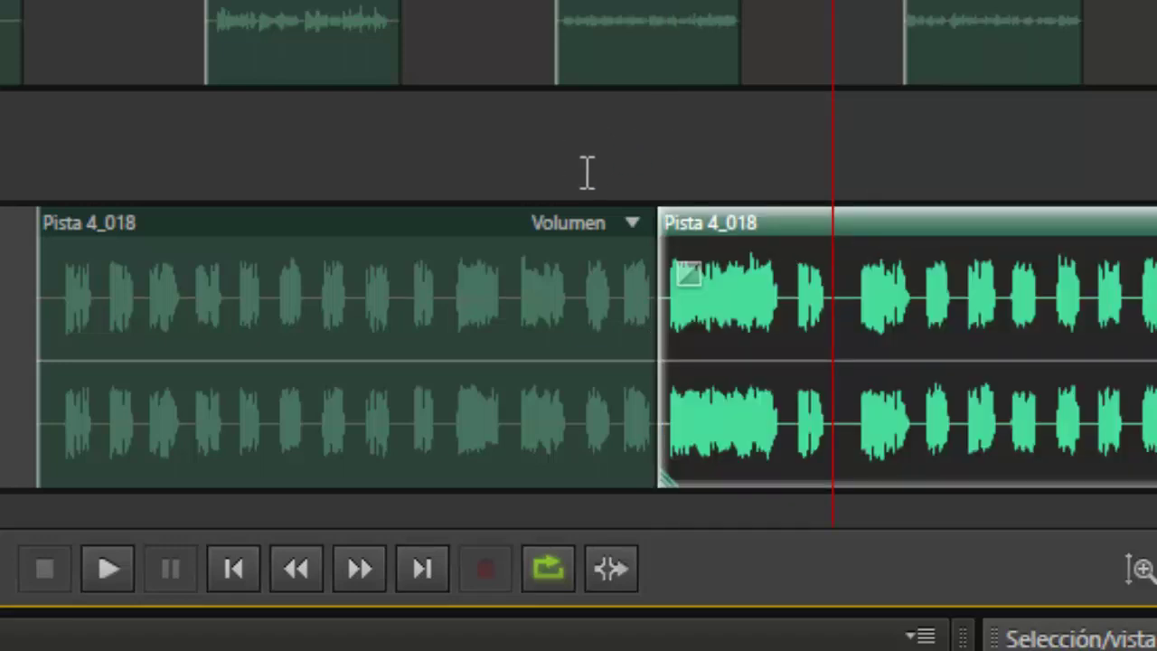
pyautogui.hotkey('ctrl', 'z')
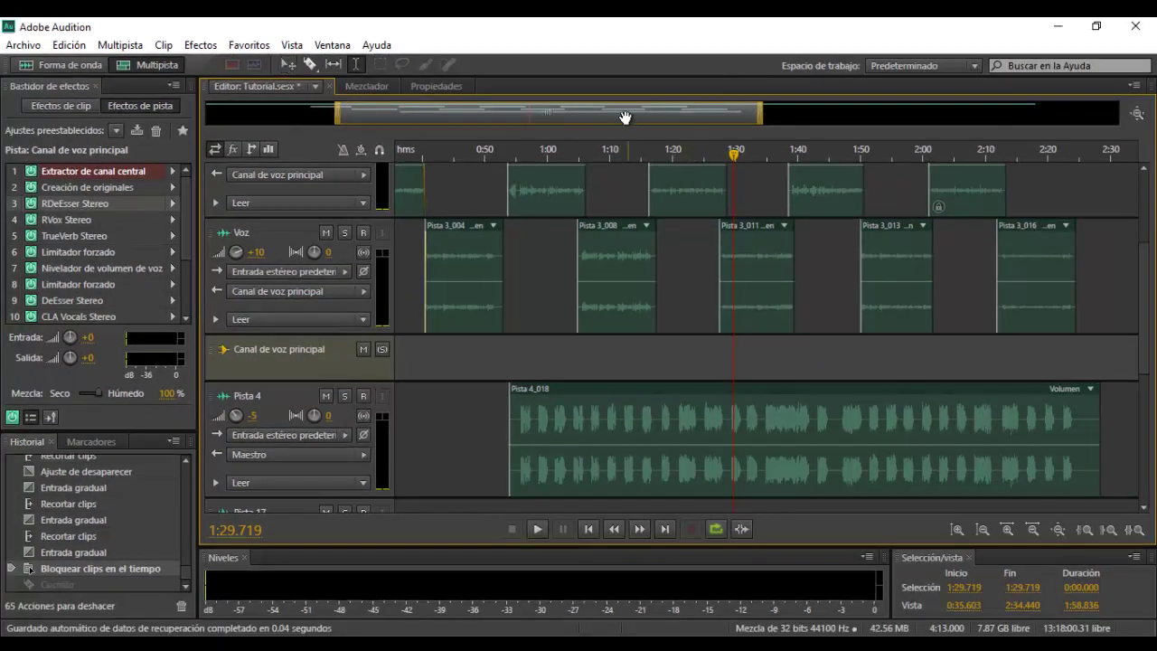
# Step: Open the Instrumental track's "Tu, mi mejor historia" clip in the waveform editor
pyautogui.doubleClick(622, 115)
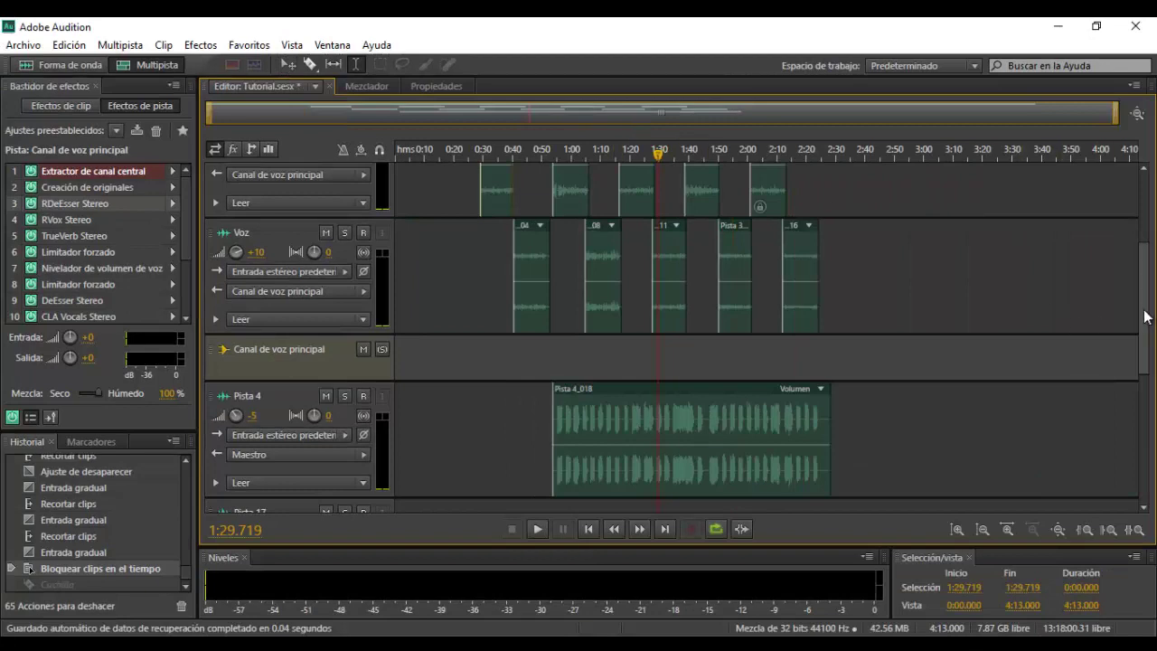
pyautogui.scroll(3, 1147, 325)
pyautogui.scroll(-6, 1151, 320)
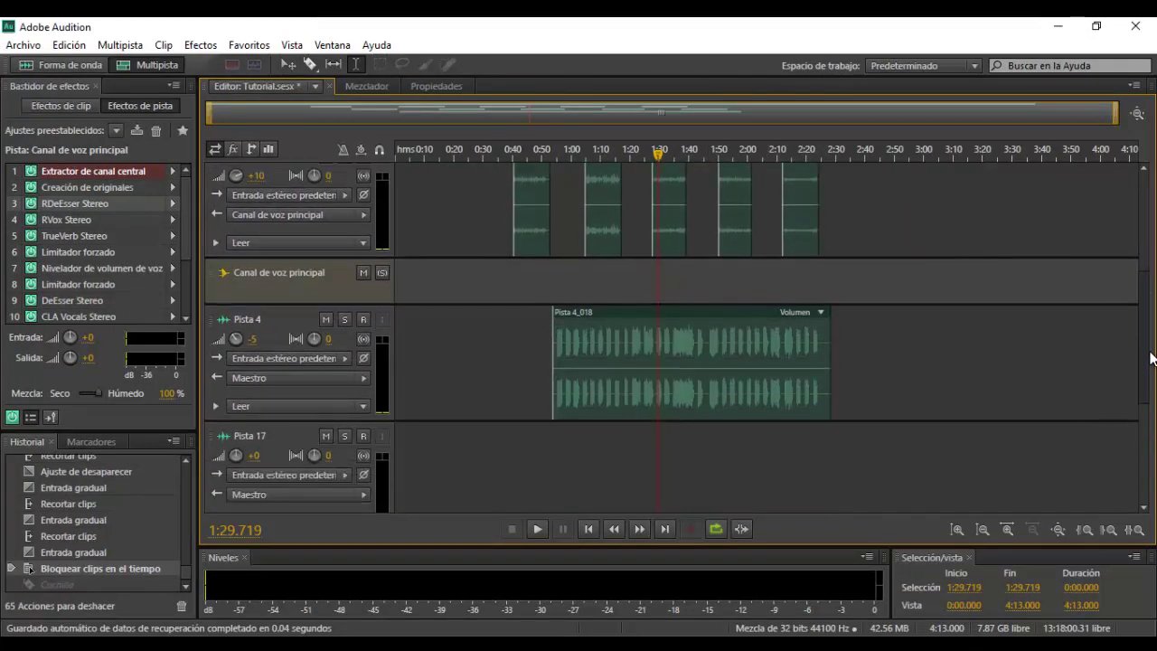
pyautogui.scroll(10, 1151, 343)
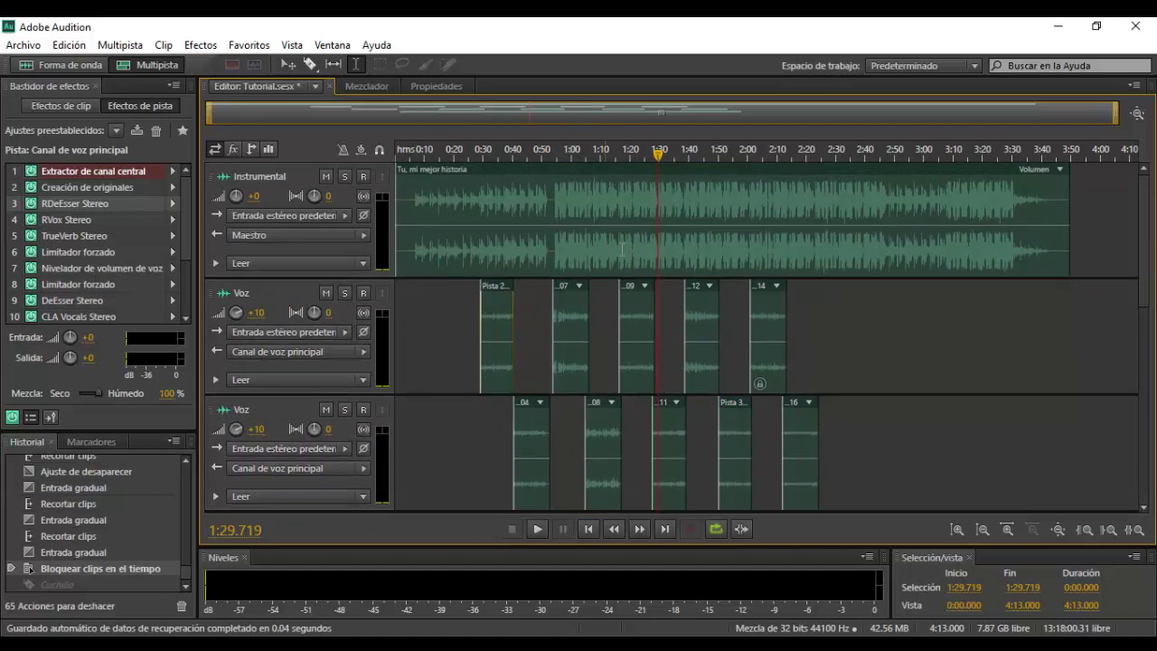
pyautogui.moveTo(1117, 113); pyautogui.dragTo(1027, 127)
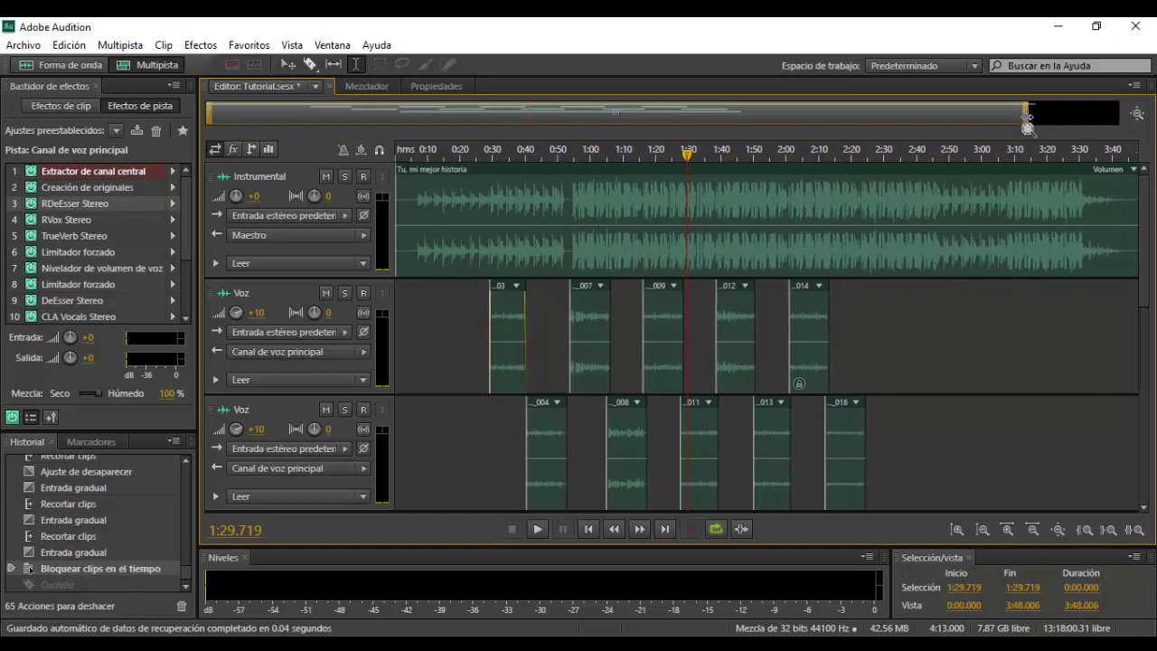
pyautogui.doubleClick(443, 249)
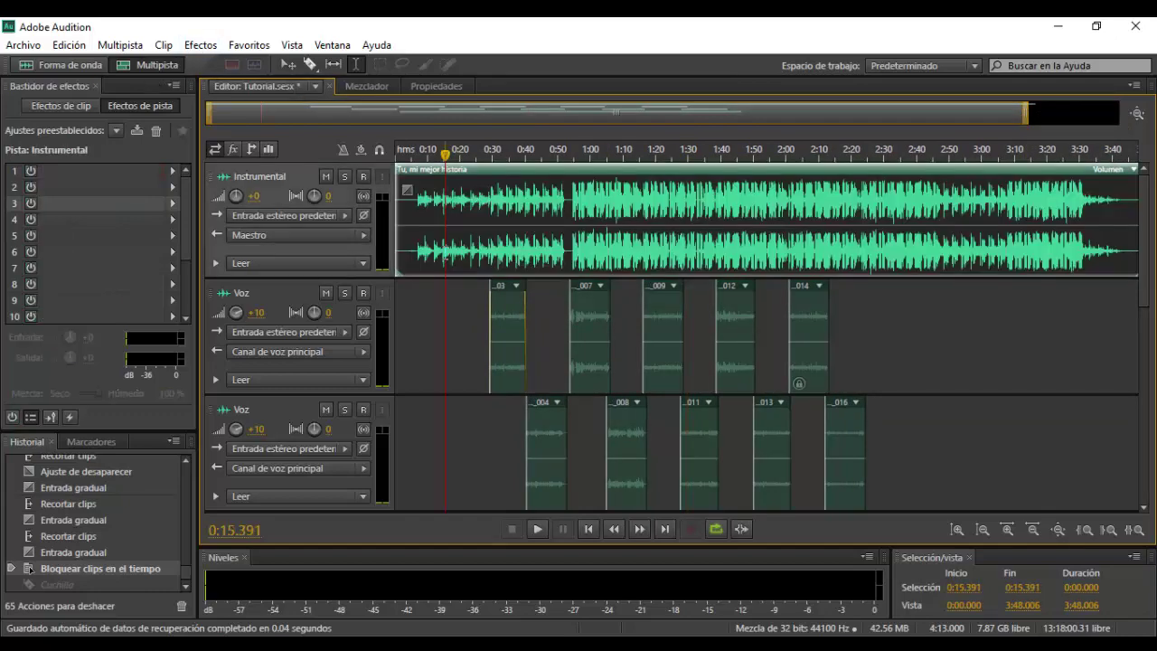
# Step: Look over the effect categories and the favourite presets available for the waveform file
pyautogui.click(199, 44)
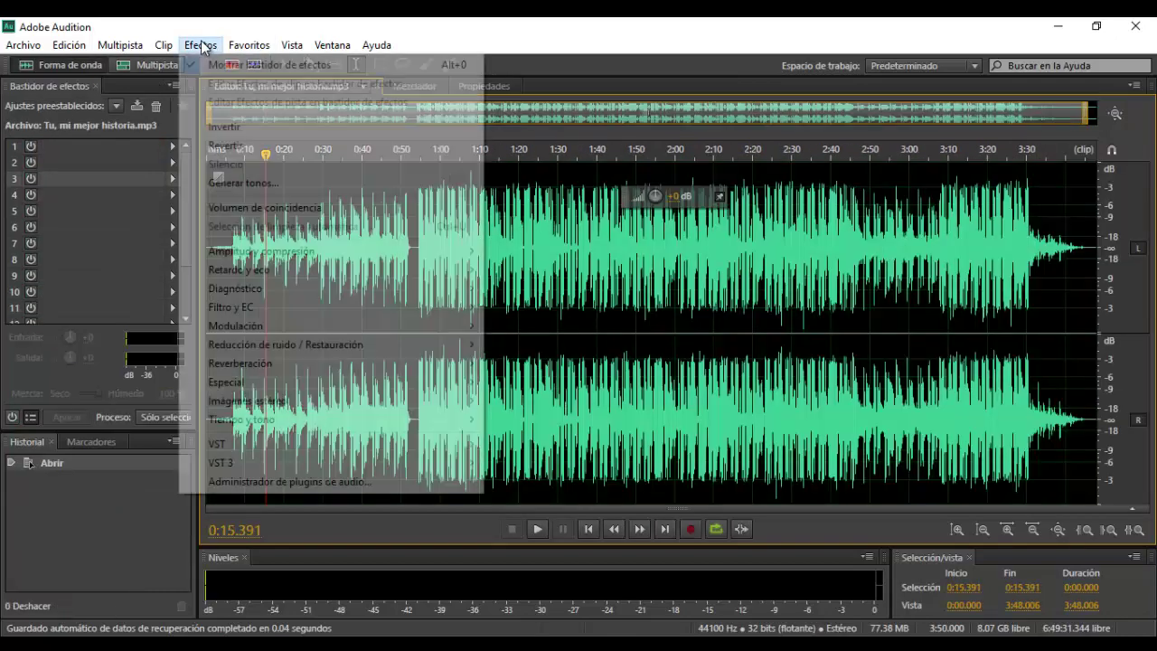
pyautogui.moveTo(316, 371)
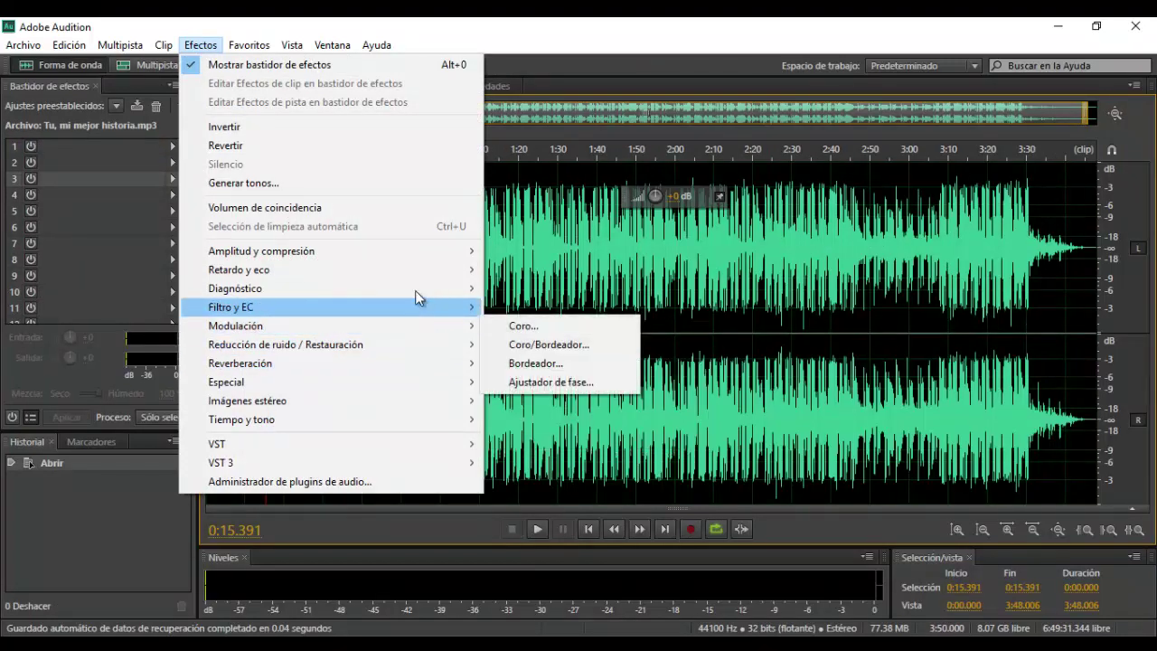
pyautogui.moveTo(409, 282)
pyautogui.moveTo(388, 250)
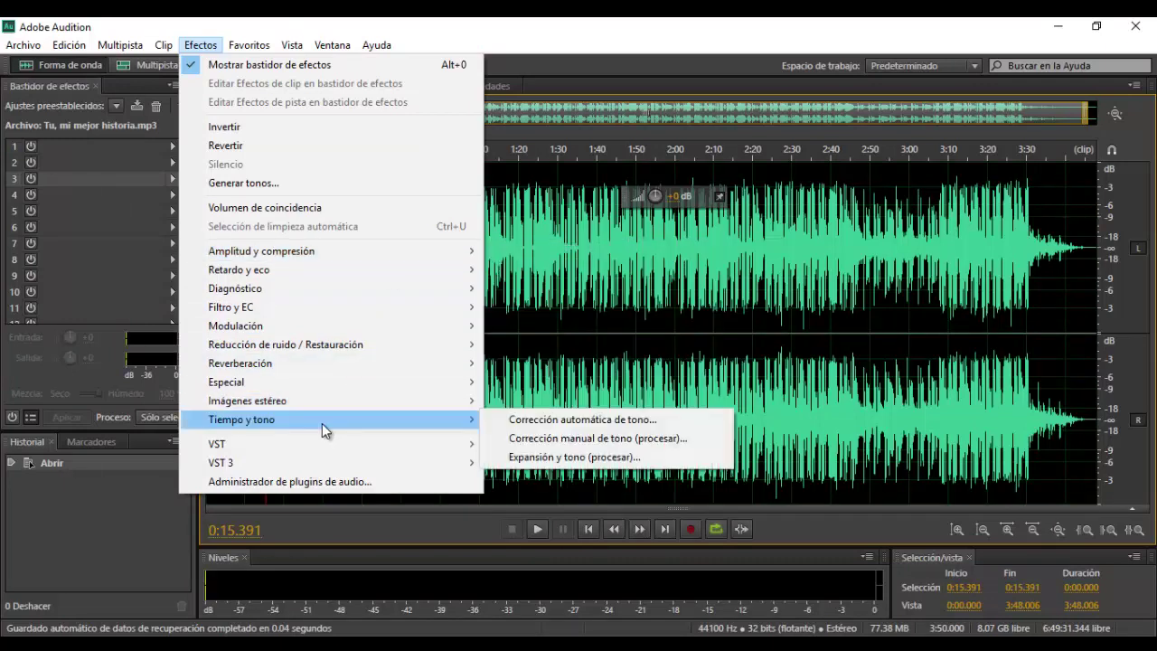
pyautogui.moveTo(295, 257)
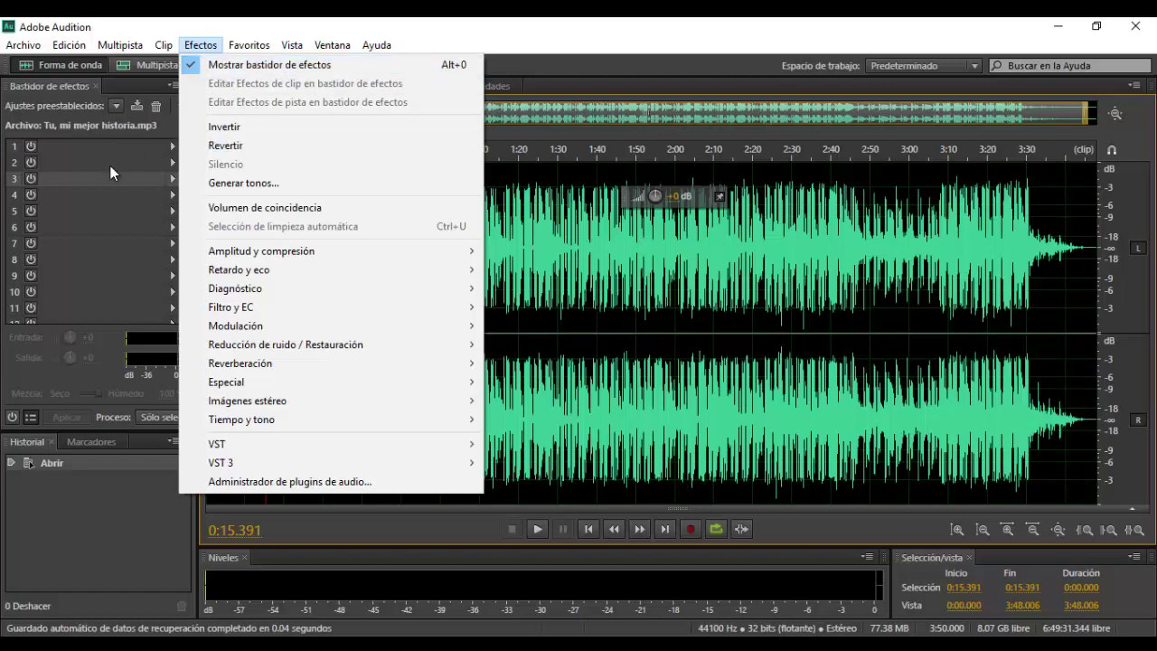
pyautogui.moveTo(250, 45)
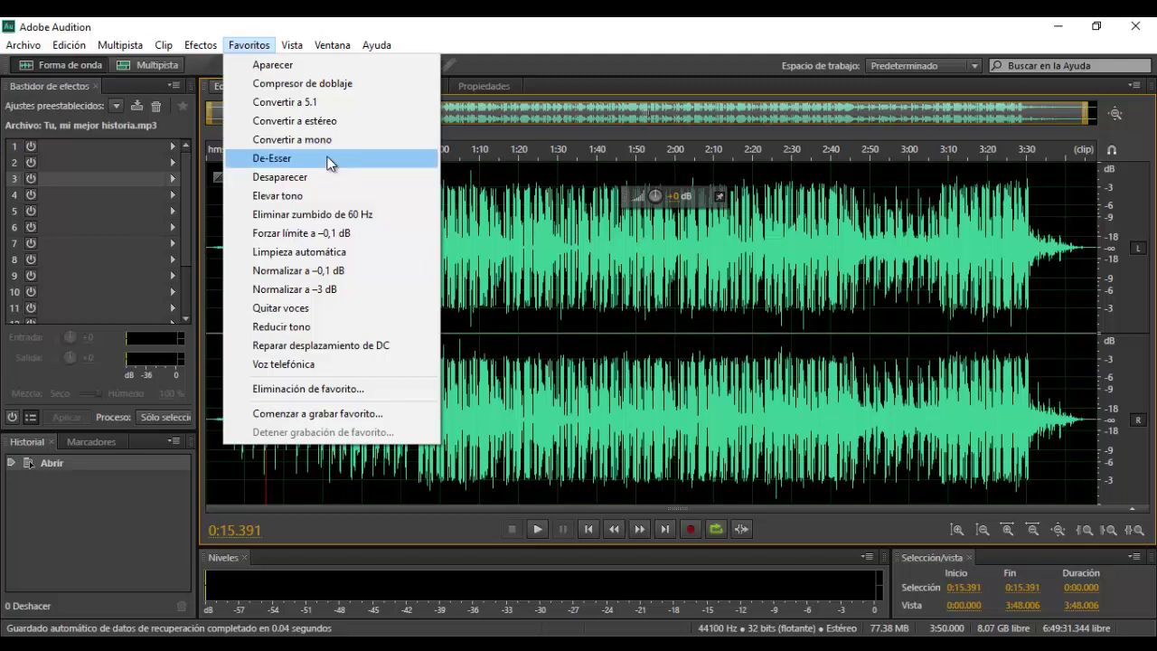
pyautogui.click(556, 253)
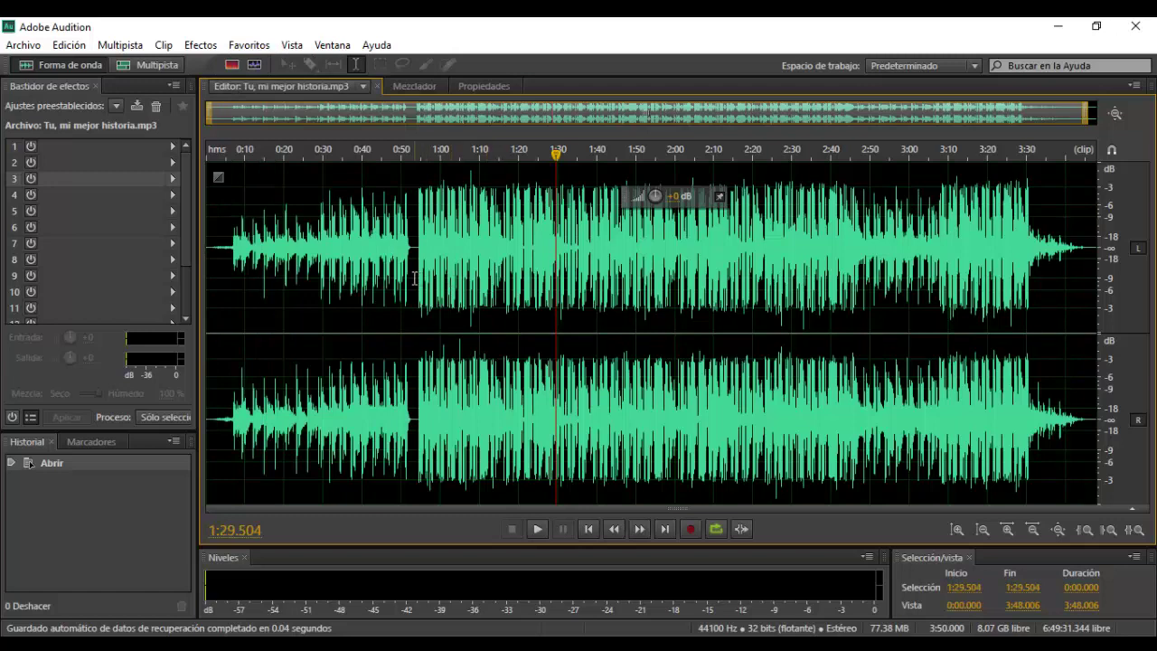
# Step: Select the whole waveform and convert its sample type to Mono channels, keeping the bit depth at Igual que origen
pyautogui.moveTo(414, 279); pyautogui.dragTo(910, 289)
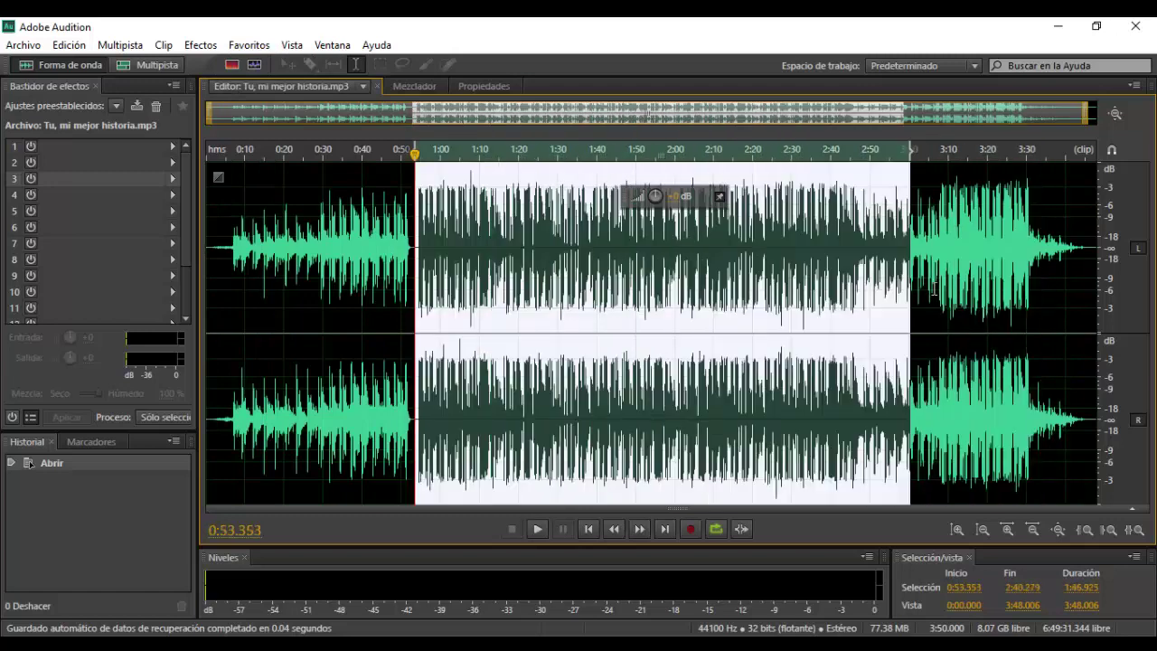
pyautogui.doubleClick(669, 260)
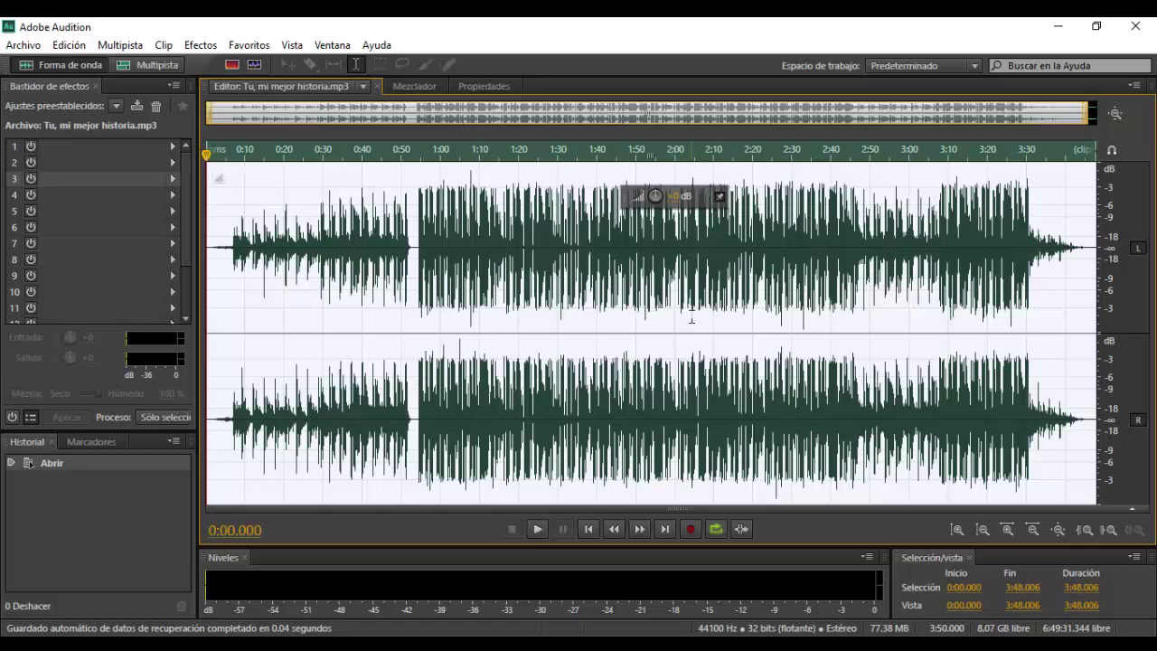
pyautogui.click(68, 46)
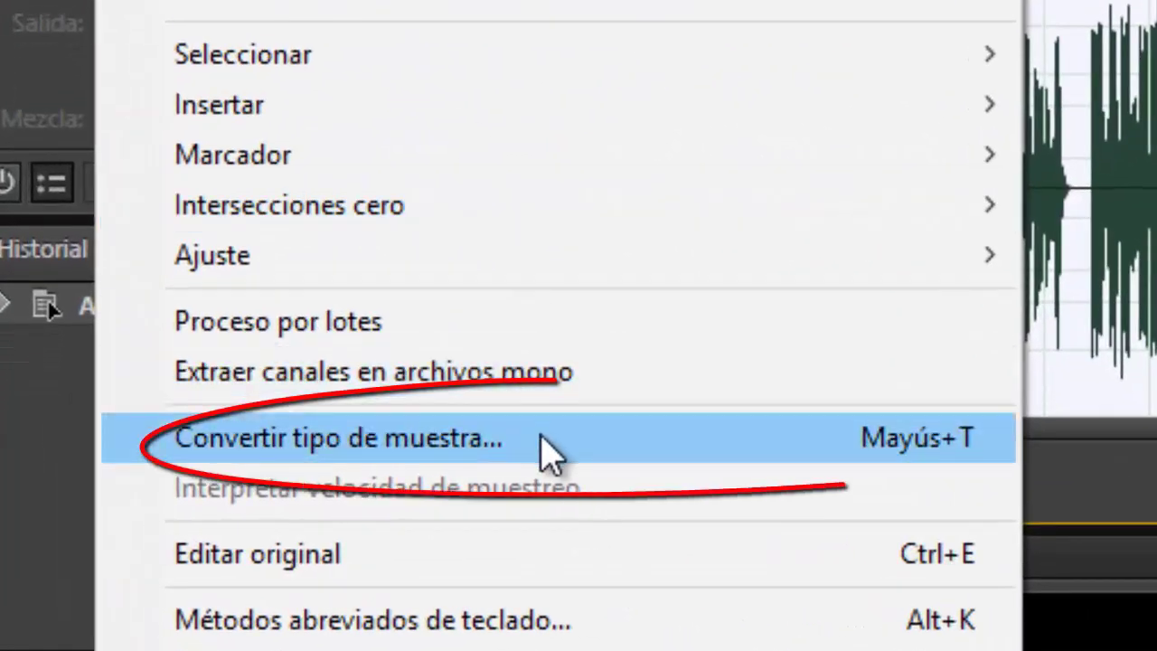
pyautogui.click(837, 445)
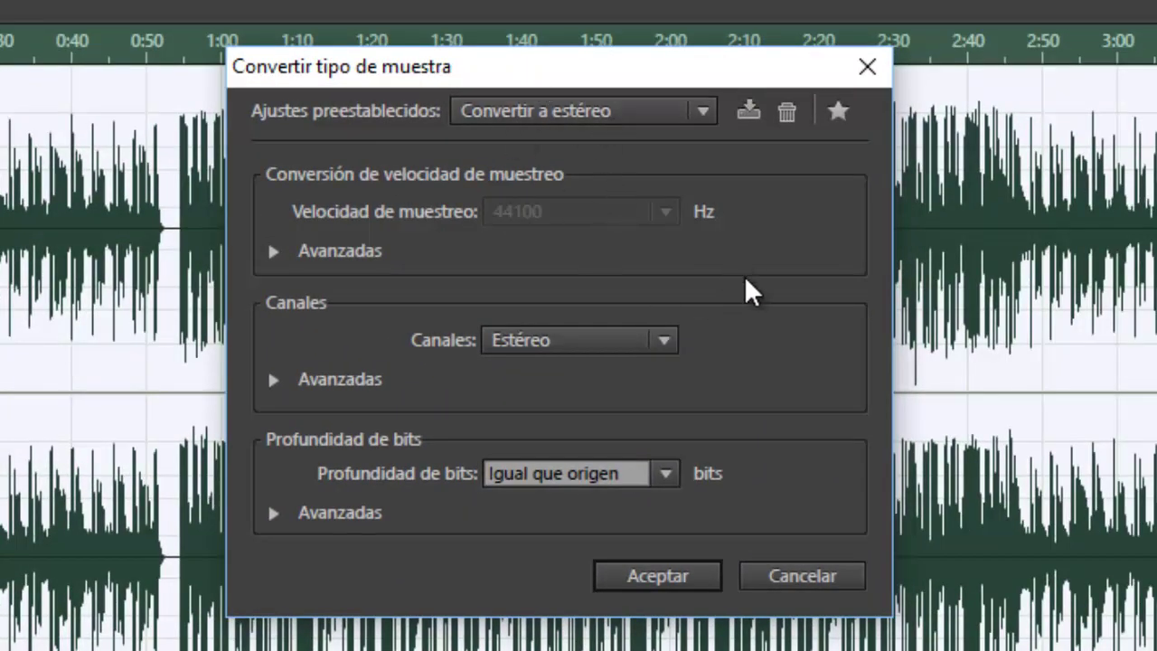
pyautogui.click(549, 113)
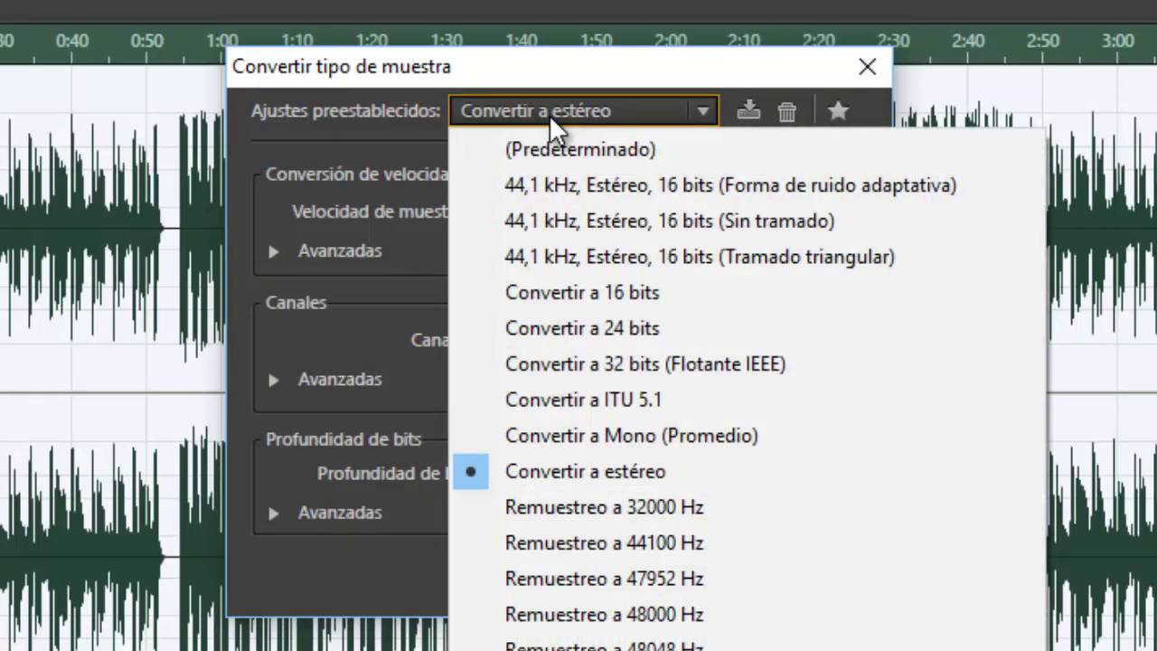
pyautogui.click(549, 114)
pyautogui.click(566, 347)
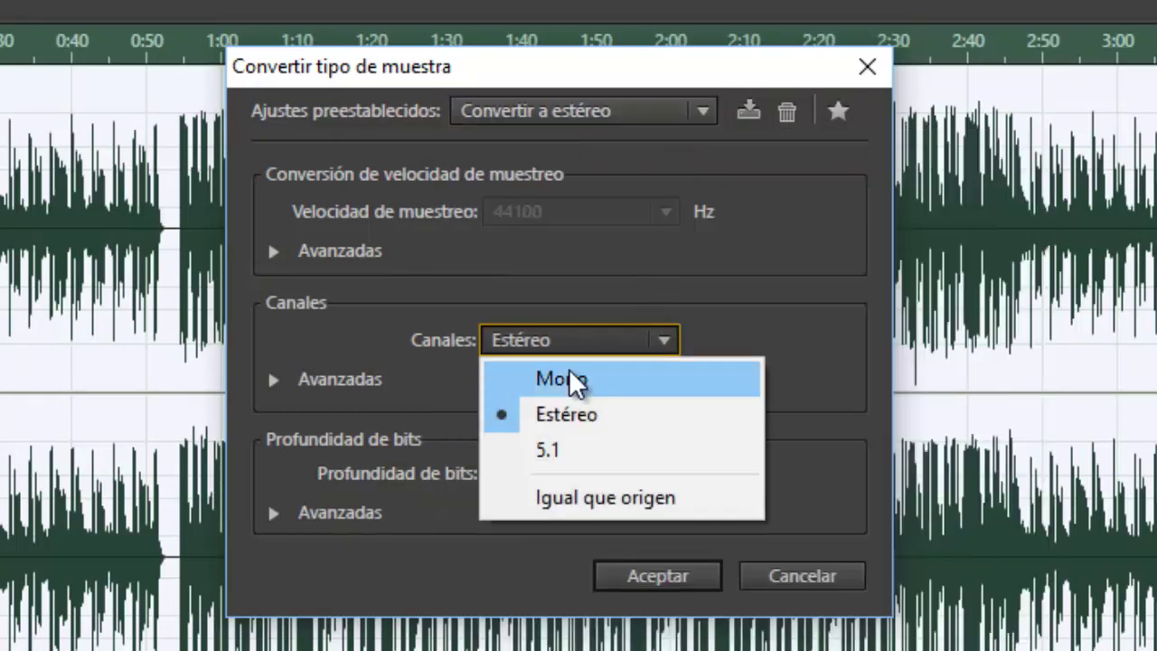
pyautogui.click(575, 383)
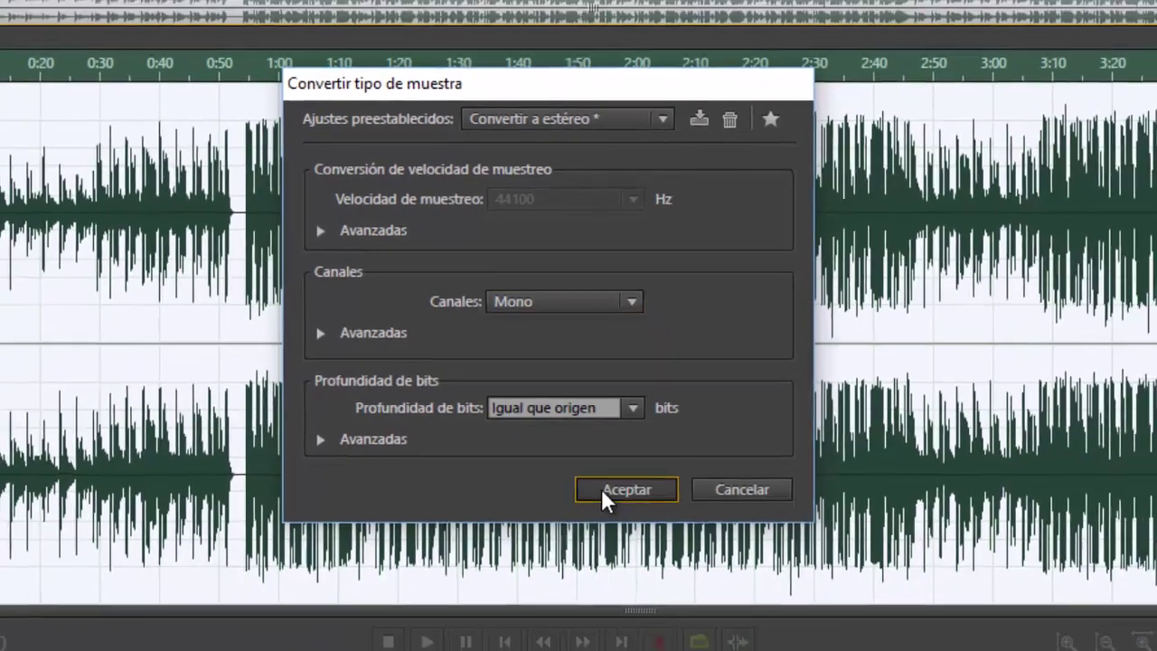
pyautogui.click(601, 489)
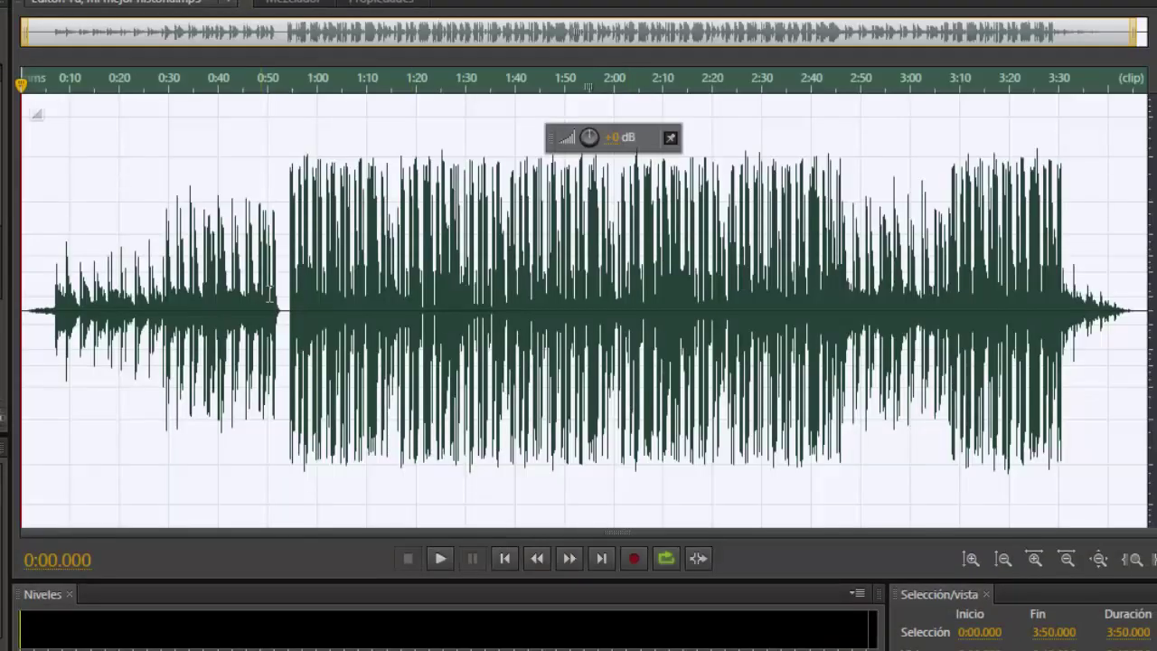
# Step: Try selecting the mono waveform from about 0:53 to 2:21 and clear the selection
pyautogui.moveTo(285, 298); pyautogui.dragTo(282, 334)
pyautogui.moveTo(497, 325); pyautogui.dragTo(719, 310)
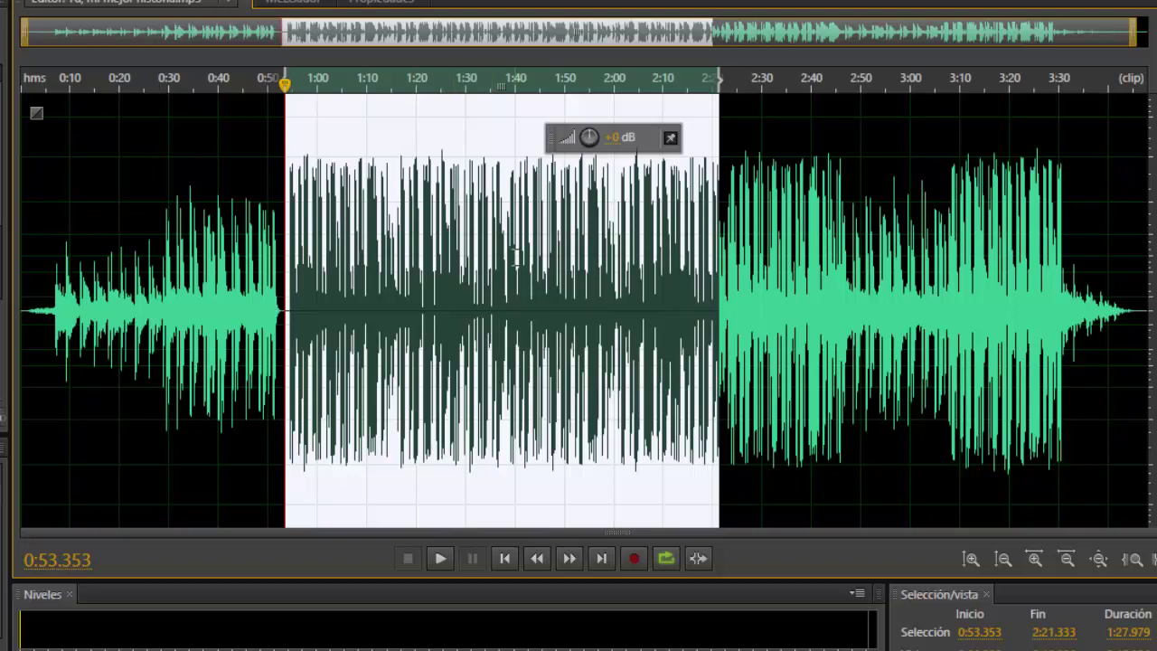
pyautogui.click(516, 258)
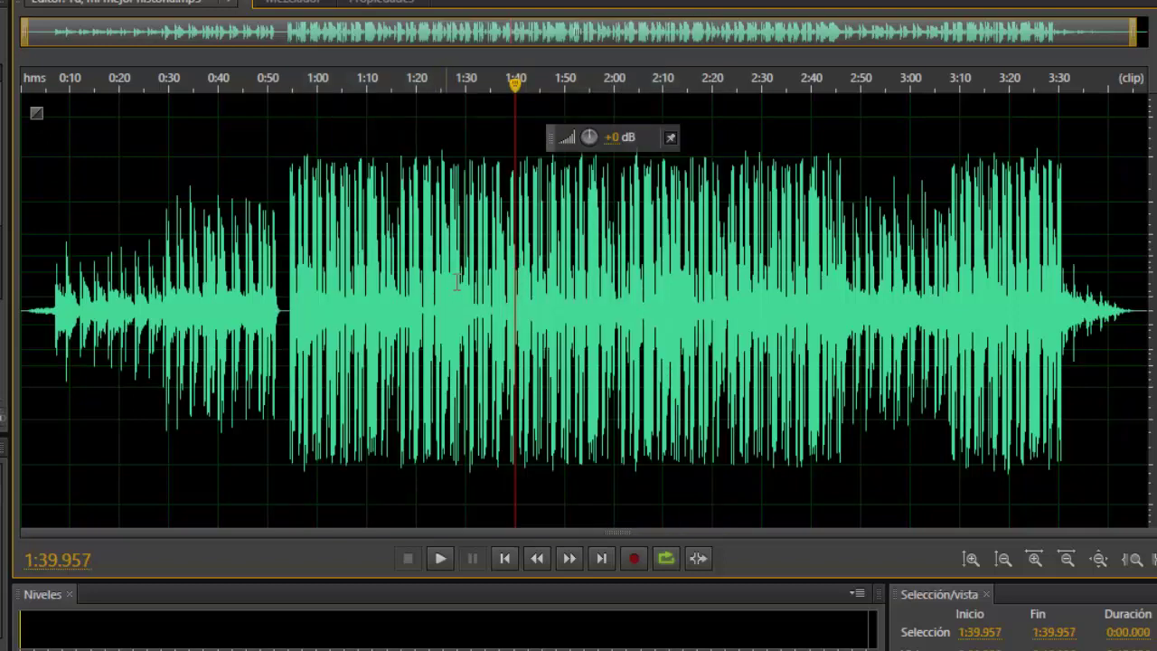
# Step: Select the whole mono waveform and convert its sample type back to Estéreo channels
pyautogui.hotkey('ctrl', 'a')
pyautogui.hotkey('alt', 'e')
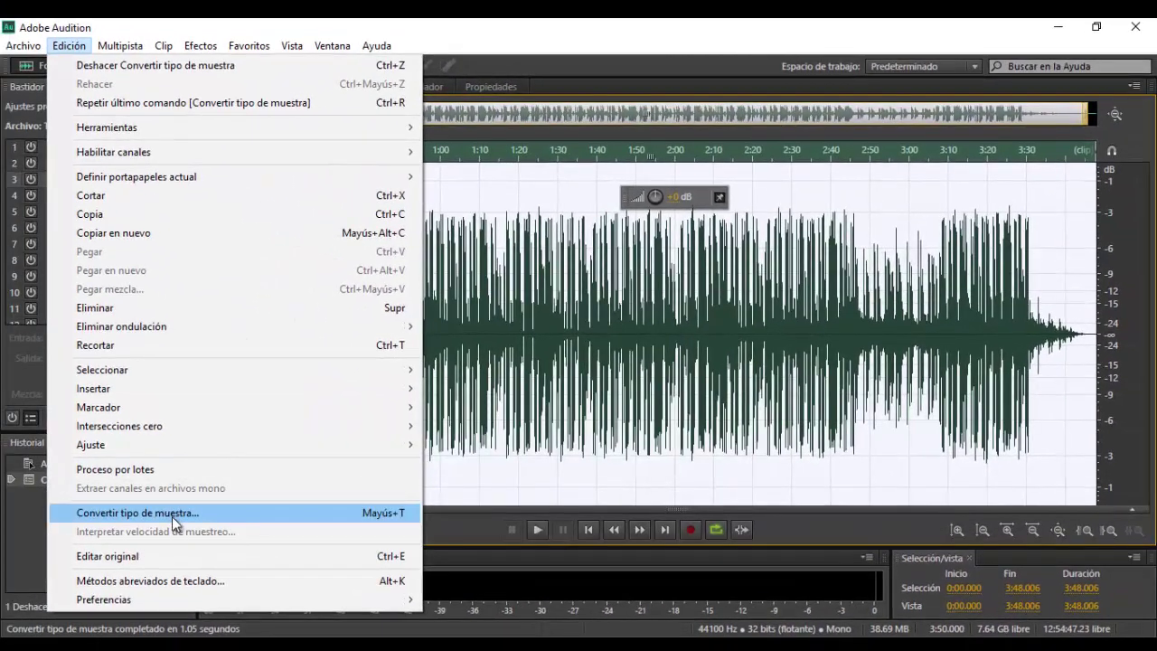
pyautogui.click(205, 514)
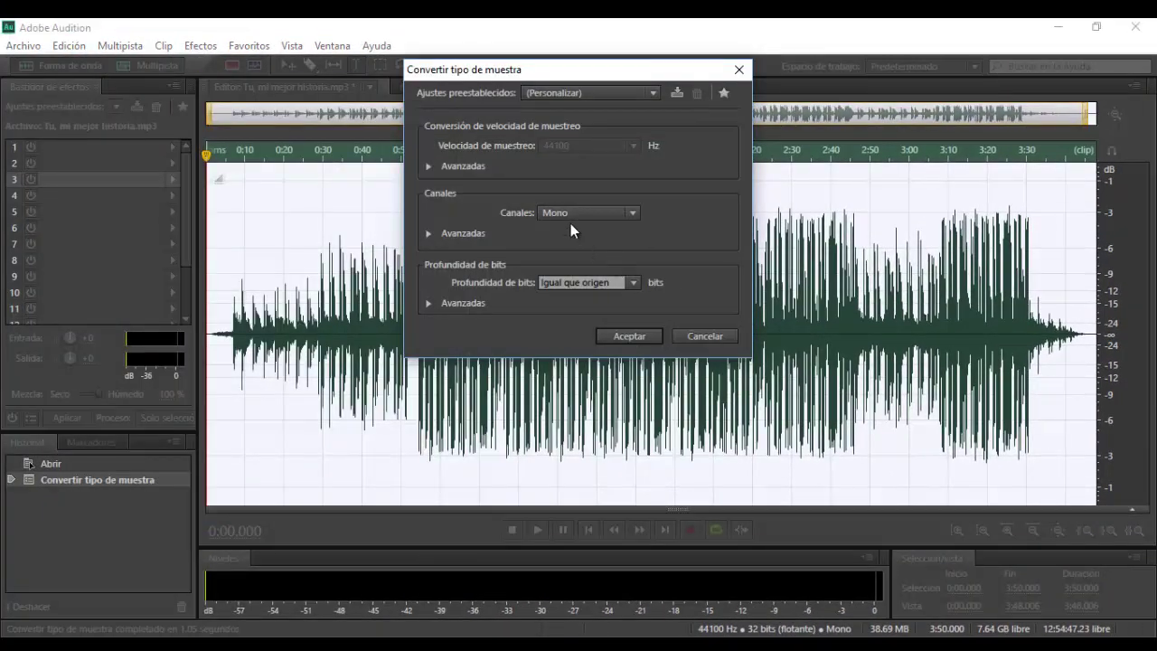
pyautogui.click(572, 214)
pyautogui.click(578, 248)
pyautogui.click(642, 335)
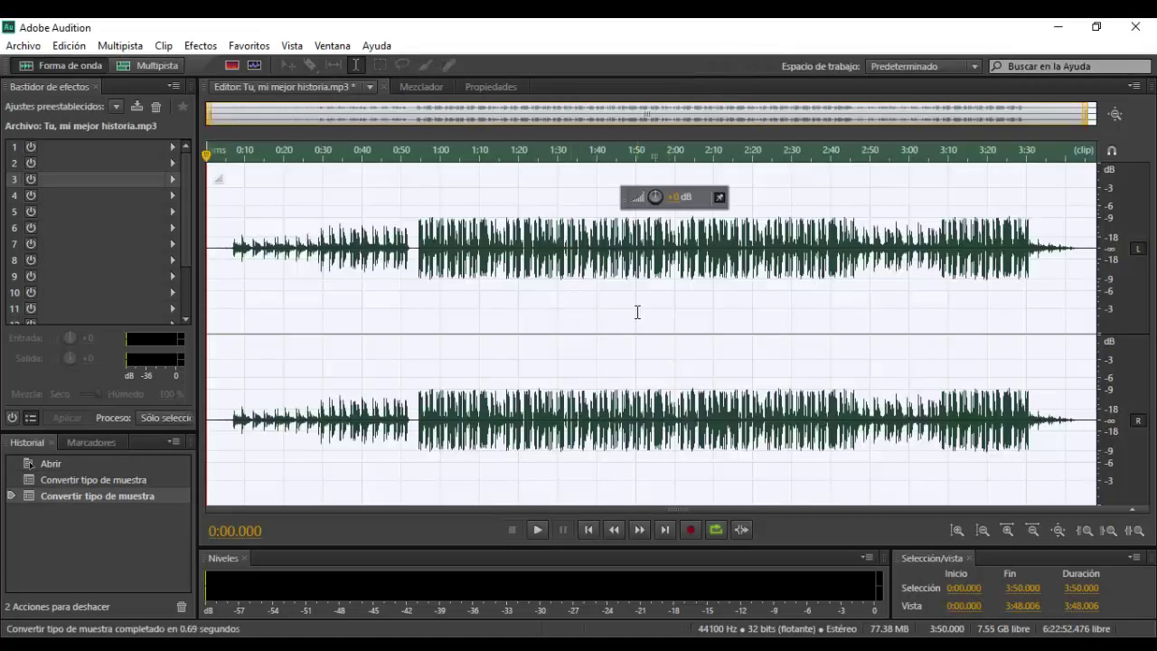
# Step: Select the converted waveform from about 0:50 to 3:44, and undo both sample type conversions by returning to the opened state
pyautogui.click(637, 312)
pyautogui.moveTo(397, 283); pyautogui.dragTo(773, 287)
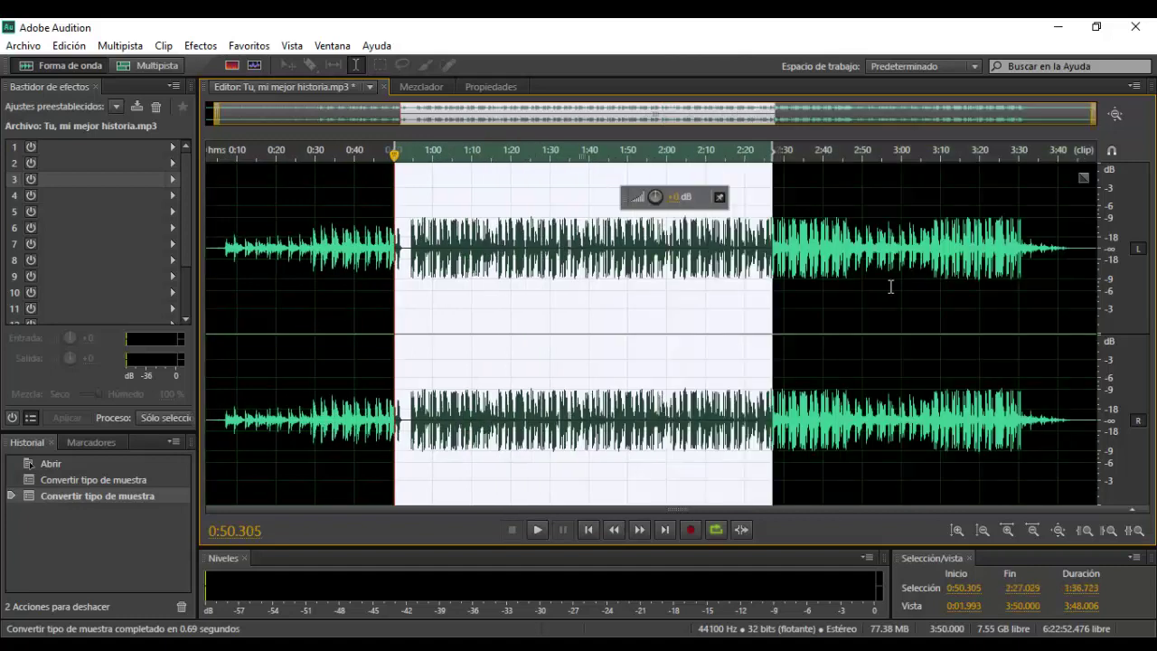
pyautogui.moveTo(890, 286); pyautogui.dragTo(1076, 288)
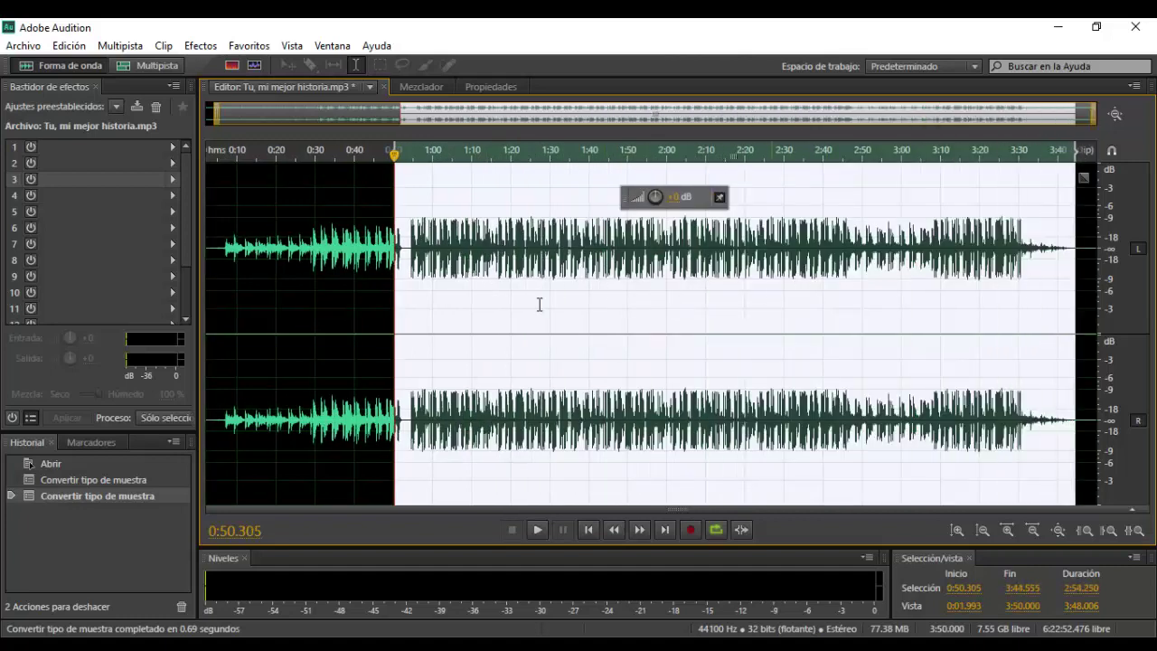
pyautogui.click(90, 465)
pyautogui.click(623, 299)
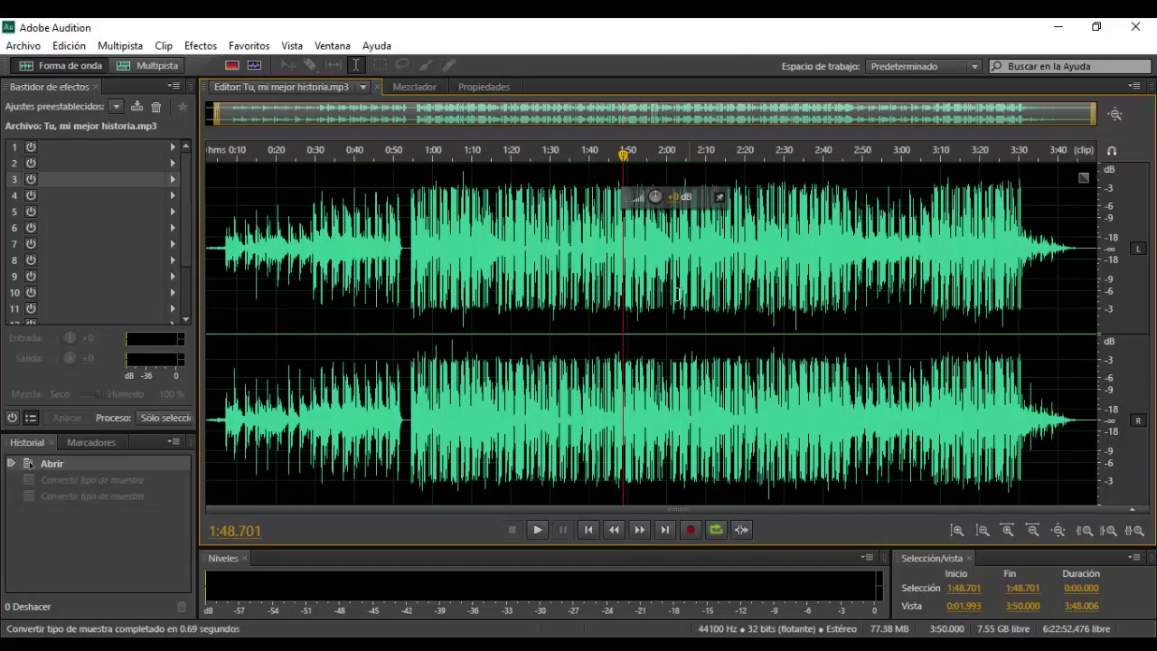
# Step: Return to the multitrack session and increase the height of the Canal de voz principal bus track until its controls show
pyautogui.click(158, 66)
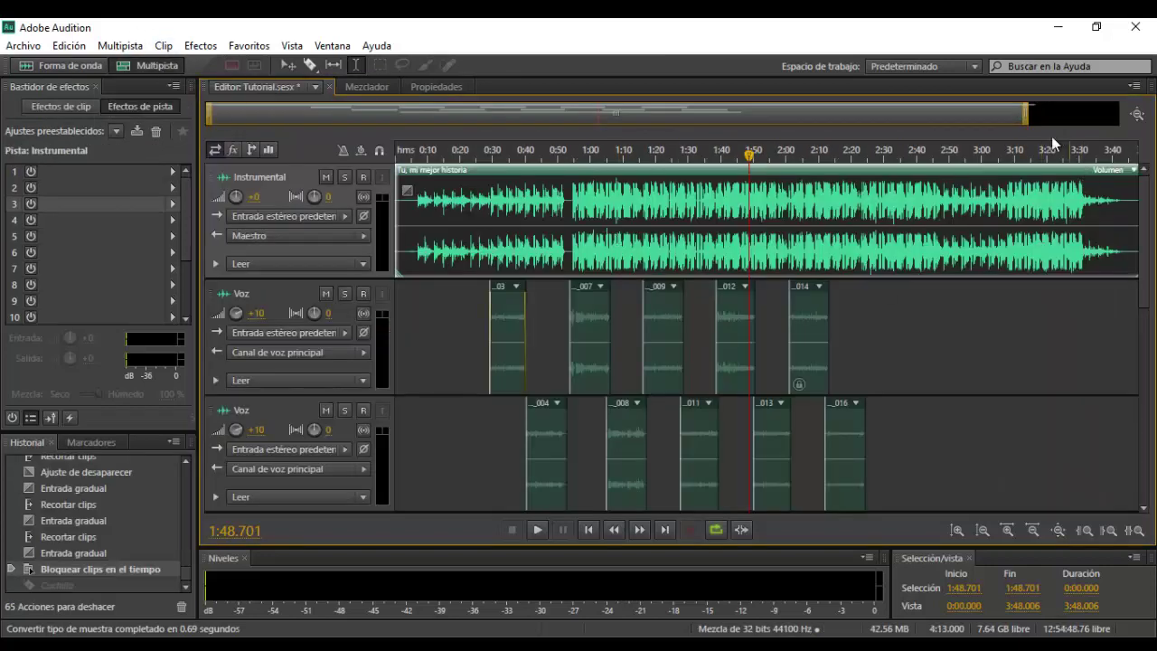
pyautogui.moveTo(1024, 133)
pyautogui.mouseDown()
pyautogui.moveTo(1067, 127)
pyautogui.moveTo(1033, 139)
pyautogui.mouseUp()
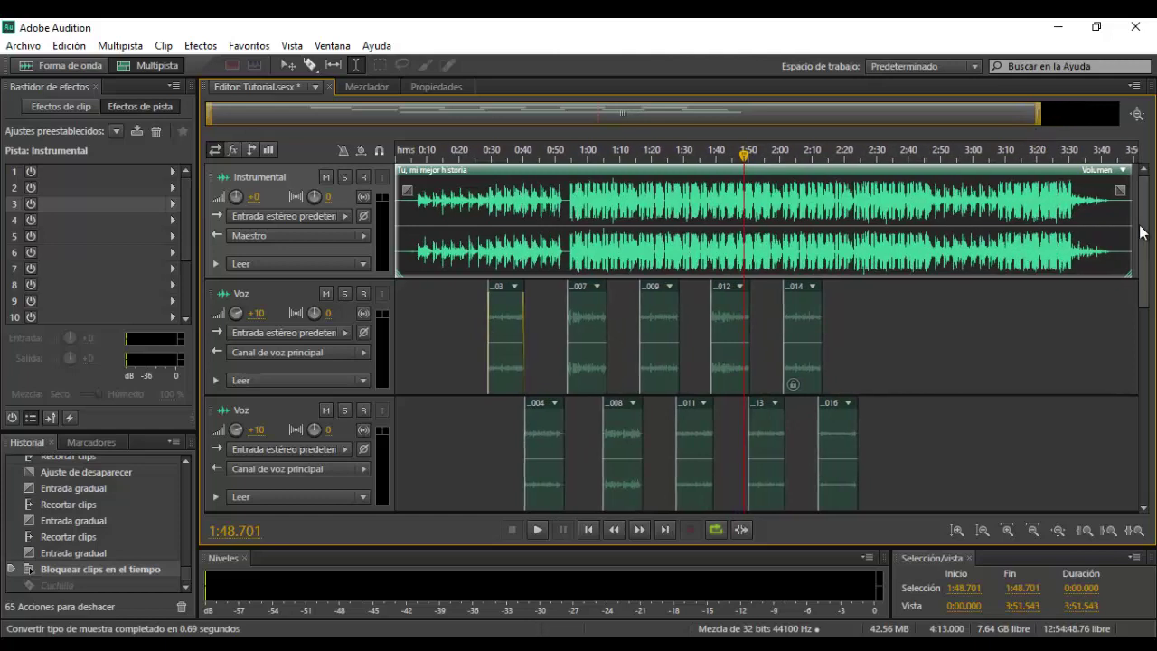
pyautogui.moveTo(1142, 232); pyautogui.dragTo(1155, 341)
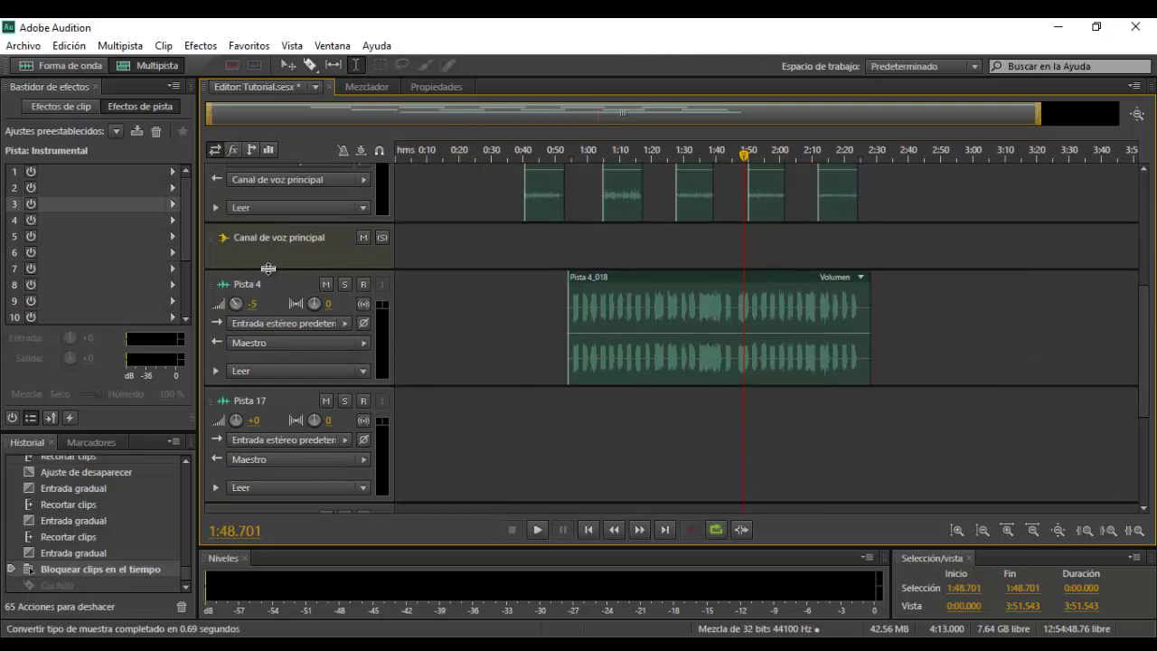
pyautogui.moveTo(269, 269); pyautogui.dragTo(271, 353)
pyautogui.click(289, 315)
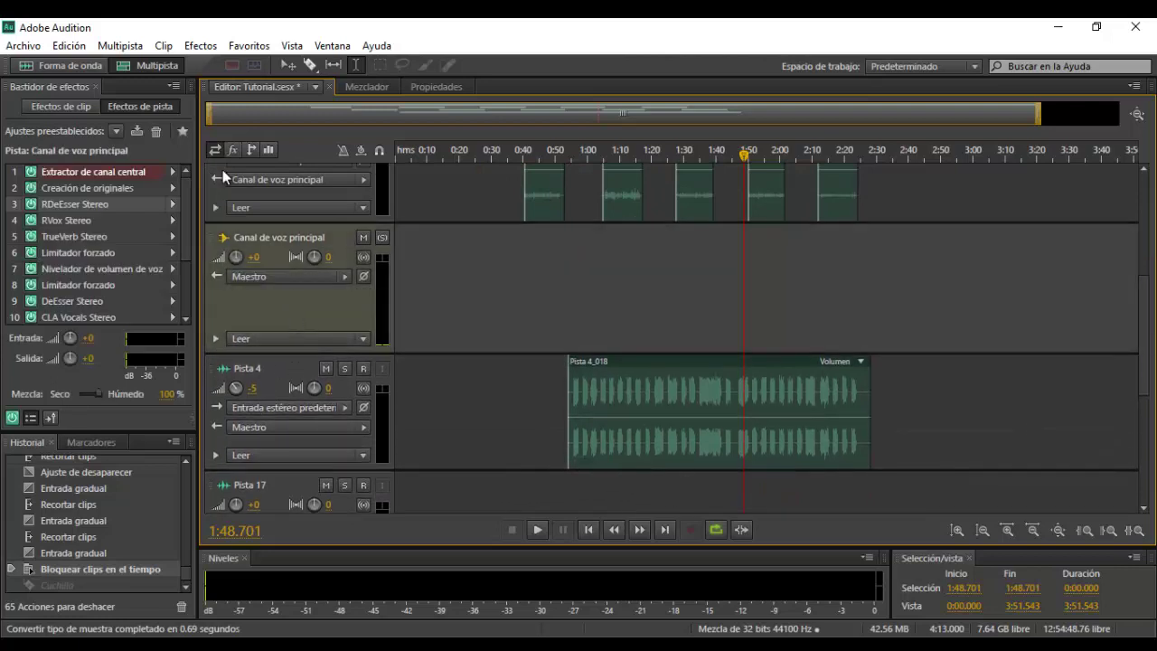
# Step: Add a new bus track below Canal de voz principal
pyautogui.click(124, 47)
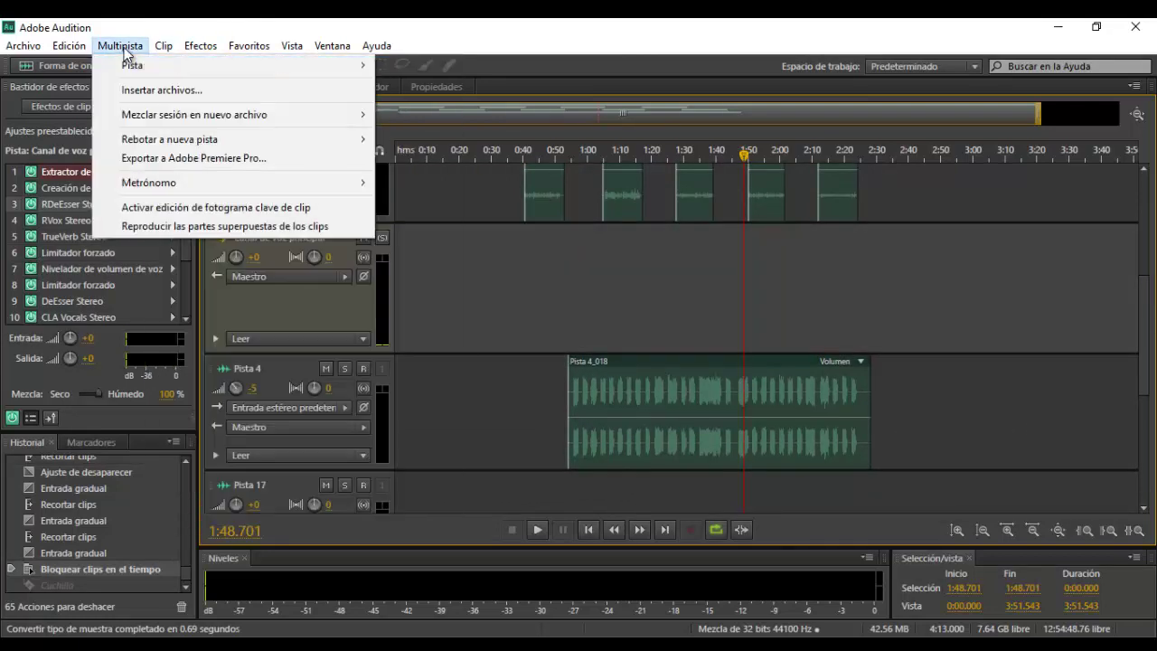
pyautogui.moveTo(233, 115)
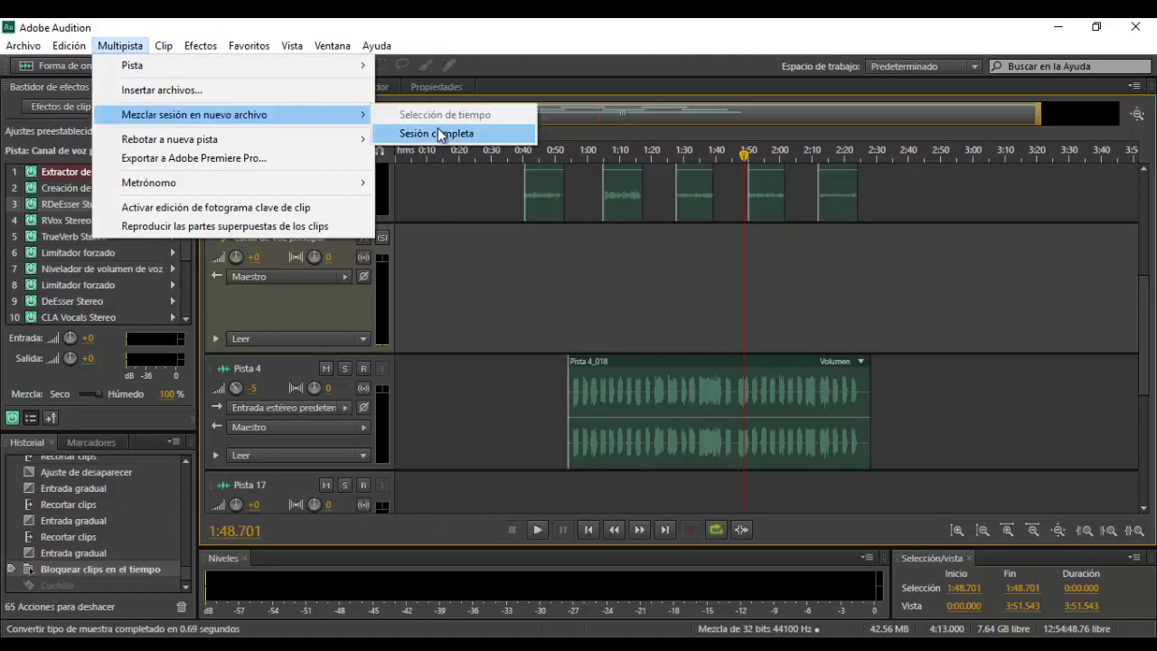
pyautogui.moveTo(136, 66)
pyautogui.click(519, 146)
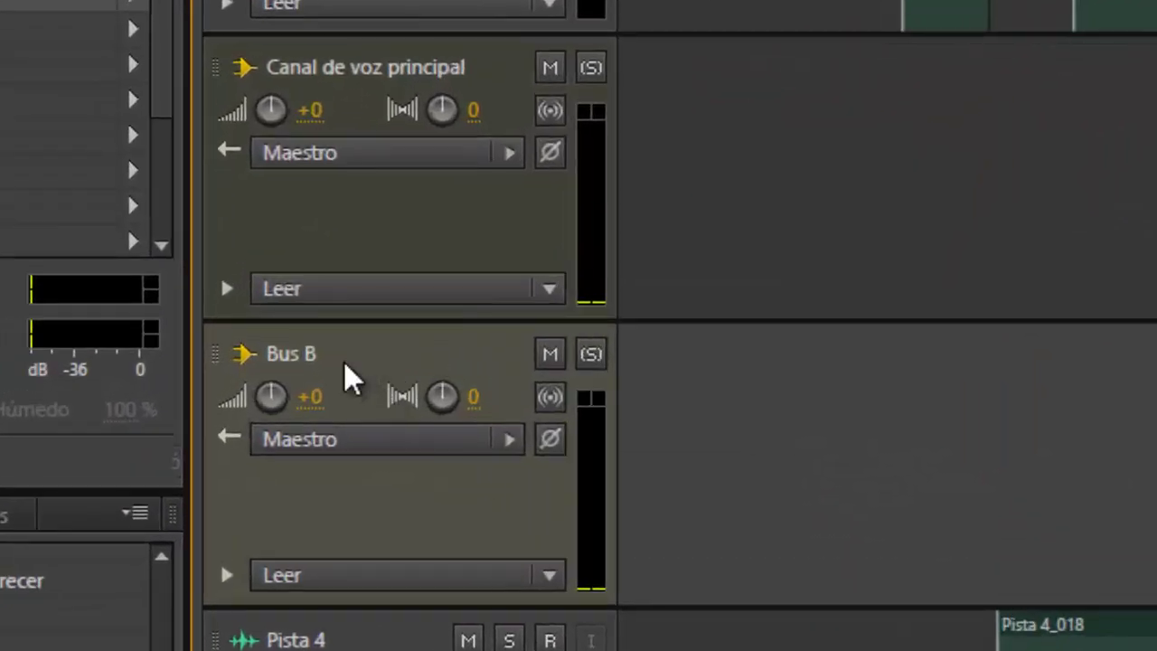
# Step: Route the output of the Canal de voz principal bus track to Bus B
pyautogui.click(346, 165)
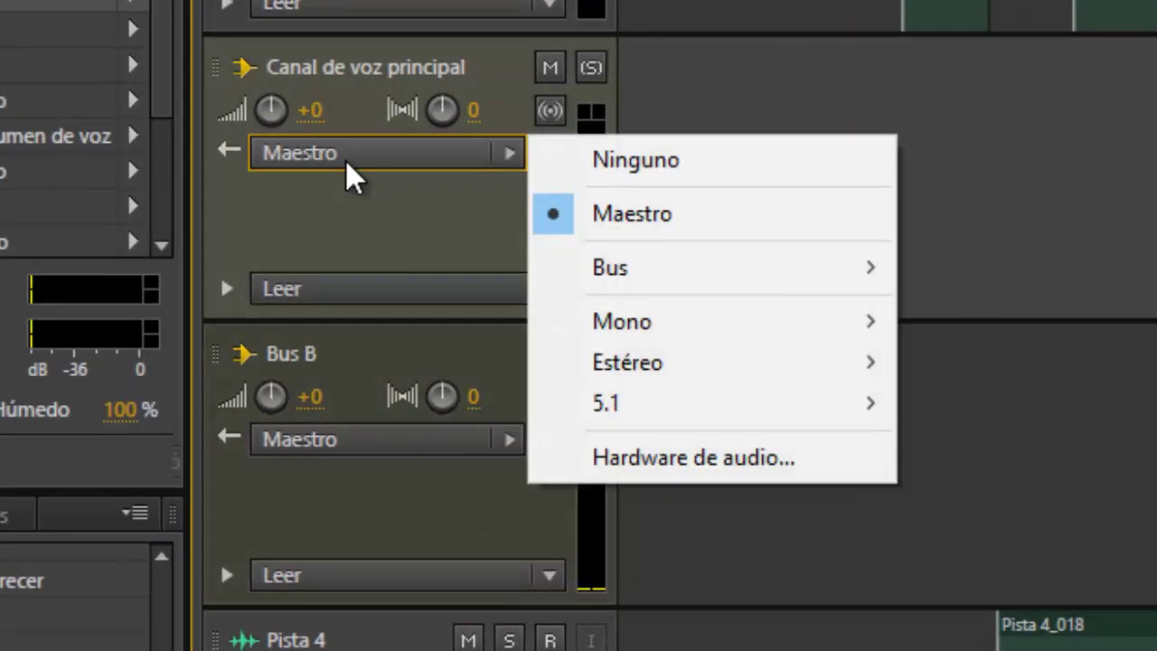
pyautogui.moveTo(669, 297)
pyautogui.click(961, 288)
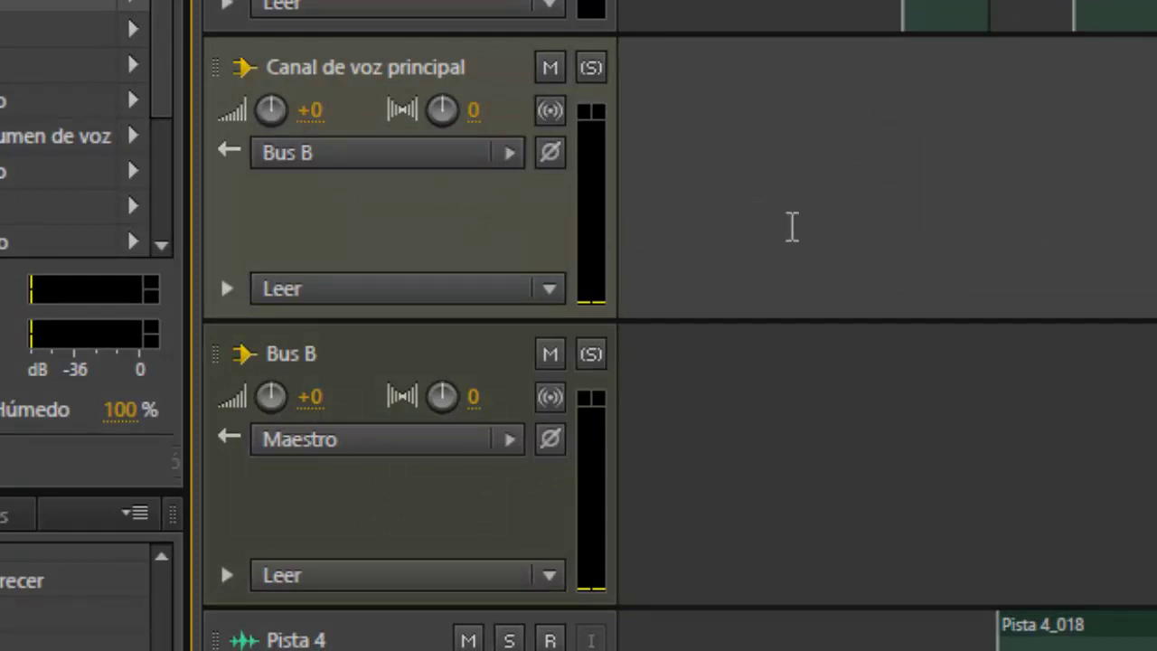
pyautogui.click(917, 5)
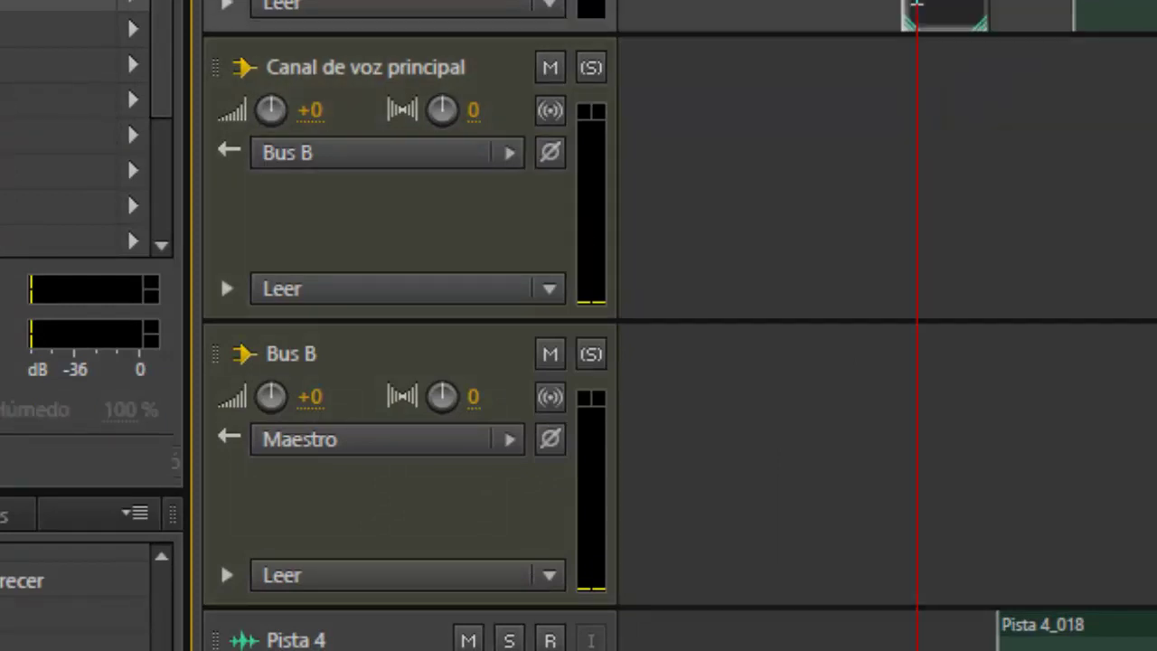
pyautogui.click(746, 159)
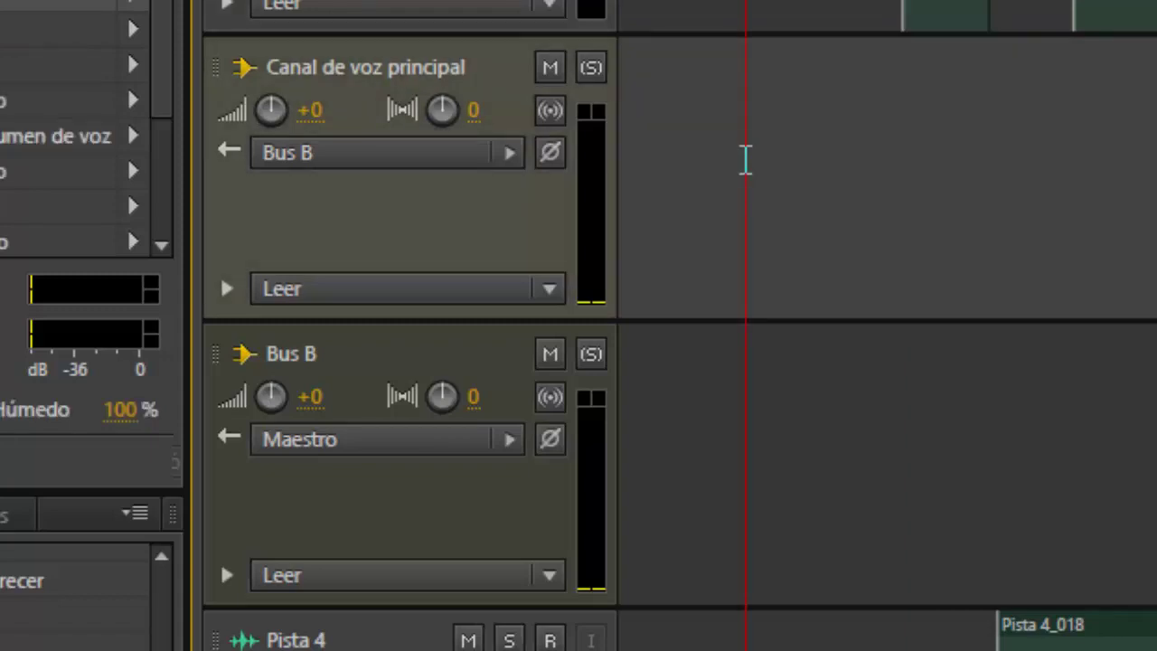
pyautogui.click(769, 384)
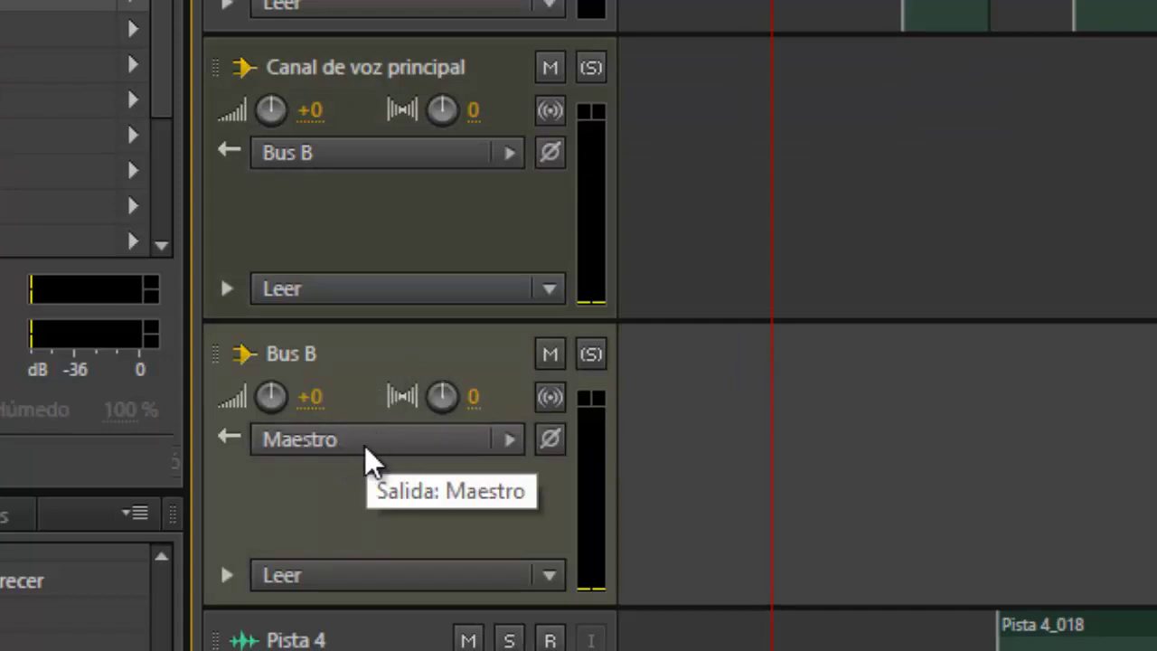
# Step: Apply the effects preset with Ecualizador gráfico (20 bandas), Compresor multibanda and Limitador forzado to the Maestro track
pyautogui.scroll(-8, 814, 452)
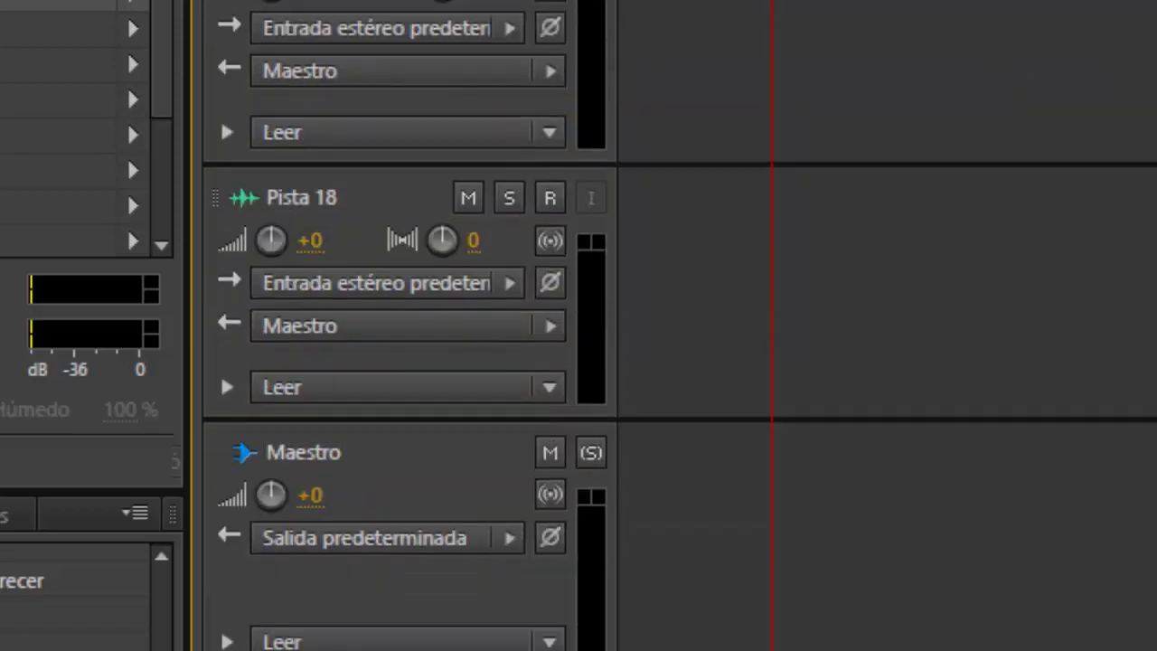
pyautogui.click(952, 512)
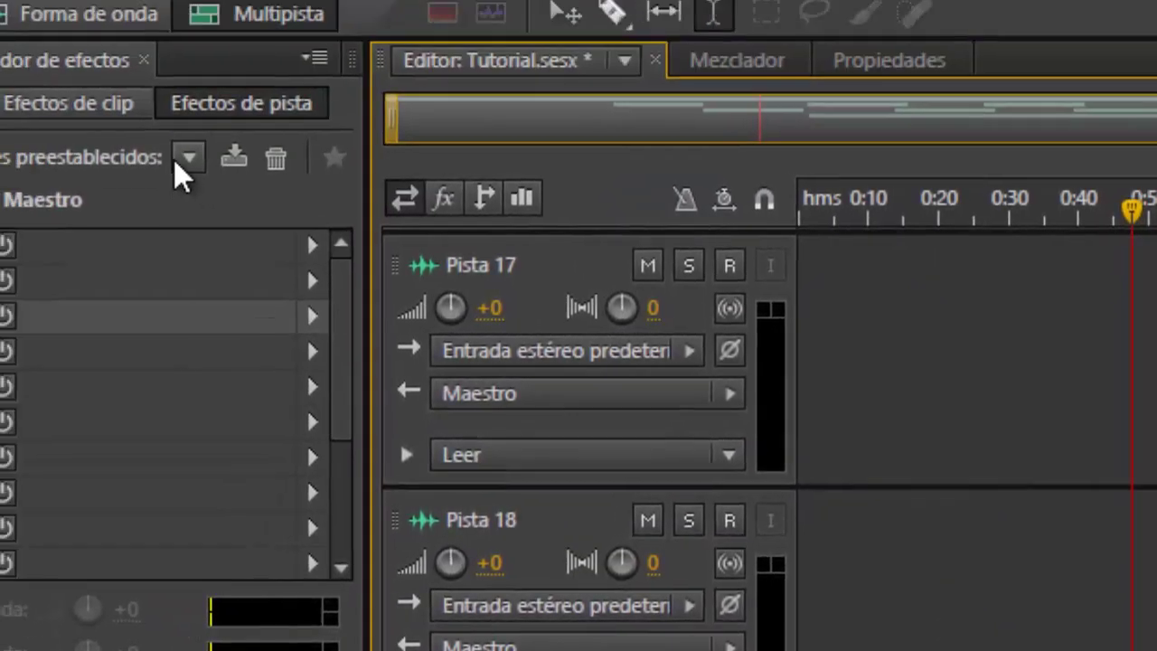
pyautogui.click(185, 159)
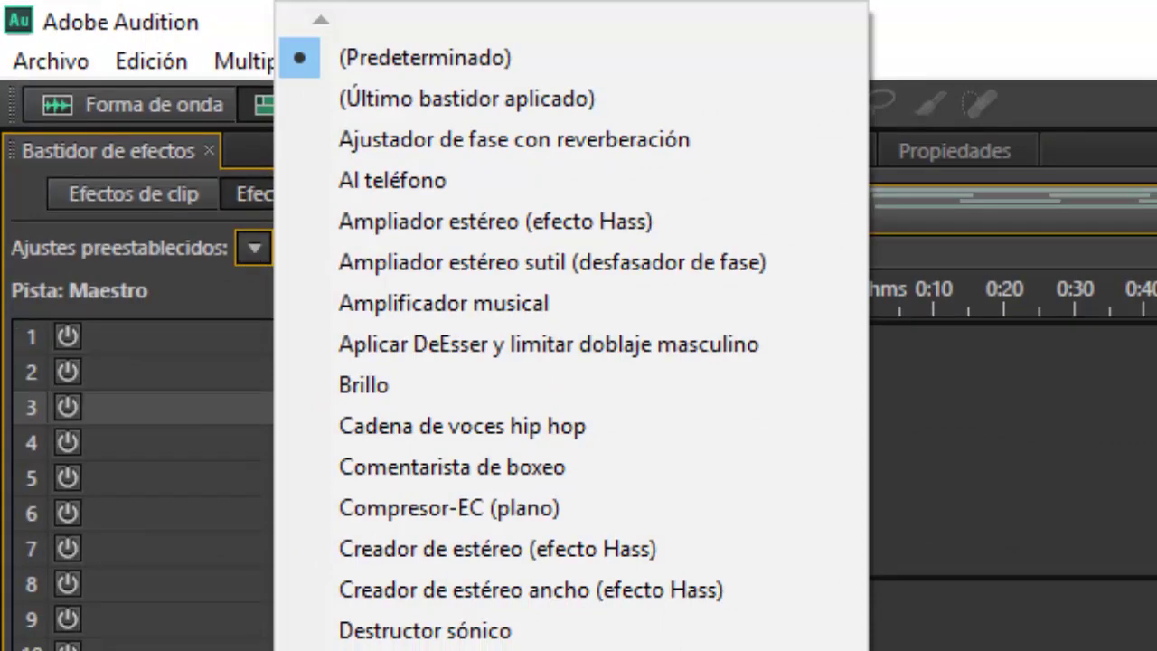
pyautogui.press('Return')
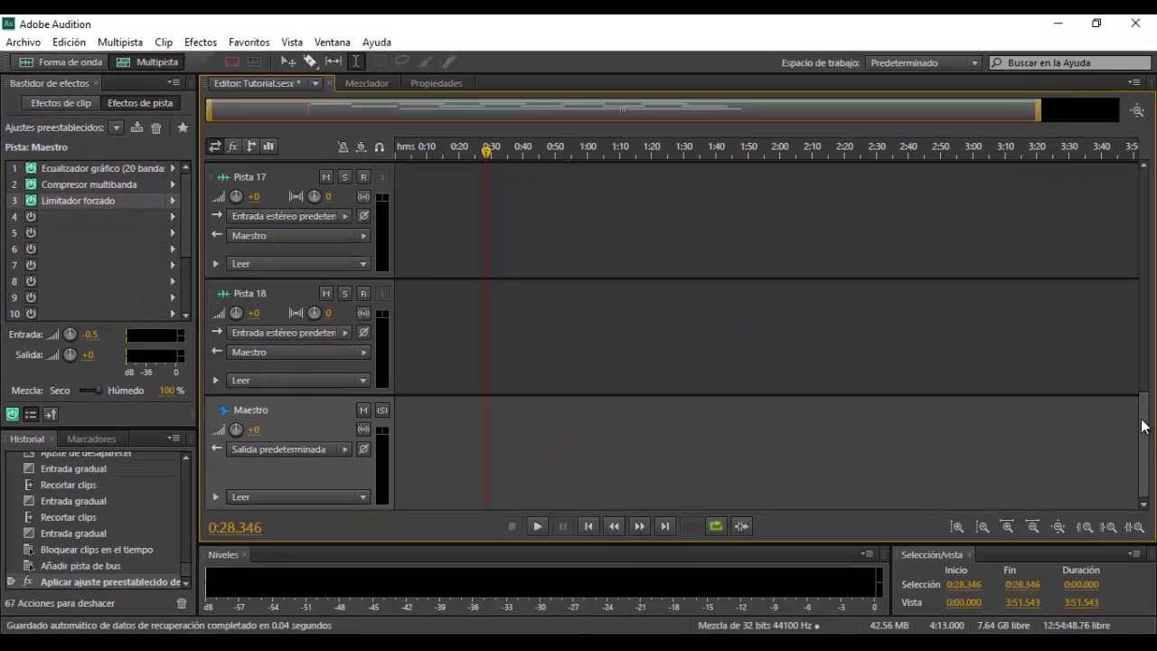
# Step: Try blue, yellow and green on the Instrumental track's clip, and set its clip colour to pink with Tono 330
pyautogui.moveTo(1142, 412); pyautogui.dragTo(1143, 197)
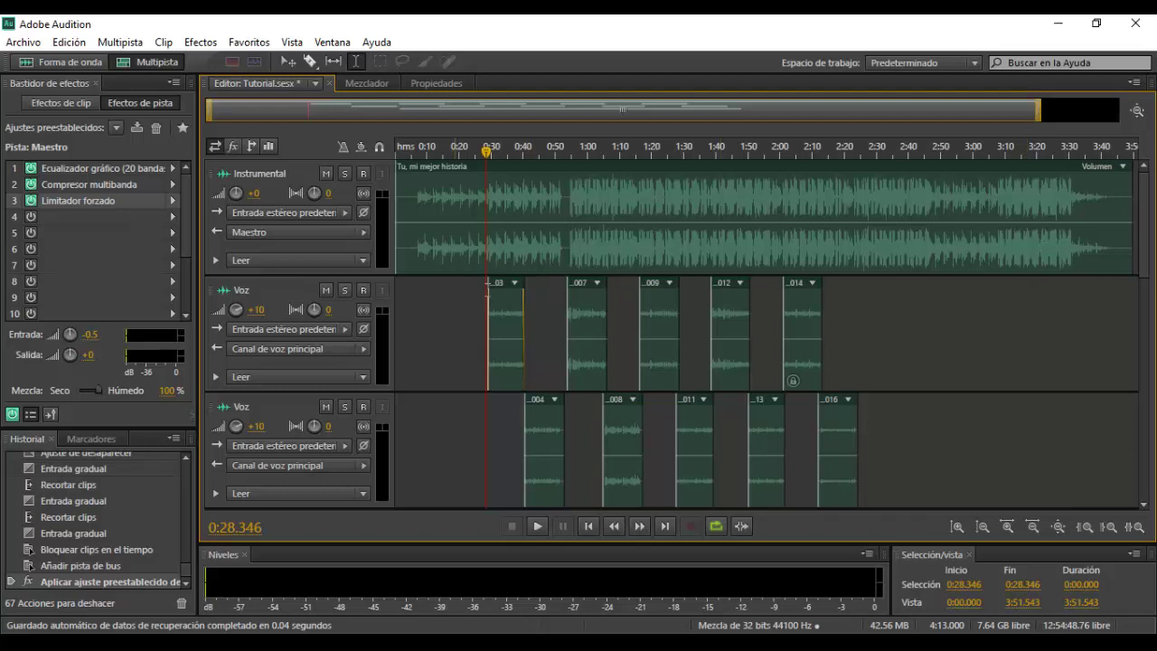
pyautogui.click(553, 253)
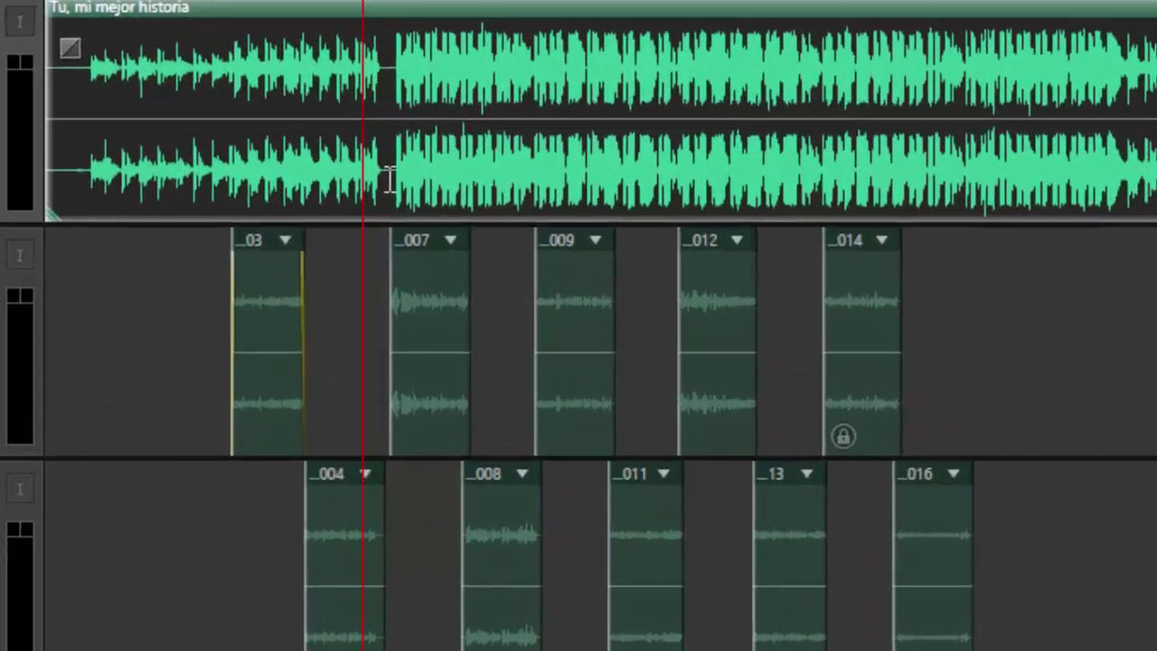
pyautogui.rightClick(568, 258)
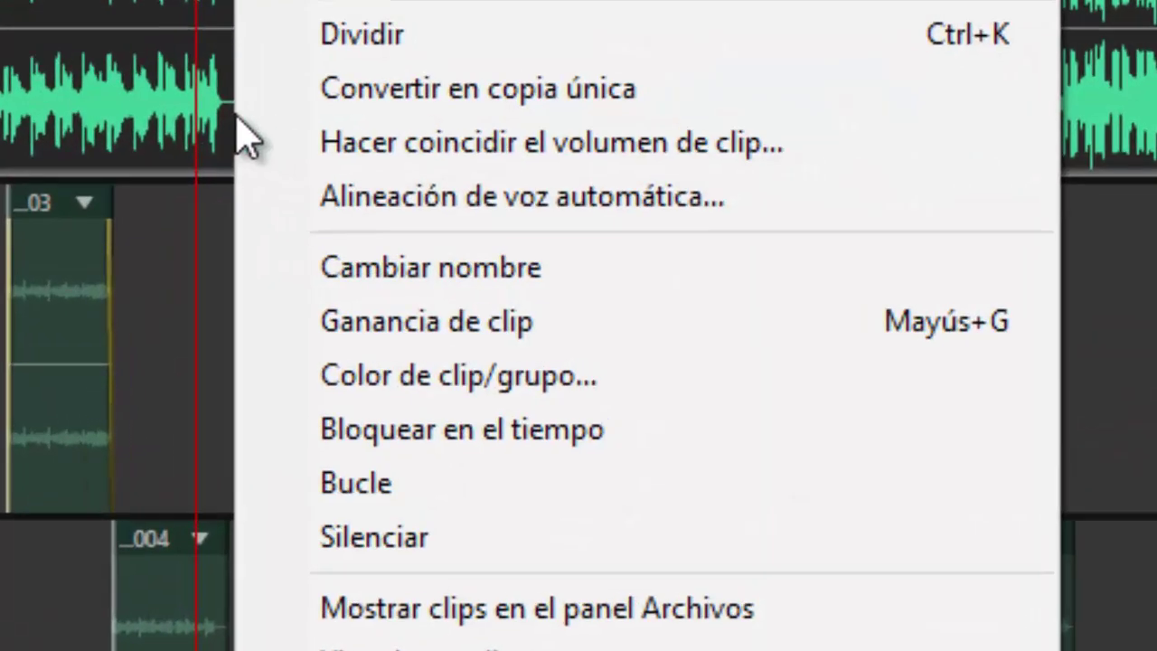
pyautogui.click(506, 377)
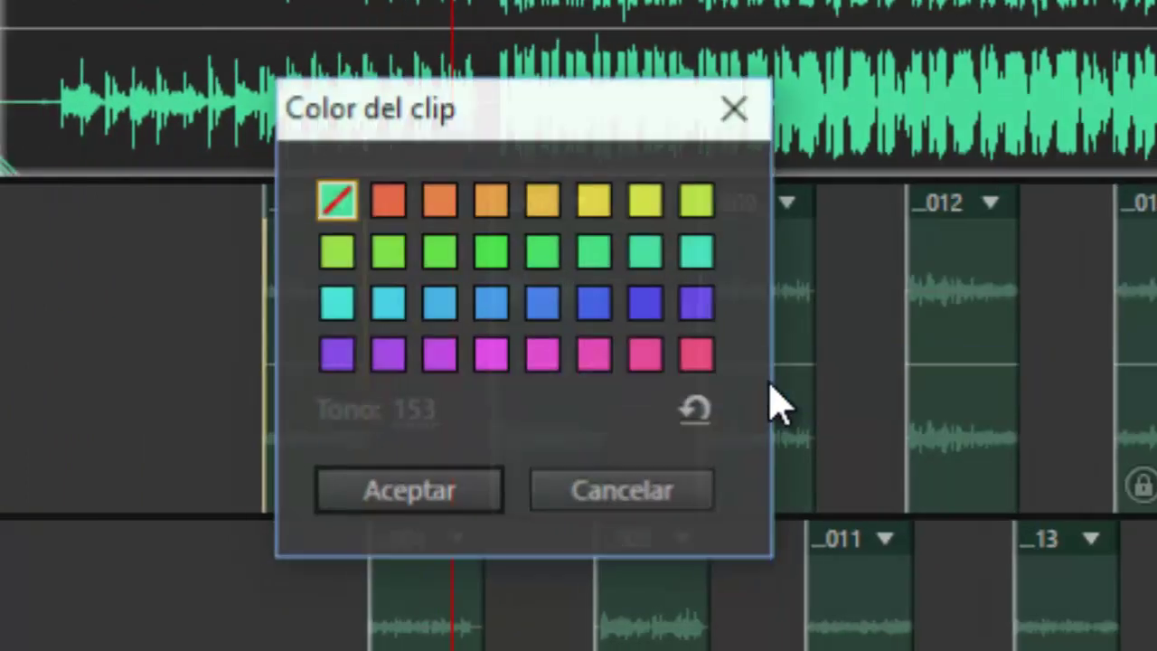
pyautogui.click(603, 306)
pyautogui.click(552, 306)
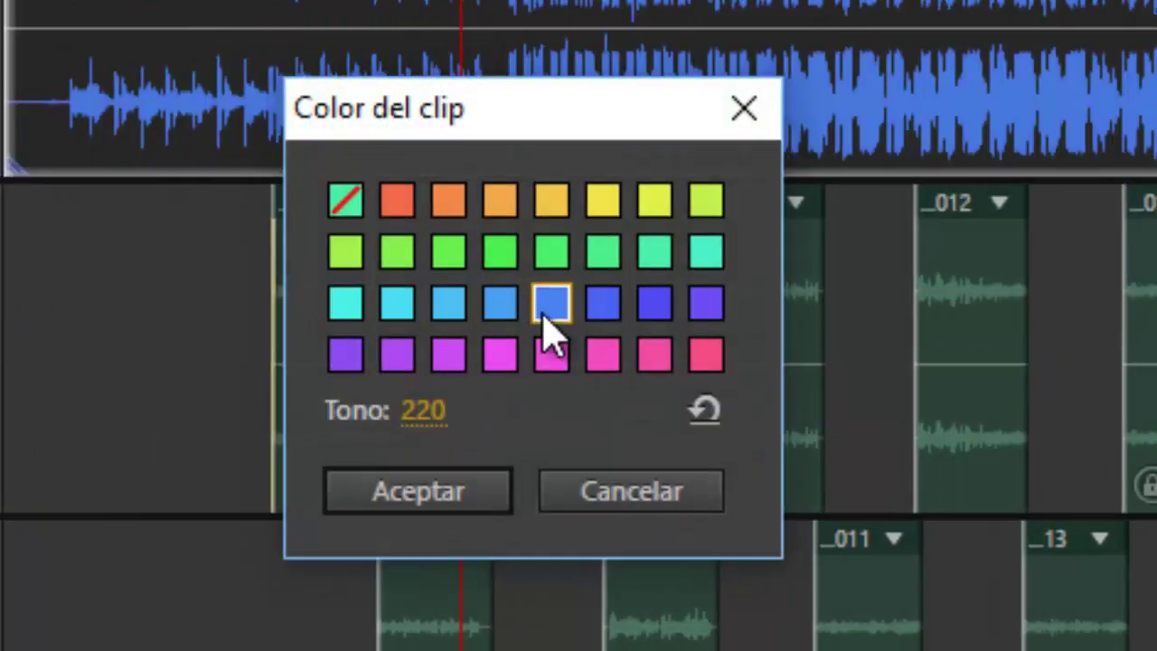
pyautogui.click(610, 195)
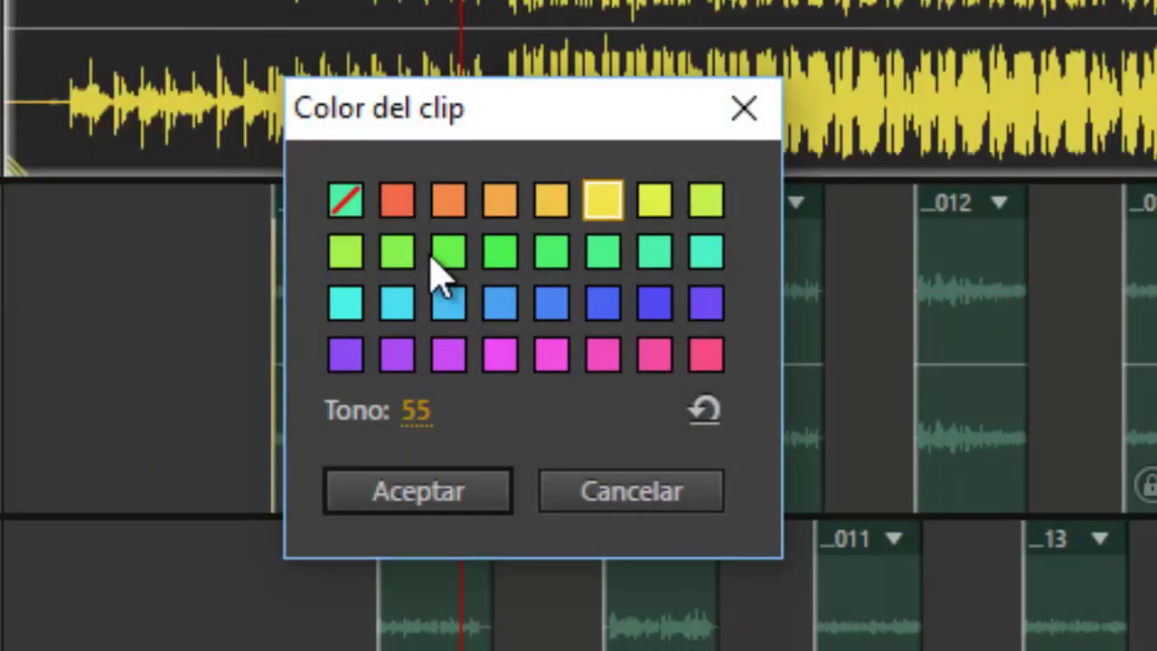
pyautogui.click(443, 256)
pyautogui.click(667, 363)
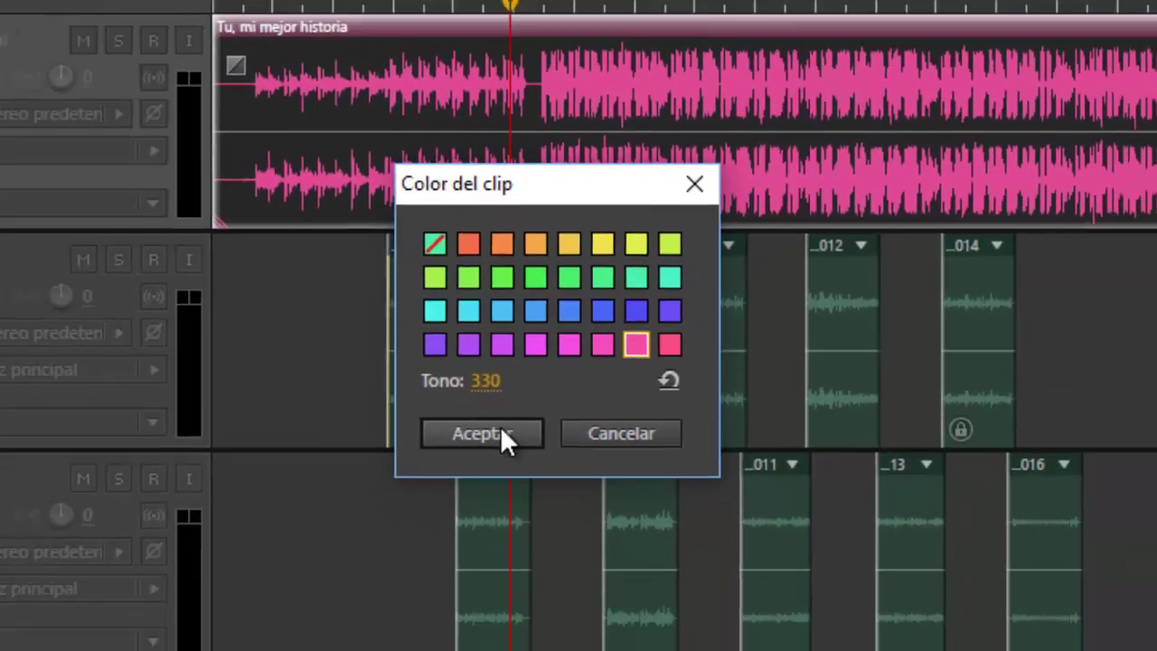
pyautogui.click(461, 490)
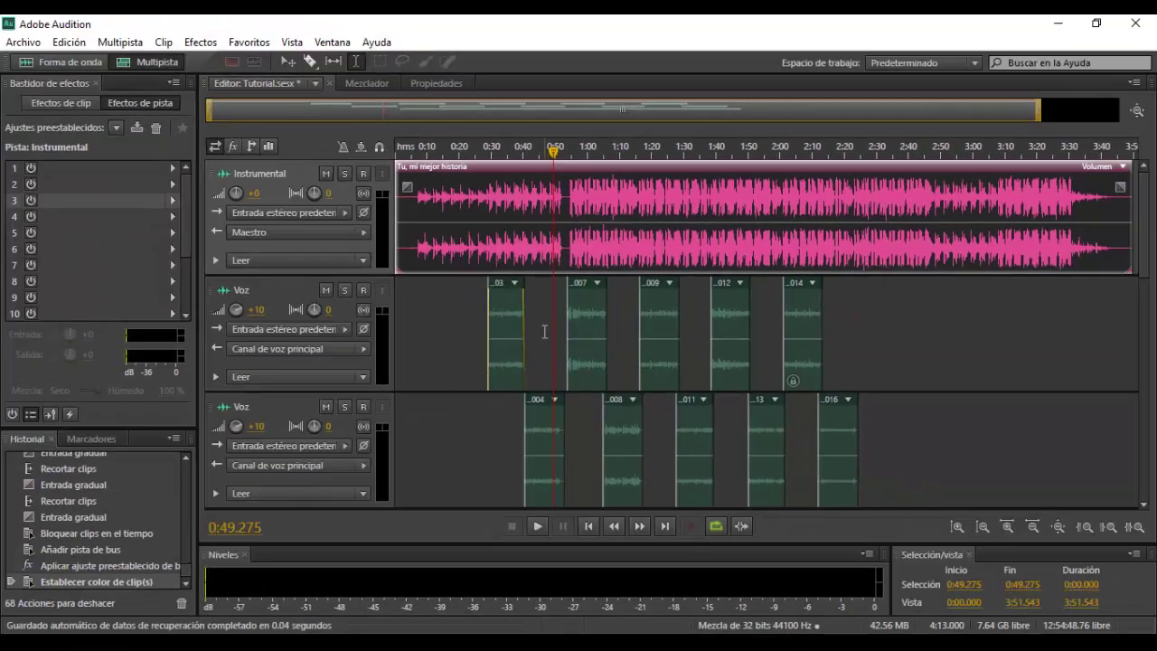
pyautogui.click(425, 341)
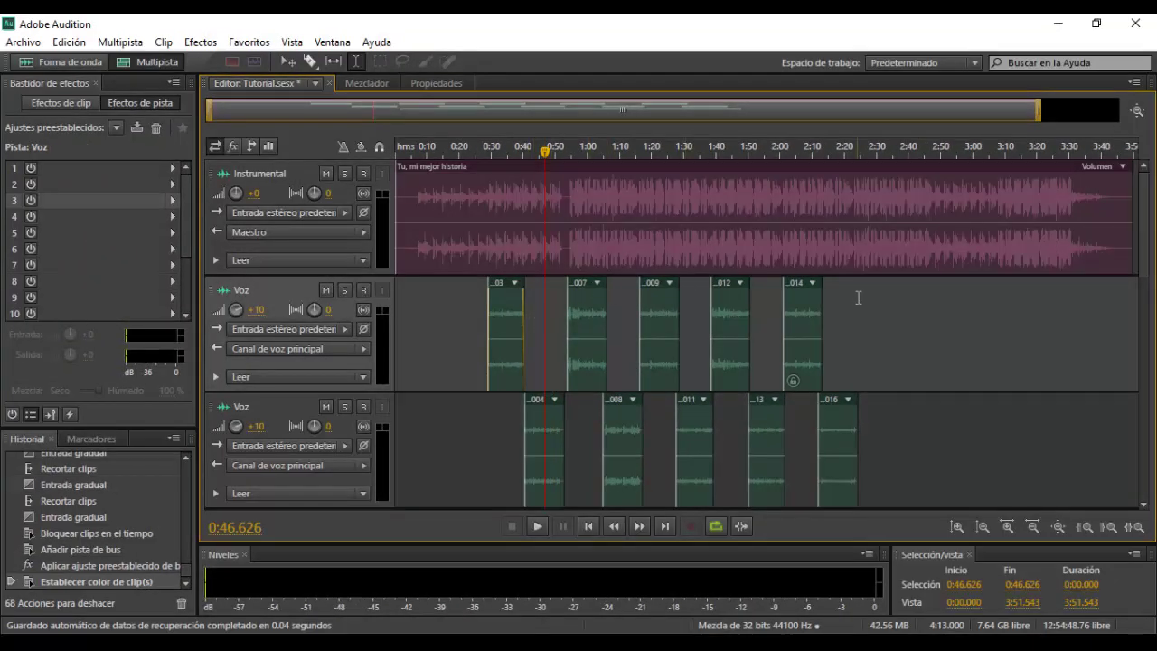
pyautogui.click(737, 318)
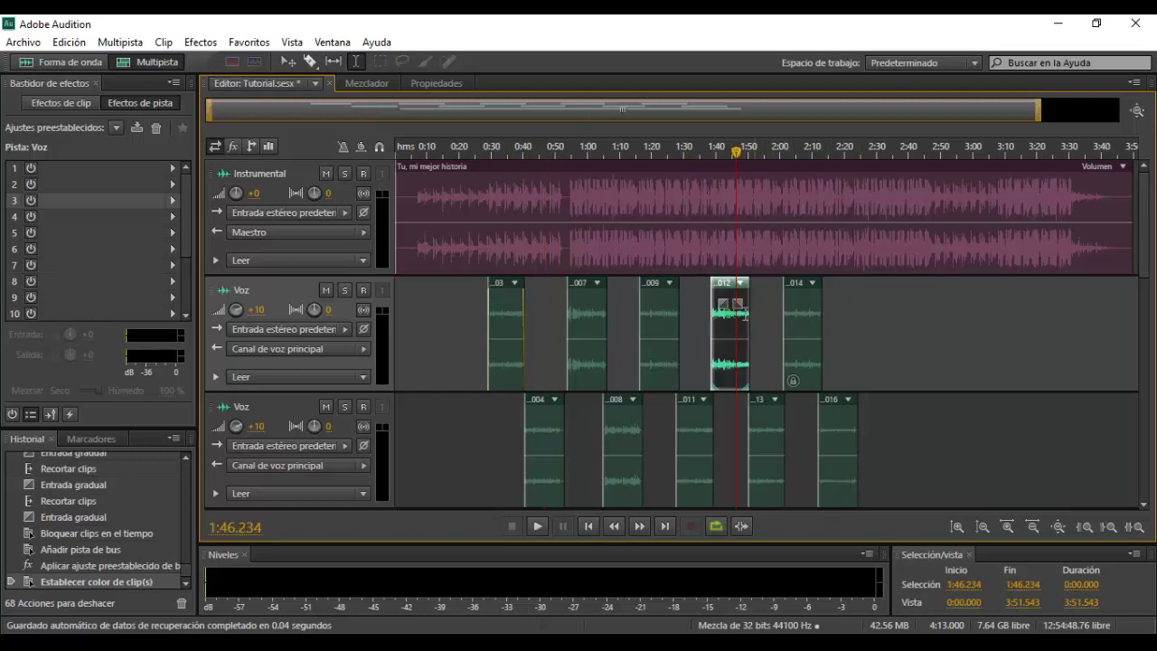
pyautogui.click(498, 346)
pyautogui.click(542, 432)
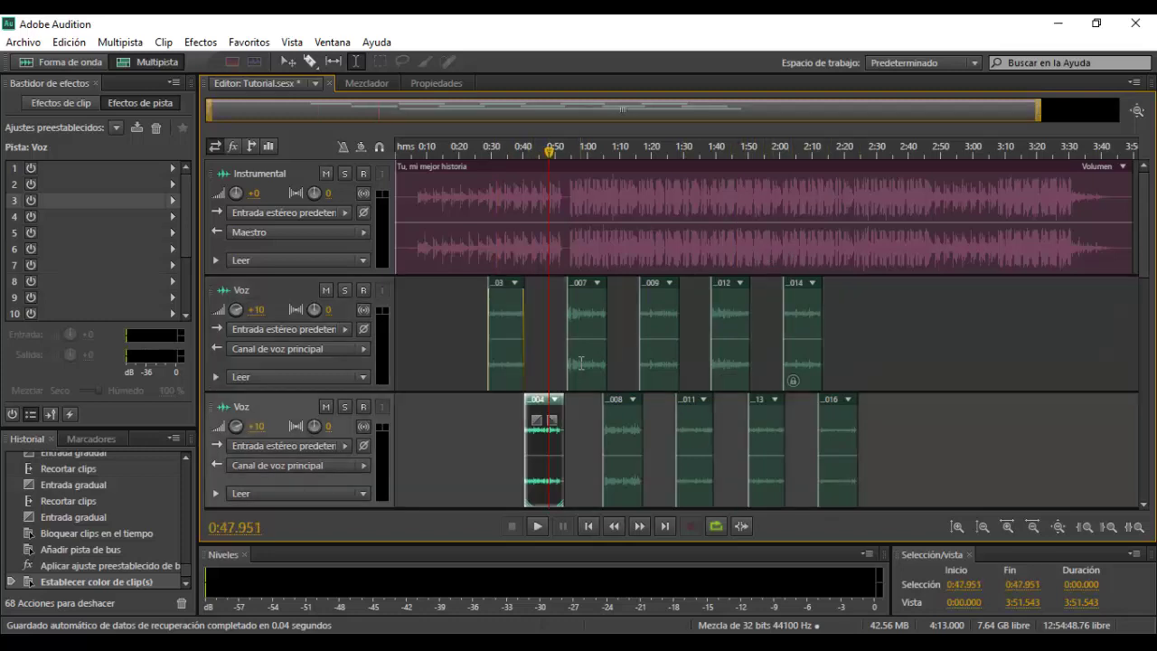
pyautogui.click(585, 363)
pyautogui.click(630, 423)
pyautogui.click(659, 362)
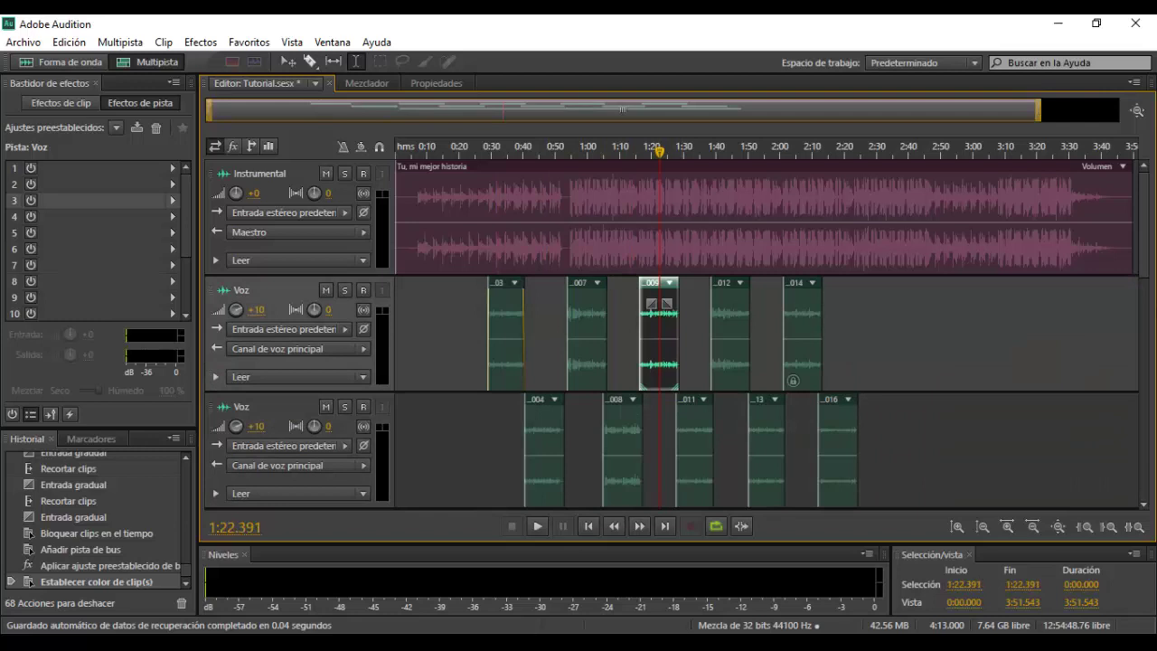
pyautogui.click(656, 237)
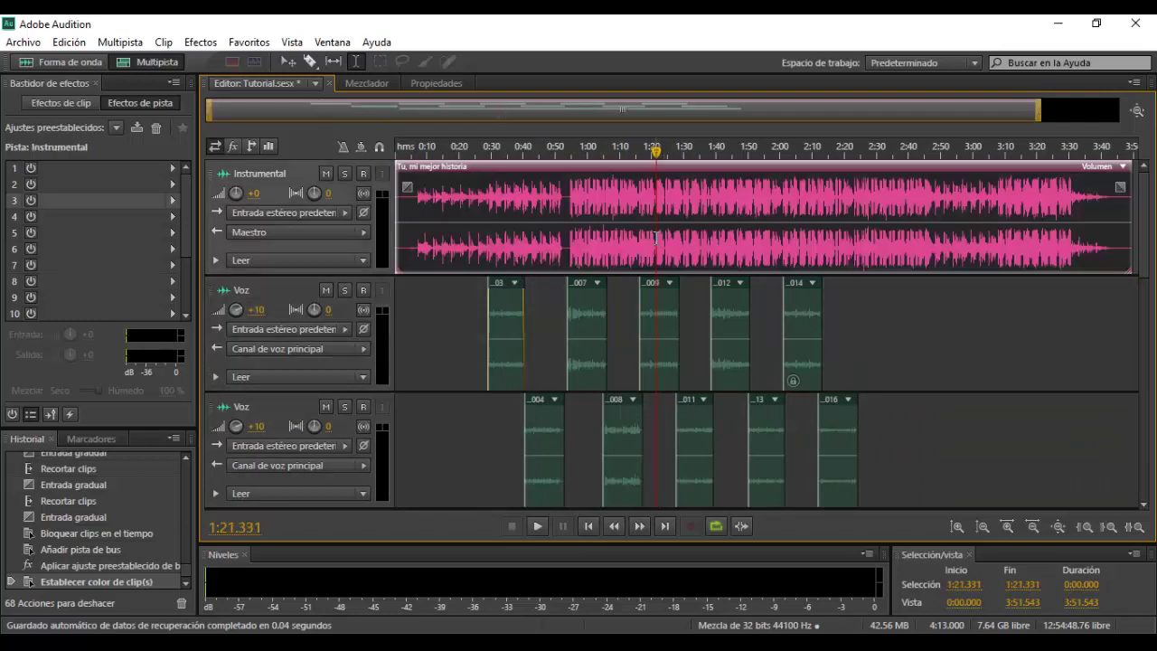
# Step: Set the clip colour of Pista 4_018 to turquoise with Tono 165
pyautogui.scroll(-1, 1144, 309)
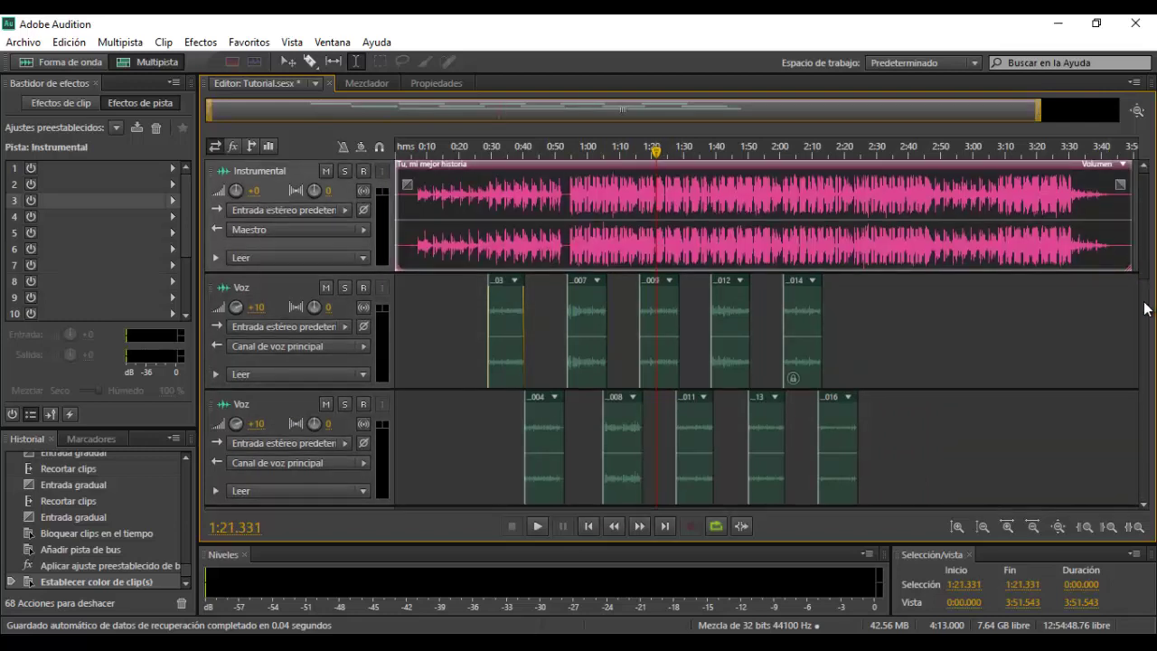
pyautogui.scroll(-3, 1010, 327)
pyautogui.scroll(-2, 1144, 323)
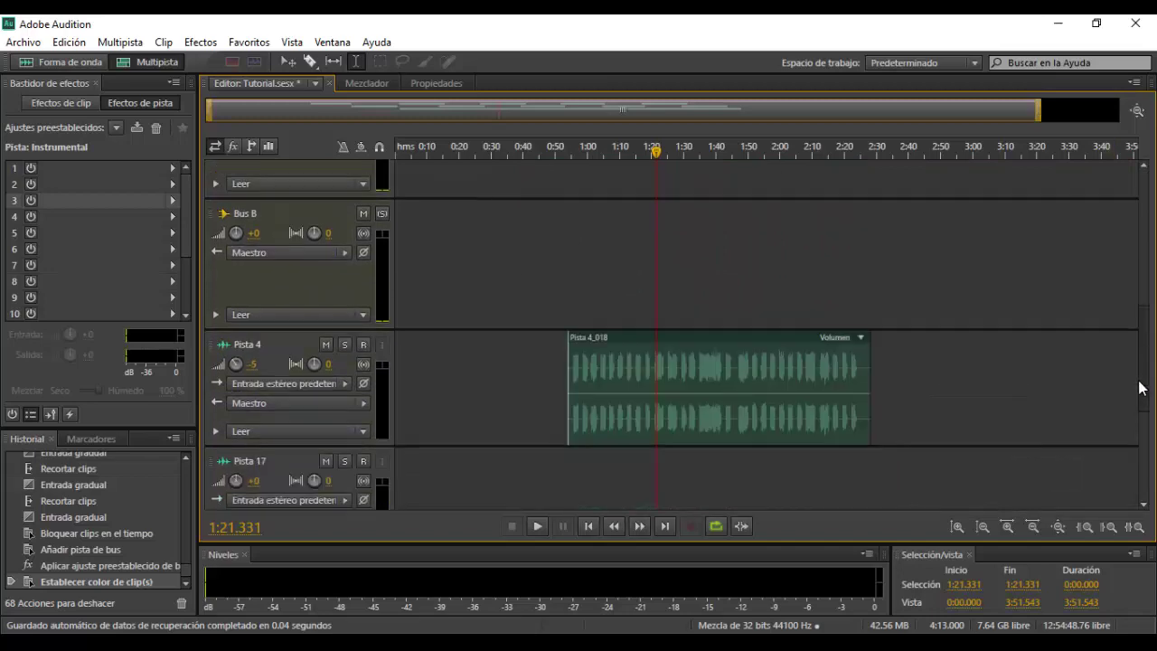
pyautogui.rightClick(735, 380)
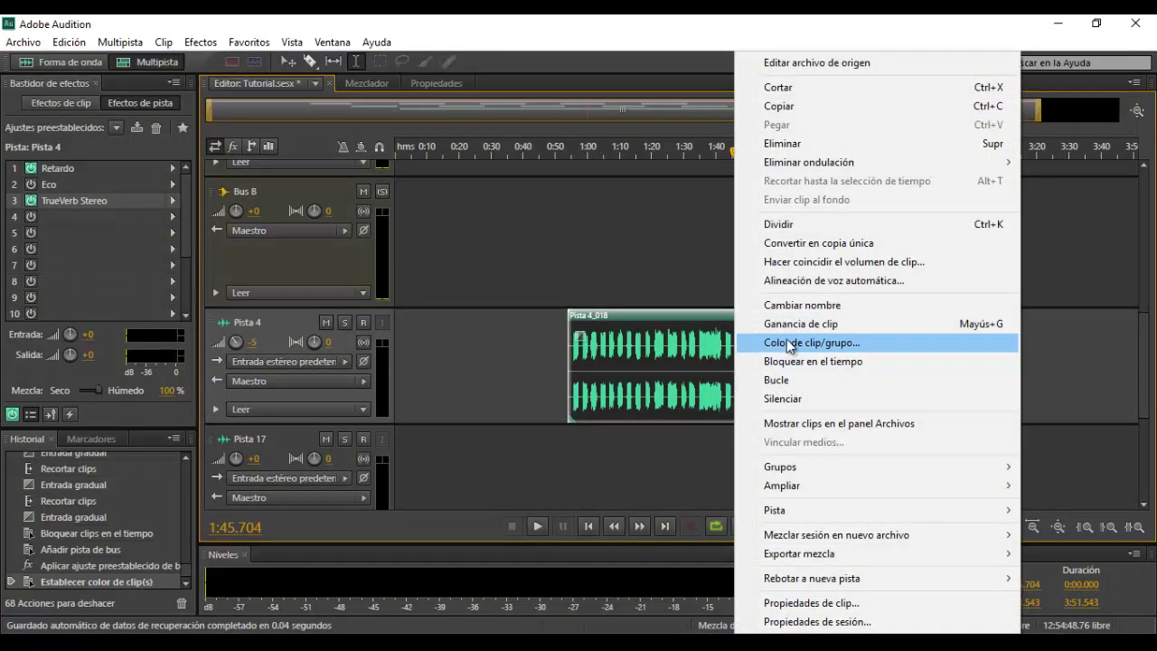
pyautogui.click(785, 343)
pyautogui.click(638, 299)
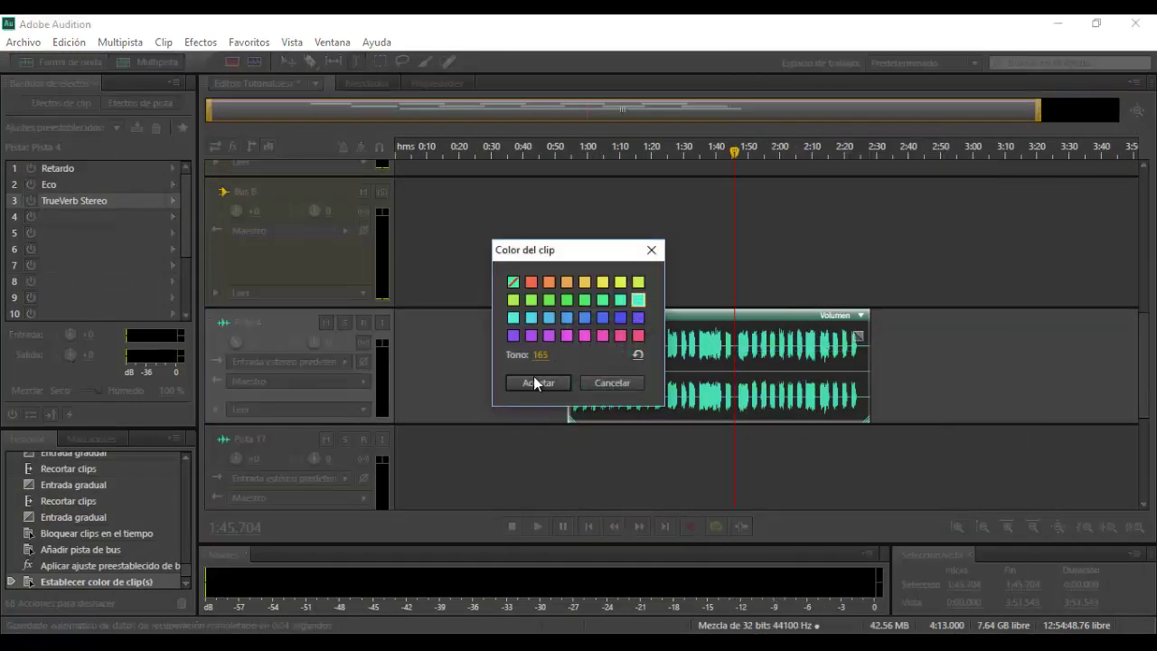
pyautogui.click(538, 383)
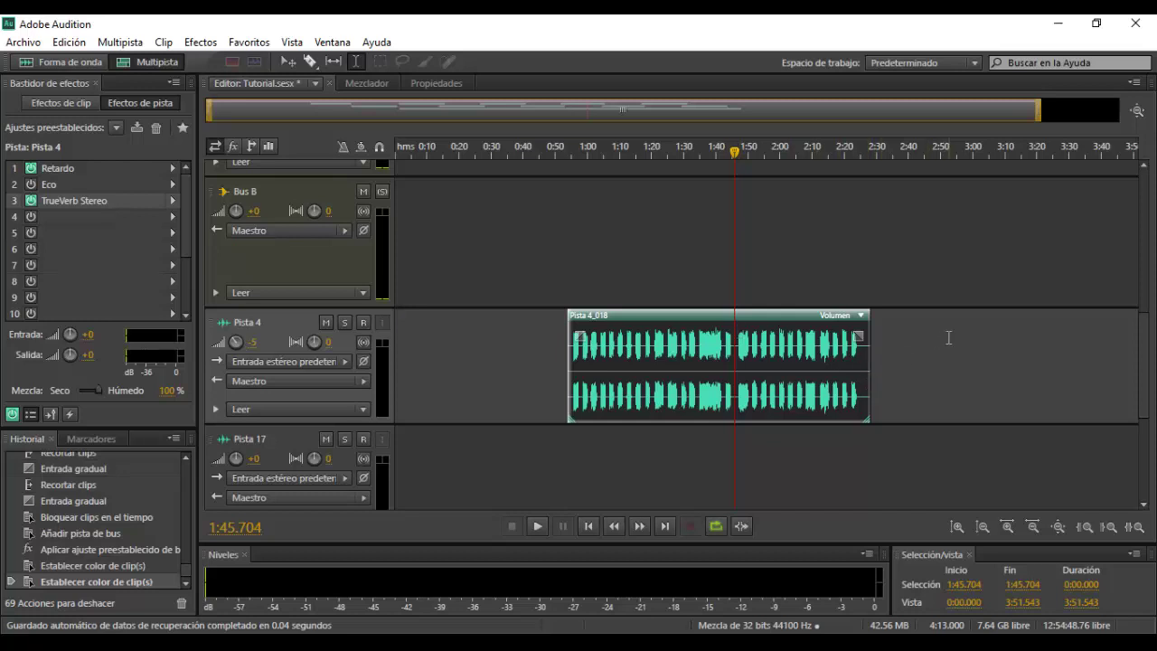
pyautogui.moveTo(829, 269); pyautogui.dragTo(1141, 276)
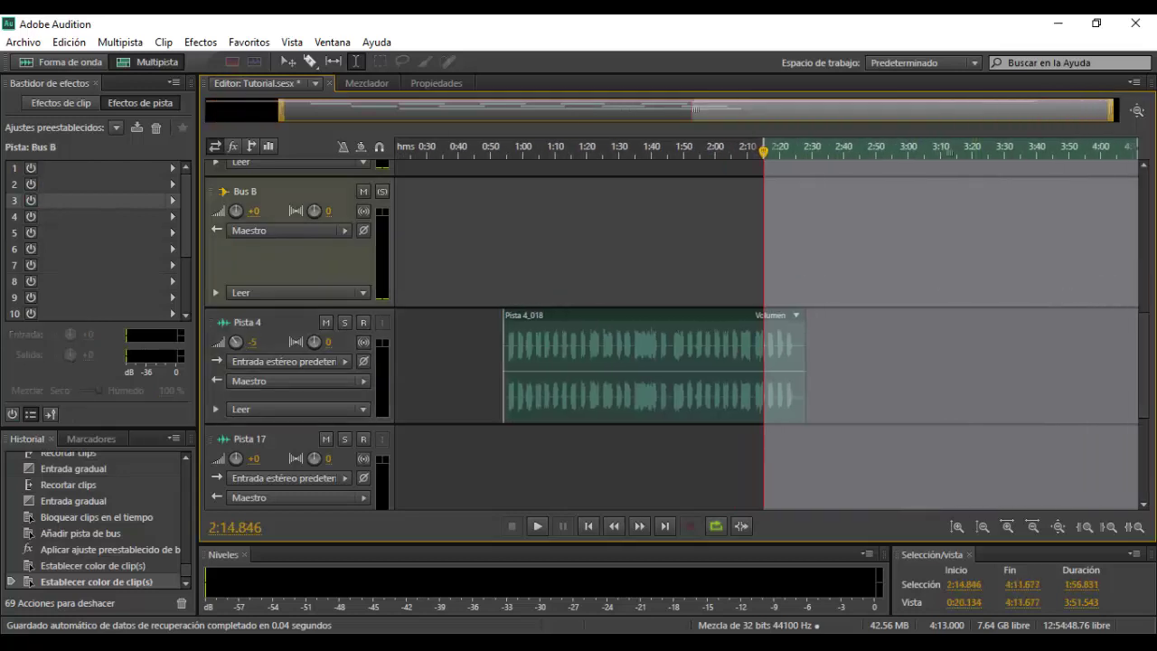
pyautogui.moveTo(685, 245); pyautogui.dragTo(473, 242)
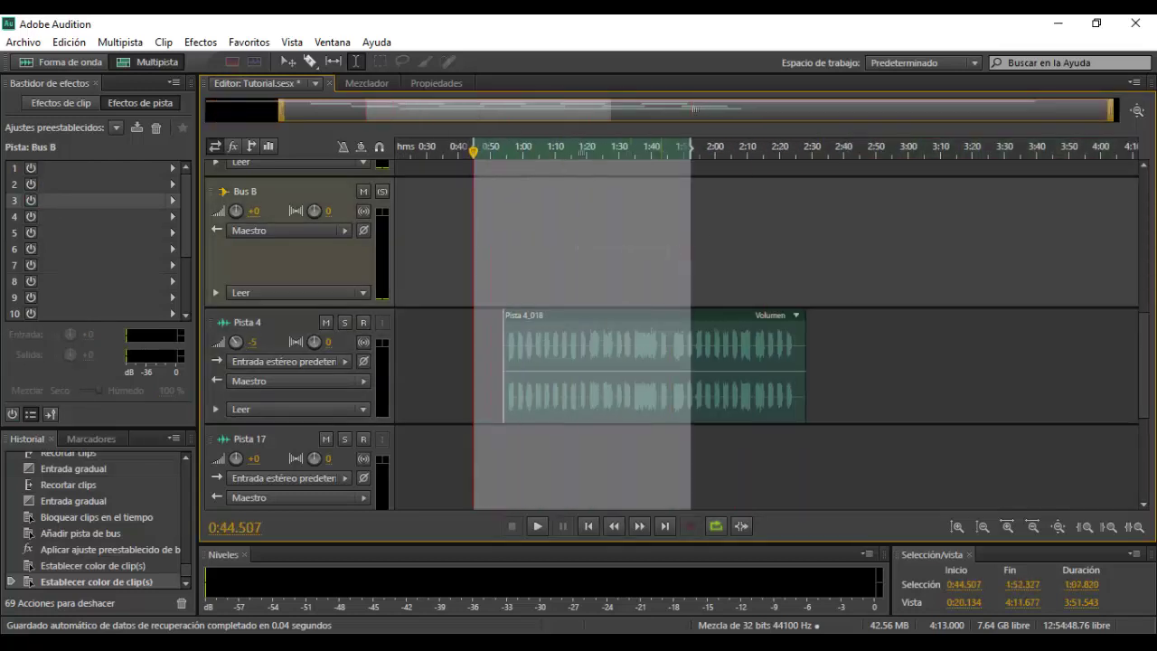
pyautogui.click(662, 246)
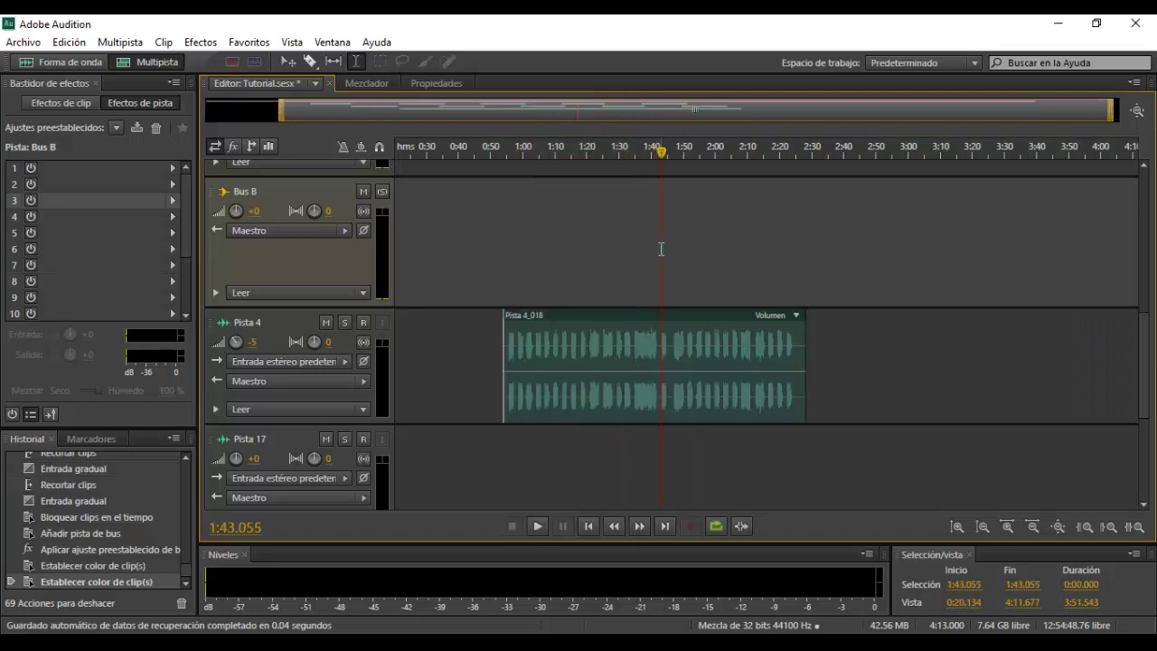
pyautogui.click(250, 323)
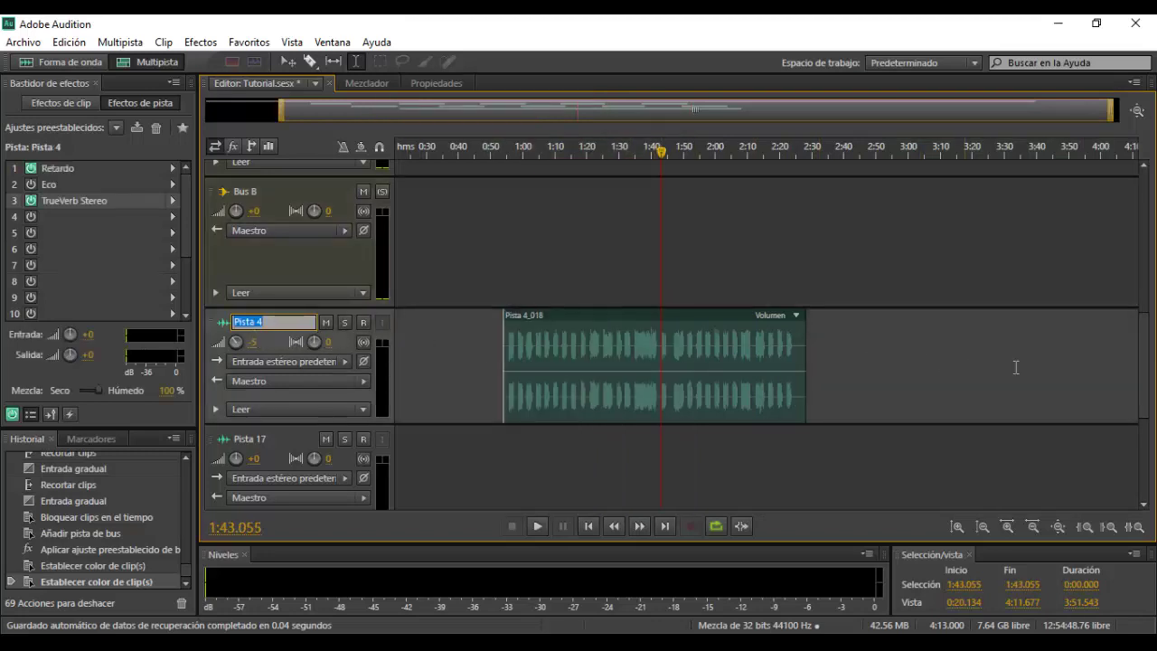
# Step: Fit the session timeline from the start to about 3:54 and select the Instrumental clip with the playhead at about 1:56
pyautogui.scroll(5, 1144, 361)
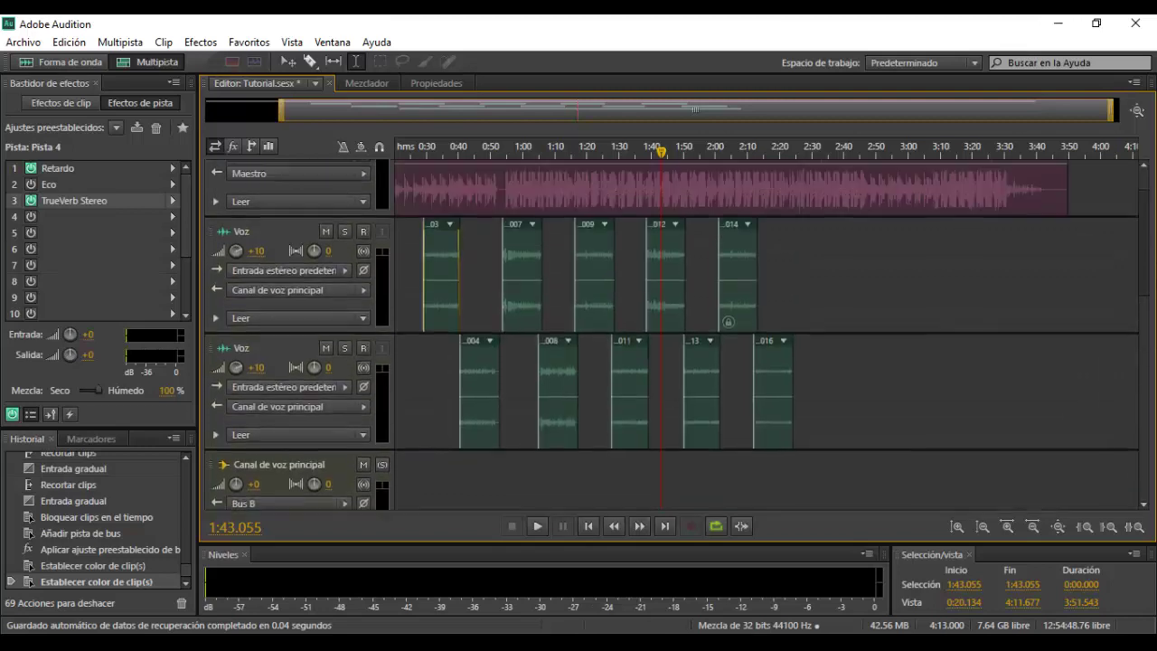
pyautogui.press('\\')
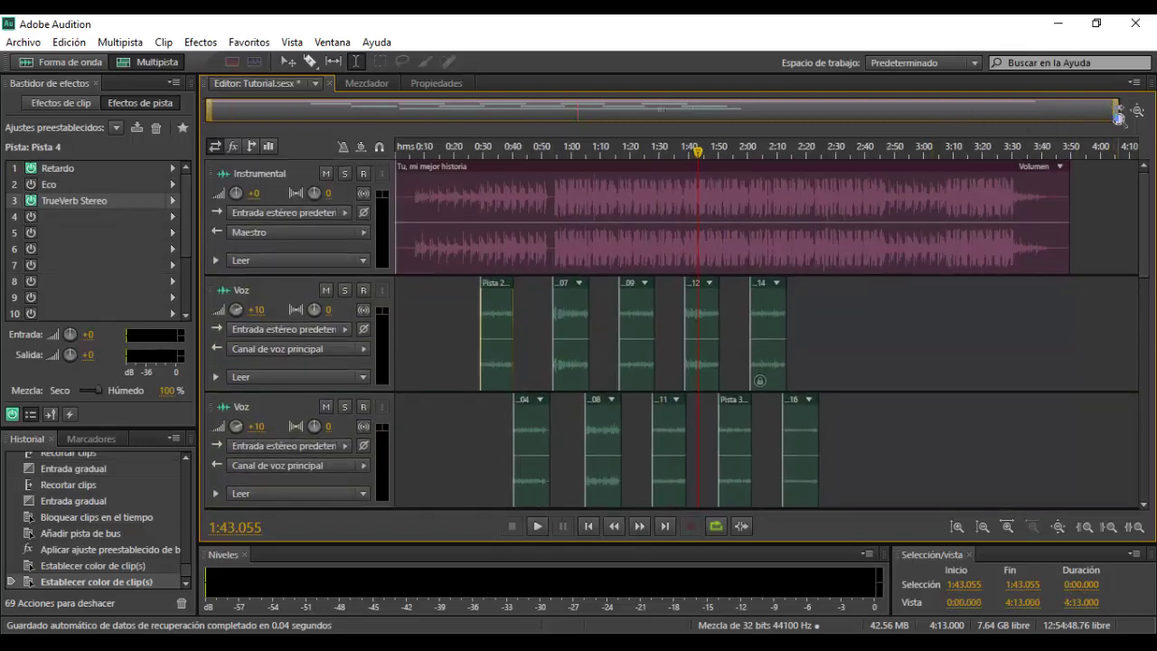
pyautogui.moveTo(1112, 113); pyautogui.dragTo(1047, 115)
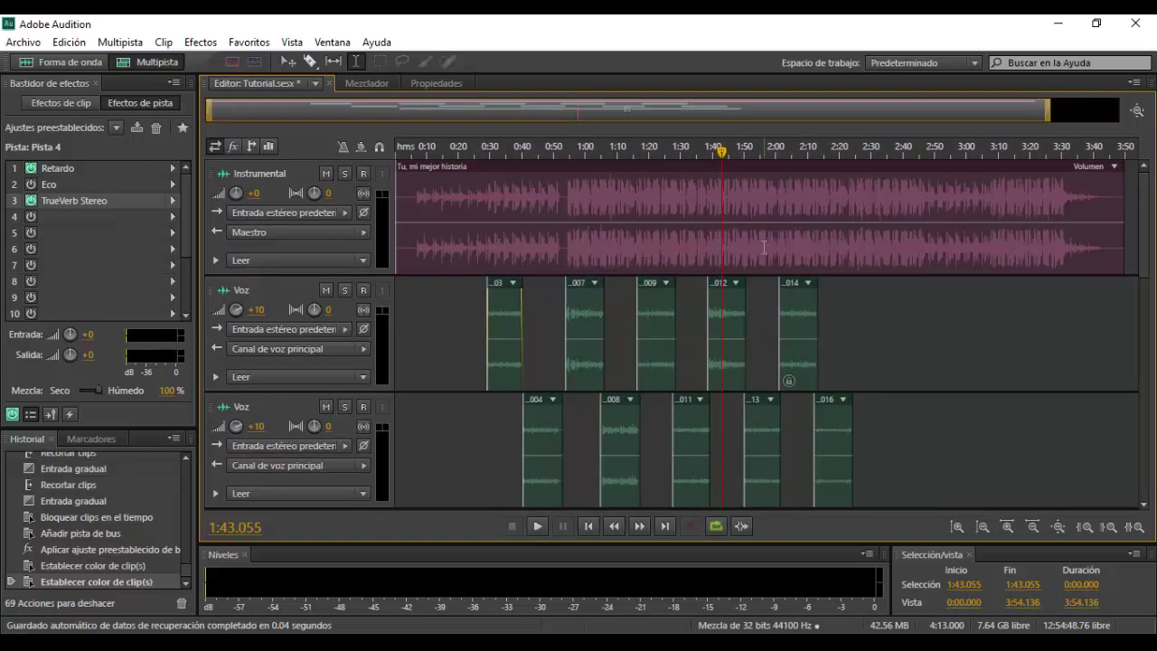
pyautogui.click(763, 246)
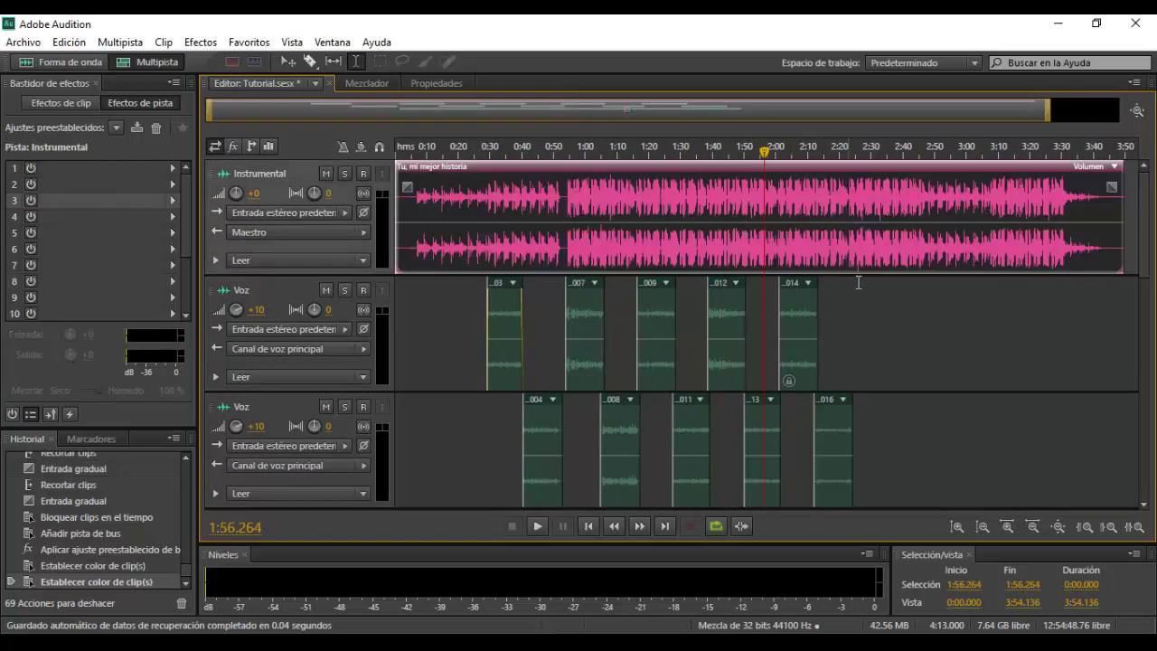
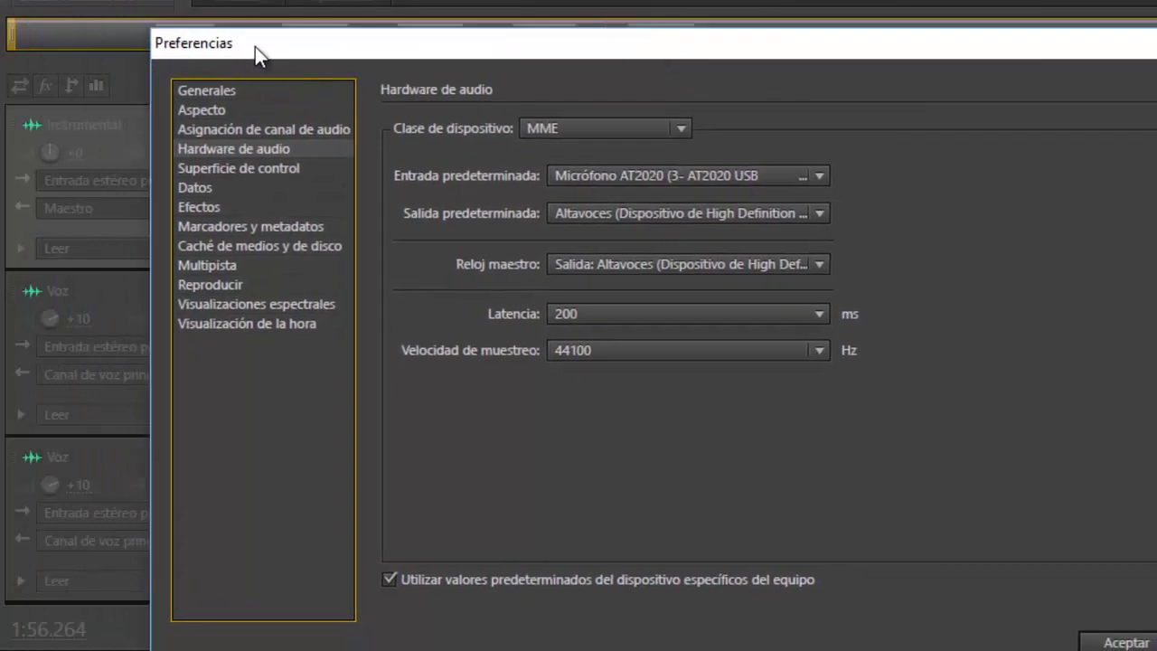
# Step: Look through the Efectos, Multipista, Reproducir and Visualizaciones espectrales preferences
pyautogui.moveTo(685, 47); pyautogui.dragTo(679, 36)
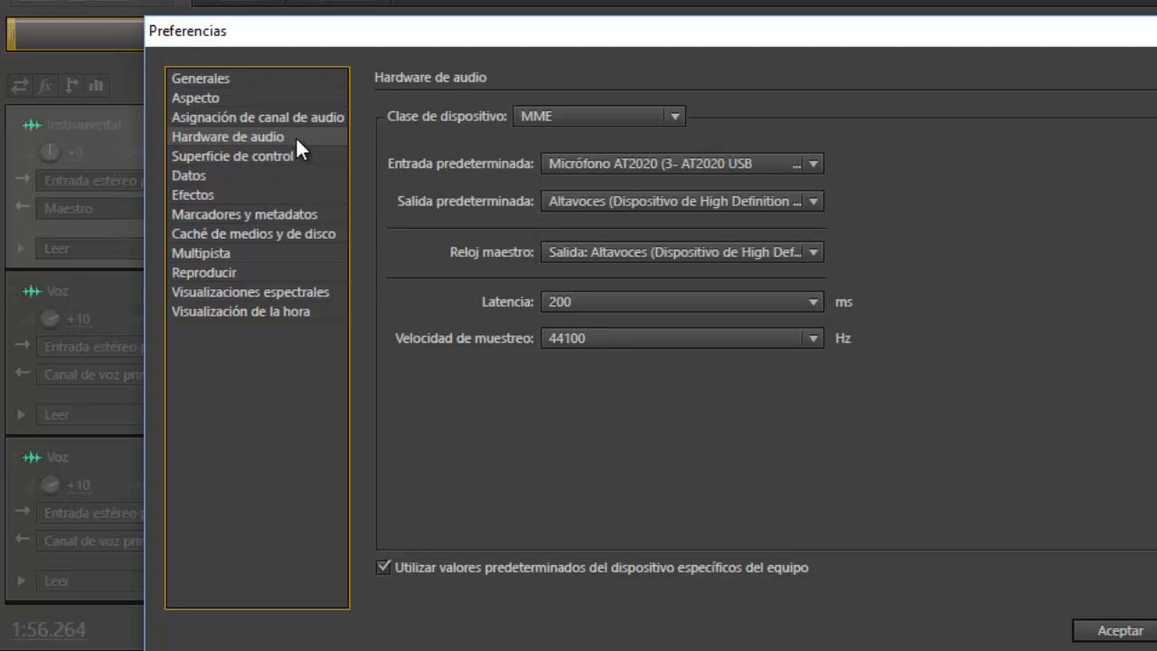
pyautogui.click(223, 193)
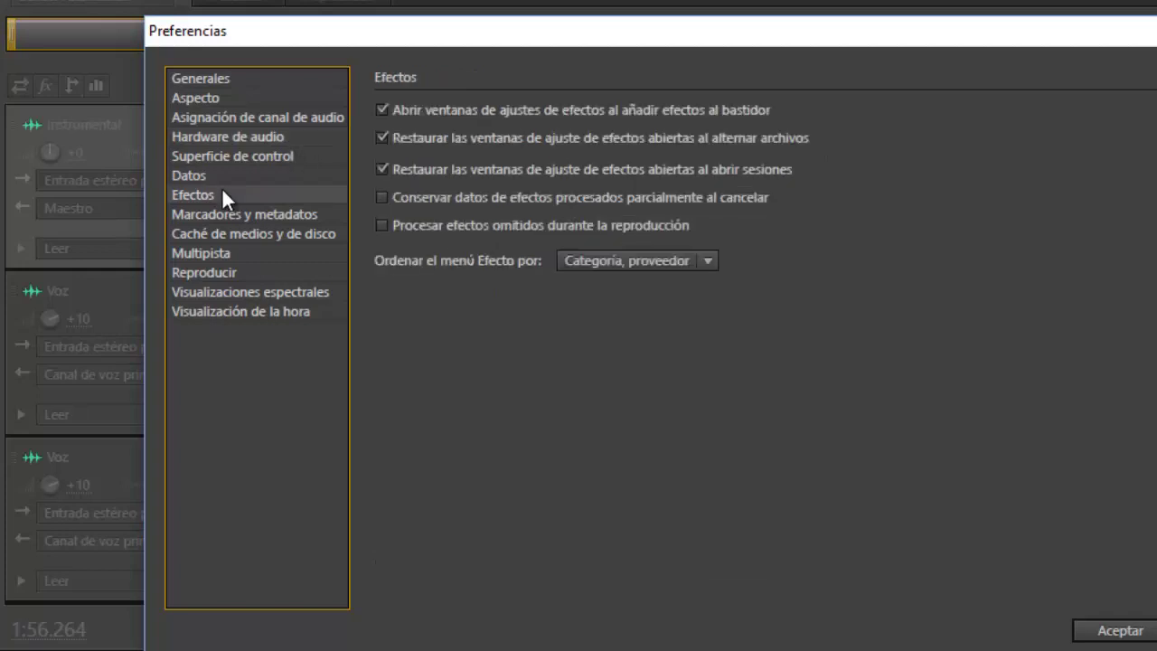
pyautogui.click(246, 254)
pyautogui.click(241, 273)
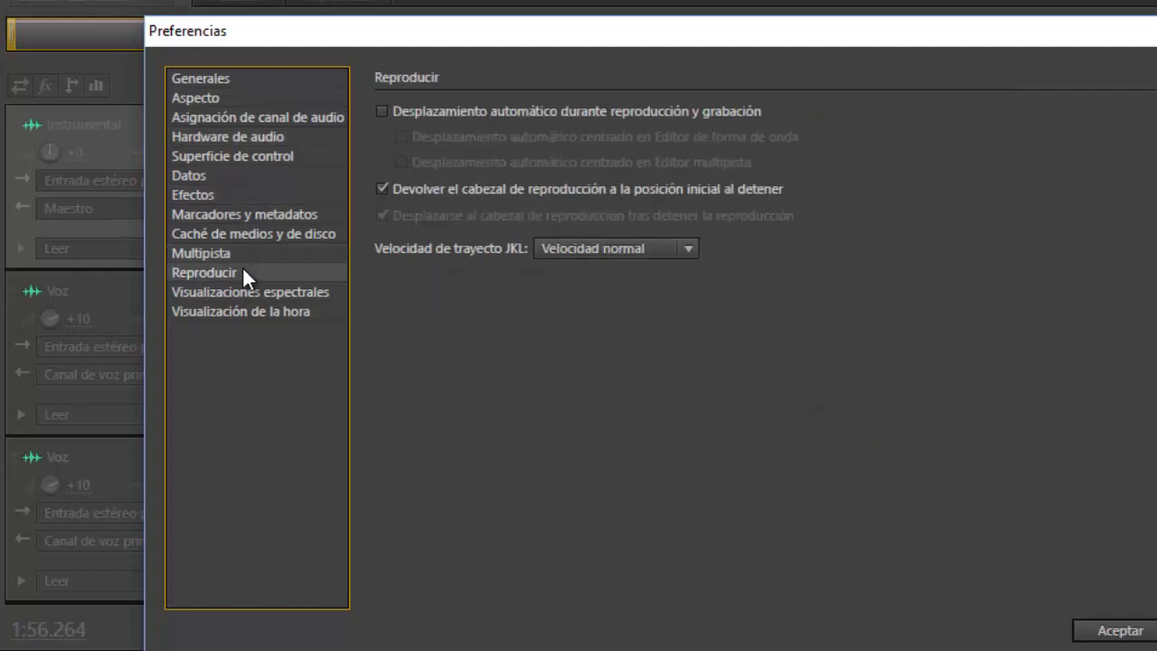
pyautogui.click(259, 291)
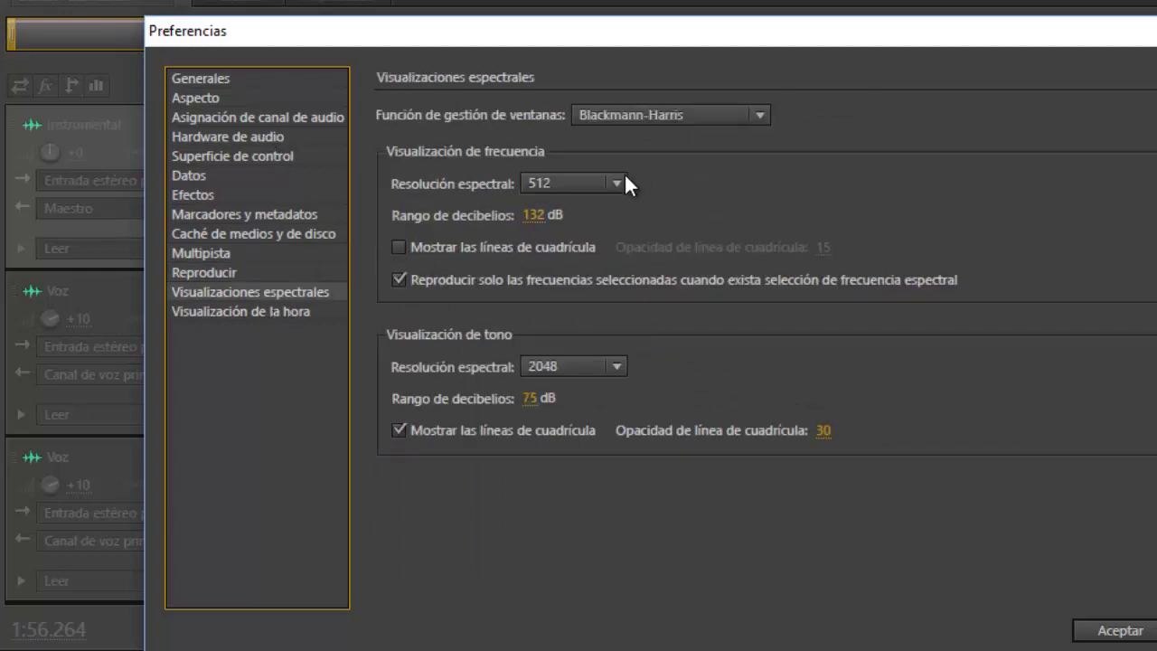
# Step: Examine the available default output and input devices in the Hardware de audio preferences
pyautogui.click(251, 135)
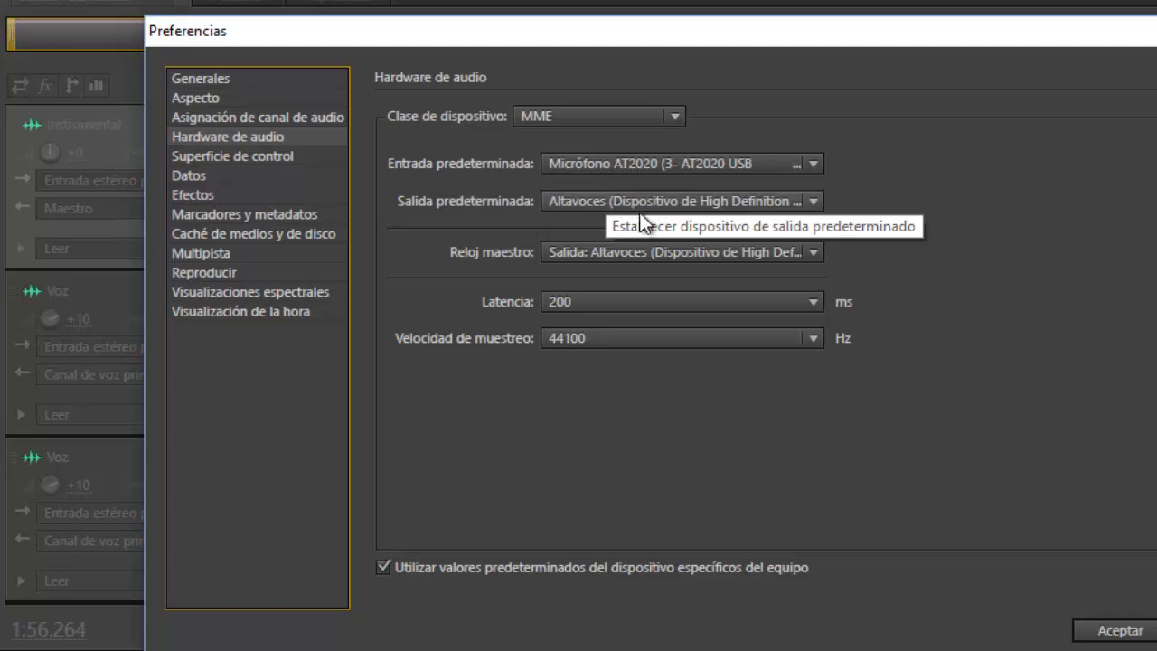
pyautogui.click(644, 205)
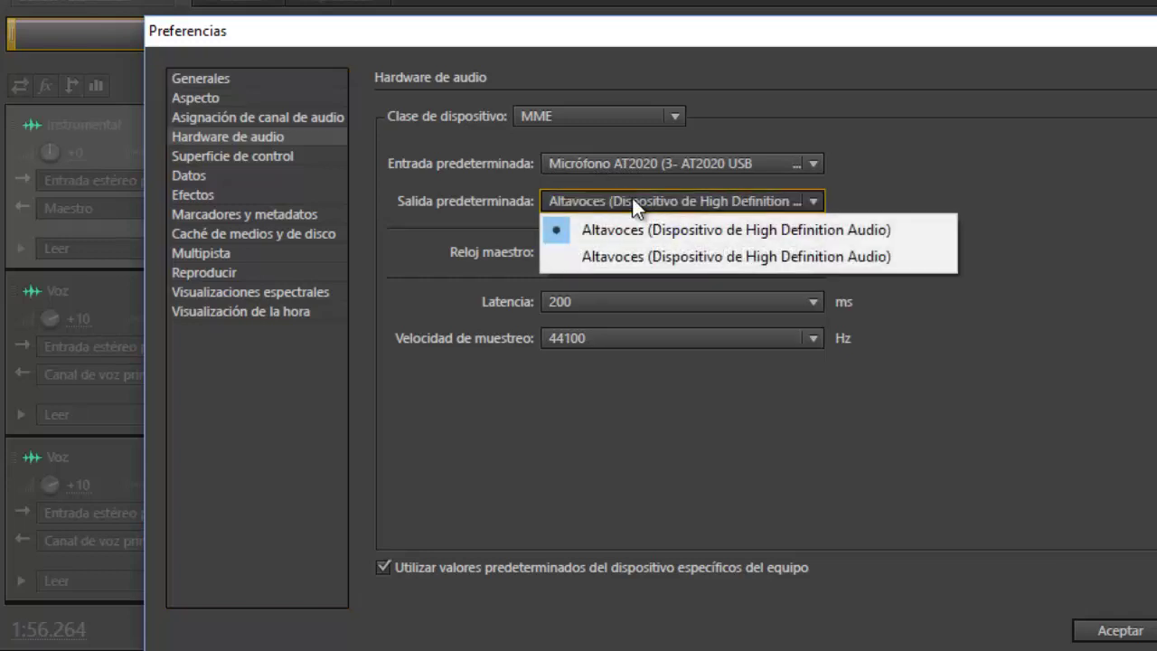
pyautogui.click(632, 198)
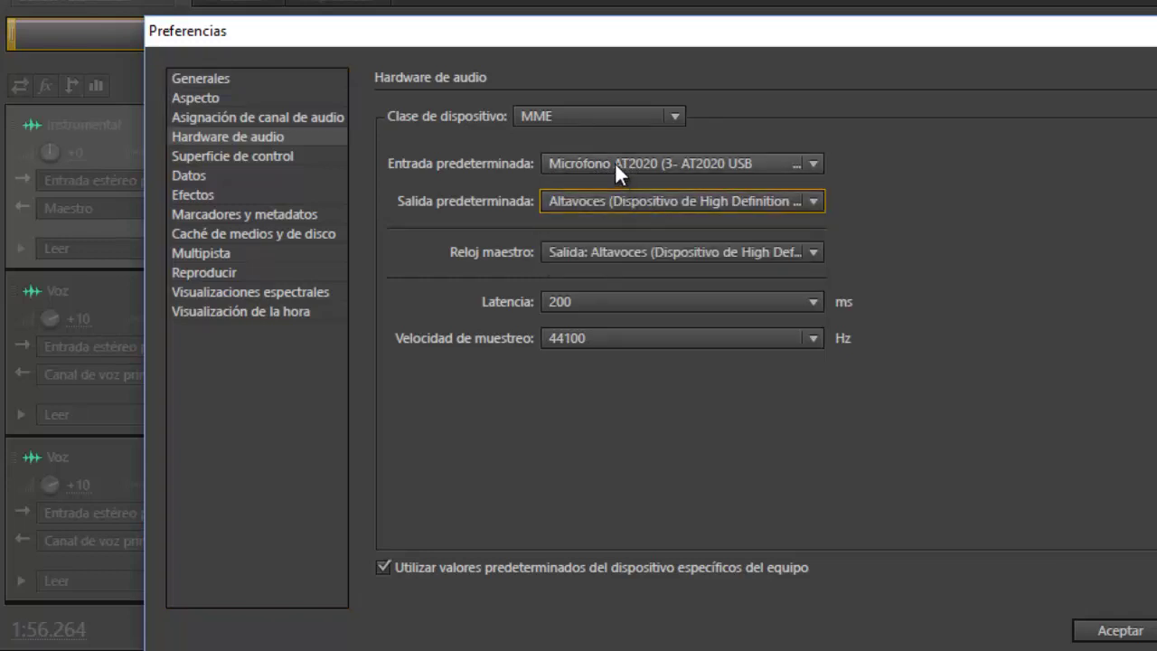
pyautogui.click(617, 164)
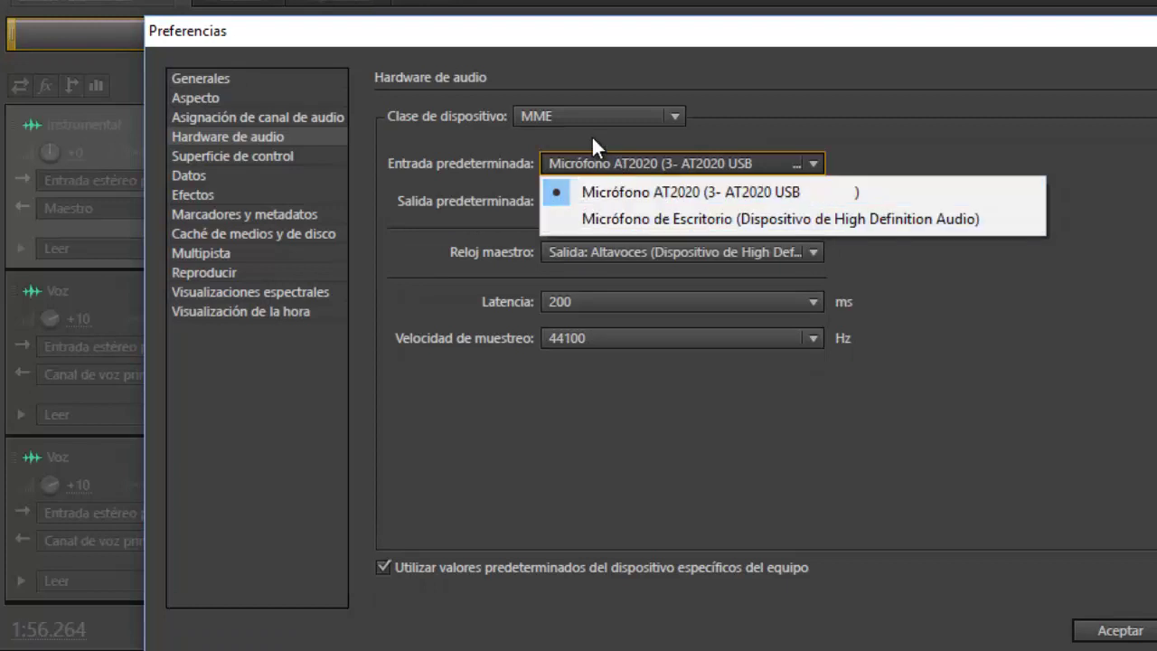
pyautogui.click(592, 135)
# Step: Review the Datos preferences and the channel editing and HUD options in the Generales preferences
pyautogui.click(254, 173)
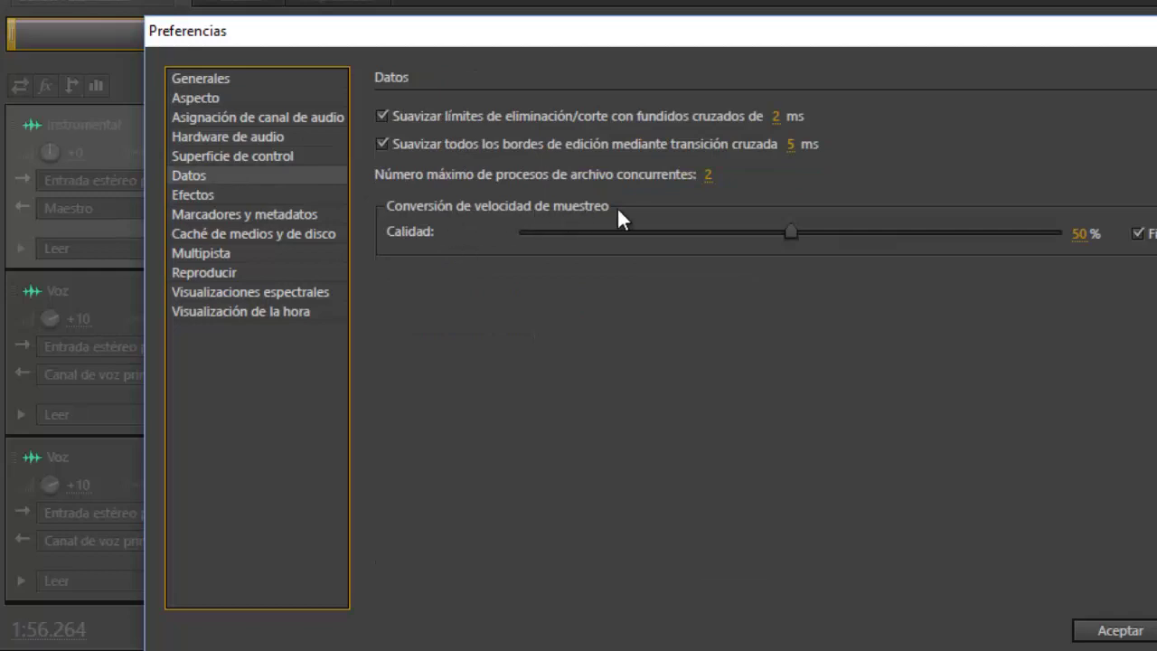
pyautogui.click(204, 77)
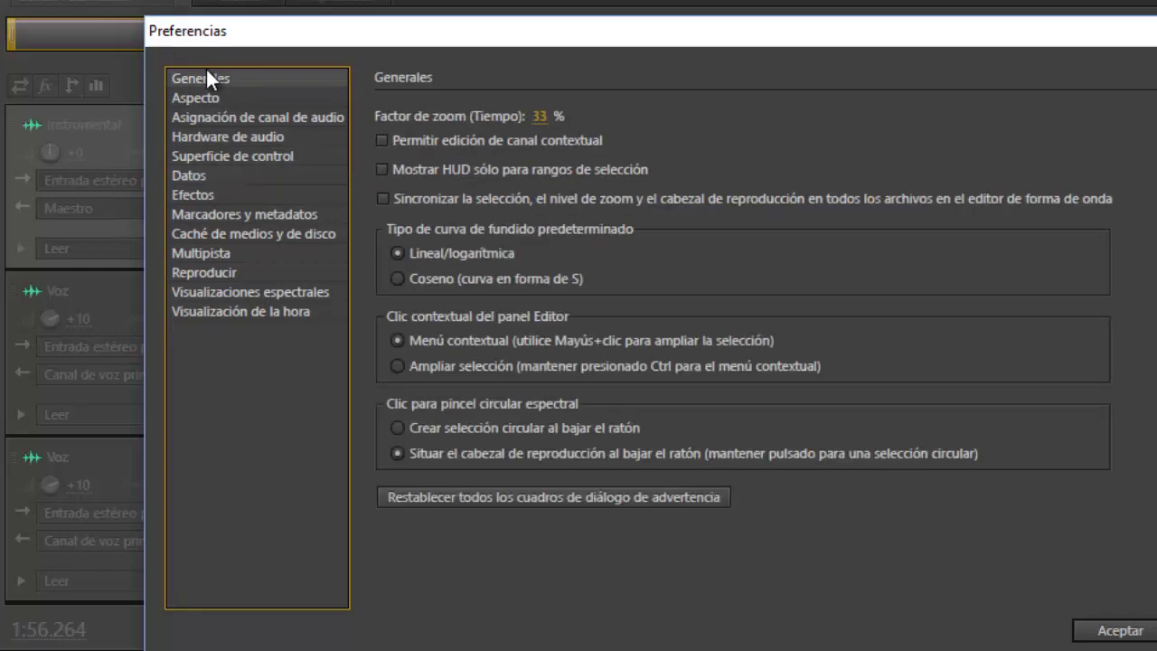
pyautogui.moveTo(420, 145)
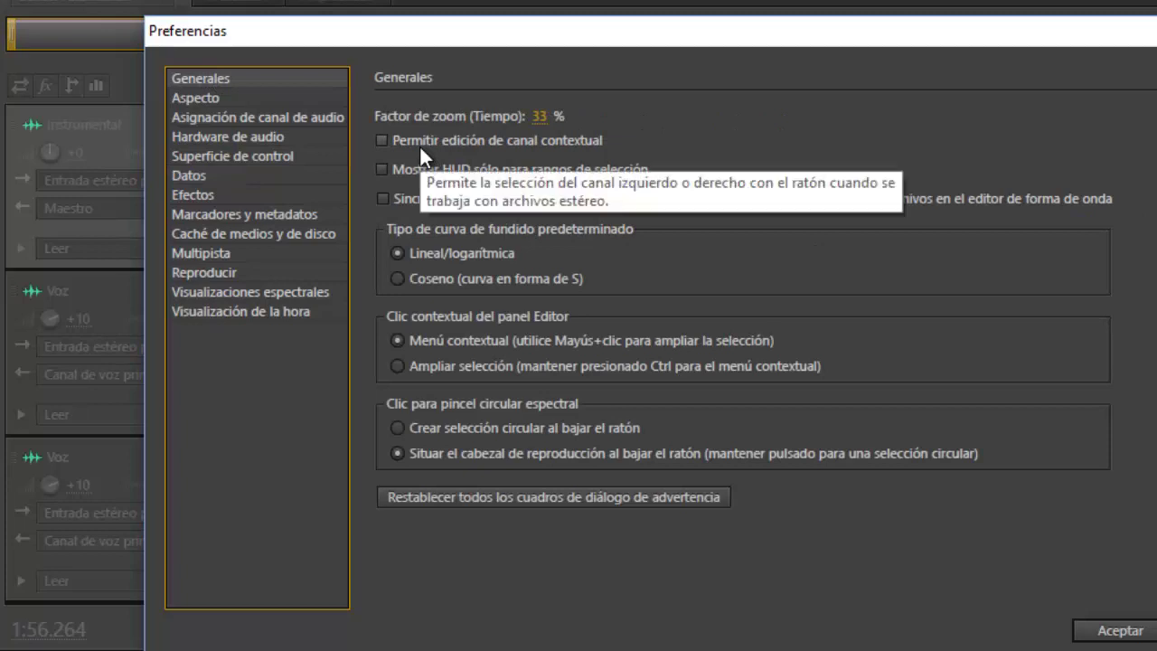
pyautogui.moveTo(424, 172)
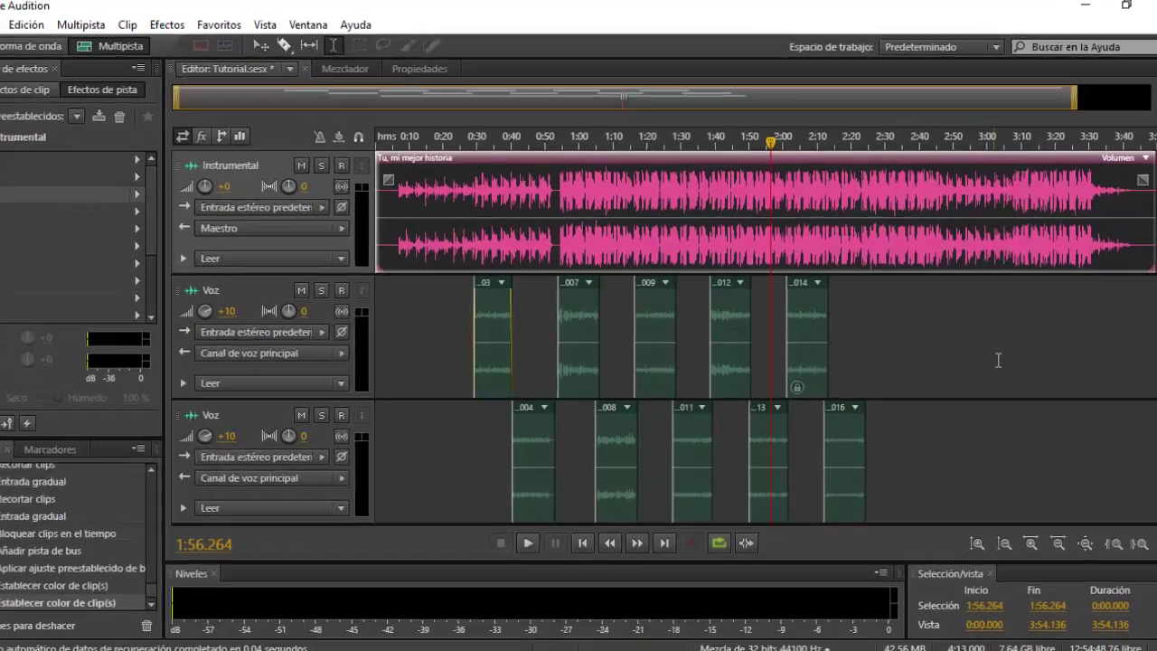
pyautogui.click(933, 341)
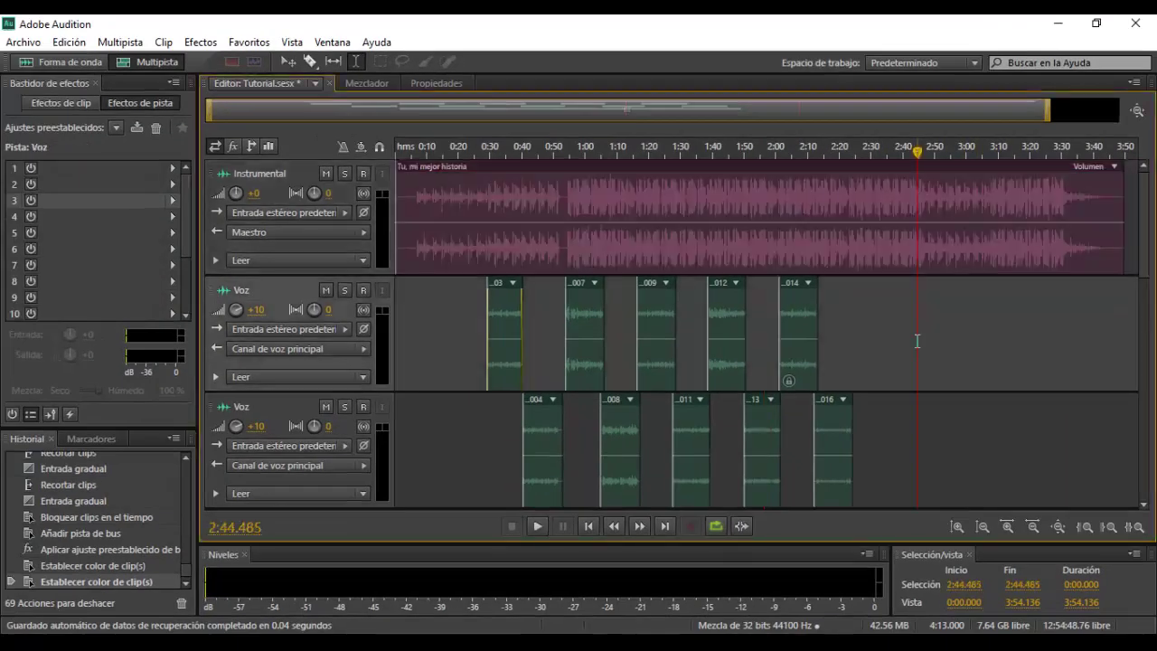
pyautogui.click(918, 246)
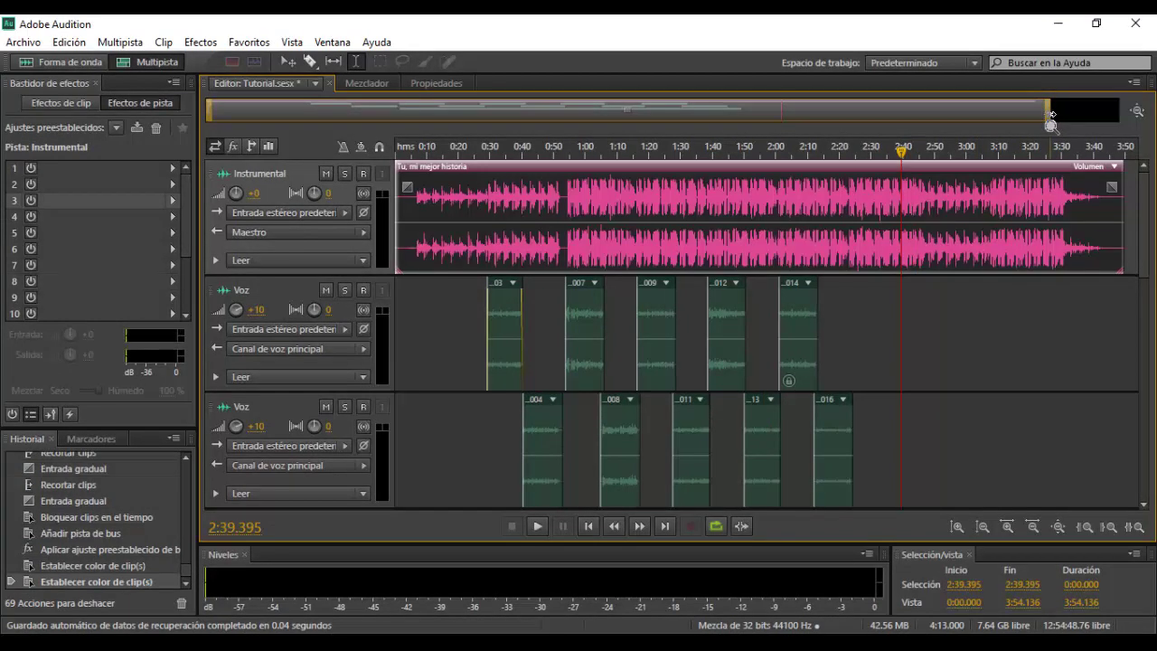
pyautogui.moveTo(1051, 114); pyautogui.dragTo(1034, 117)
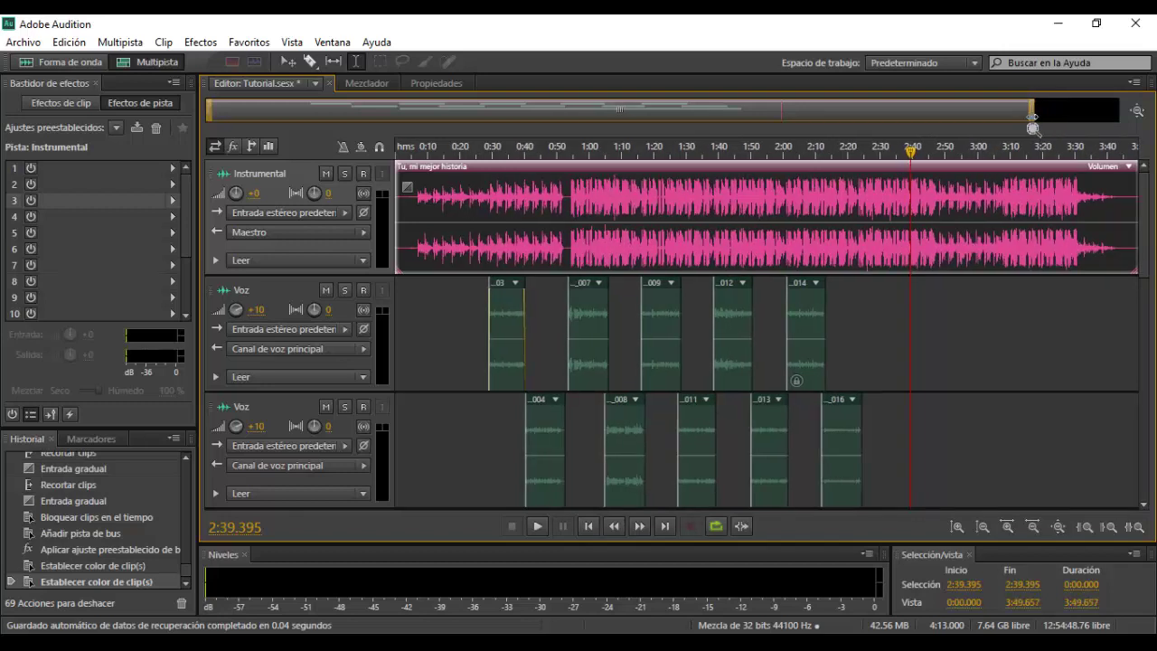
pyautogui.moveTo(1146, 225); pyautogui.dragTo(1154, 192)
pyautogui.click(780, 295)
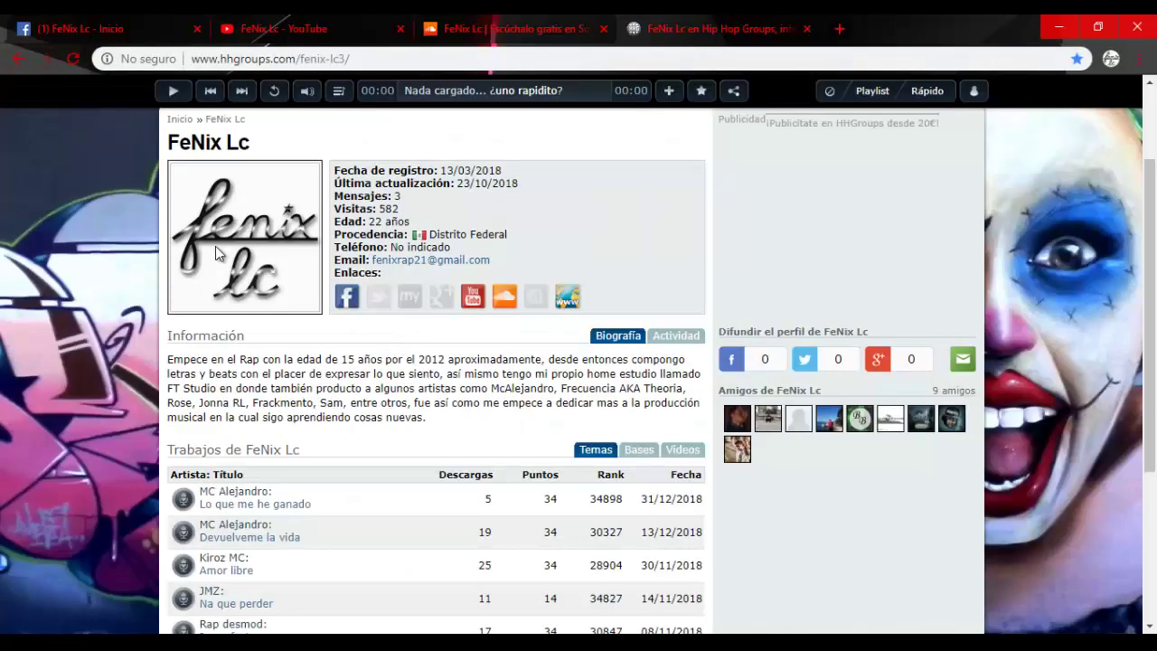
# Step: Look over the artist's Facebook page, YouTube channel and SoundCloud profile in the browser
pyautogui.click(91, 28)
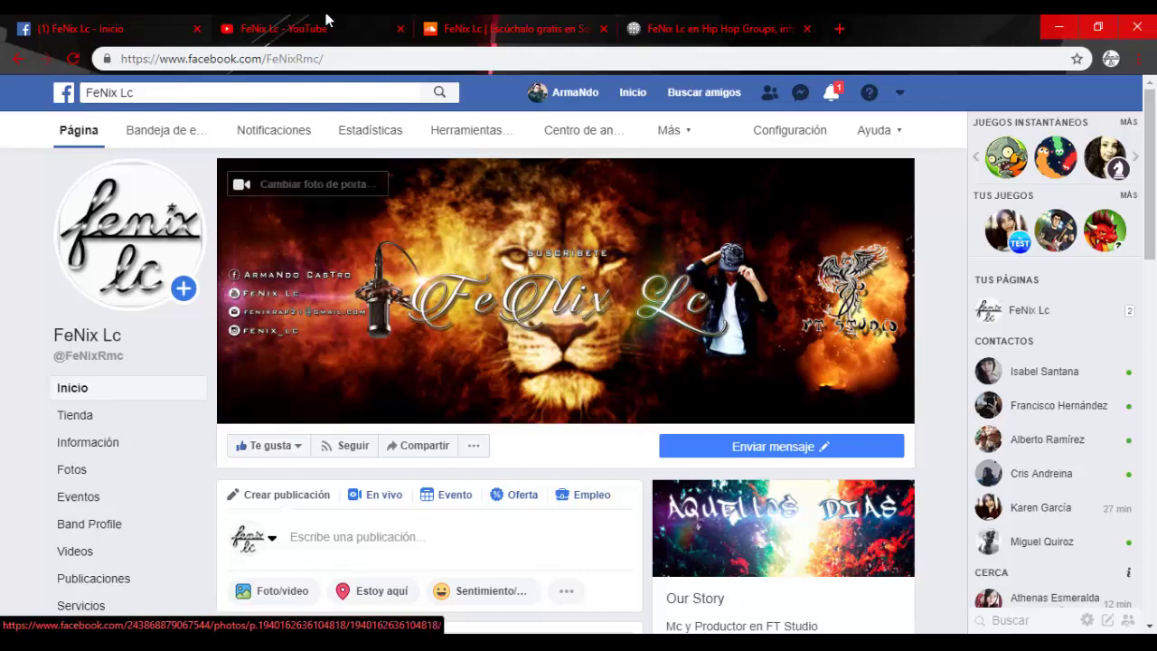
pyautogui.click(280, 28)
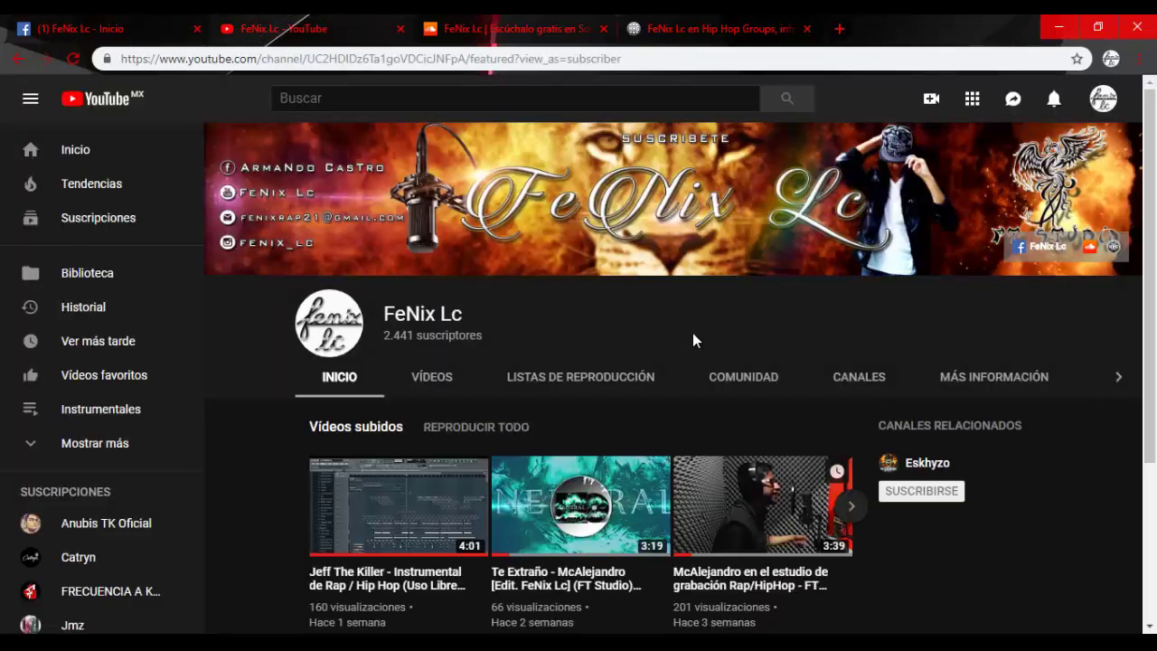
pyautogui.moveTo(384, 334); pyautogui.dragTo(414, 334)
pyautogui.click(499, 25)
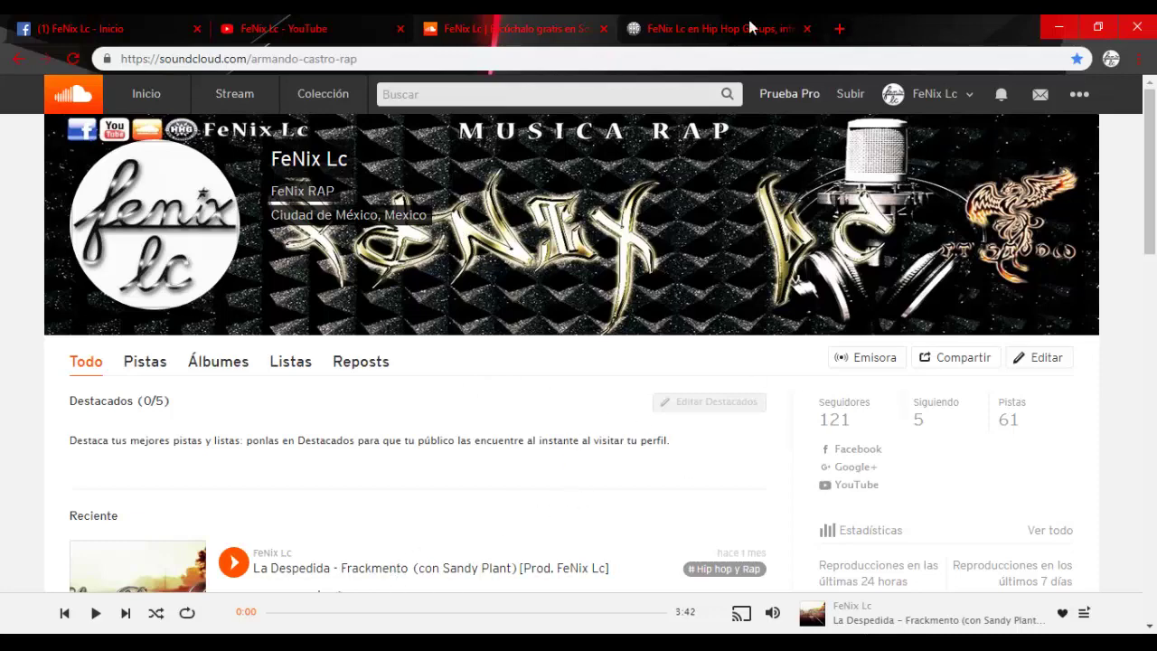
# Step: View the Bases and Videos lists on the artist's Hip Hop Groups profile
pyautogui.click(698, 16)
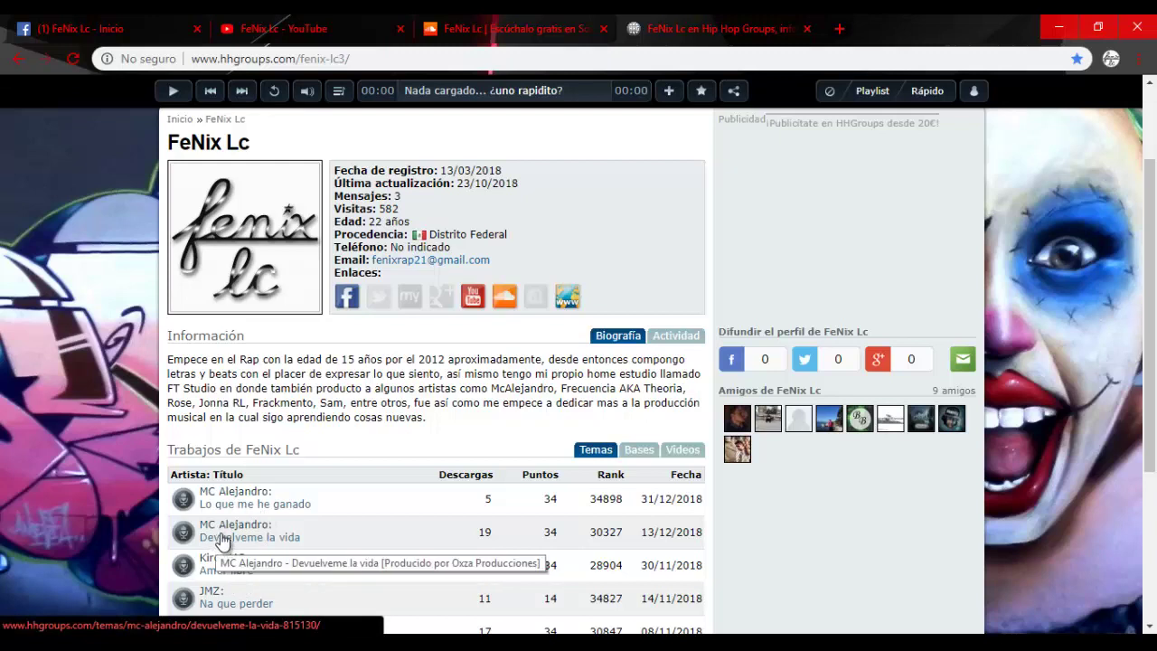
pyautogui.click(639, 449)
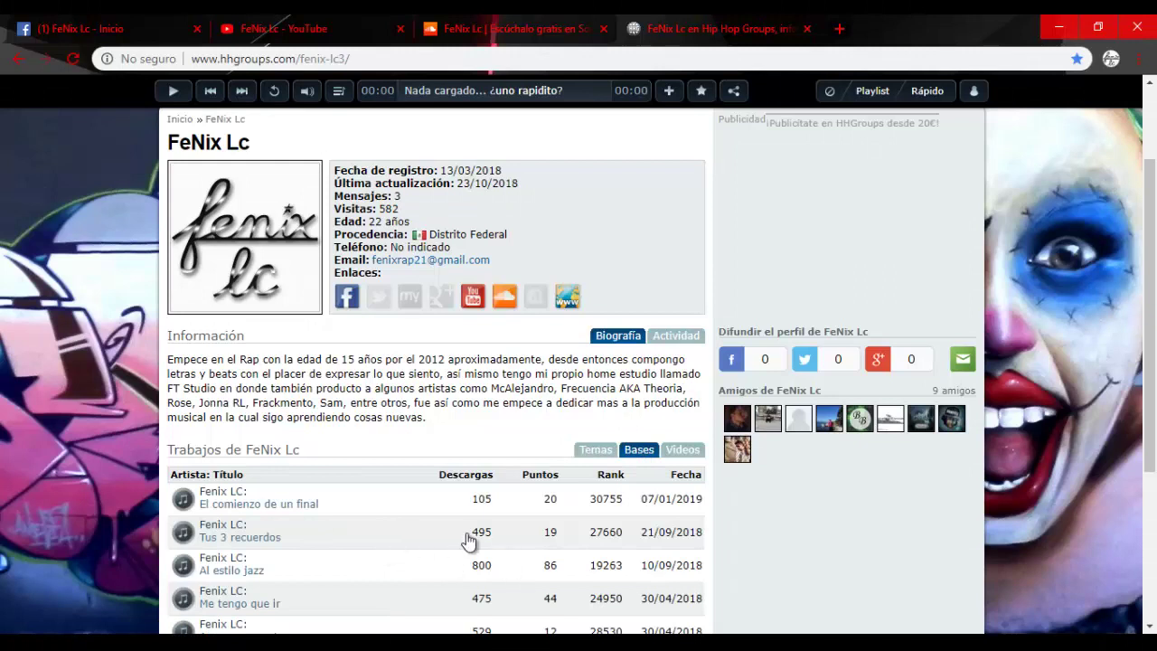
pyautogui.click(683, 449)
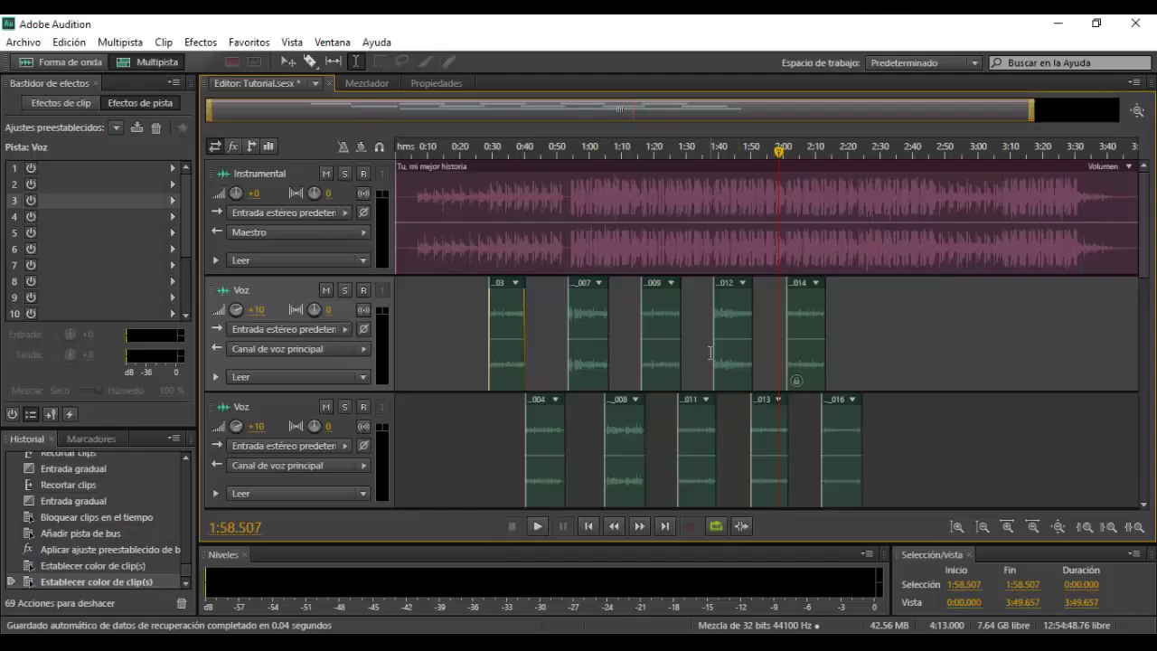
# Step: Pan the first Voz track to L18.3 and raise the Instrumental track's volume to +15
pyautogui.click(711, 353)
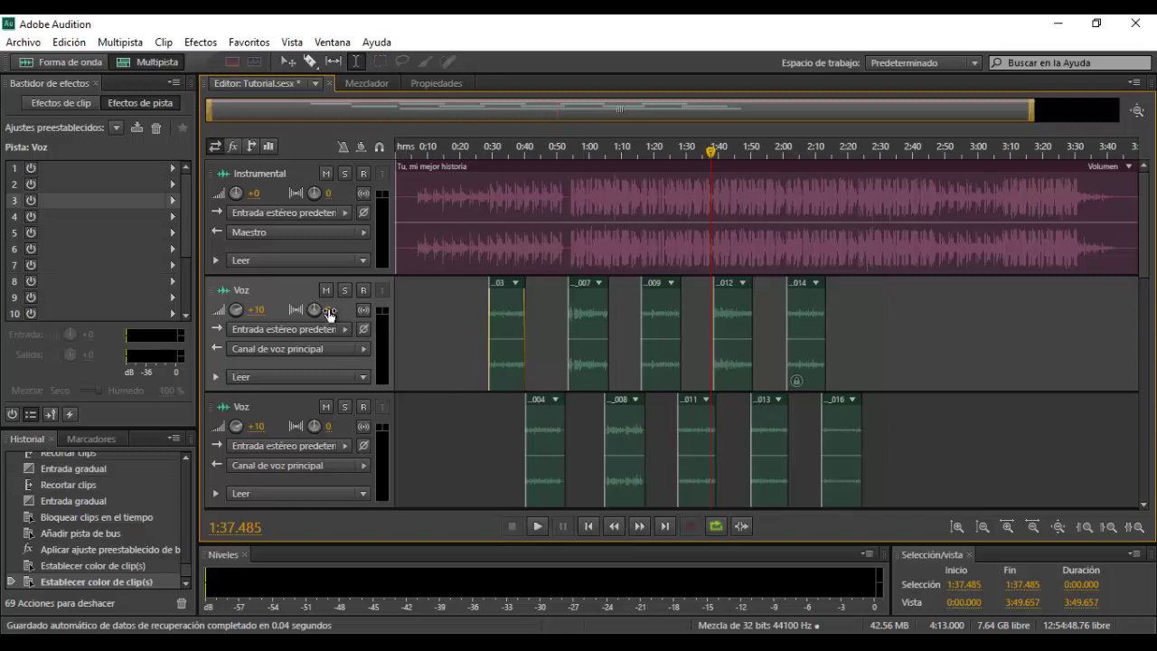
pyautogui.moveTo(330, 310); pyautogui.dragTo(319, 330)
pyautogui.click(122, 215)
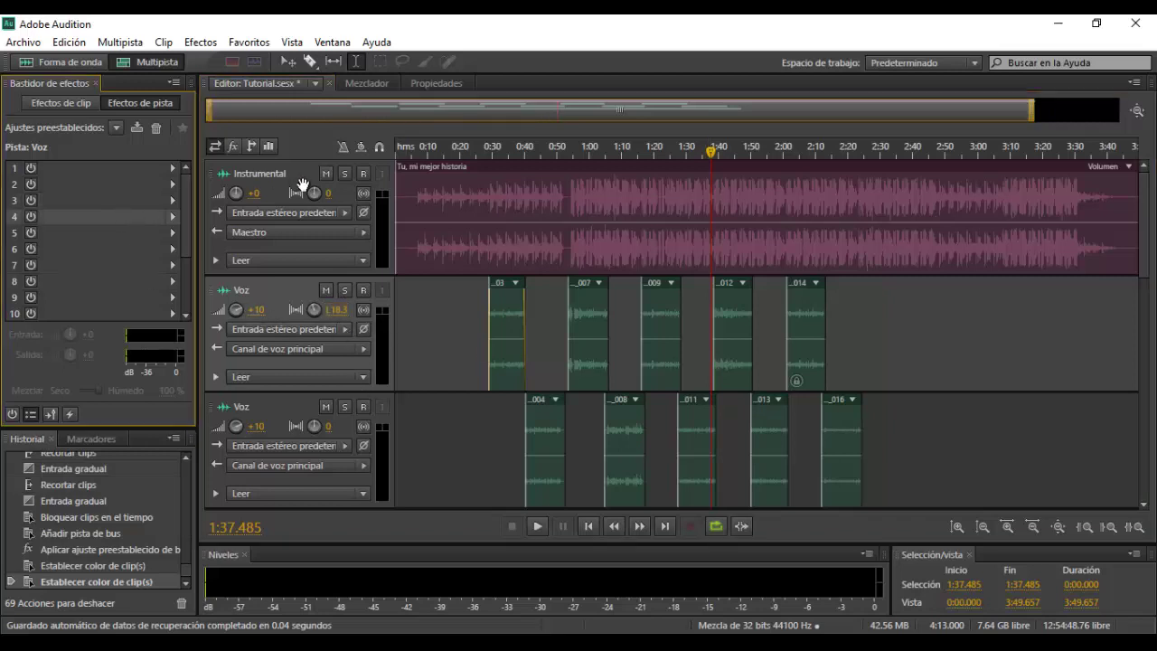
pyautogui.moveTo(237, 193); pyautogui.dragTo(239, 151)
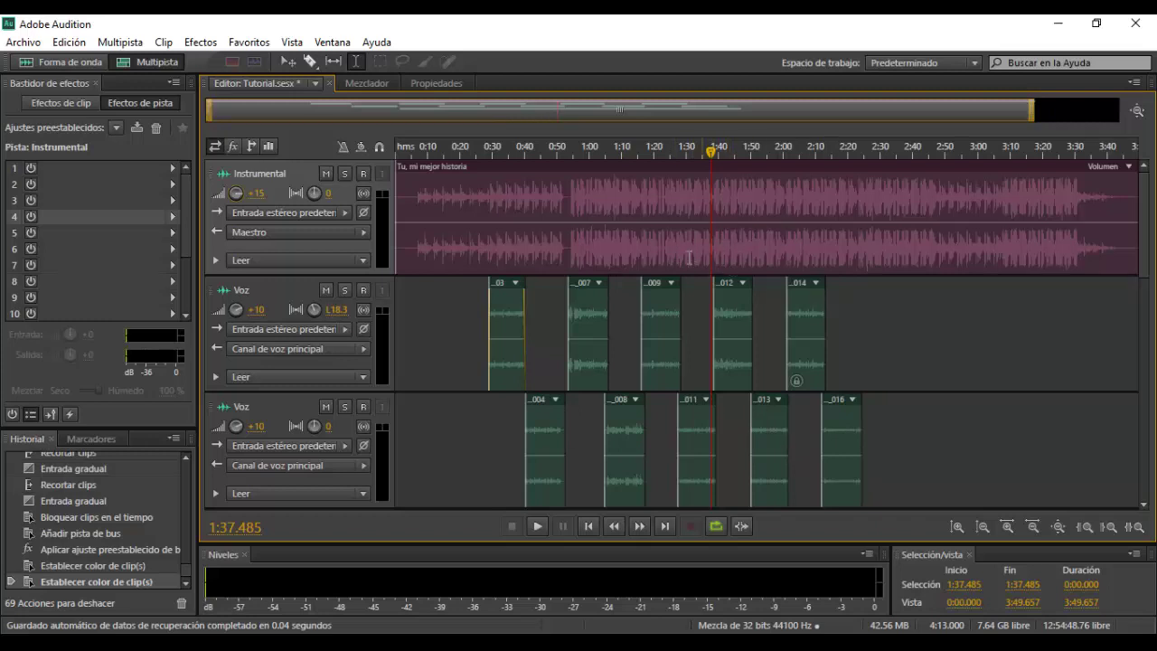
pyautogui.moveTo(664, 248); pyautogui.dragTo(764, 249)
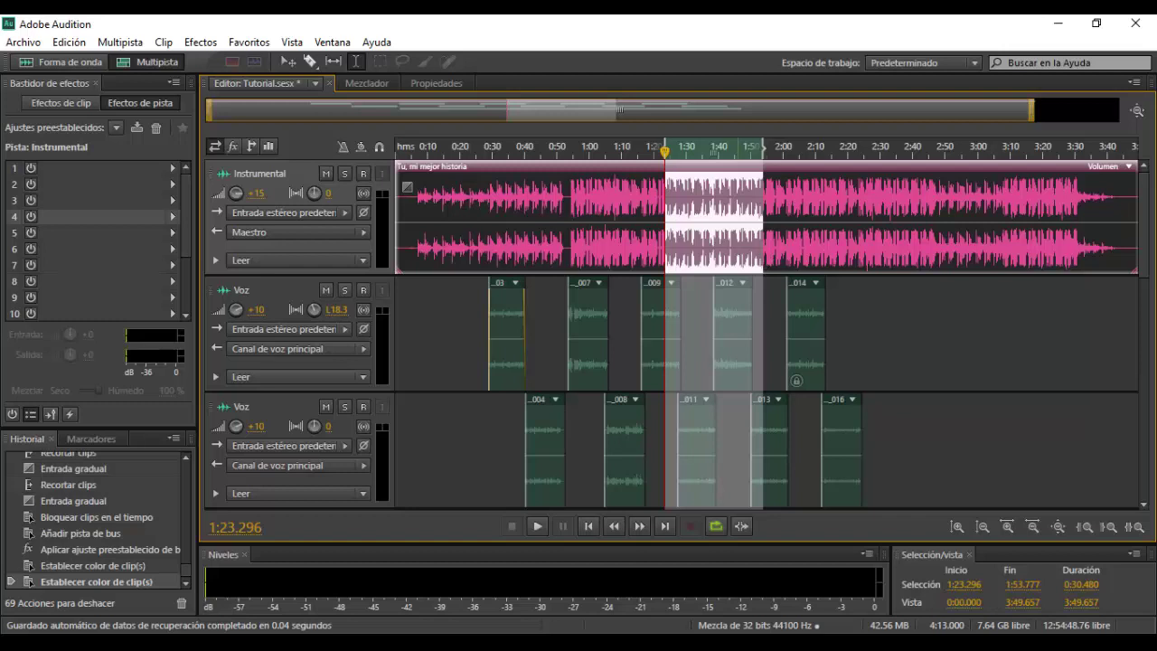
pyautogui.click(714, 246)
pyautogui.moveTo(714, 246); pyautogui.dragTo(854, 246)
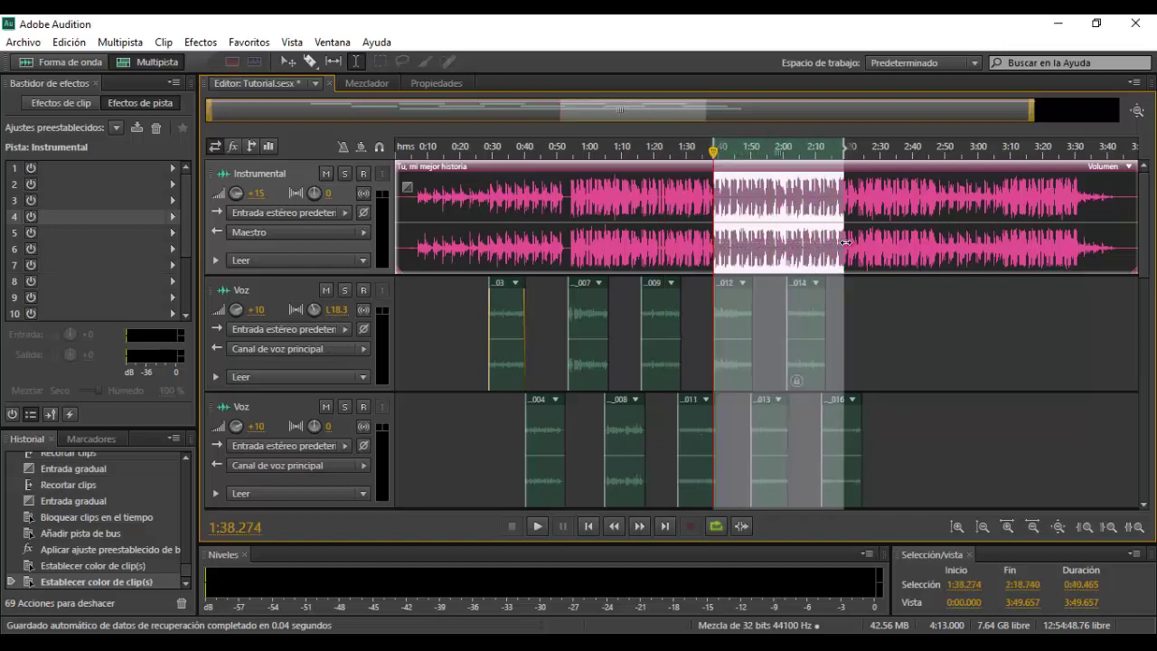
pyautogui.click(811, 242)
pyautogui.click(589, 253)
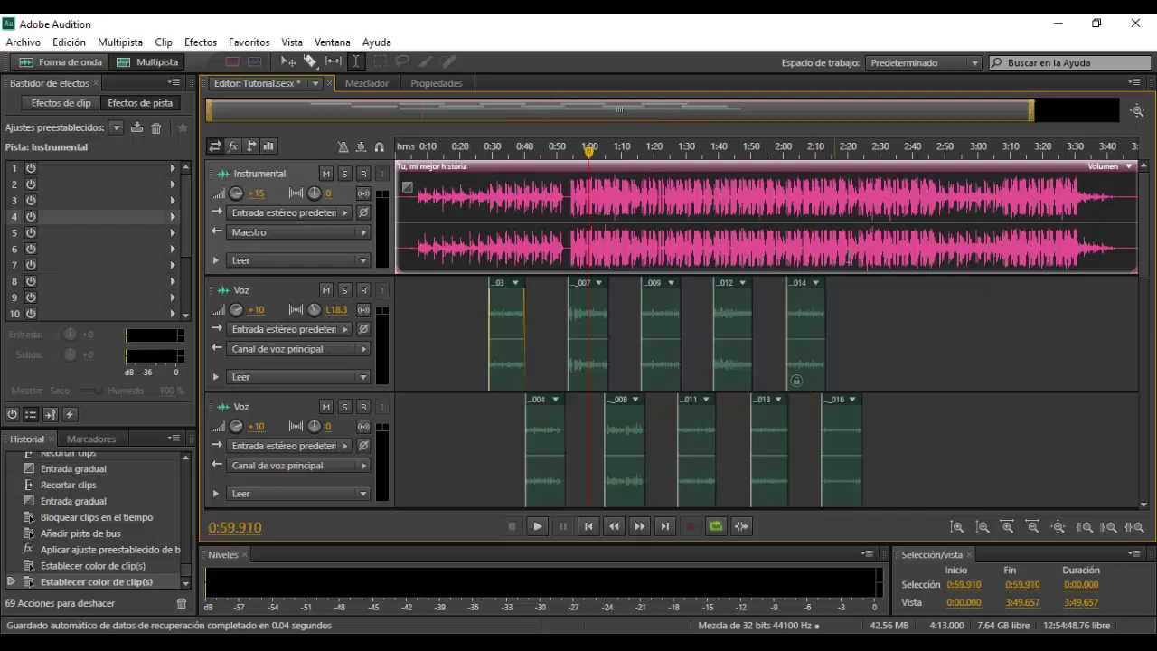
pyautogui.click(850, 240)
pyautogui.click(692, 256)
pyautogui.moveTo(695, 255); pyautogui.dragTo(788, 253)
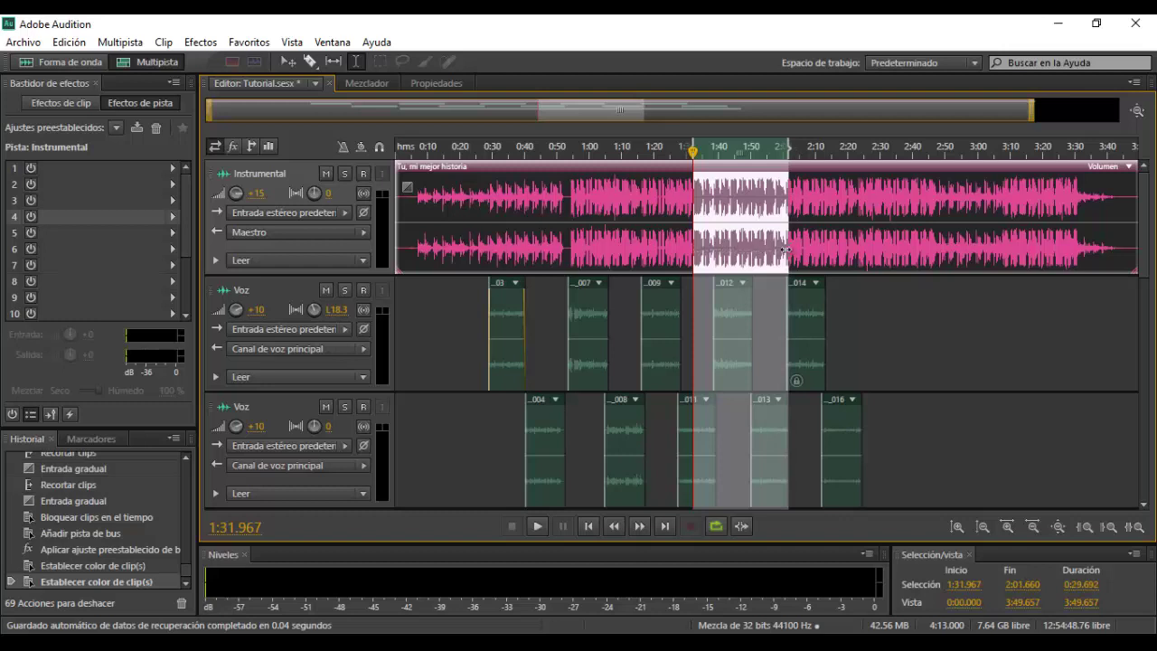
pyautogui.click(880, 250)
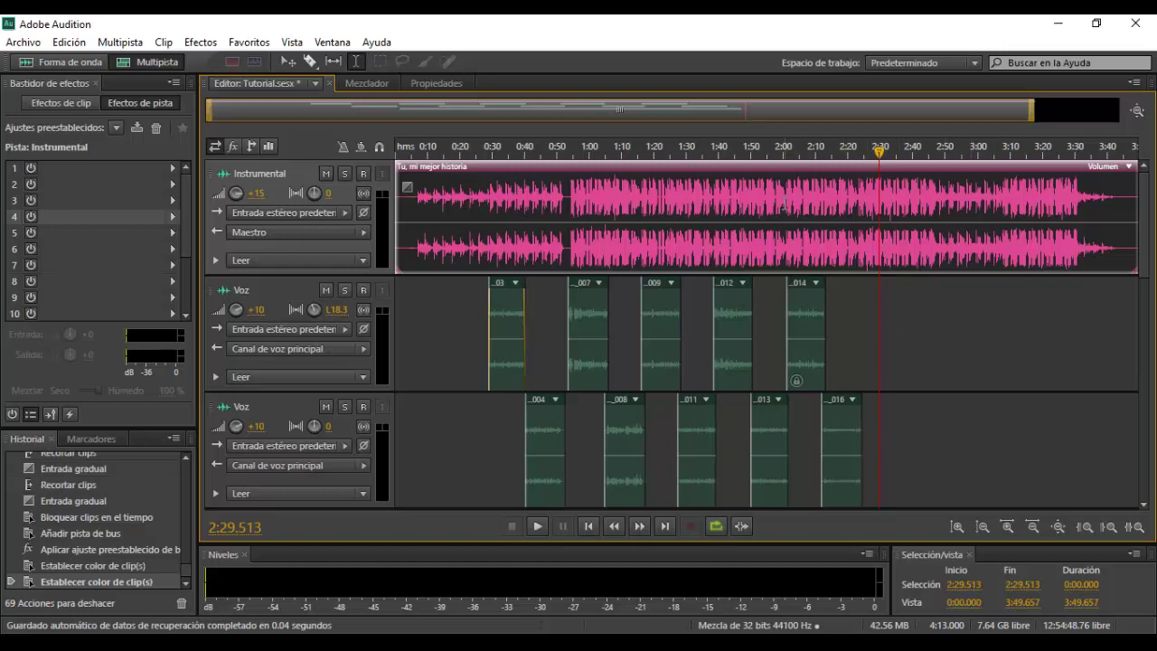
# Step: Close Adobe Audition without saving changes to any of the files, and close Photoshop with the keyboard image
pyautogui.click(1136, 22)
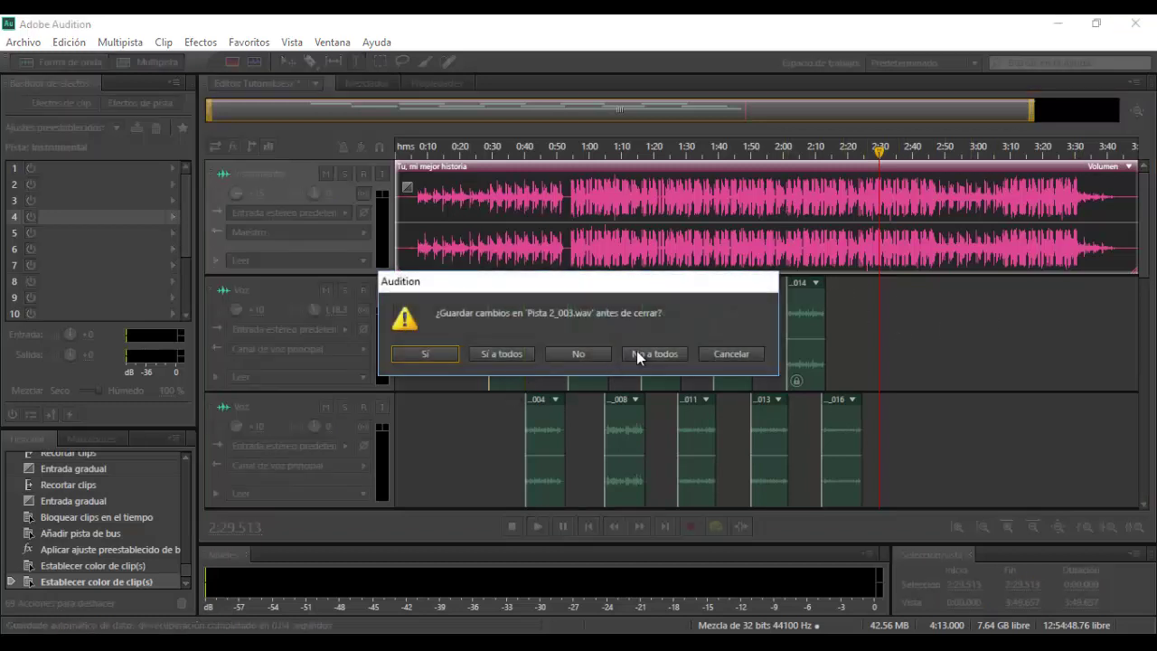
pyautogui.click(637, 351)
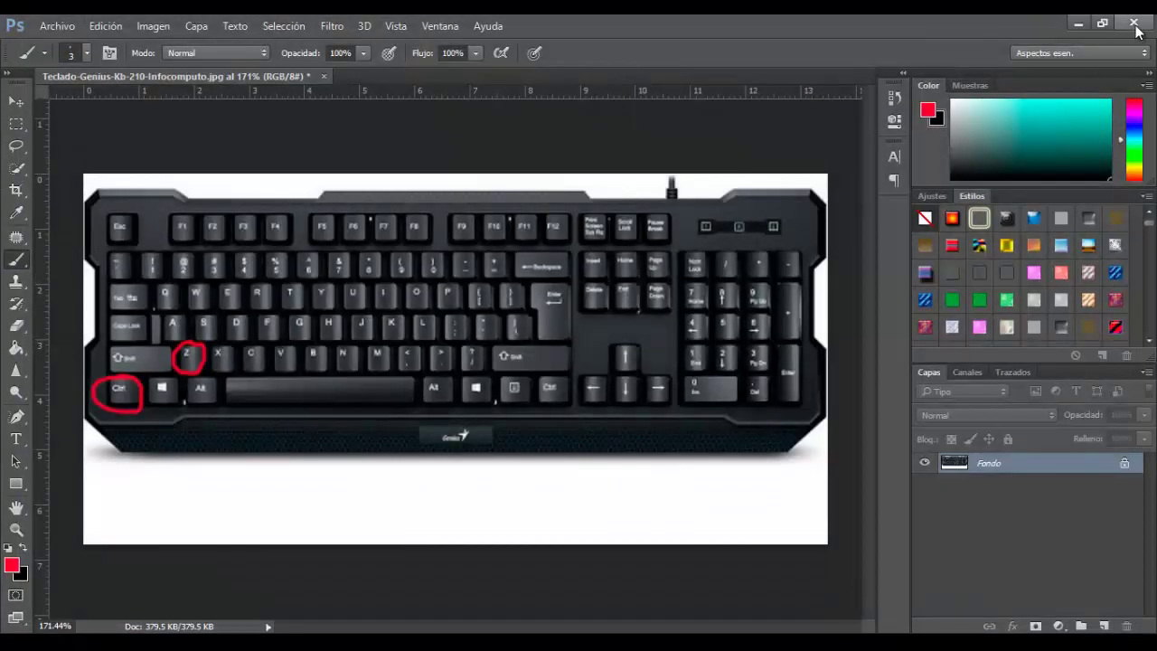
pyautogui.click(1135, 22)
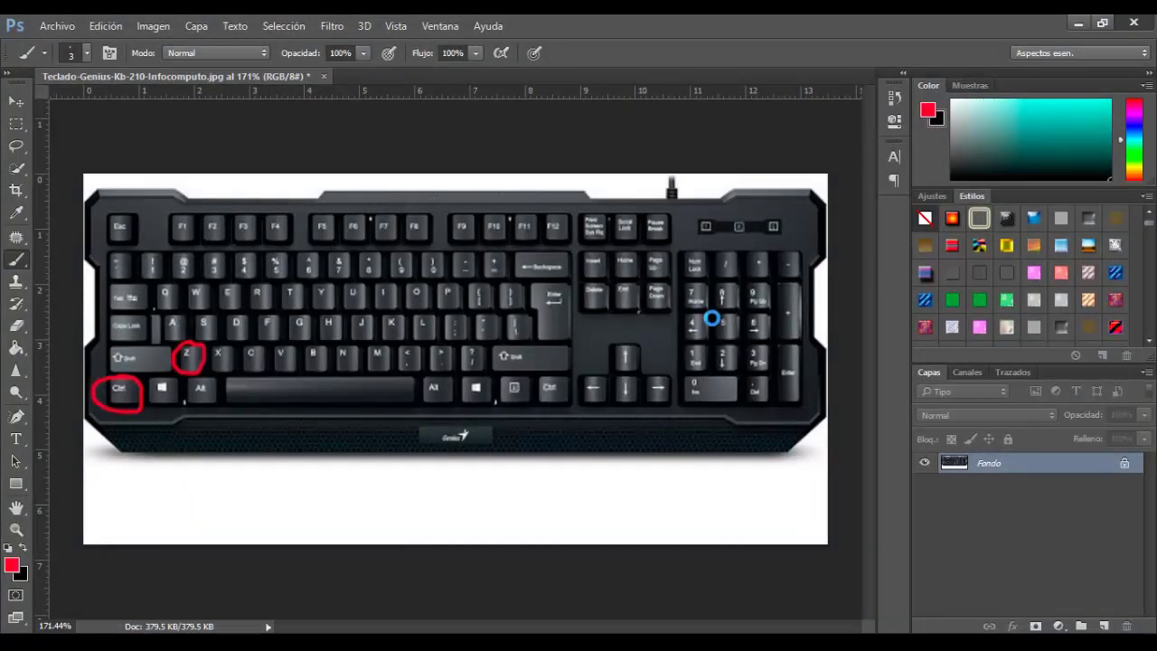
pyautogui.click(604, 271)
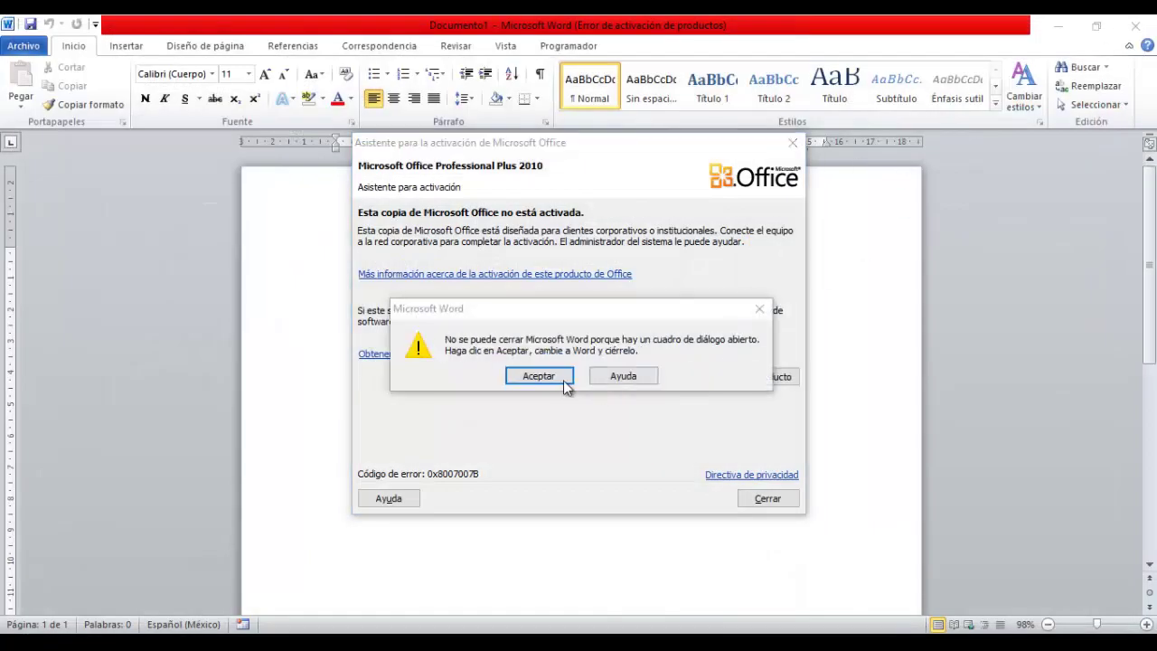
# Step: Dismiss Word's warning and the Office activation assistant, and close Word and the Escritorio folder window
pyautogui.click(561, 378)
pyautogui.click(792, 143)
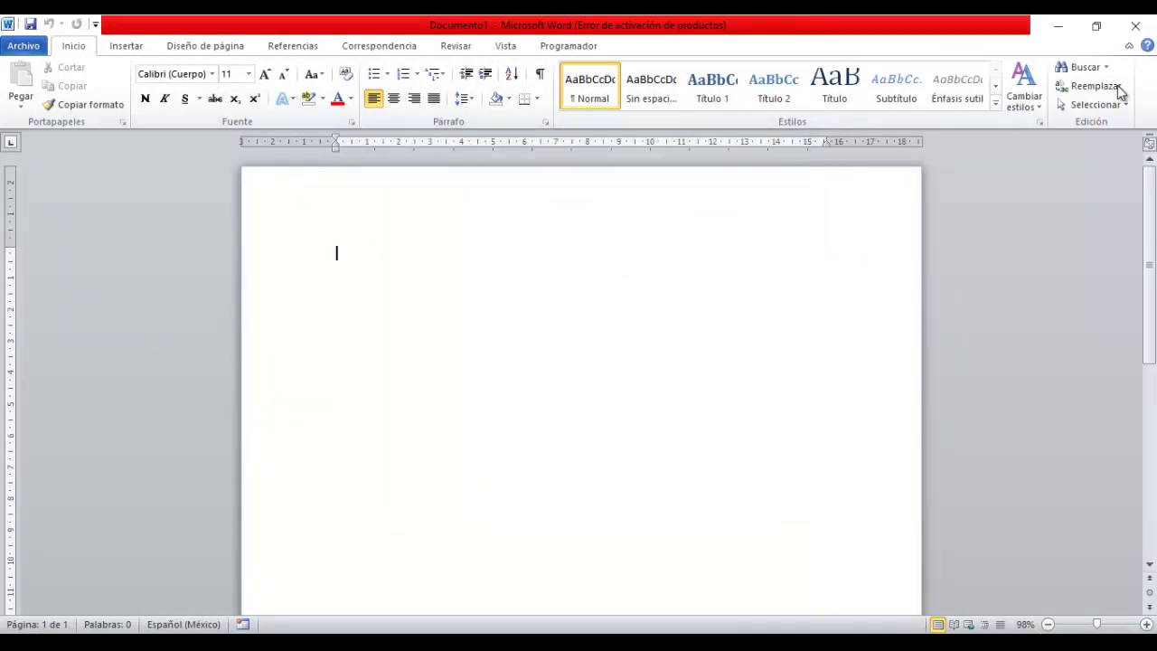
pyautogui.click(1135, 25)
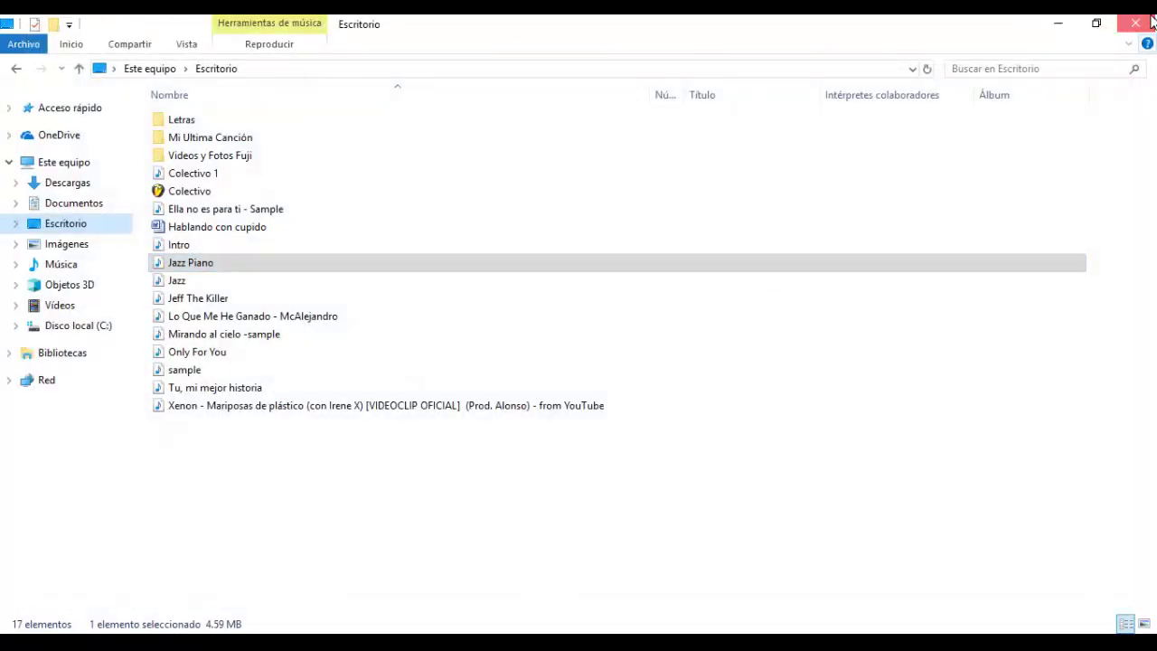
pyautogui.click(1136, 23)
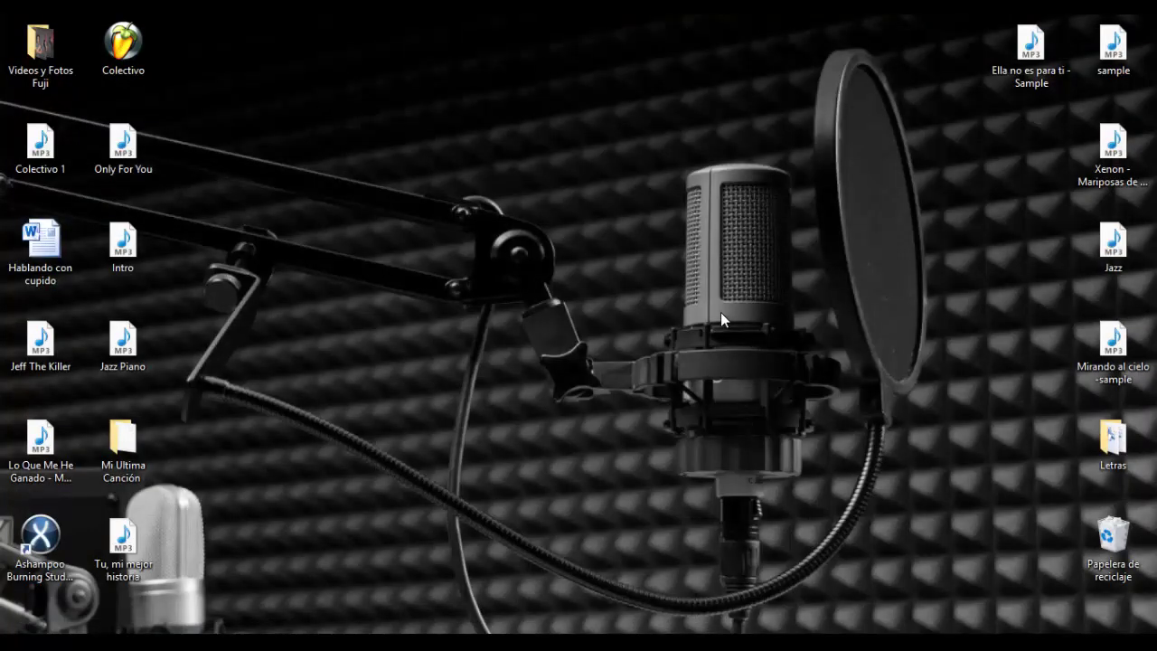